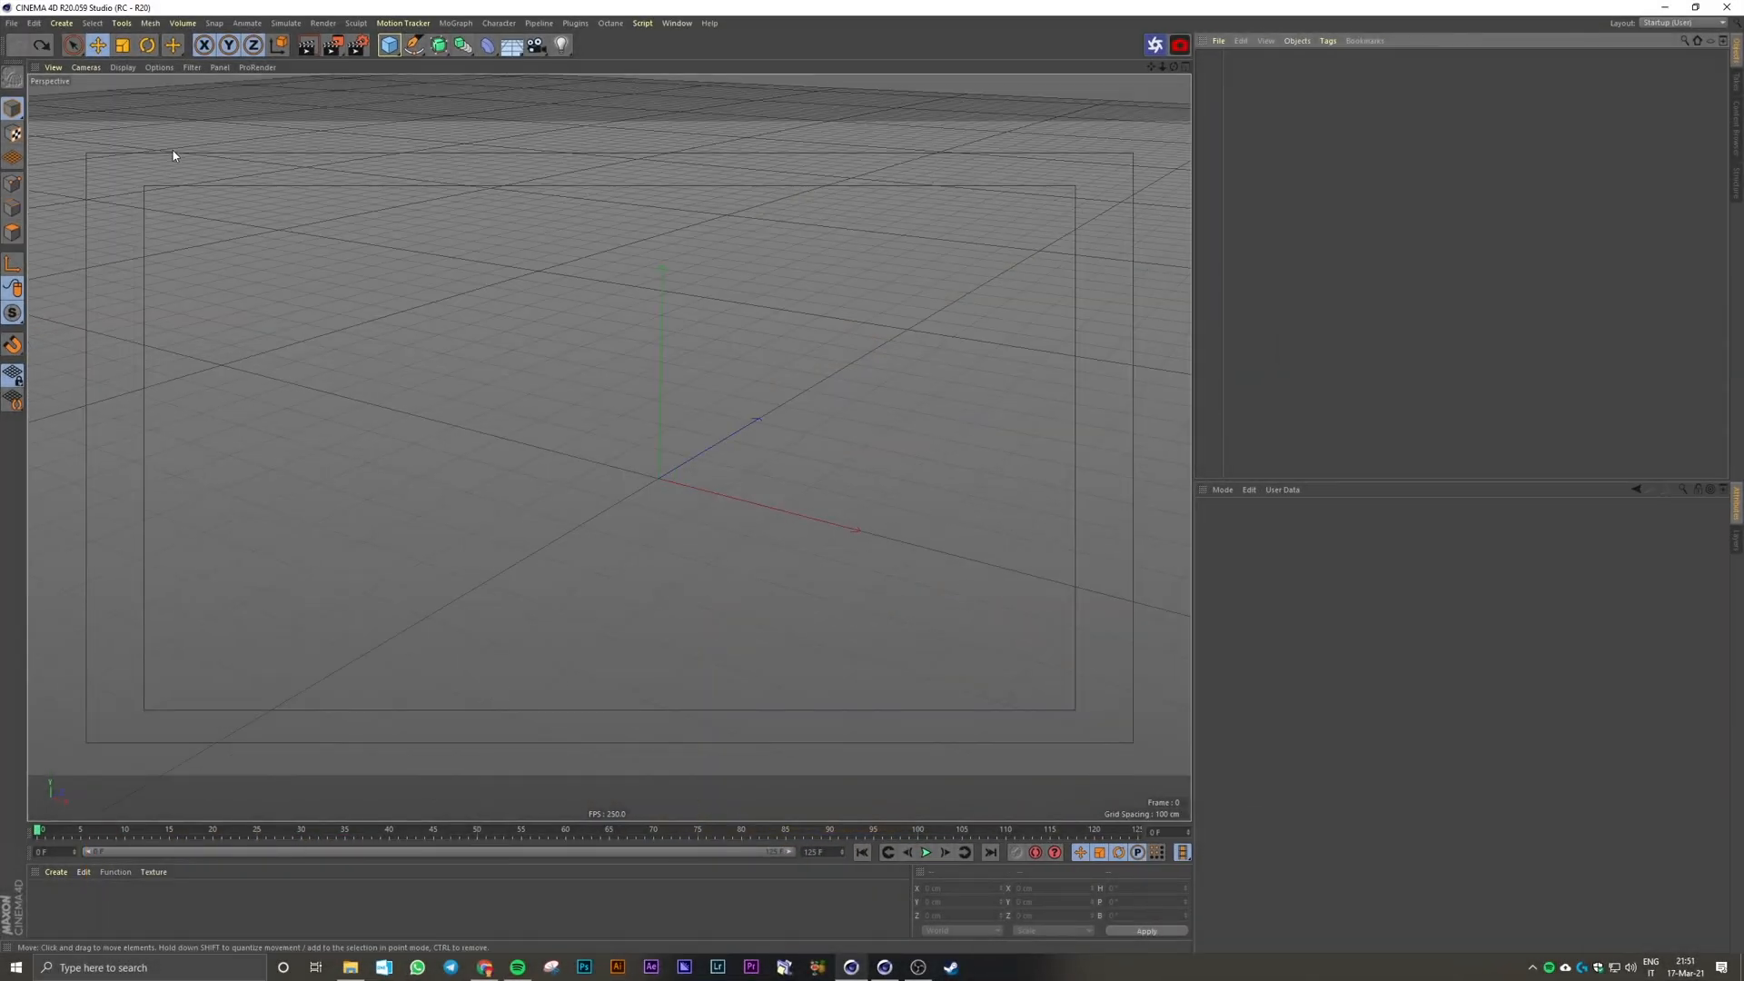
Step: In the project settings, set the frame rate to 25 FPS and check the maximum time
{"action": "left_click", "coordinate": [33, 23]}
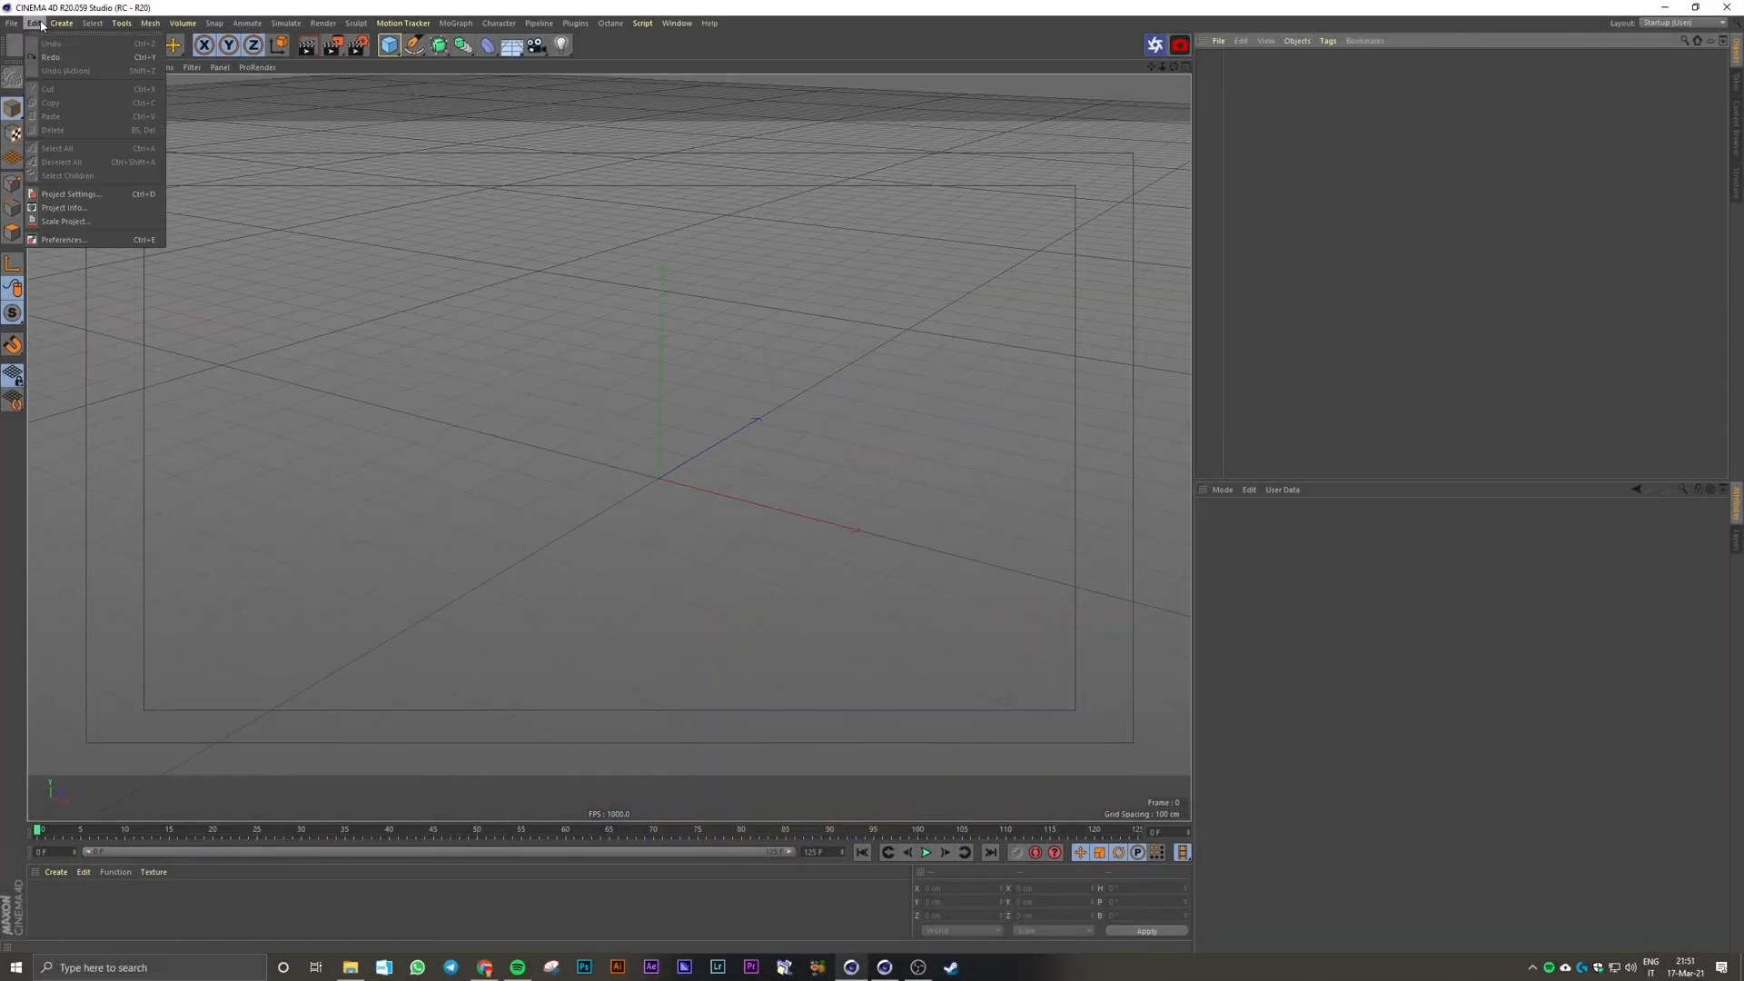
{"action": "left_click", "coordinate": [71, 194]}
{"action": "type", "text": "25"}
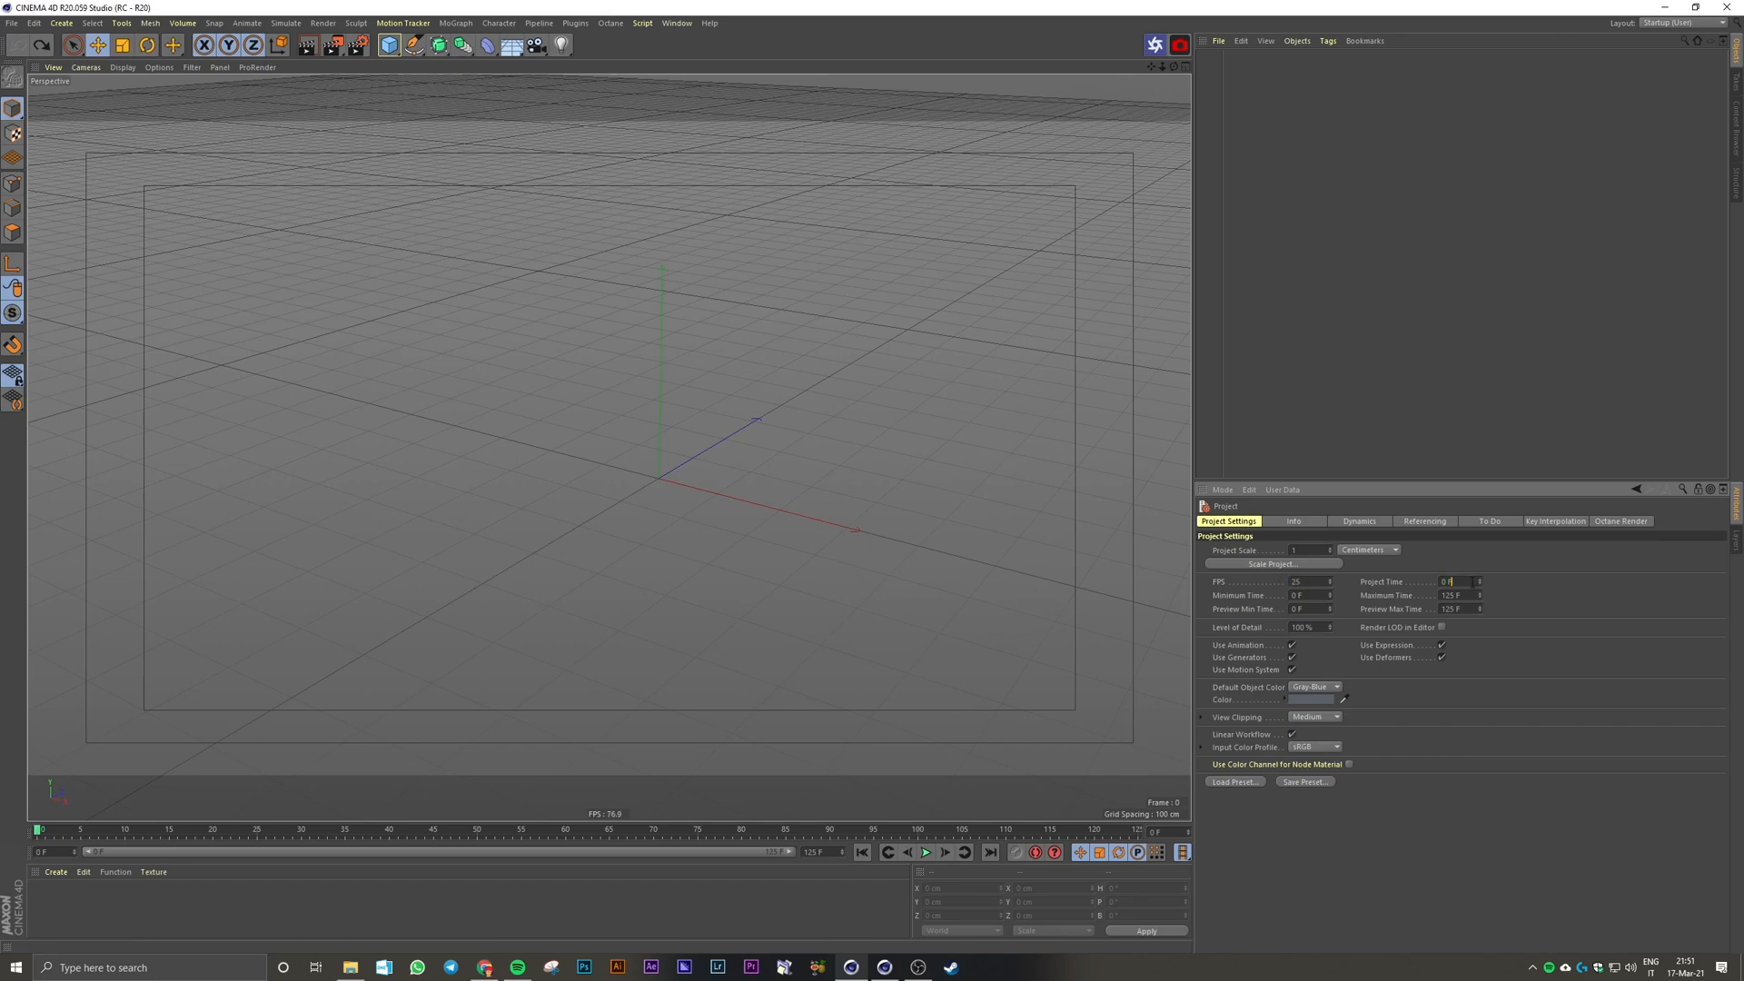
{"action": "left_click_drag", "start_coordinate": [1468, 596], "coordinate": [1421, 599]}
{"action": "left_click", "coordinate": [1456, 595]}
Step: Set the render output to 1080 x 1080 pixels with locked ratio and the frame range to All Frames
{"action": "left_click", "coordinate": [359, 45]}
{"action": "left_click_drag", "start_coordinate": [478, 42], "coordinate": [557, 227]}
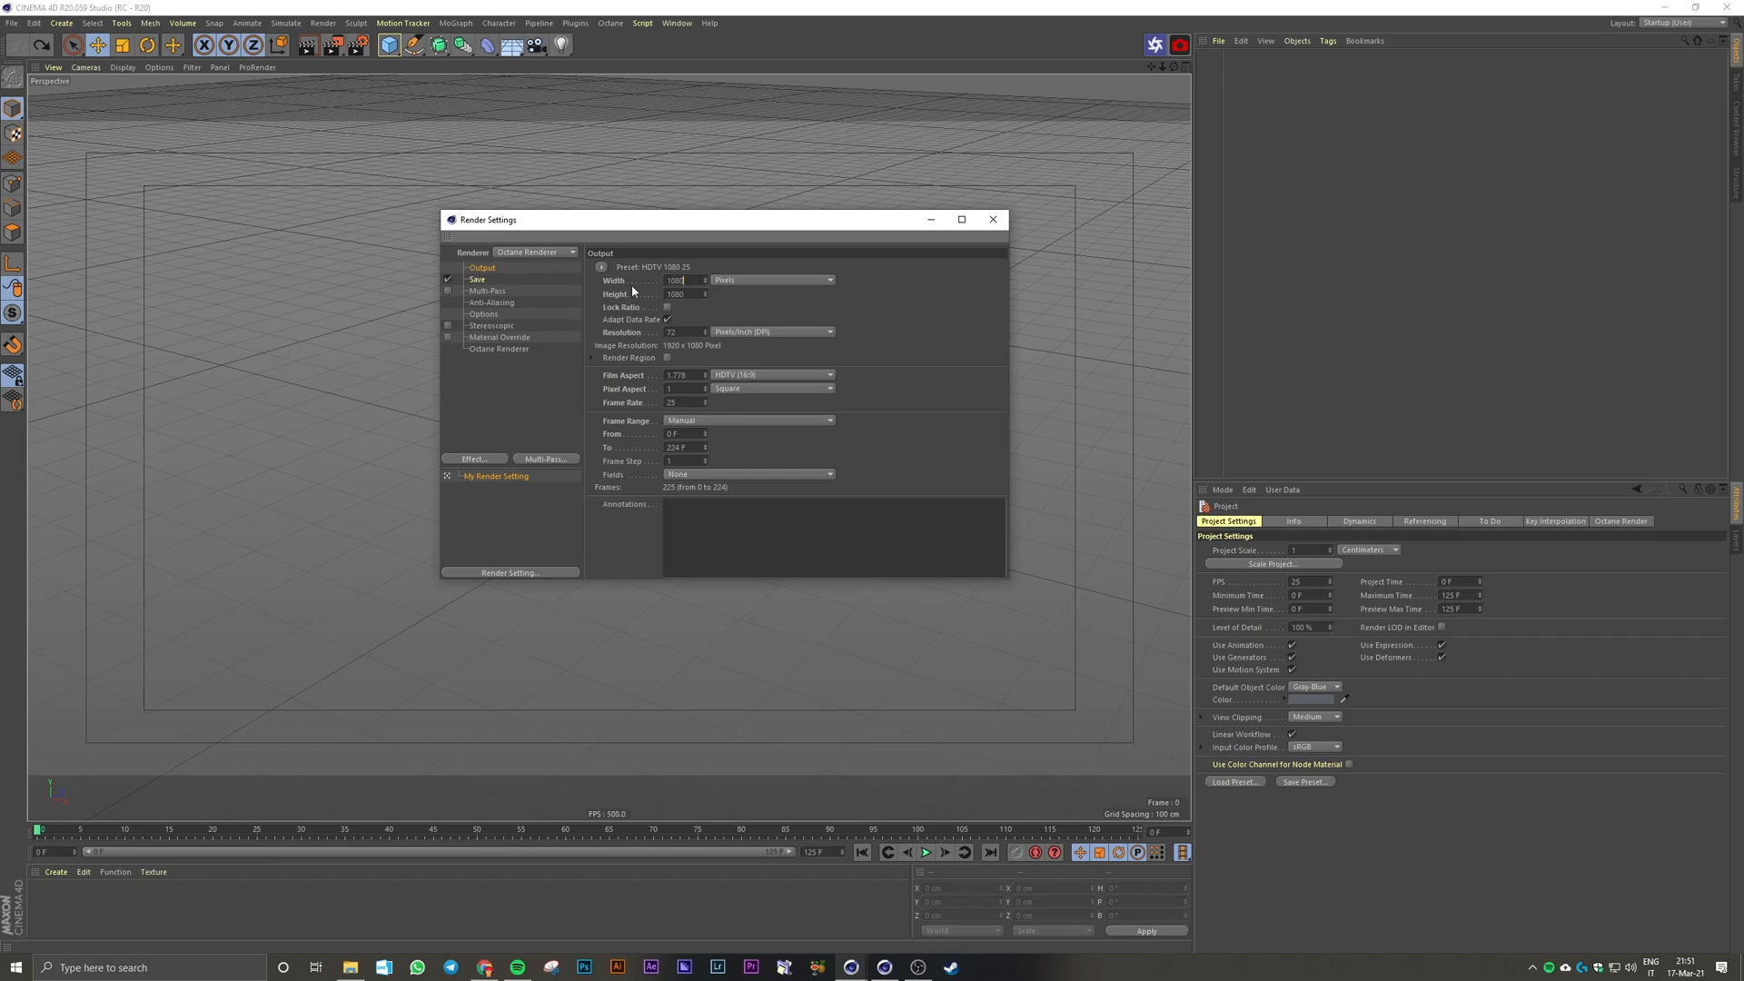
{"action": "key", "text": "Return"}
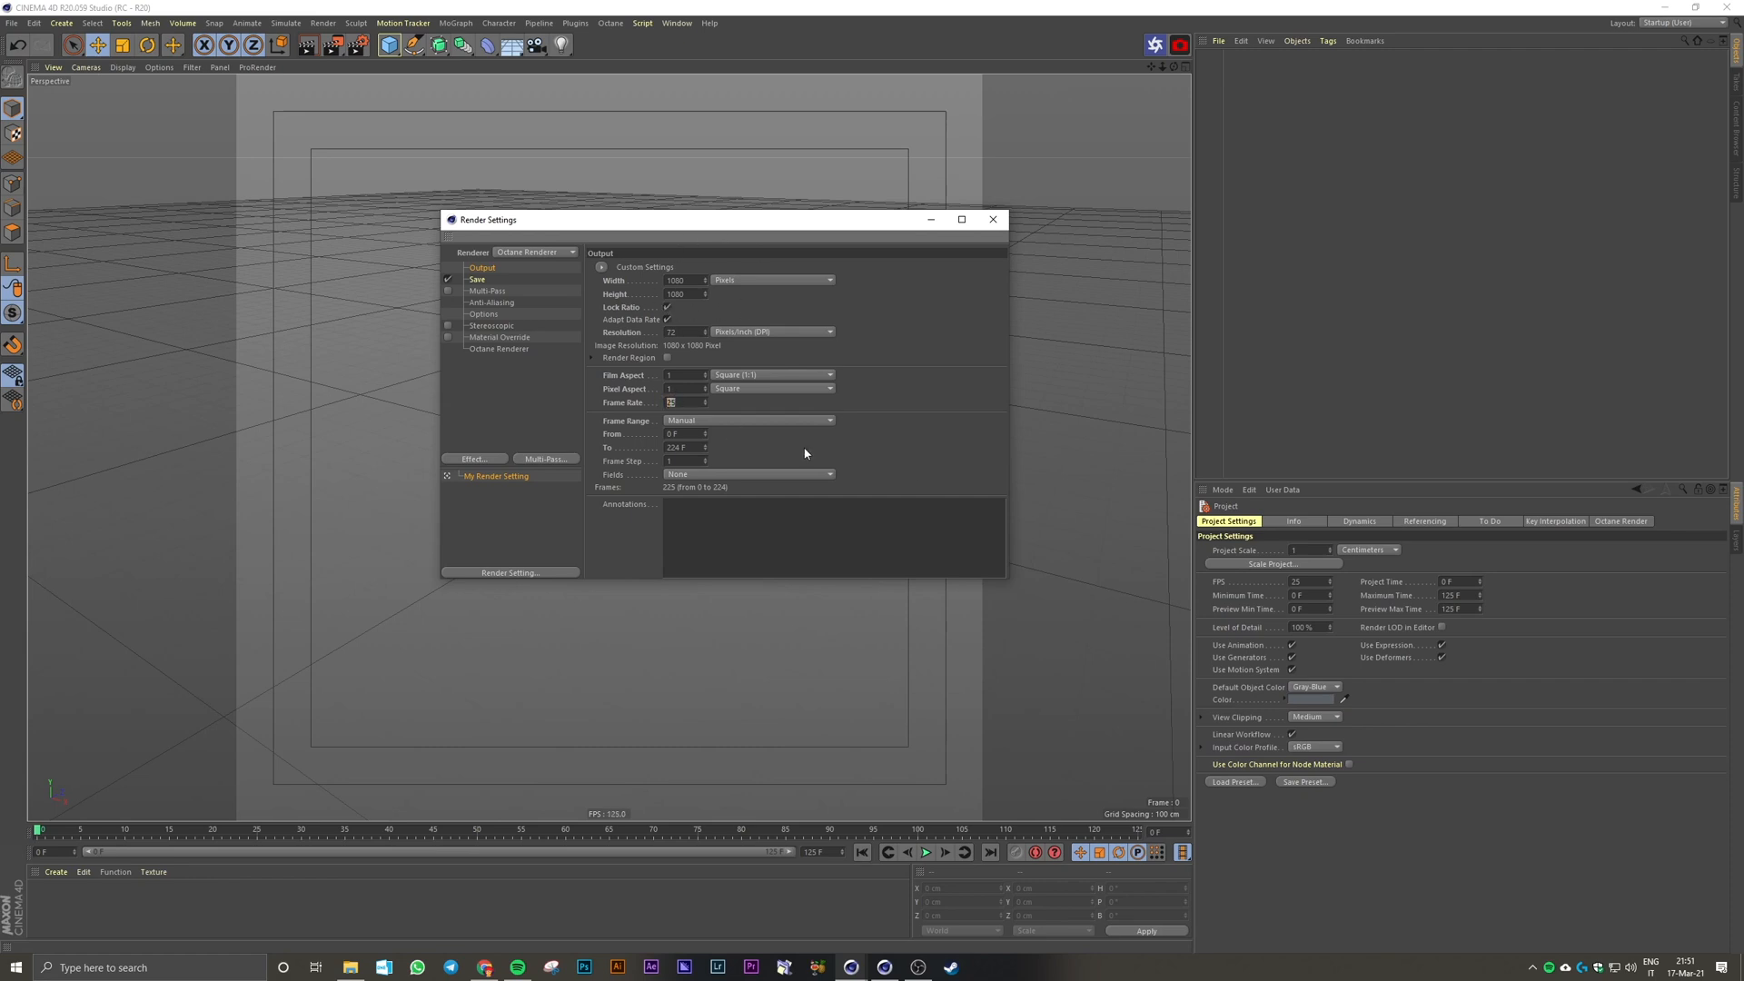
{"action": "left_click", "coordinate": [717, 422]}
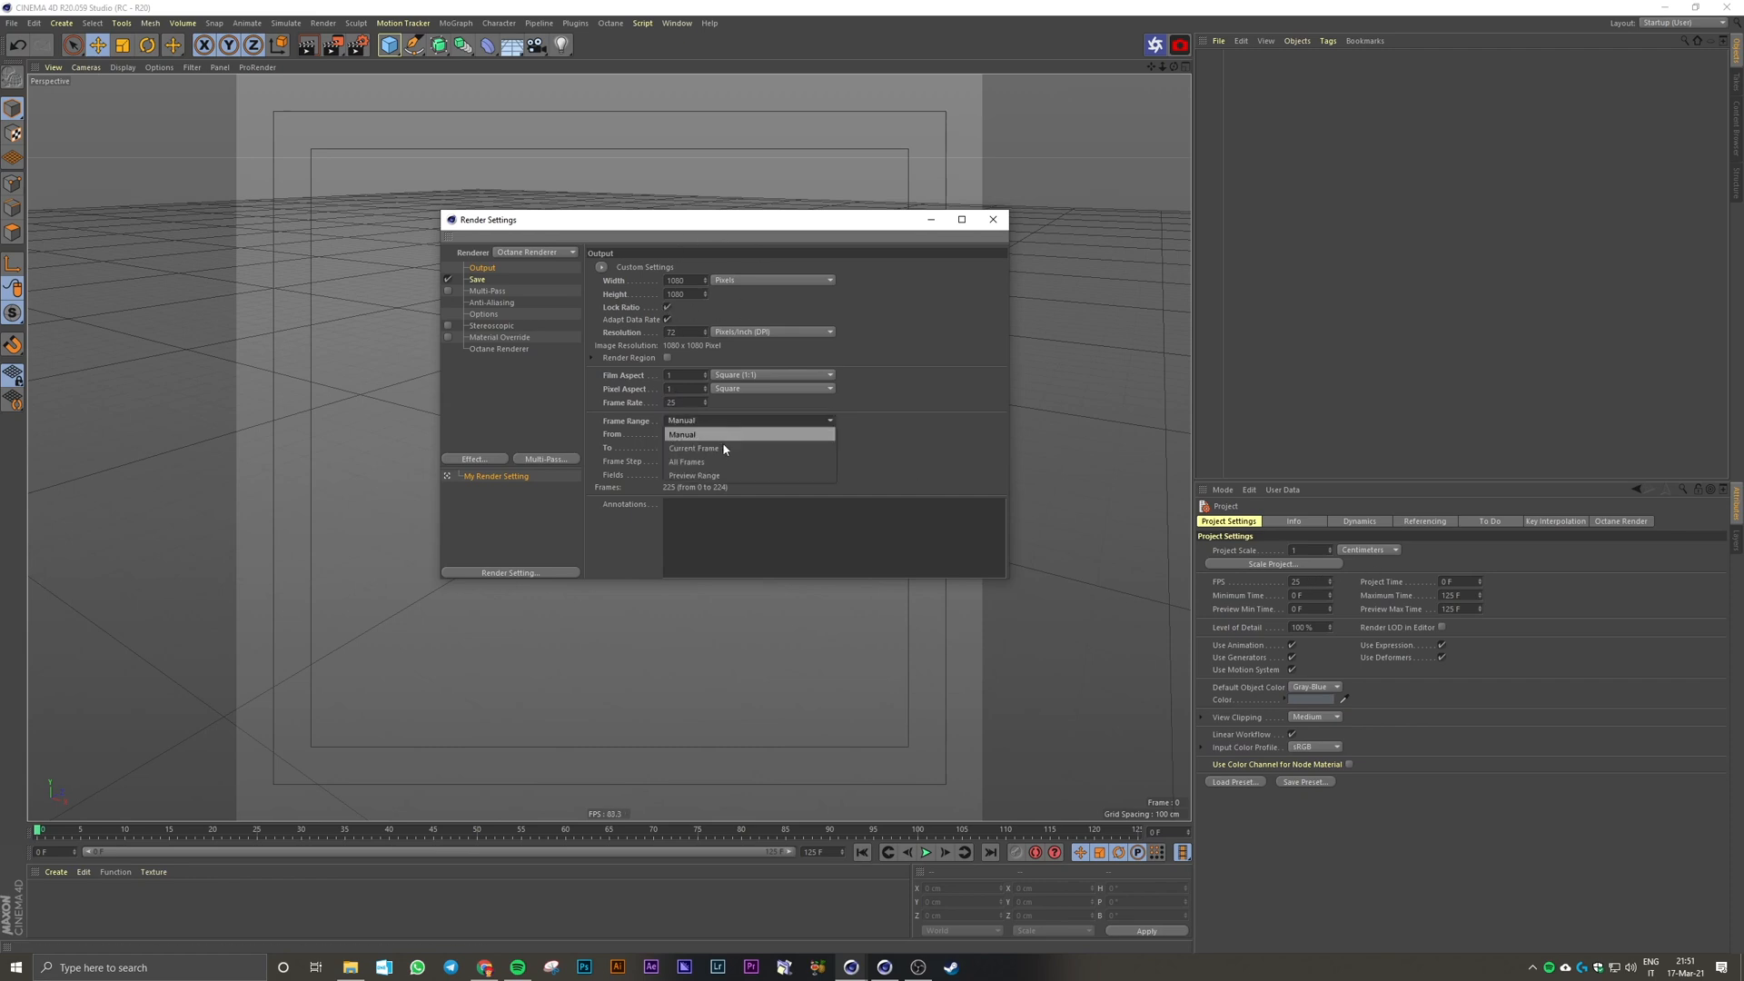
{"action": "left_click", "coordinate": [709, 456]}
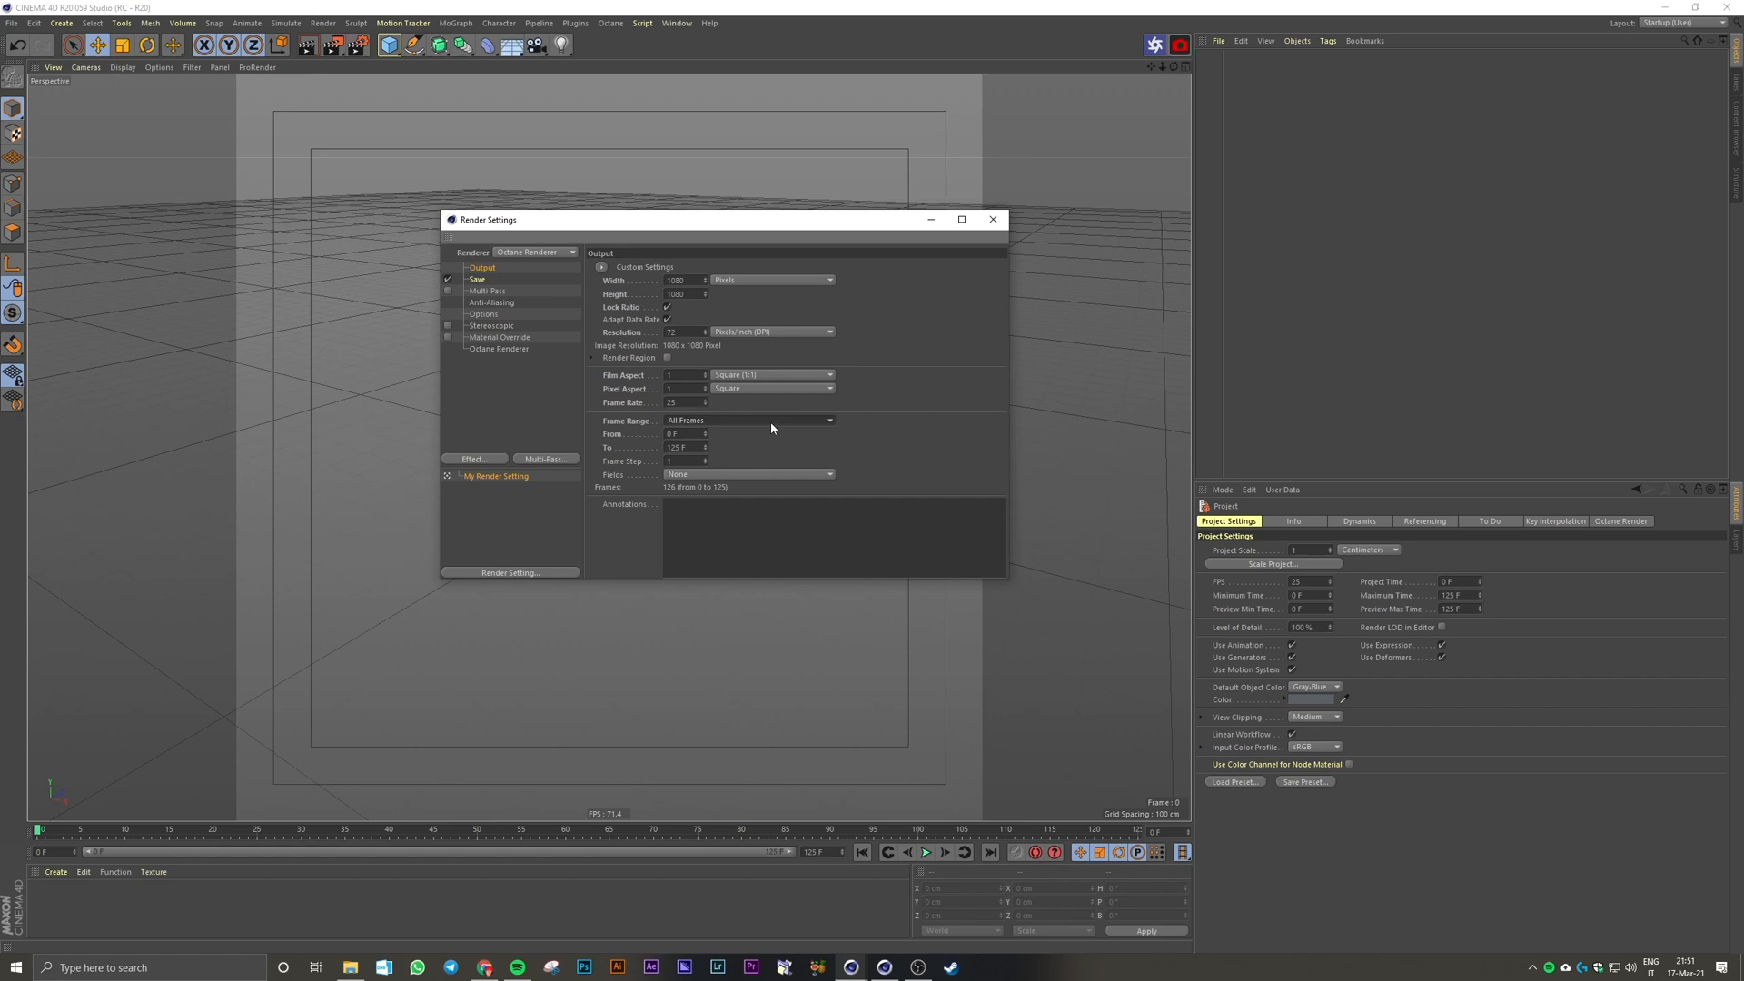
{"action": "left_click", "coordinate": [992, 219]}
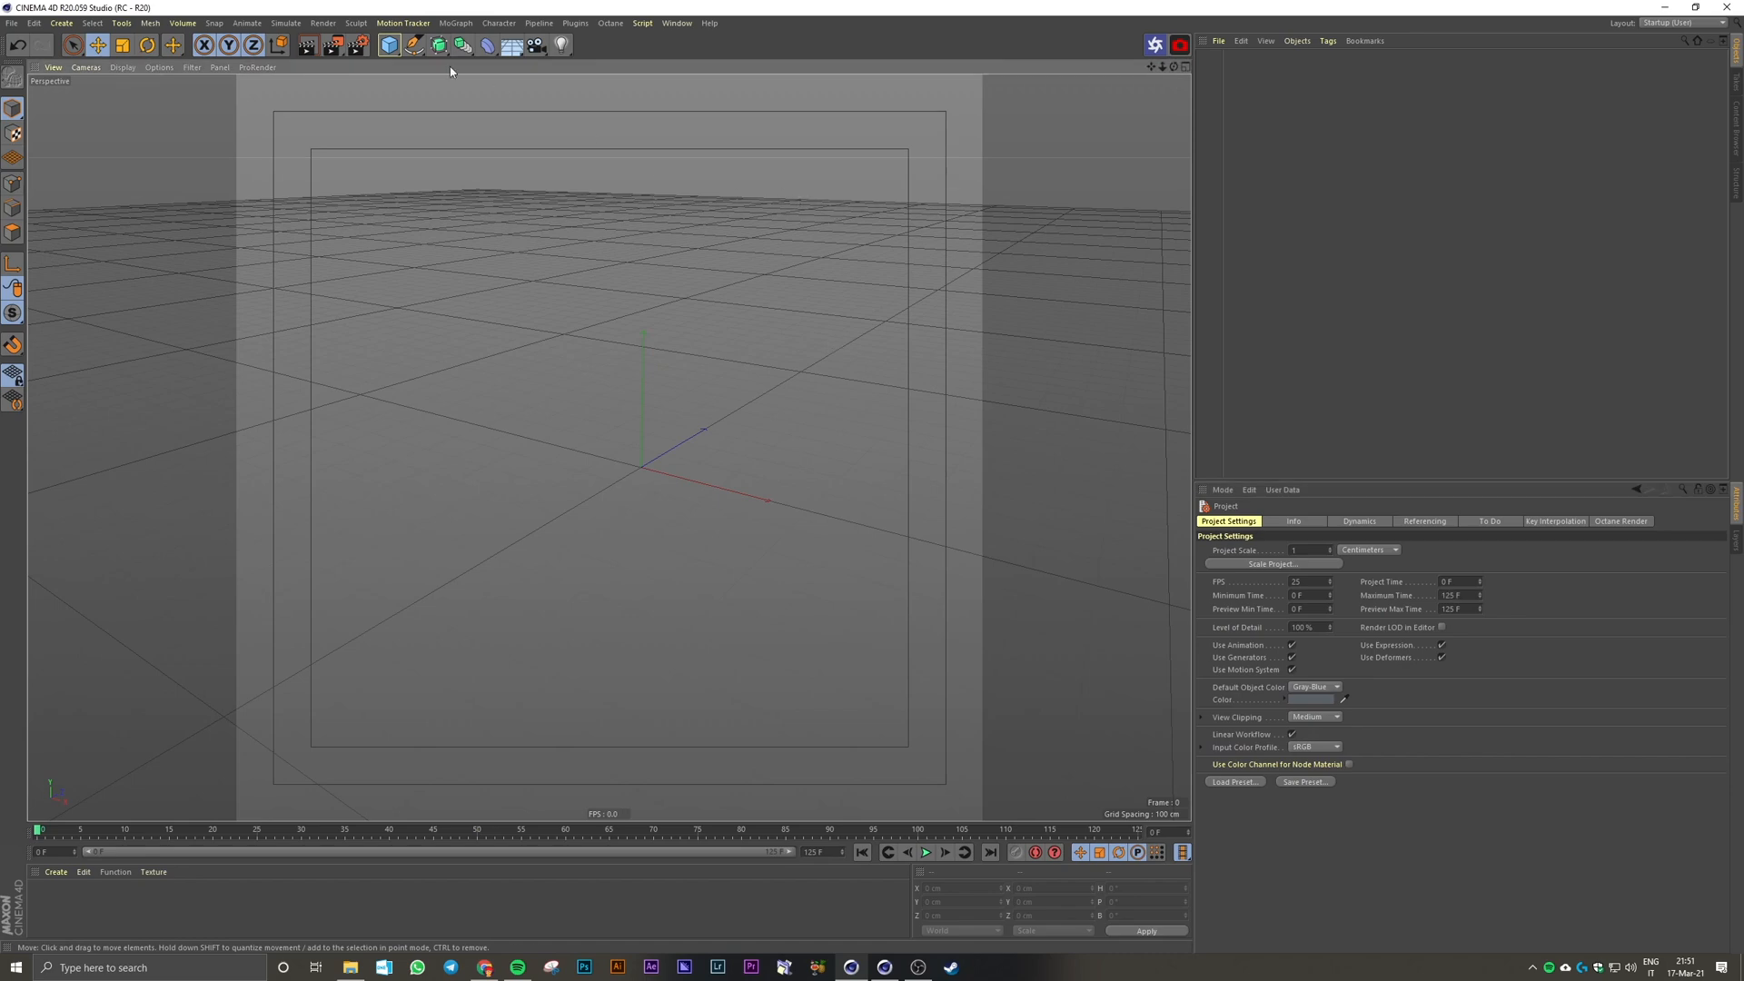
Step: Add a plane to the scene with a width of 4000 cm and a height of 2500 cm
{"action": "left_click", "coordinate": [389, 44]}
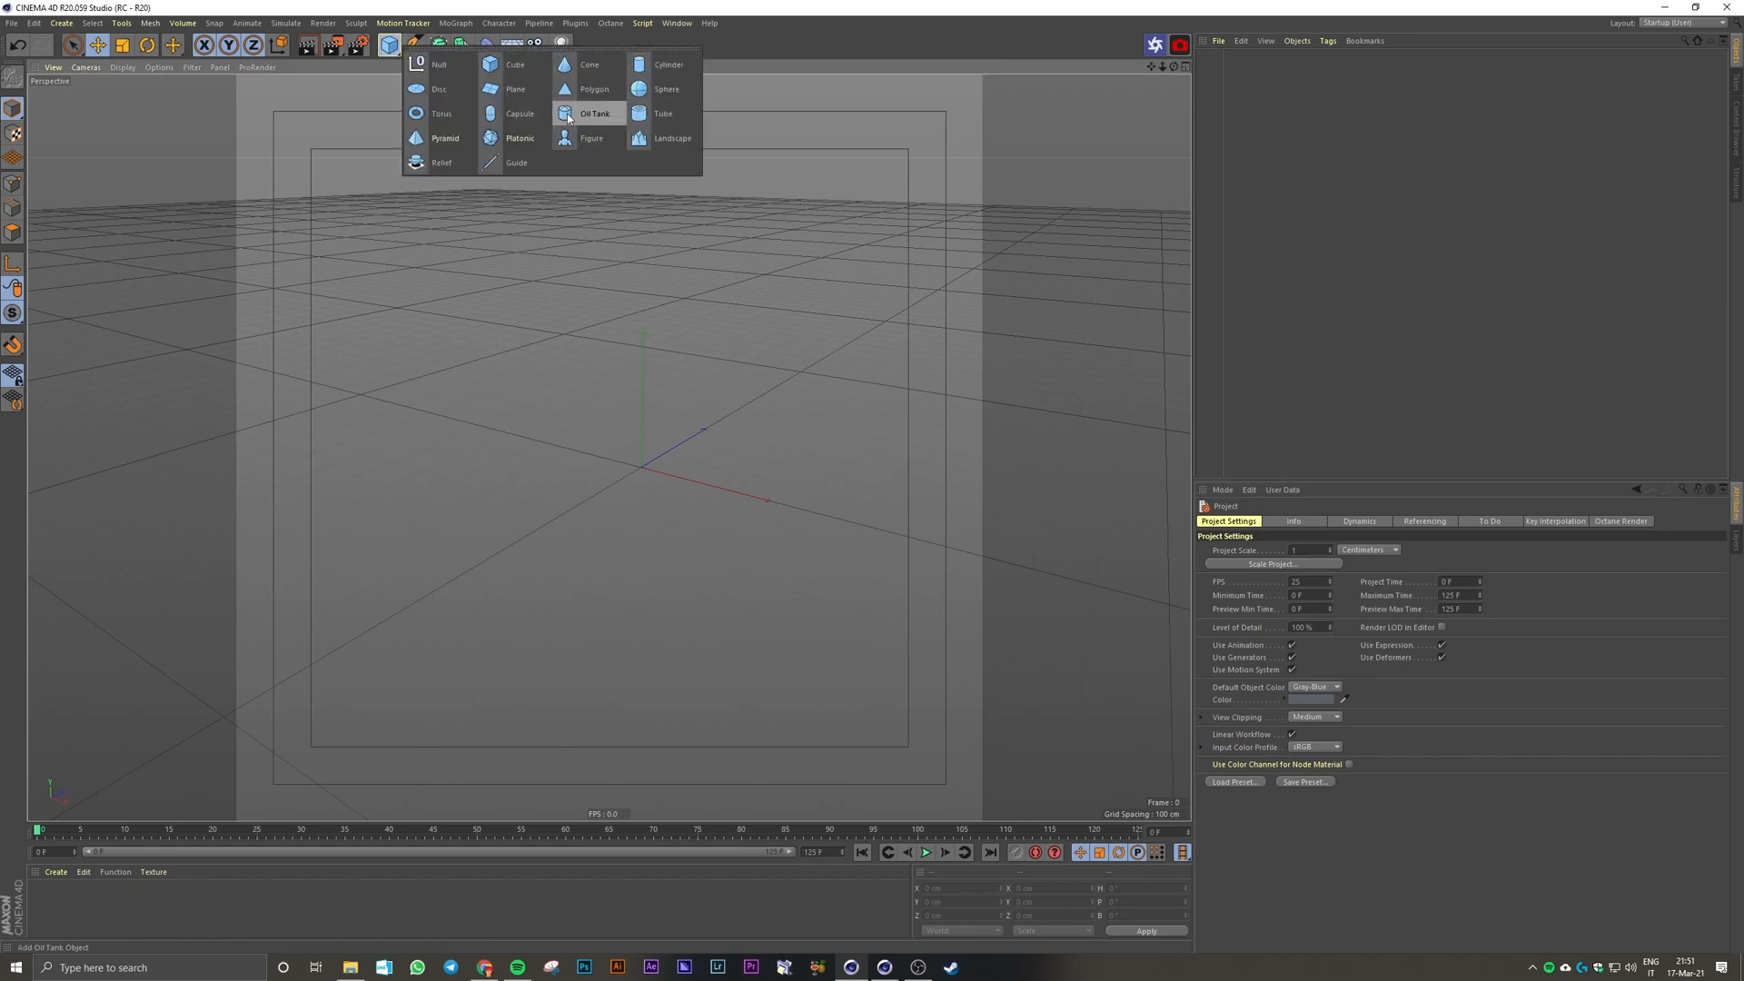
{"action": "left_click", "coordinate": [510, 89]}
{"action": "scroll", "coordinate": [678, 444], "scroll_direction": "up", "scroll_amount": 3}
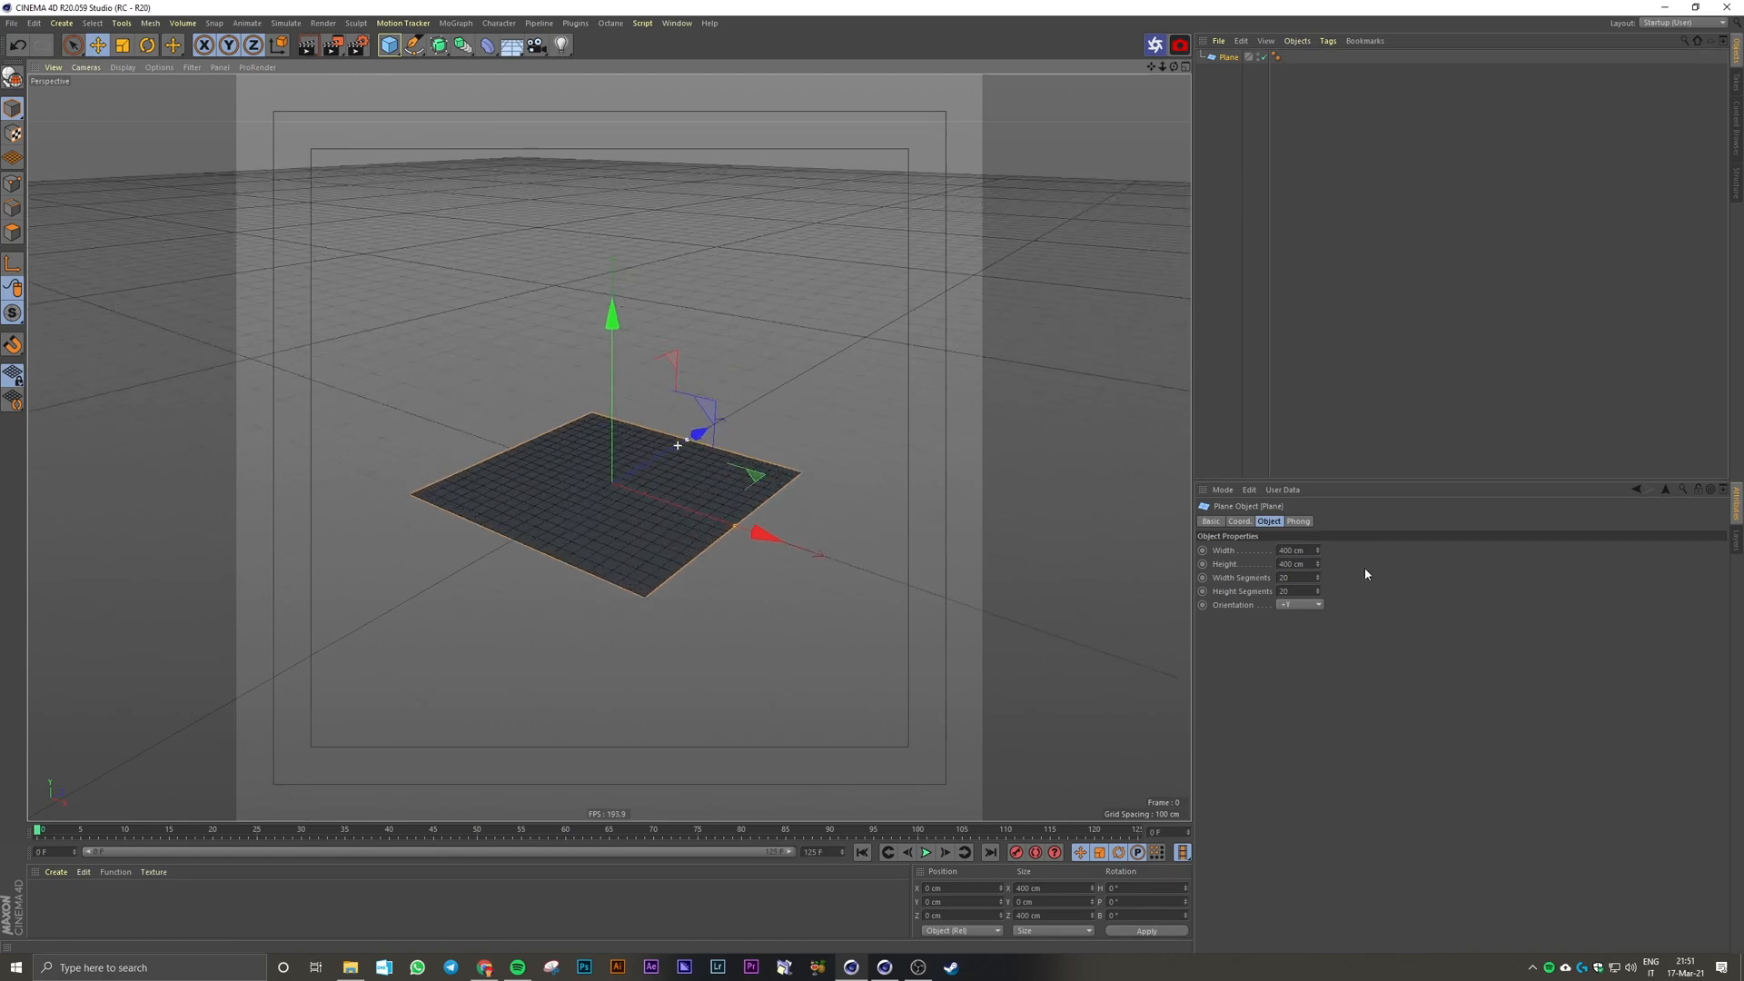
{"action": "left_click_drag", "start_coordinate": [1310, 553], "coordinate": [1209, 560]}
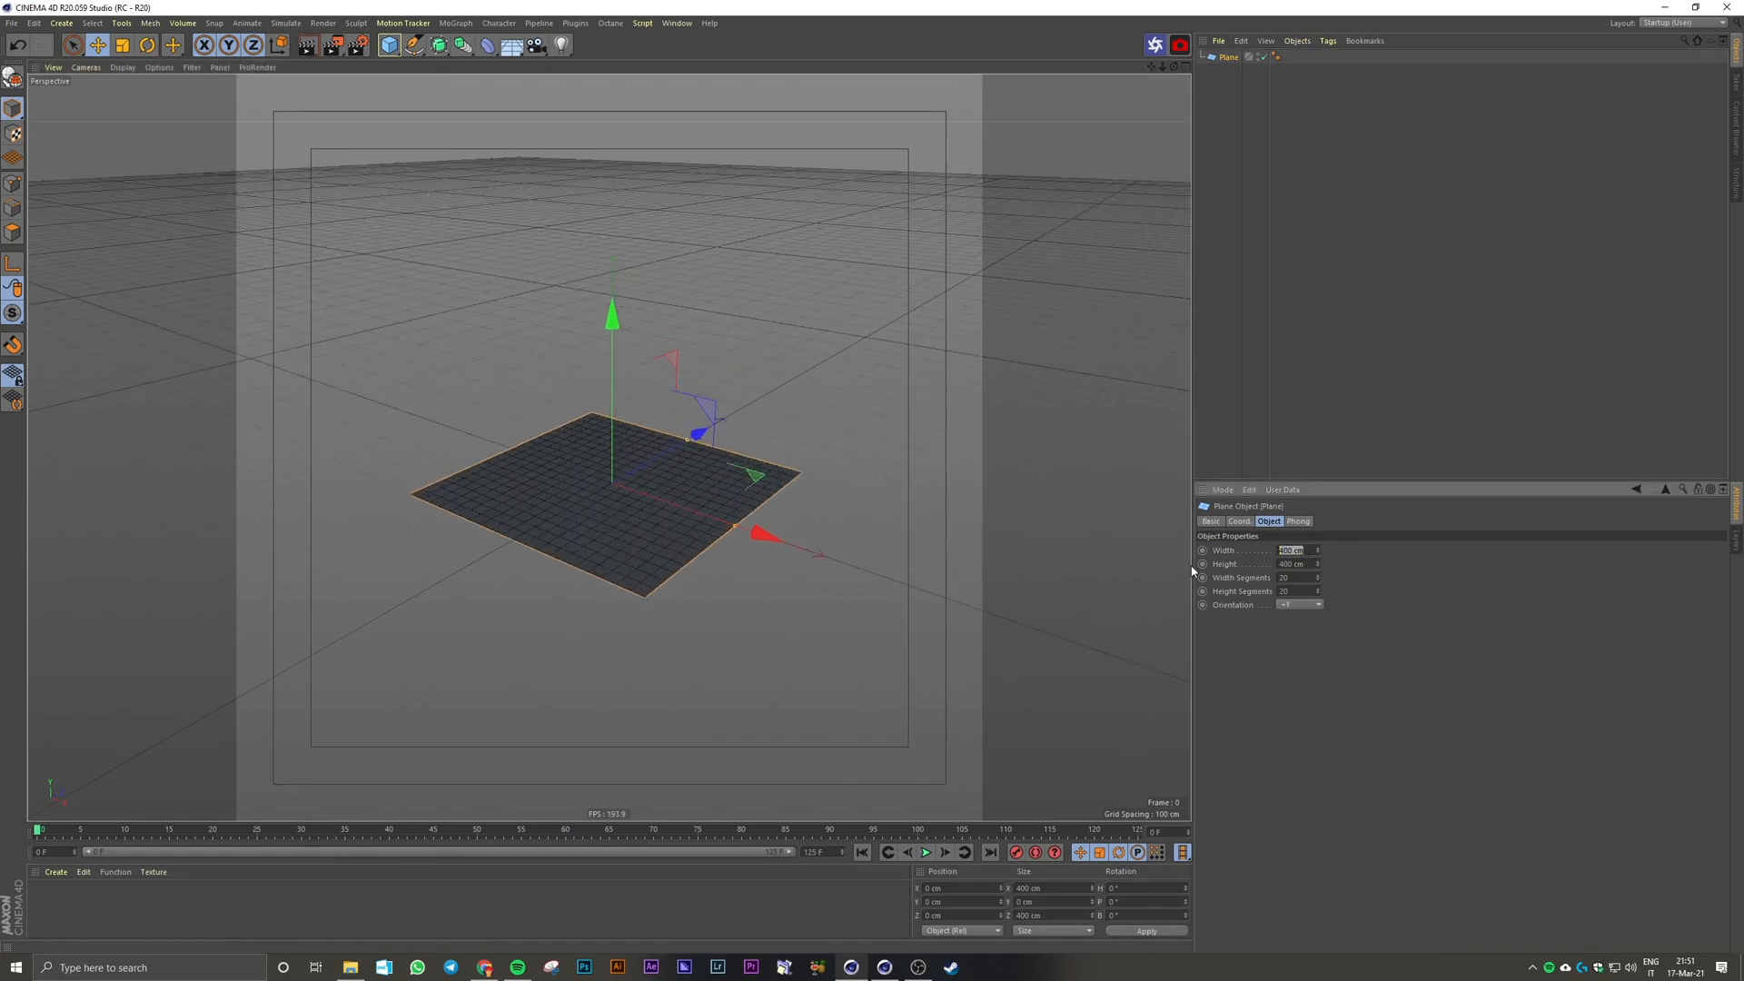
{"action": "type", "text": "4000"}
{"action": "key", "text": "Tab"}
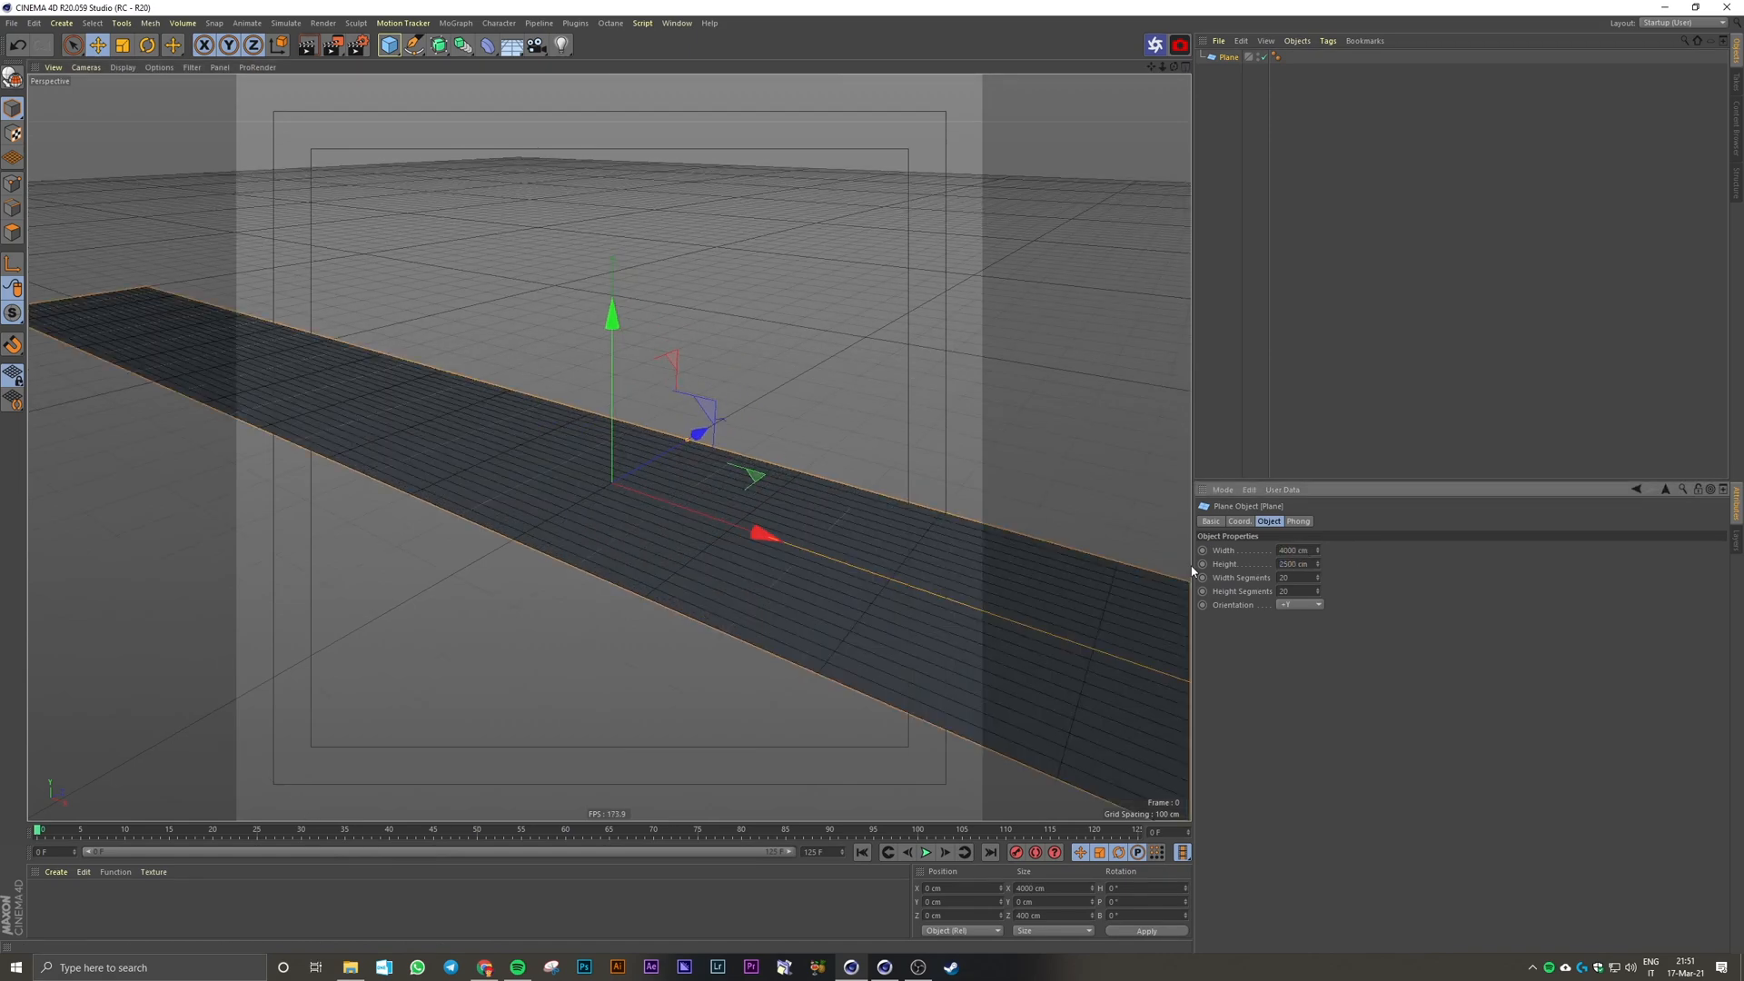
{"action": "scroll", "coordinate": [916, 455], "scroll_direction": "down", "scroll_amount": 3}
{"action": "left_click_drag", "start_coordinate": [915, 454], "coordinate": [911, 443], "text": "alt"}
Step: Add a Bend deformer as a child of the plane and set its strength to 90°
{"action": "left_click", "coordinate": [1371, 238]}
{"action": "left_click", "coordinate": [1228, 60]}
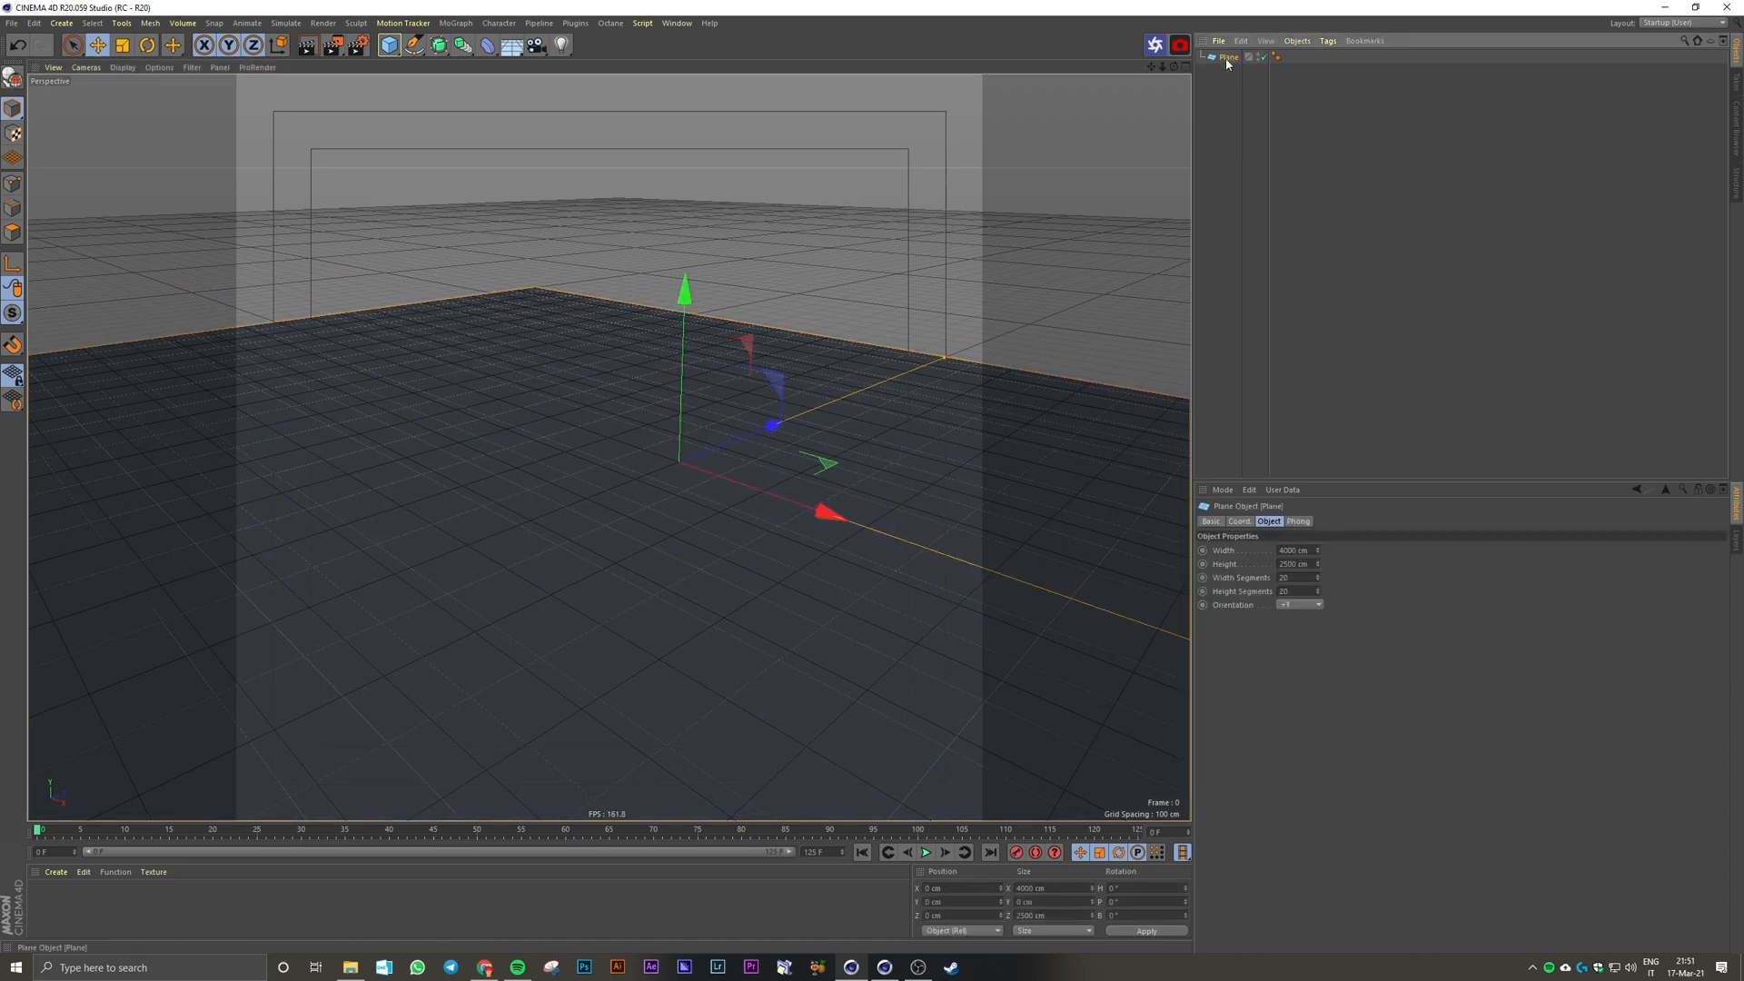
{"action": "middle_click_drag", "start_coordinate": [951, 300], "coordinate": [908, 315], "text": "alt"}
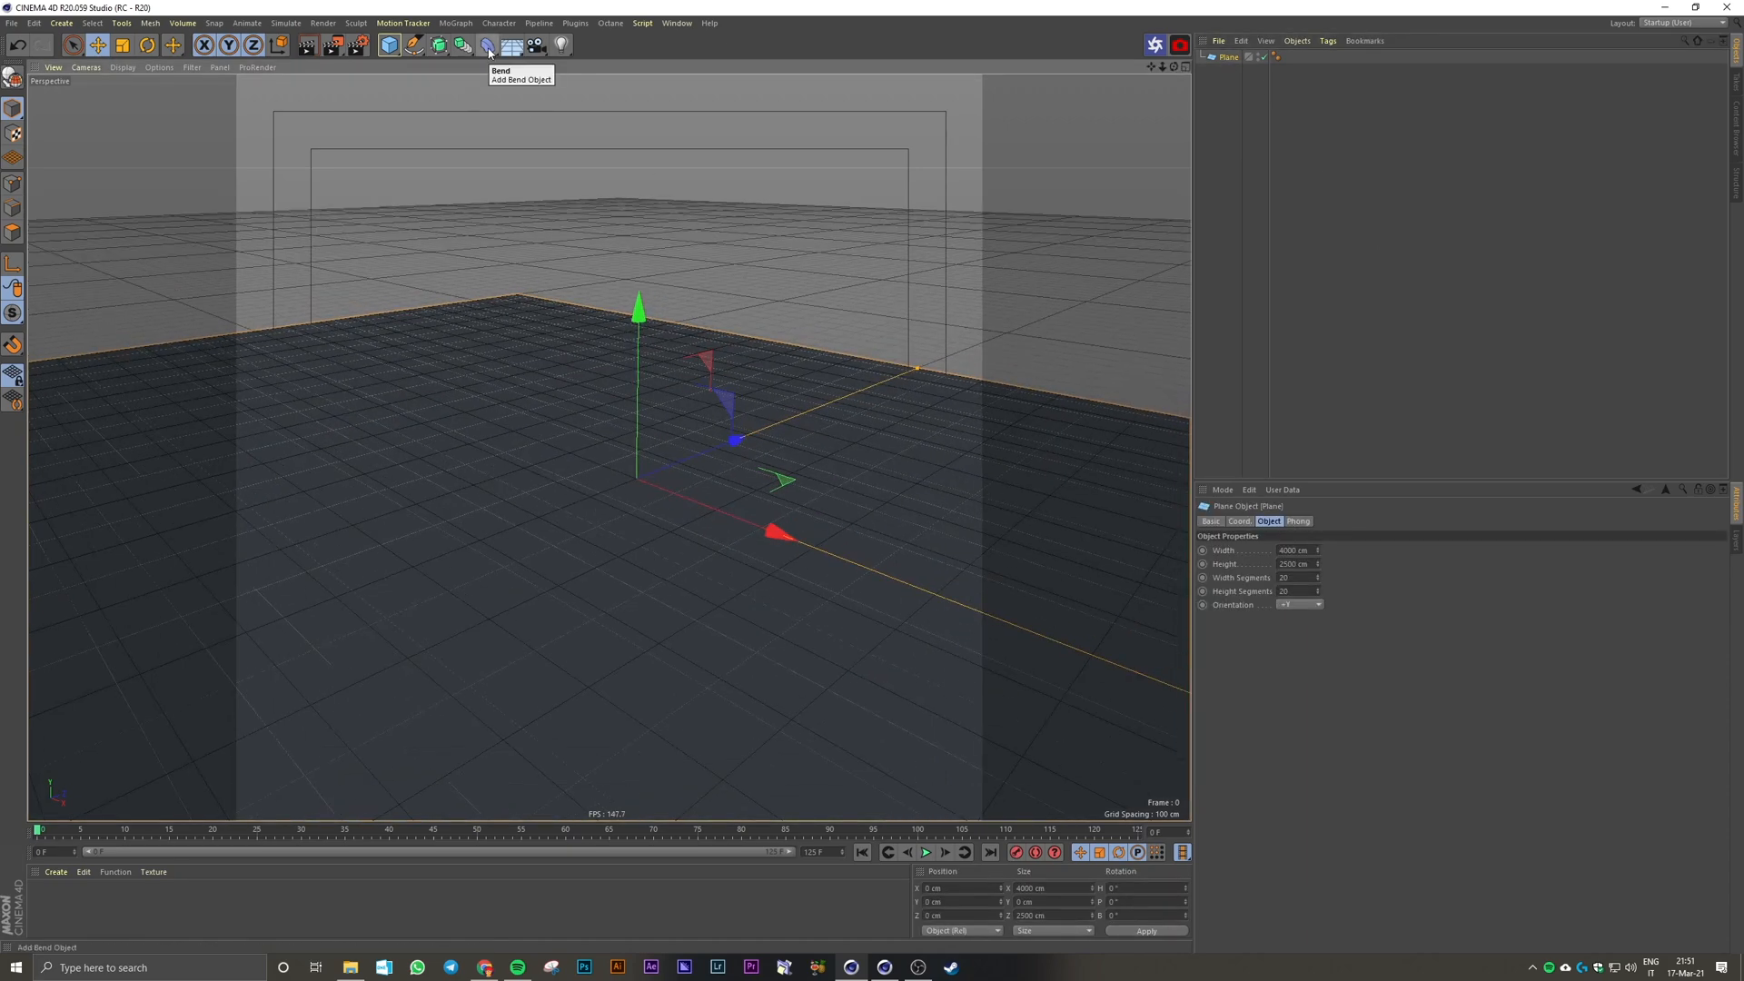
{"action": "left_click", "coordinate": [489, 47]}
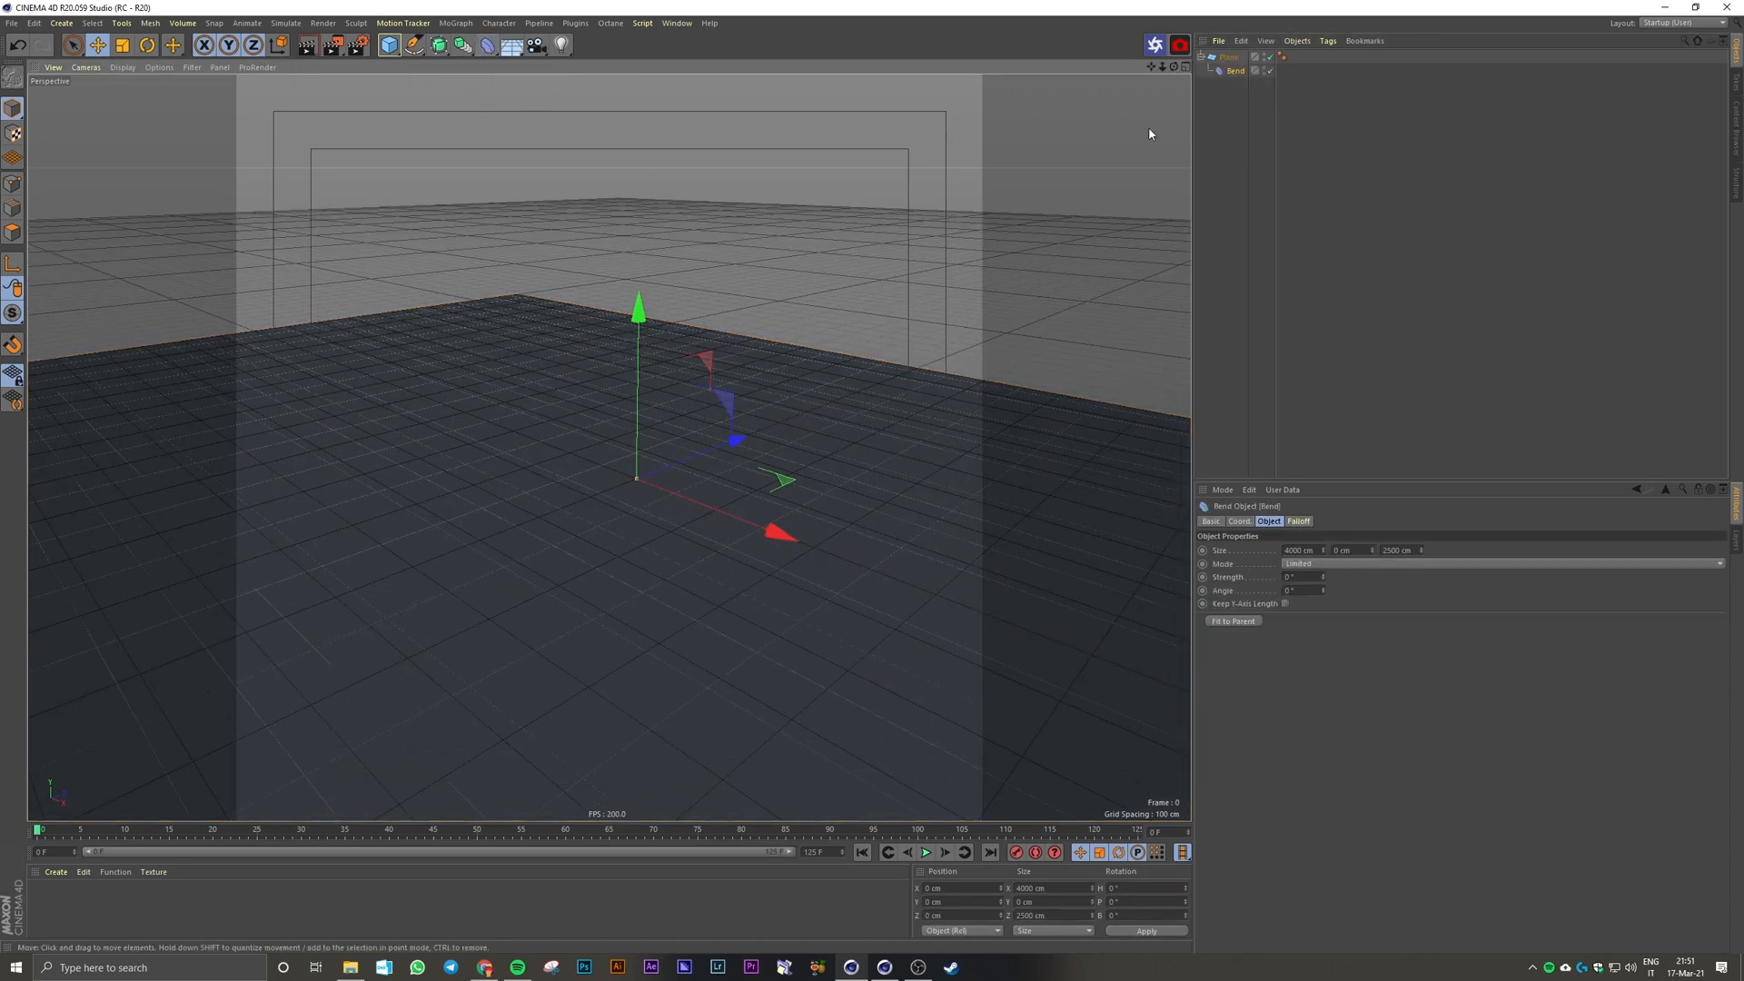
{"action": "left_click_drag", "start_coordinate": [1305, 577], "coordinate": [1264, 573]}
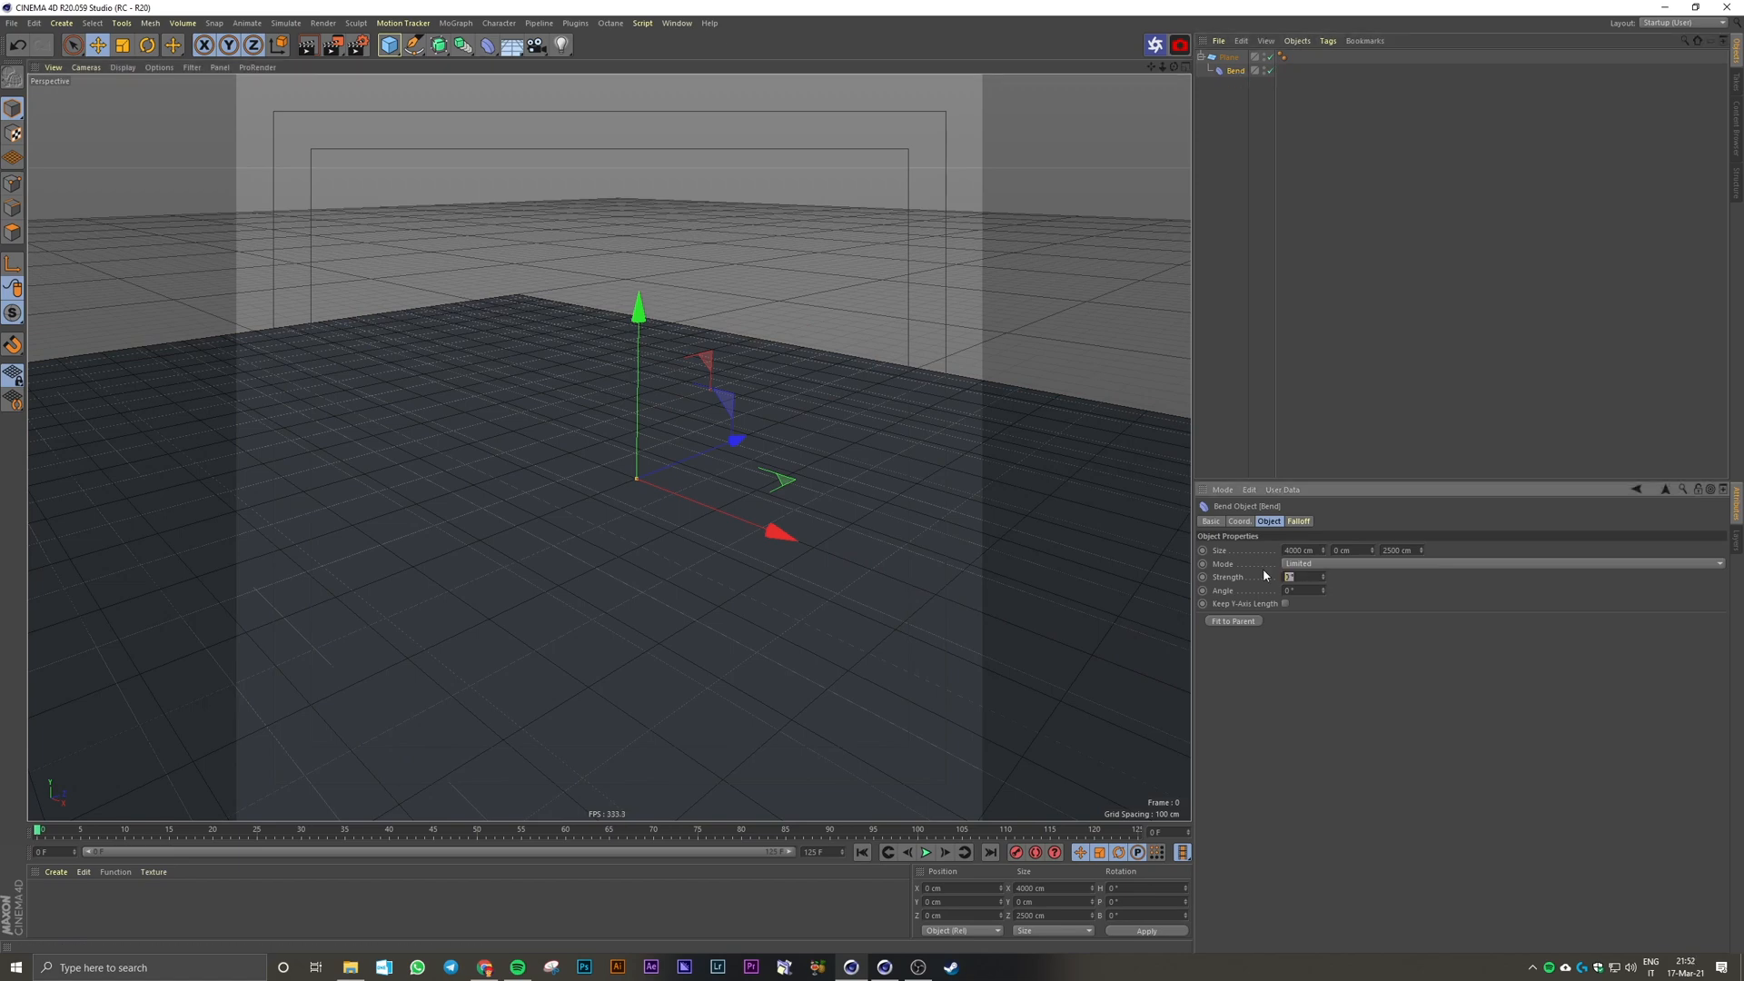
{"action": "type", "text": "90"}
{"action": "key", "text": "Return"}
{"action": "scroll", "coordinate": [932, 385], "scroll_direction": "down", "scroll_amount": 5}
{"action": "scroll", "coordinate": [932, 383], "scroll_direction": "down", "scroll_amount": 8}
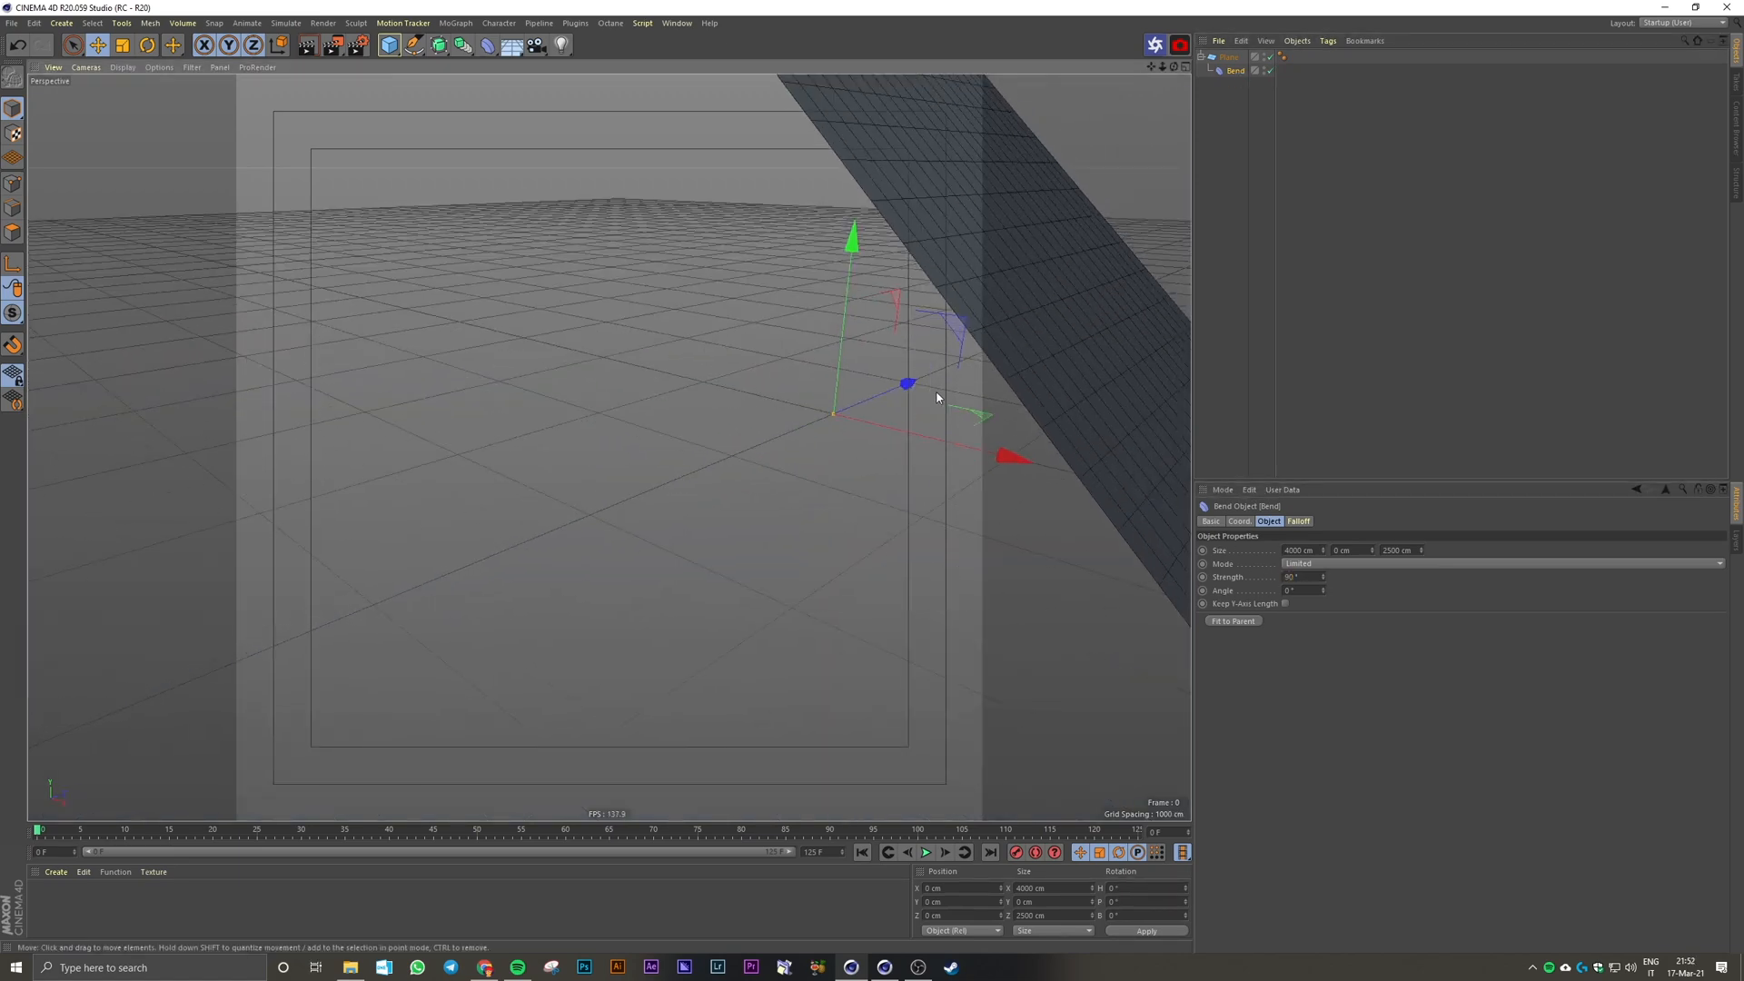
Step: Set the Bend deformer's size to 500 cm on all three axes and rotate it to a bank of -90°
{"action": "double_click", "coordinate": [1299, 550]}
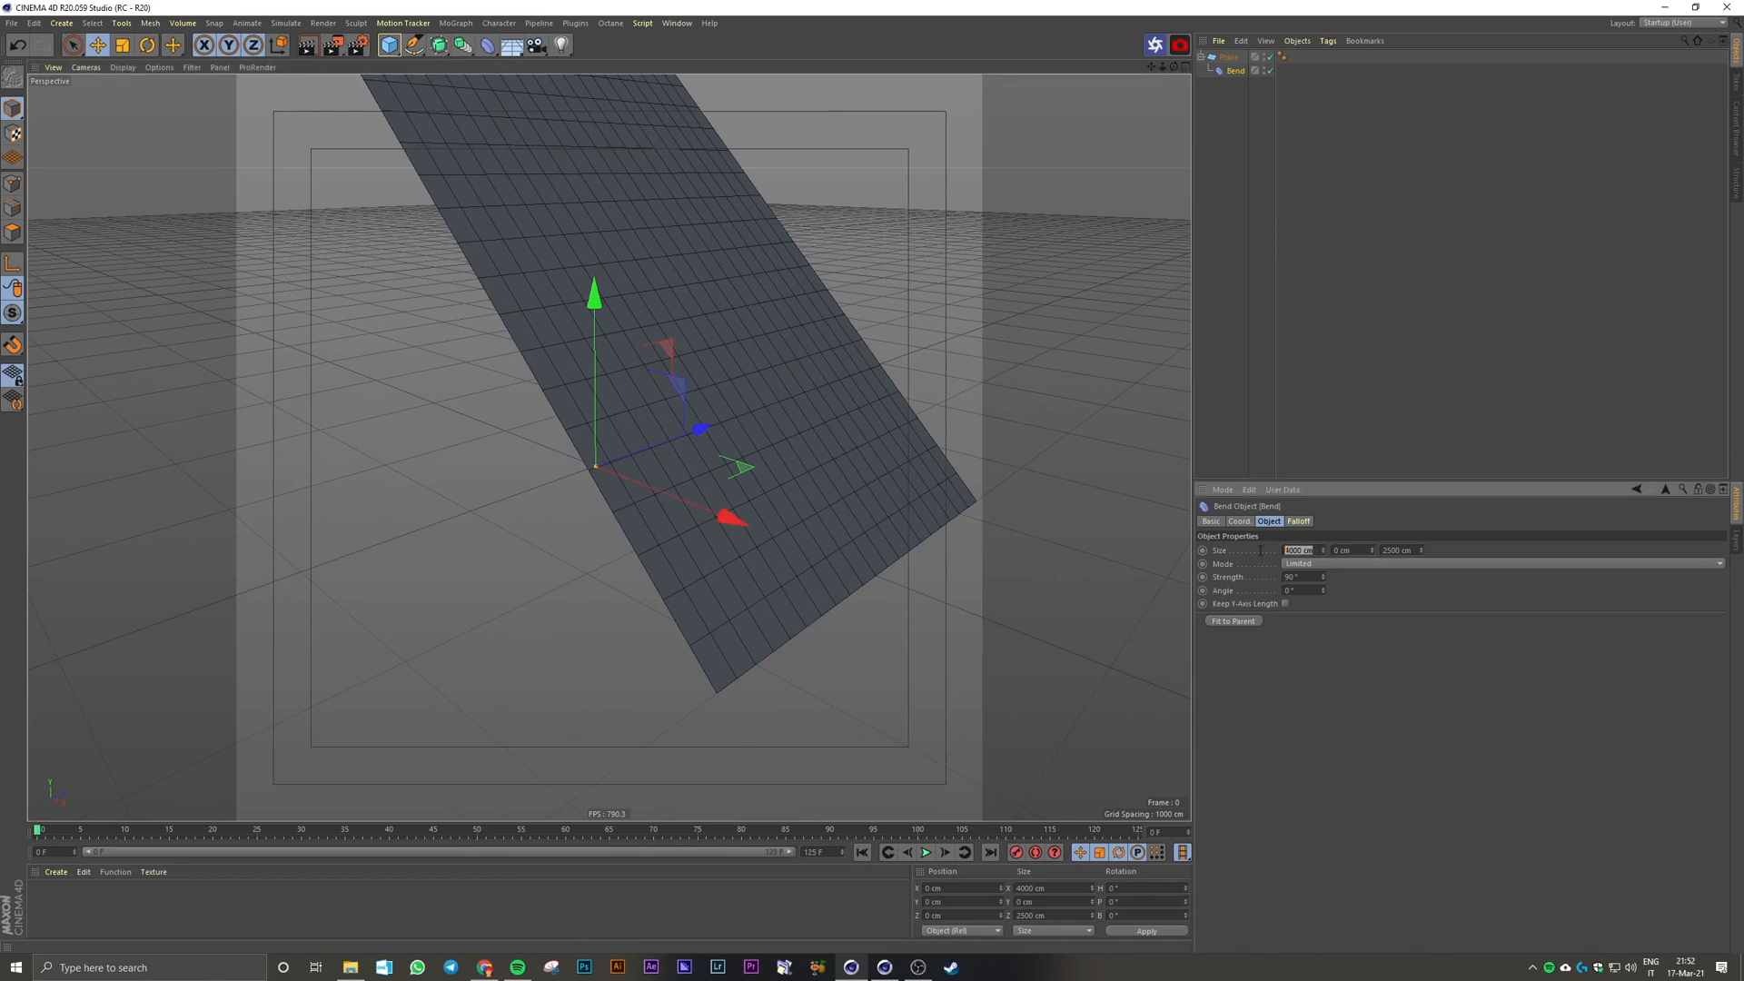
{"action": "type", "text": "500"}
{"action": "key", "text": "Tab"}
{"action": "type", "text": "500"}
{"action": "key", "text": "Tab"}
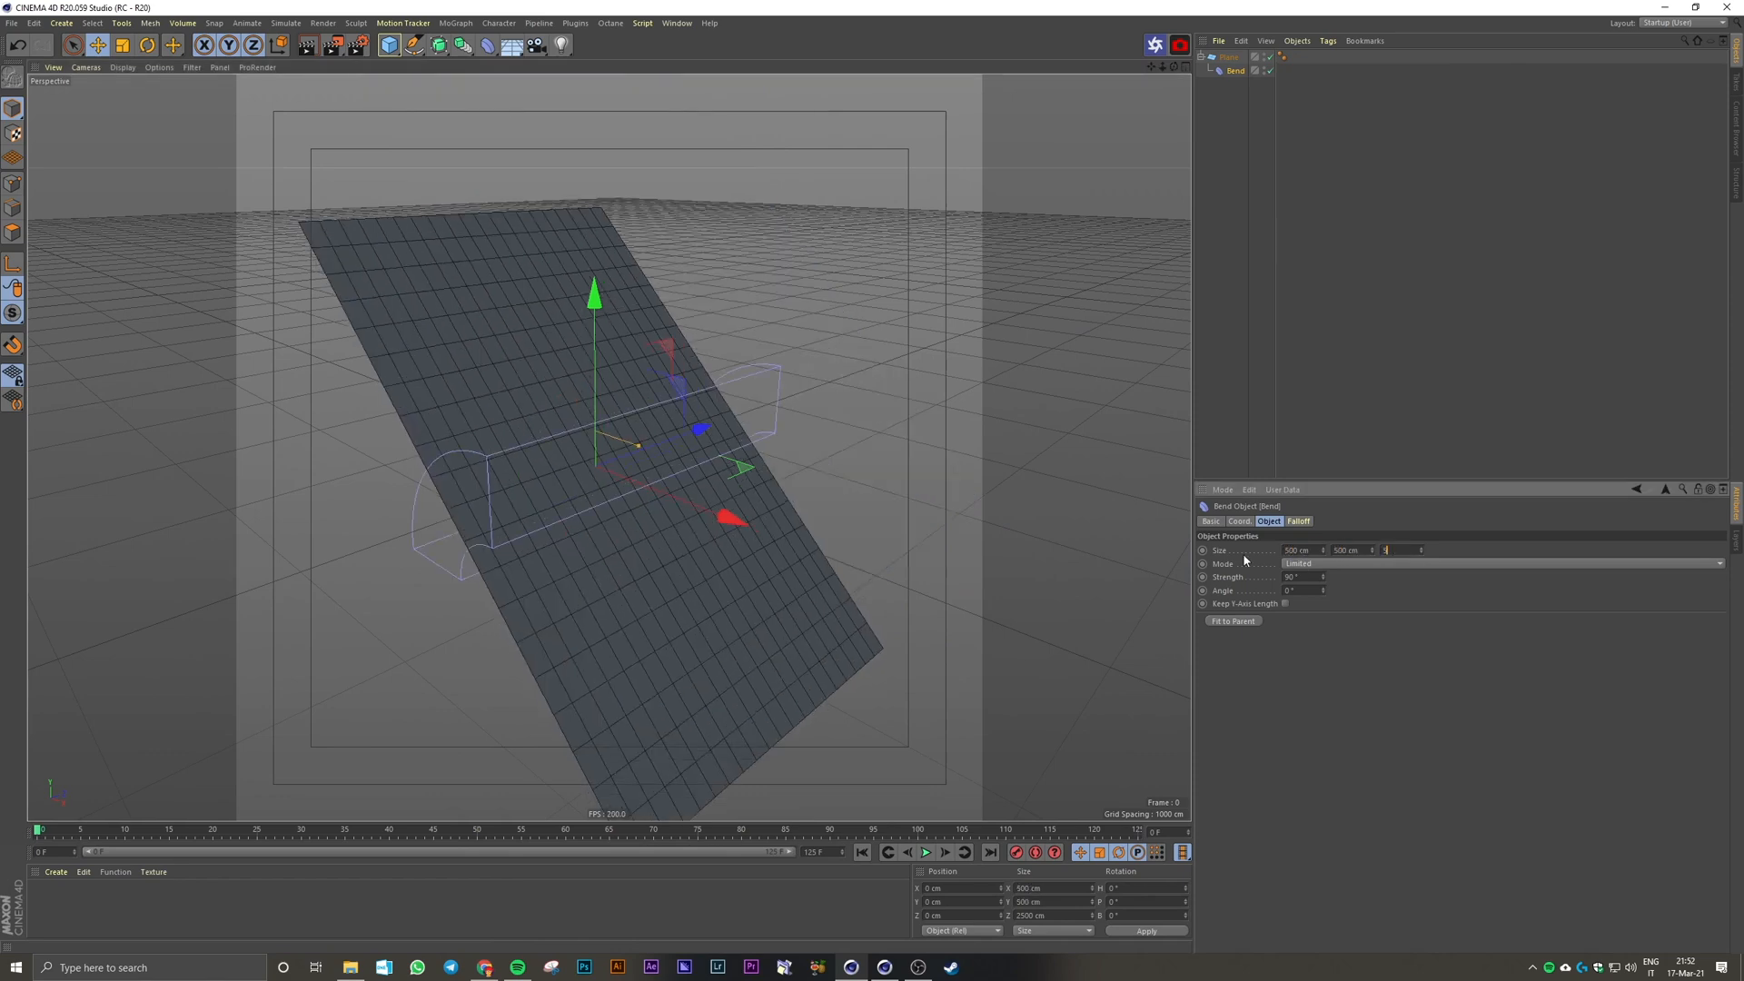
{"action": "type", "text": "500"}
{"action": "key", "text": "Return"}
{"action": "key", "text": "r"}
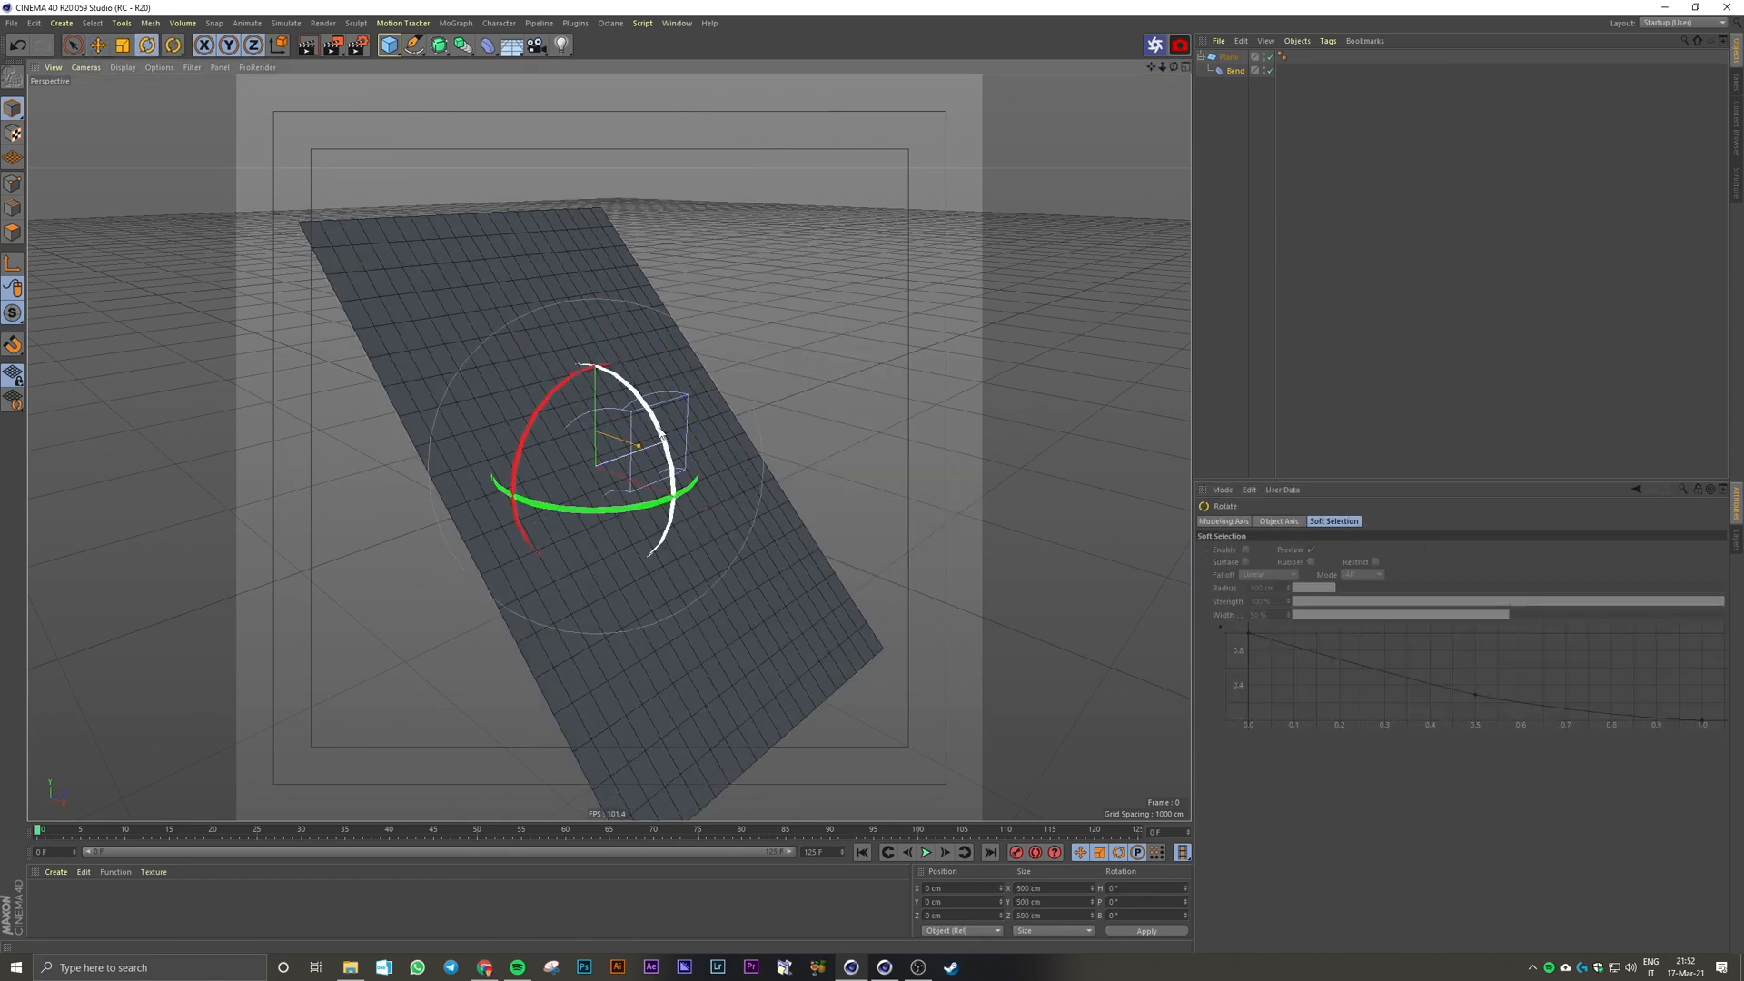
{"action": "left_click_drag", "start_coordinate": [636, 377], "coordinate": [543, 358]}
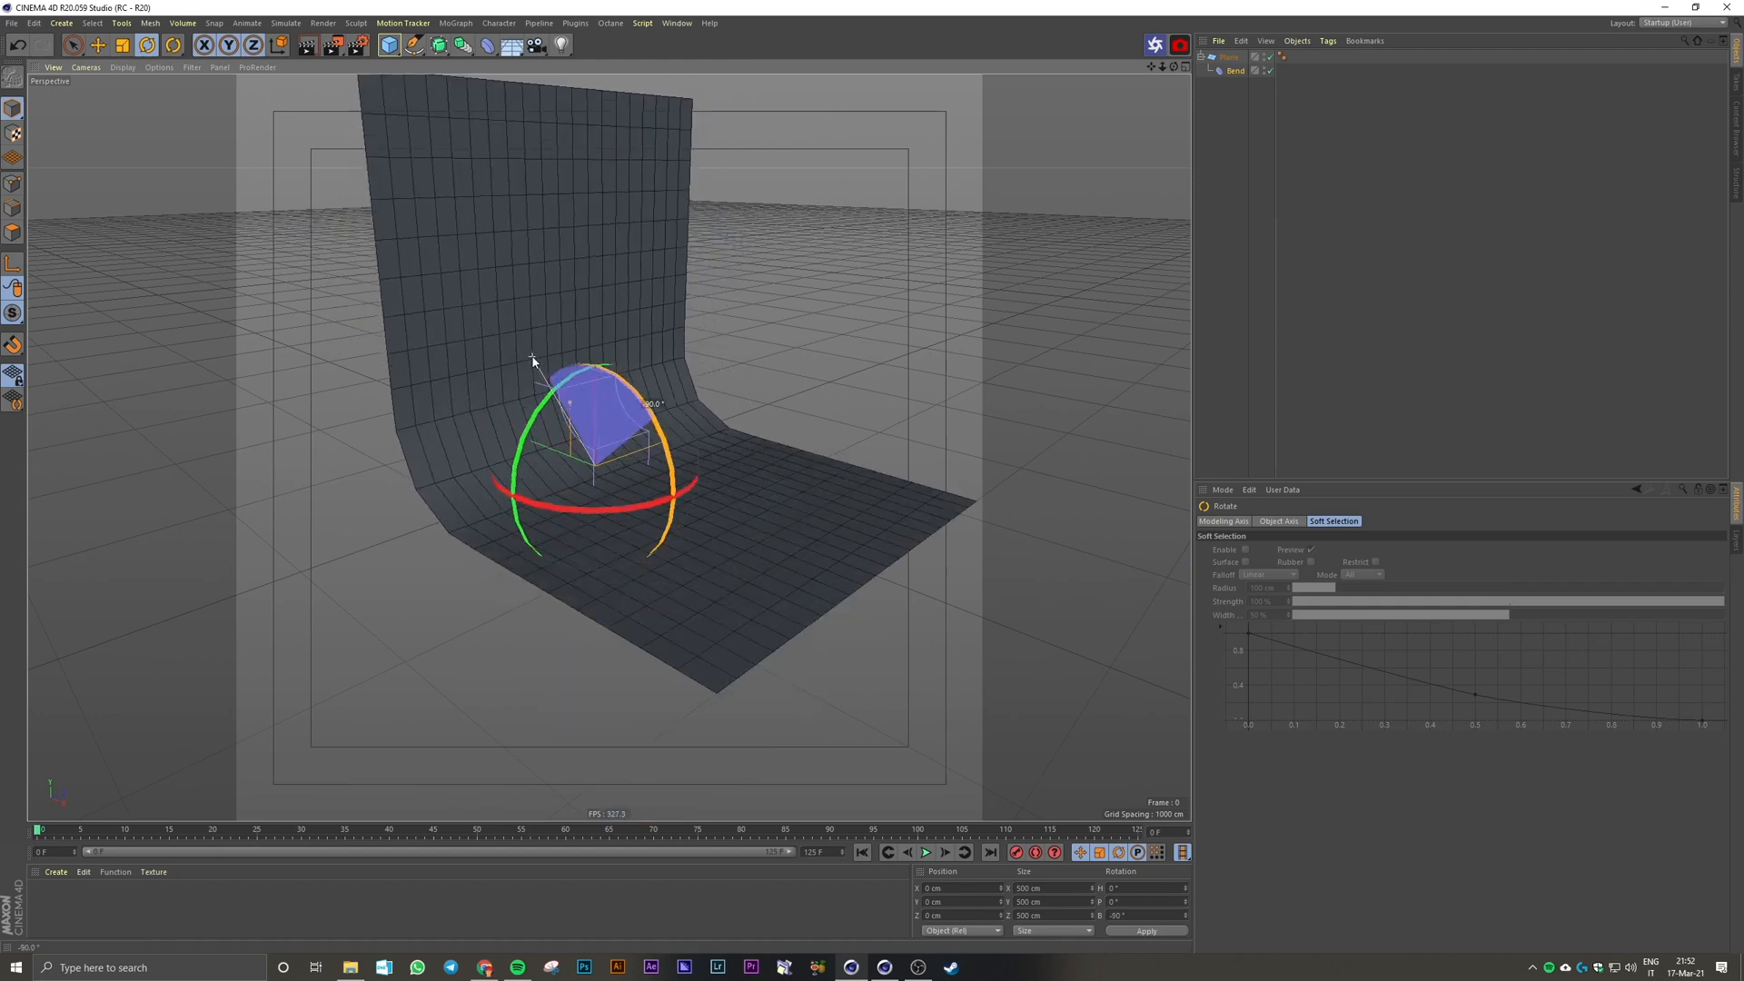
Step: Smooth the backdrop's curve by setting the plane's width segments to 100
{"action": "left_click", "coordinate": [1229, 56]}
{"action": "left_click_drag", "start_coordinate": [1293, 577], "coordinate": [1256, 573]}
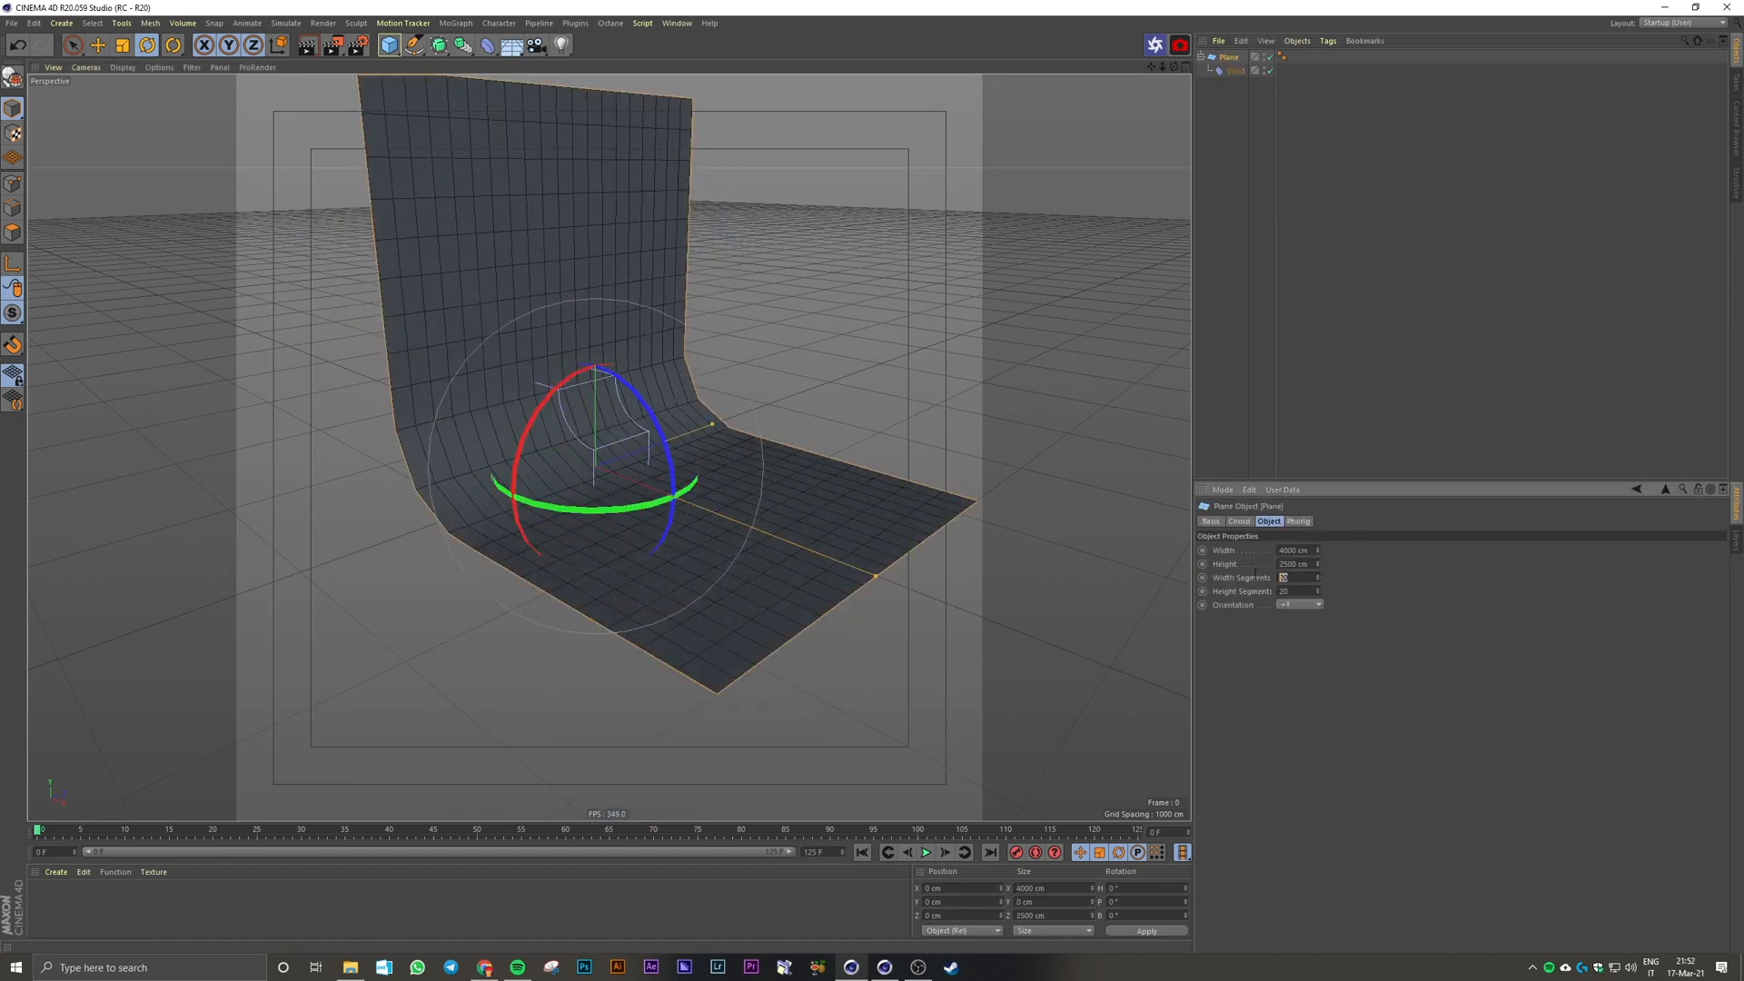
{"action": "type", "text": "100"}
{"action": "key", "text": "Return"}
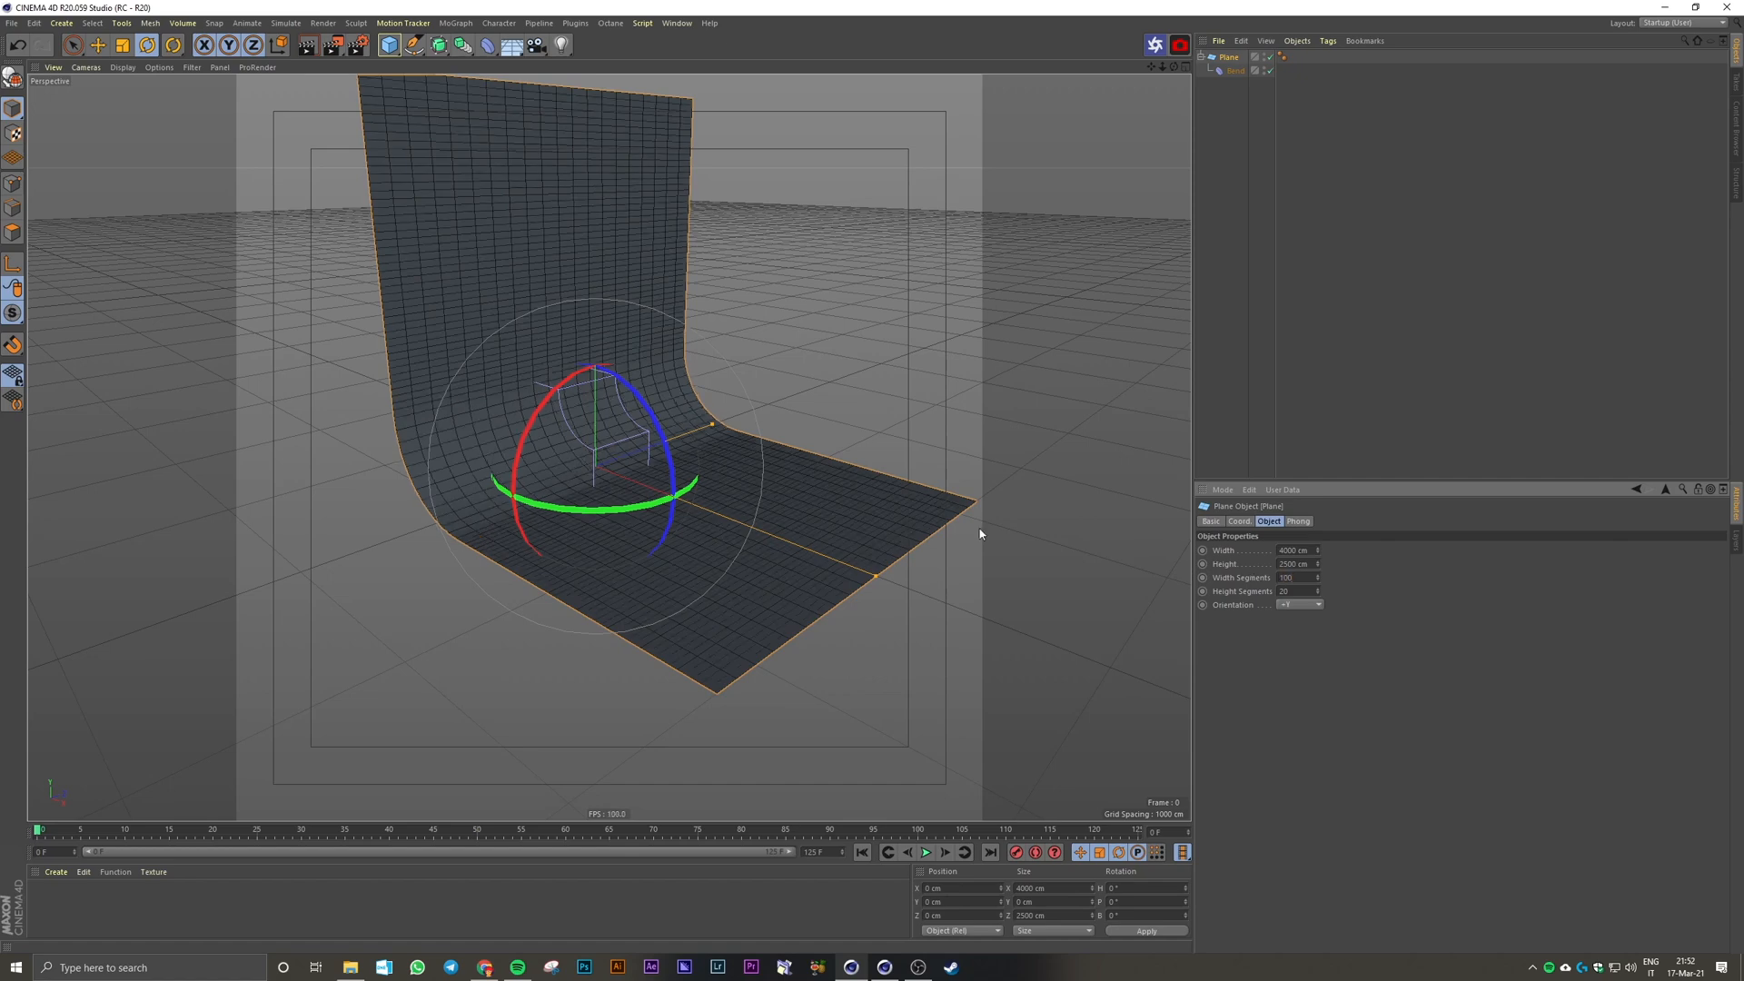
{"action": "scroll", "coordinate": [750, 508], "scroll_direction": "up", "scroll_amount": 3}
{"action": "middle_click_drag", "start_coordinate": [264, 476], "coordinate": [395, 481], "text": "alt"}
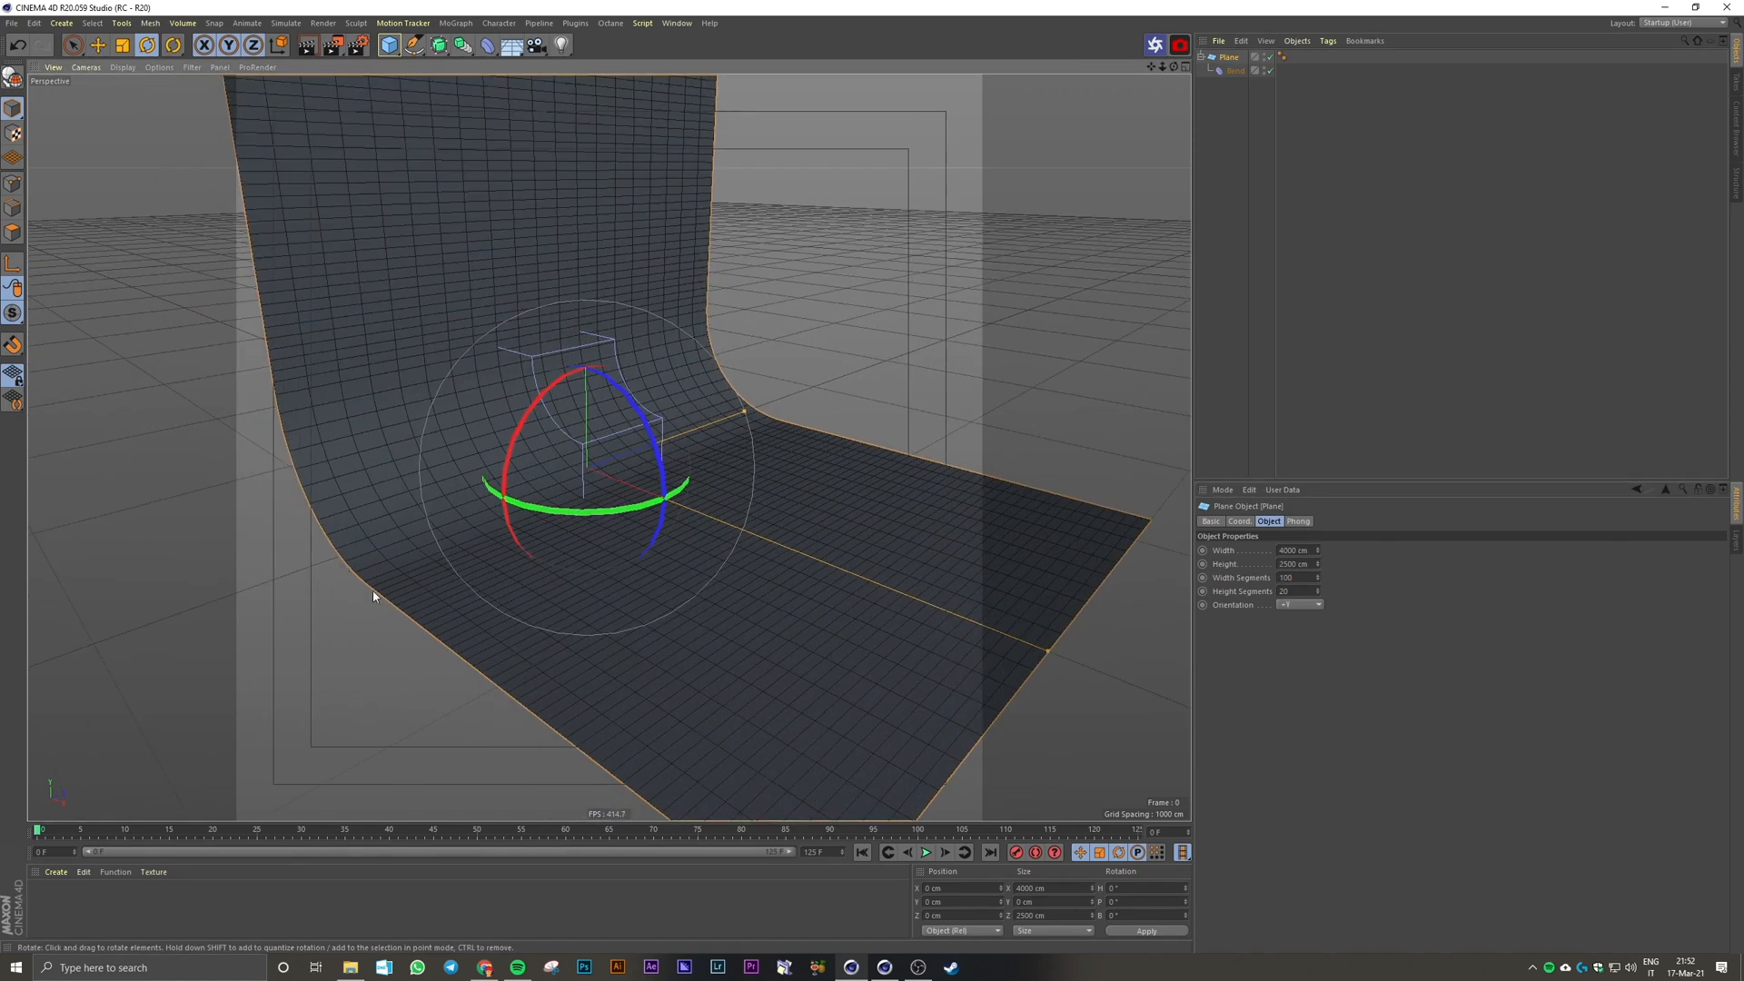
{"action": "scroll", "coordinate": [373, 596], "scroll_direction": "down", "scroll_amount": 3}
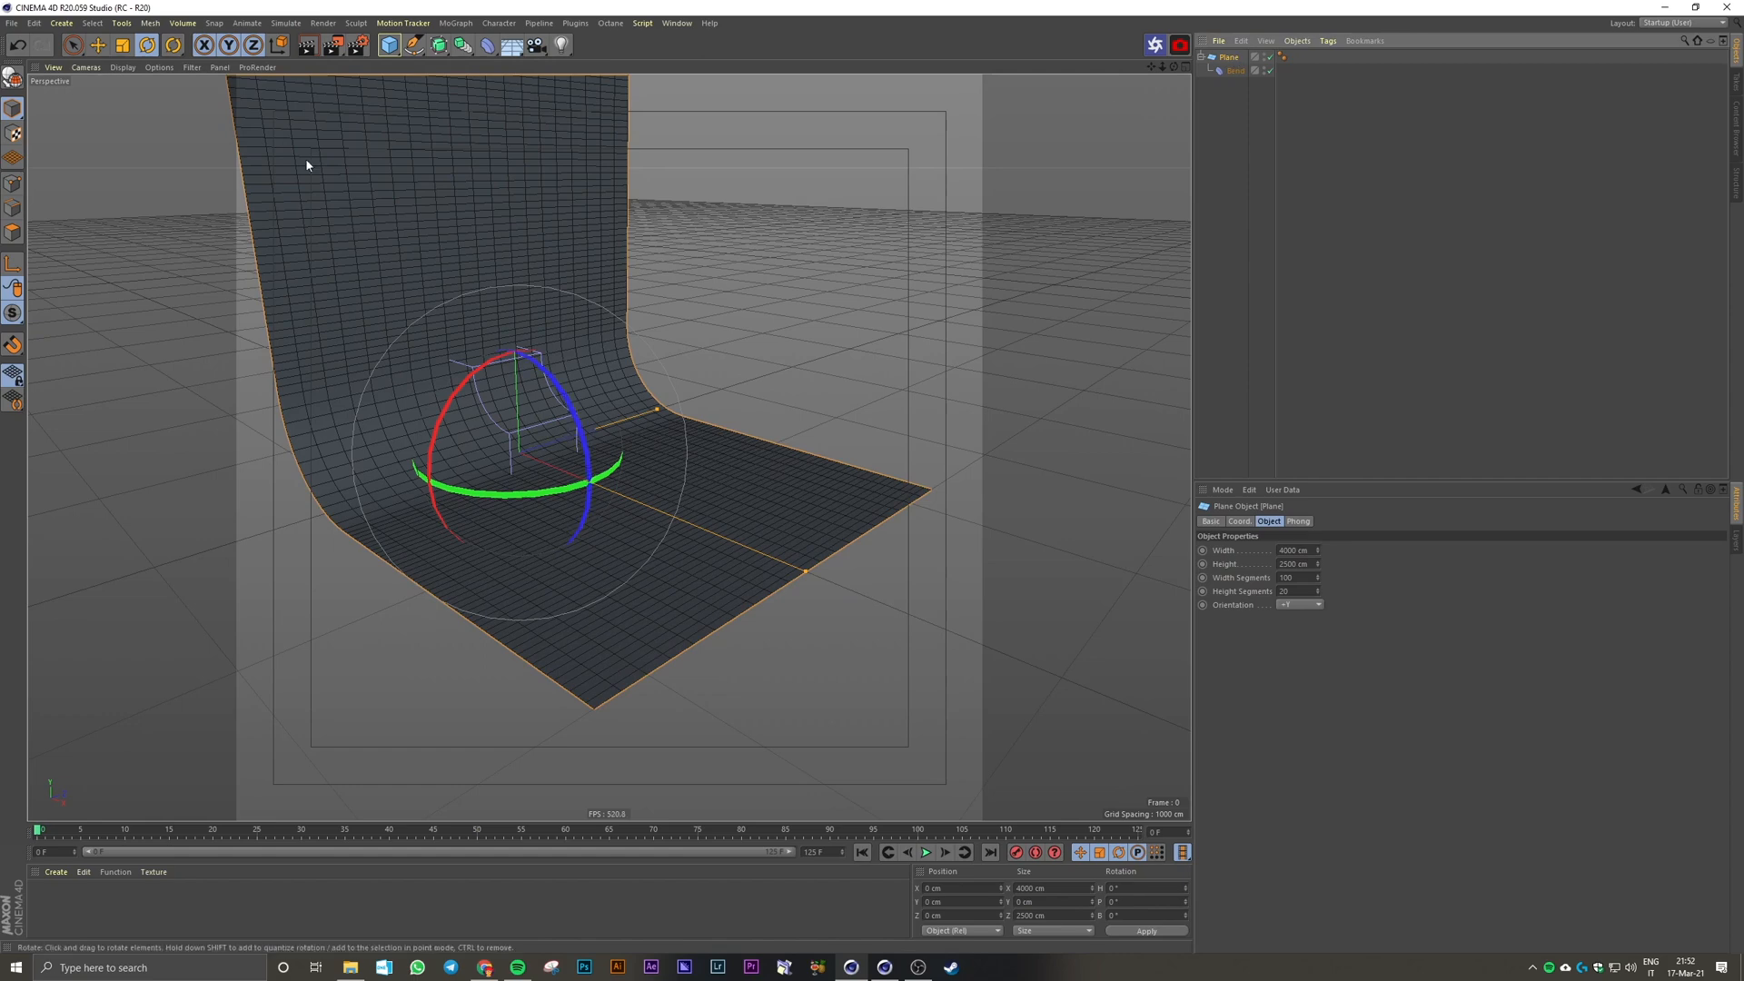
Step: Deselect the backdrop plane and add a cylinder at the scene origin
{"action": "left_click", "coordinate": [73, 45]}
{"action": "left_click_drag", "start_coordinate": [603, 489], "coordinate": [494, 436]}
{"action": "left_click", "coordinate": [1226, 289]}
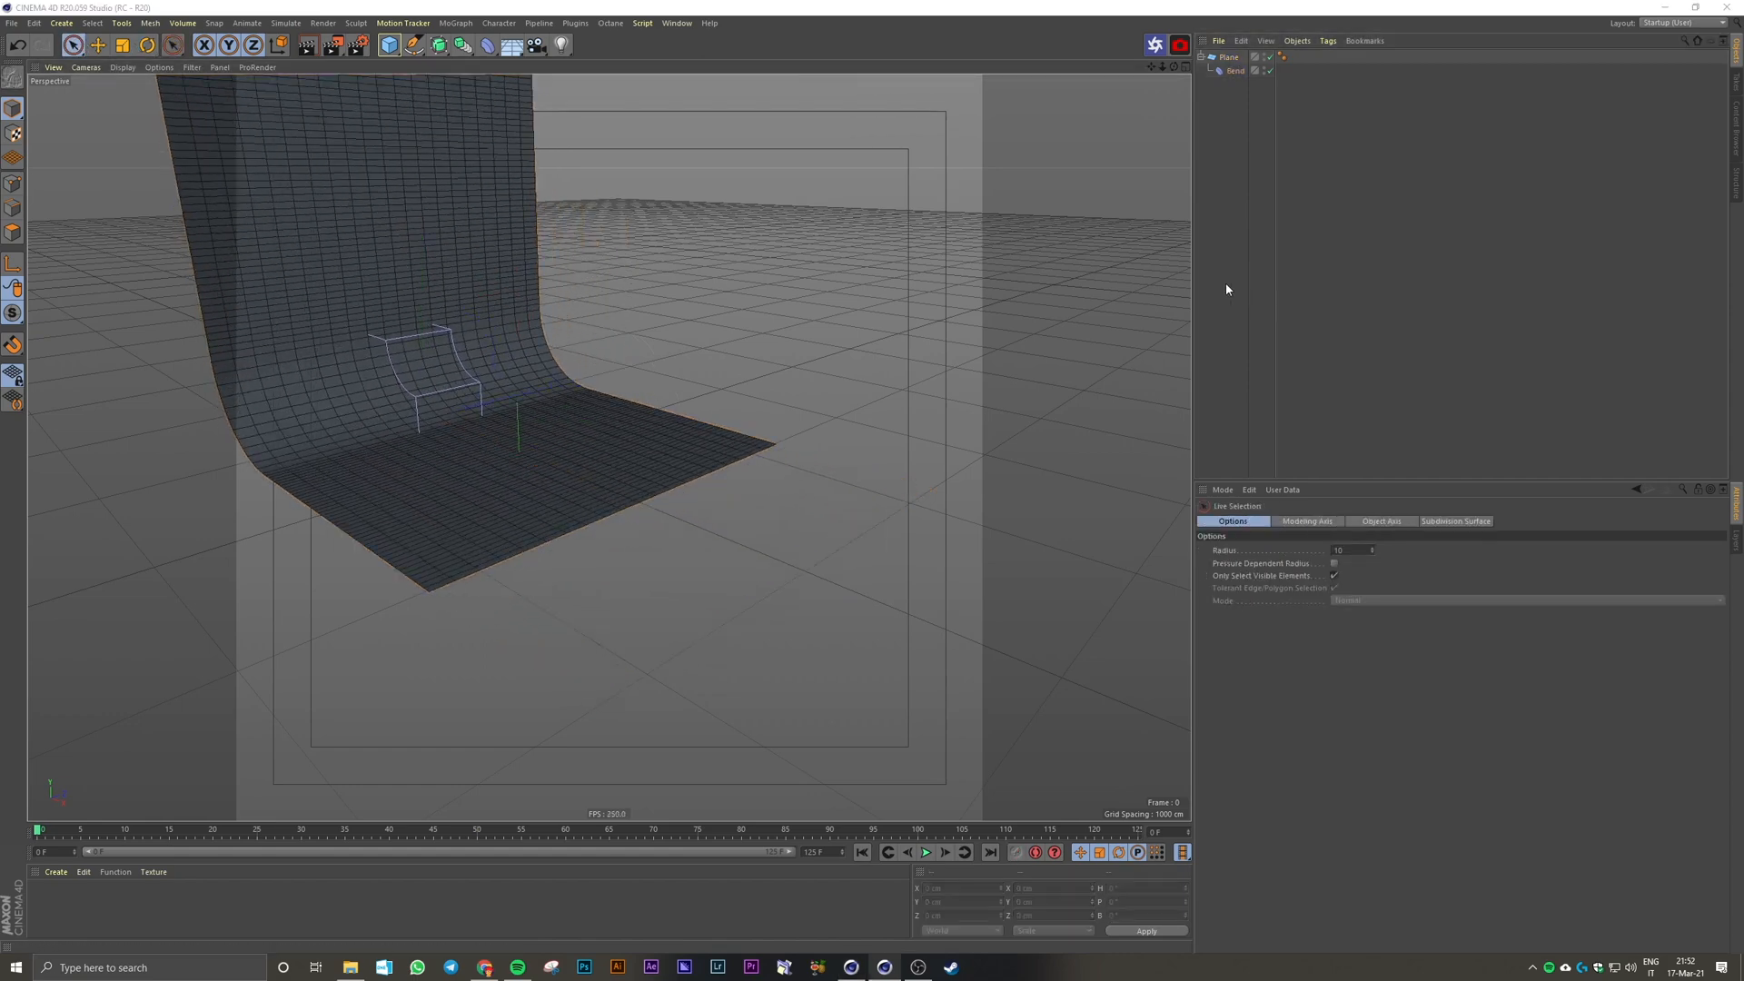
{"action": "left_click_drag", "start_coordinate": [503, 303], "coordinate": [549, 343], "text": "alt"}
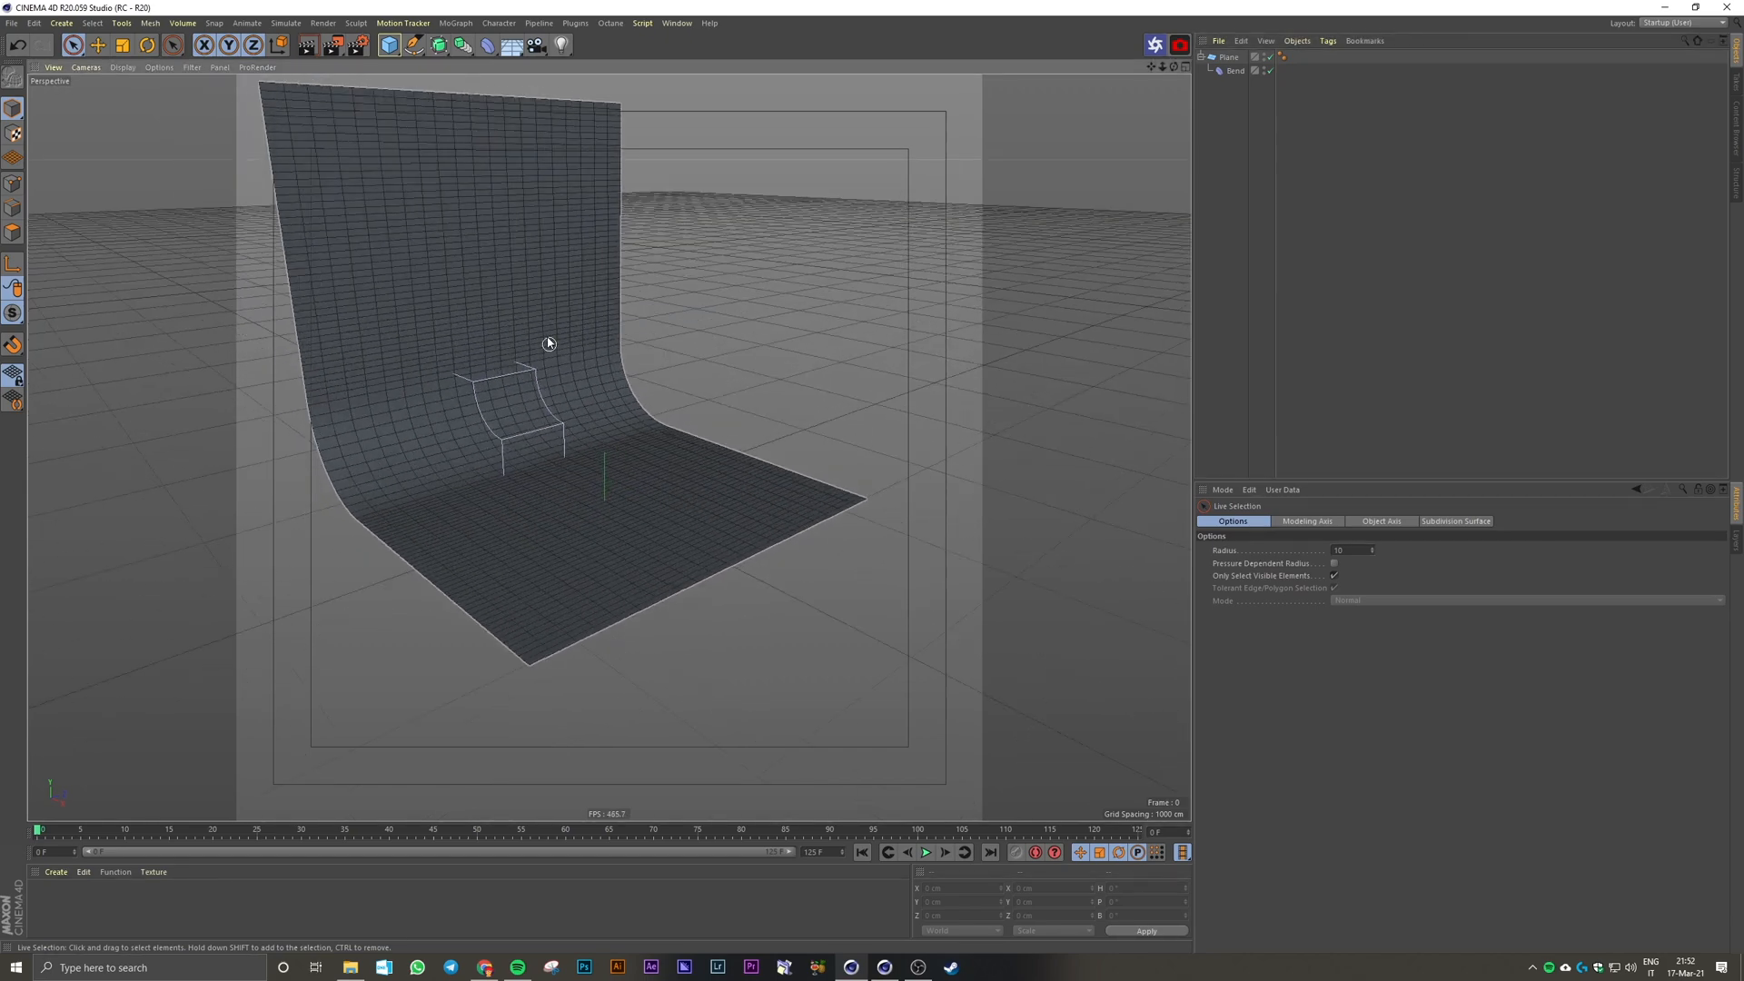
{"action": "left_click_drag", "start_coordinate": [389, 44], "coordinate": [656, 67]}
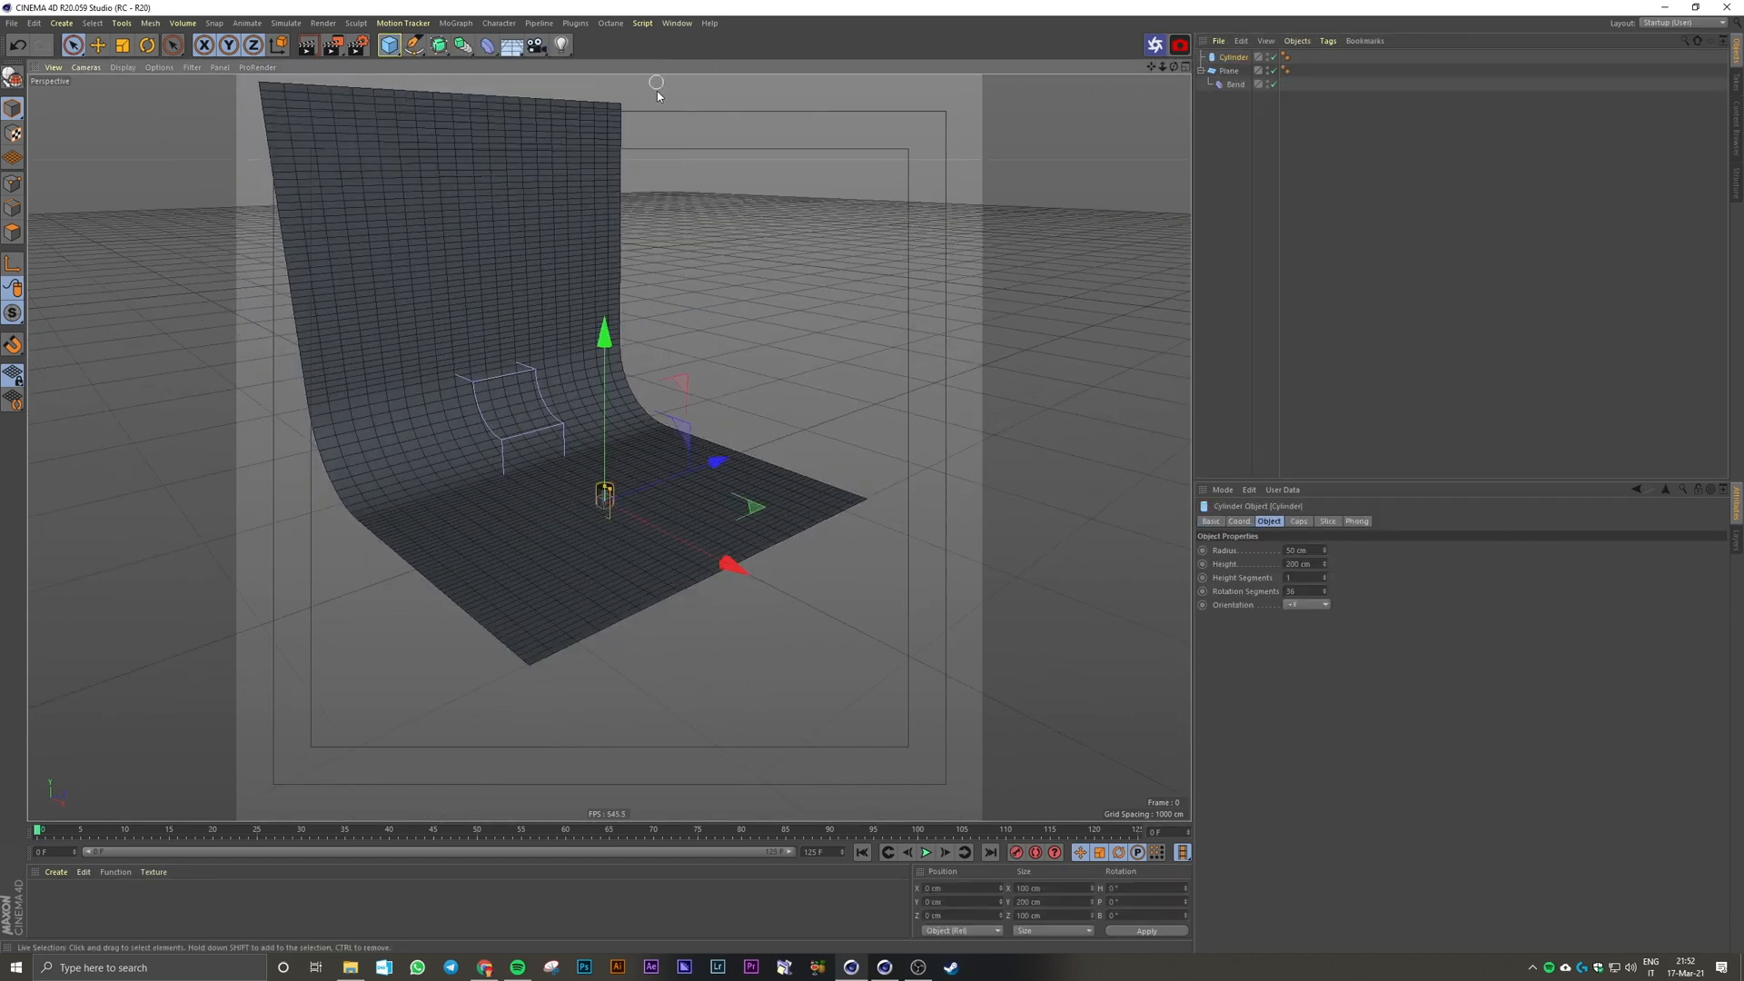
{"action": "scroll", "coordinate": [591, 463], "scroll_direction": "up", "scroll_amount": 10}
{"action": "middle_click_drag", "start_coordinate": [647, 576], "coordinate": [640, 469], "text": "alt"}
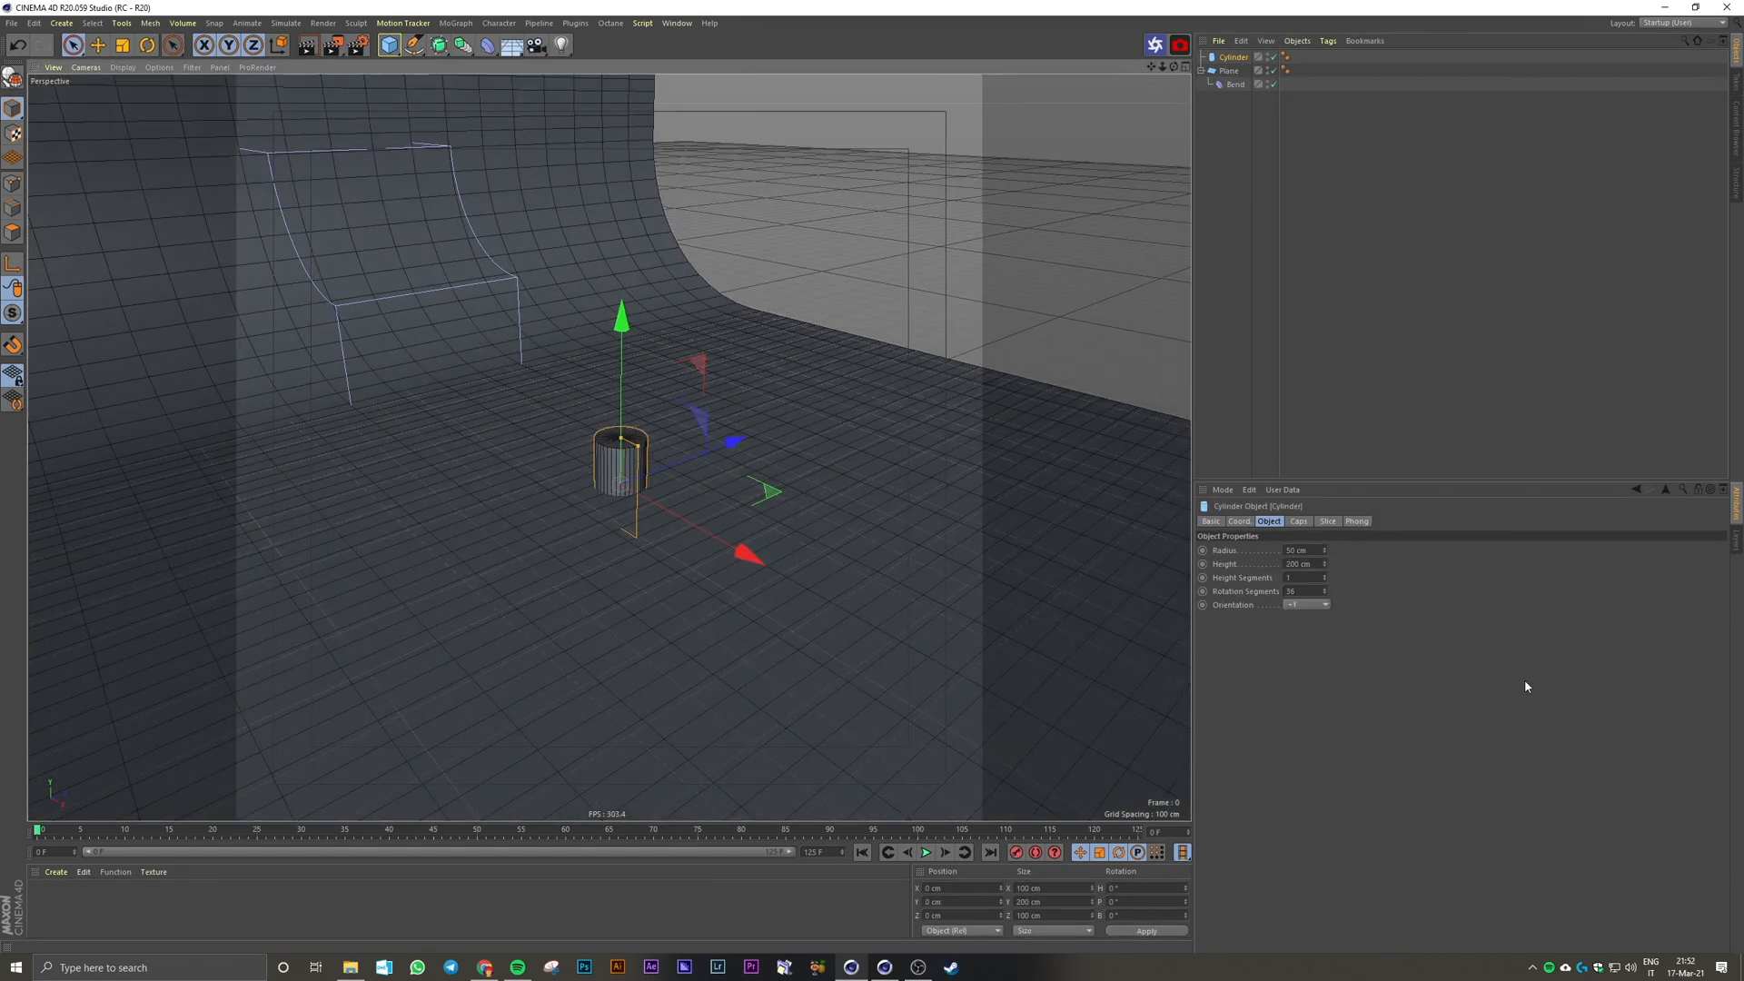
Step: Set the cylinder's radius to 200 cm and its height to 30 cm
{"action": "double_click", "coordinate": [1301, 550]}
{"action": "type", "text": "20"}
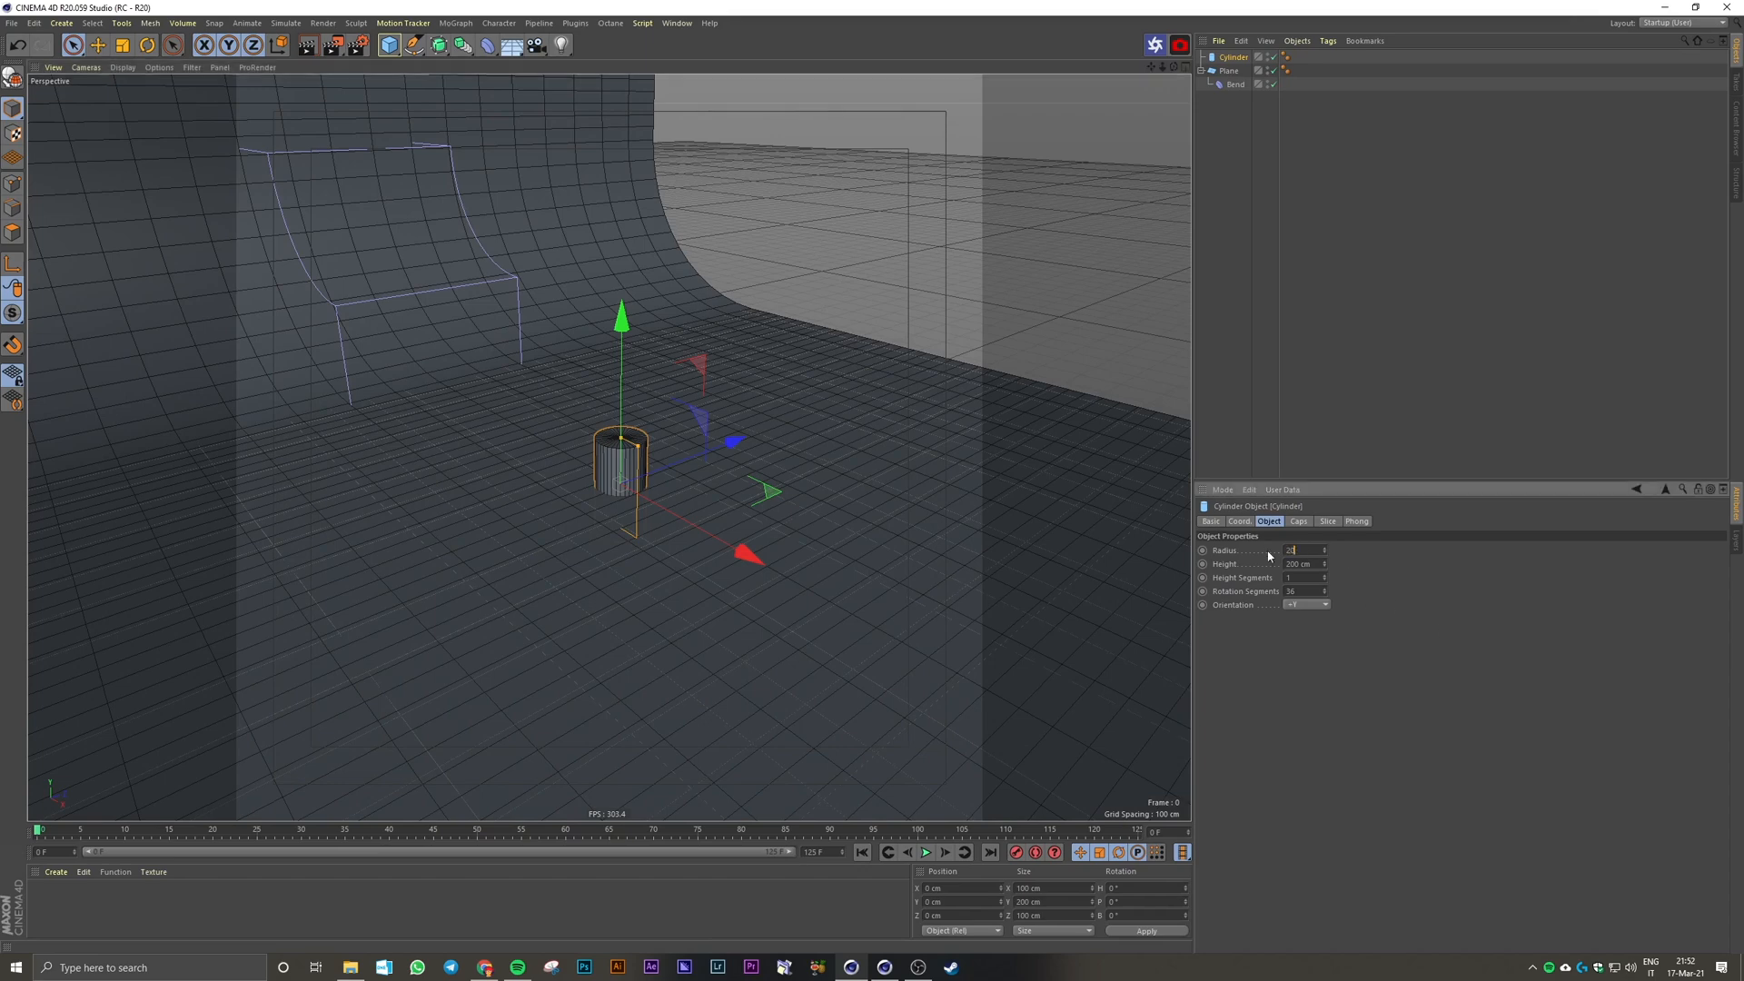
{"action": "type", "text": "0"}
{"action": "key", "text": "Tab"}
{"action": "type", "text": "30"}
{"action": "key", "text": "Return"}
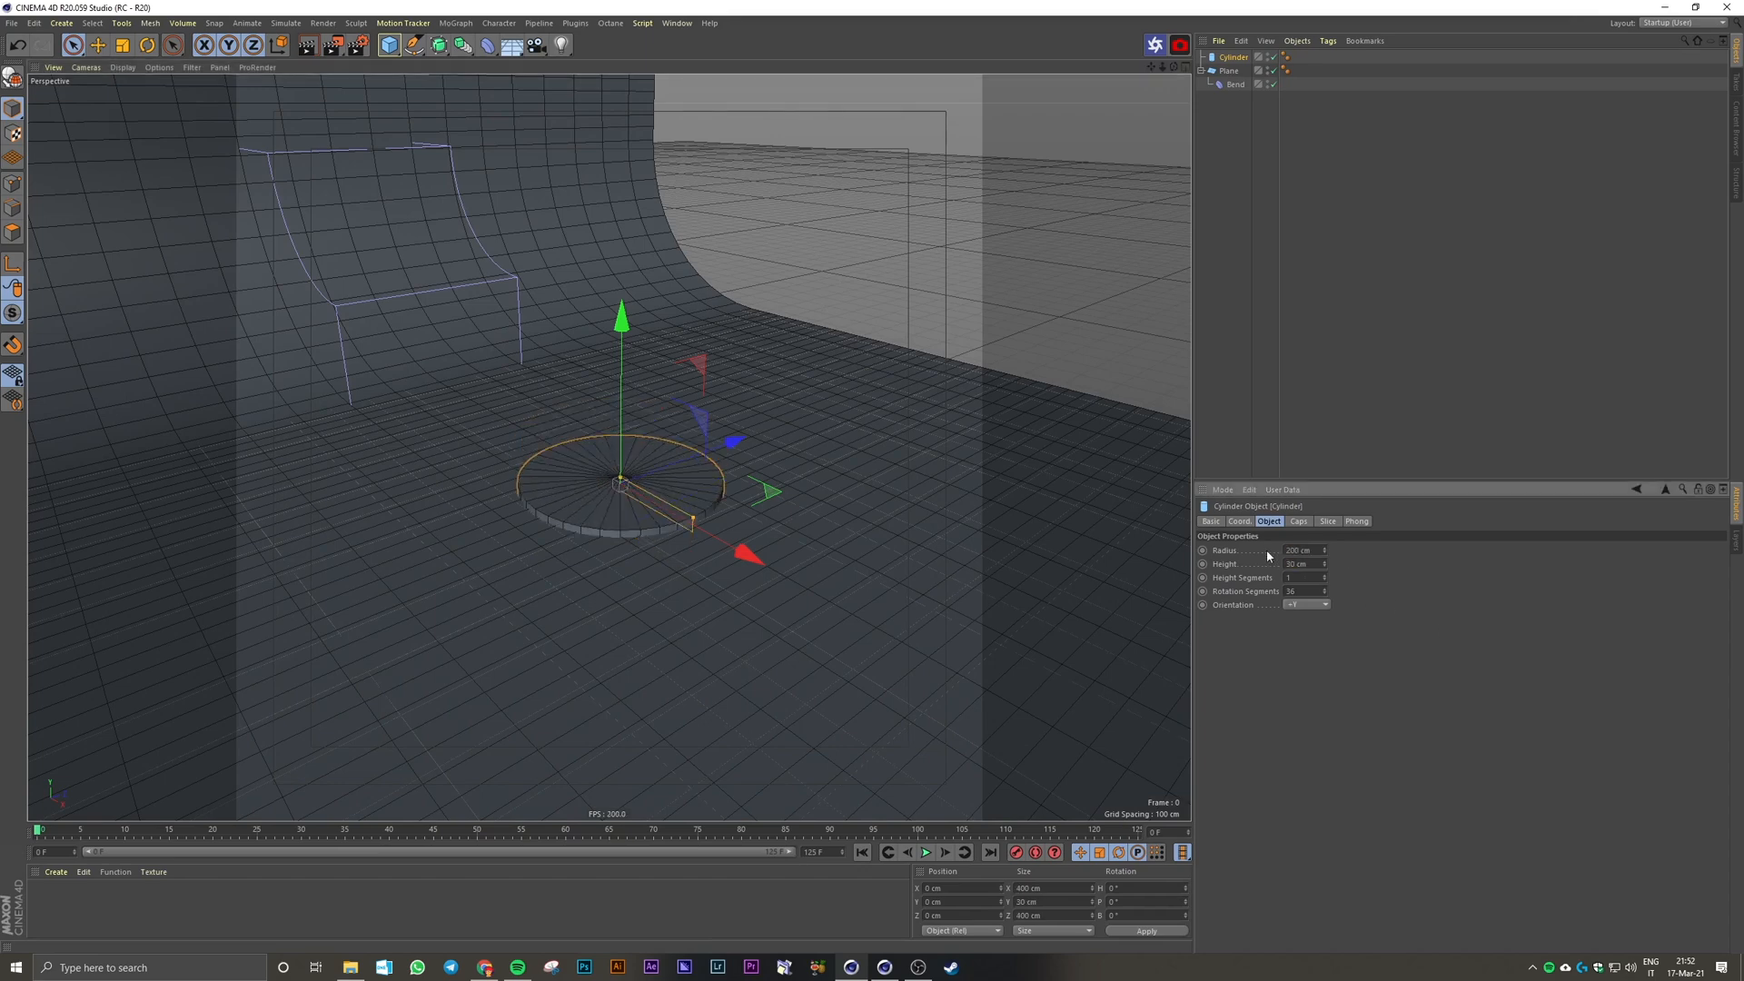
Step: Set the cylinder's rotation segments to 80 for a rounder edge
{"action": "scroll", "coordinate": [750, 520], "scroll_direction": "up", "scroll_amount": 4}
{"action": "double_click", "coordinate": [1294, 591]}
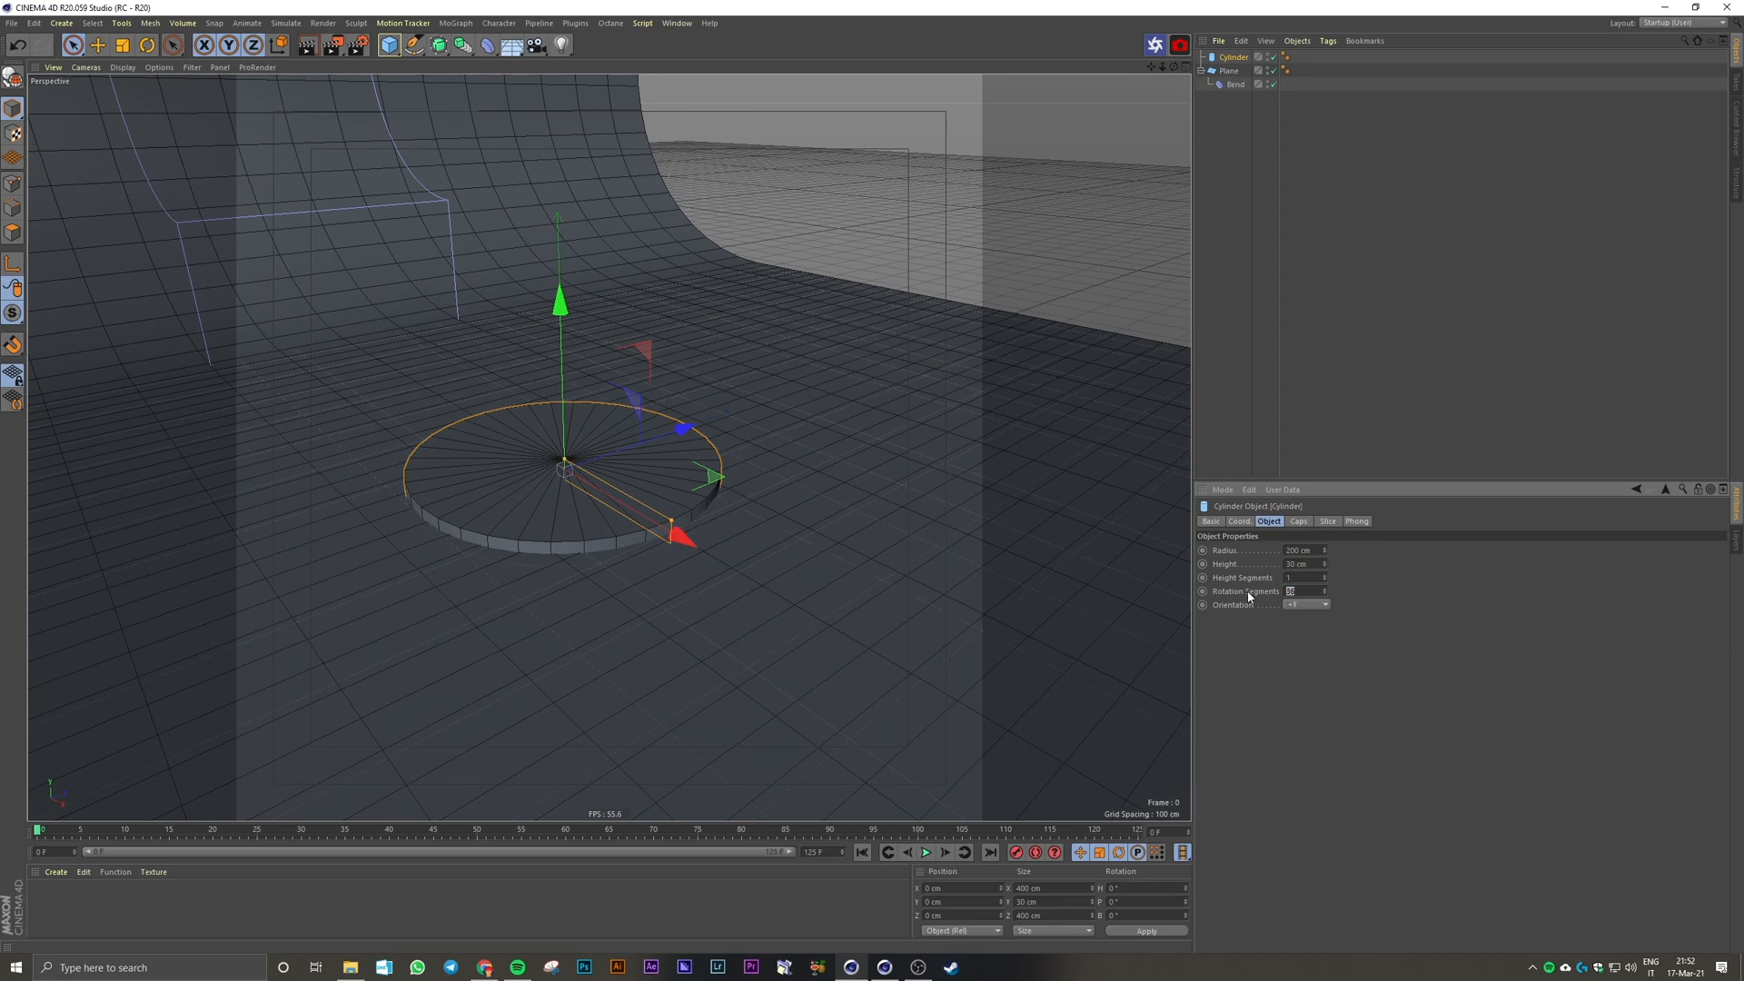
{"action": "type", "text": "80"}
{"action": "key", "text": "Return"}
{"action": "scroll", "coordinate": [578, 543], "scroll_direction": "up", "scroll_amount": 2}
{"action": "middle_click_drag", "start_coordinate": [578, 543], "coordinate": [636, 557], "text": "alt"}
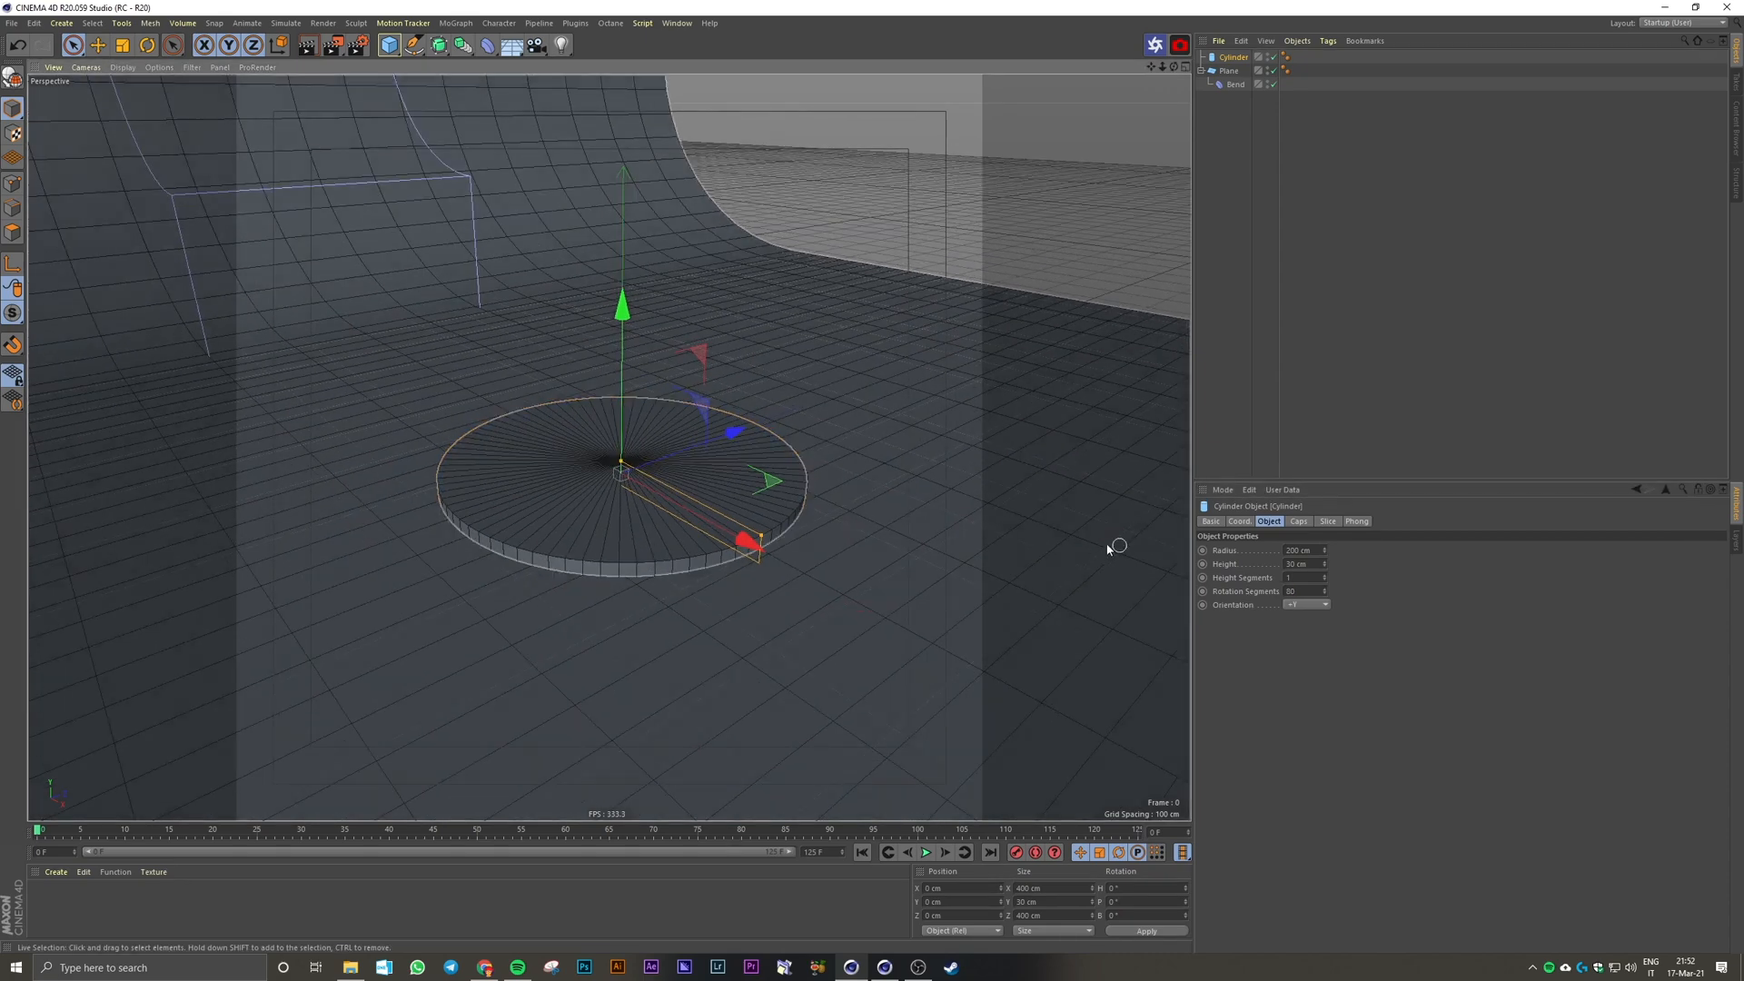
Step: Enable the fillet on the cylinder's caps and set the fillet radius to 2 cm
{"action": "left_click", "coordinate": [1309, 523]}
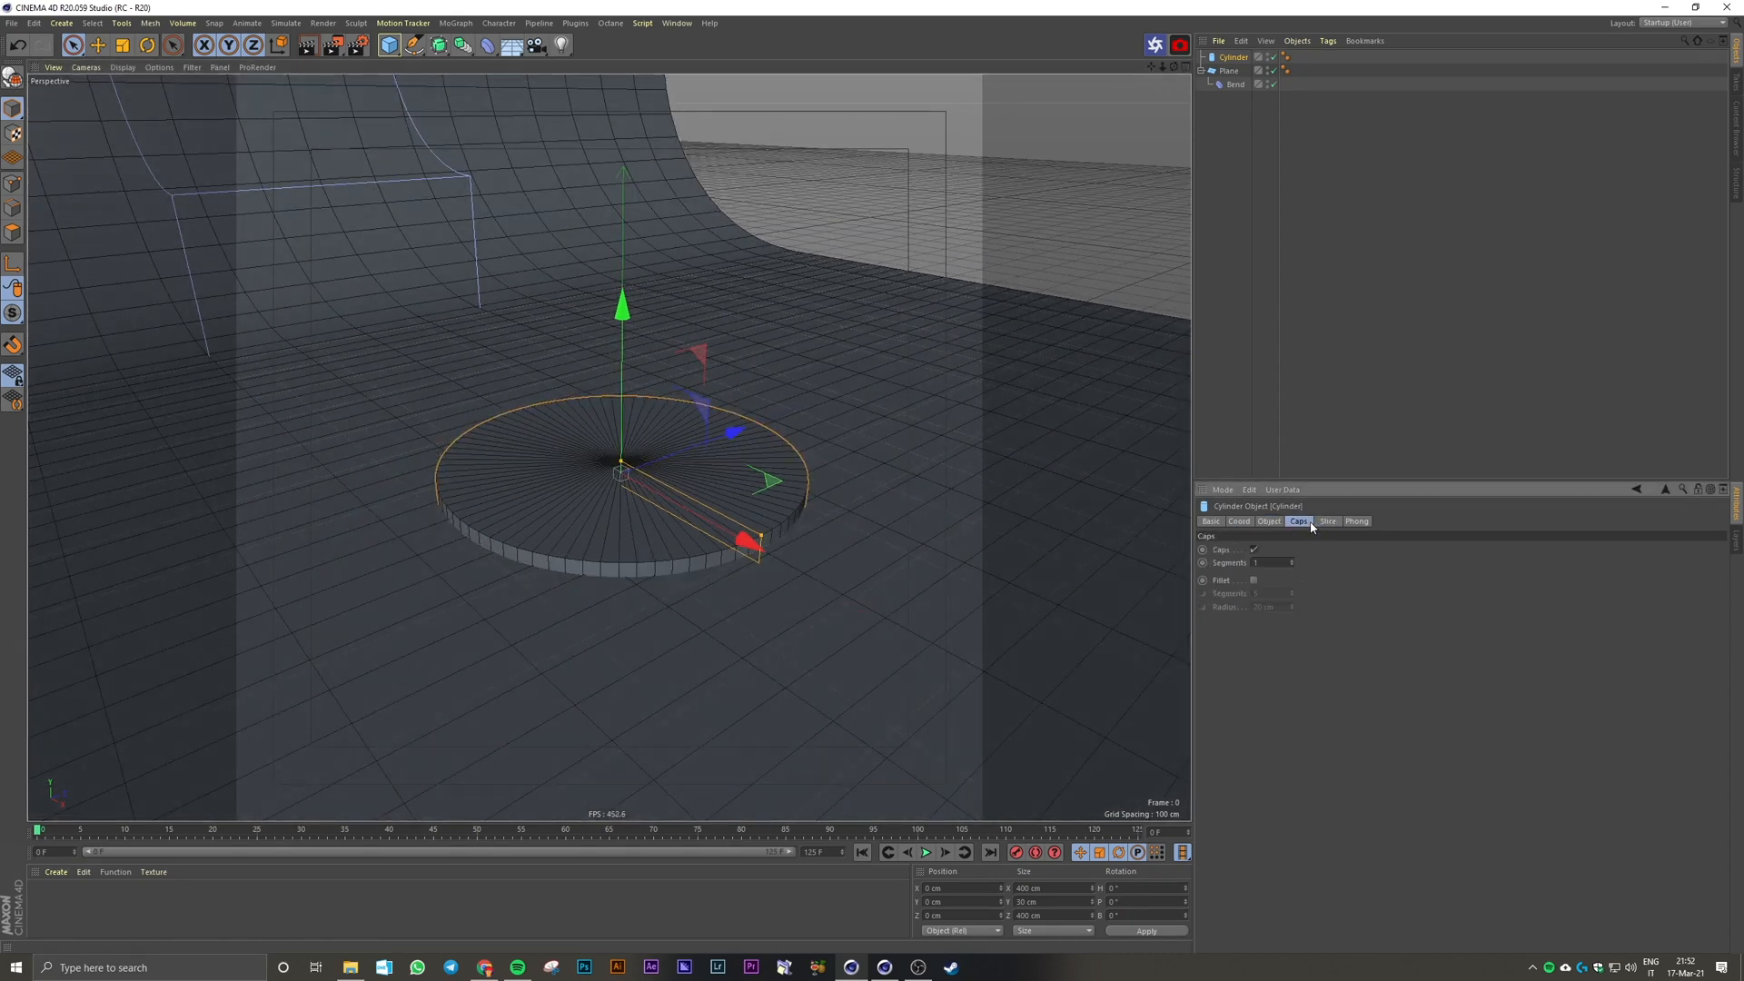
{"action": "left_click", "coordinate": [1254, 580]}
{"action": "scroll", "coordinate": [852, 574], "scroll_direction": "up", "scroll_amount": 3}
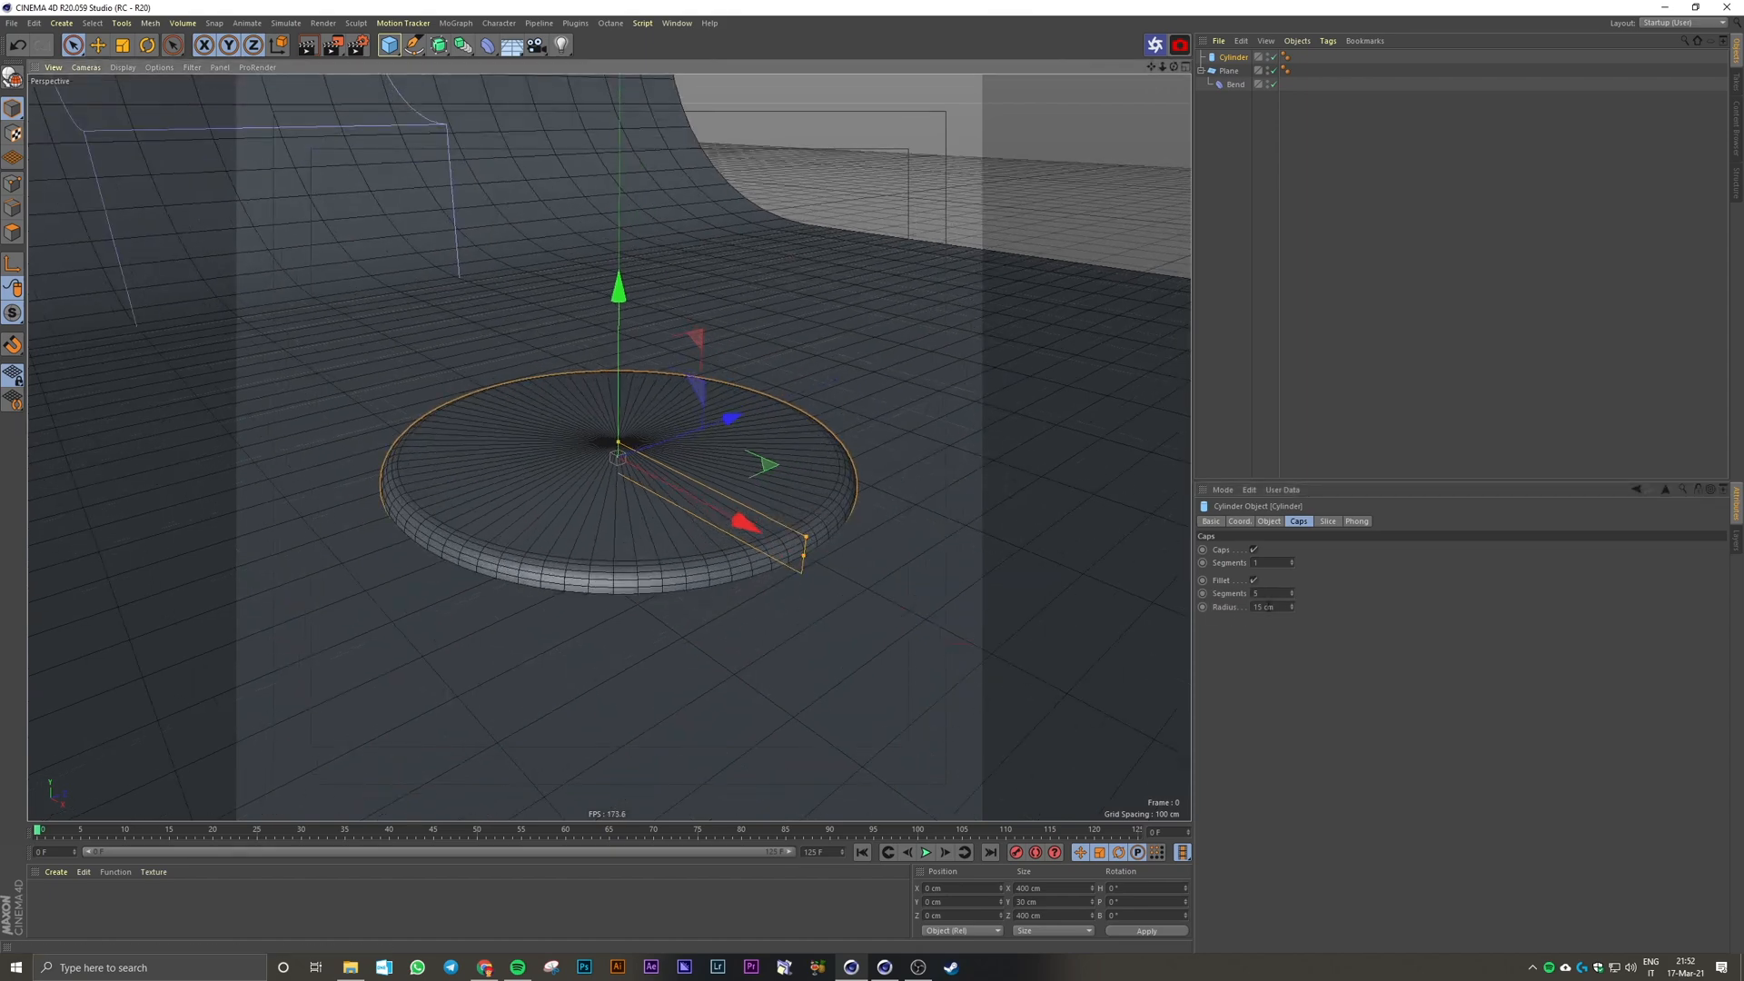
{"action": "left_click_drag", "start_coordinate": [1276, 607], "coordinate": [1216, 614]}
{"action": "type", "text": "2"}
{"action": "key", "text": "Return"}
{"action": "left_click", "coordinate": [1324, 362]}
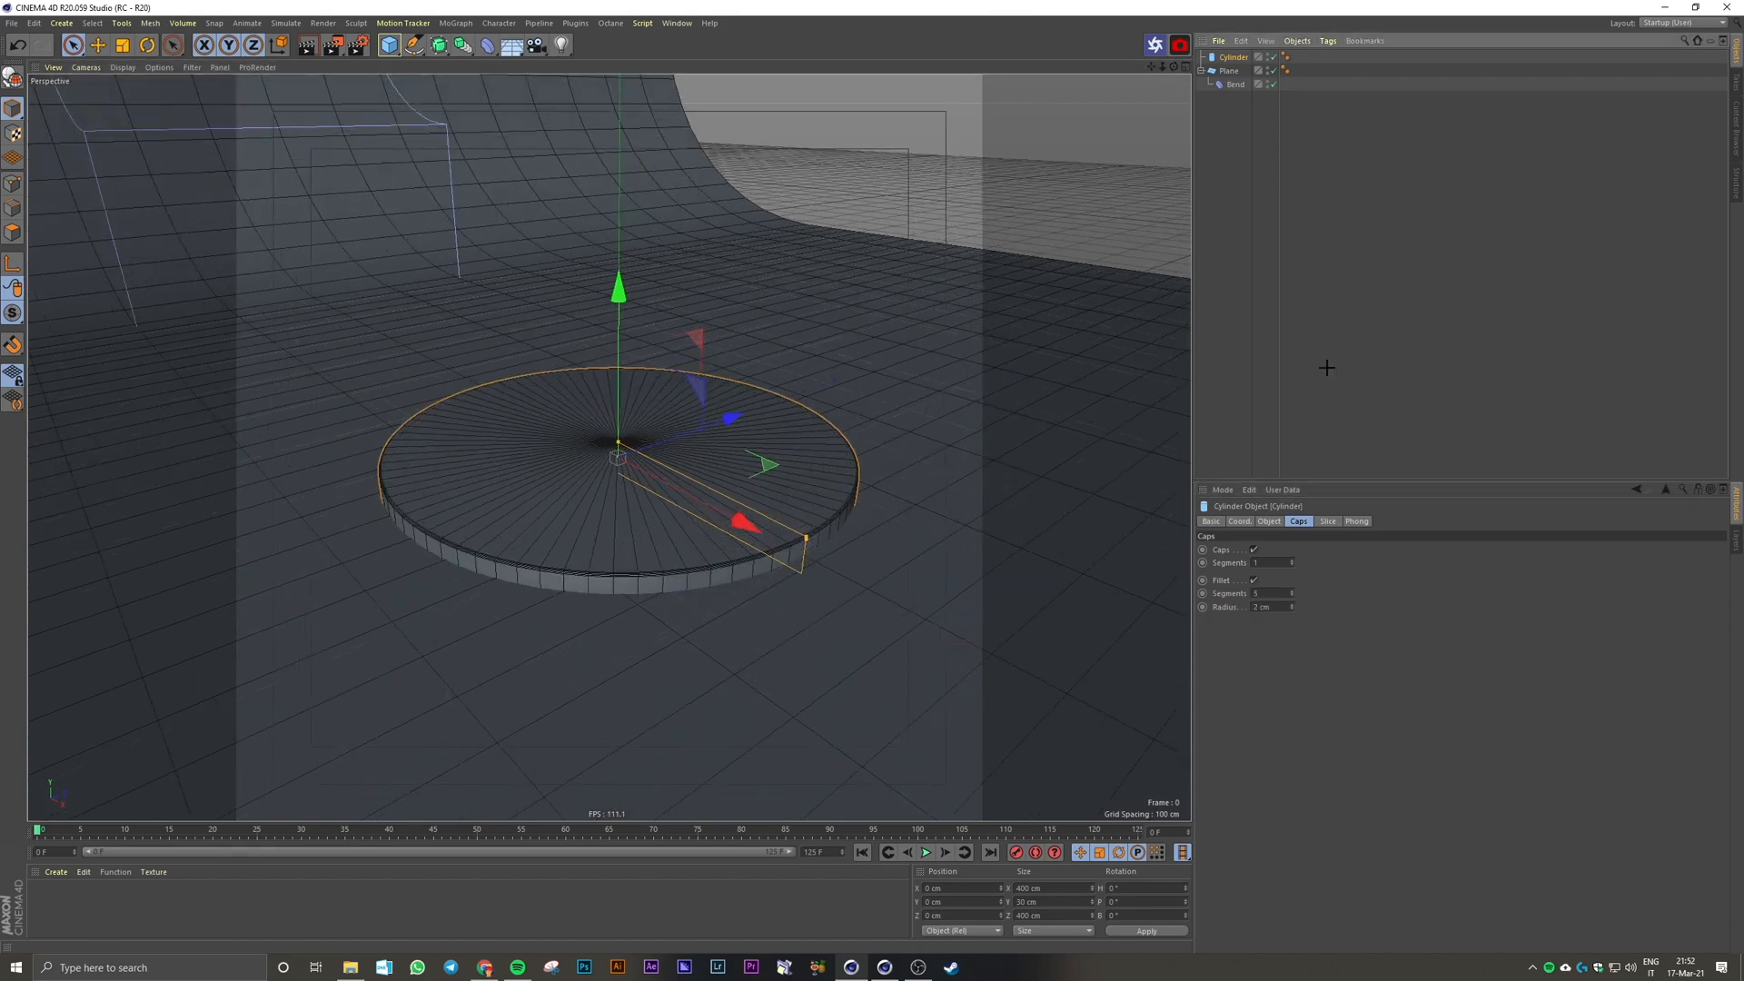
Step: Rename the podium cylinder as Main Cylinder
{"action": "left_click_drag", "start_coordinate": [790, 425], "coordinate": [818, 468], "text": "alt"}
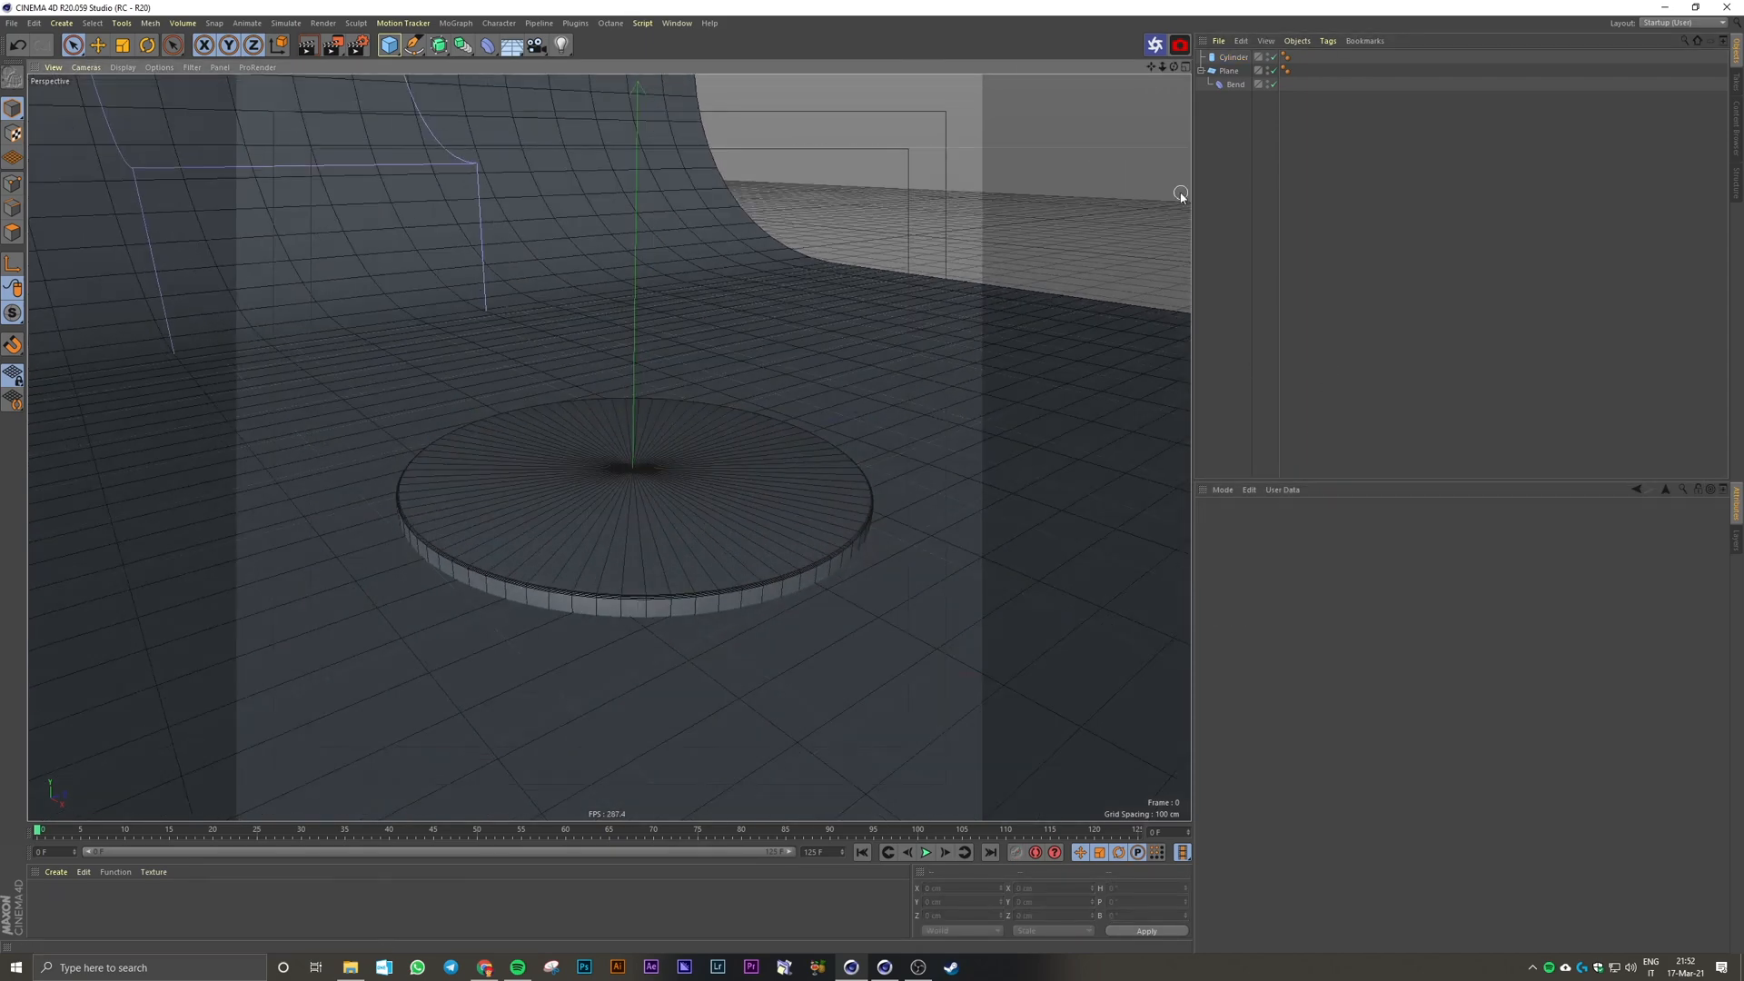
{"action": "left_click", "coordinate": [1203, 71]}
{"action": "double_click", "coordinate": [1234, 59]}
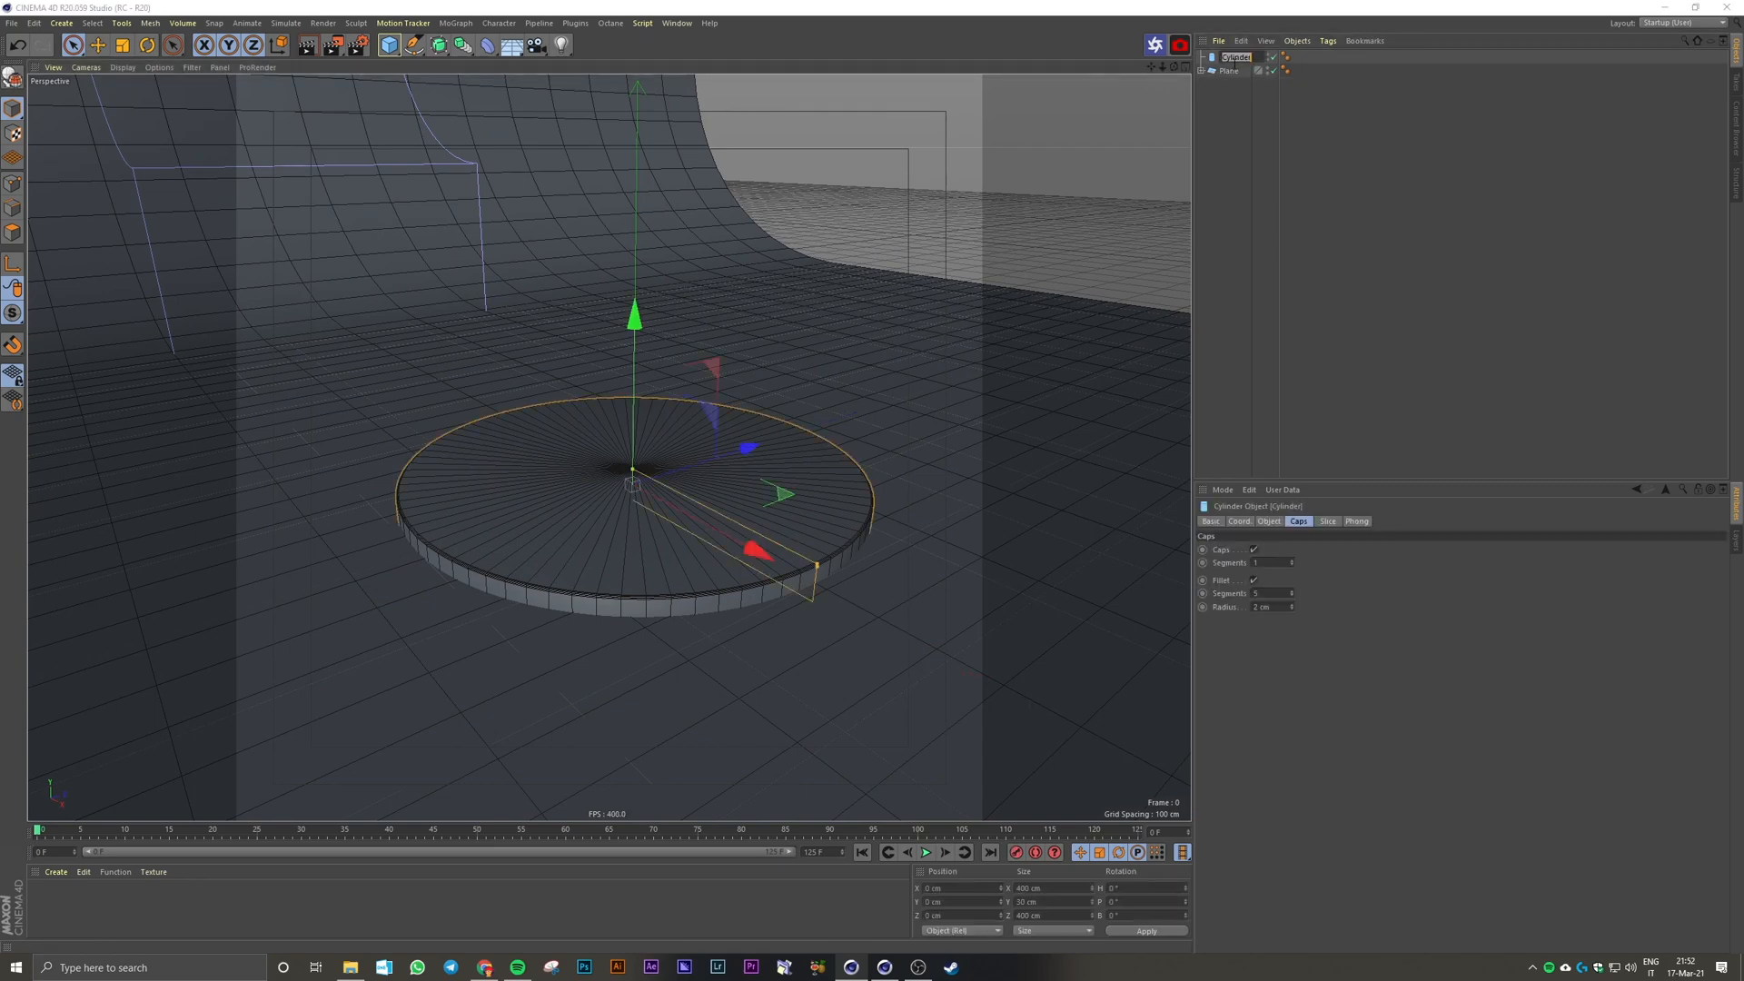
{"action": "type", "text": "Main Cylinder"}
{"action": "key", "text": "Return"}
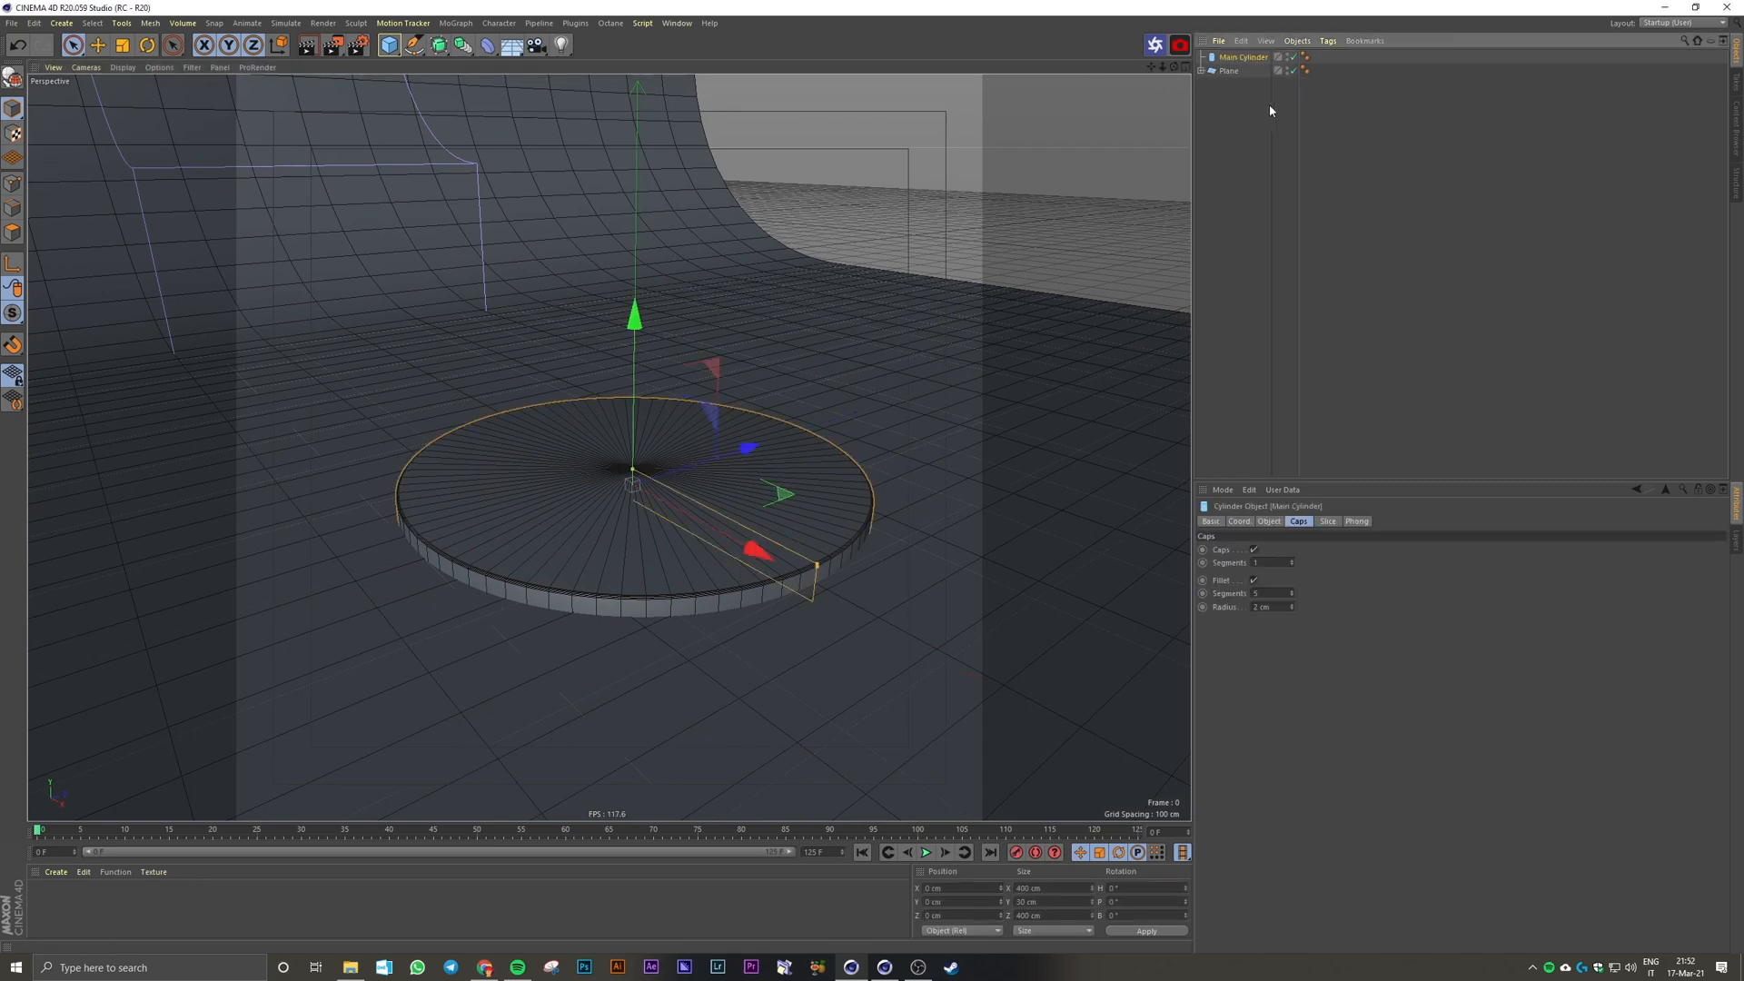
Step: Add a camera with a 200 mm focal length and reframe the view on the podium
{"action": "left_click", "coordinate": [536, 48]}
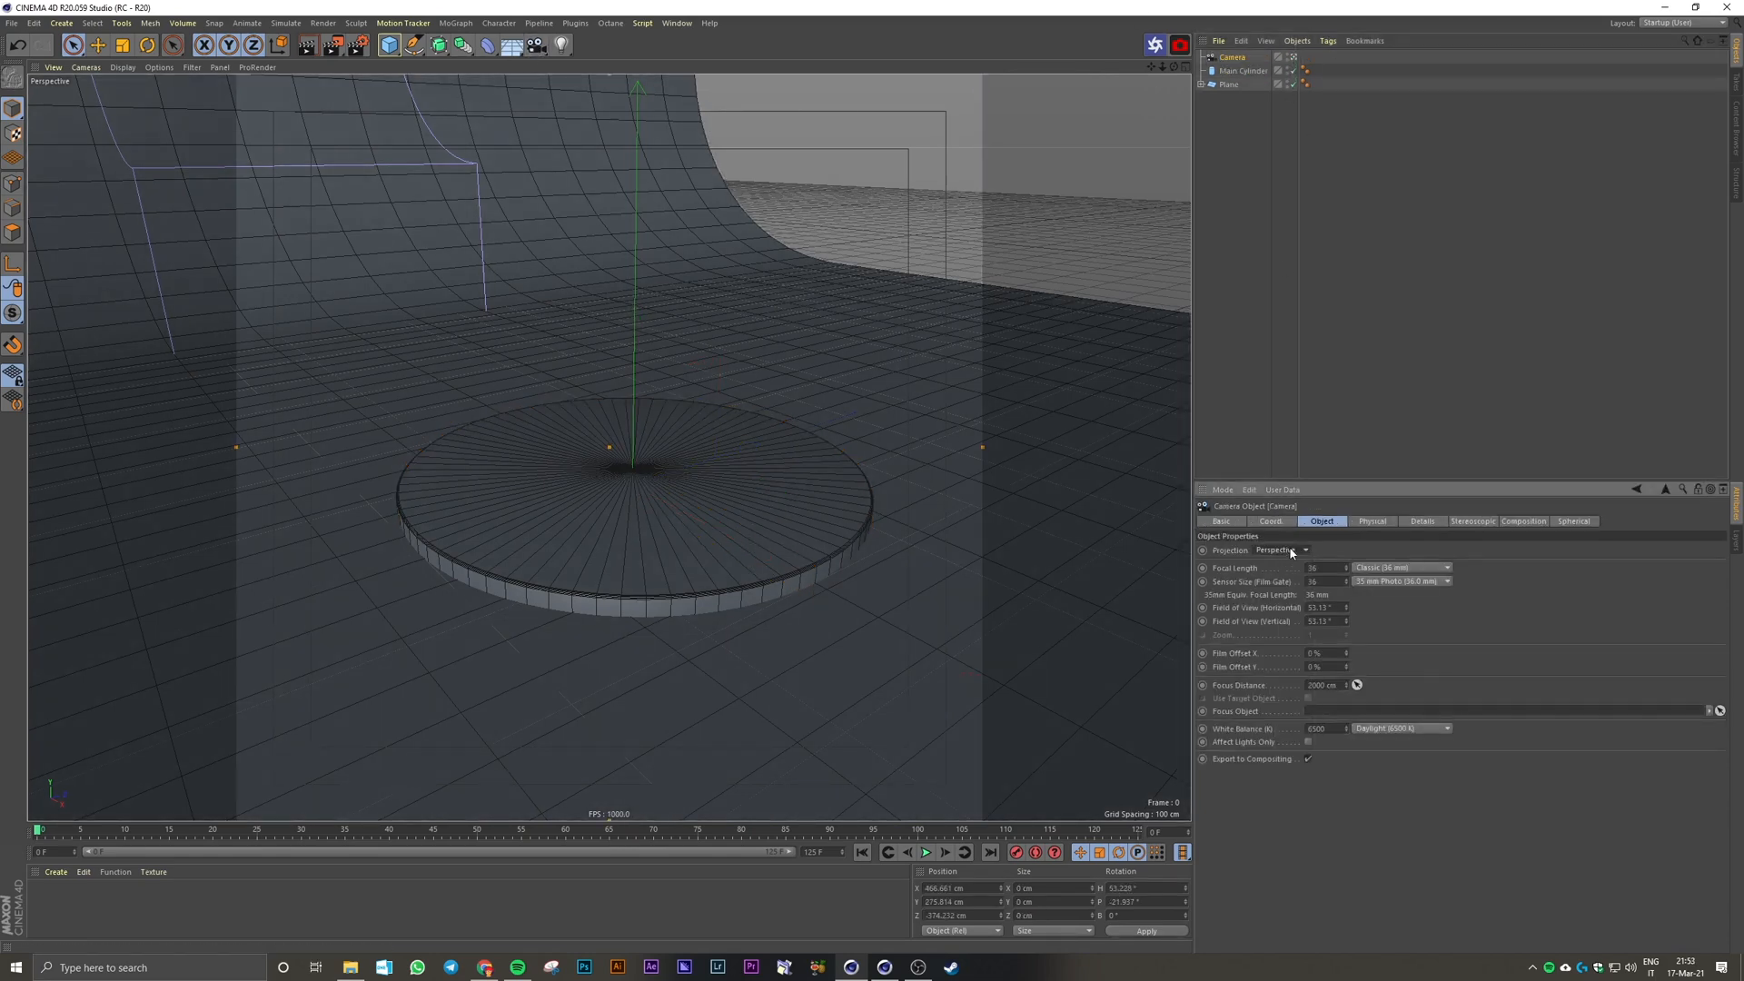
{"action": "left_click_drag", "start_coordinate": [1321, 568], "coordinate": [1290, 565]}
{"action": "key", "text": "Return"}
{"action": "scroll", "coordinate": [876, 404], "scroll_direction": "down", "scroll_amount": 10}
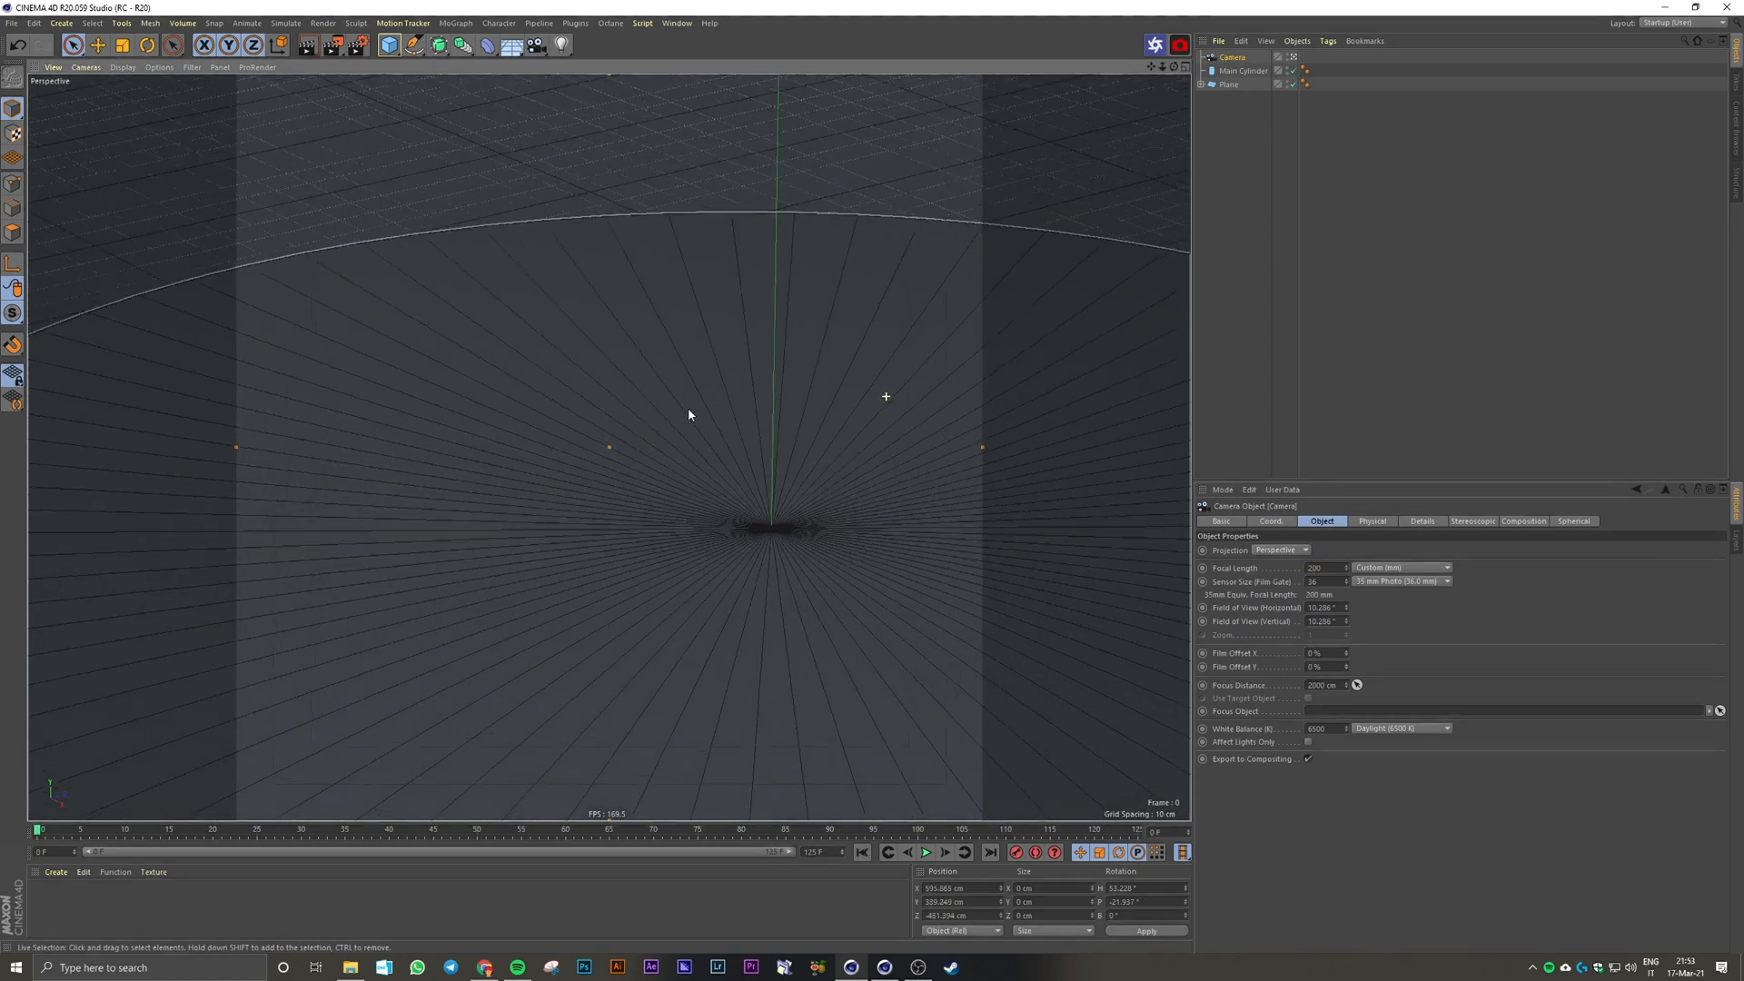
{"action": "left_click_drag", "start_coordinate": [813, 452], "coordinate": [768, 527], "text": "alt"}
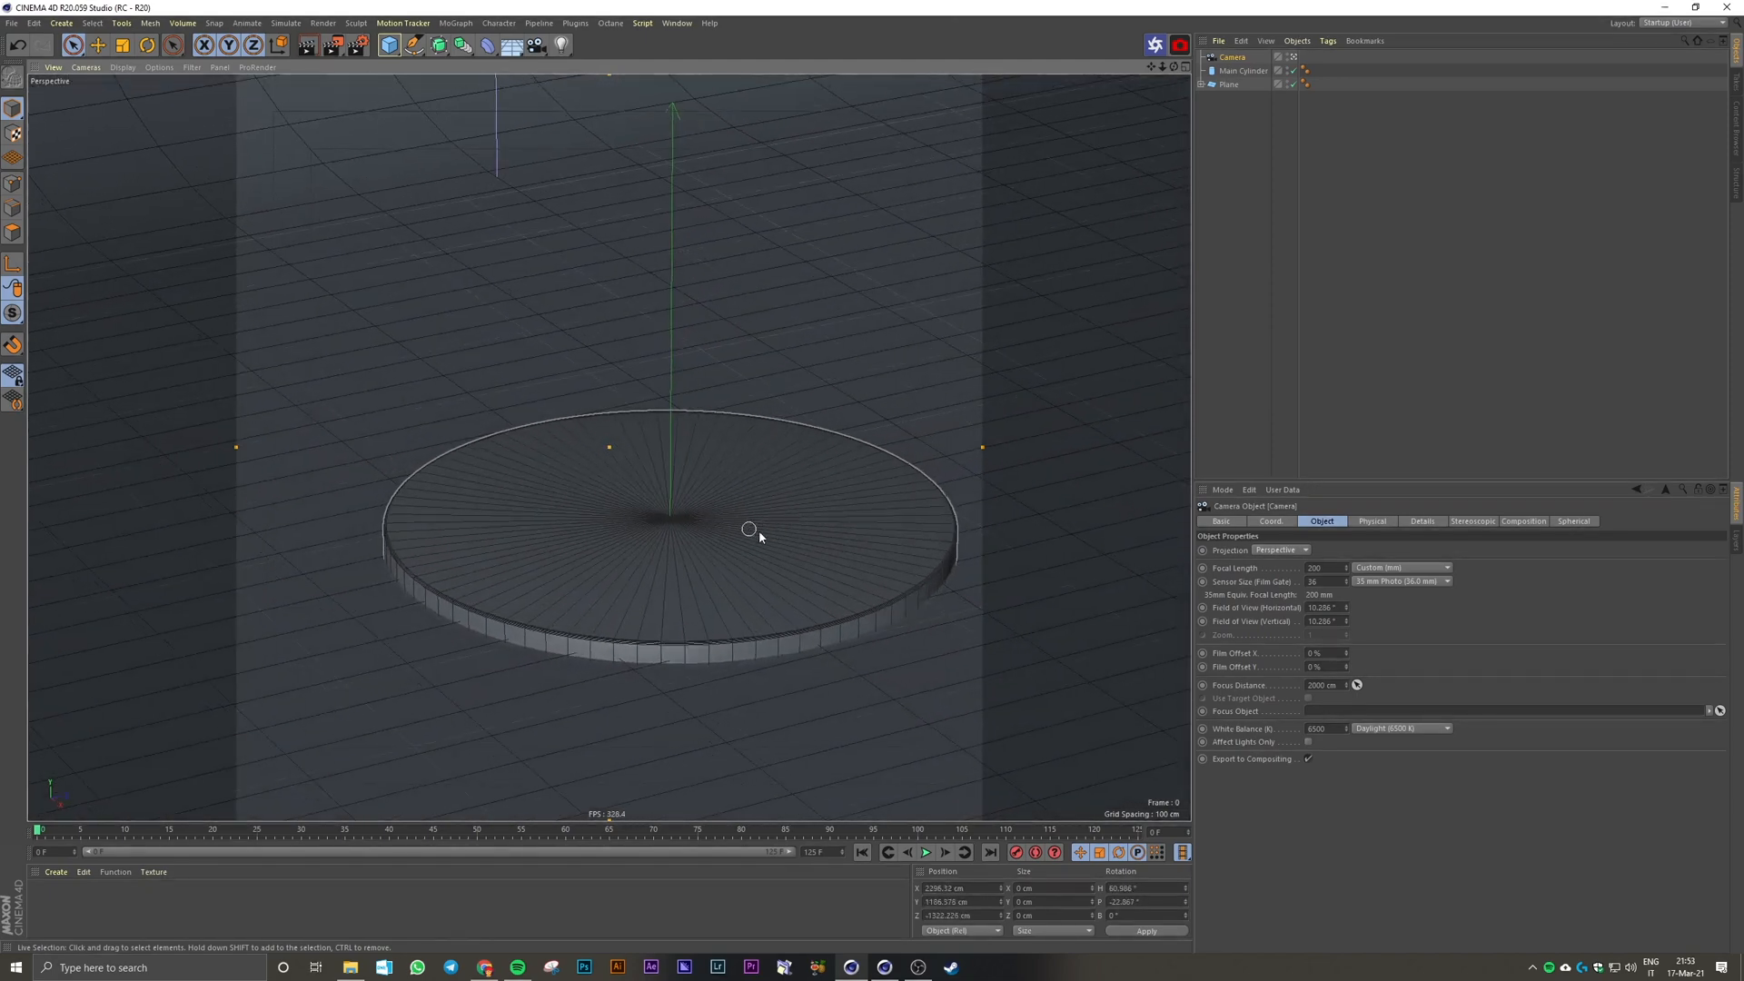
{"action": "left_click", "coordinate": [1287, 289]}
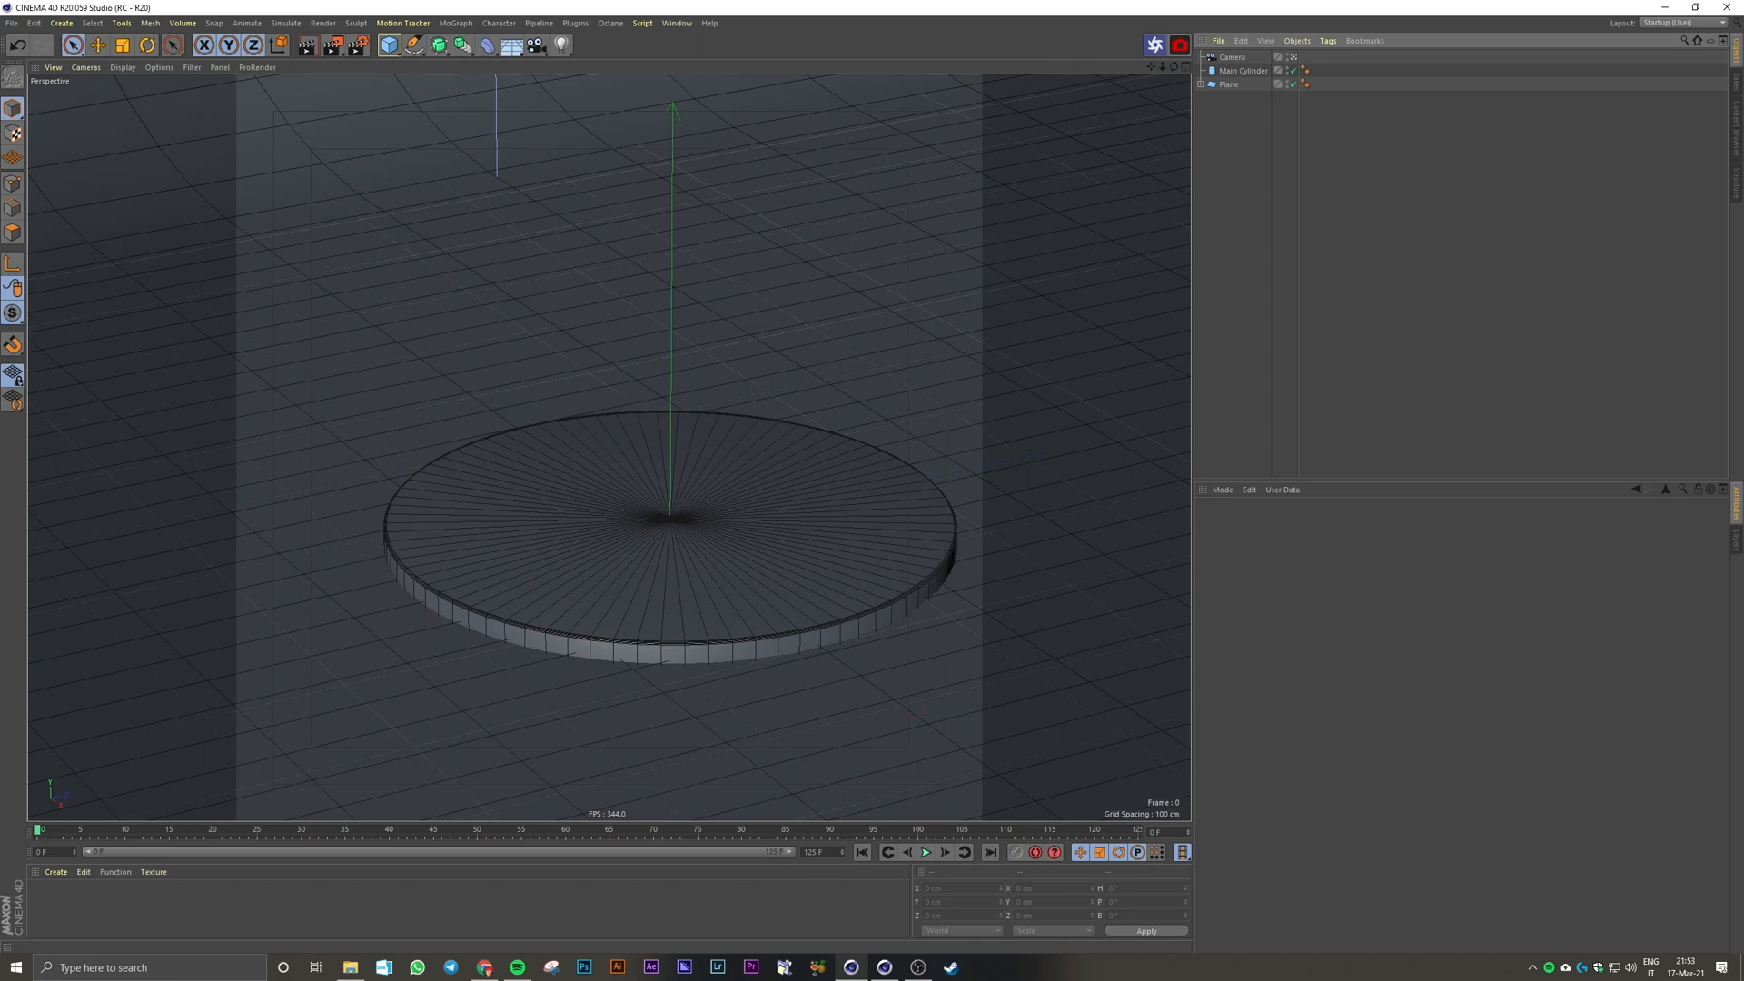
Step: Set the camera's position to X 2040, Y 1200, Z -1480 cm and its rotation to heading 54°, pitch -22°
{"action": "left_click", "coordinate": [1419, 230]}
{"action": "left_click", "coordinate": [1233, 57]}
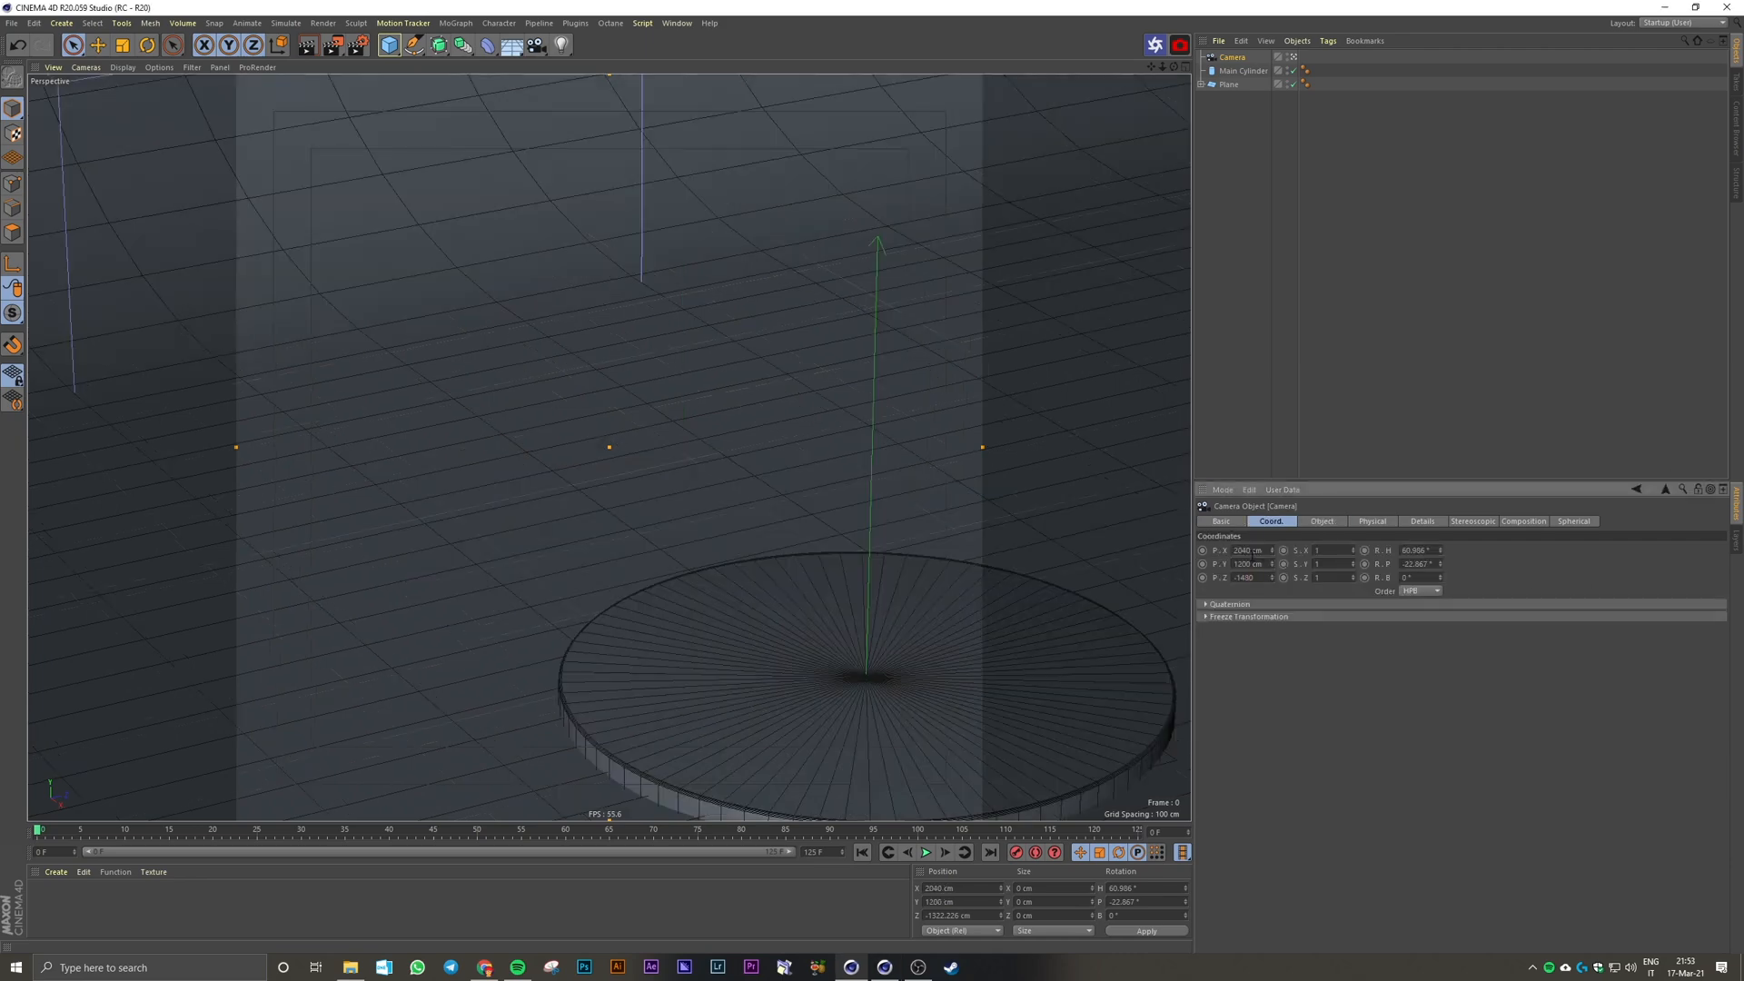
{"action": "key", "text": "Return"}
{"action": "double_click", "coordinate": [1415, 550]}
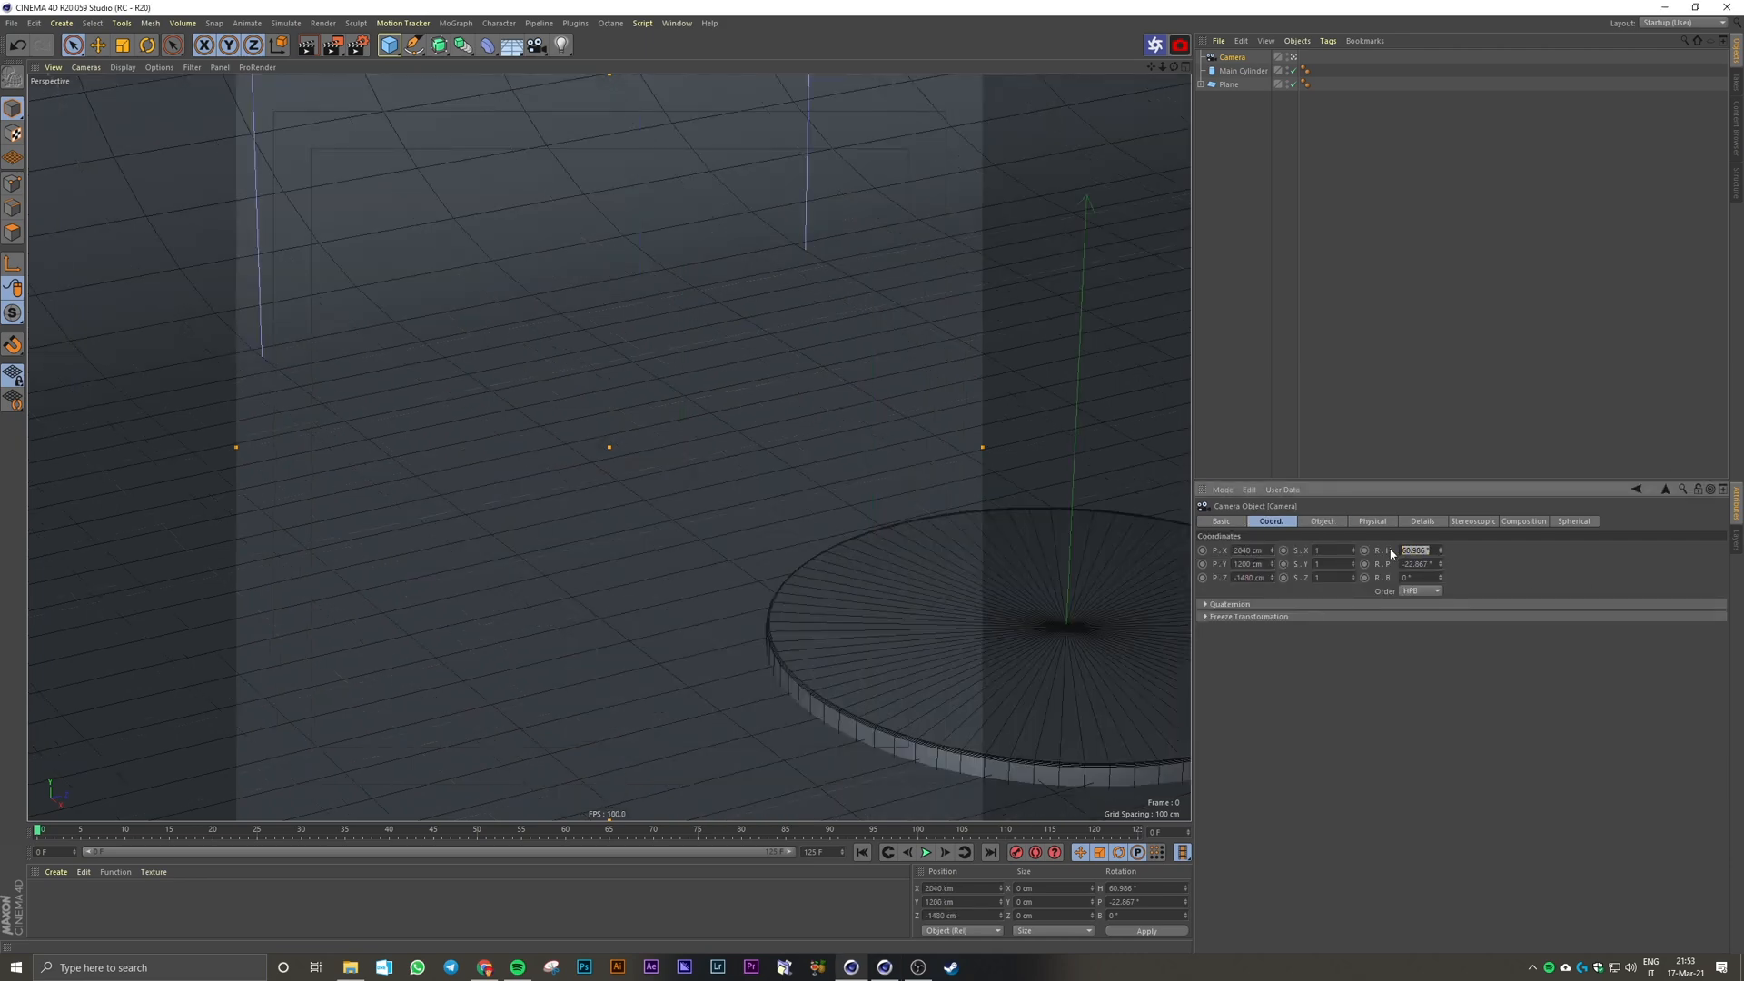
{"action": "type", "text": "54"}
{"action": "key", "text": "Tab"}
{"action": "type", "text": "-22"}
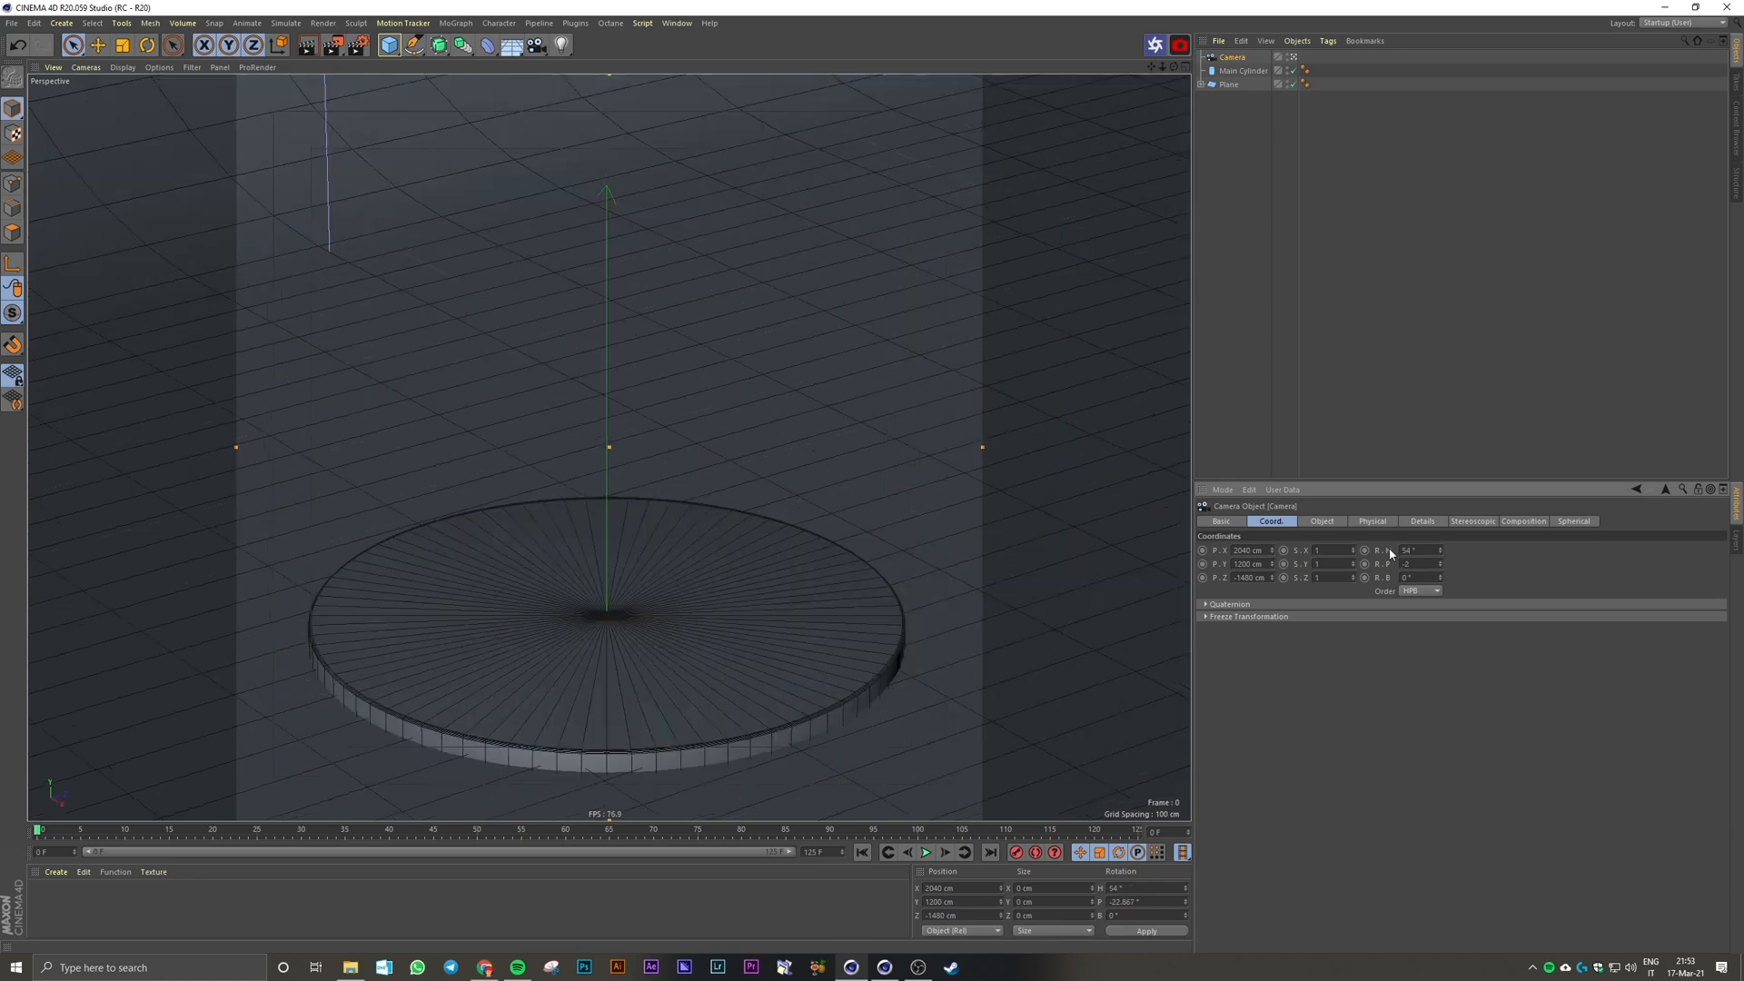
{"action": "key", "text": "Return"}
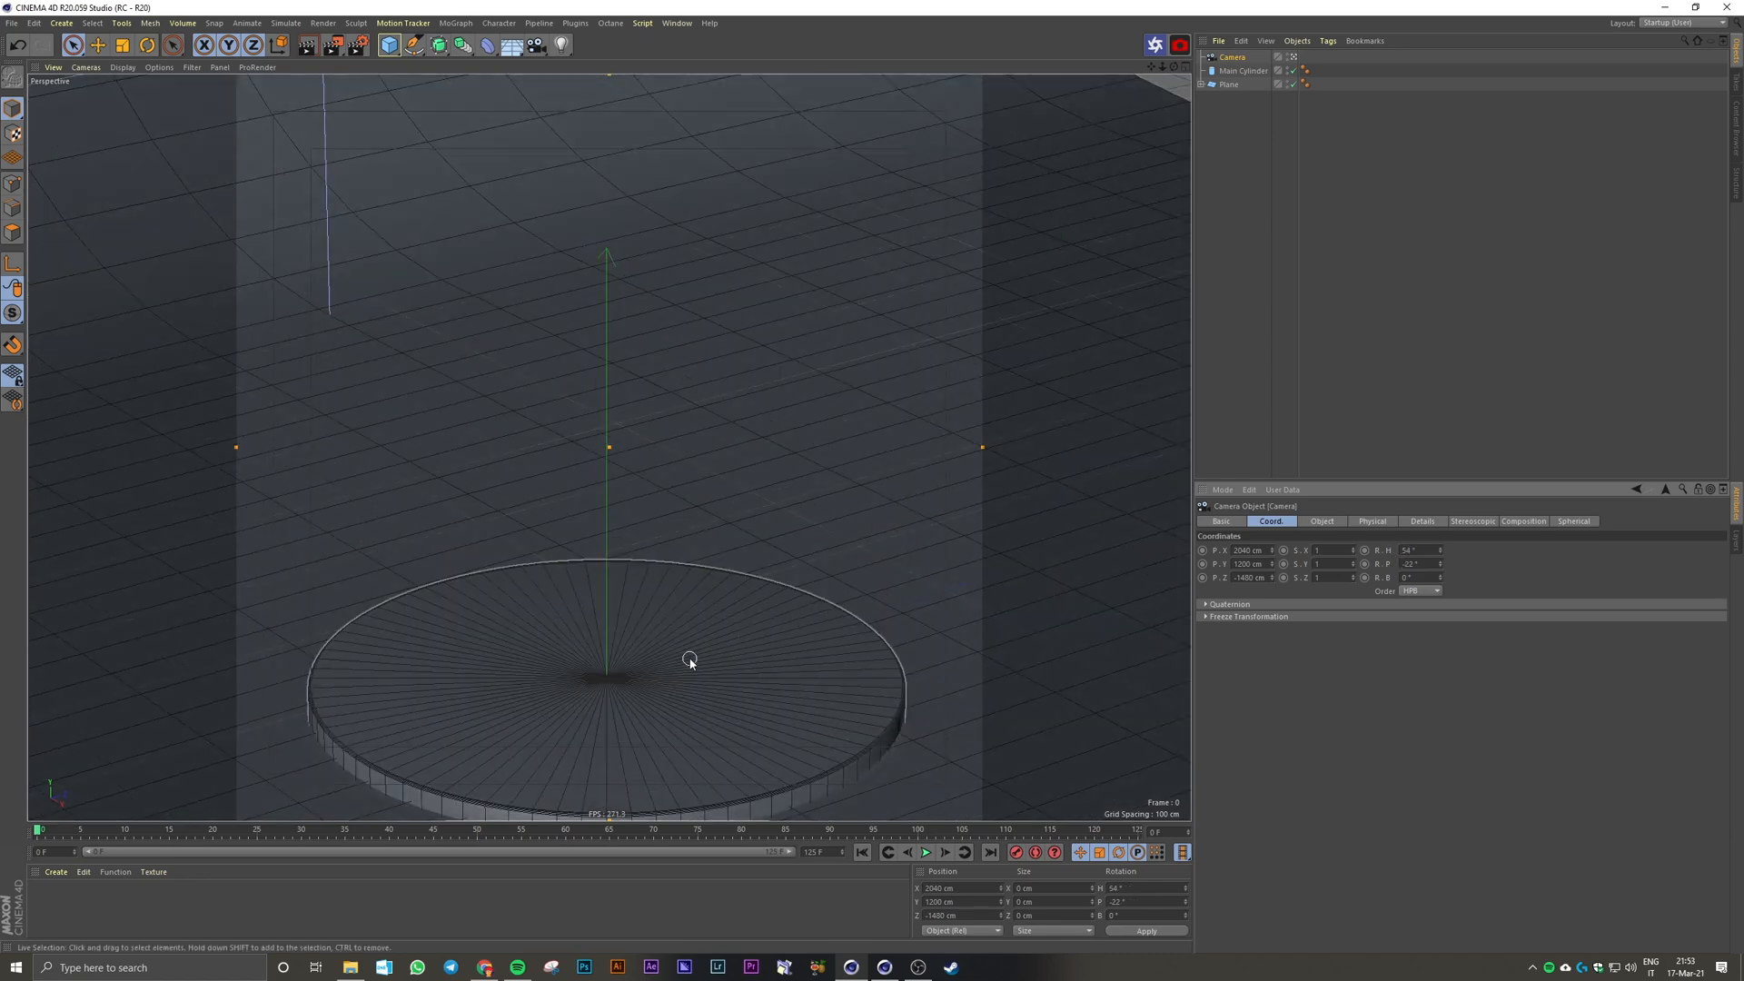
Step: Move the camera slightly closer and lower so the podium sits higher in the frame, and clear the object selection
{"action": "scroll", "coordinate": [669, 680], "scroll_direction": "up", "scroll_amount": 3}
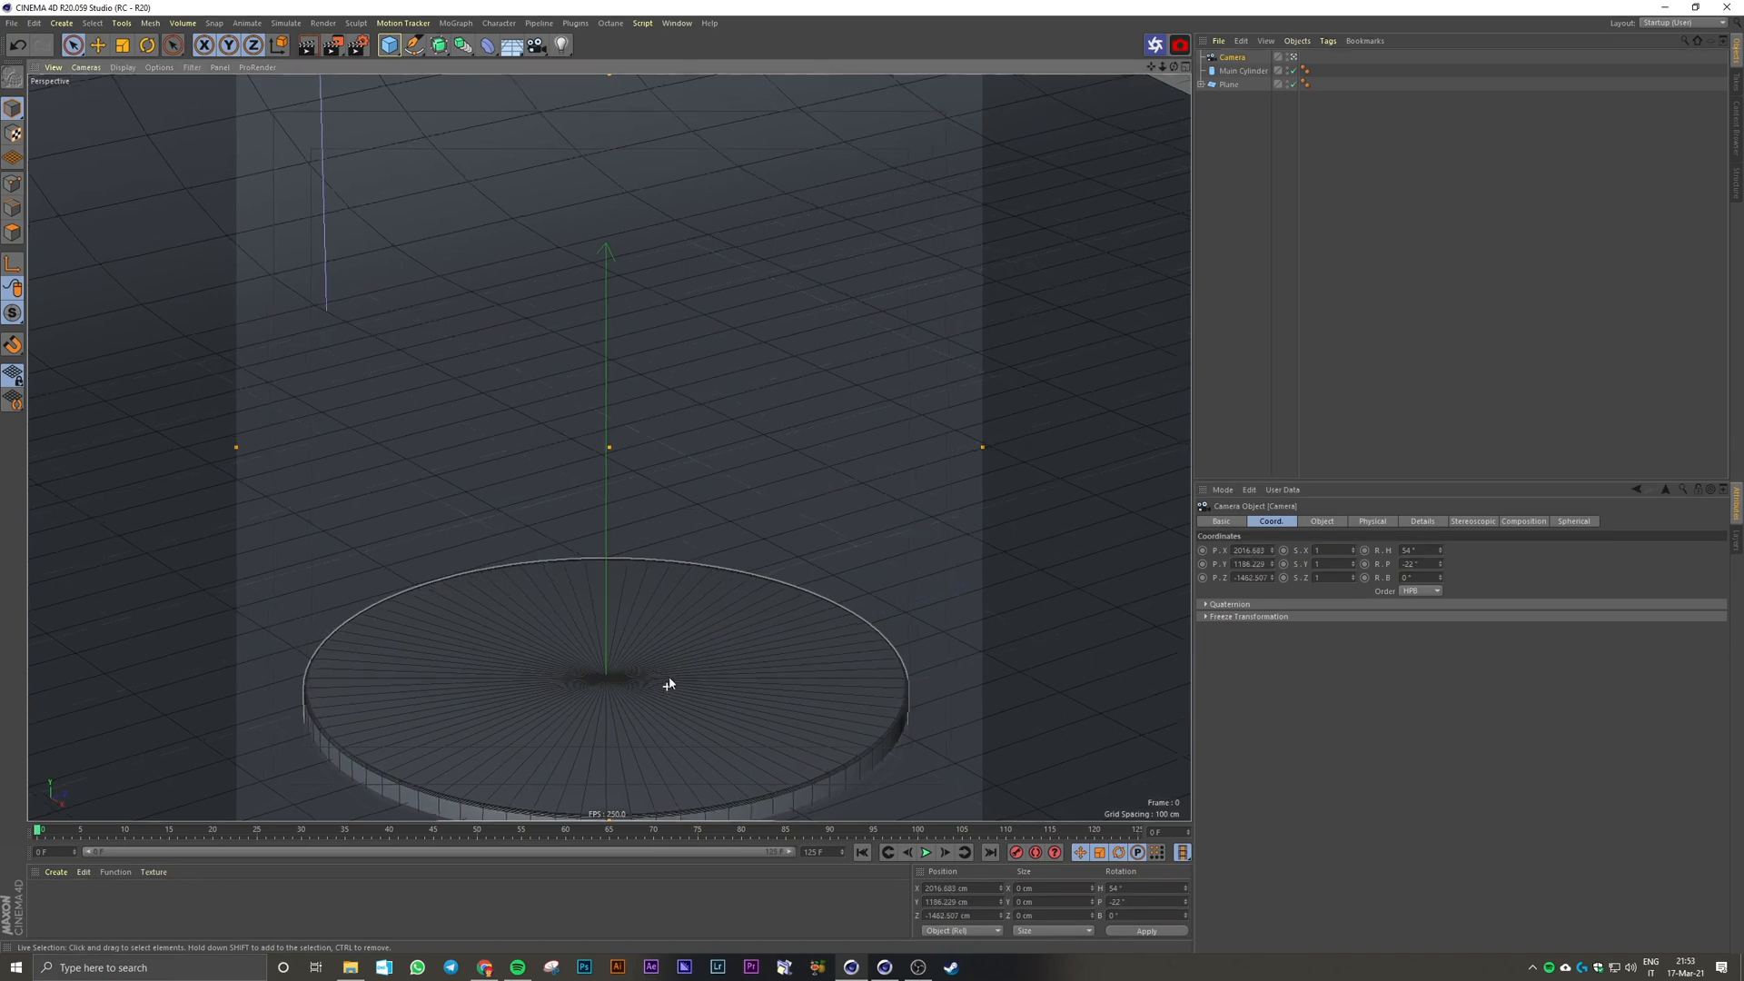
{"action": "middle_click_drag", "start_coordinate": [661, 678], "coordinate": [661, 619]}
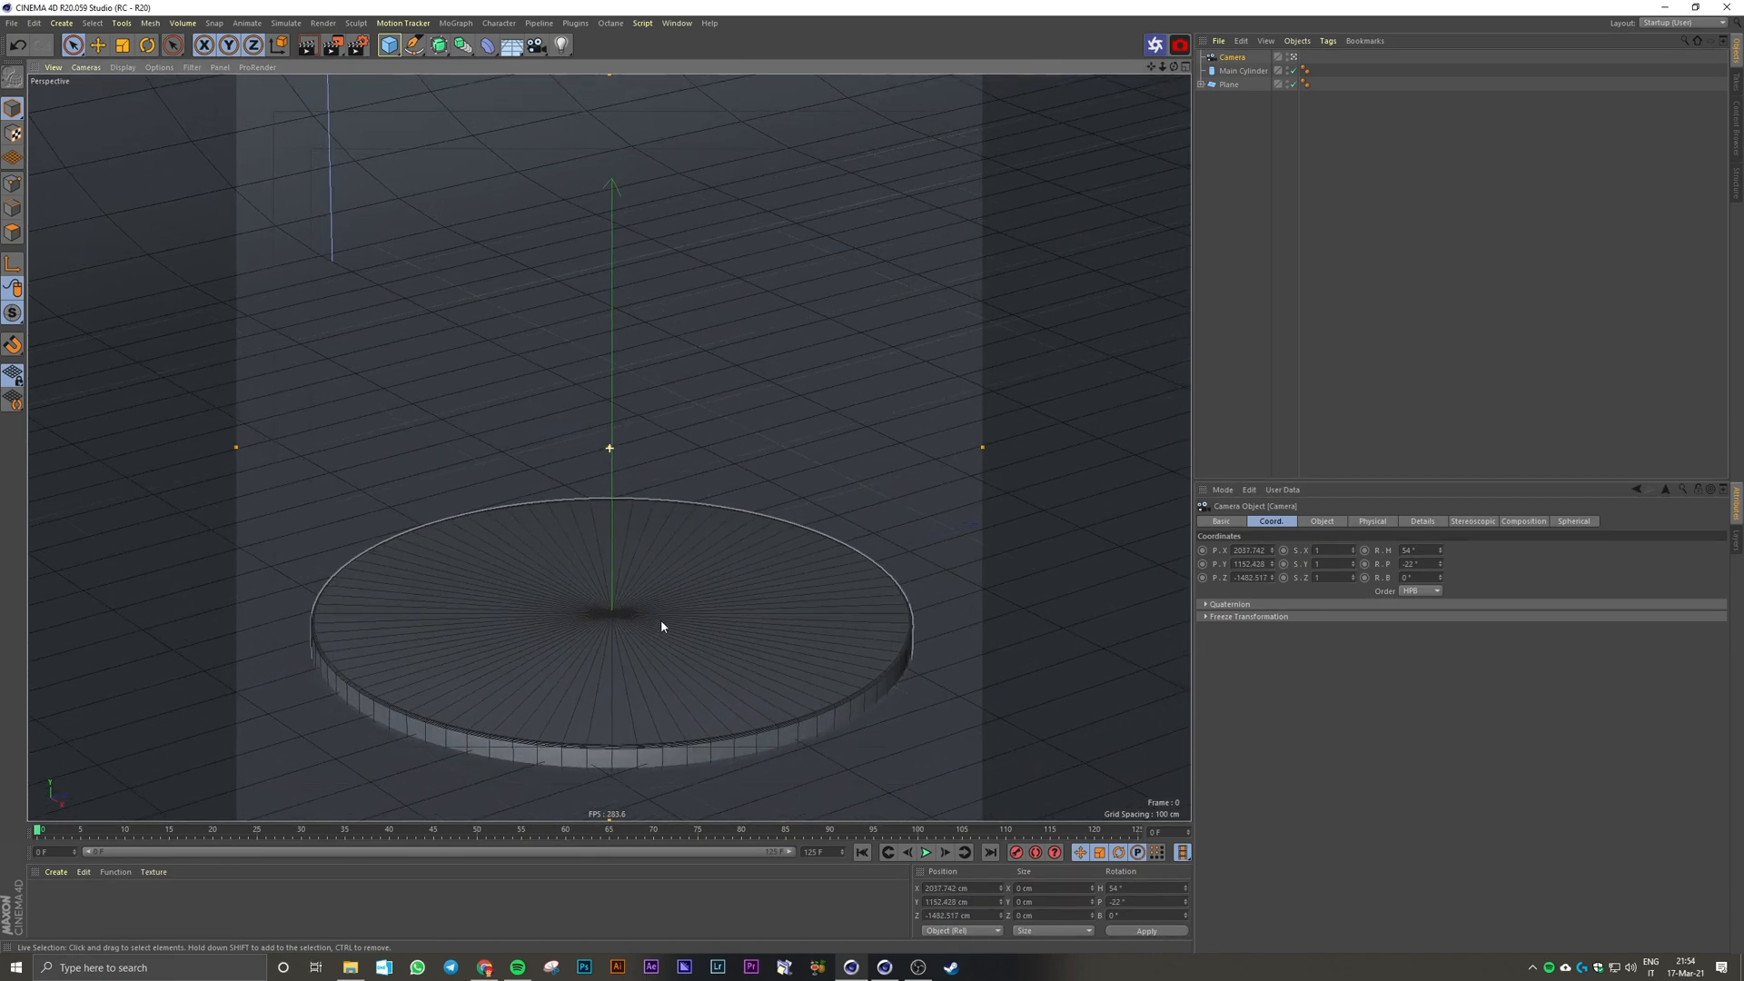
{"action": "left_click", "coordinate": [1242, 70]}
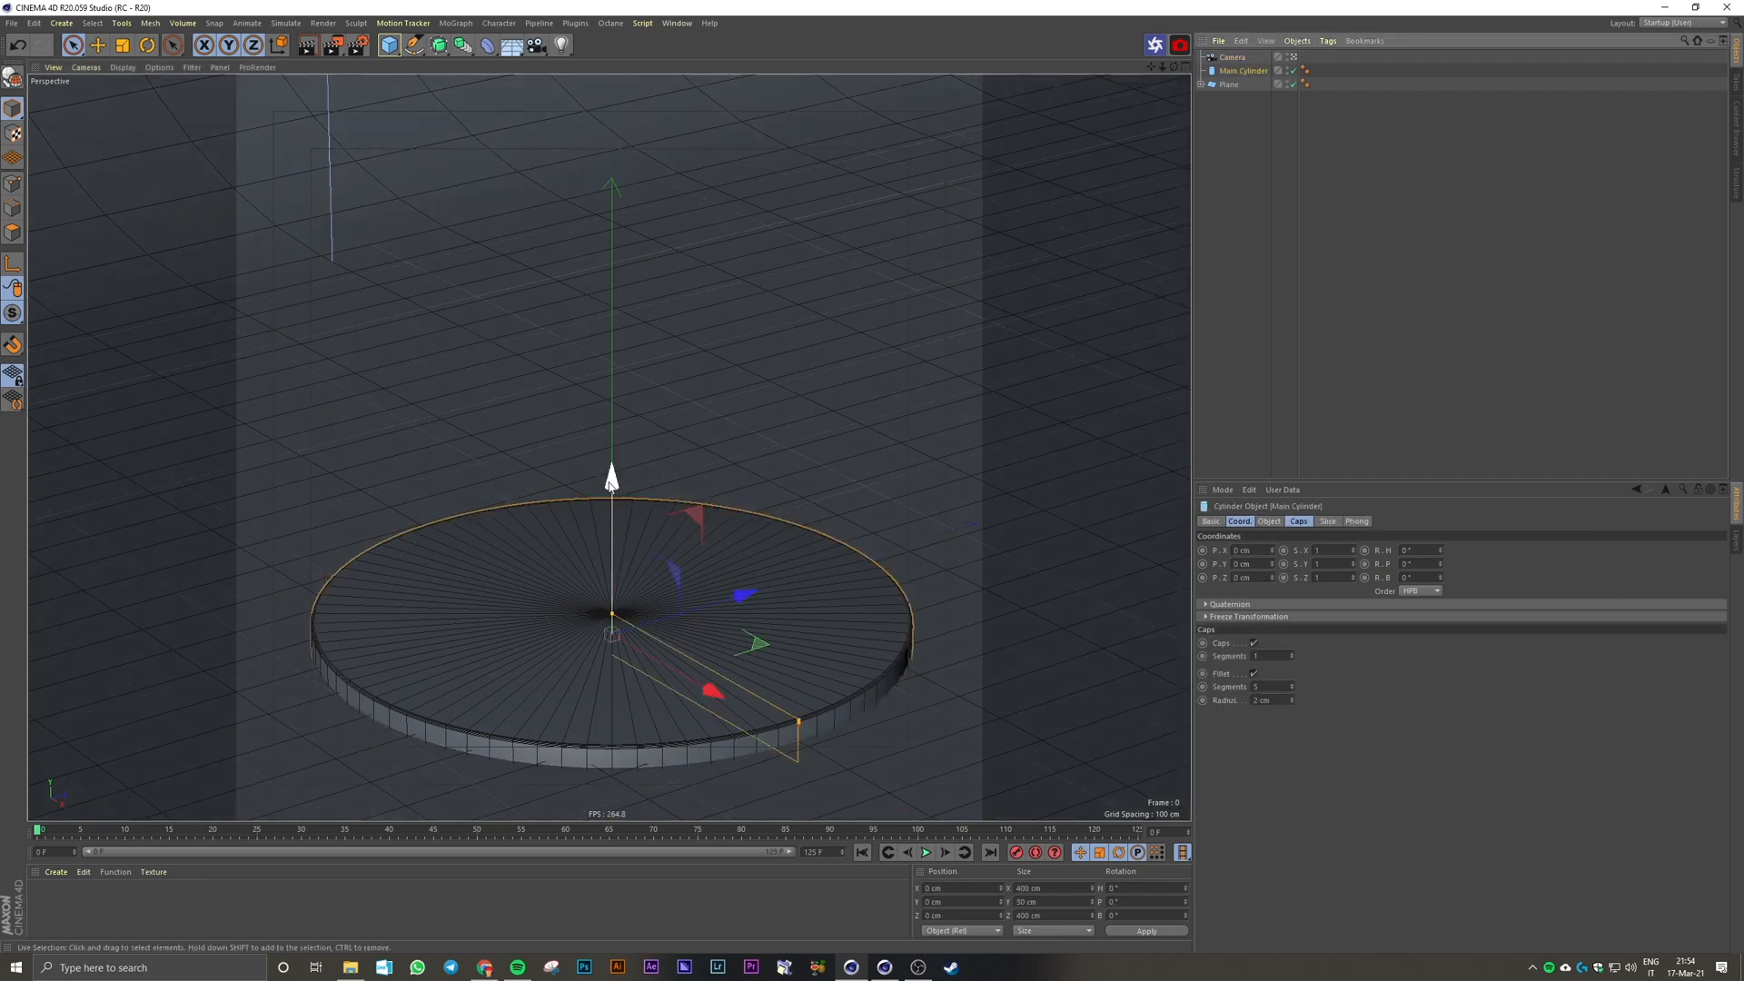
{"action": "left_click", "coordinate": [1241, 91]}
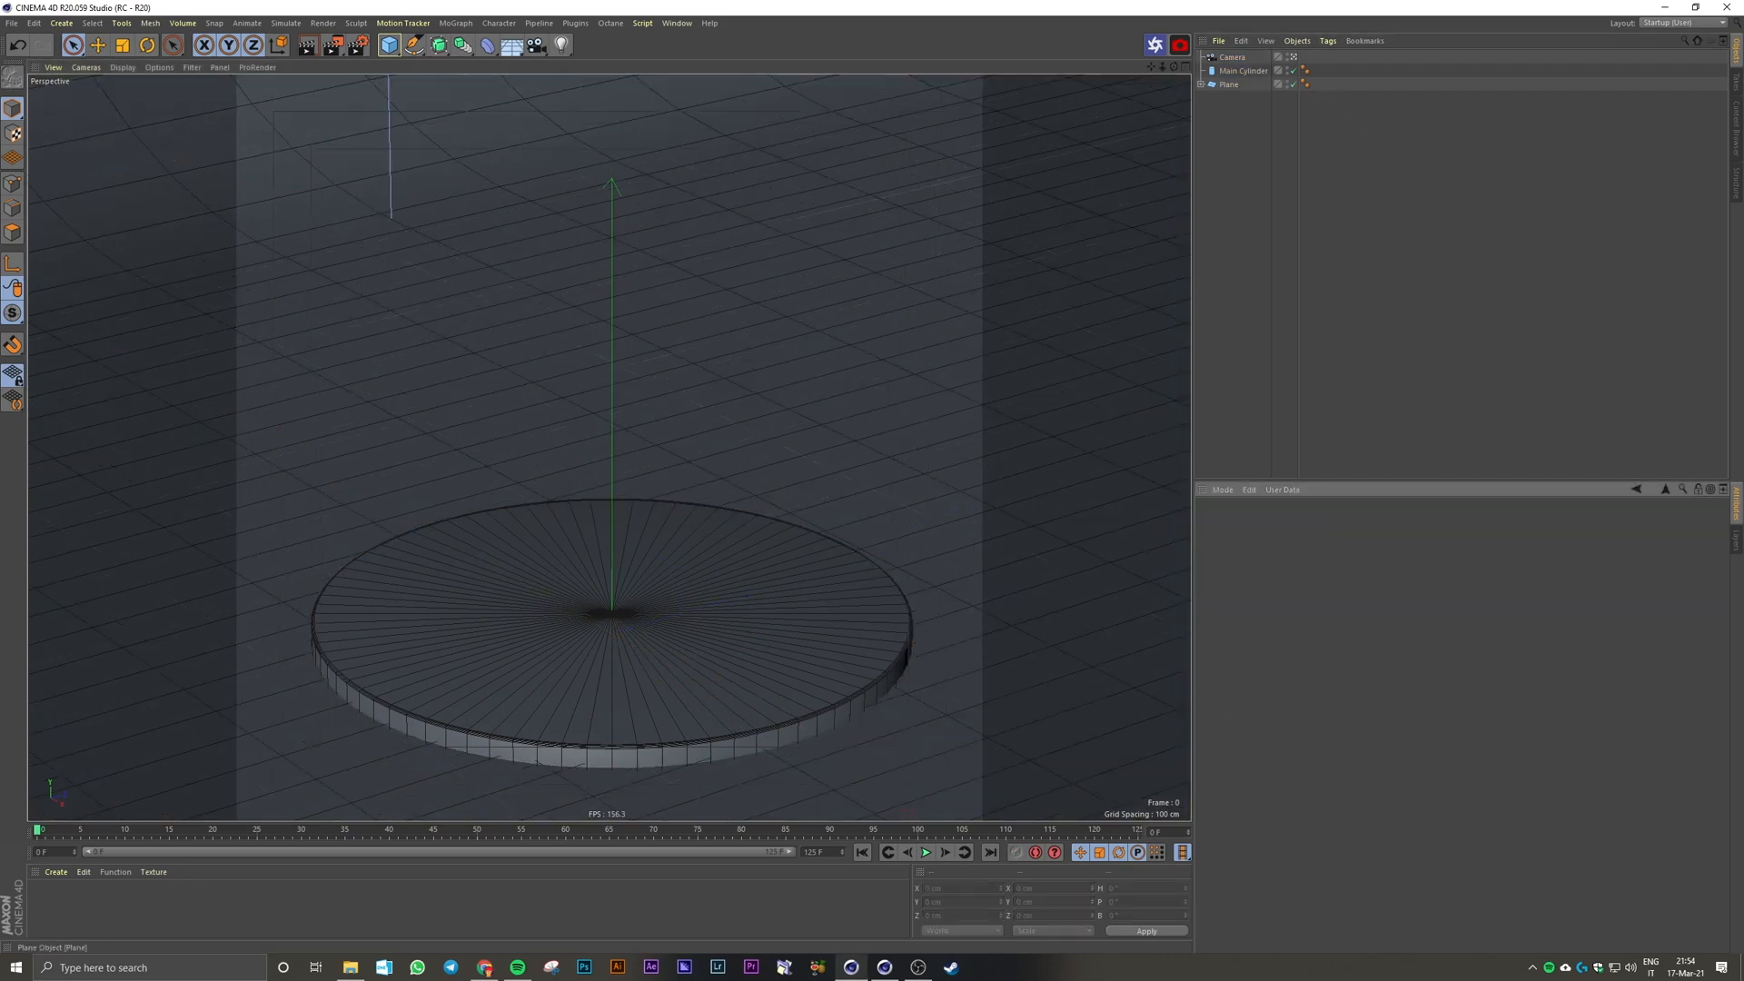
Step: Add a sphere and raise it along the Y axis to 180 cm above the podium
{"action": "left_click", "coordinate": [389, 44]}
{"action": "left_click", "coordinate": [690, 89]}
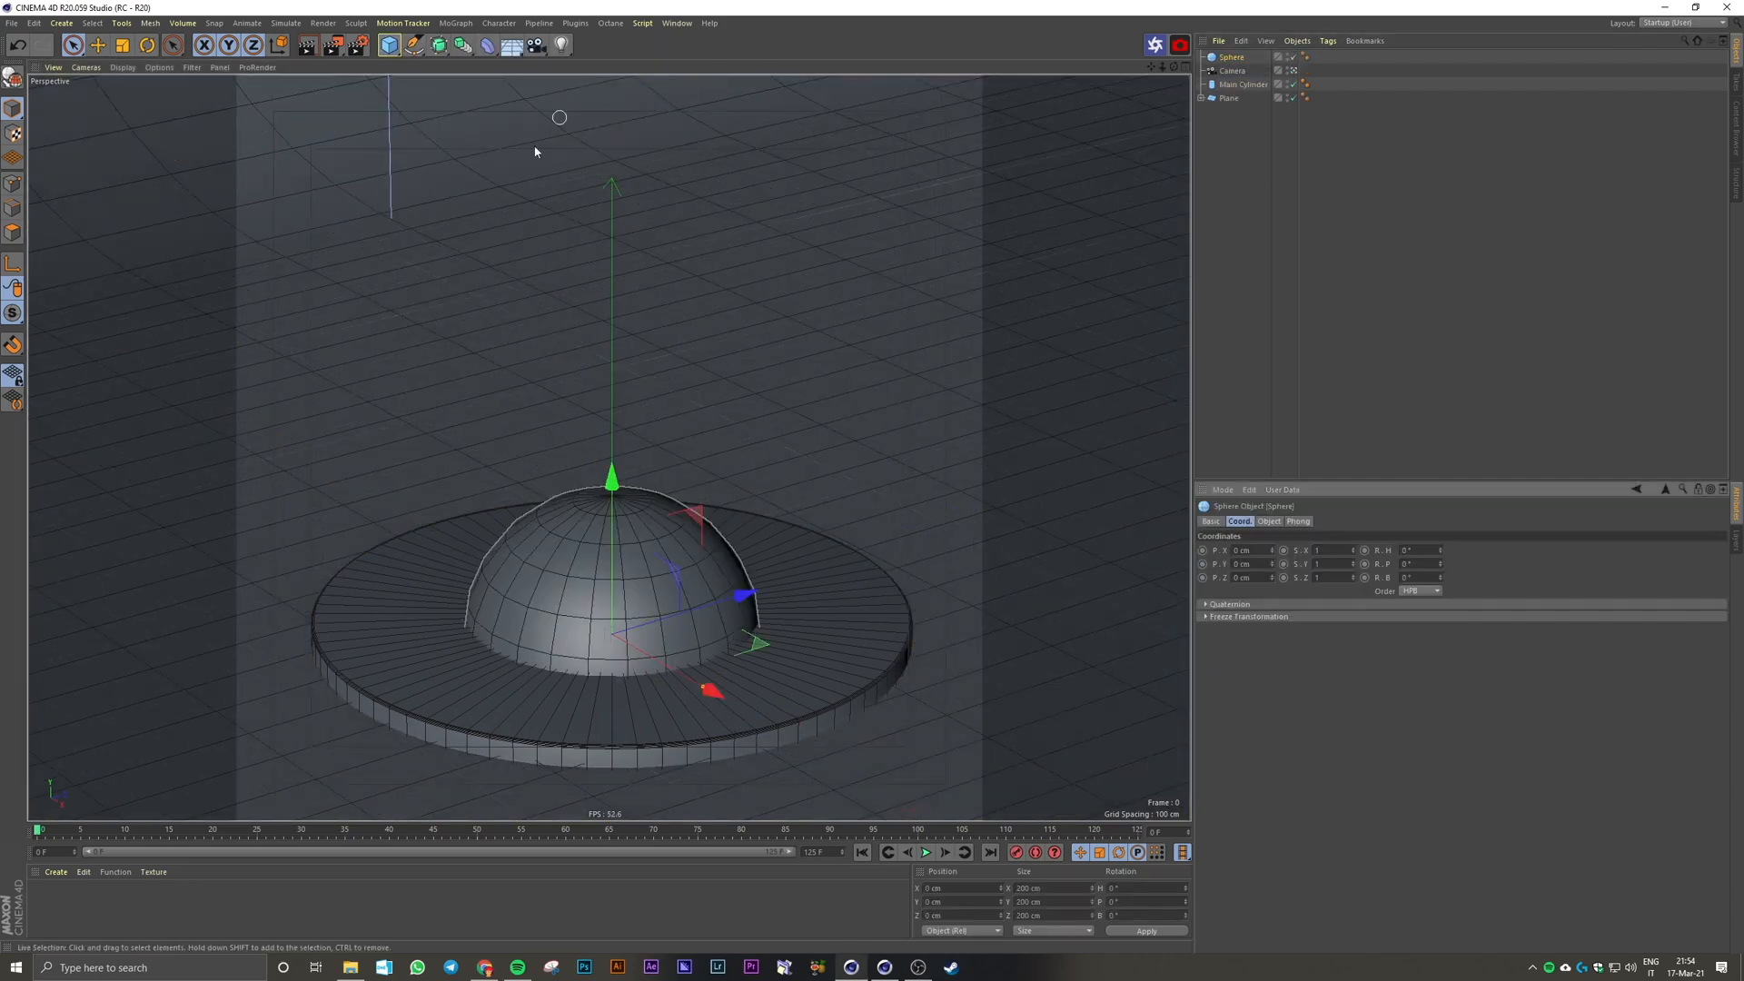
{"action": "left_click_drag", "start_coordinate": [612, 481], "coordinate": [611, 241]}
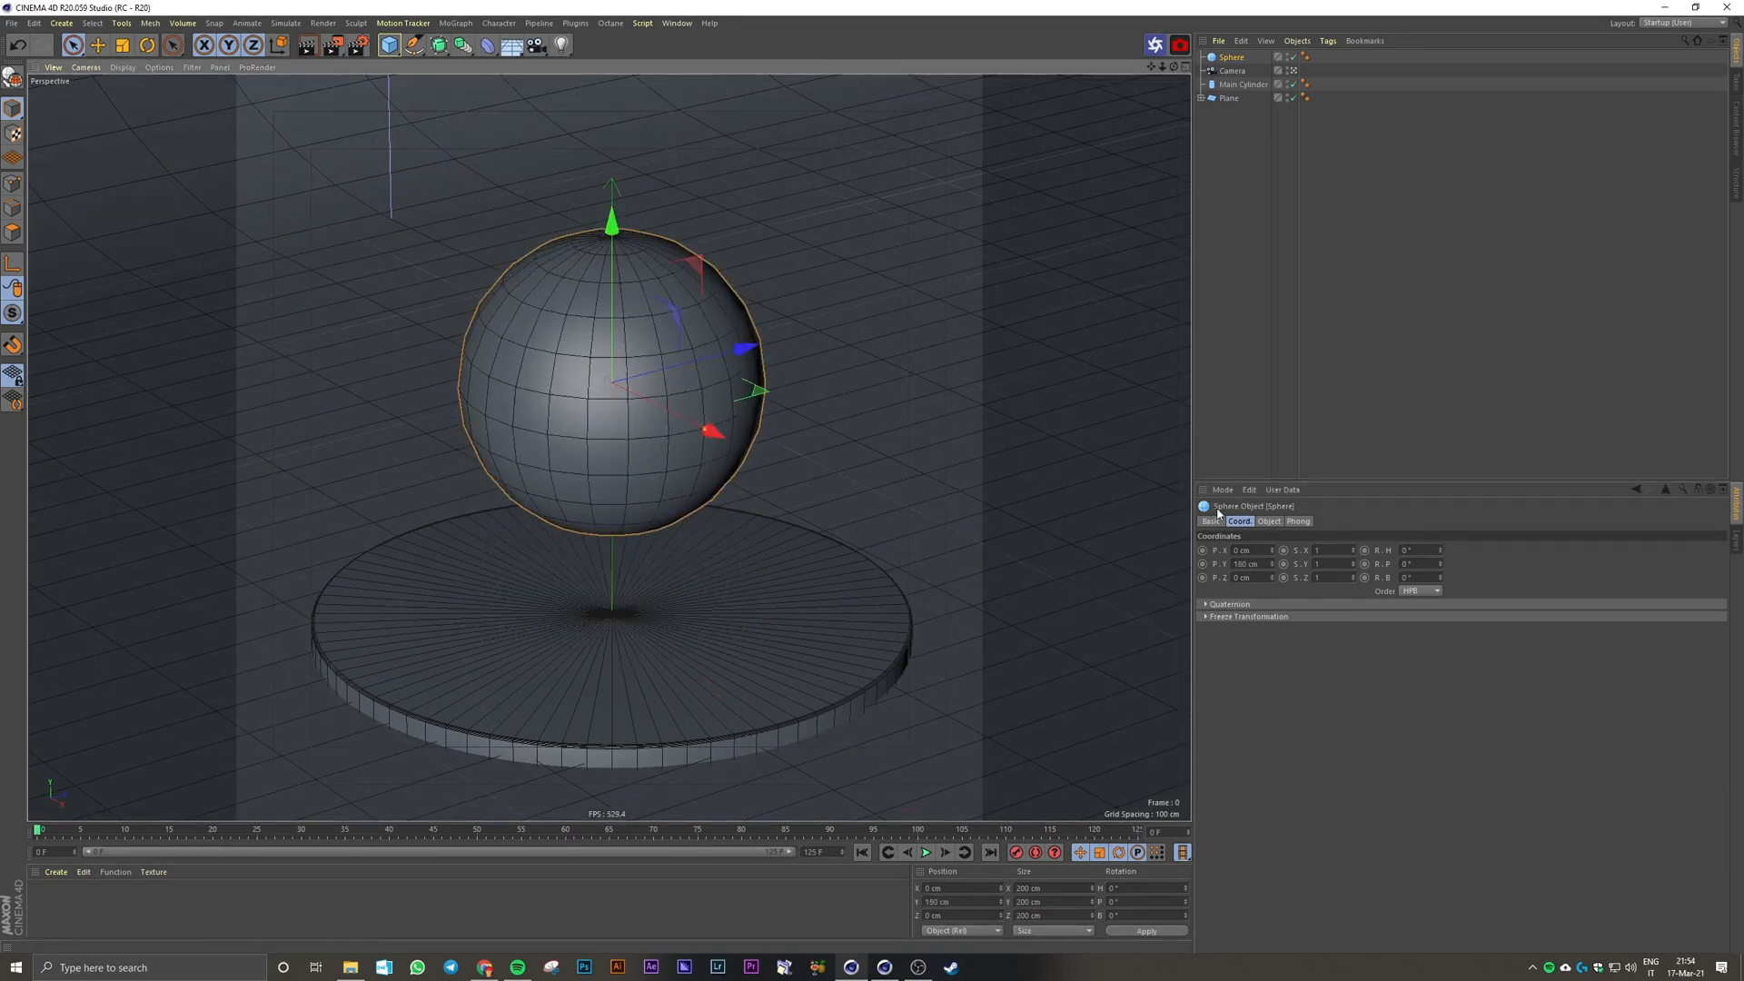
Step: Set the sphere's radius to 80 cm and its segments to 100
{"action": "left_click", "coordinate": [1269, 521]}
{"action": "left_click_drag", "start_coordinate": [1298, 551], "coordinate": [1151, 579]}
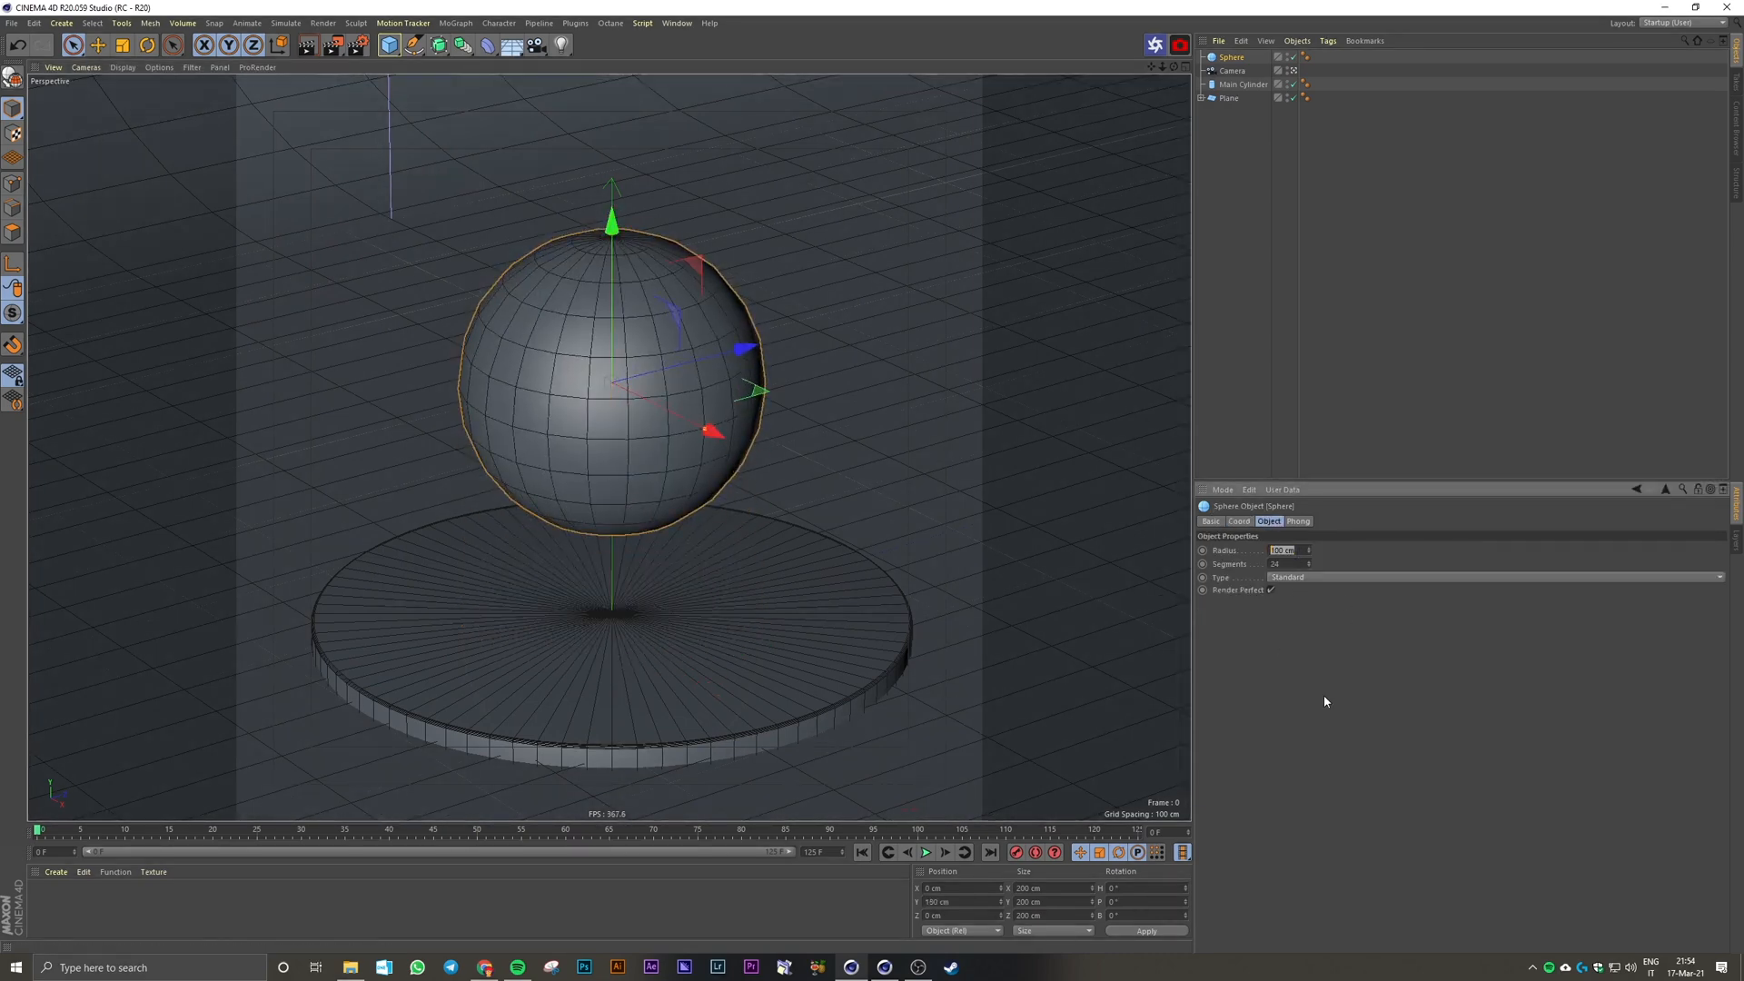
{"action": "type", "text": "60"}
{"action": "key", "text": "Return"}
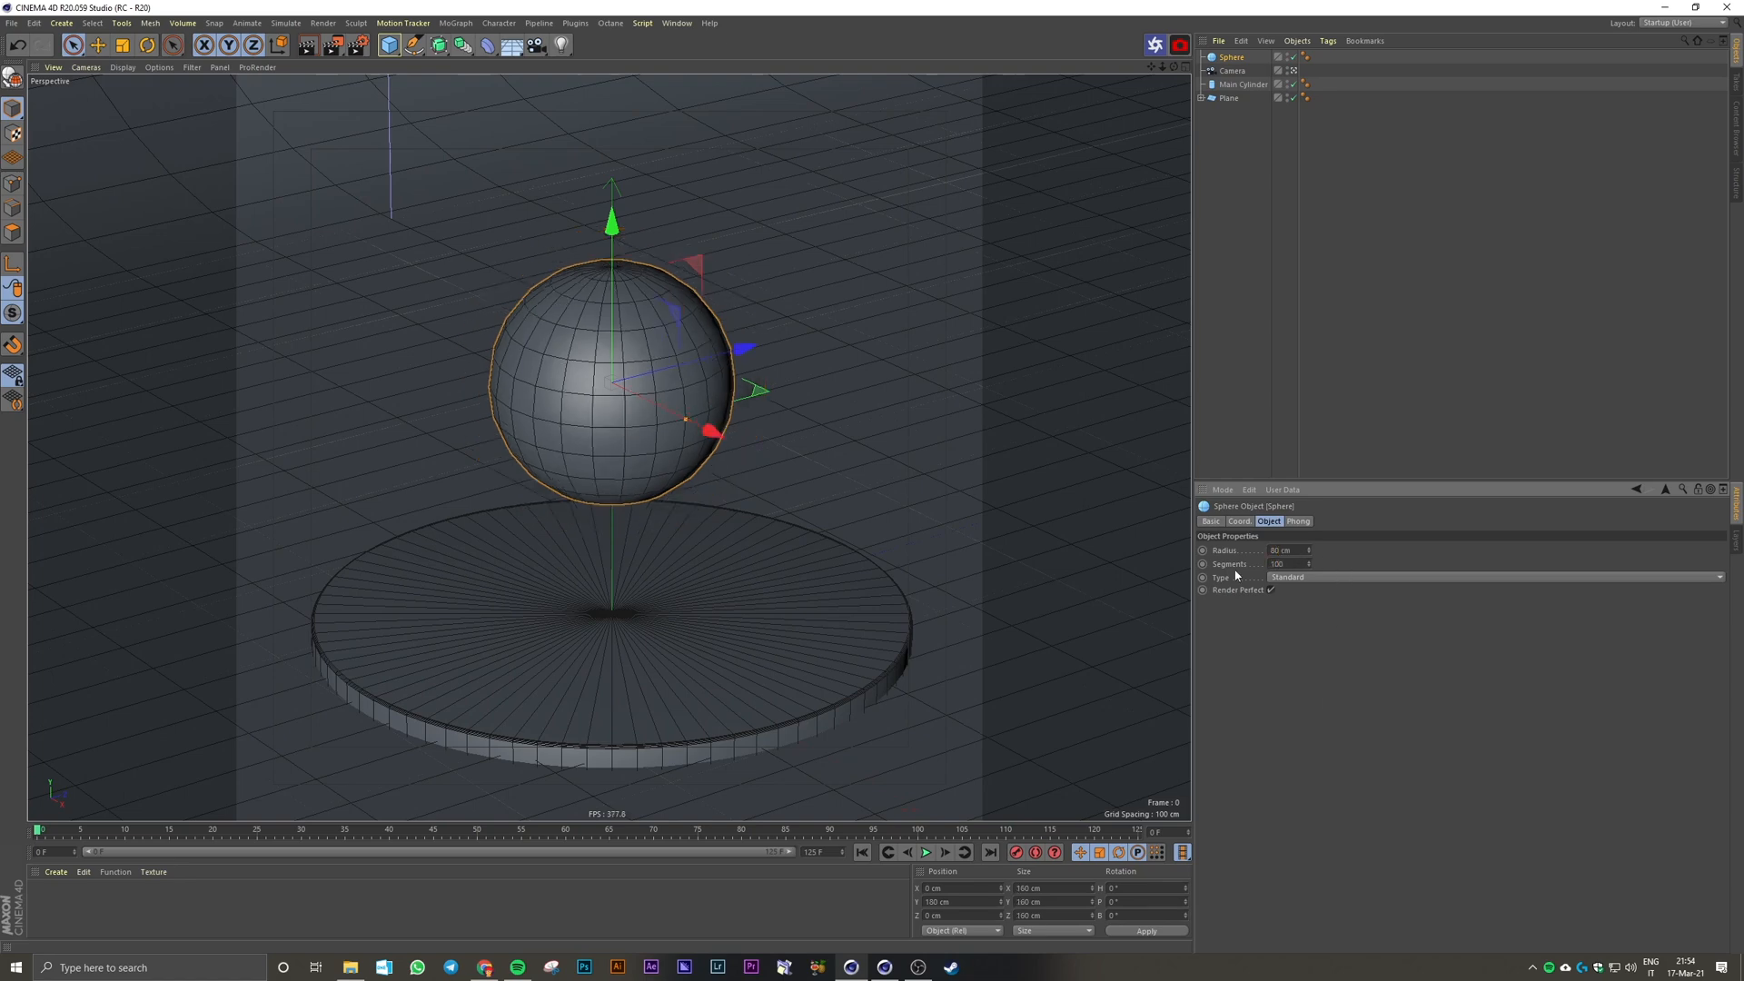
{"action": "key", "text": "Return"}
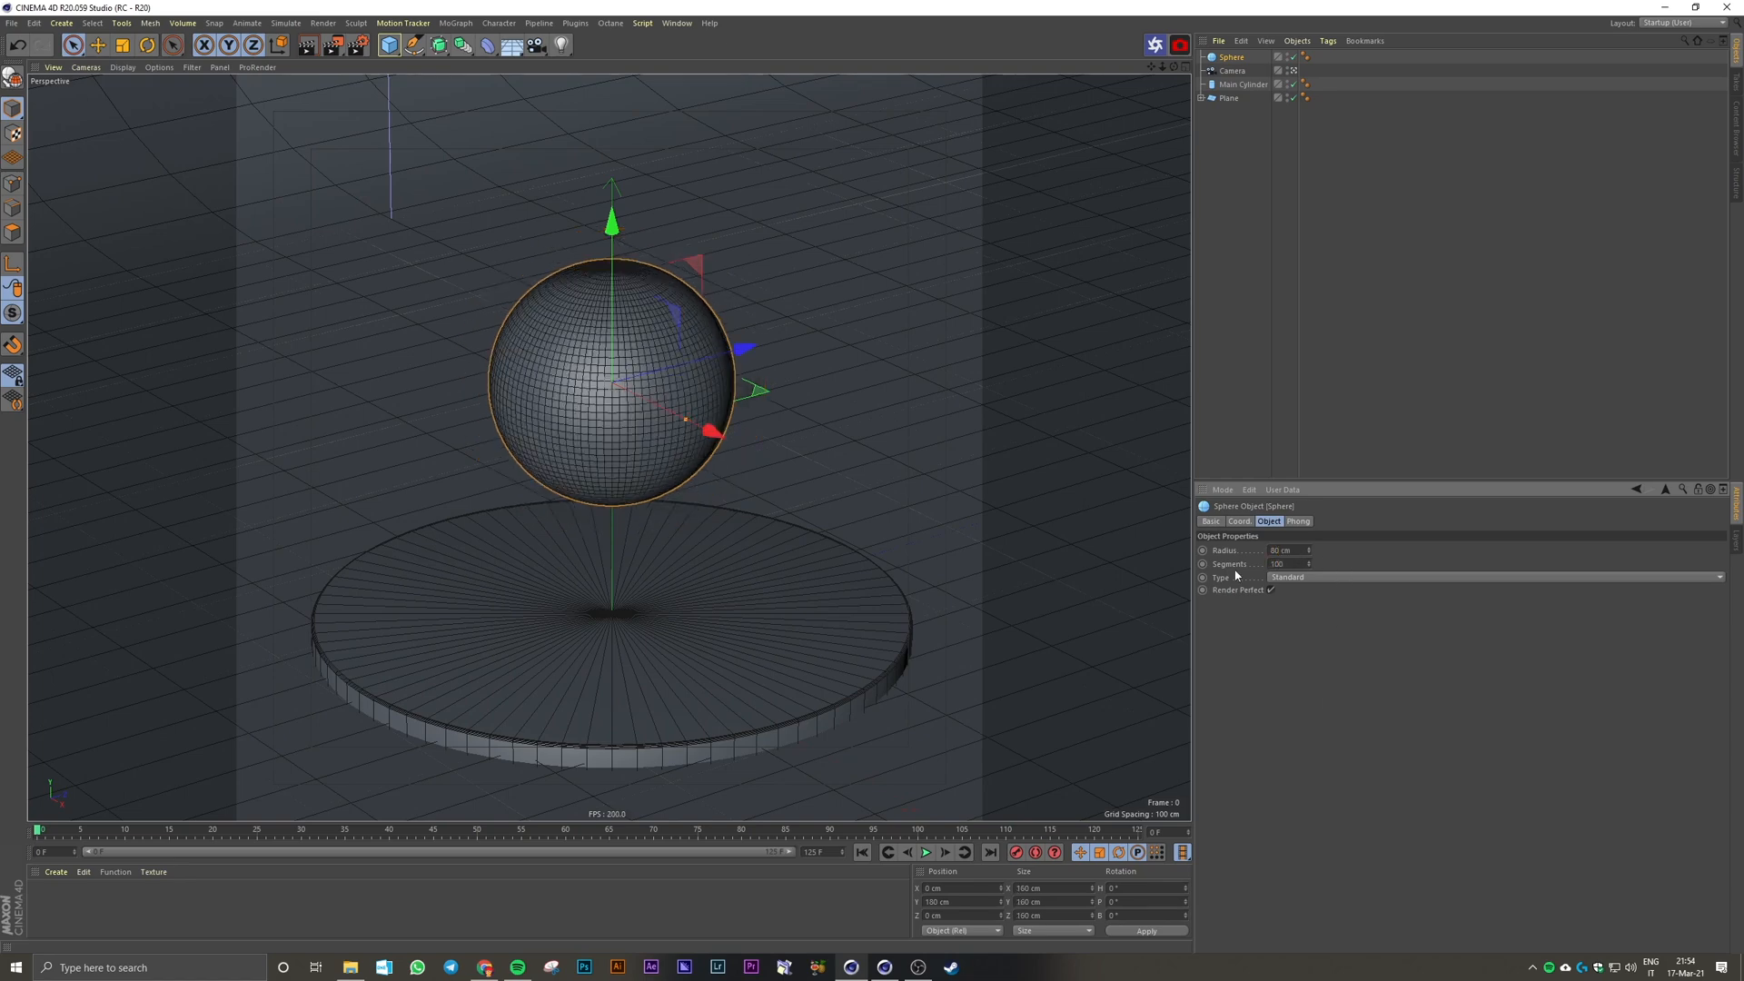
Step: Change the sphere's type to Hemisphere and rename it Gold Sphere
{"action": "left_click", "coordinate": [1283, 579]}
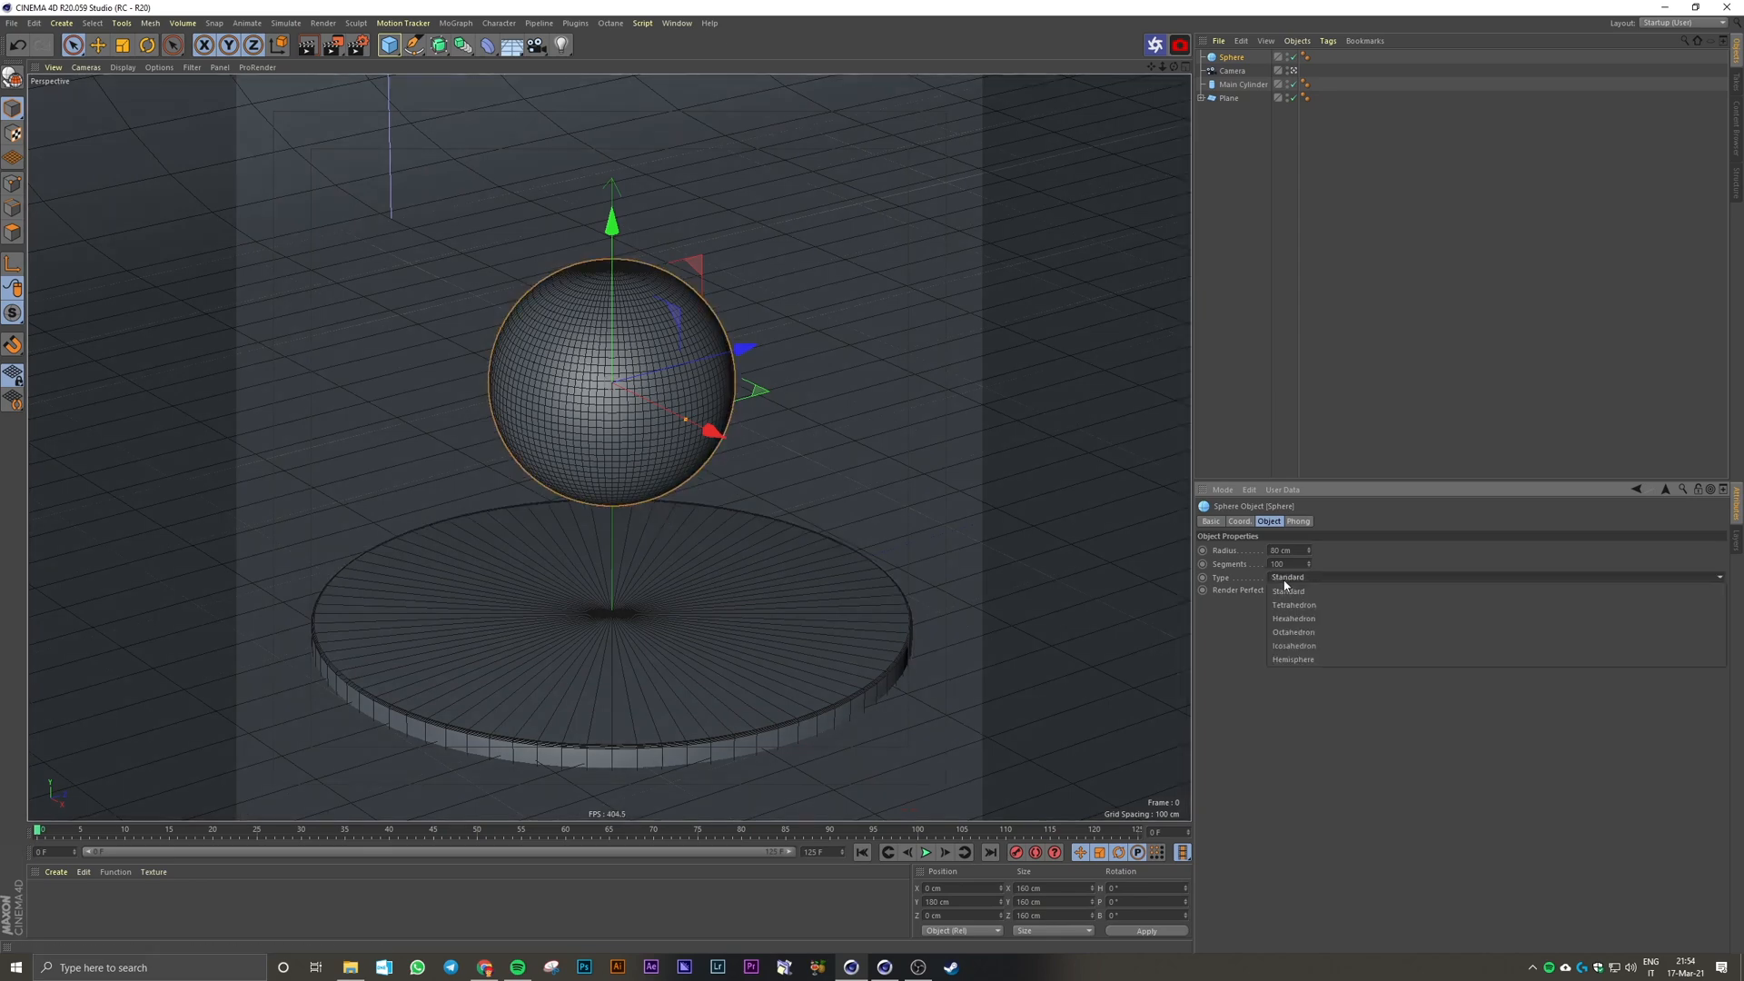
{"action": "left_click", "coordinate": [1344, 661]}
{"action": "double_click", "coordinate": [1233, 57]}
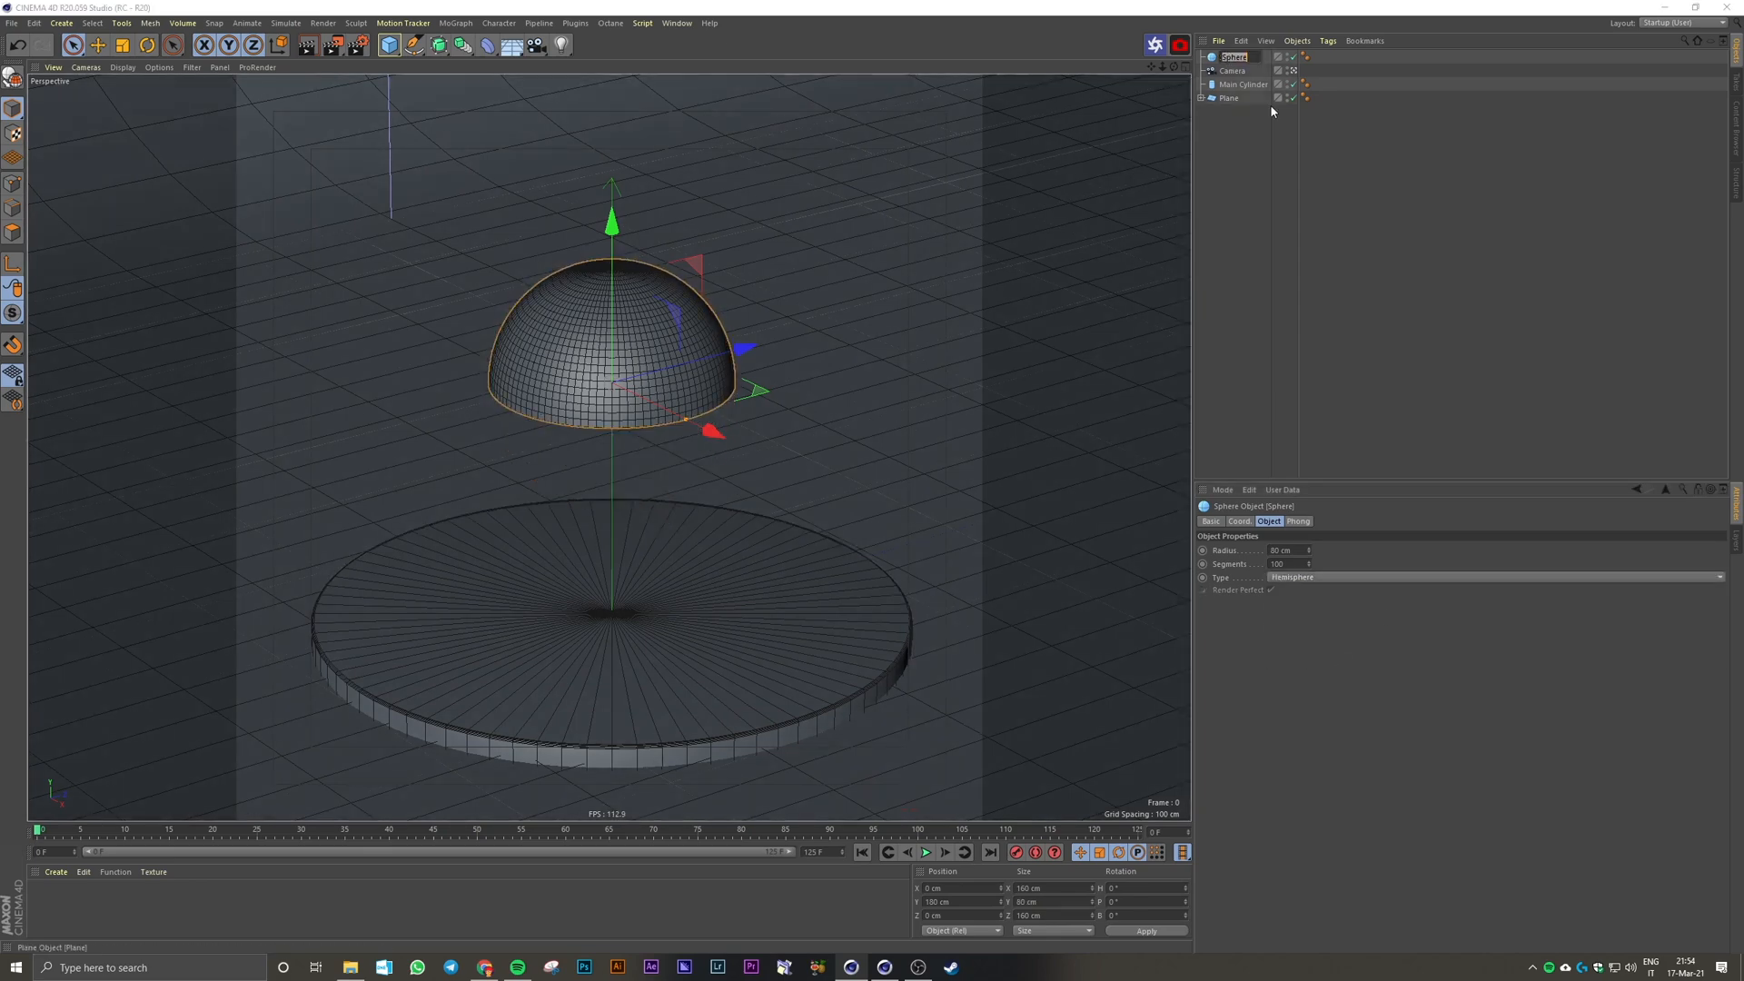
{"action": "type", "text": "Gold Sphere"}
{"action": "key", "text": "Return"}
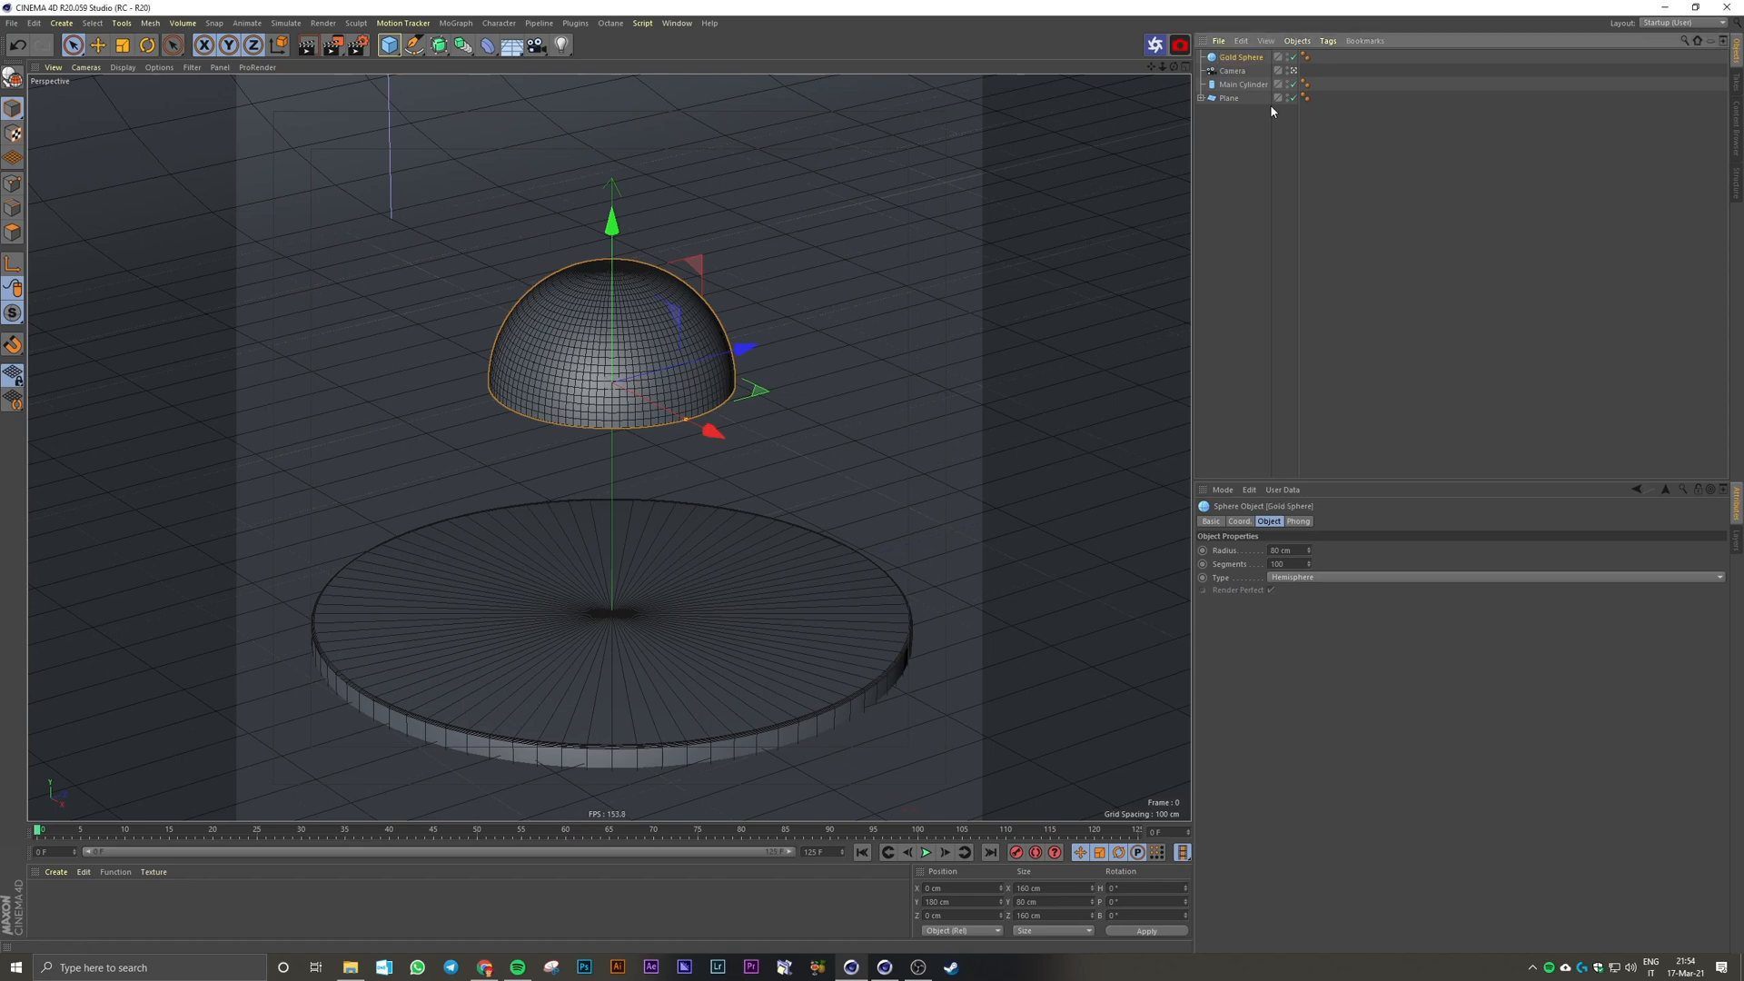
Step: Duplicate the Gold Sphere and rename the copy Black Sphere
{"action": "left_click_drag", "start_coordinate": [1234, 52], "coordinate": [1234, 52], "text": "ctrl"}
{"action": "double_click", "coordinate": [1239, 56]}
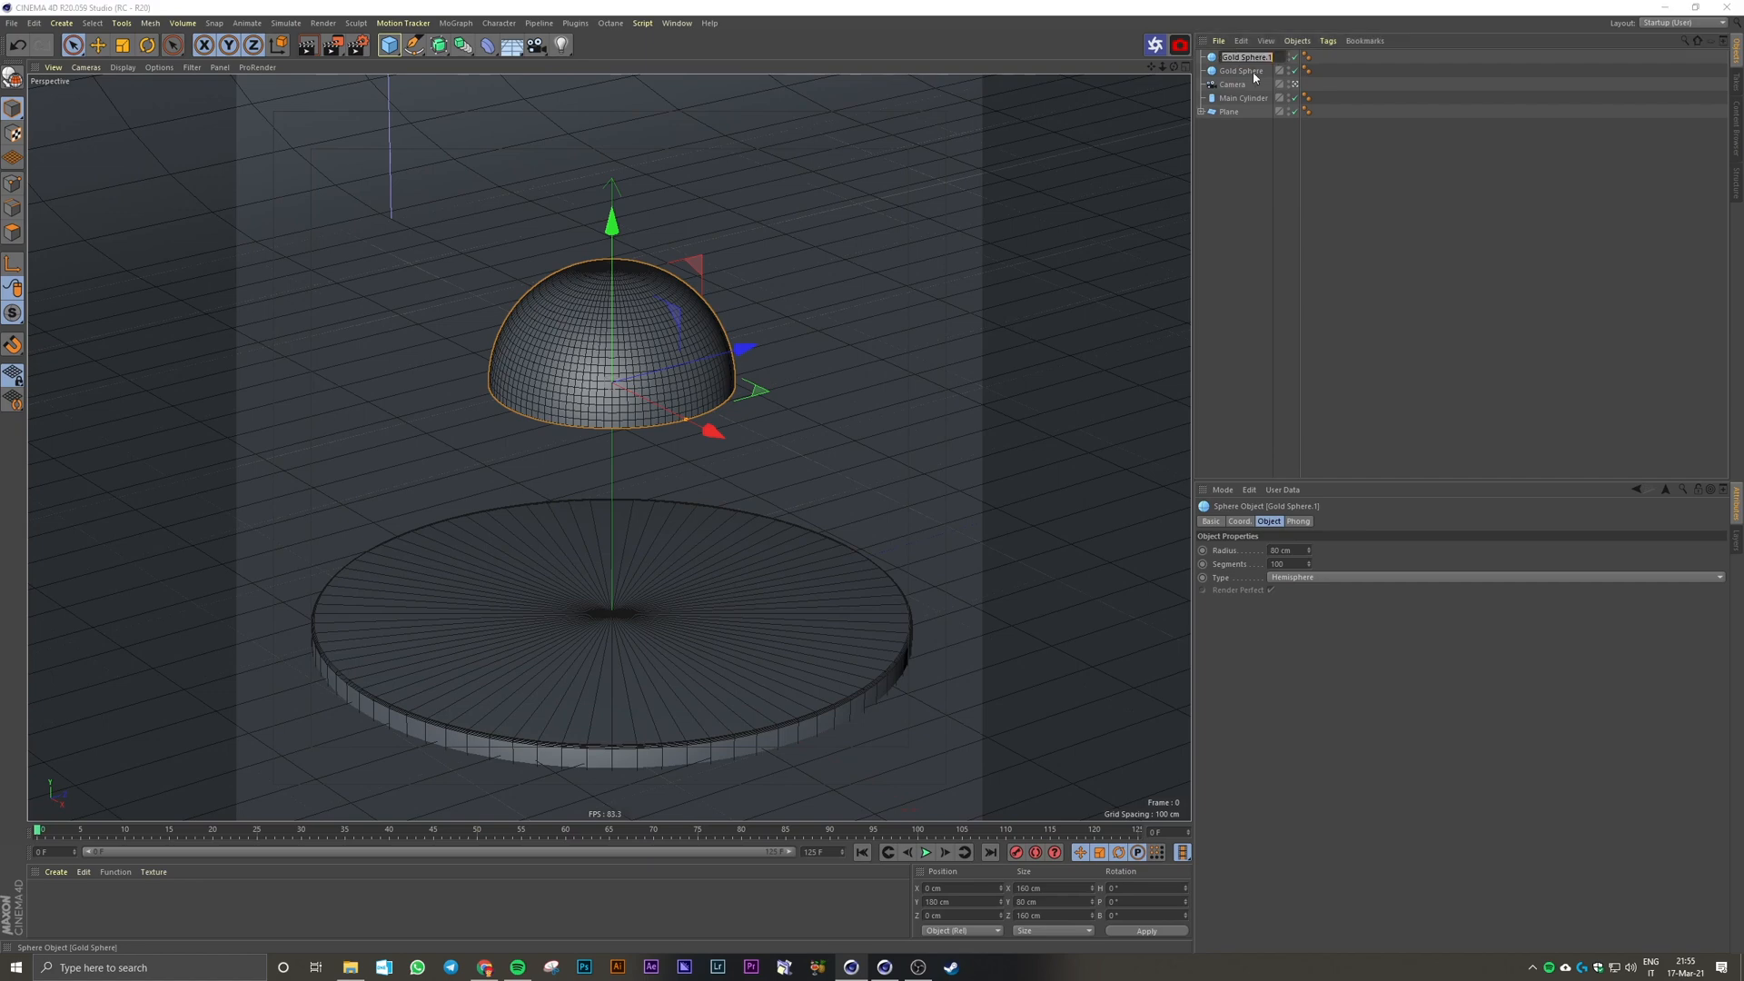
{"action": "type", "text": "Black Sphere"}
{"action": "key", "text": "Return"}
Step: Rotate the Black Sphere hemisphere 180° in bank so it forms the lower half of the ball
{"action": "left_click", "coordinate": [147, 45]}
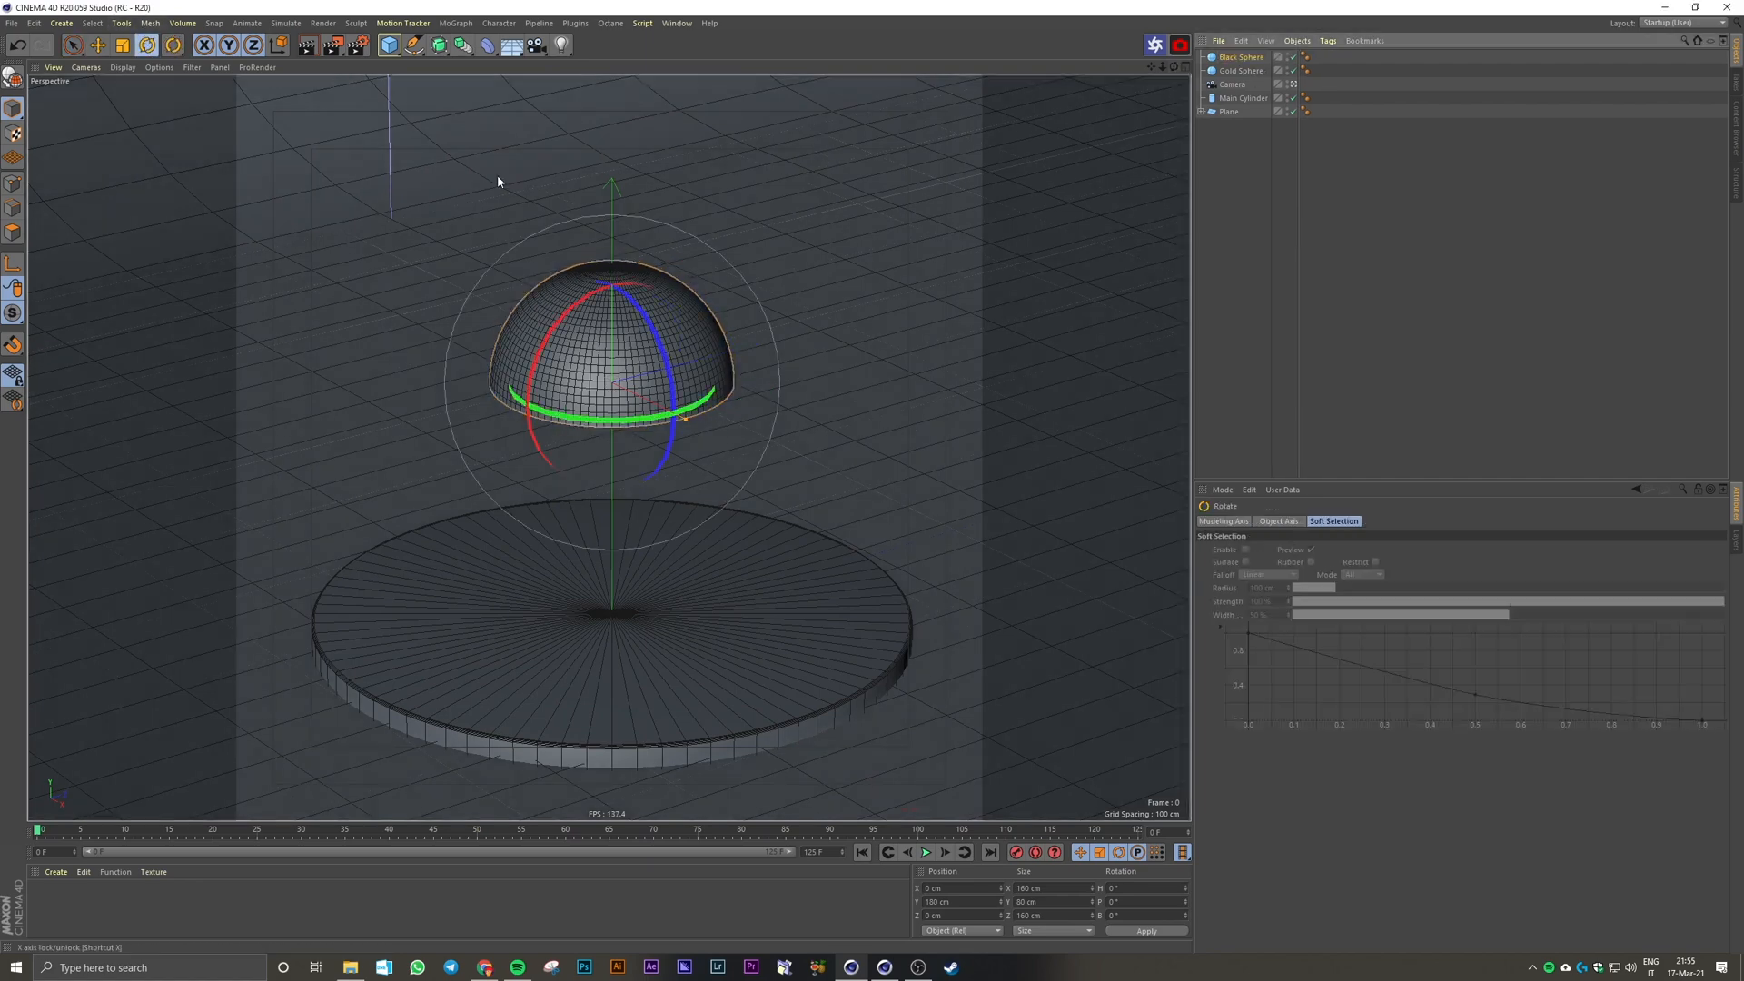
{"action": "left_click_drag", "start_coordinate": [638, 309], "coordinate": [569, 540]}
{"action": "left_click_drag", "start_coordinate": [567, 539], "coordinate": [570, 537]}
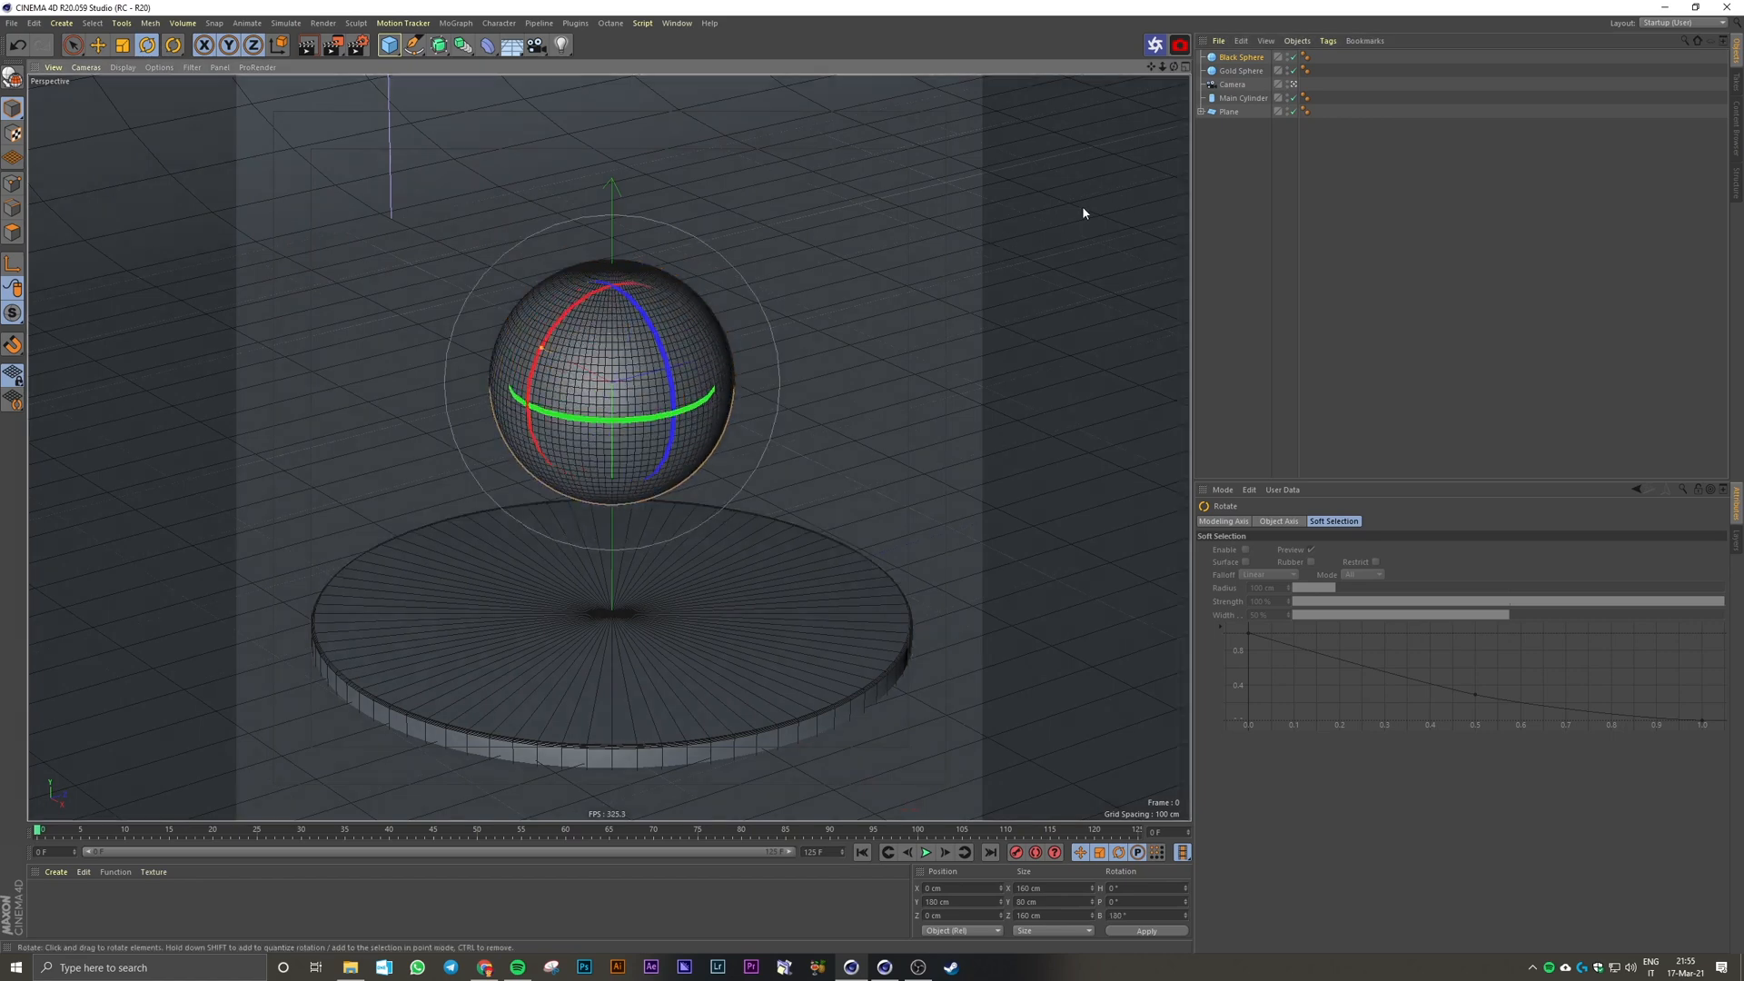
{"action": "left_click", "coordinate": [1224, 168]}
Step: Group the Black Sphere and Gold Sphere under a null named Sphere
{"action": "left_click", "coordinate": [1241, 71]}
{"action": "left_click", "coordinate": [1253, 57], "text": "ctrl"}
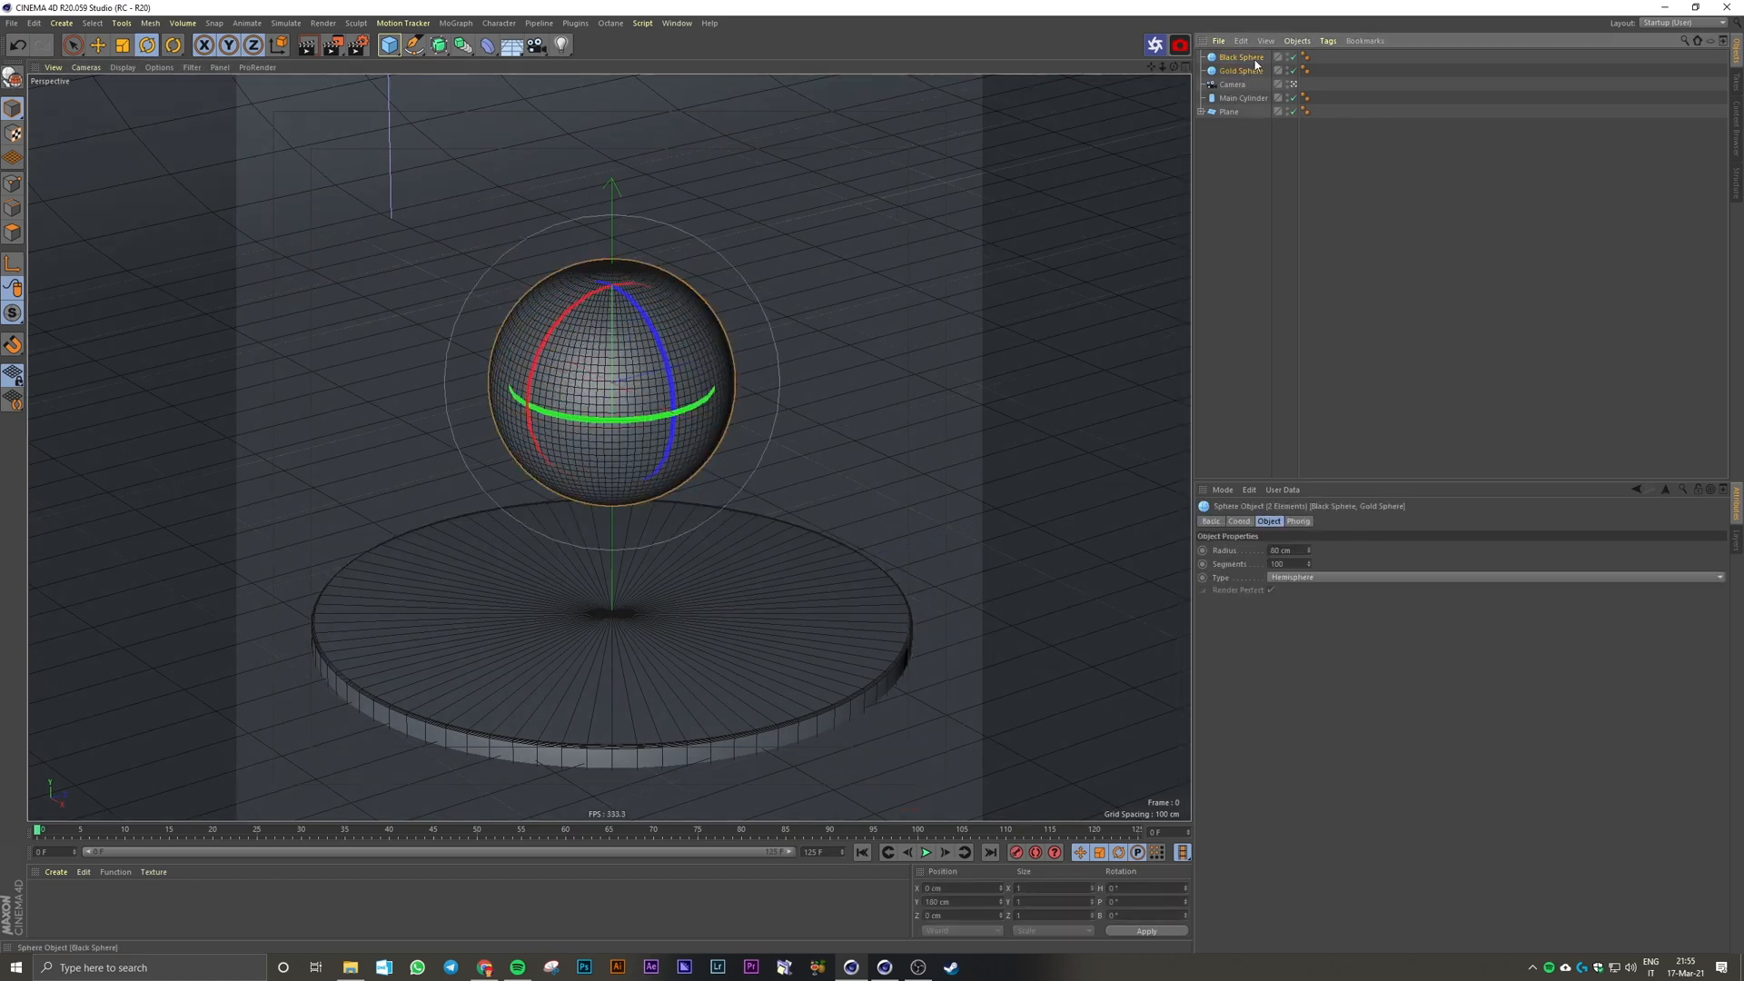
{"action": "key", "text": "alt+g"}
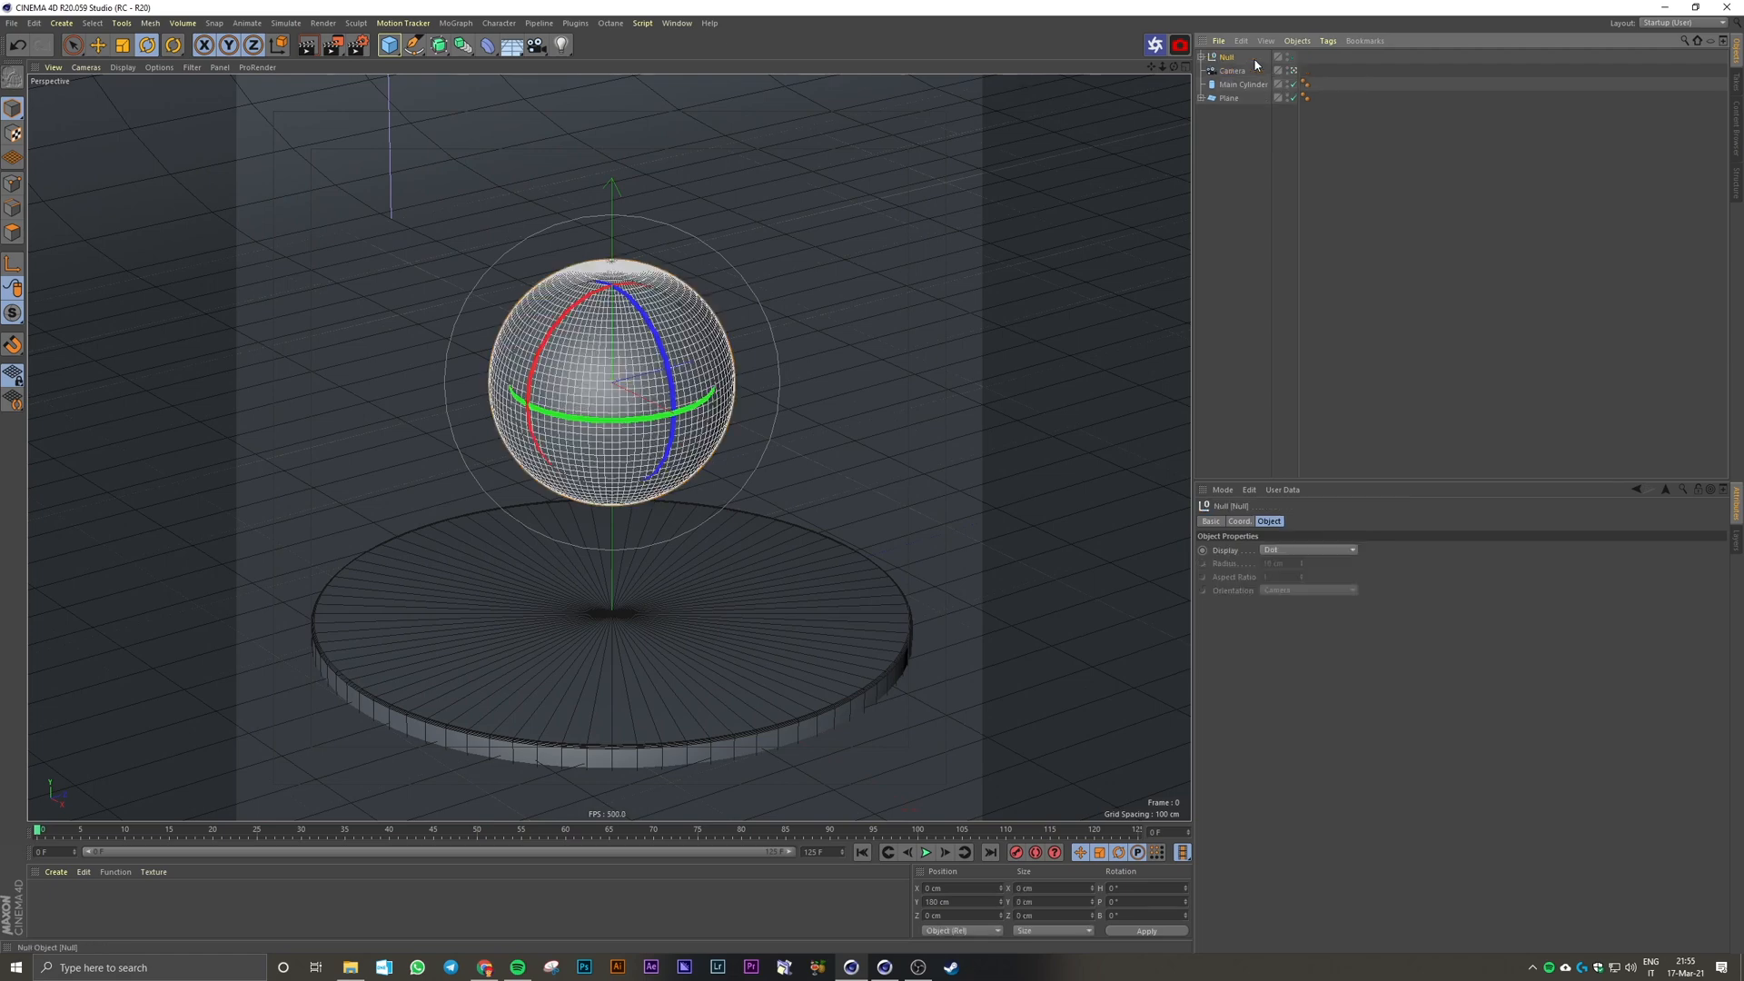
{"action": "double_click", "coordinate": [1228, 57]}
{"action": "type", "text": "Sphere"}
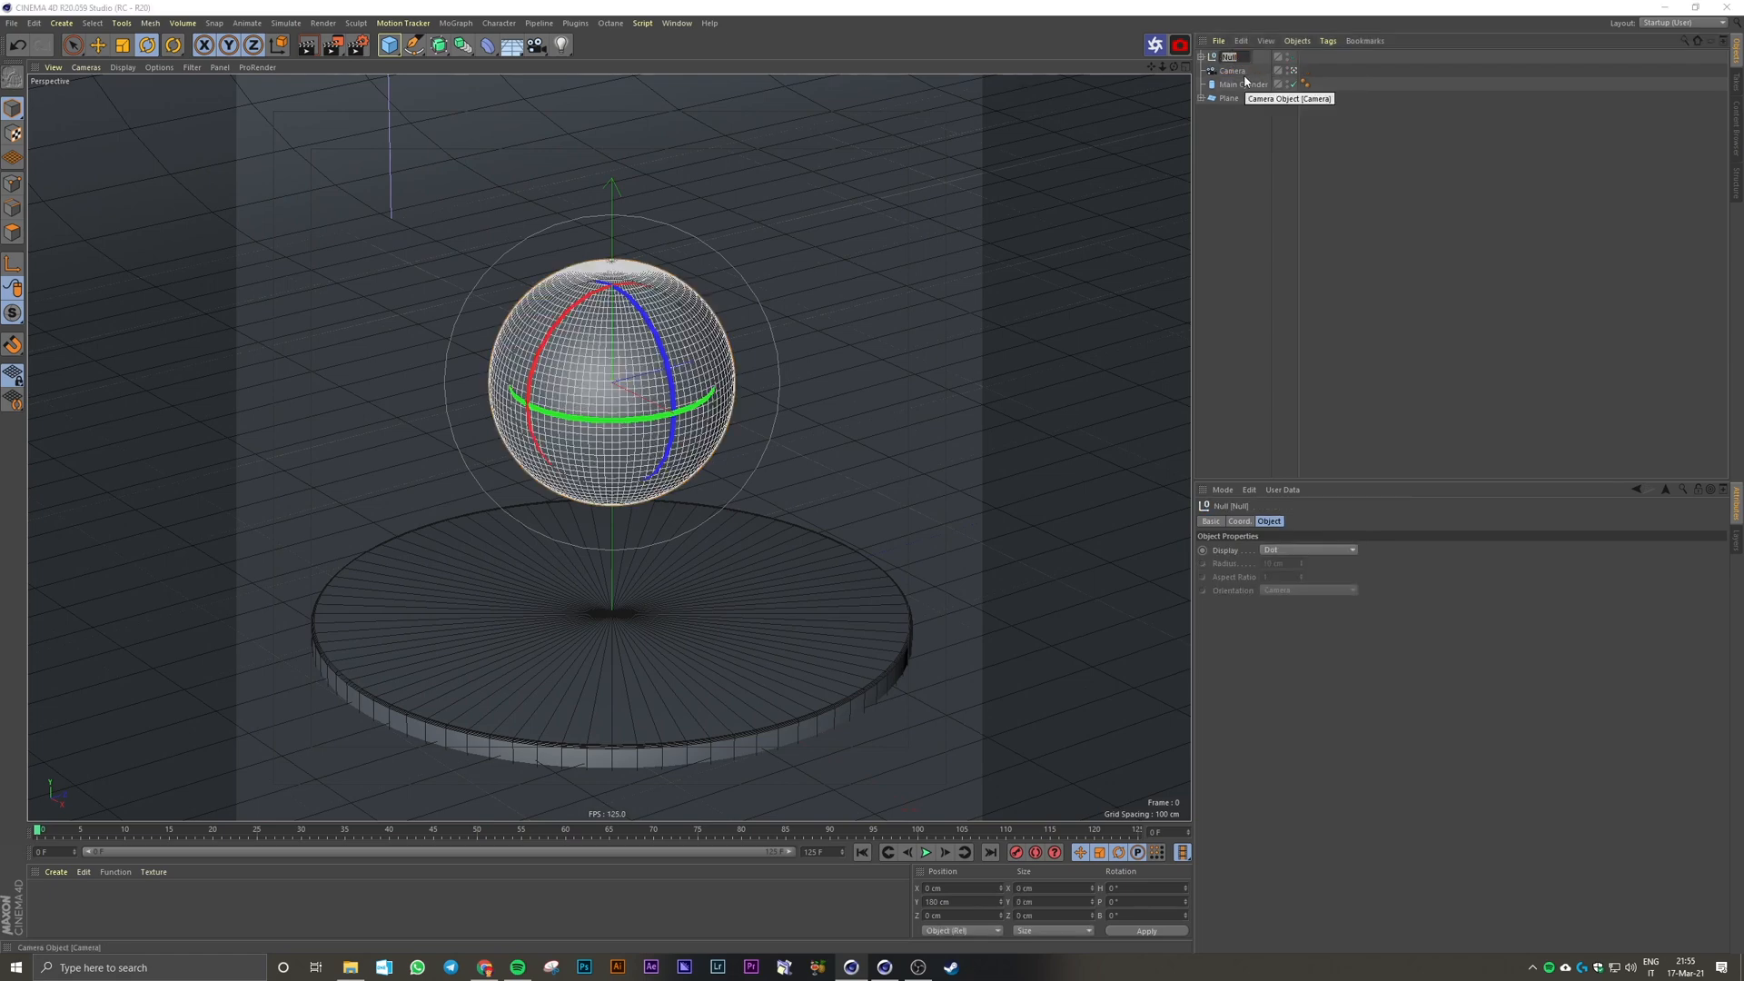
{"action": "key", "text": "Return"}
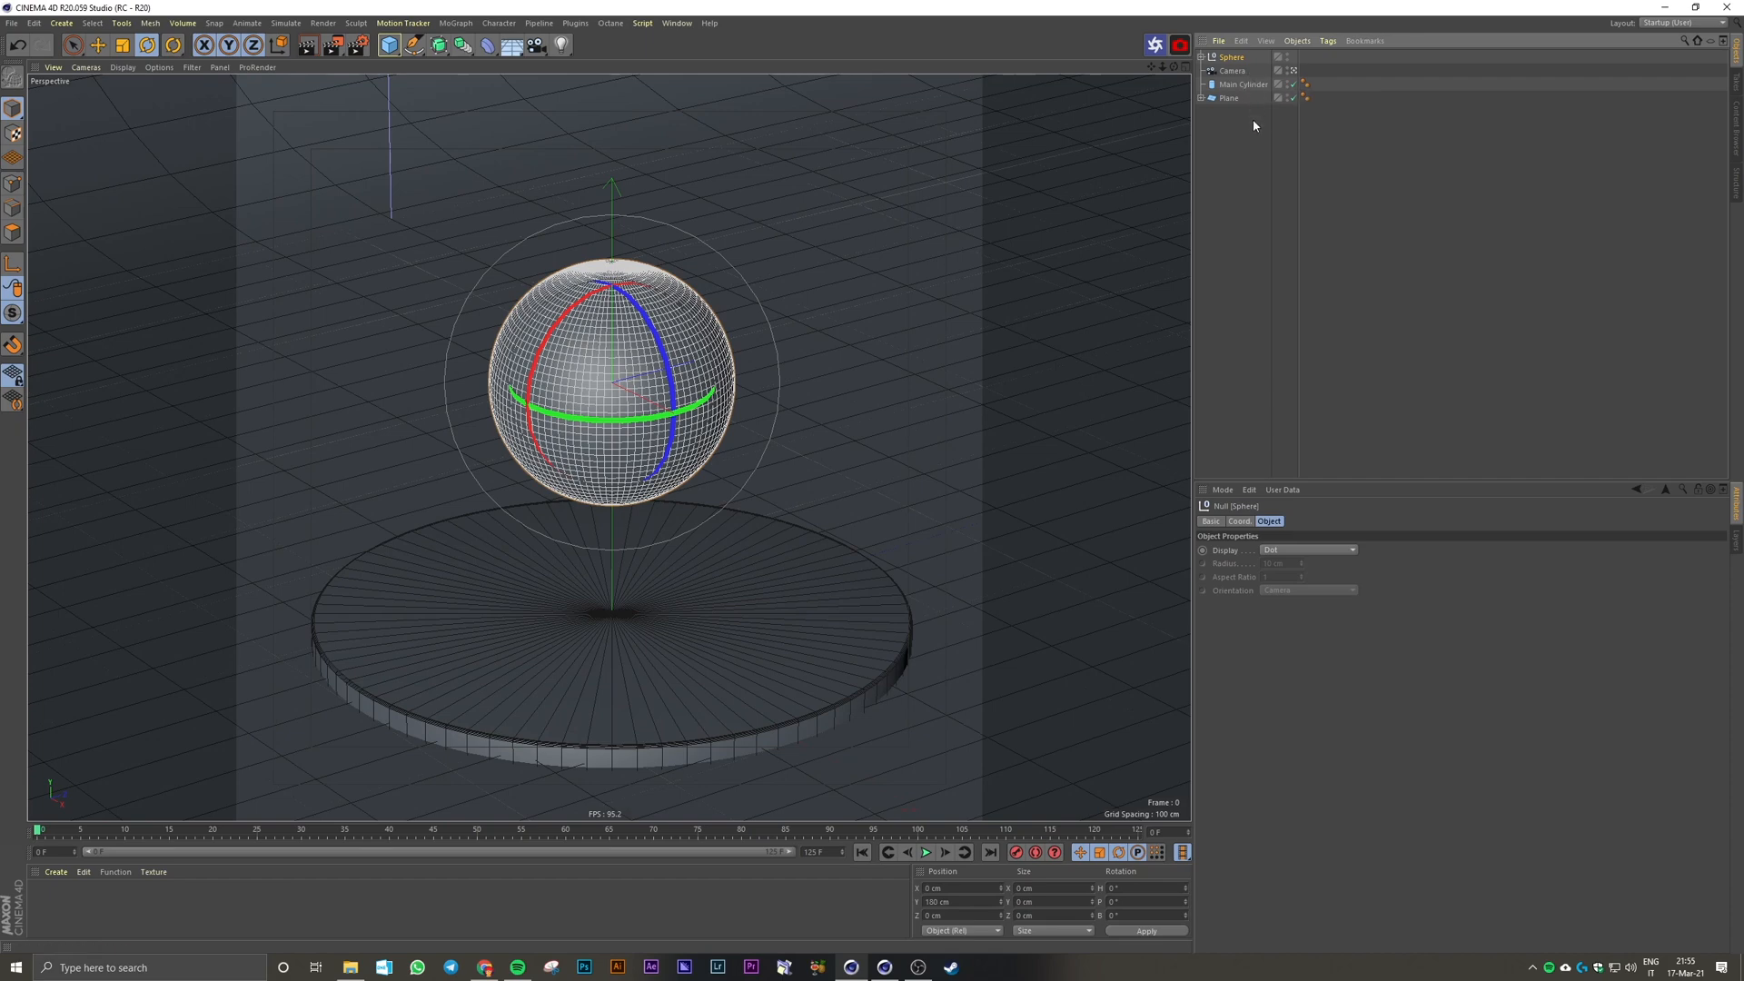
Step: Undo the grouping of the two hemispheres and clear the selection
{"action": "key", "text": "ctrl+z"}
{"action": "key", "text": "ctrl+z"}
{"action": "left_click", "coordinate": [1250, 157]}
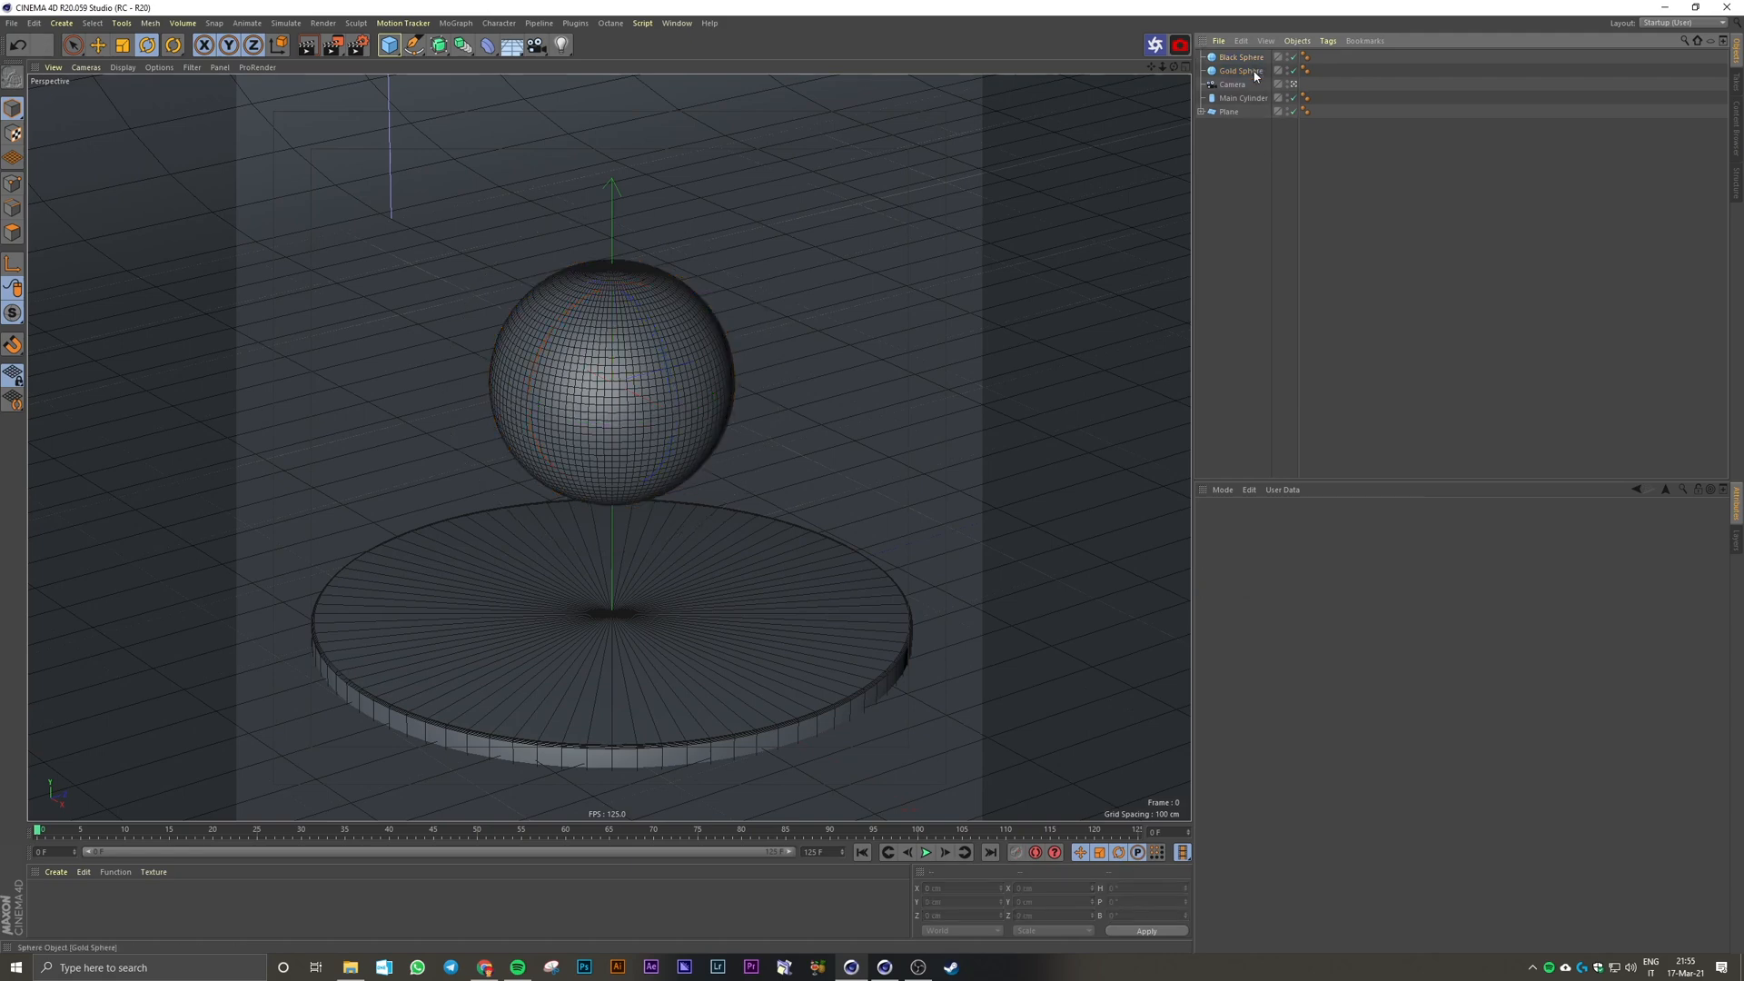
Step: Create a Connect object as parent of the Gold Sphere, and place the Black Sphere inside it as well
{"action": "left_click", "coordinate": [1253, 72]}
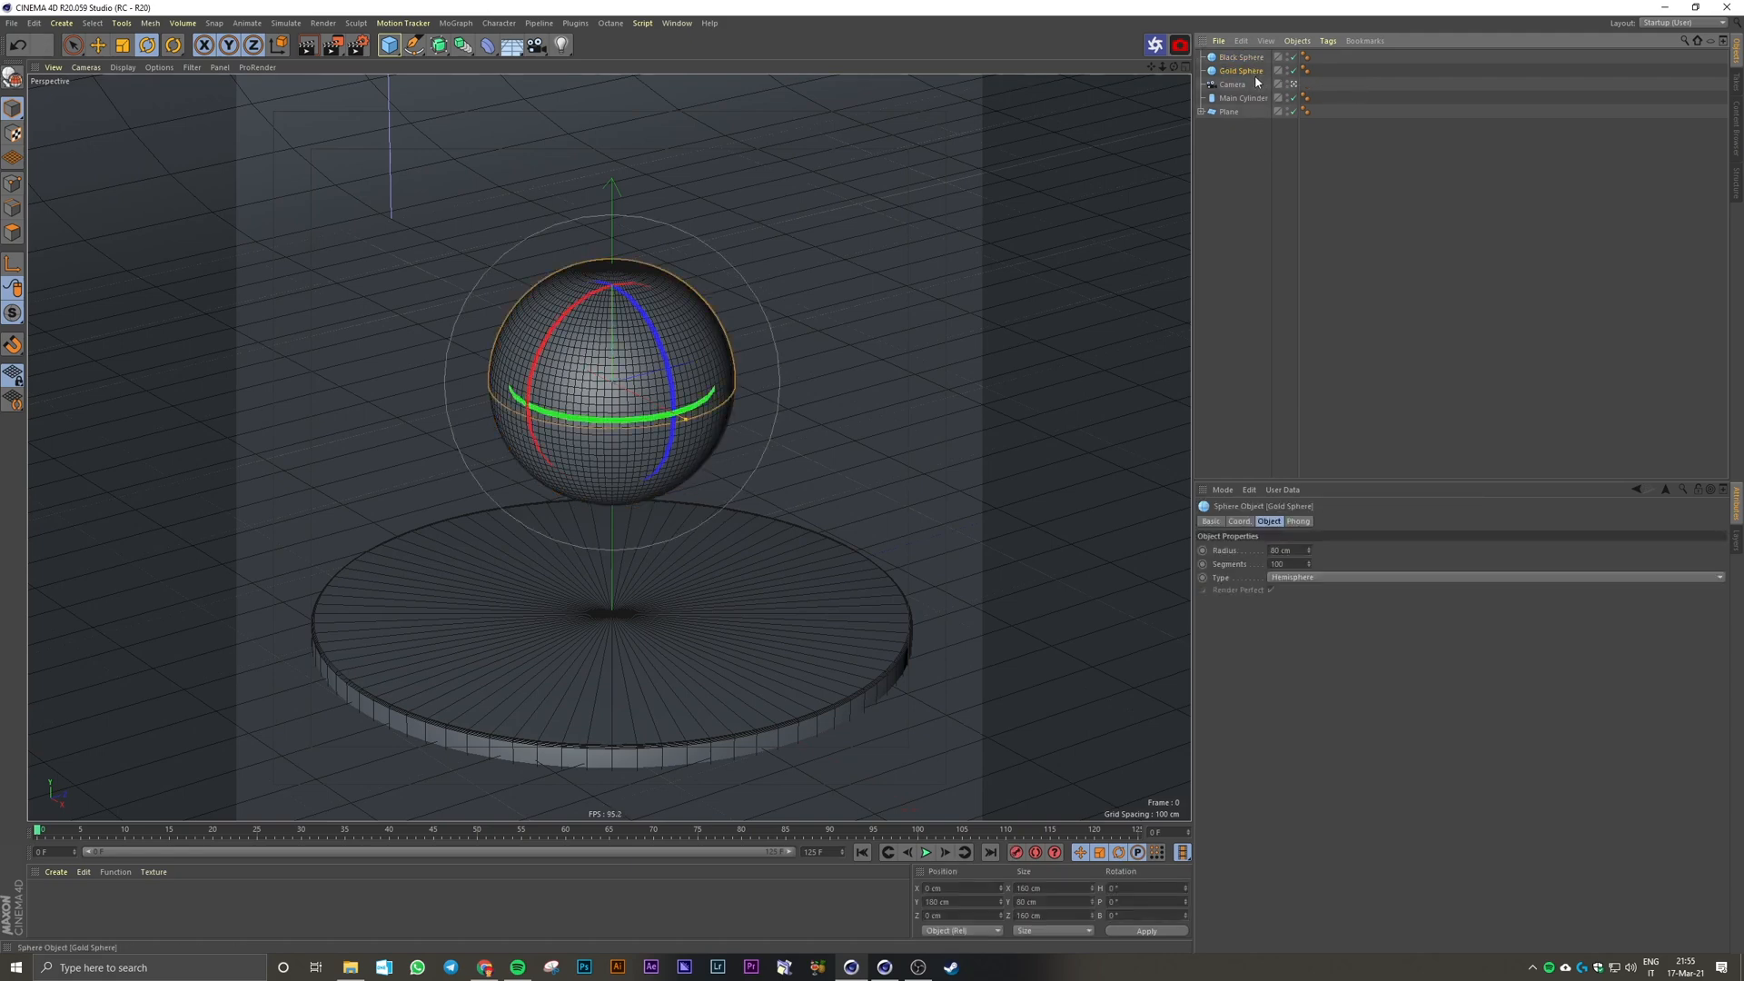
{"action": "left_click", "coordinate": [463, 46]}
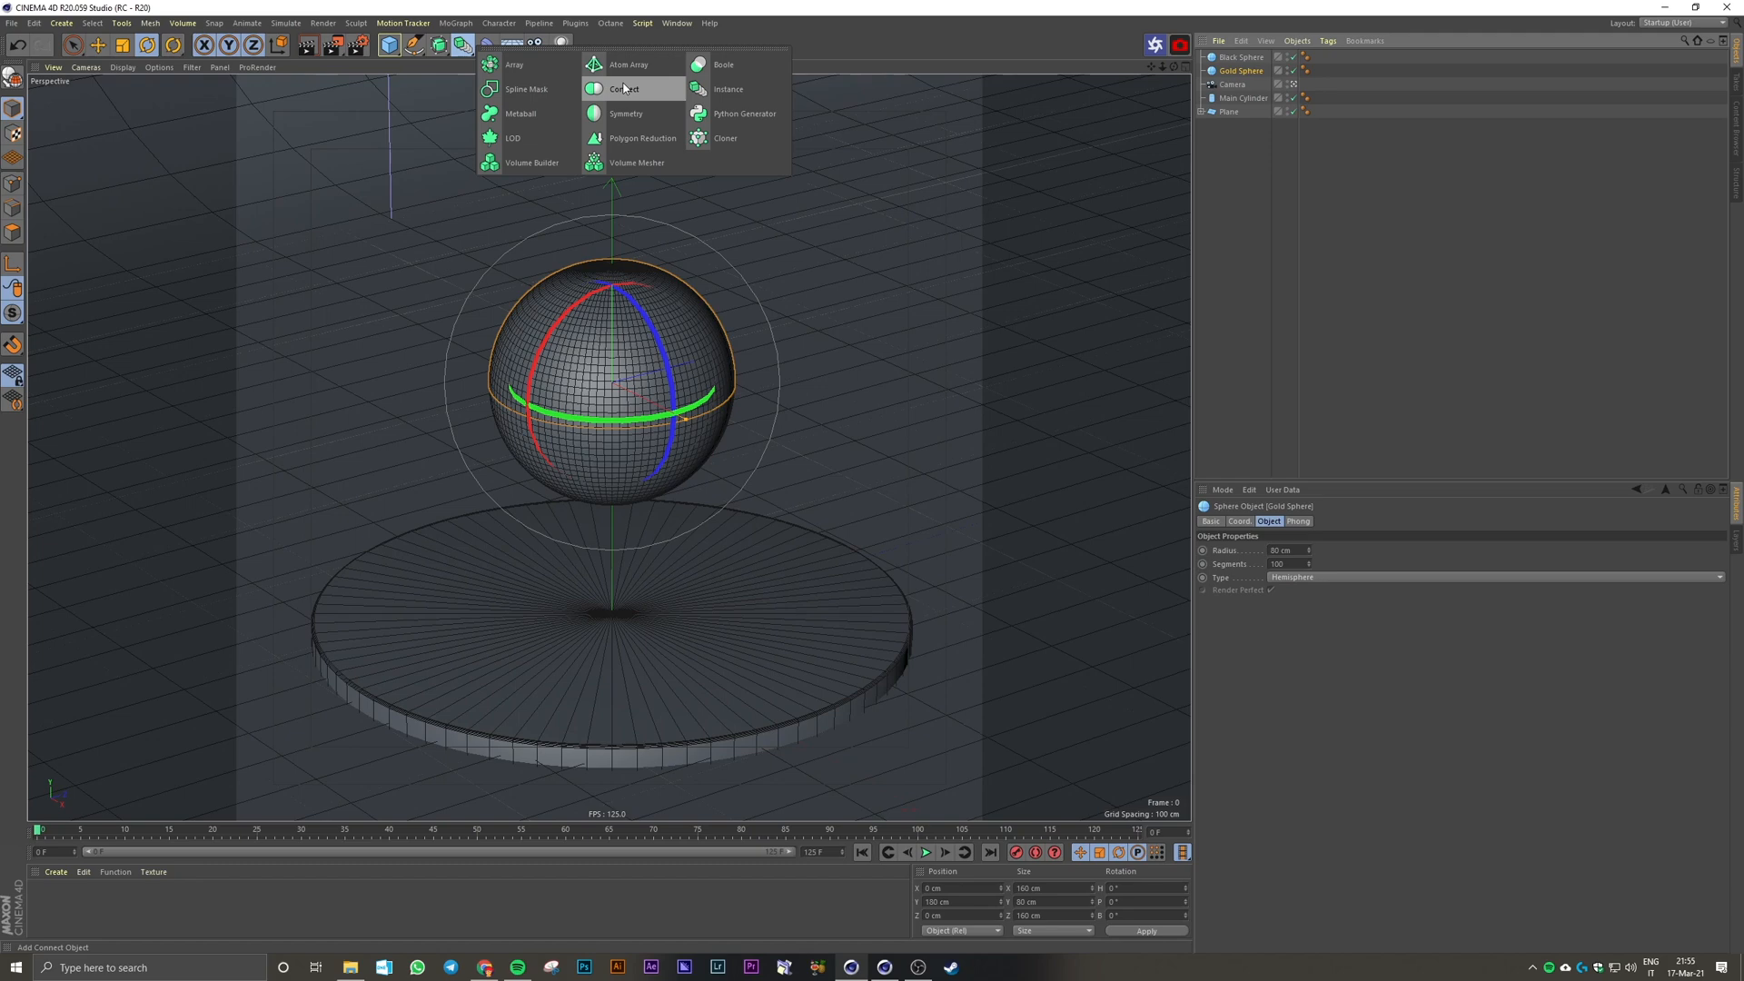
{"action": "left_click", "coordinate": [624, 88], "text": "alt"}
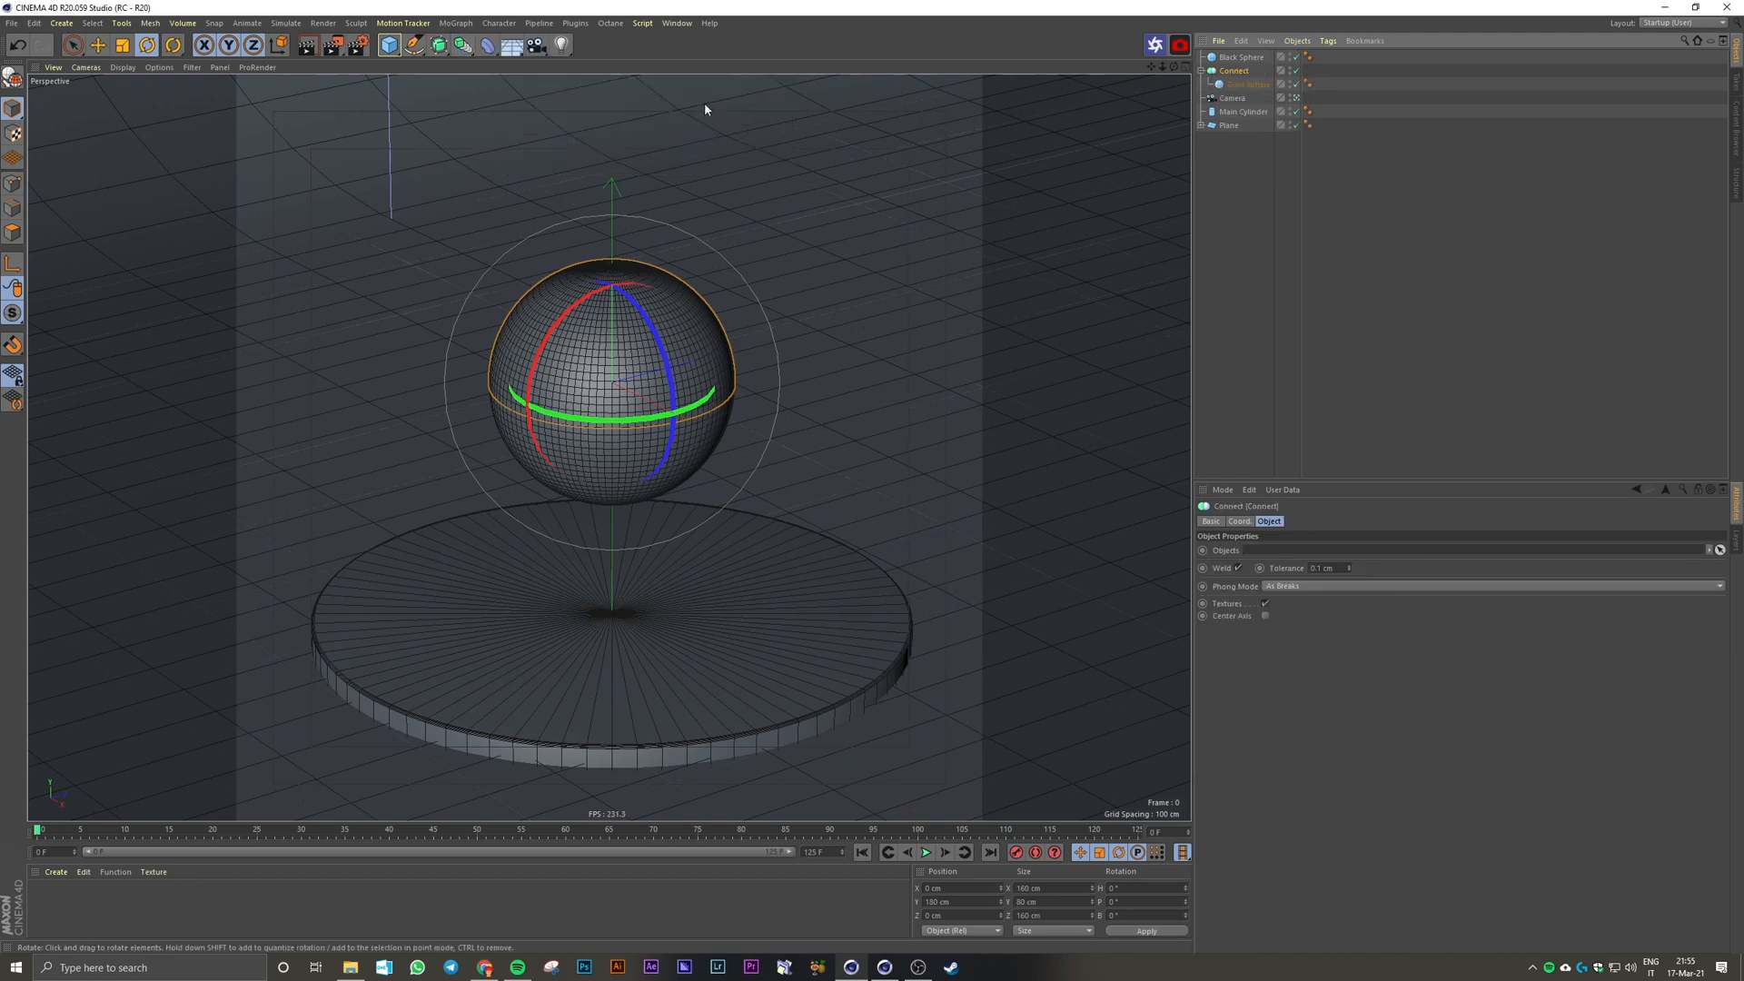
{"action": "left_click_drag", "start_coordinate": [1256, 69], "coordinate": [1253, 72]}
{"action": "left_click", "coordinate": [1235, 58]}
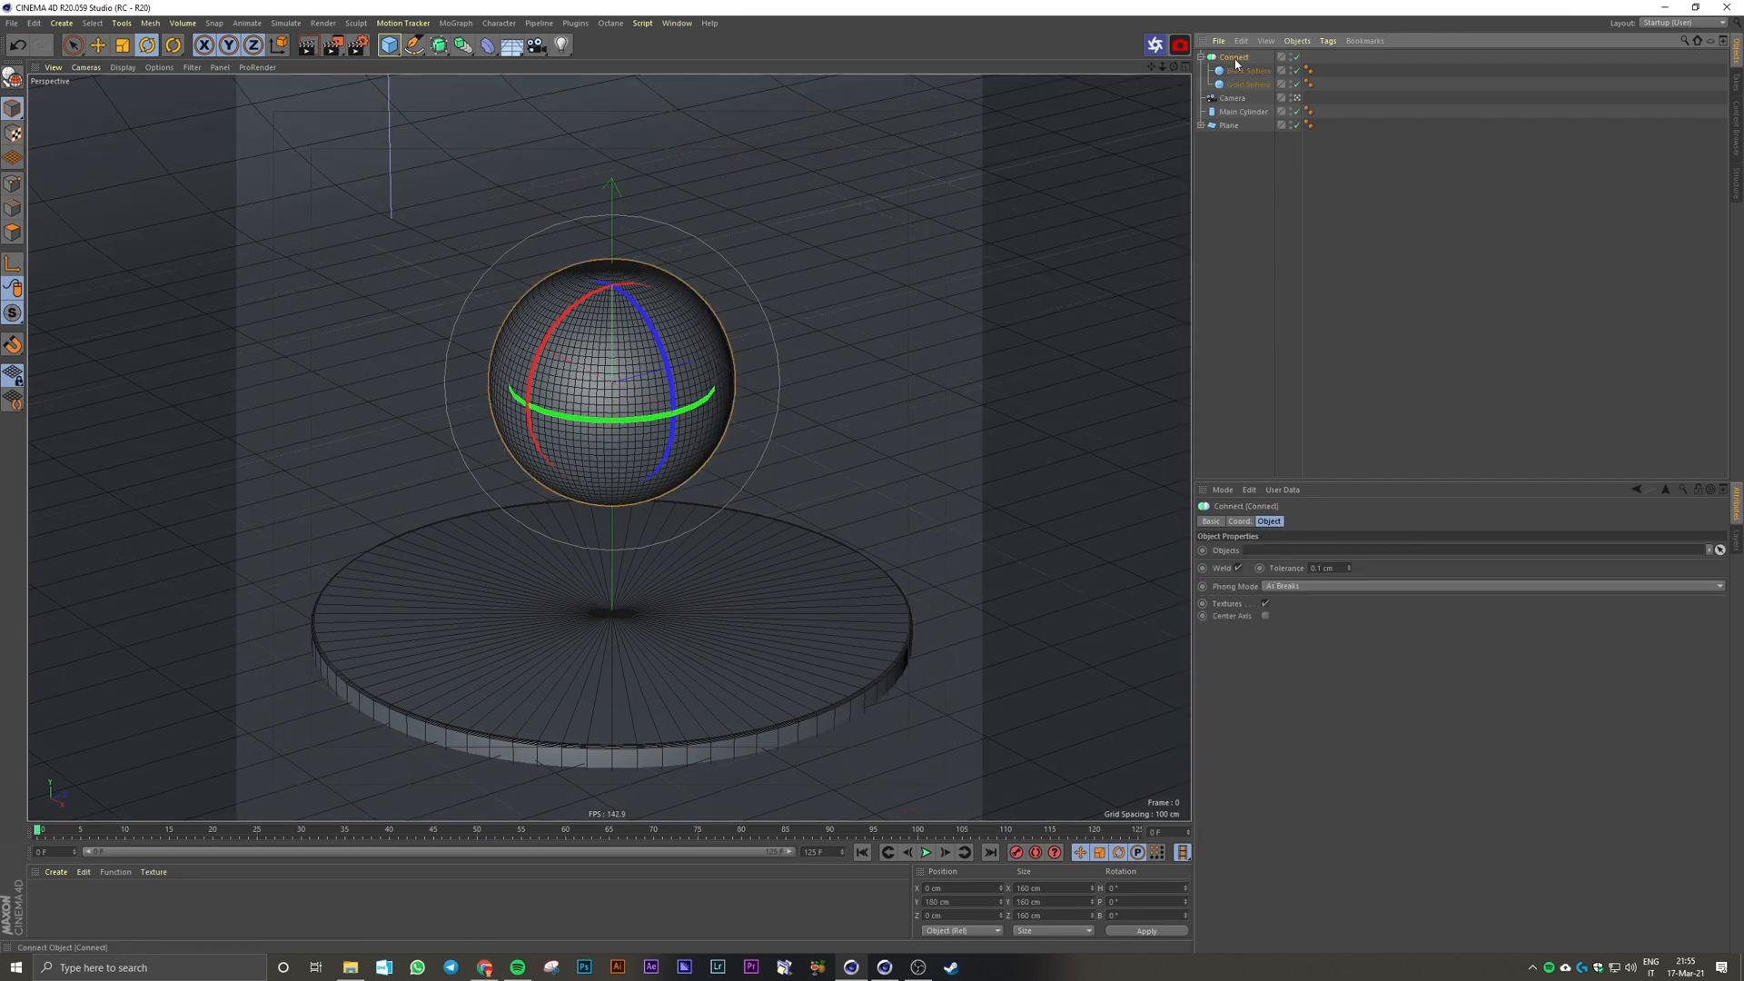
Step: Rename the Connect object as Complete Sphere and clear the selection
{"action": "double_click", "coordinate": [1235, 57]}
{"action": "type", "text": "M"}
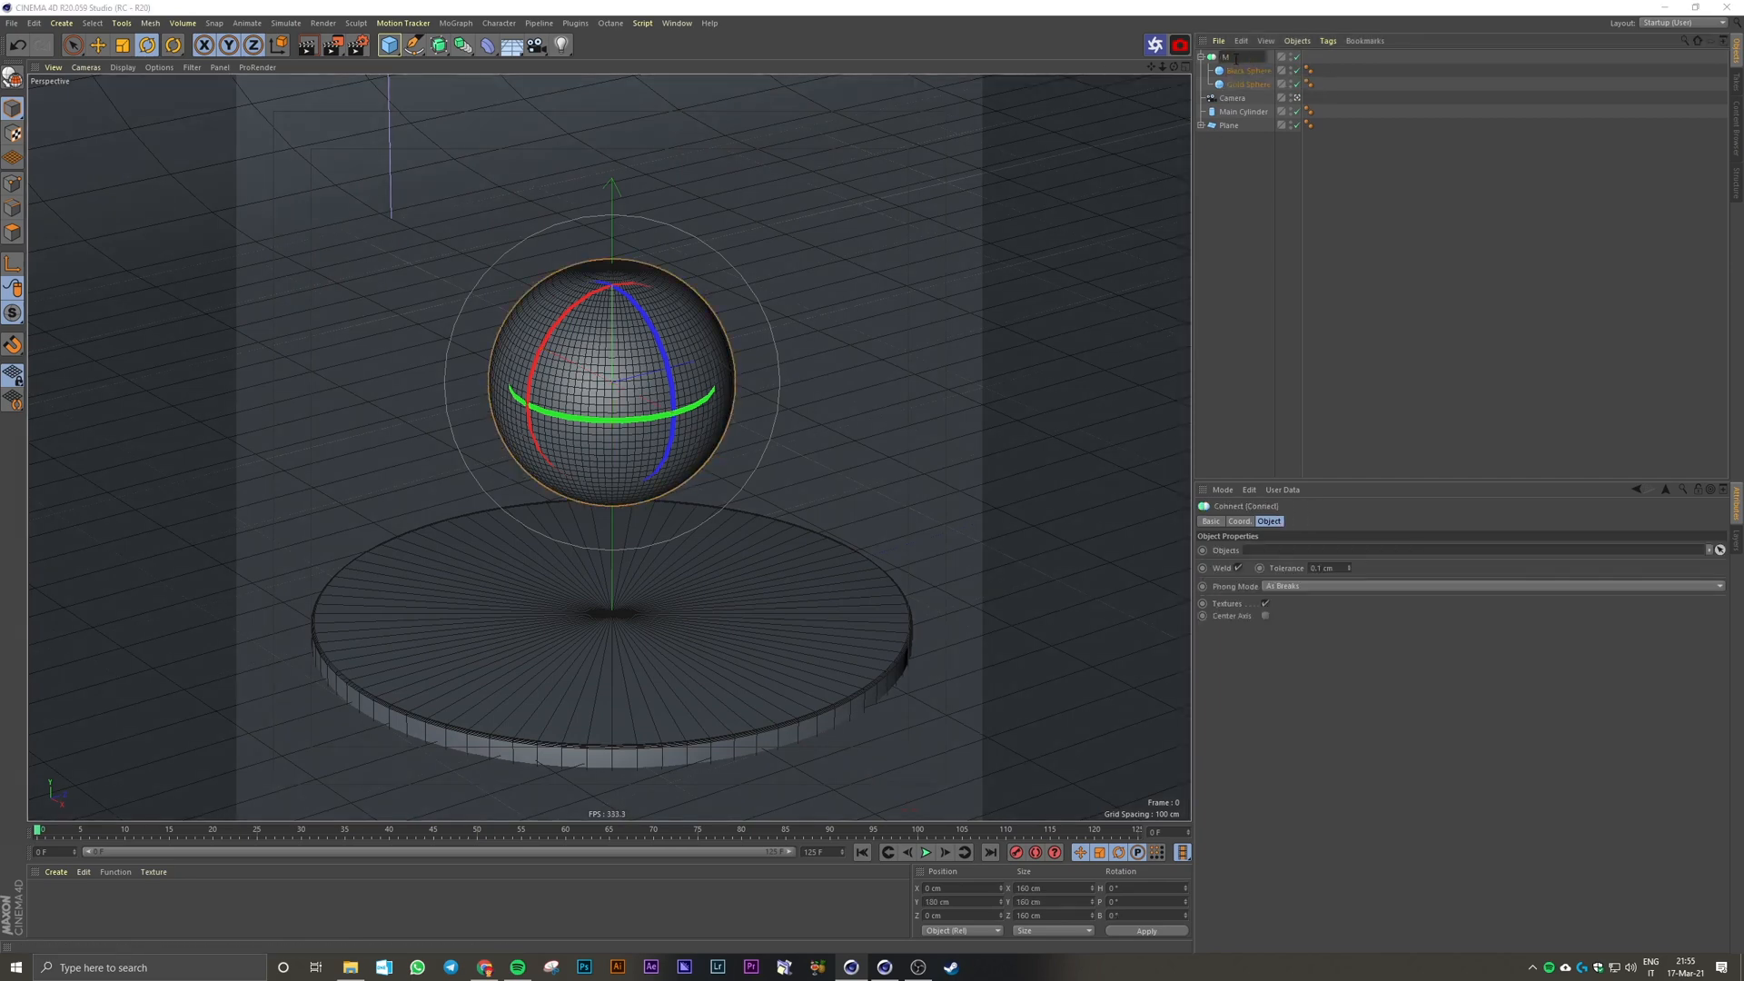
{"action": "type", "text": "omplete Sphere"}
{"action": "key", "text": "Return"}
{"action": "left_click", "coordinate": [1272, 227]}
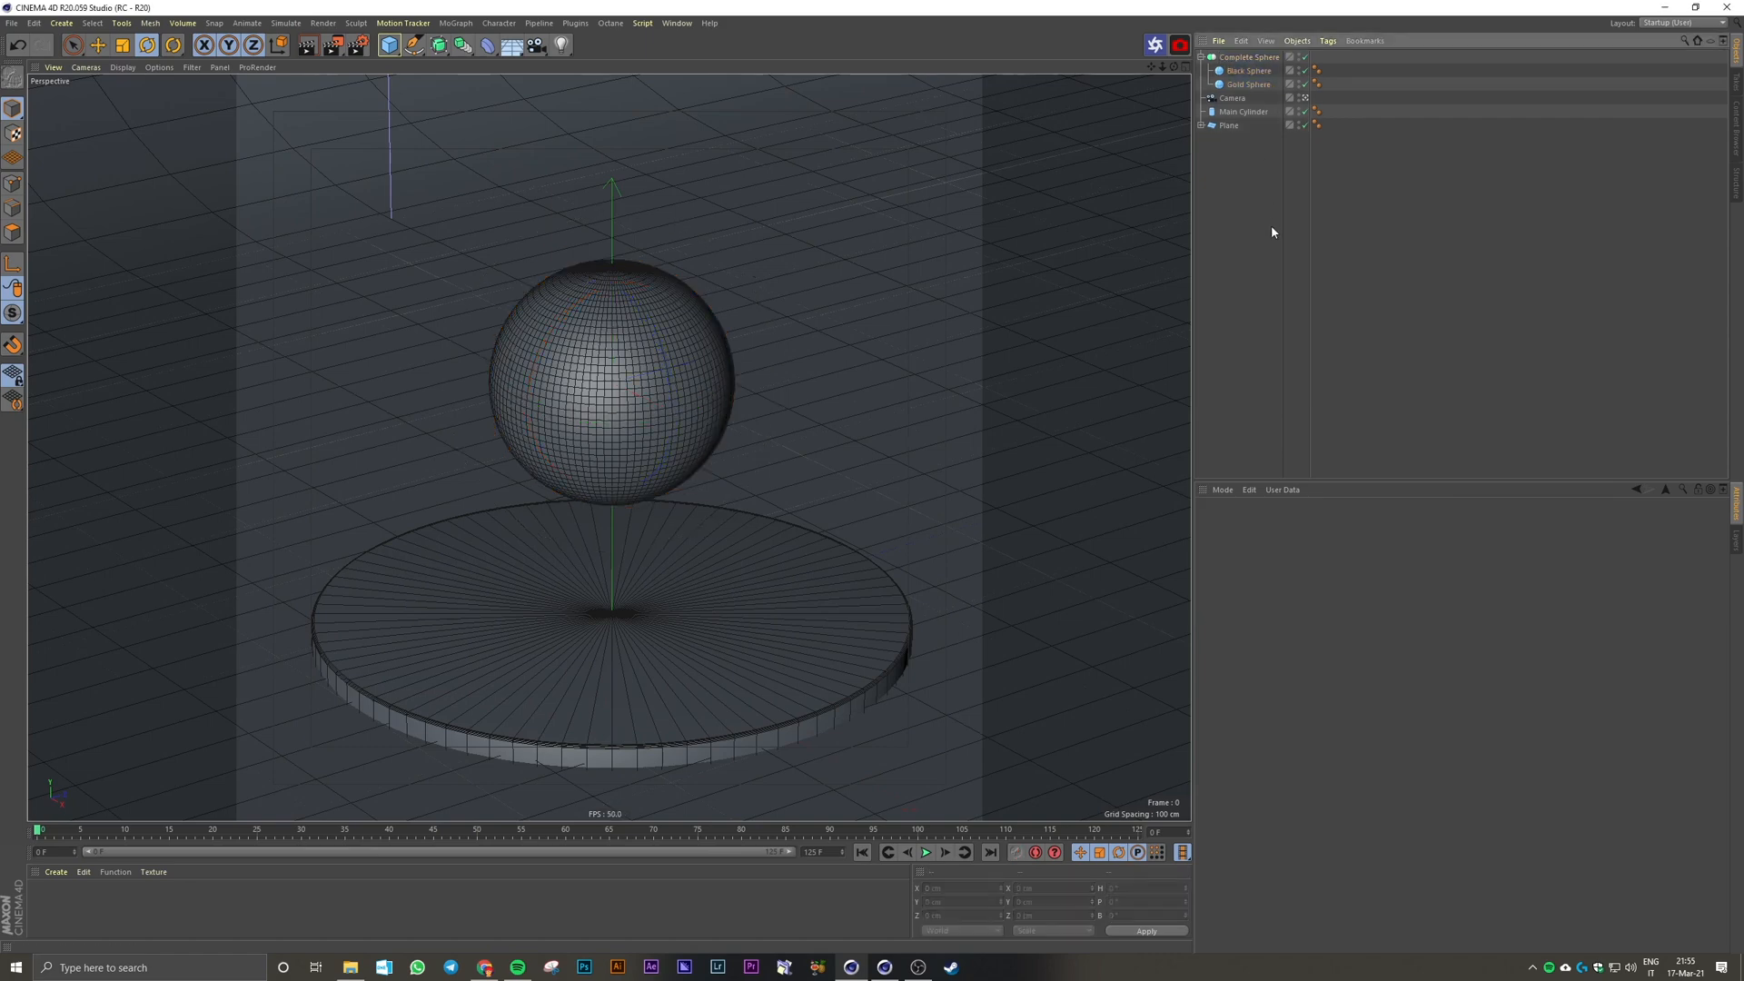
Step: Create a material named Gold Placeholder with a yellow colour of hue 56° and saturation 85%
{"action": "double_click", "coordinate": [64, 895]}
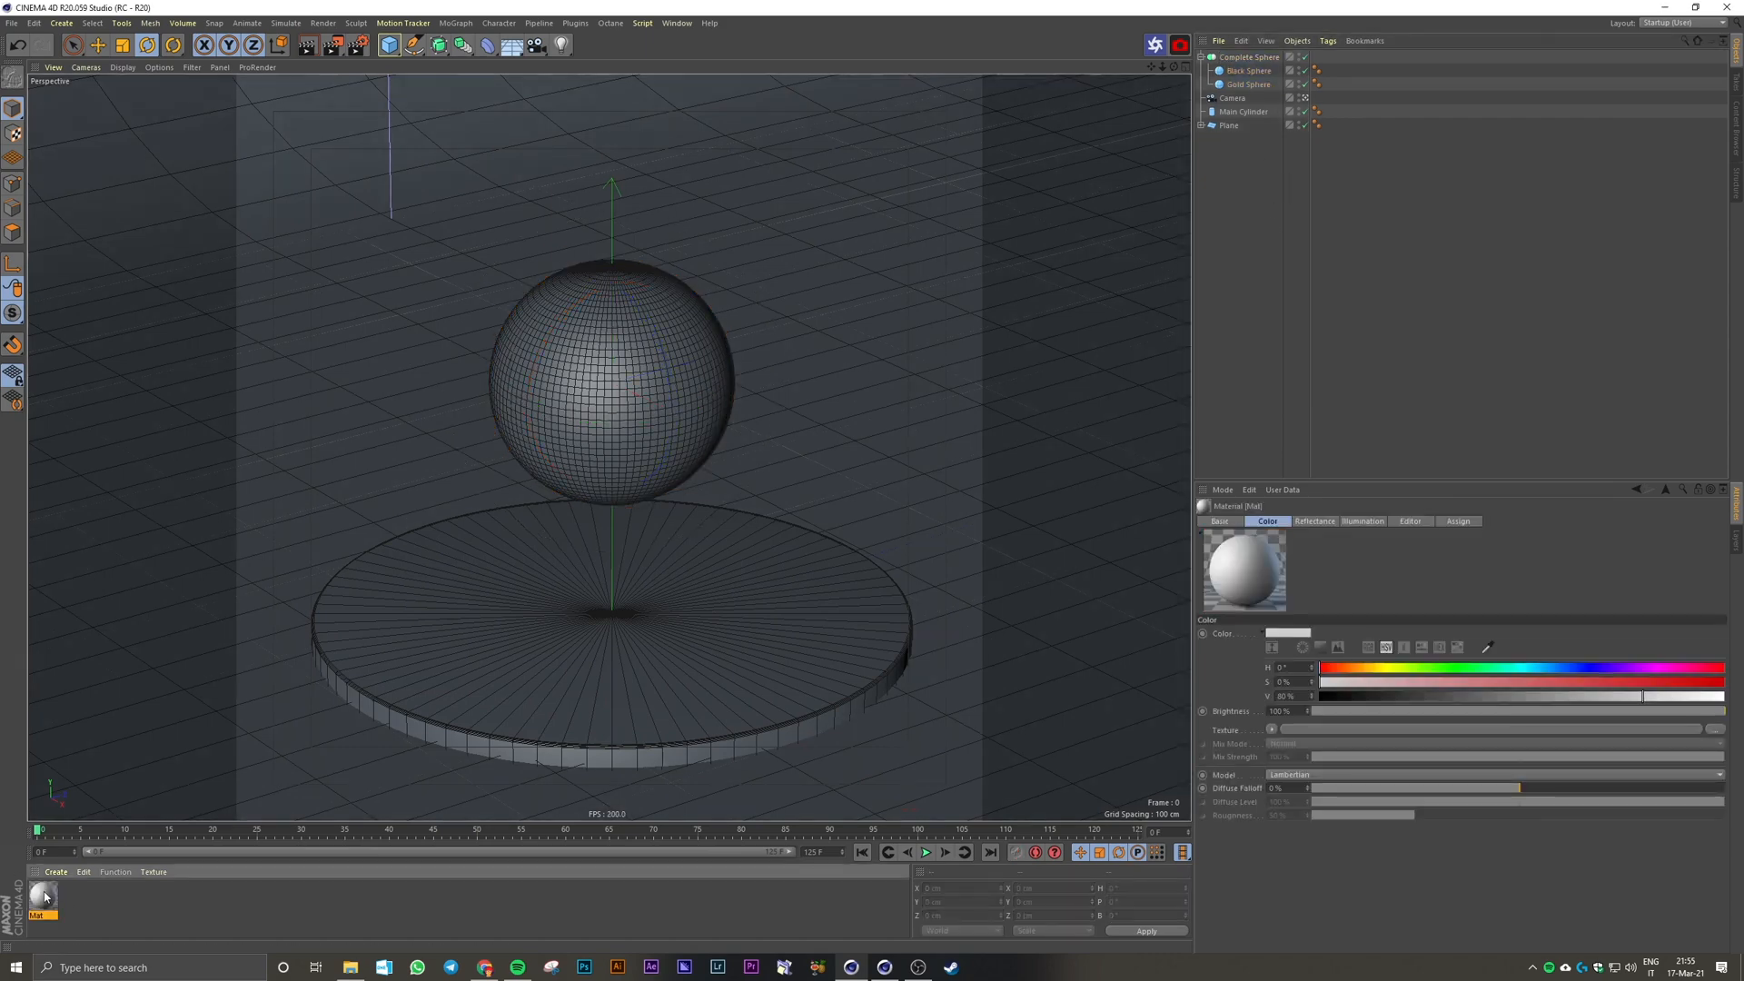
{"action": "double_click", "coordinate": [44, 895]}
{"action": "type", "text": "Gold Placeh"}
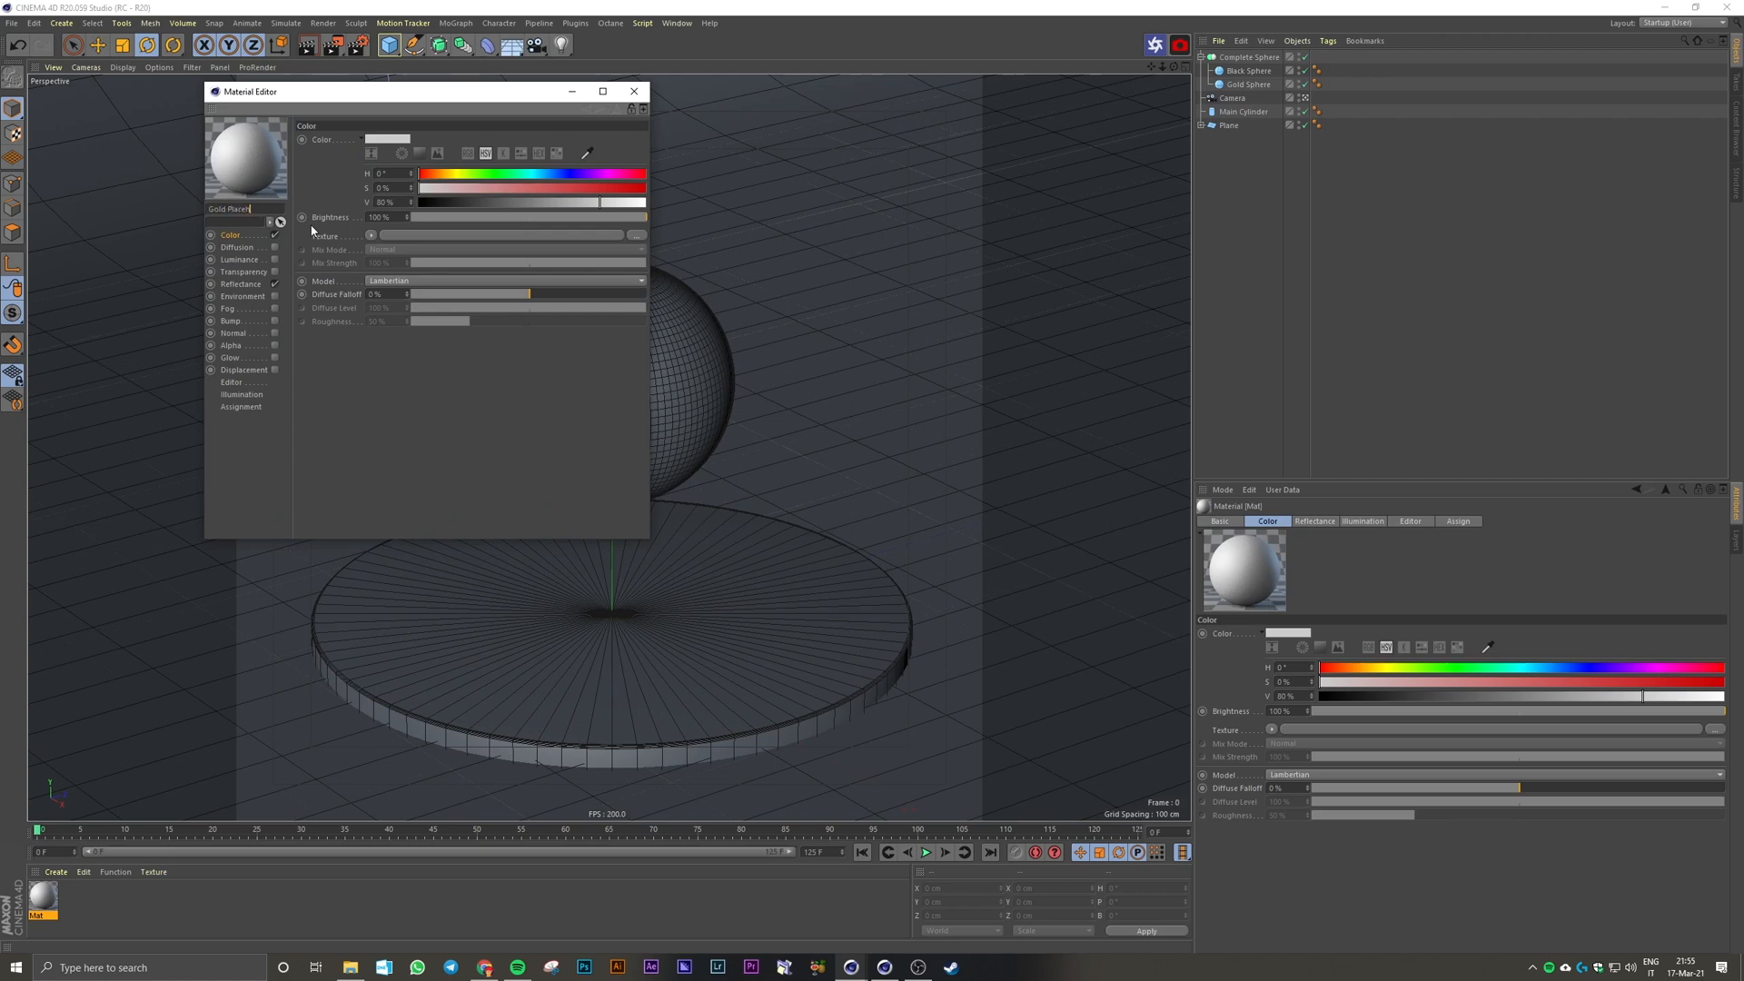
{"action": "type", "text": "older"}
{"action": "key", "text": "Return"}
{"action": "left_click", "coordinate": [456, 173]}
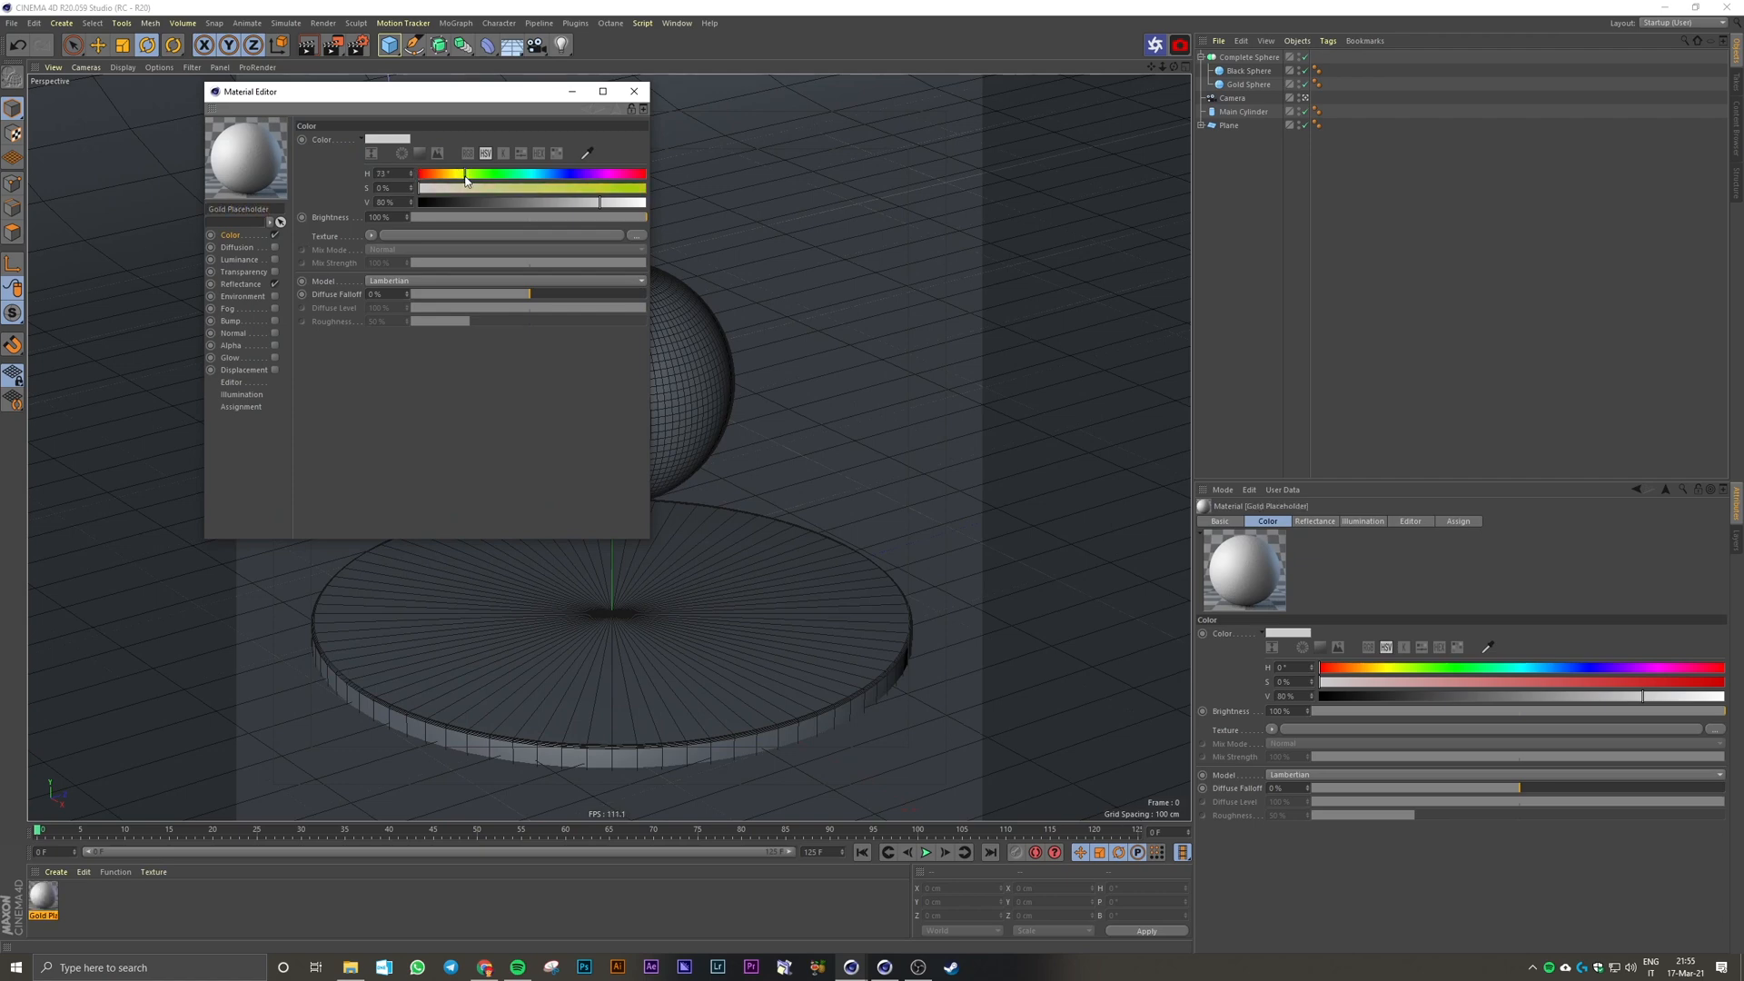
{"action": "left_click", "coordinate": [612, 188]}
{"action": "left_click", "coordinate": [635, 91]}
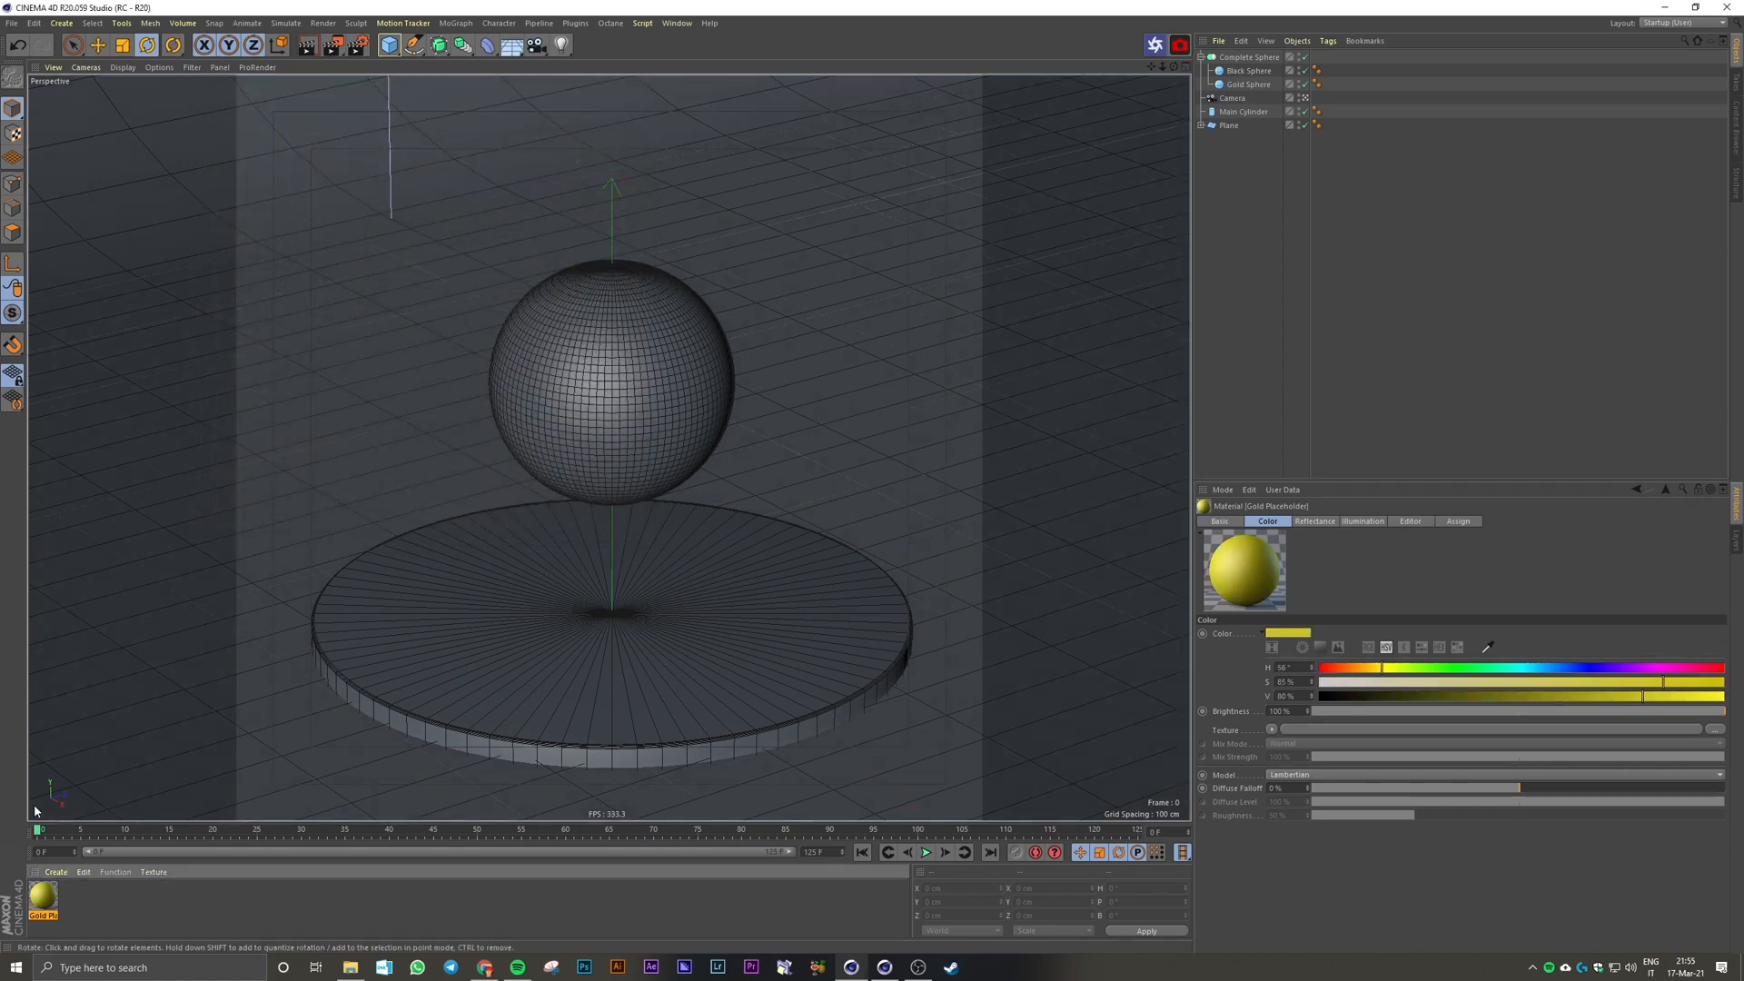
Step: Duplicate the gold material, name the copy Black Placeholder, and set its colour to 0% saturation and 20% value
{"action": "key", "text": "ctrl+c"}
{"action": "key", "text": "ctrl+v"}
{"action": "double_click", "coordinate": [43, 897]}
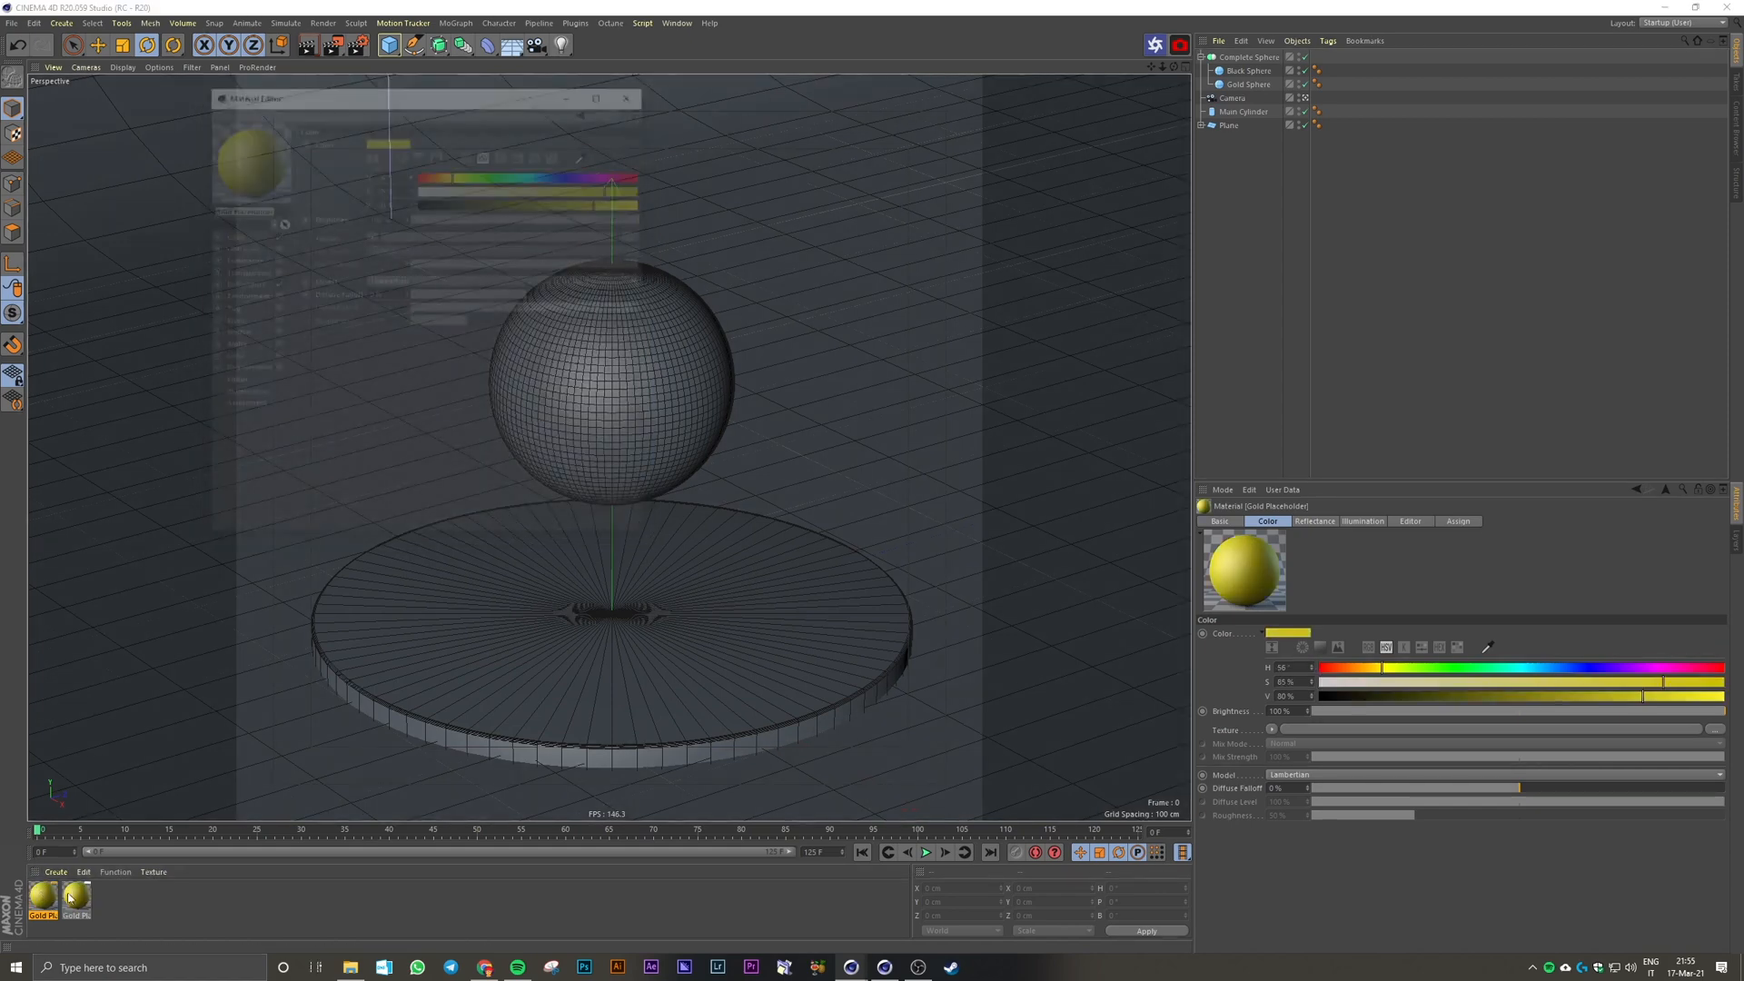
{"action": "type", "text": "Black"}
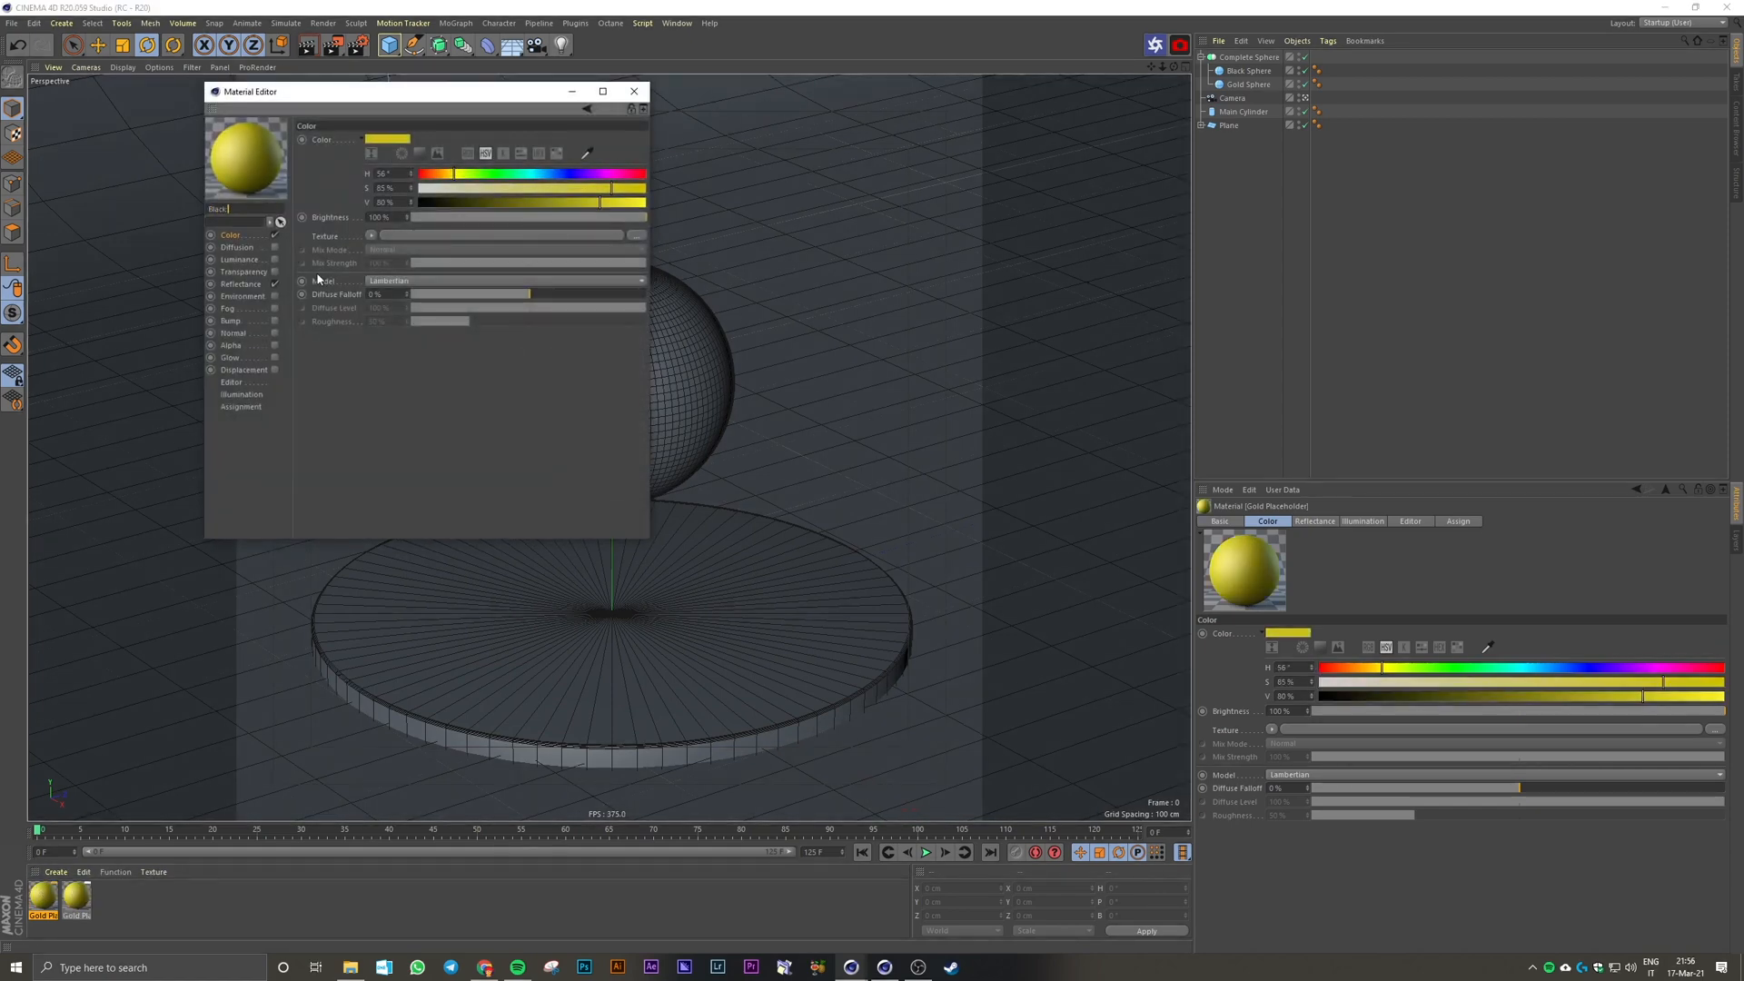
{"action": "type", "text": " Placeholder"}
{"action": "key", "text": "Return"}
{"action": "key", "text": "Return"}
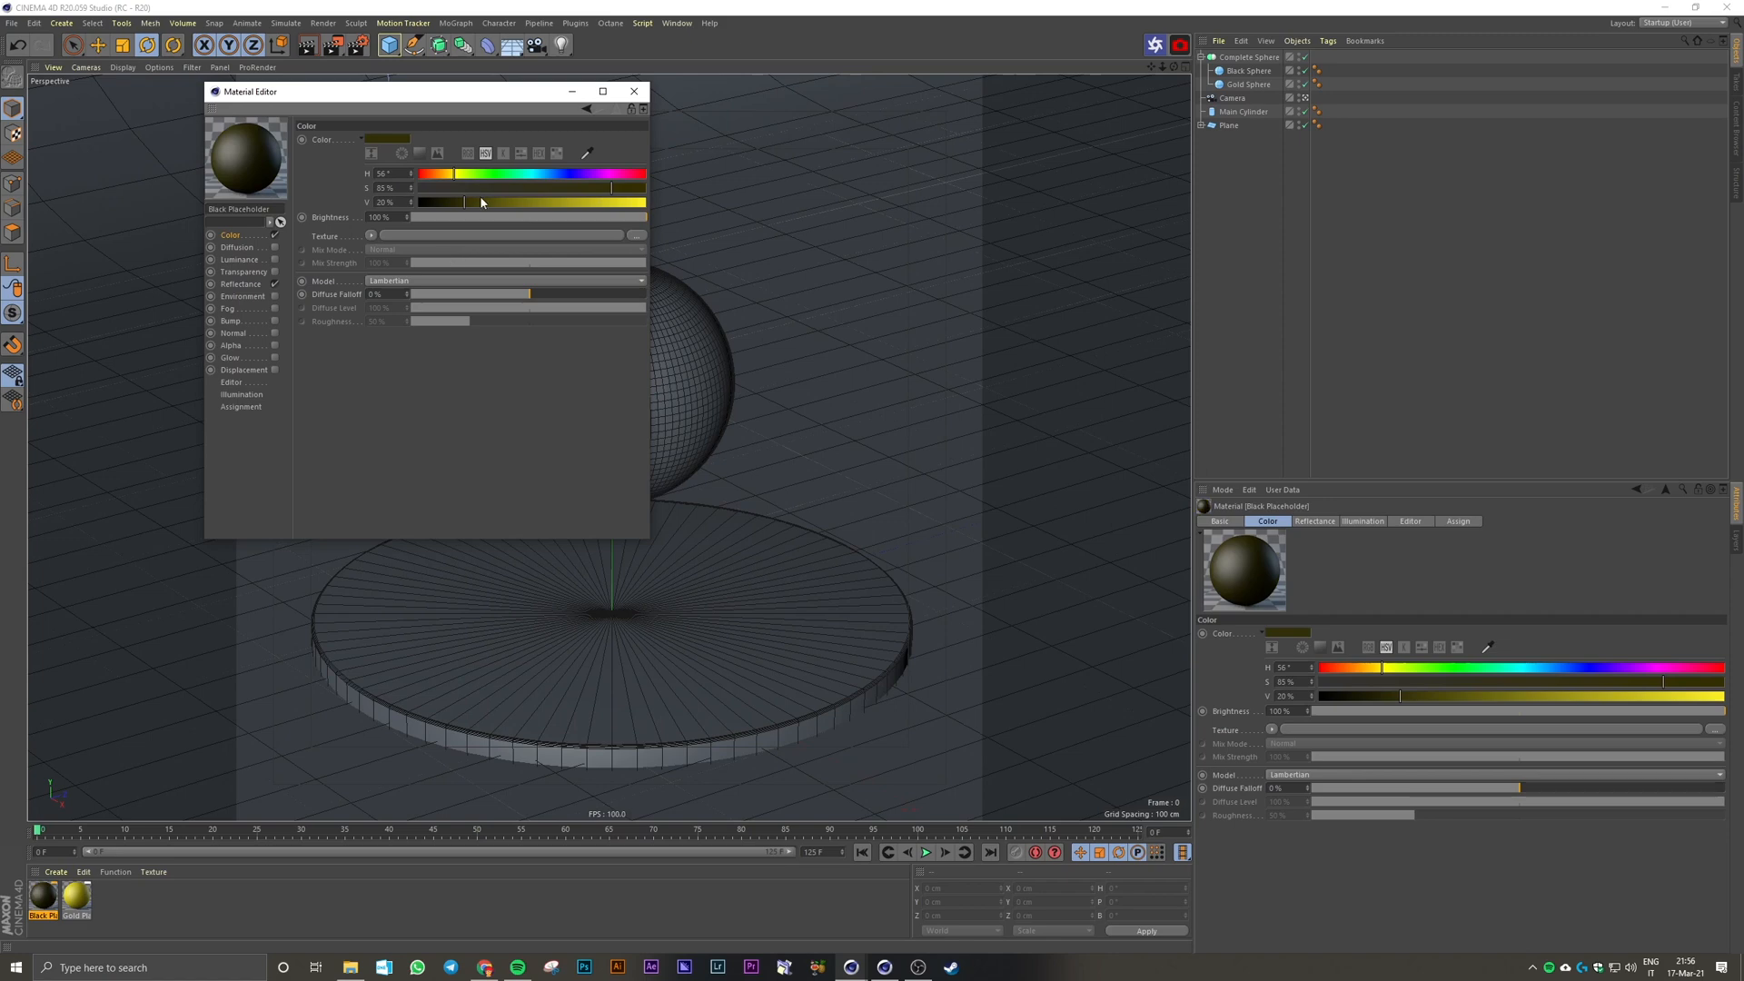
{"action": "left_click", "coordinate": [634, 92]}
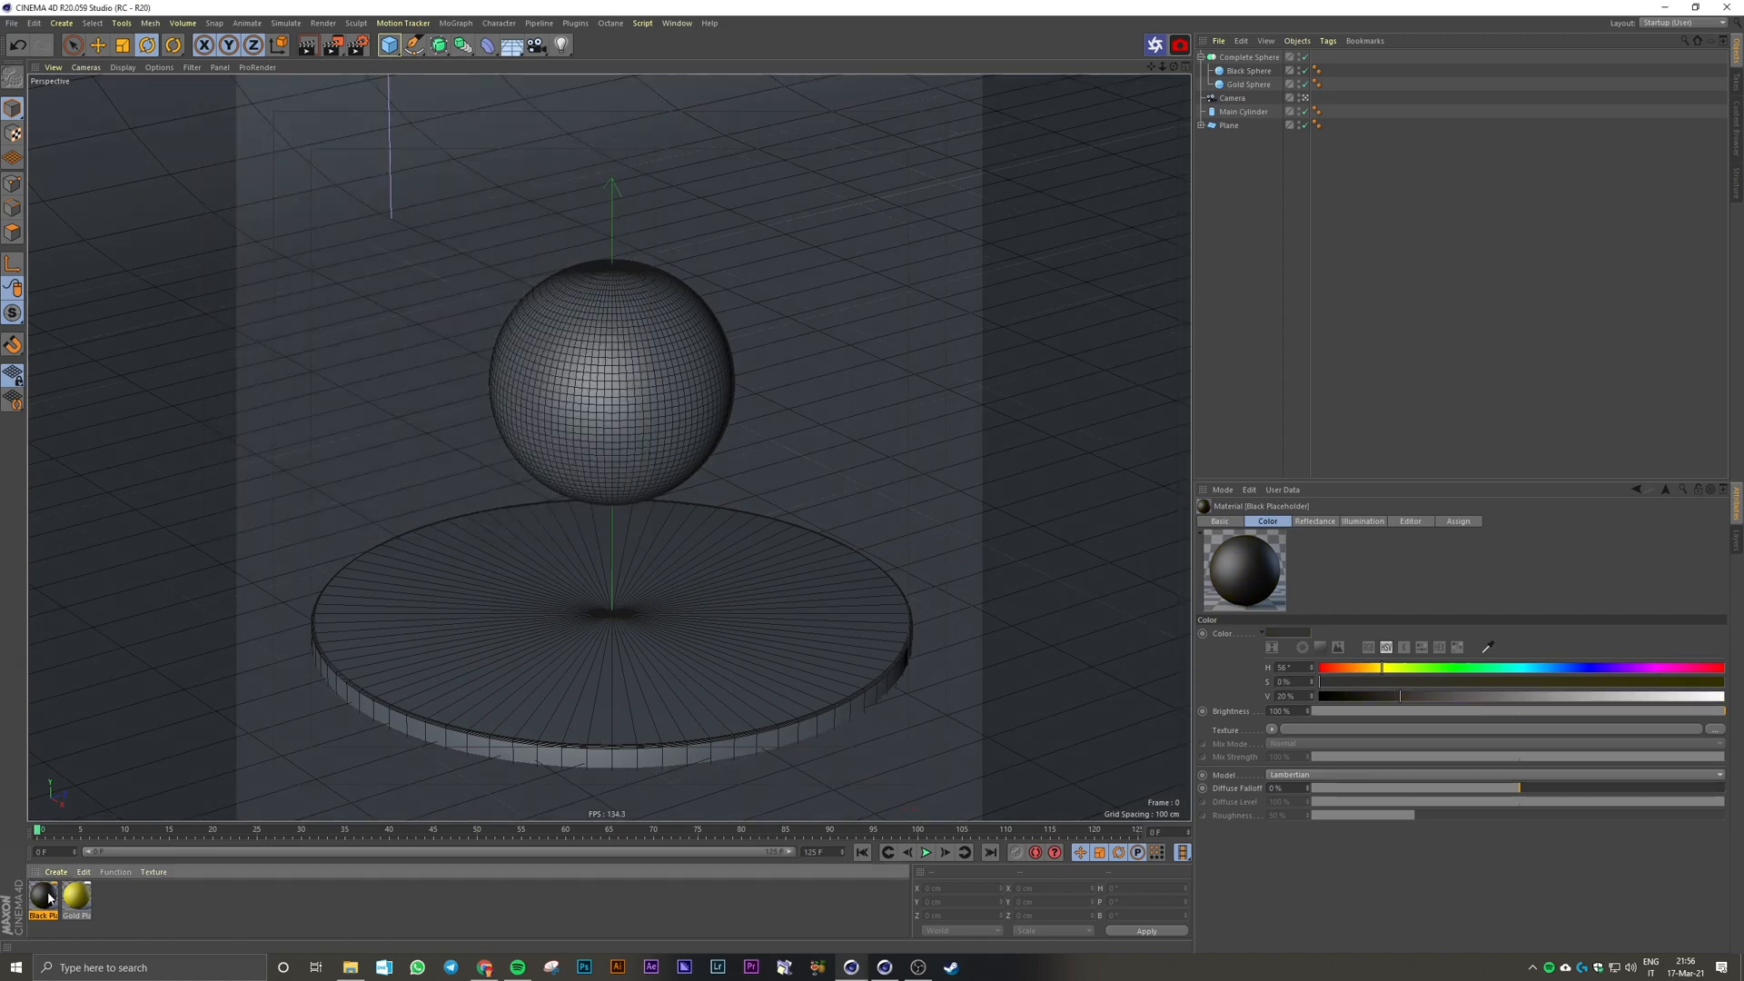
Step: Assign Black Placeholder to the Black Sphere and Gold Placeholder to the Gold Sphere, and clear the selection
{"action": "left_click_drag", "start_coordinate": [44, 893], "coordinate": [1261, 72]}
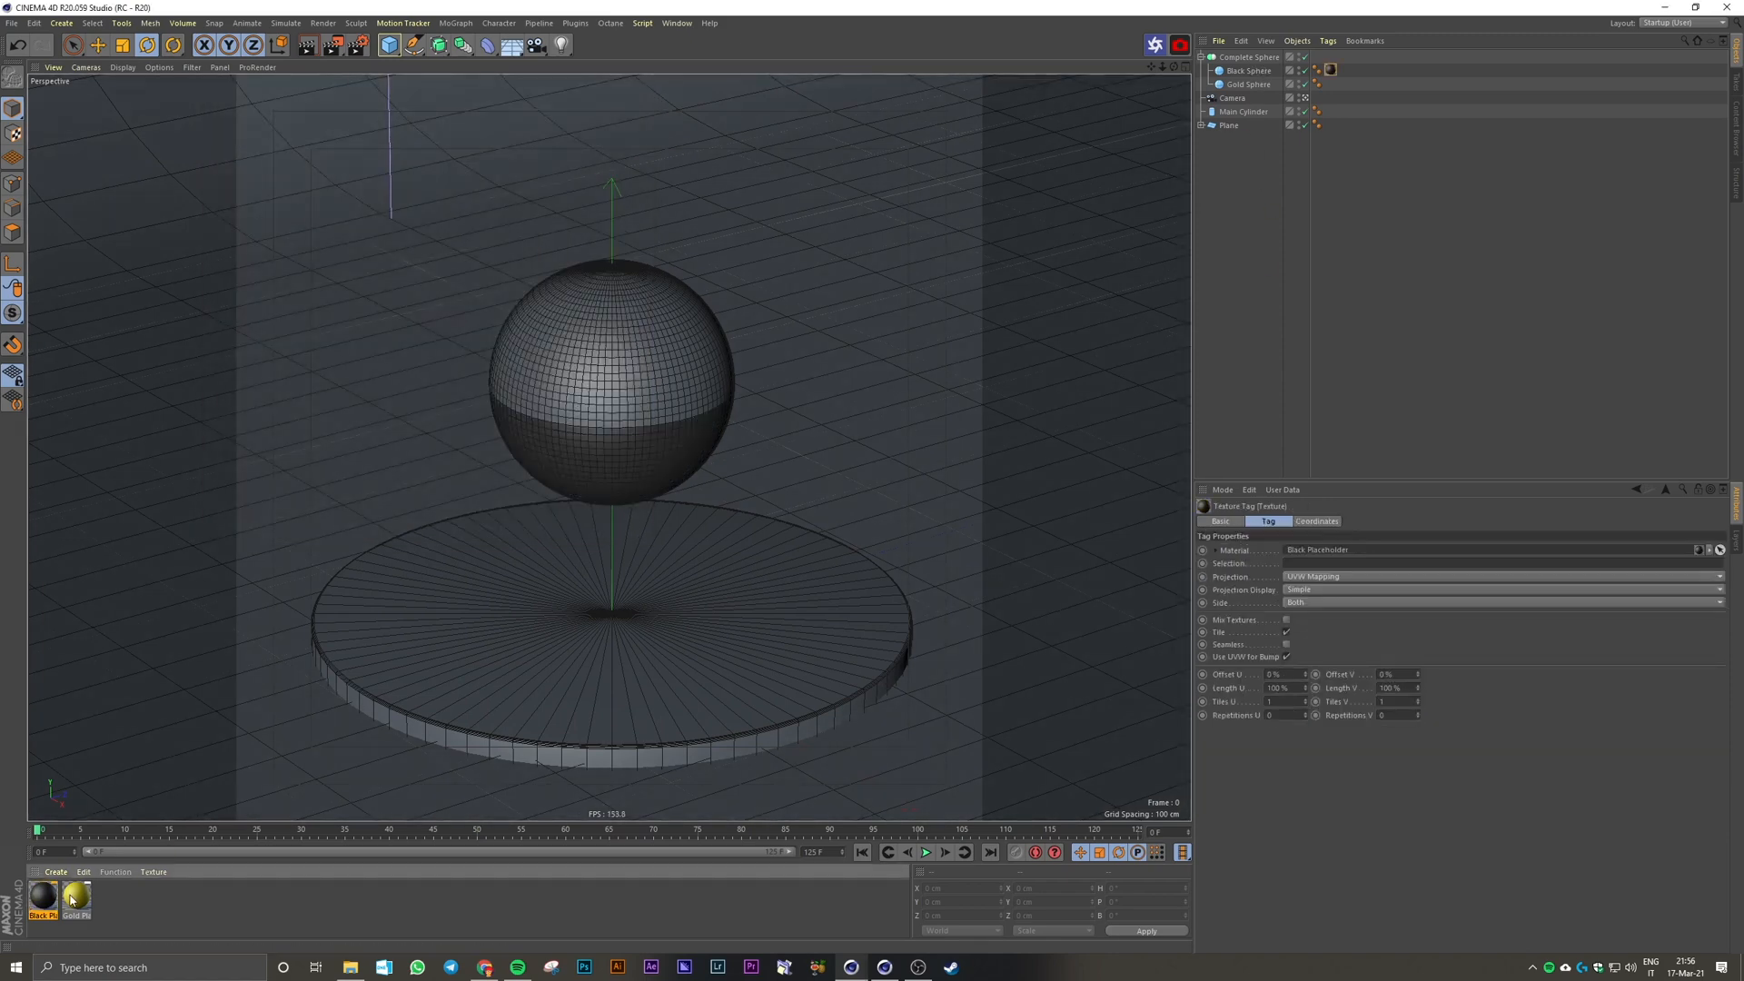
{"action": "left_click_drag", "start_coordinate": [73, 900], "coordinate": [1249, 84]}
{"action": "left_click", "coordinate": [1301, 243]}
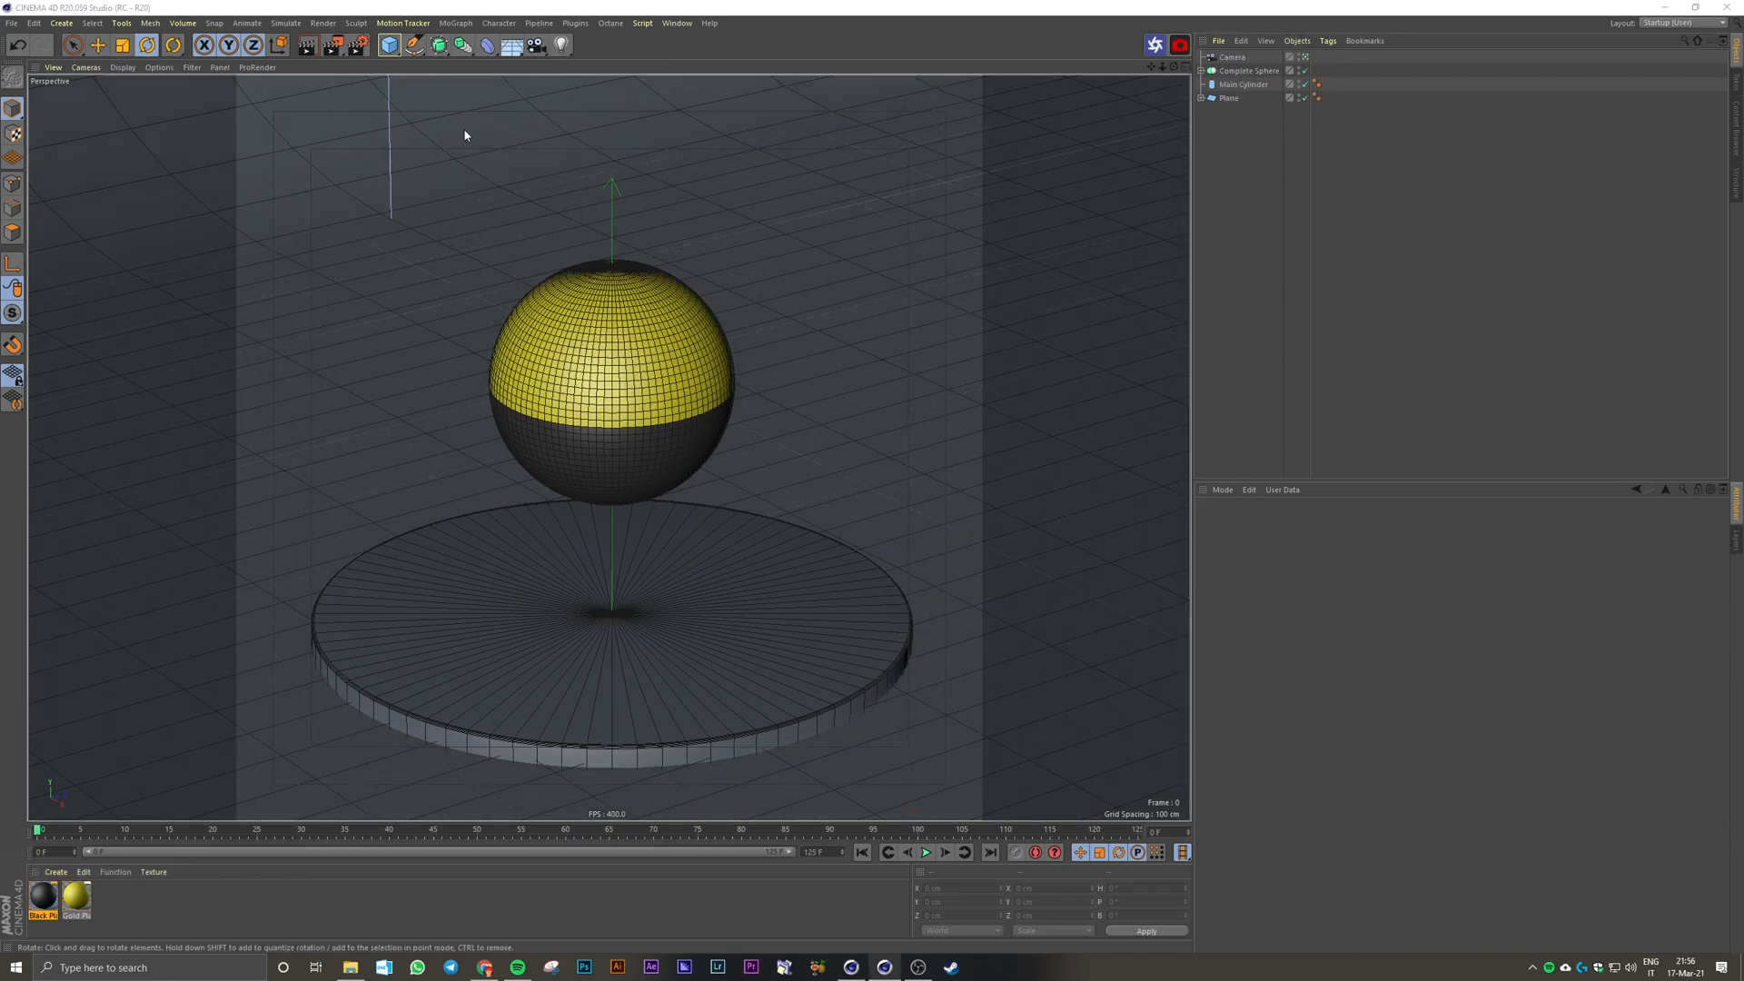
Step: Hide the Complete Sphere and add a Tube about 138 cm in outer radius, 110 cm in inner radius and 42 cm high
{"action": "left_click", "coordinate": [1301, 73]}
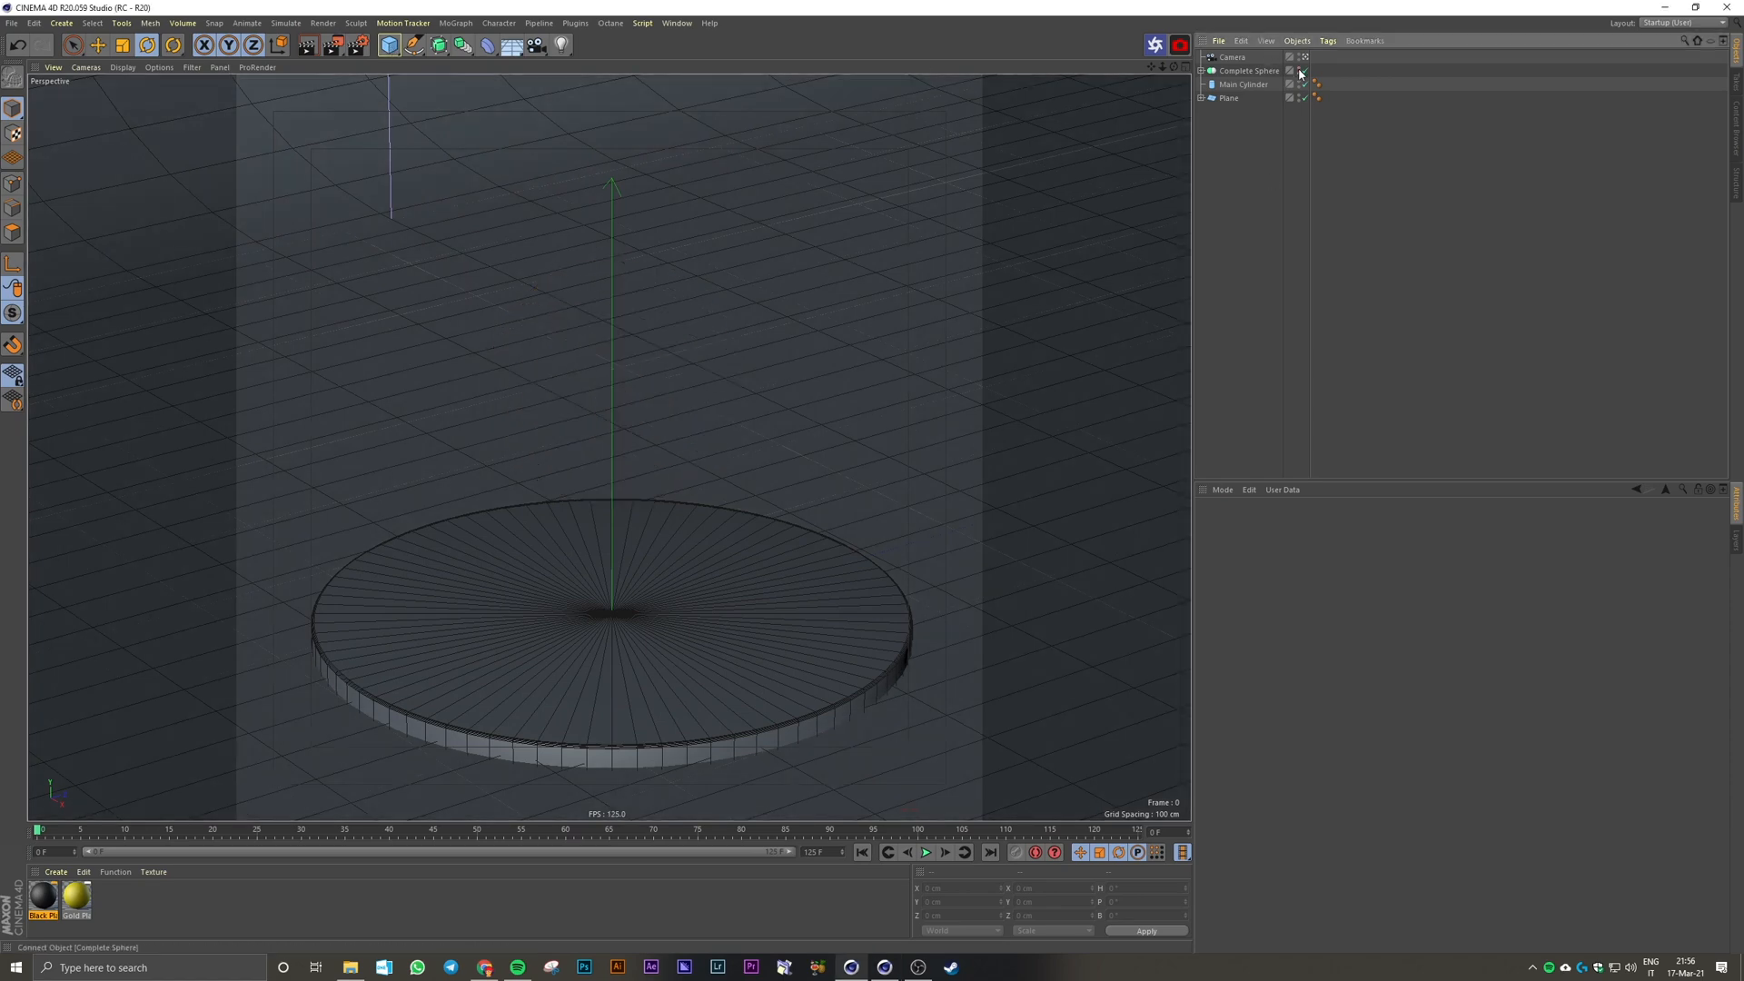
{"action": "left_click", "coordinate": [396, 51]}
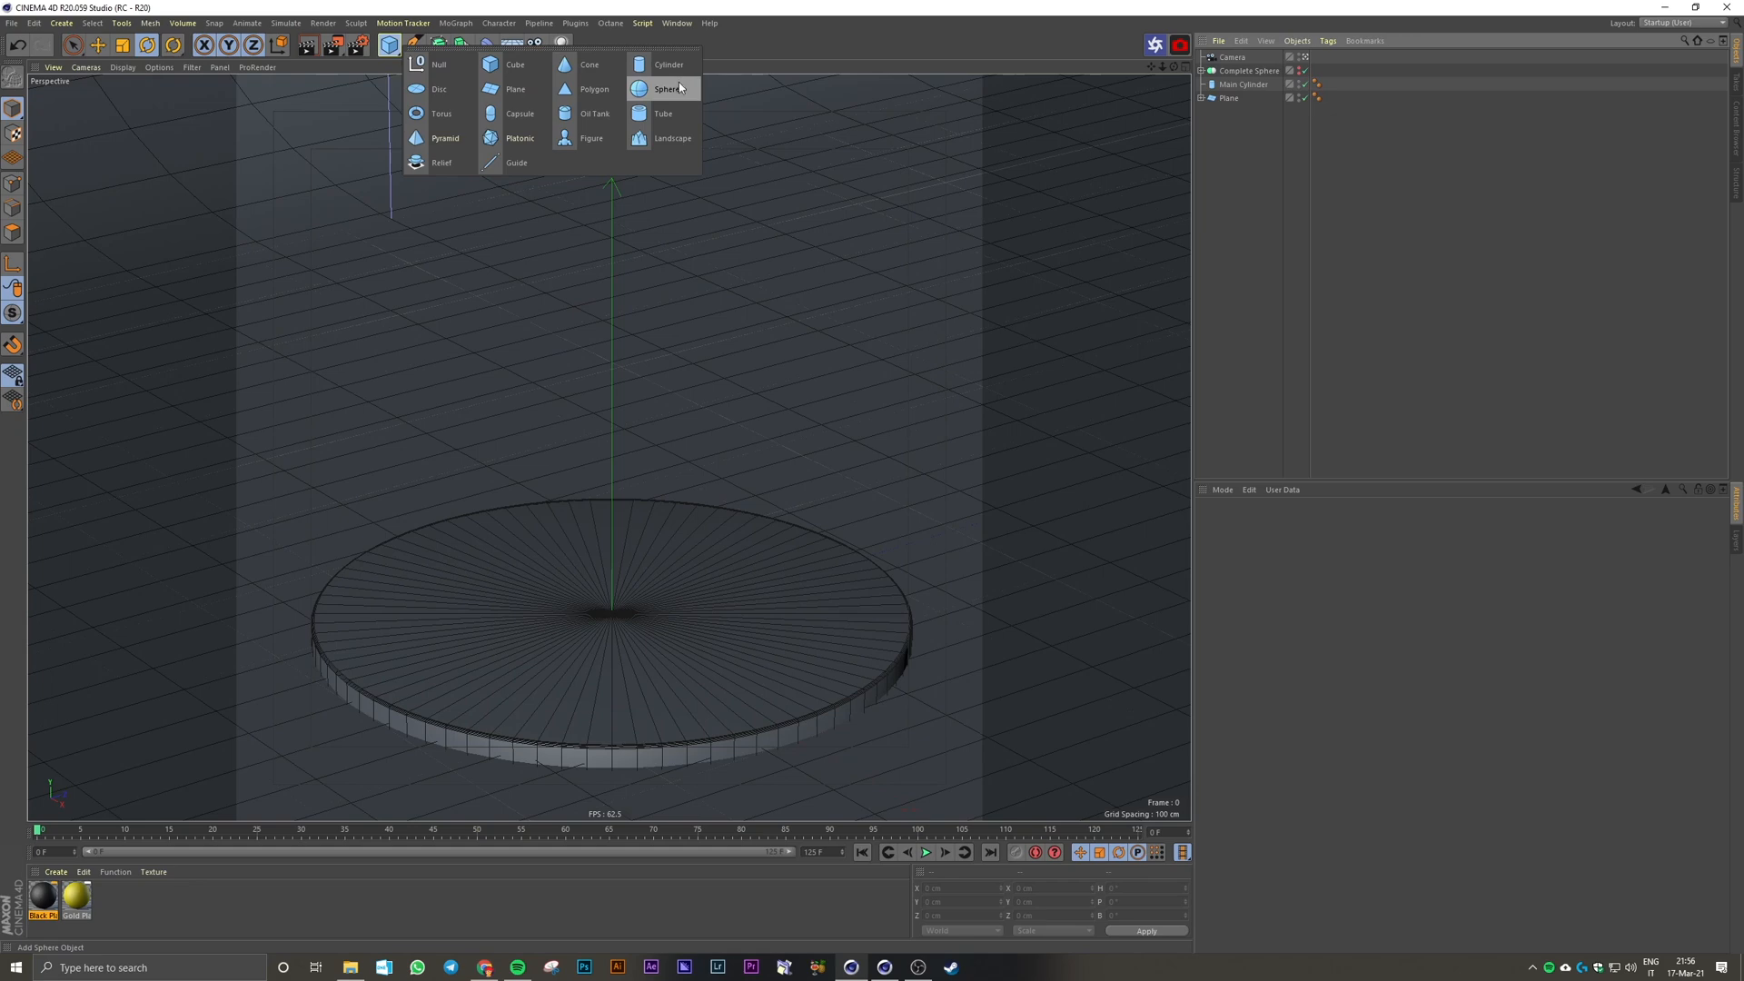
{"action": "left_click", "coordinate": [671, 112]}
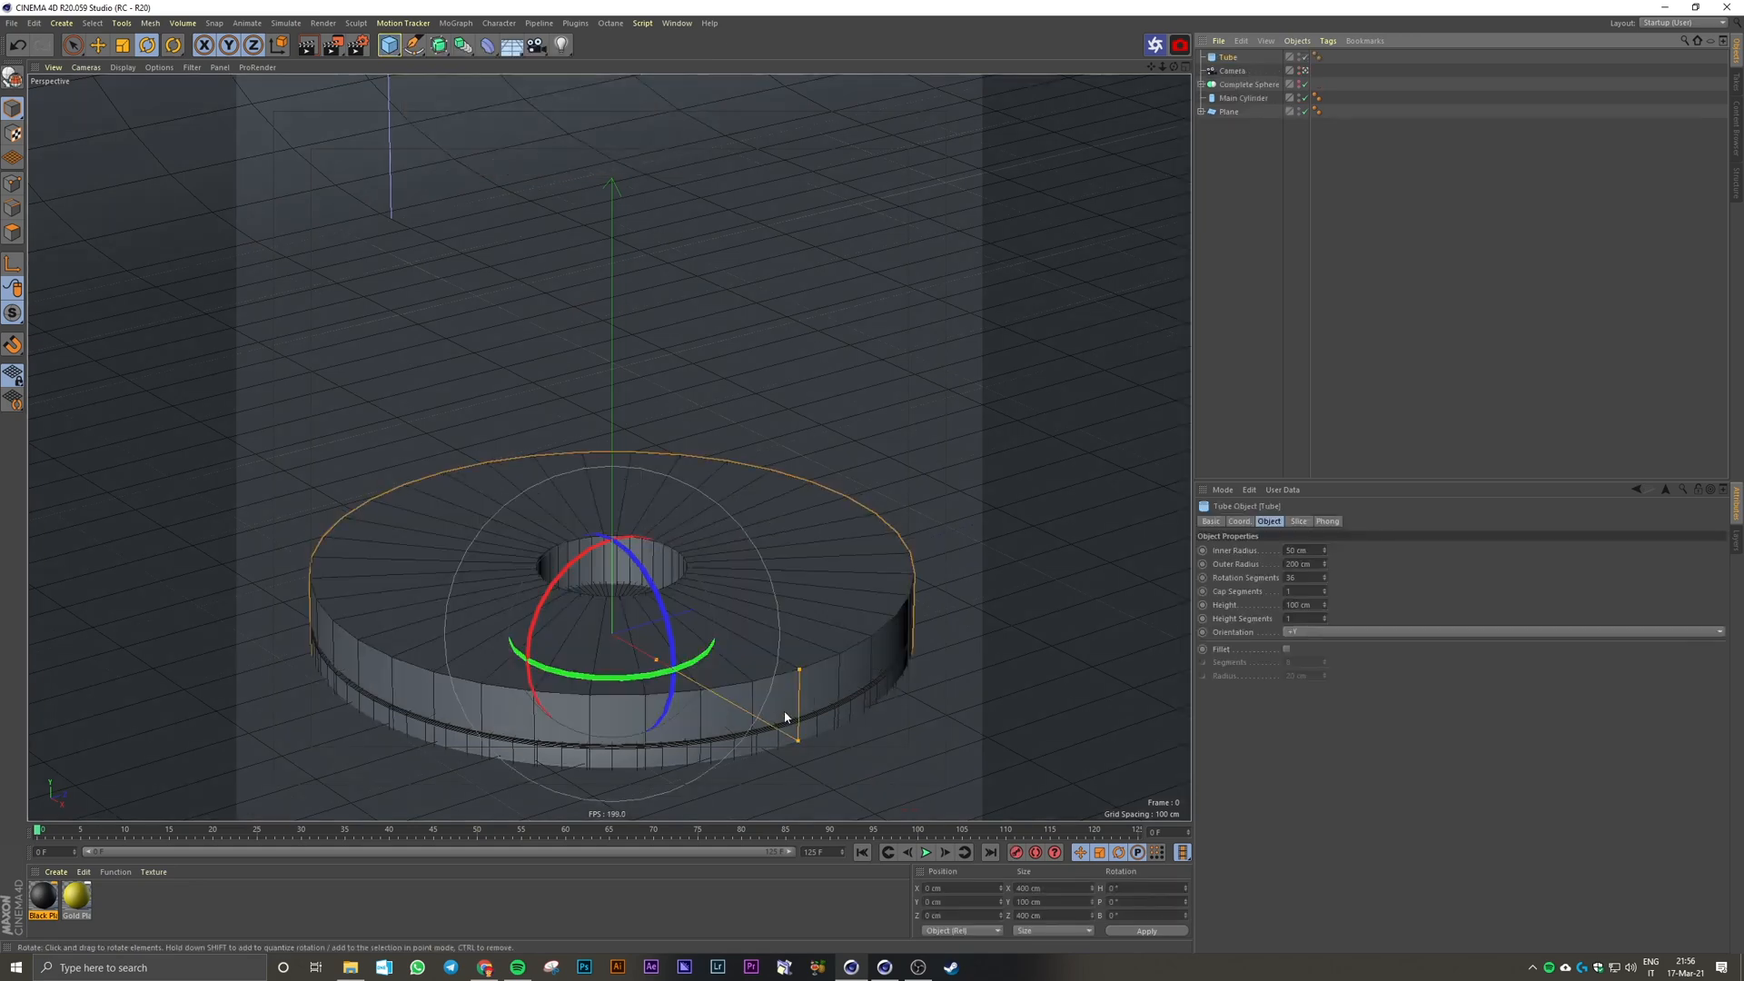
{"action": "left_click_drag", "start_coordinate": [794, 737], "coordinate": [734, 710]}
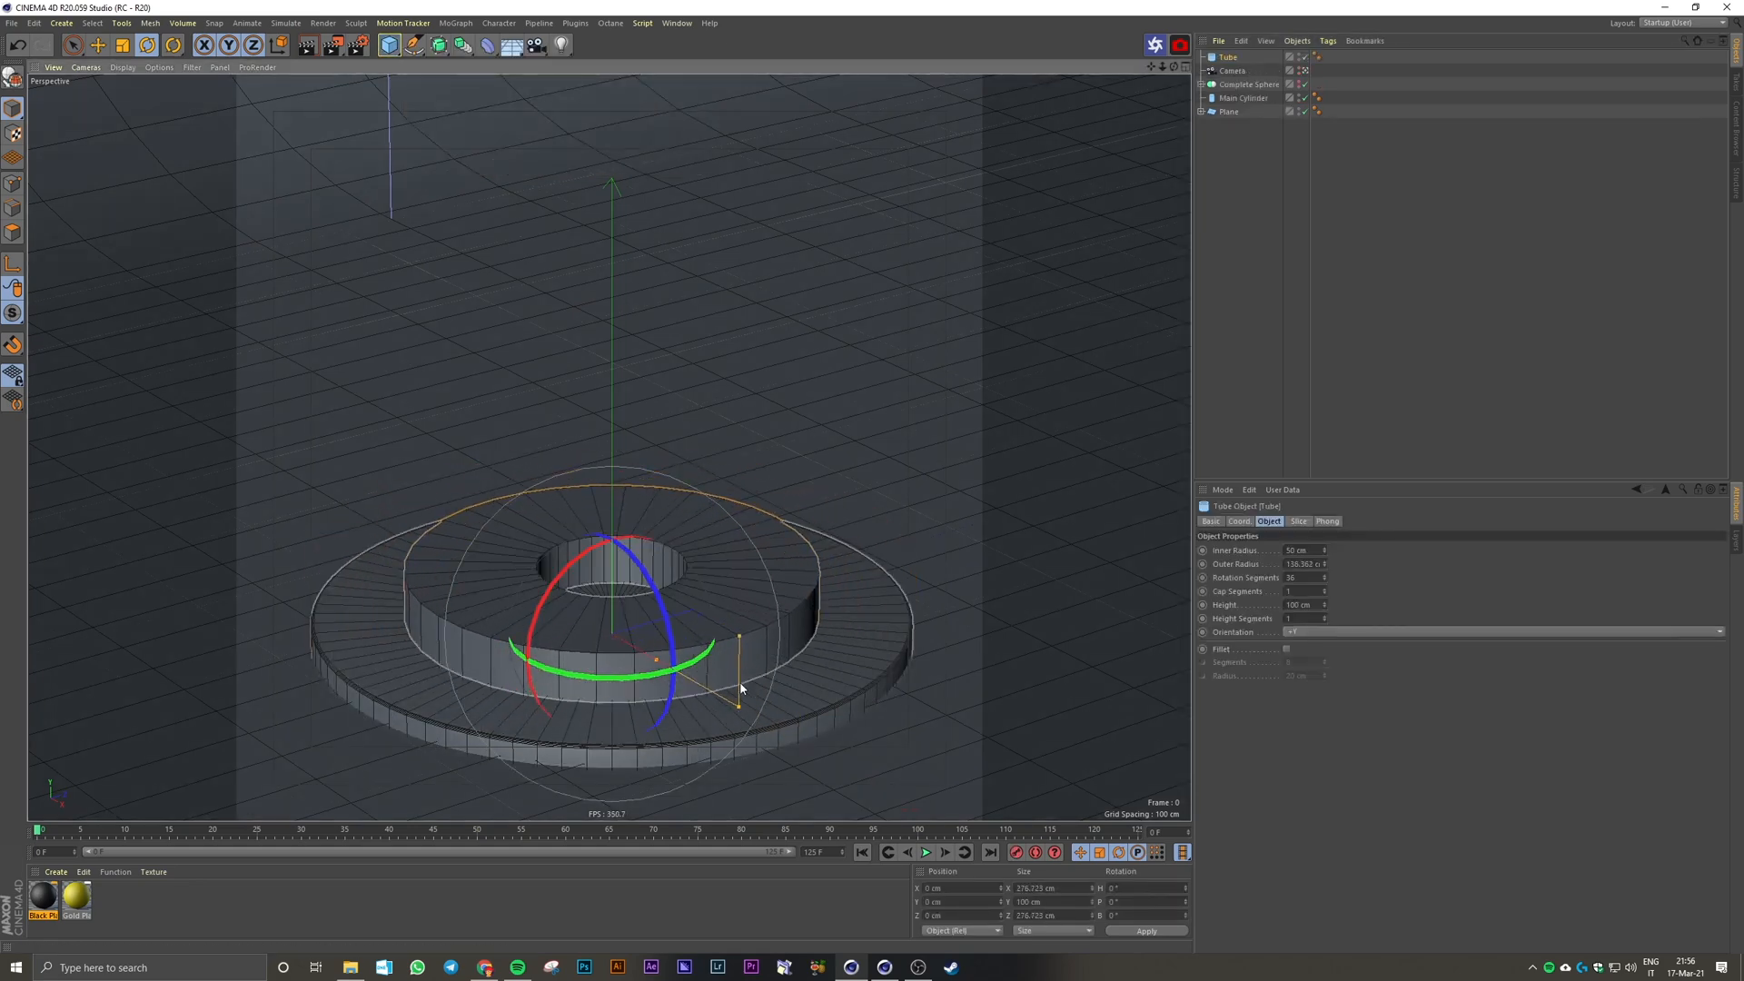
{"action": "left_click_drag", "start_coordinate": [738, 636], "coordinate": [736, 683]}
{"action": "key", "text": "e"}
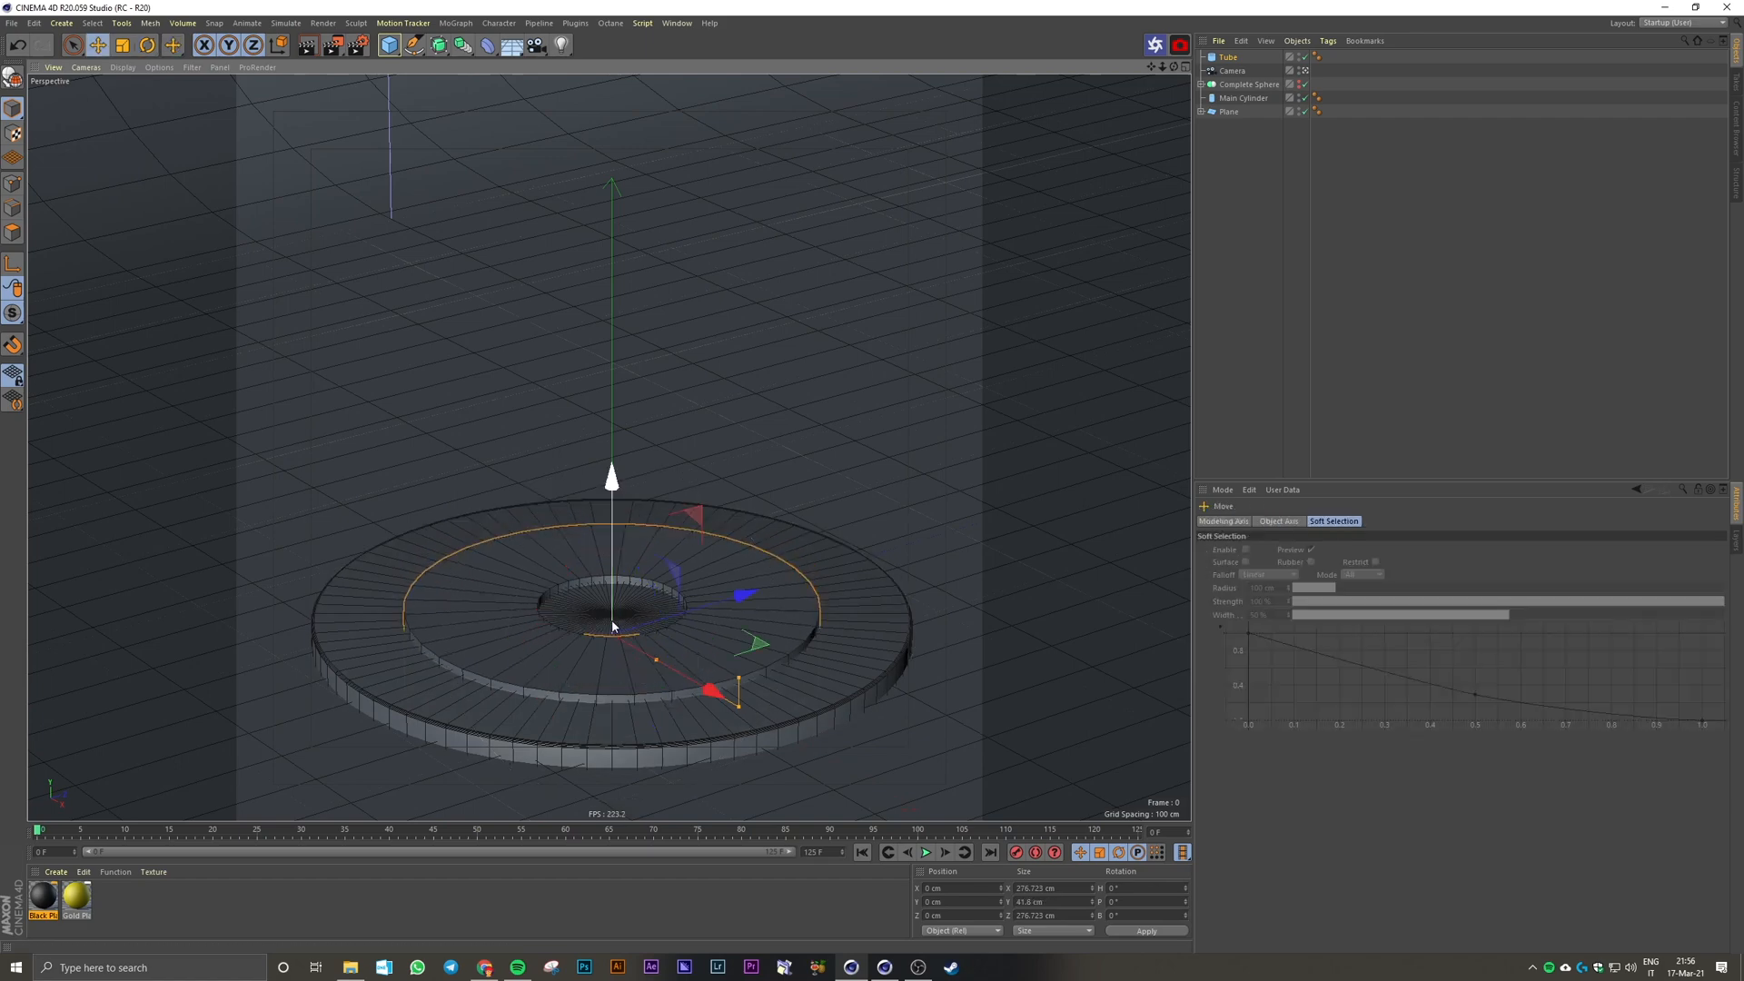
{"action": "left_click_drag", "start_coordinate": [611, 622], "coordinate": [705, 676]}
Step: Give the tube 64 rotation segments and a fillet, and raise it to about 8 cm in Y
{"action": "left_click", "coordinate": [1230, 59]}
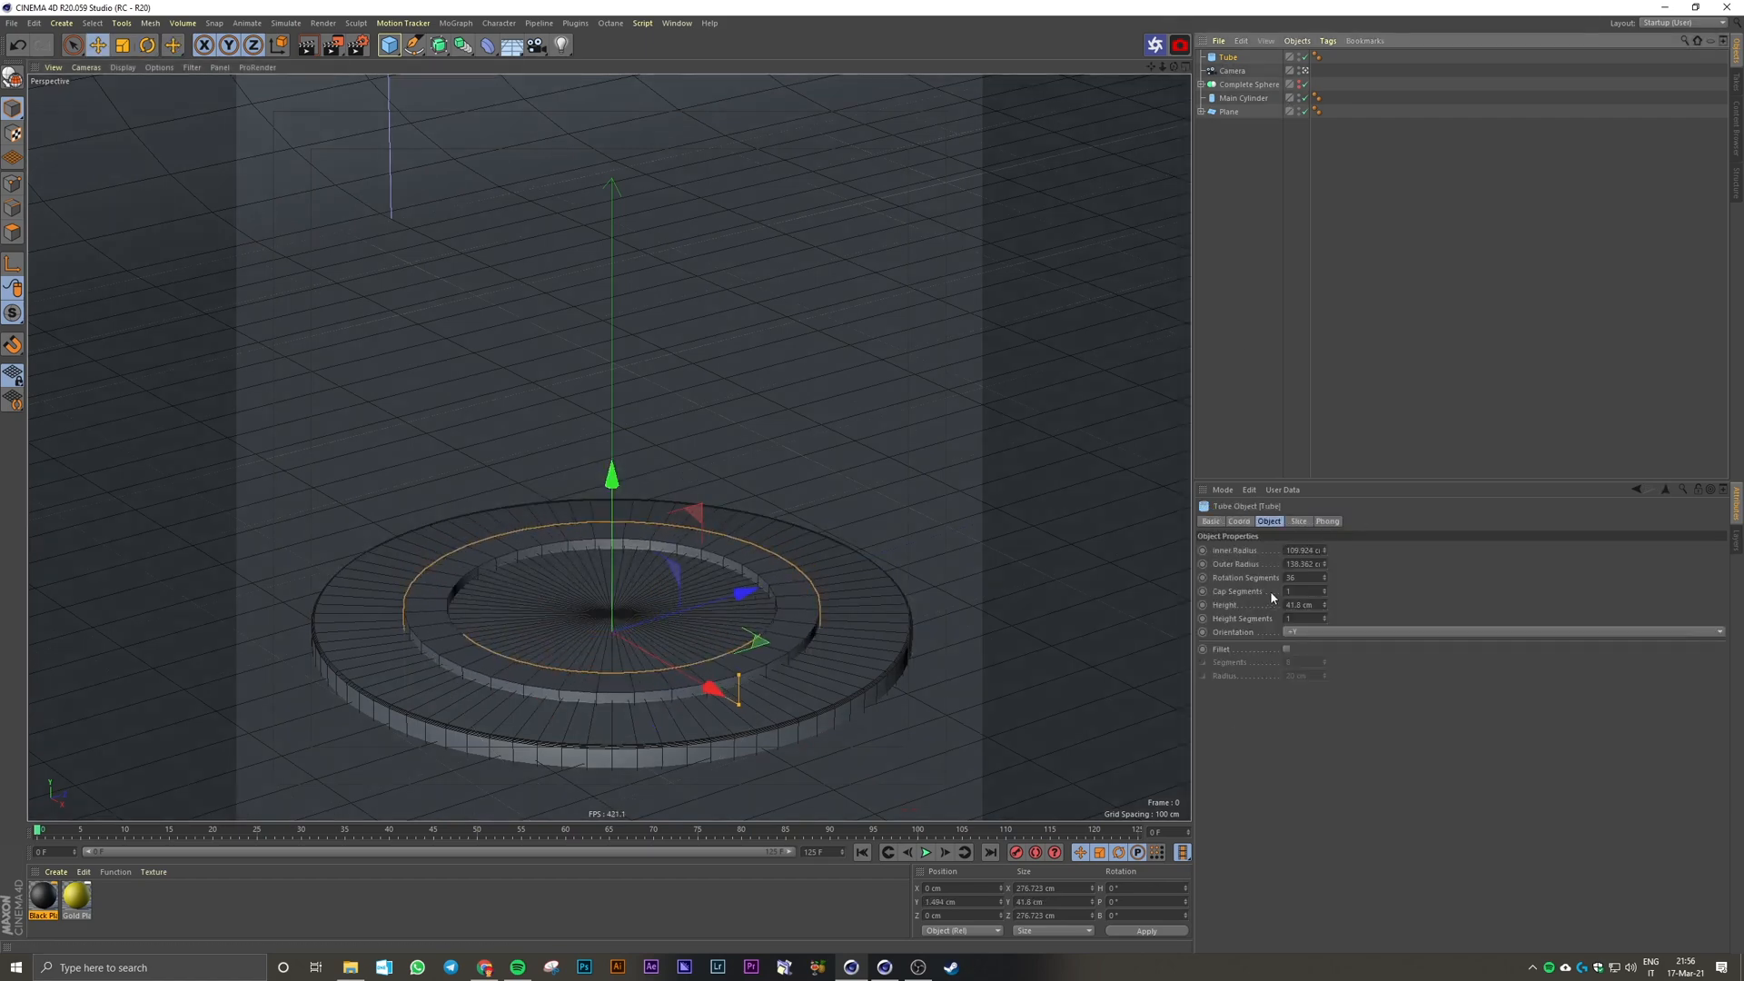
{"action": "double_click", "coordinate": [1295, 577]}
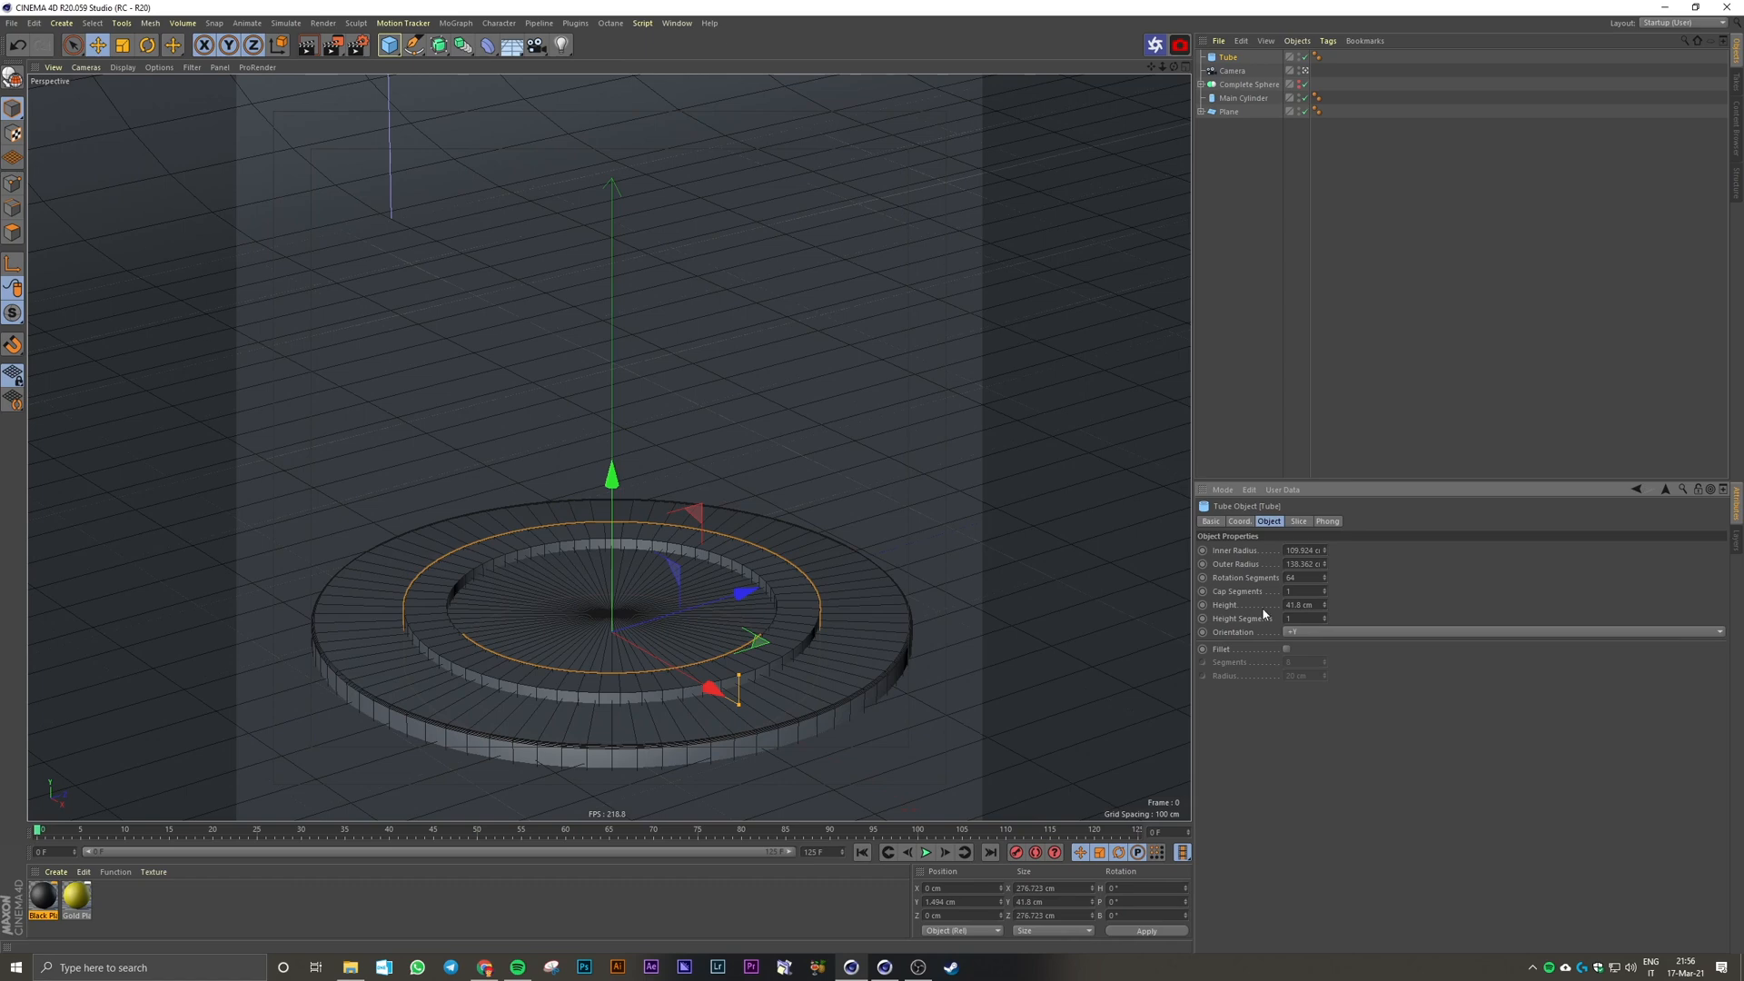
{"action": "left_click", "coordinate": [1287, 650]}
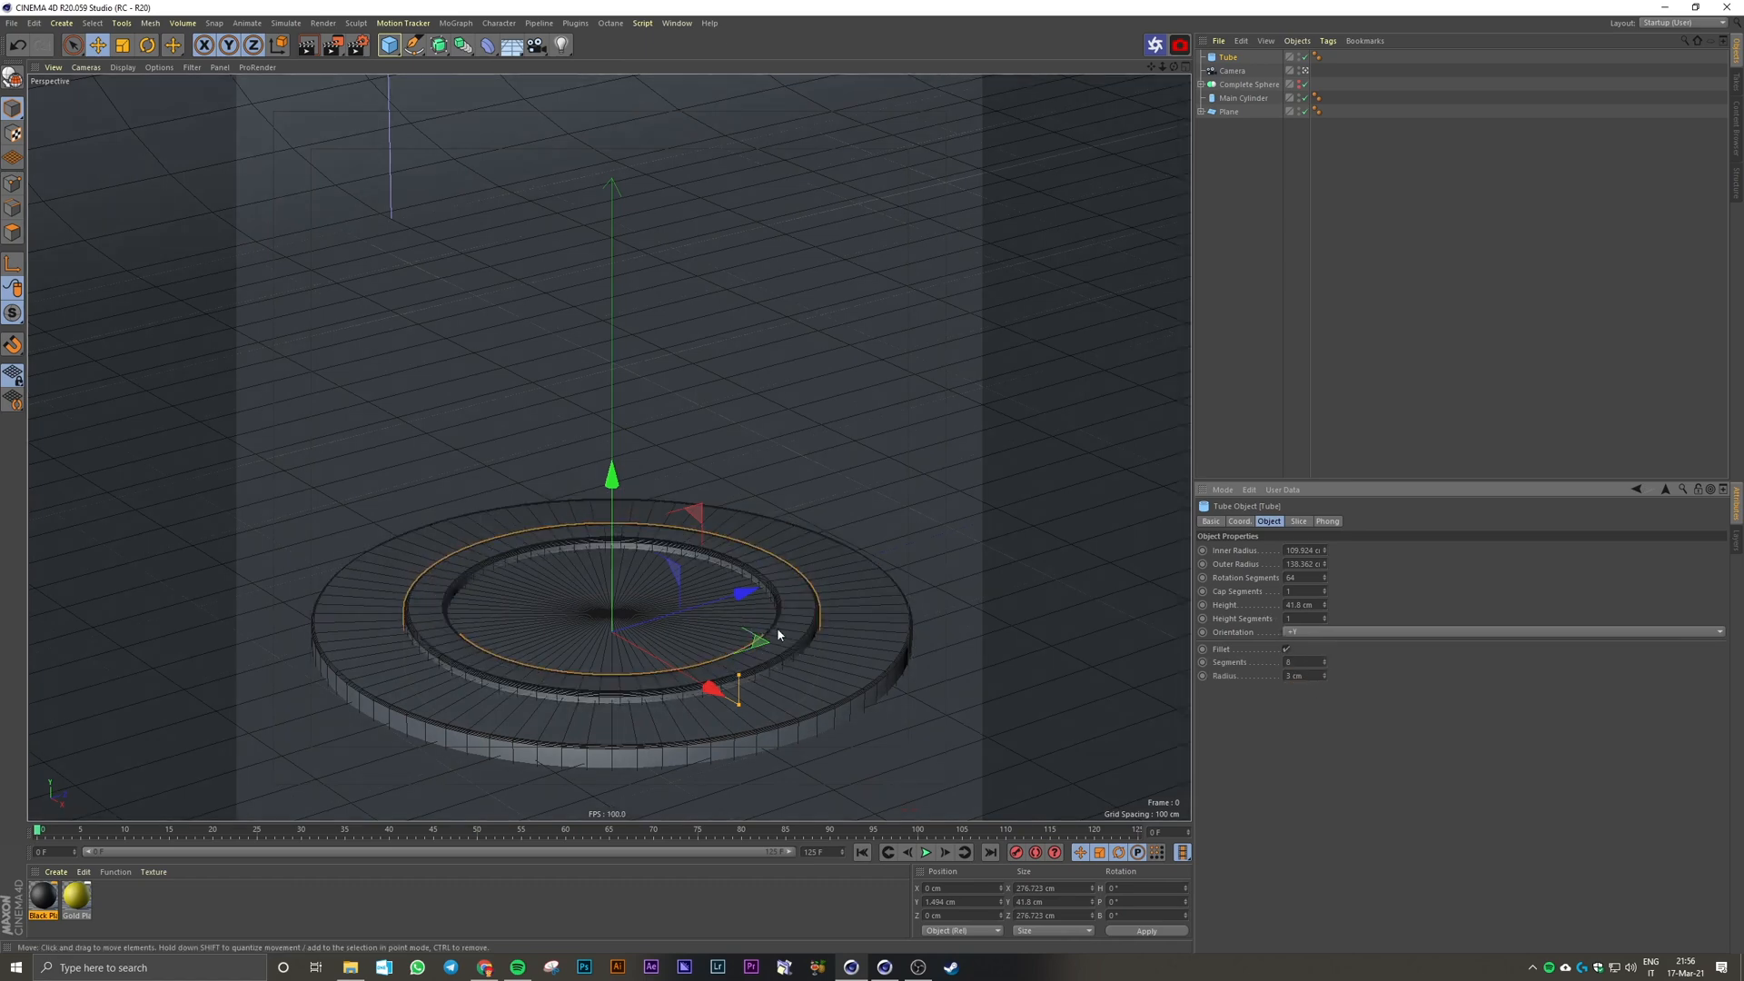
{"action": "left_click_drag", "start_coordinate": [613, 564], "coordinate": [615, 556]}
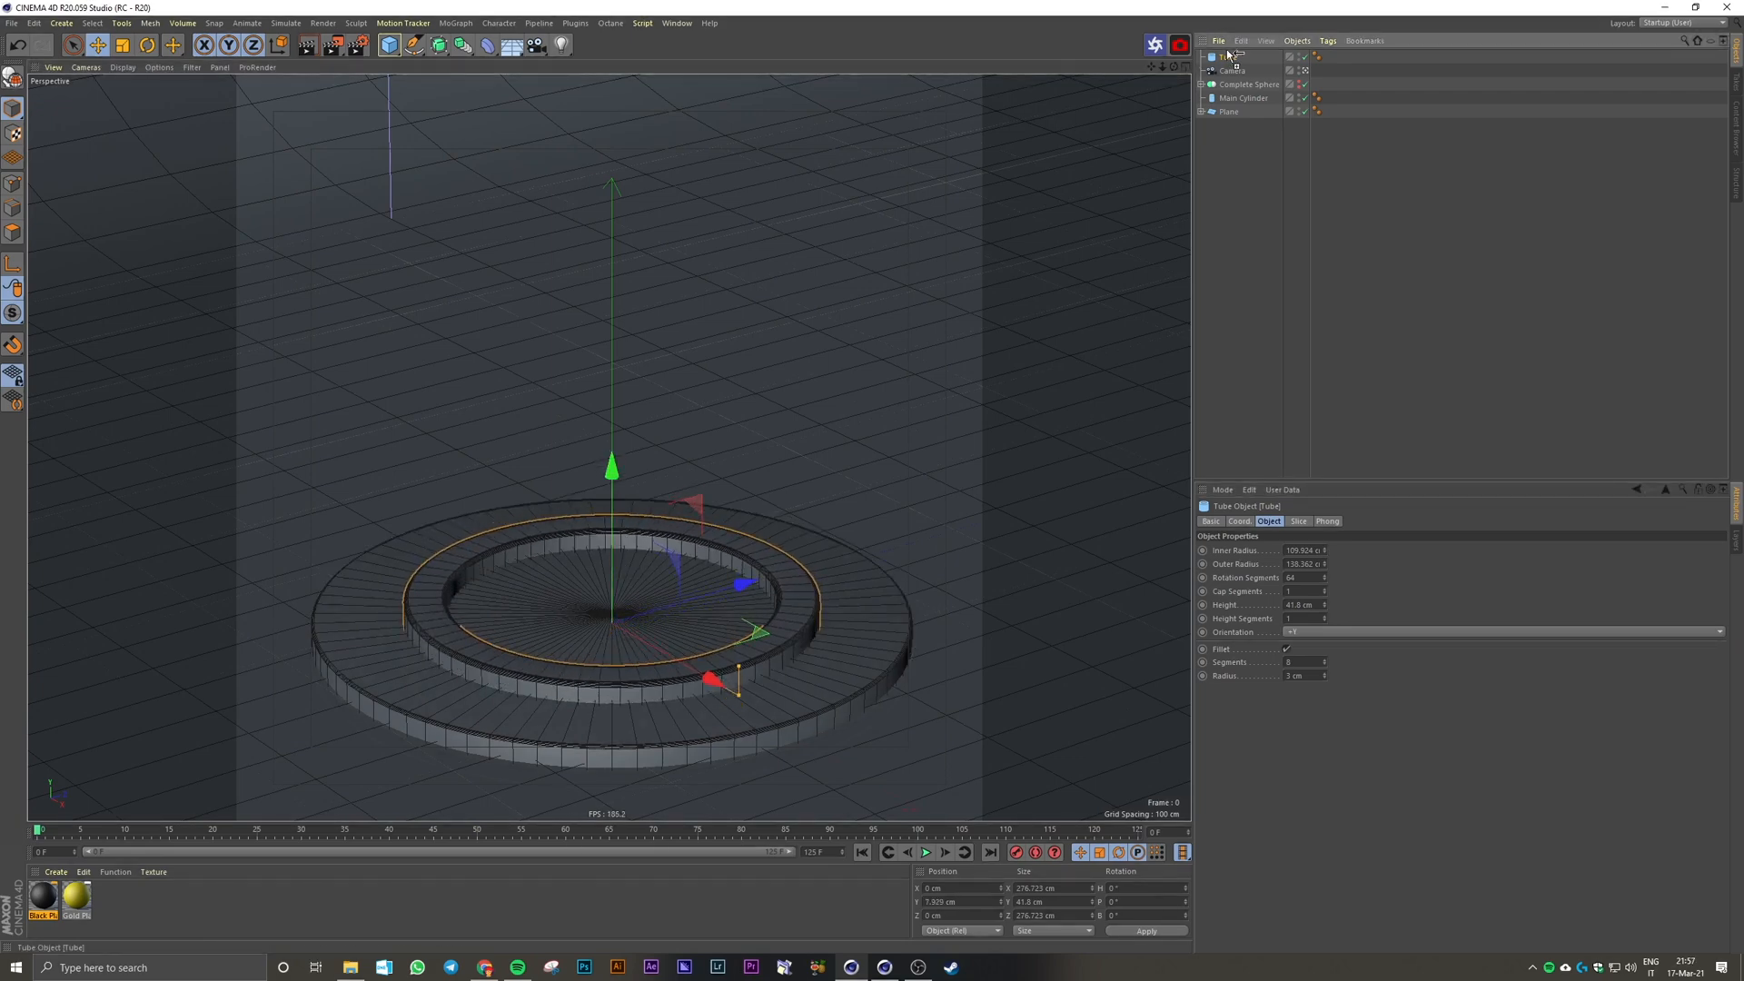
Step: Duplicate the tube and shrink the copy to about 128 cm outer radius and 69 cm inner radius
{"action": "left_click_drag", "start_coordinate": [1229, 55], "coordinate": [1229, 53], "text": "ctrl"}
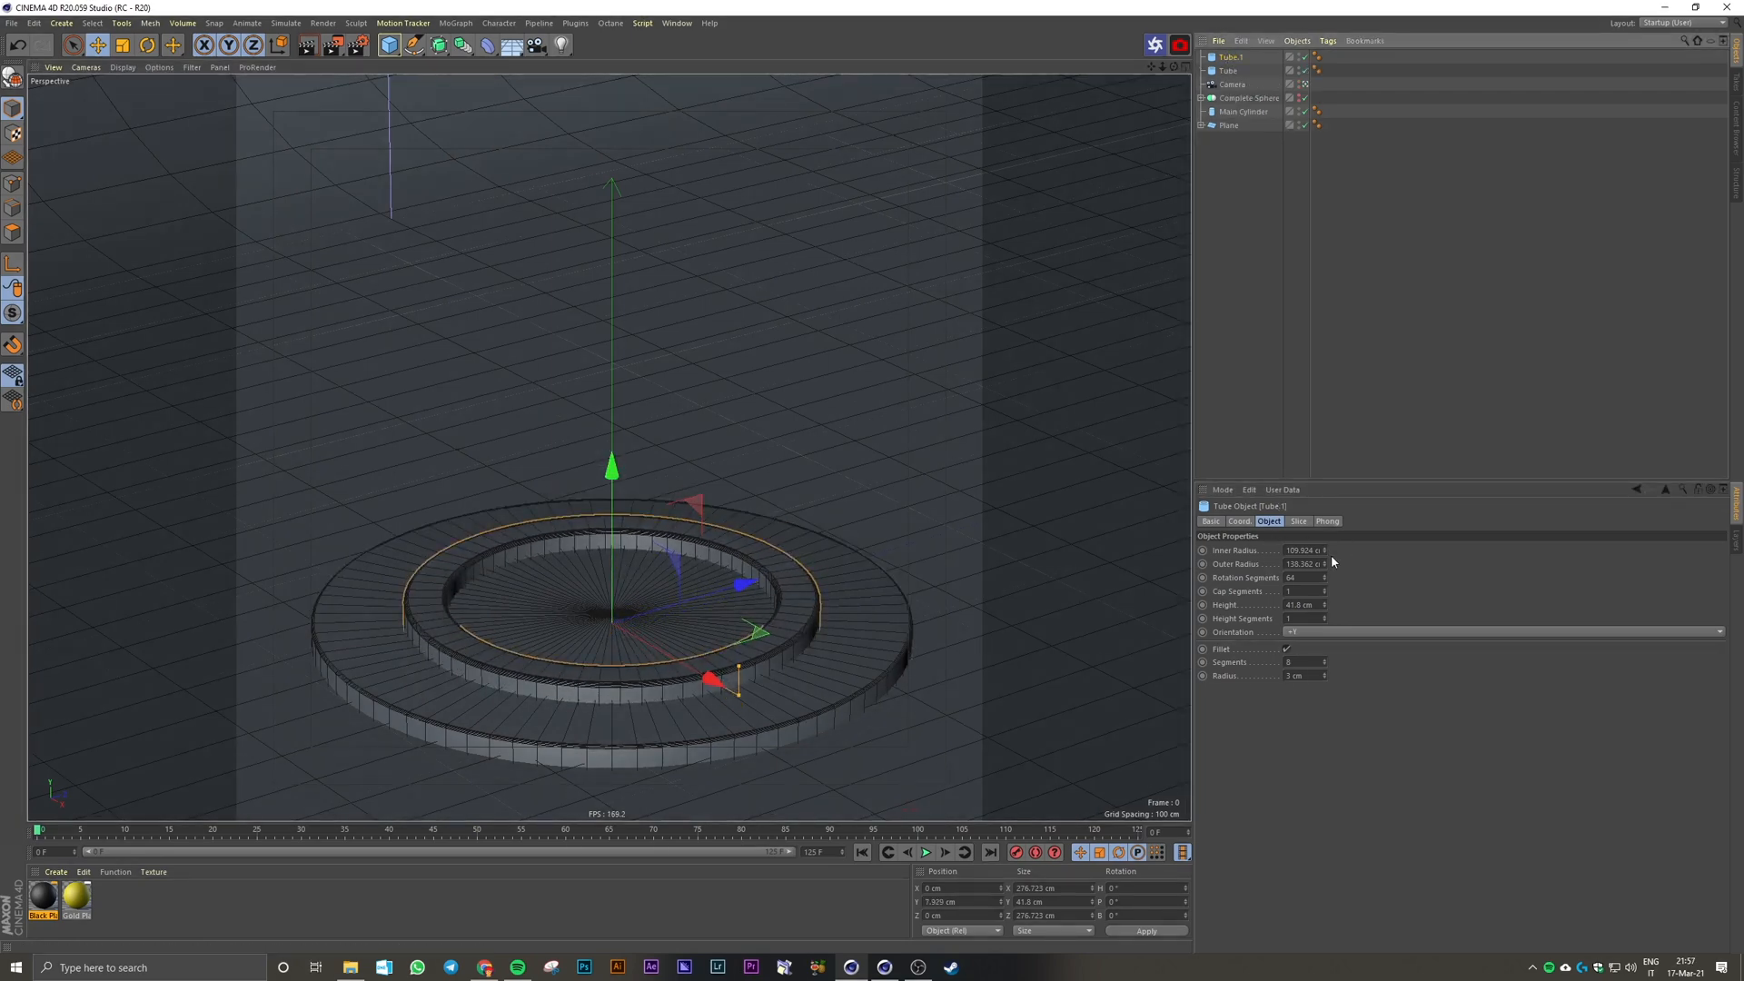
{"action": "left_click_drag", "start_coordinate": [1325, 564], "coordinate": [1327, 566]}
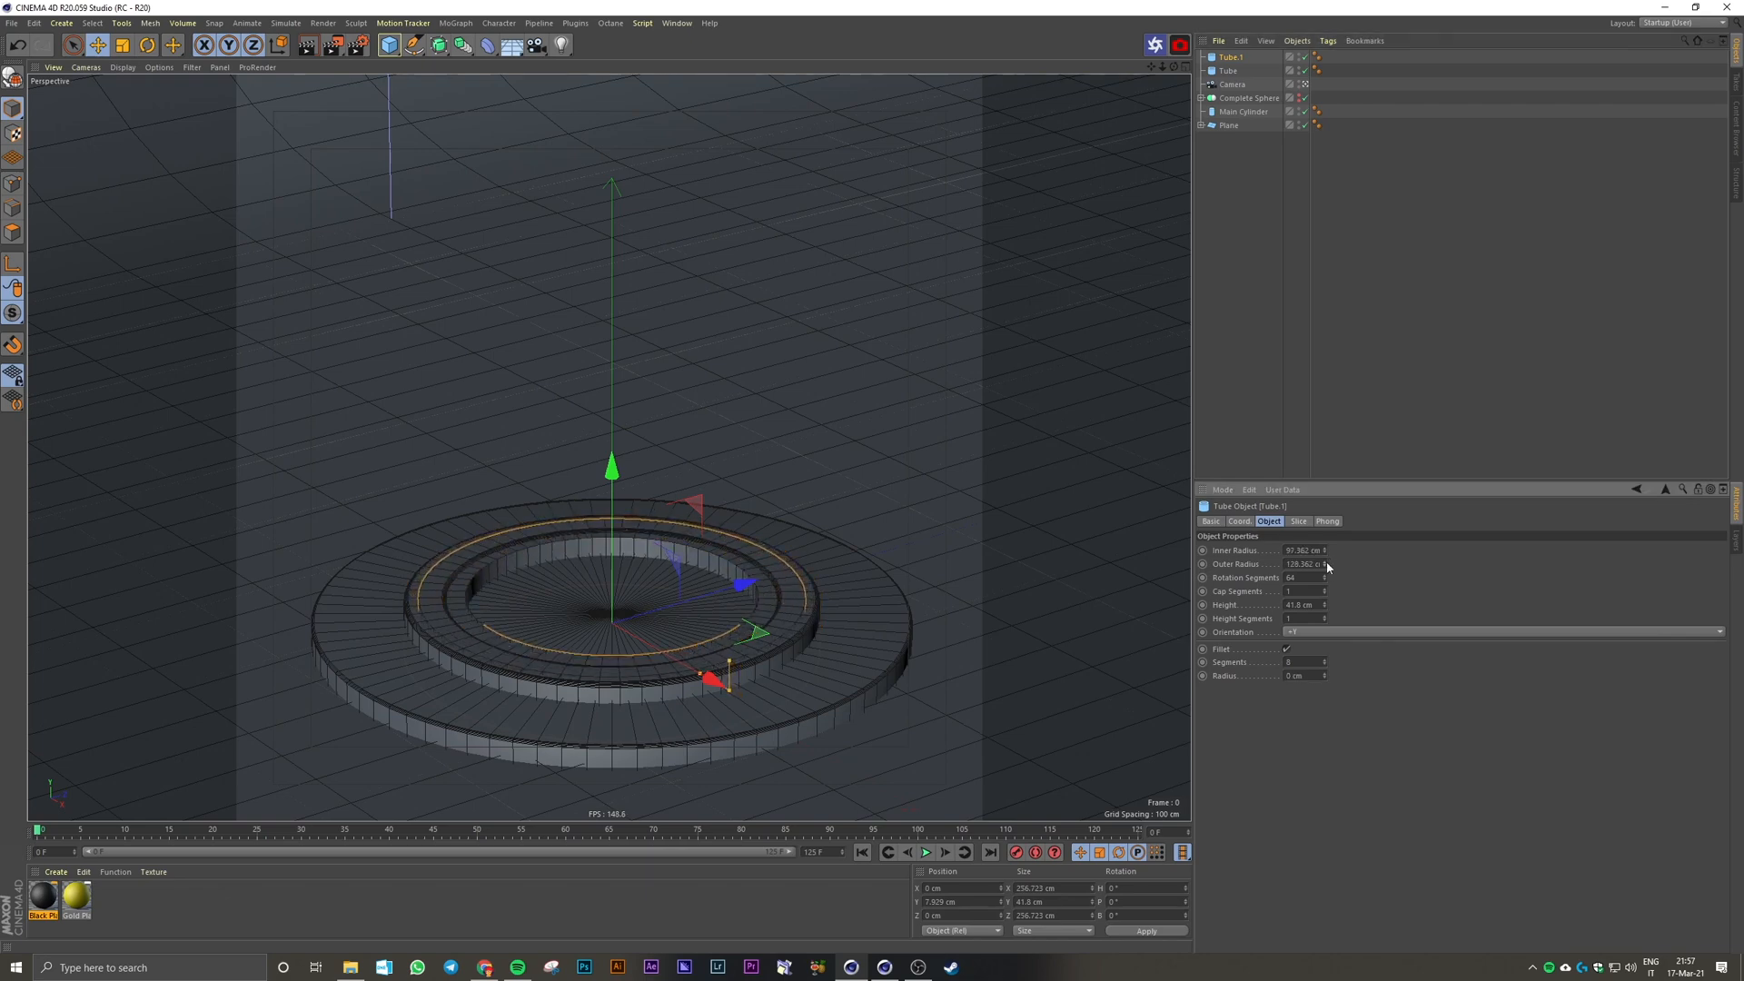
{"action": "left_click_drag", "start_coordinate": [717, 691], "coordinate": [618, 645], "text": "alt"}
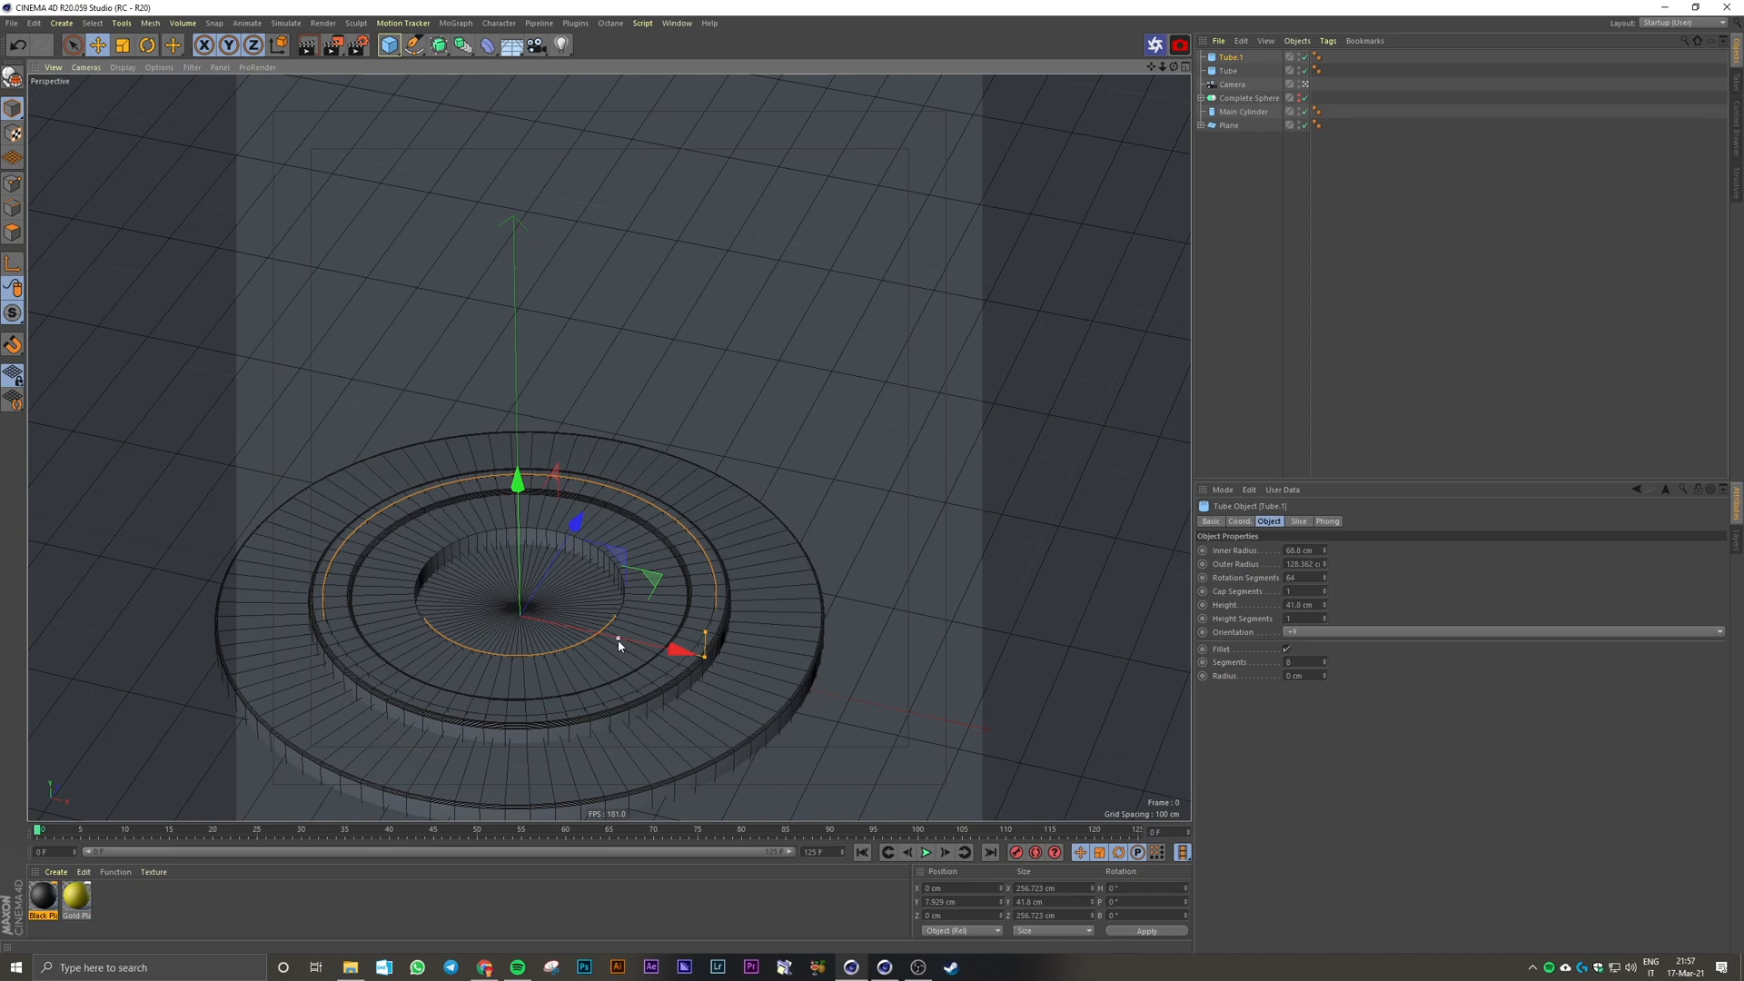
{"action": "key", "text": "ctrl+shift+z"}
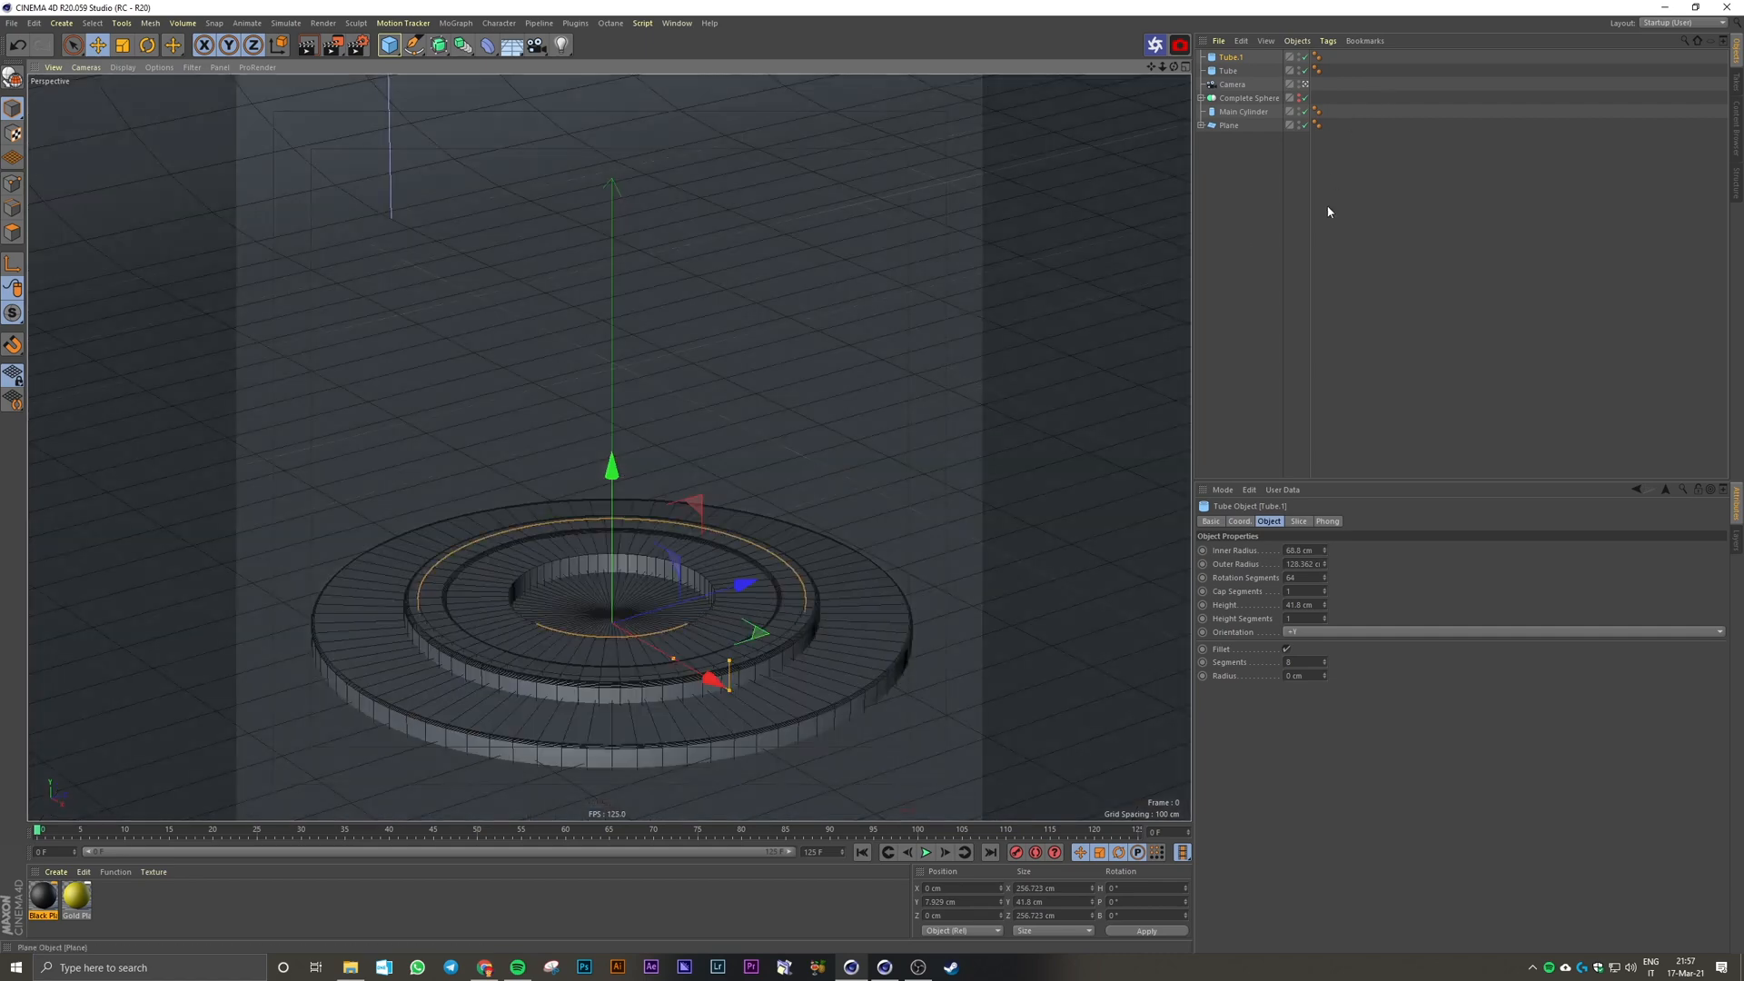
Step: Add a Protection tag to the Camera to lock its position, scale and rotation
{"action": "left_click", "coordinate": [1327, 210]}
{"action": "left_click", "coordinate": [1233, 85]}
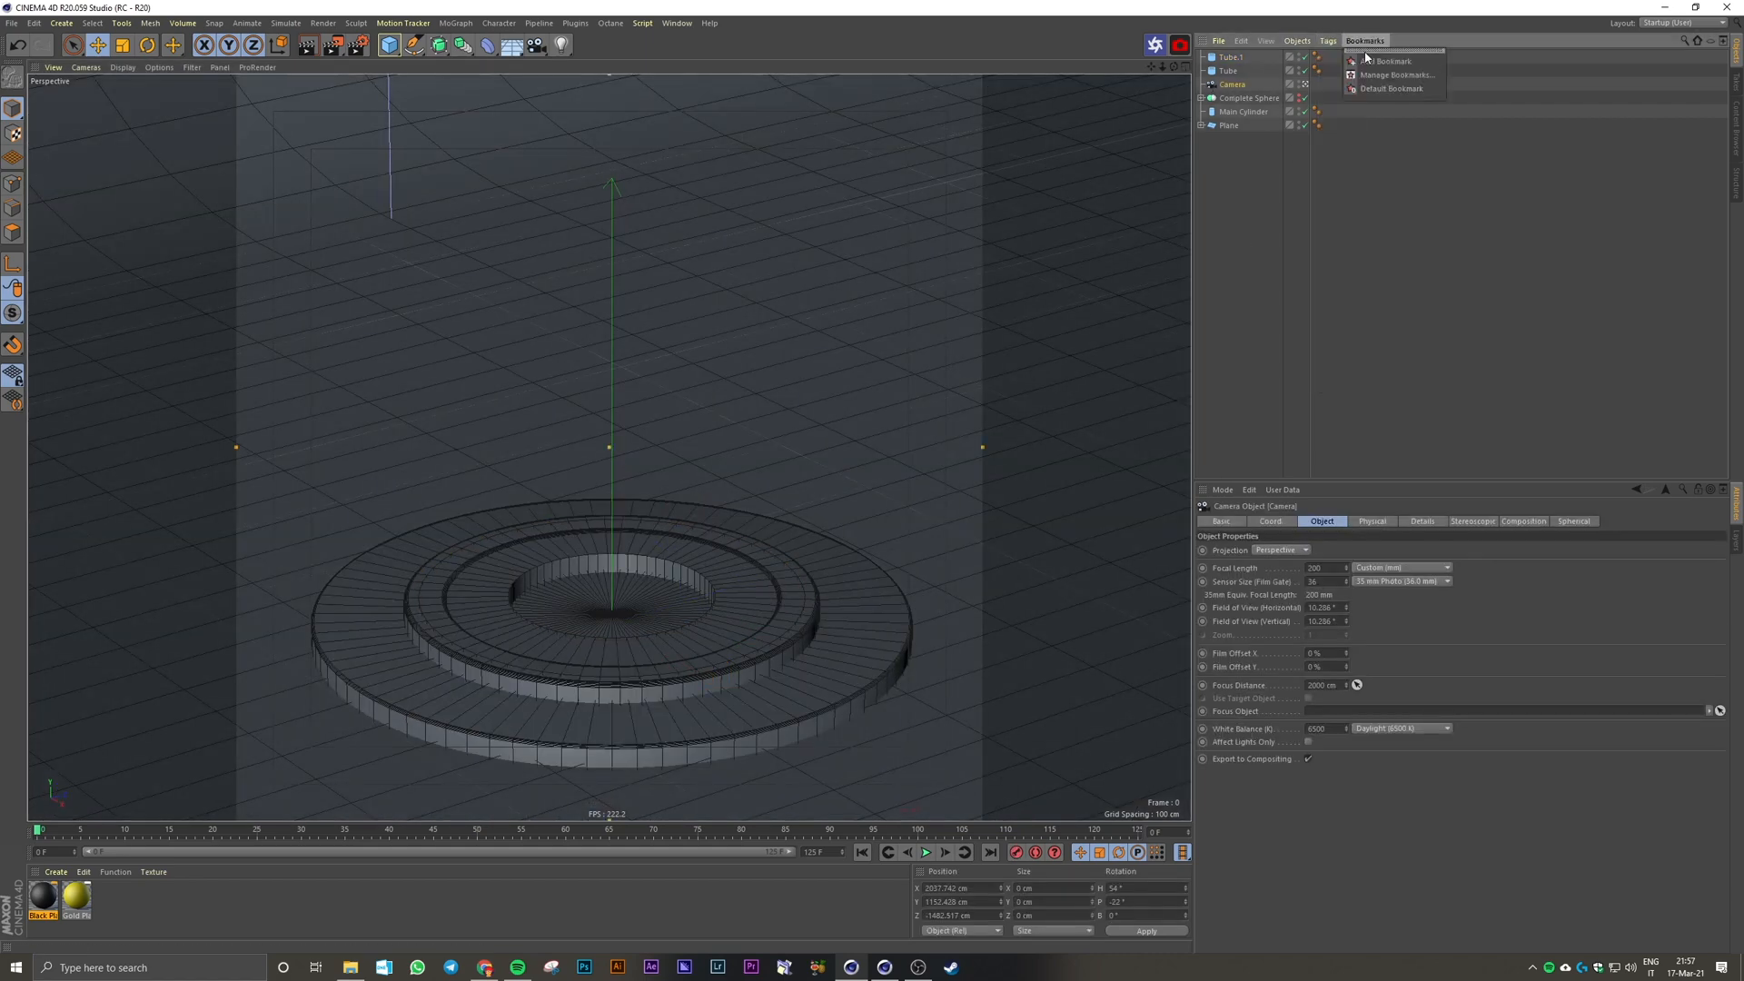
{"action": "left_click", "coordinate": [1297, 41]}
{"action": "left_click", "coordinate": [1329, 40]}
{"action": "mouse_move", "coordinate": [1372, 61]}
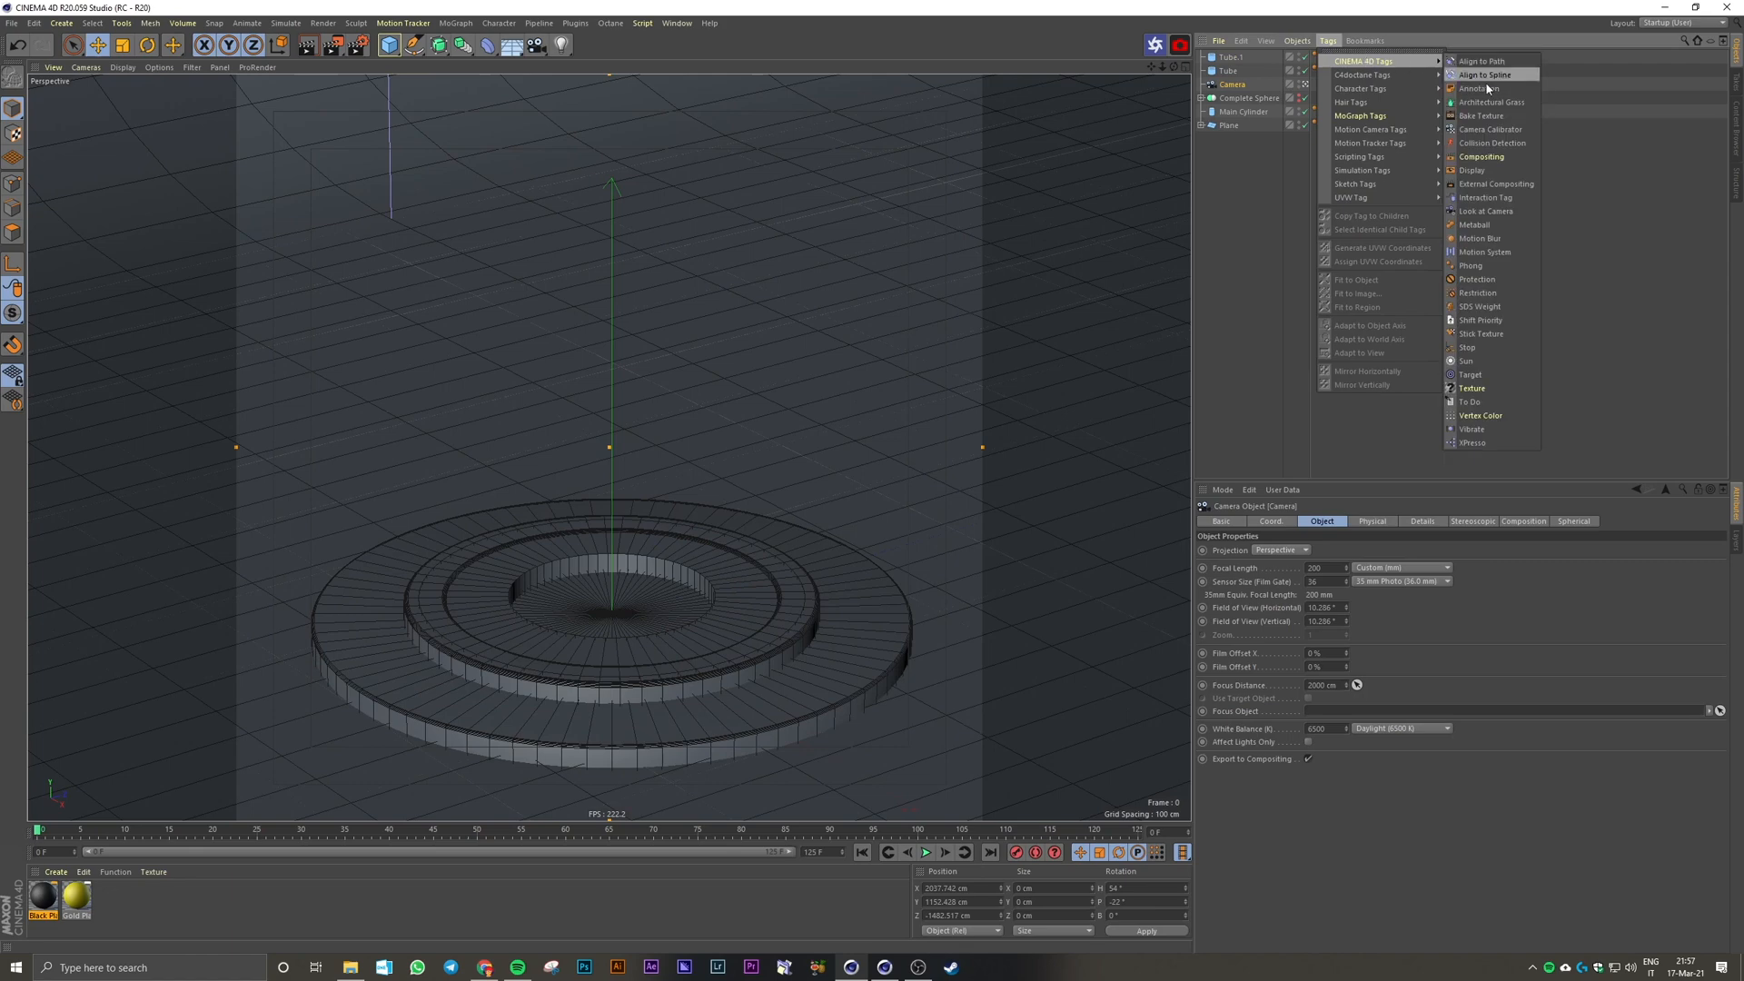
{"action": "left_click", "coordinate": [1478, 279]}
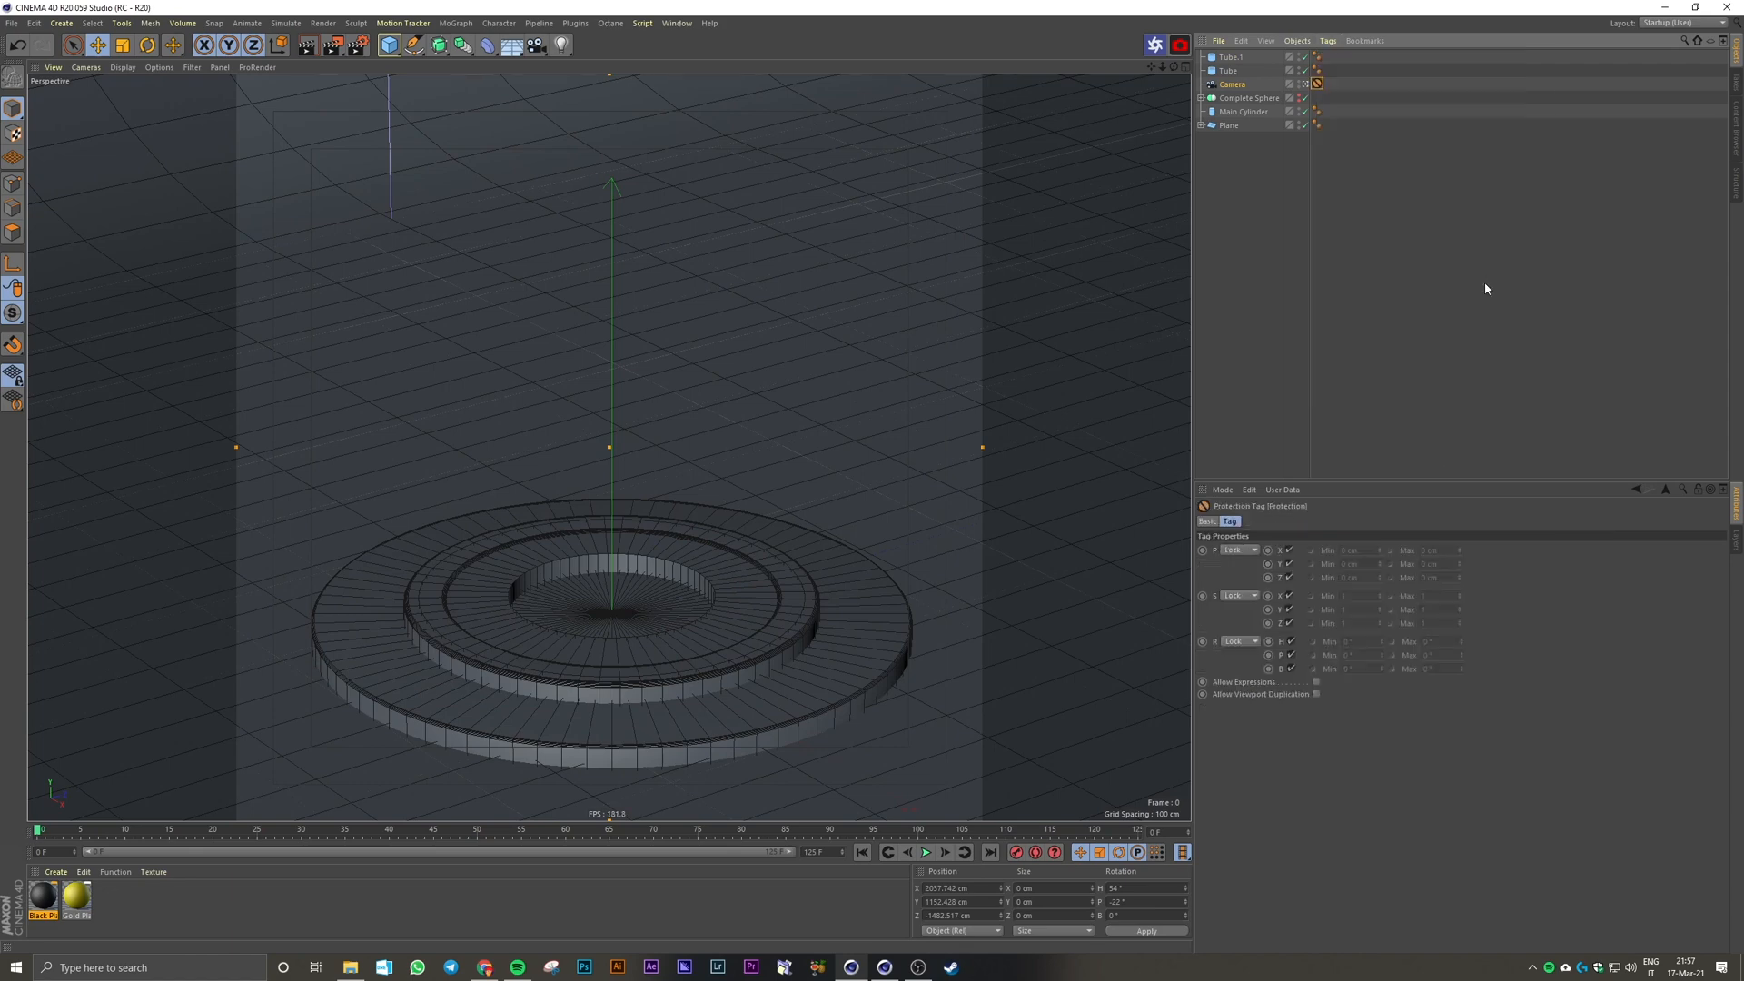
{"action": "left_click", "coordinate": [1271, 175]}
Step: Raise the duplicate tube to about 33 cm in Y and widen its inner radius to about 101 cm
{"action": "left_click", "coordinate": [672, 630]}
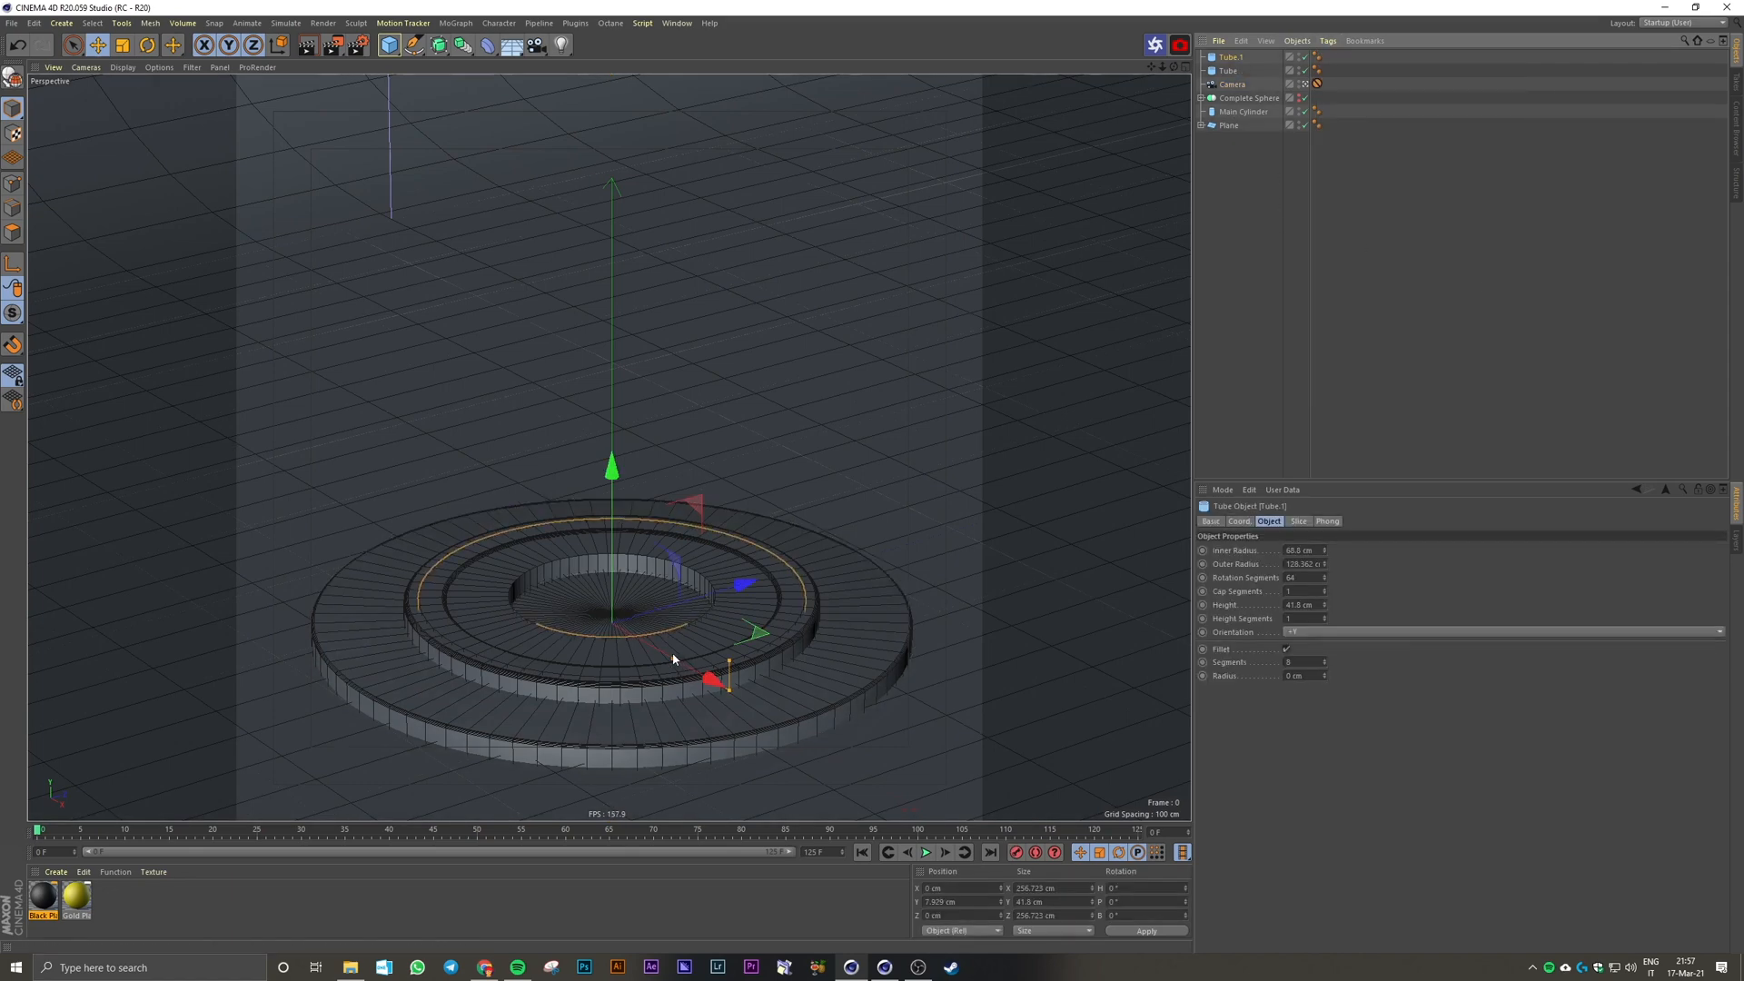
{"action": "left_click_drag", "start_coordinate": [613, 597], "coordinate": [714, 623]}
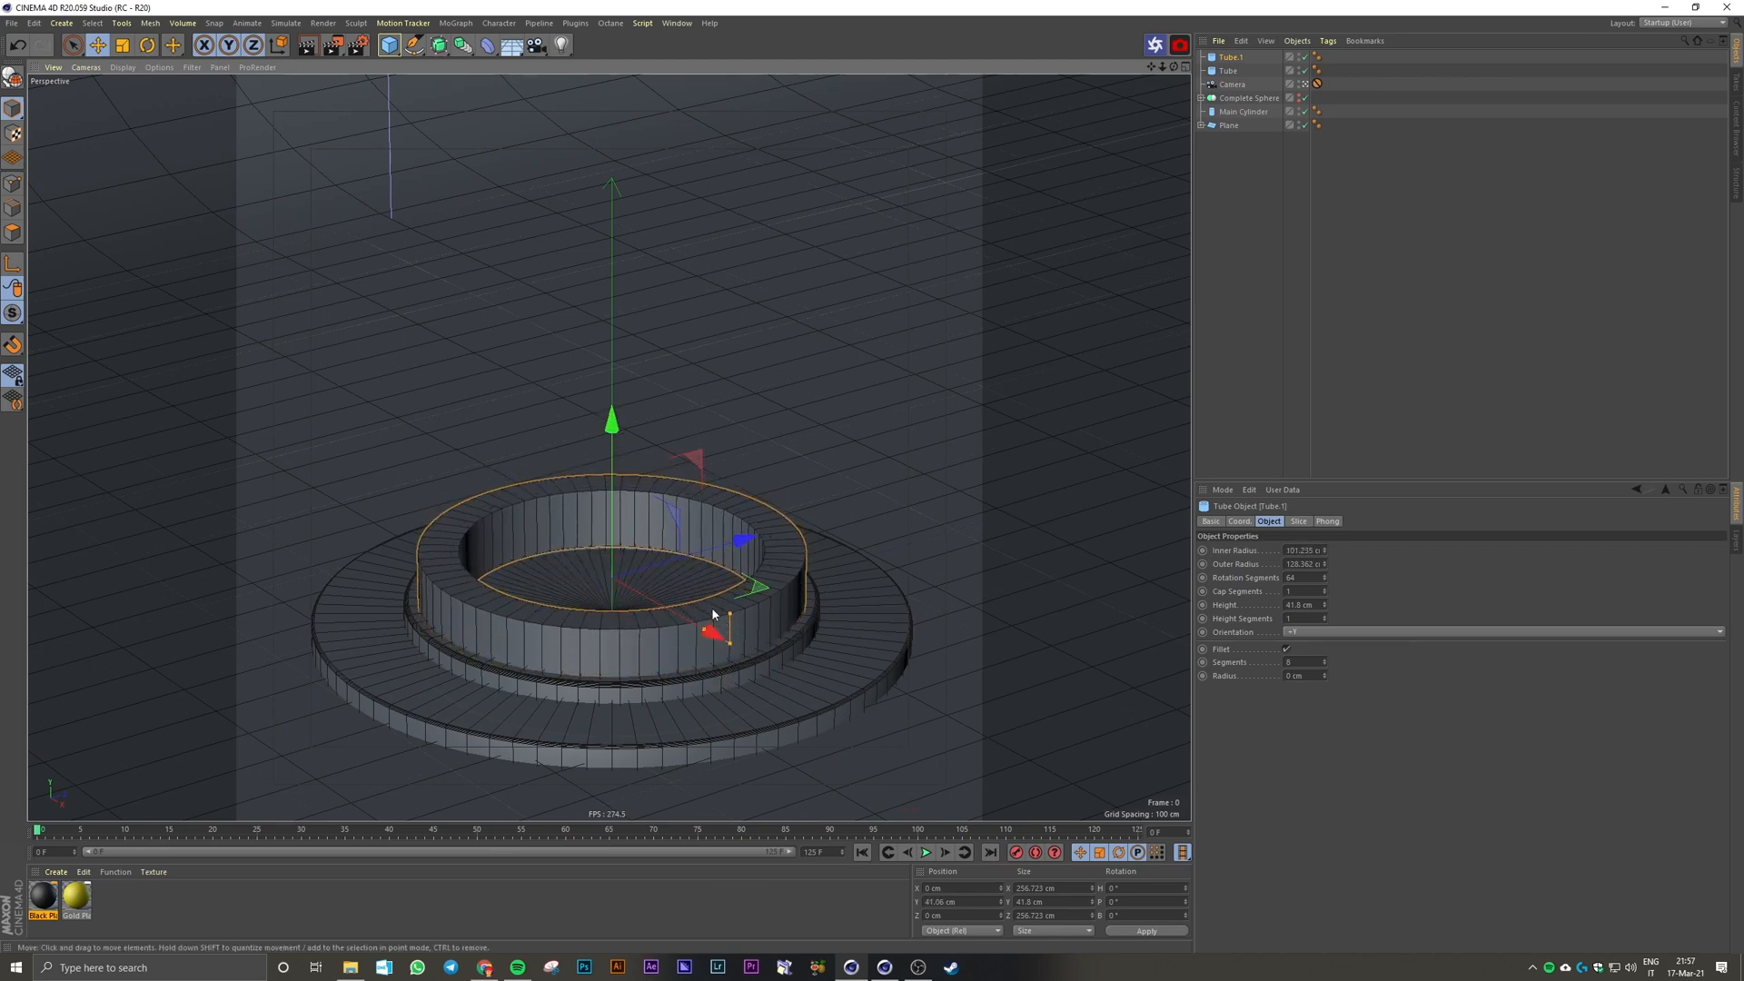
{"action": "left_click_drag", "start_coordinate": [614, 555], "coordinate": [616, 567]}
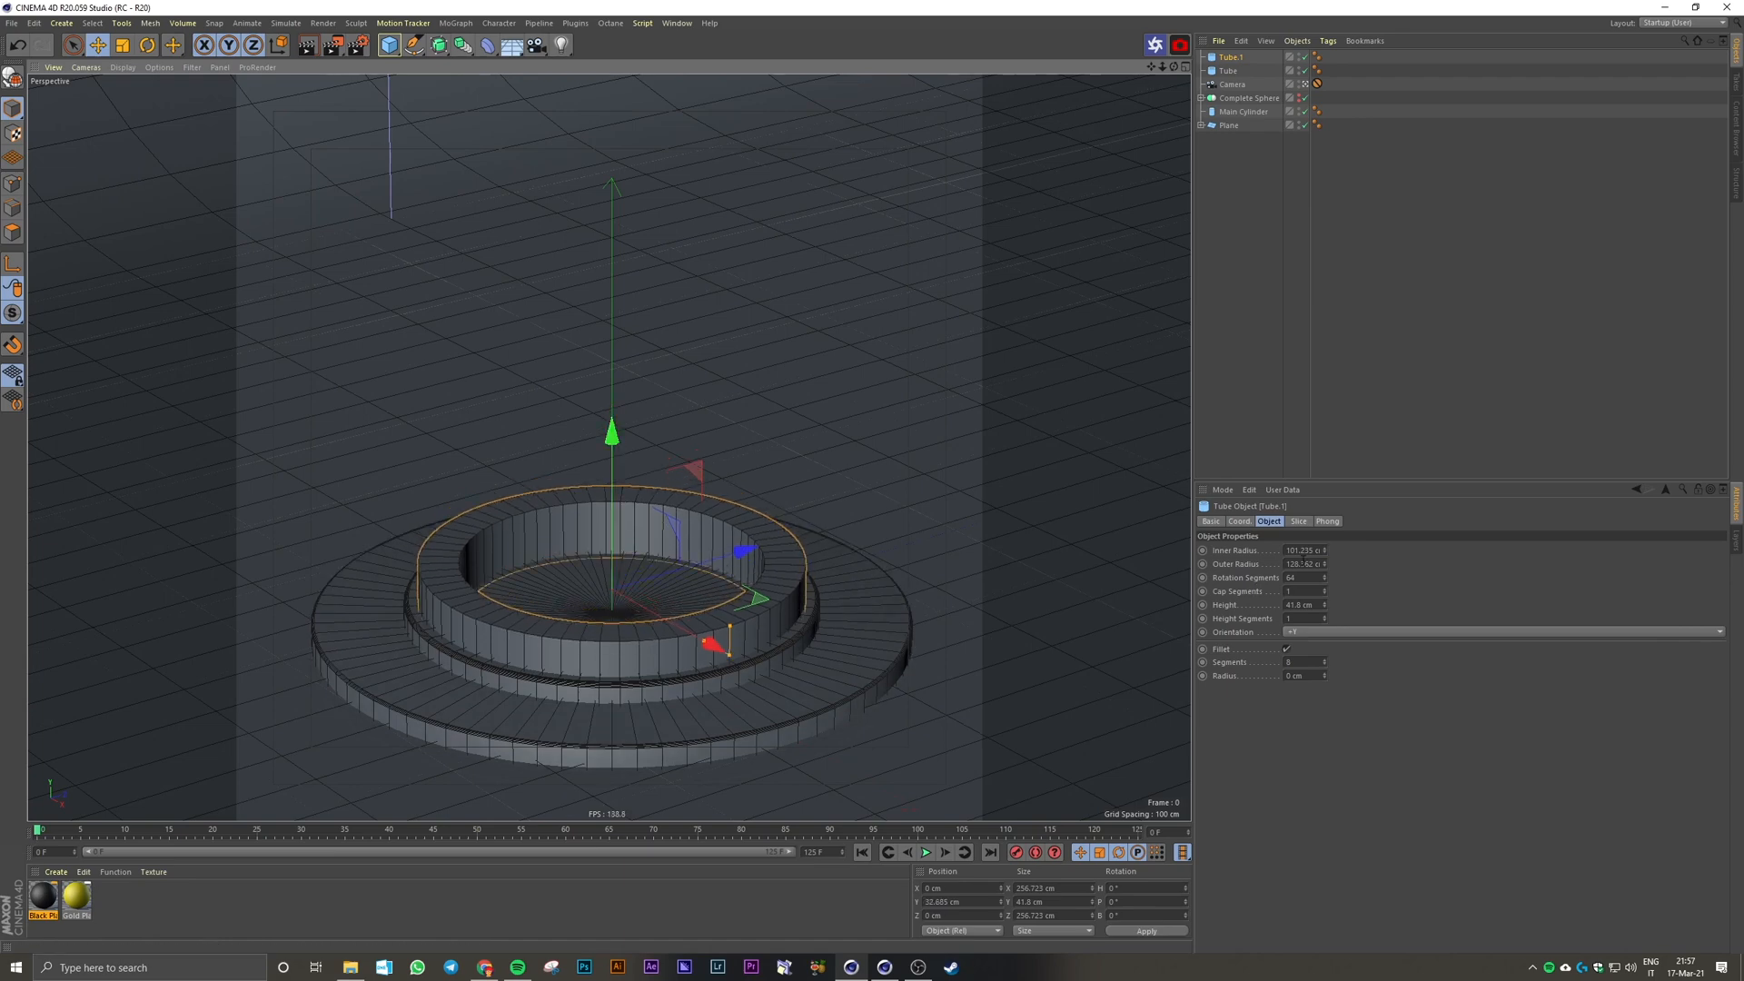
Step: Set the upper tube's height to 30 cm and its fillet radius to 2 cm
{"action": "left_click", "coordinate": [1305, 604]}
{"action": "type", "text": "30"}
{"action": "key", "text": "Return"}
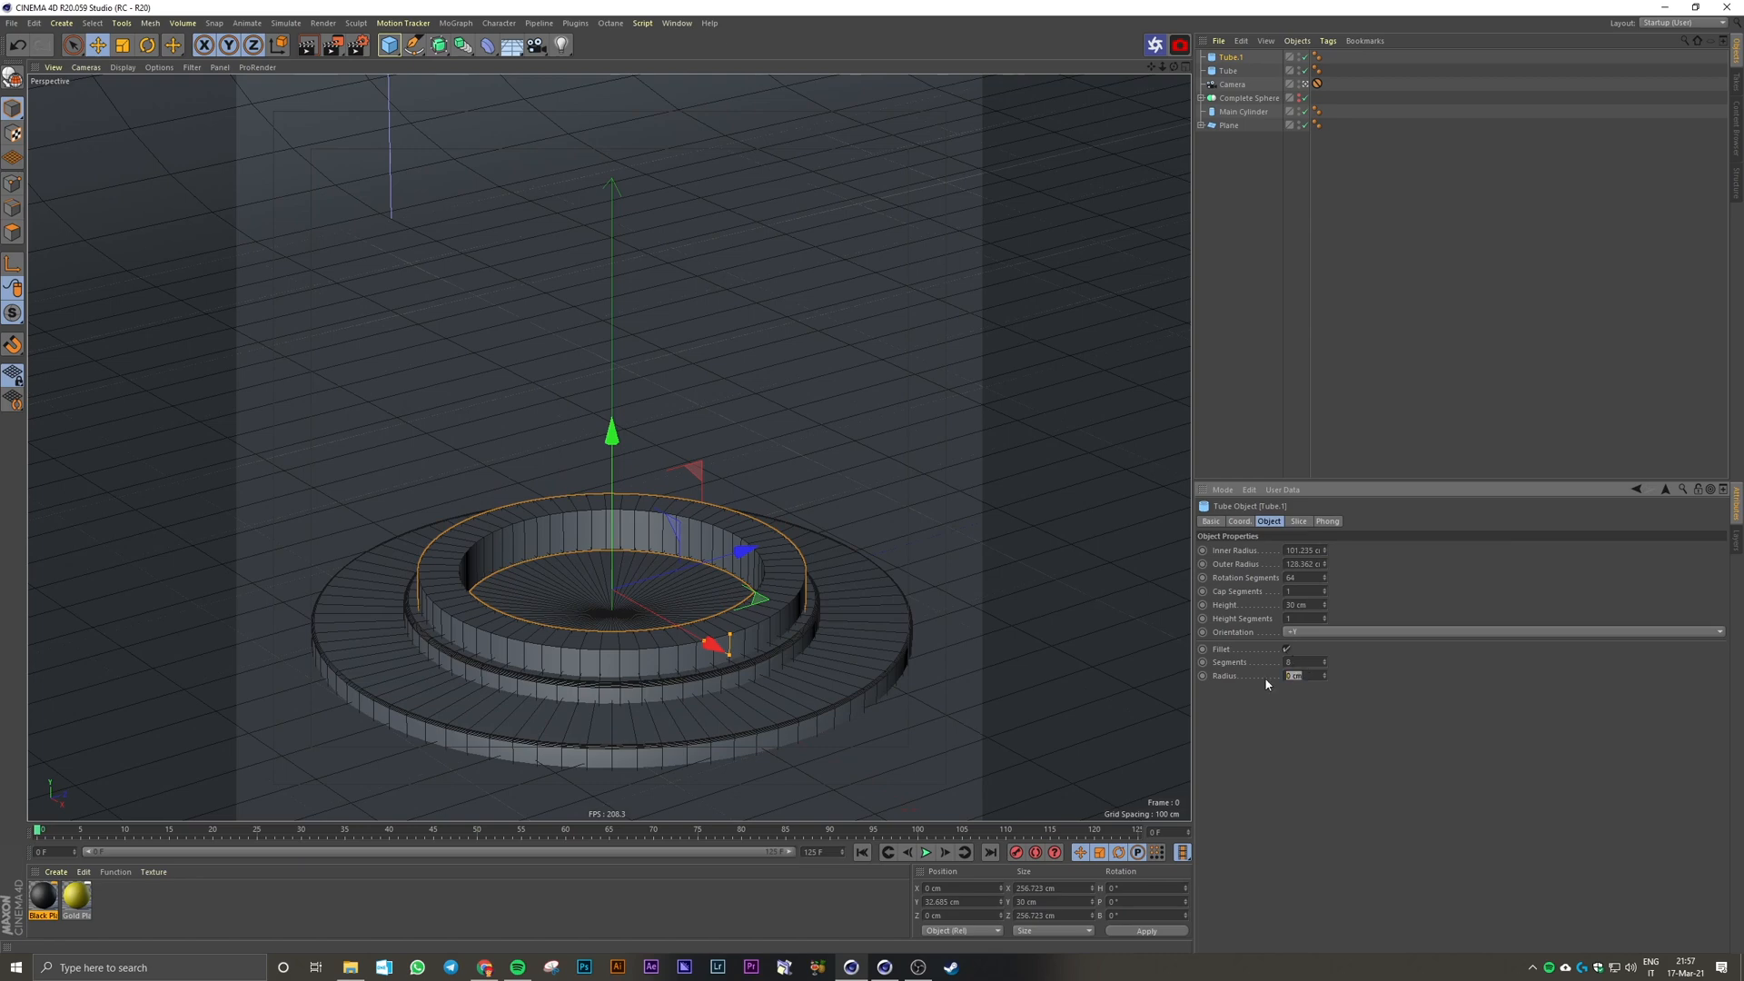
{"action": "type", "text": "2"}
{"action": "key", "text": "Return"}
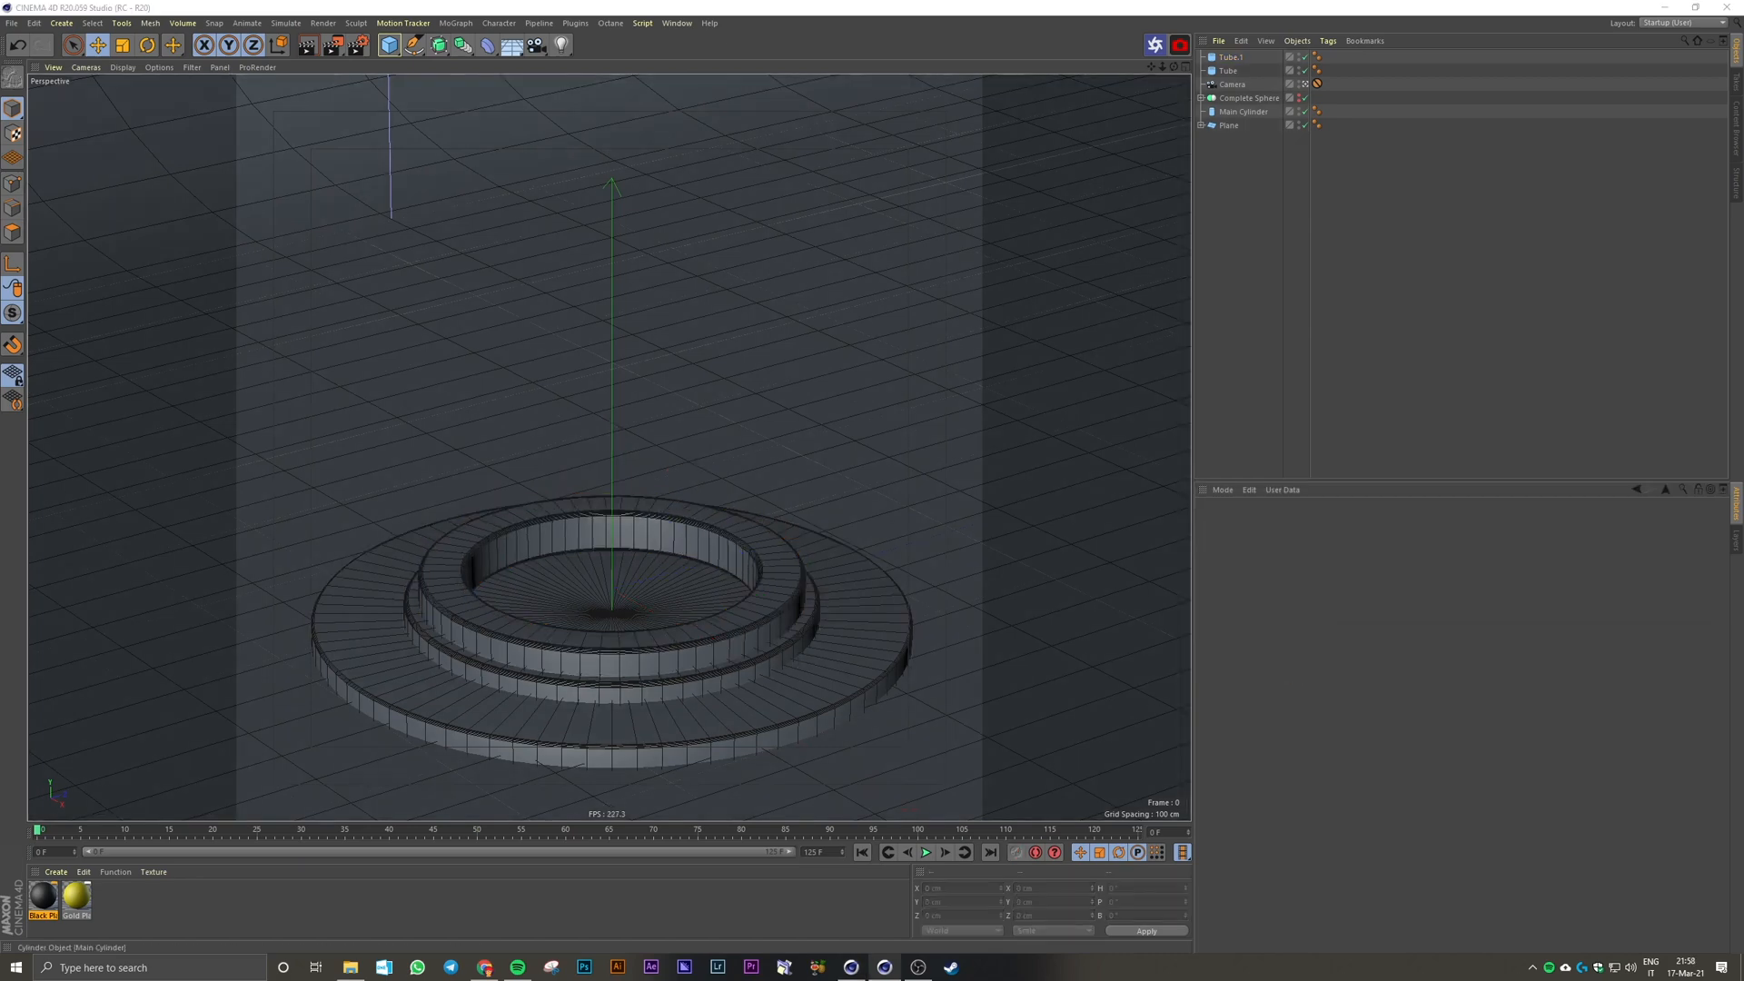
{"action": "left_click", "coordinate": [1421, 390]}
Step: Add a cube shaped into a flat bar about 50 × 11 × 173 cm, raised about 141 cm above the podium
{"action": "left_click", "coordinate": [389, 46]}
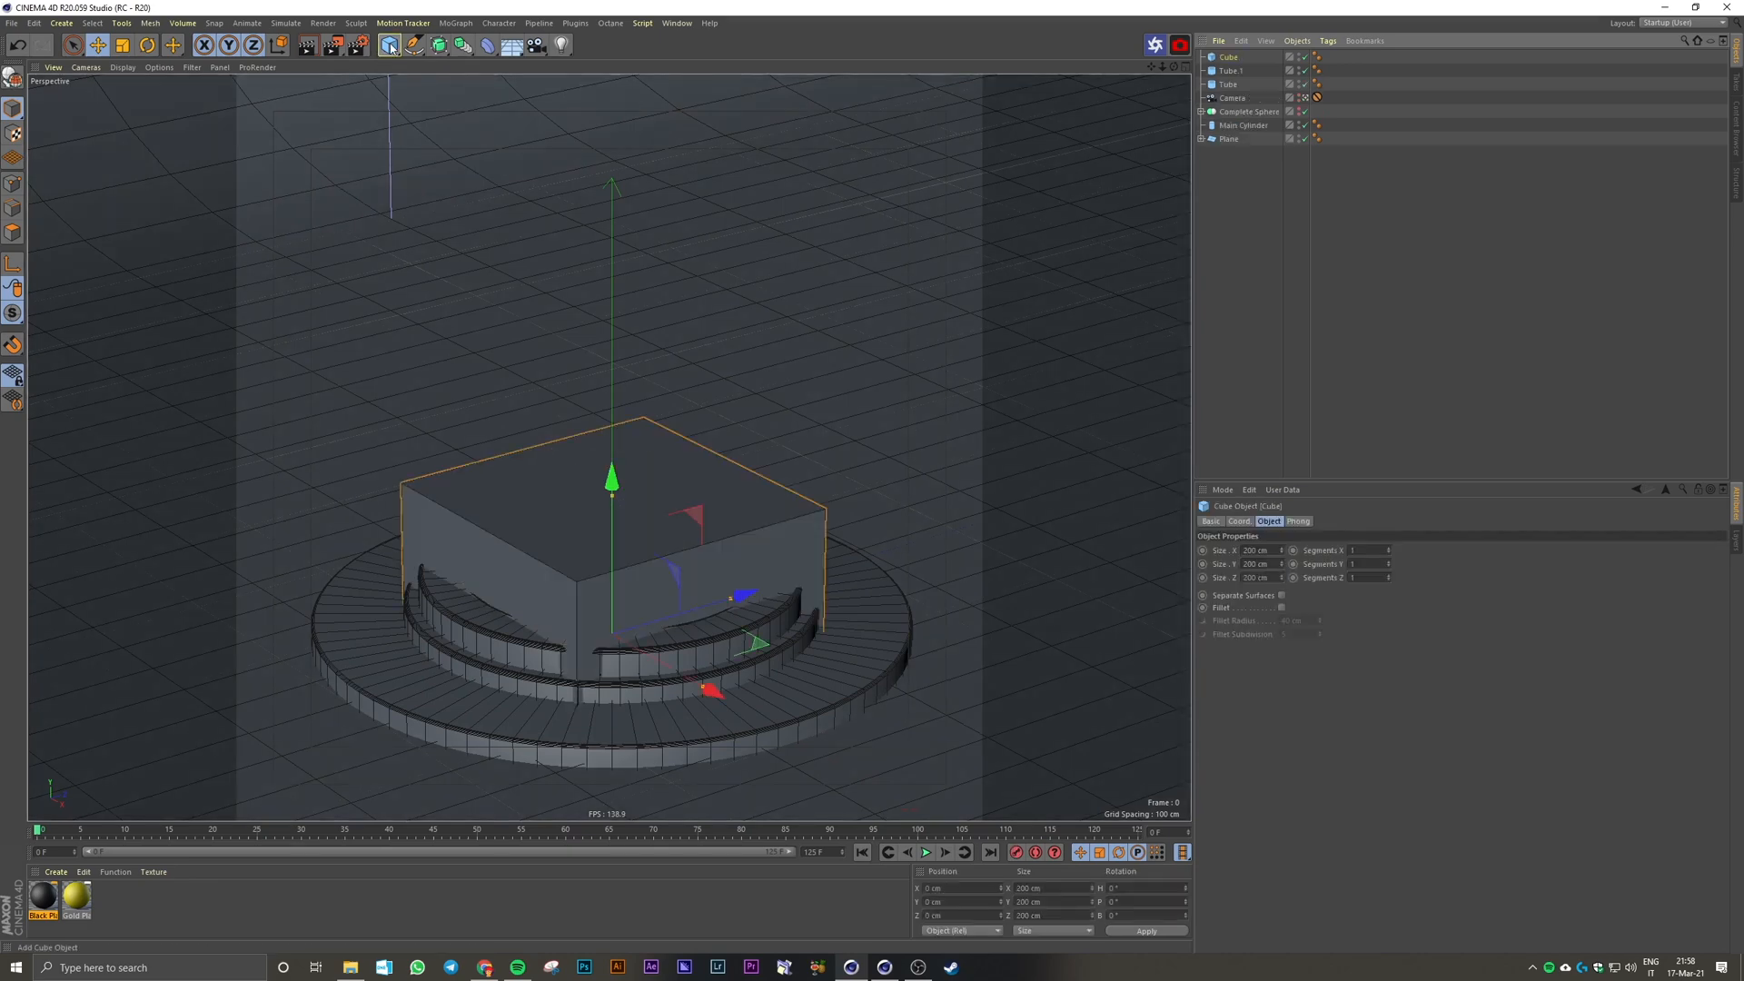
{"action": "left_click_drag", "start_coordinate": [612, 498], "coordinate": [613, 425]}
{"action": "mouse_move", "coordinate": [733, 405]}
{"action": "left_mouse_down"}
{"action": "mouse_move", "coordinate": [700, 416]}
{"action": "mouse_move", "coordinate": [715, 411]}
{"action": "left_mouse_up"}
{"action": "left_click_drag", "start_coordinate": [704, 485], "coordinate": [635, 445]}
{"action": "middle_click", "coordinate": [640, 438]}
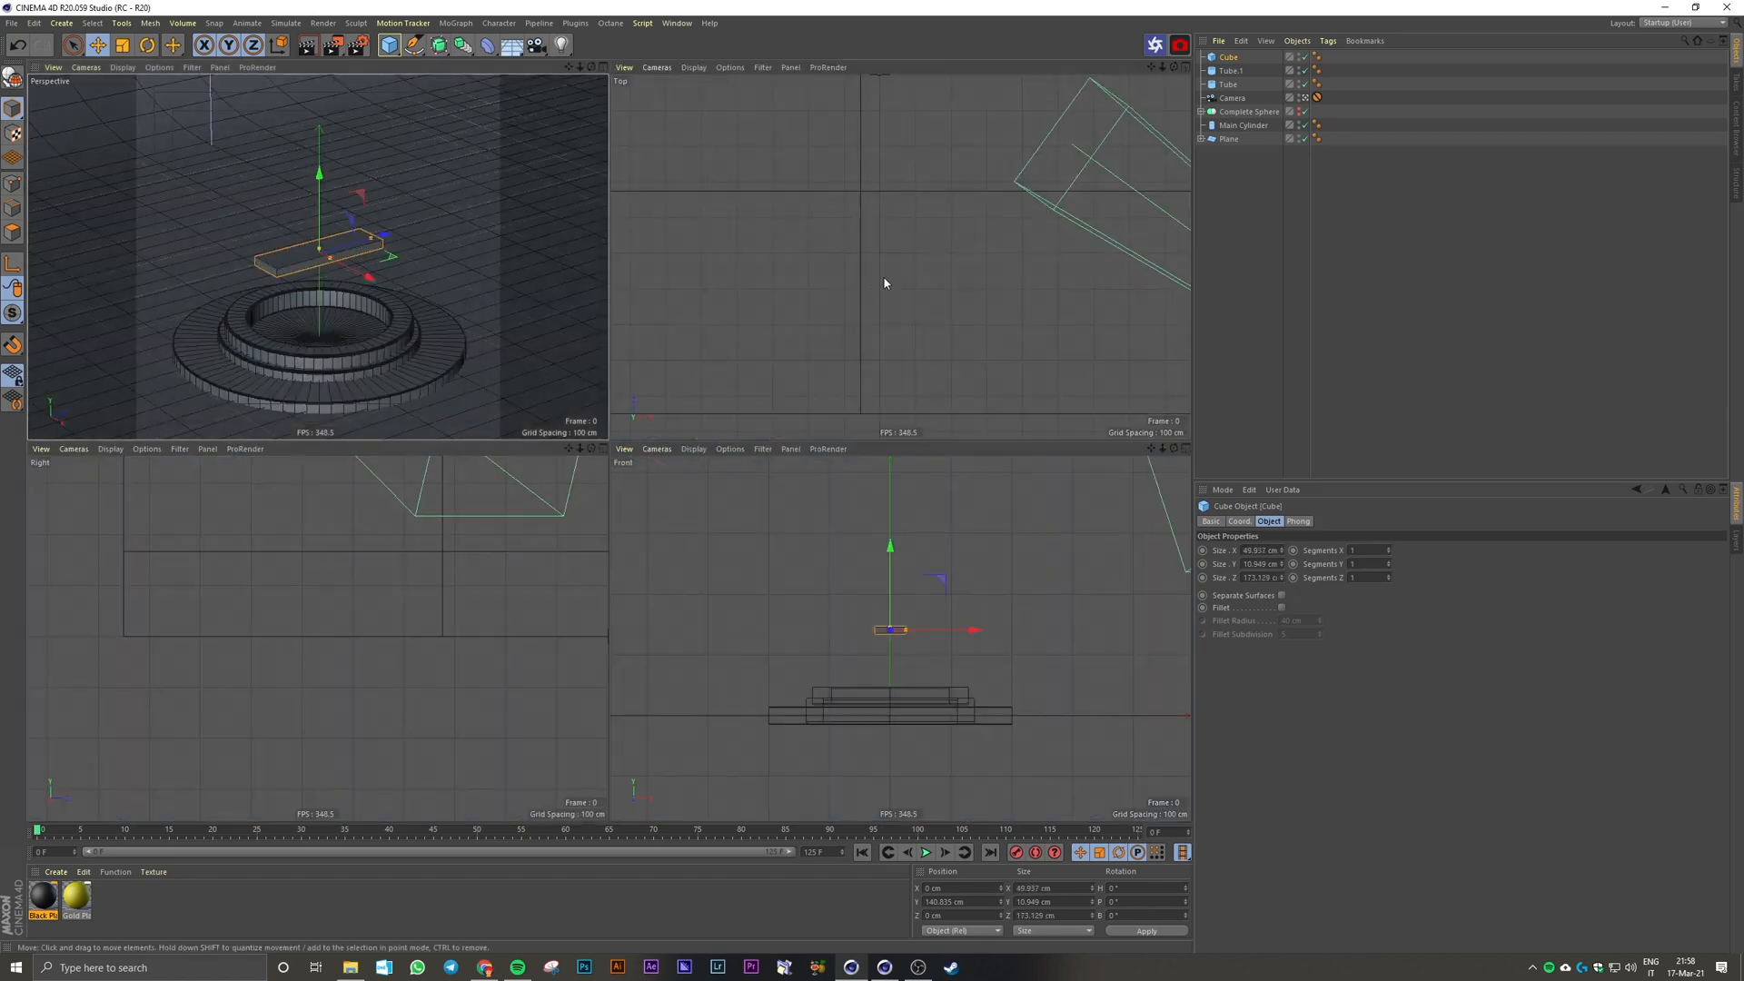
Step: Shrink the flat bar to about 31 cm wide and 75 cm long, offset about 45 cm in Z from the podium's centre
{"action": "middle_click", "coordinate": [886, 284]}
{"action": "scroll", "coordinate": [836, 296], "scroll_direction": "up", "scroll_amount": 10}
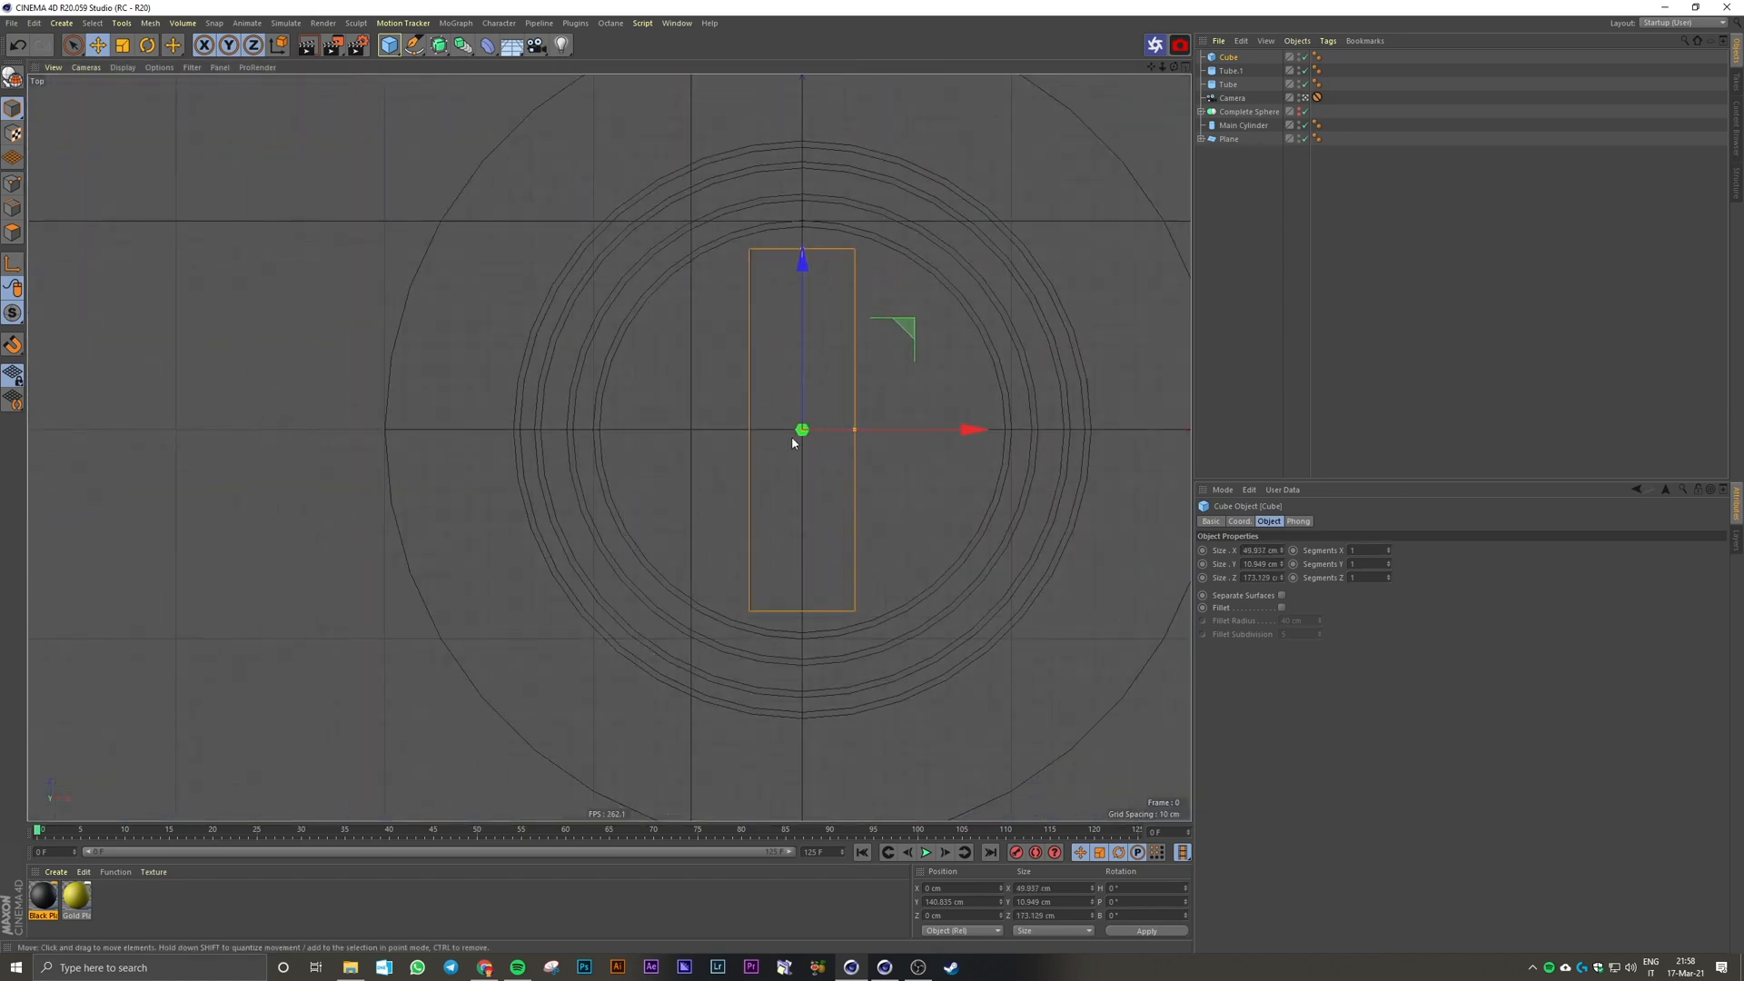
{"action": "mouse_move", "coordinate": [805, 253]}
{"action": "left_mouse_down"}
{"action": "mouse_move", "coordinate": [805, 332]}
{"action": "mouse_move", "coordinate": [807, 245]}
{"action": "left_mouse_up"}
{"action": "middle_click_drag", "start_coordinate": [797, 356], "coordinate": [723, 426], "text": "alt"}
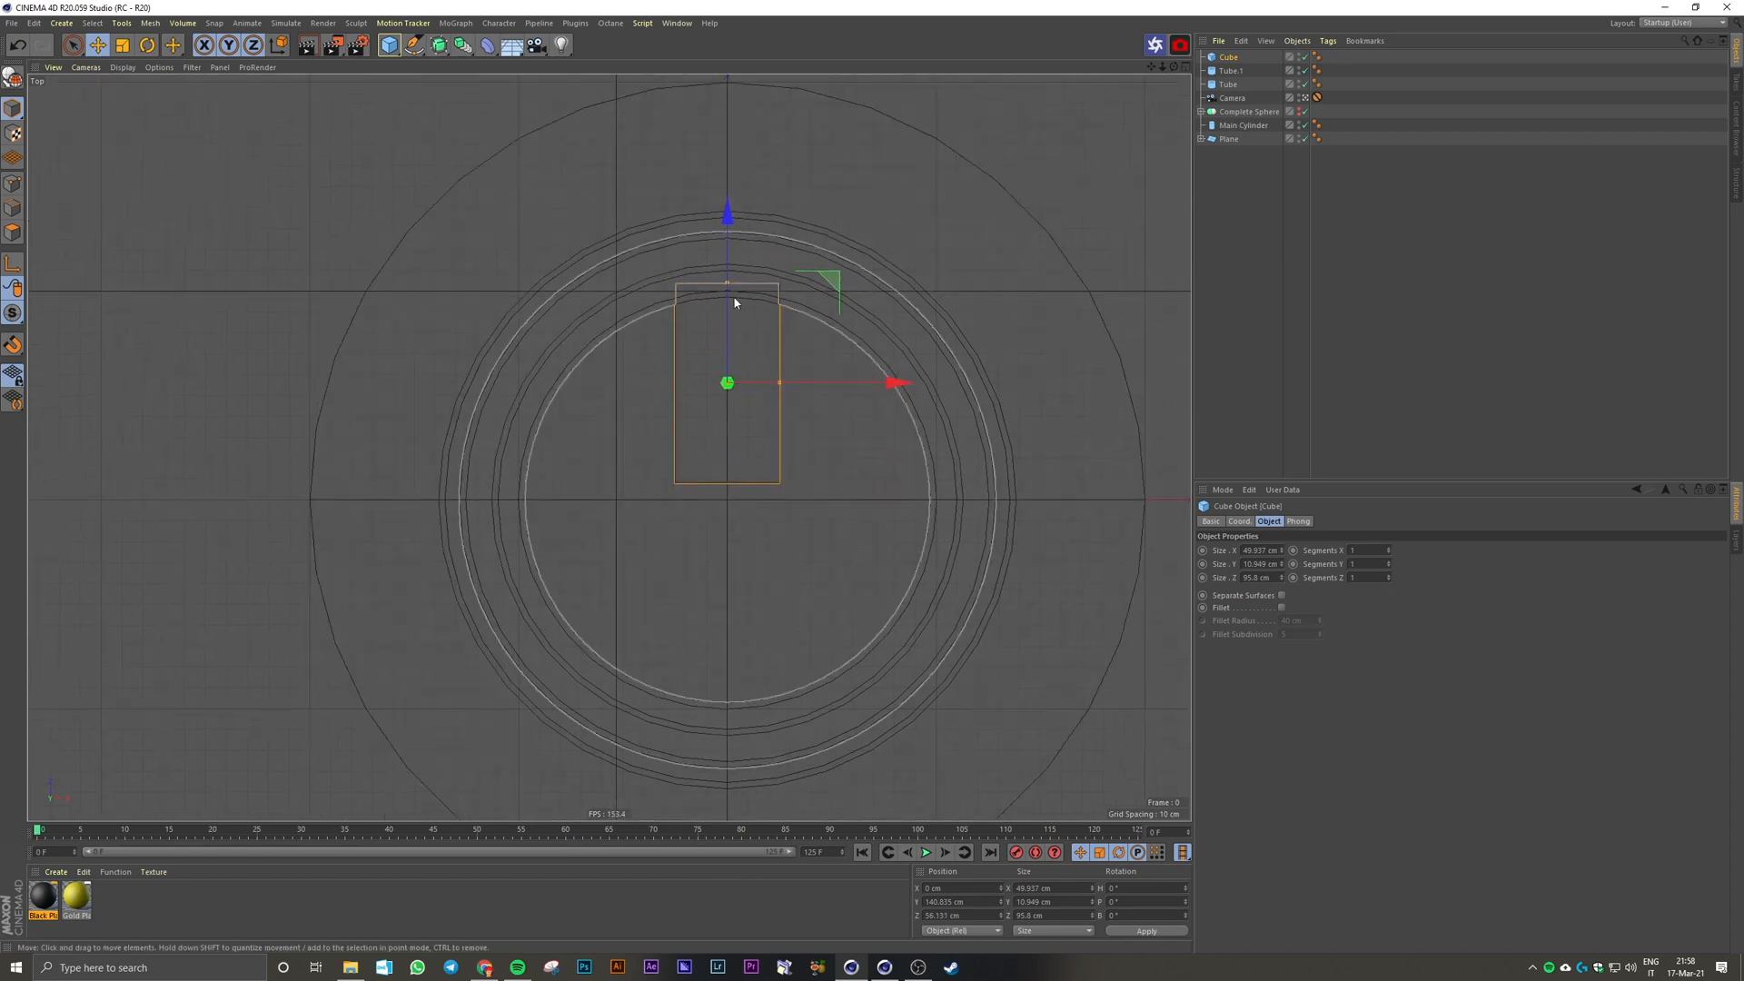
{"action": "mouse_move", "coordinate": [730, 303]}
{"action": "left_mouse_down"}
{"action": "mouse_move", "coordinate": [713, 391]}
{"action": "mouse_move", "coordinate": [718, 347]}
{"action": "mouse_move", "coordinate": [760, 382]}
{"action": "mouse_move", "coordinate": [727, 294]}
{"action": "mouse_move", "coordinate": [728, 308]}
{"action": "left_mouse_up"}
{"action": "key", "text": "ctrl+z"}
{"action": "middle_click", "coordinate": [511, 248]}
{"action": "middle_click", "coordinate": [512, 252]}
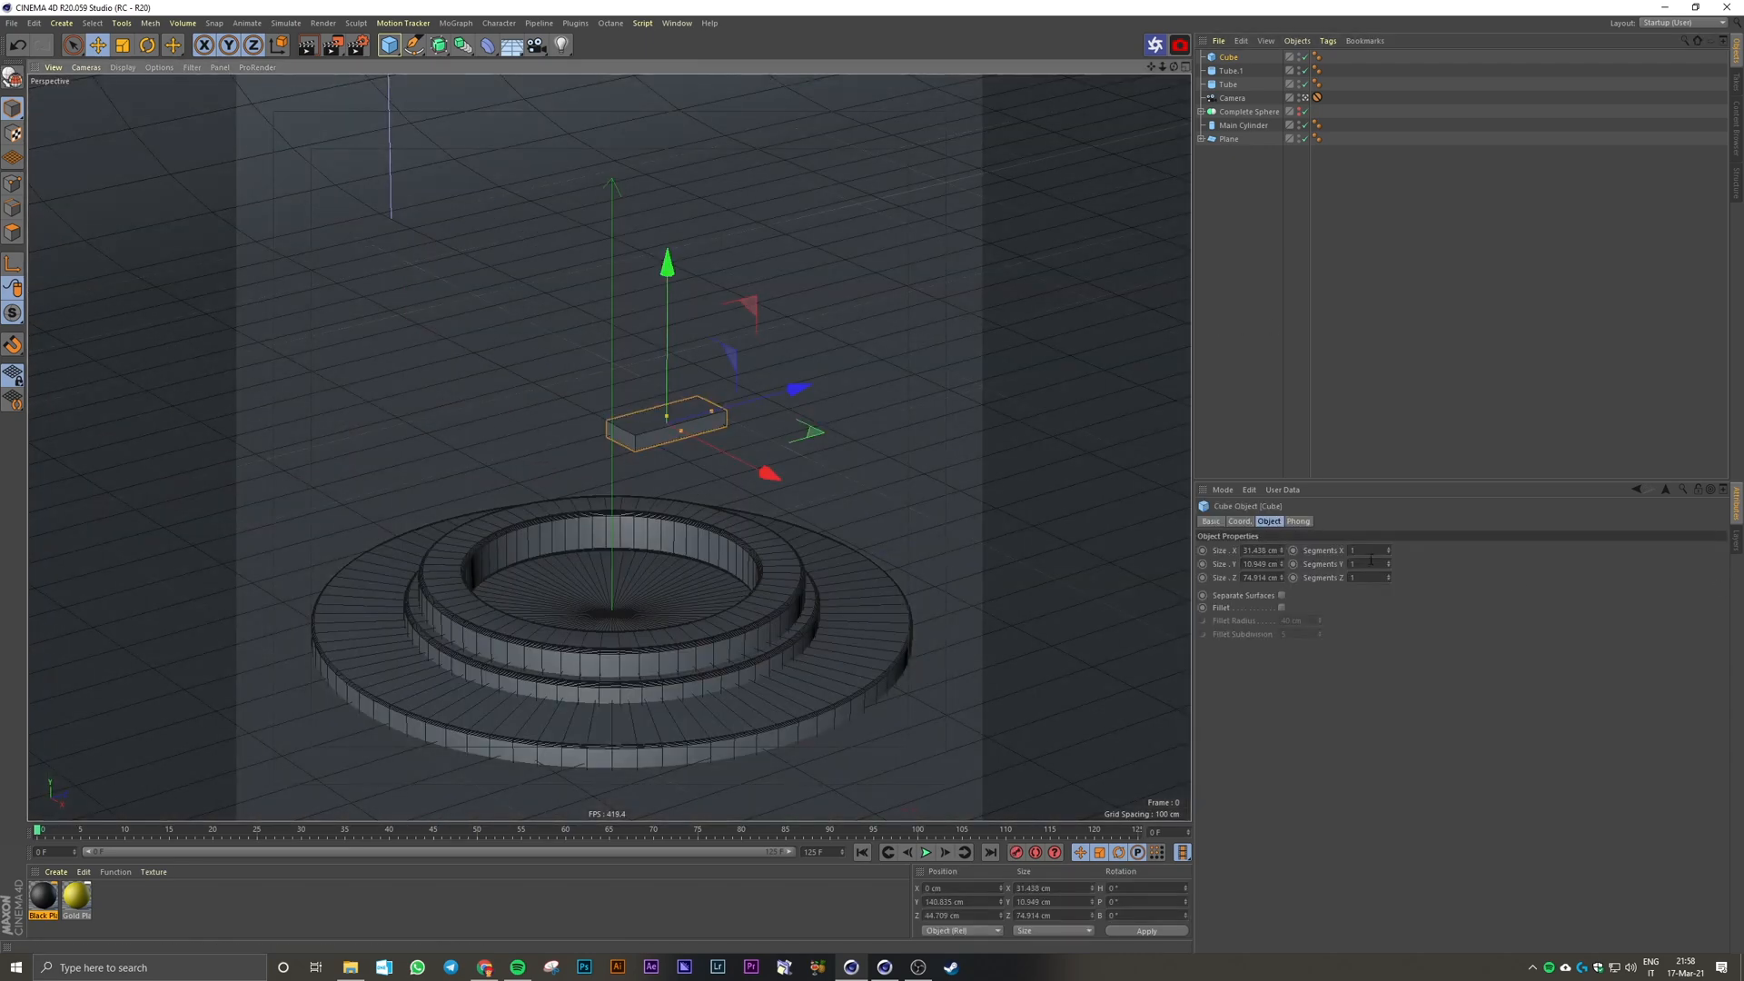
Step: Set the bar's X, Y and Z segments to 10 each
{"action": "left_click", "coordinate": [1369, 552]}
{"action": "type", "text": "10"}
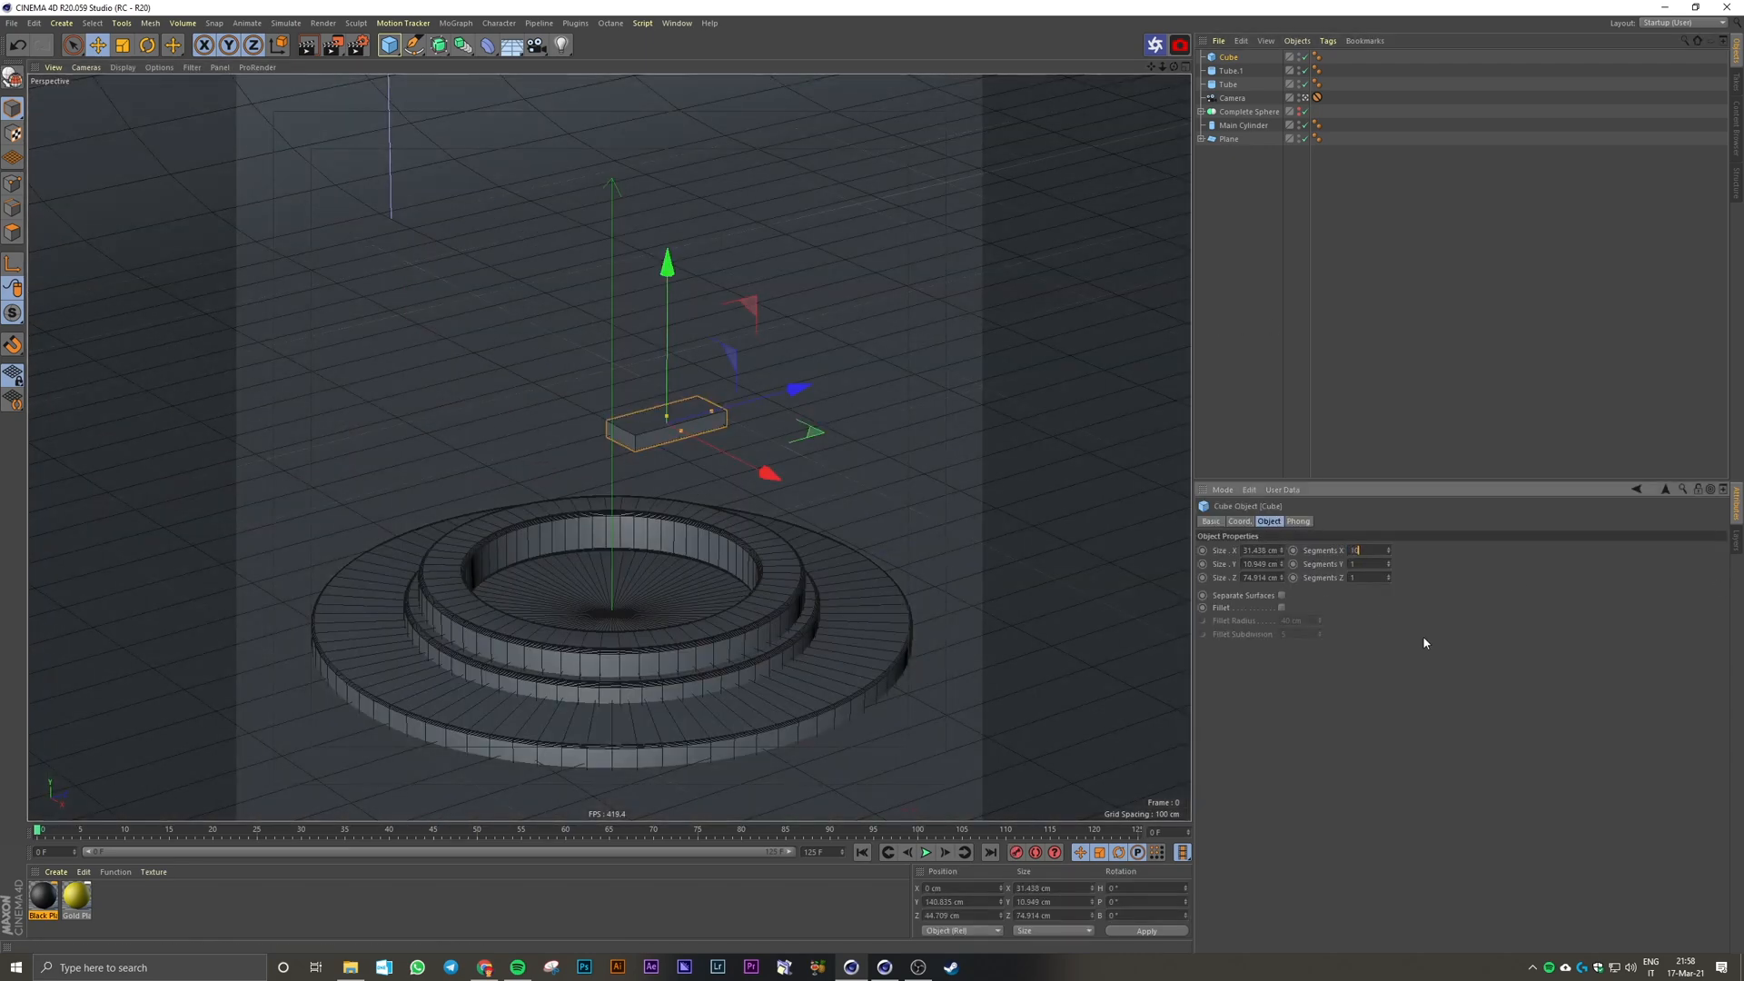
{"action": "key", "text": "Tab"}
{"action": "type", "text": "10"}
{"action": "key", "text": "Tab"}
{"action": "type", "text": "10"}
{"action": "key", "text": "Return"}
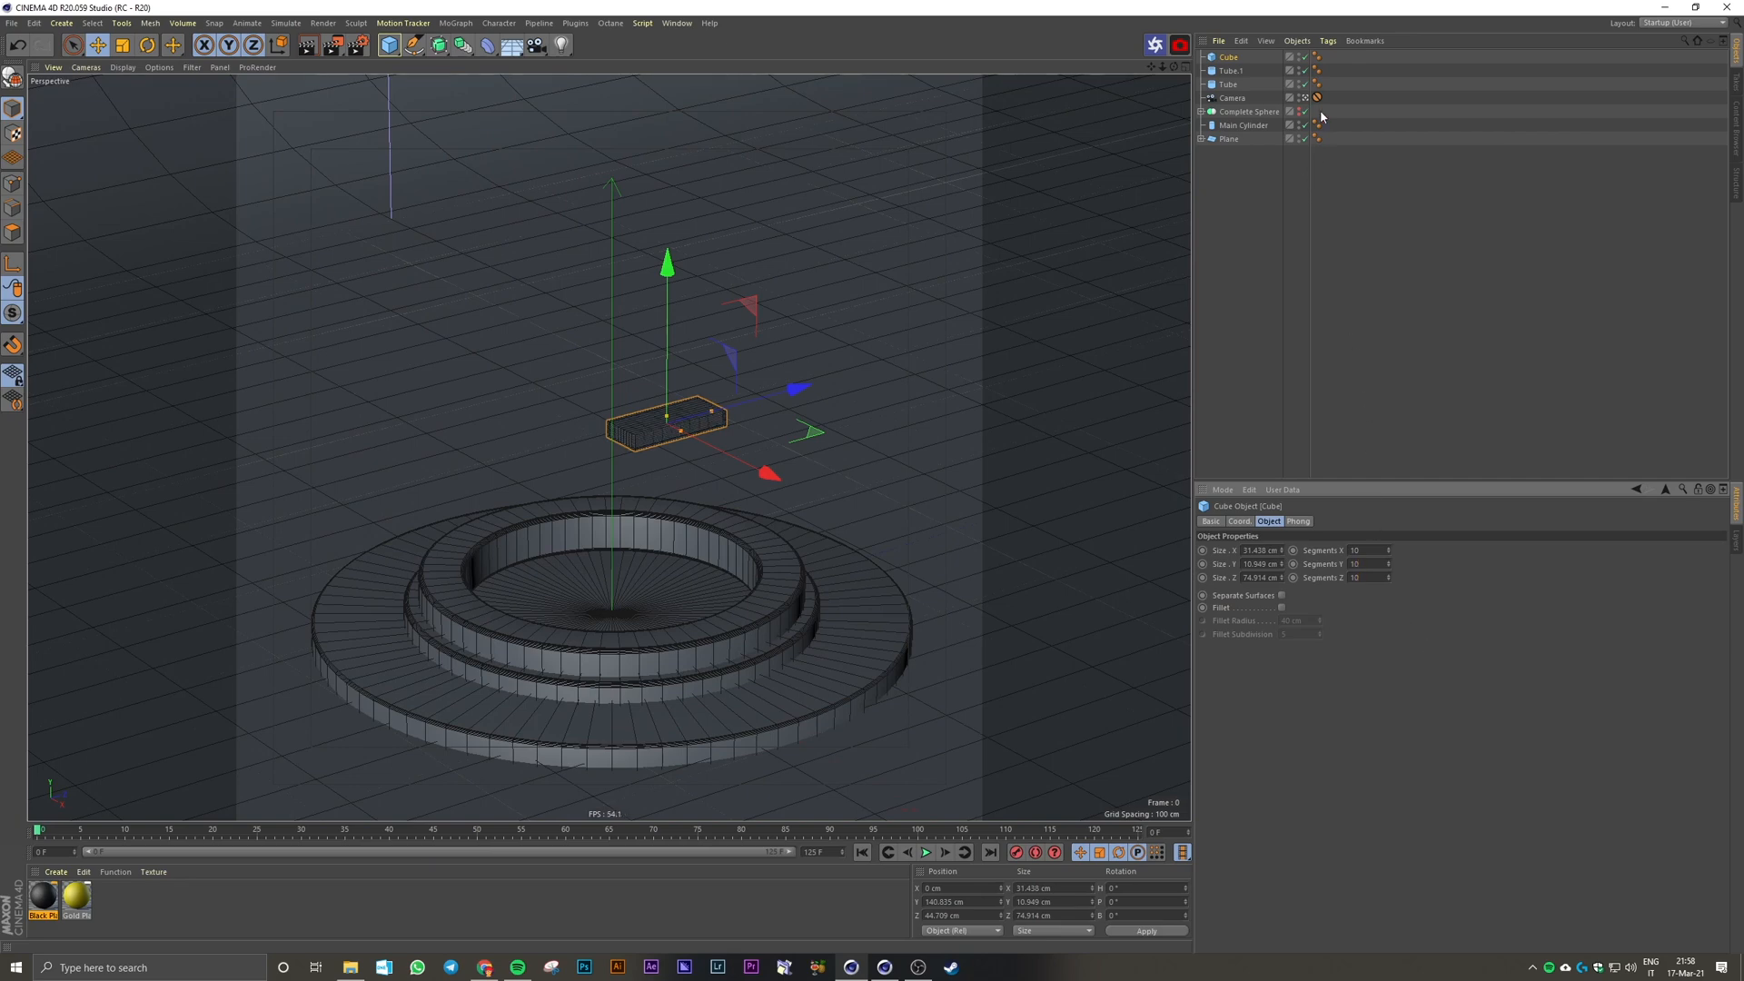
{"action": "left_click", "coordinate": [1305, 190]}
{"action": "left_click", "coordinate": [668, 430]}
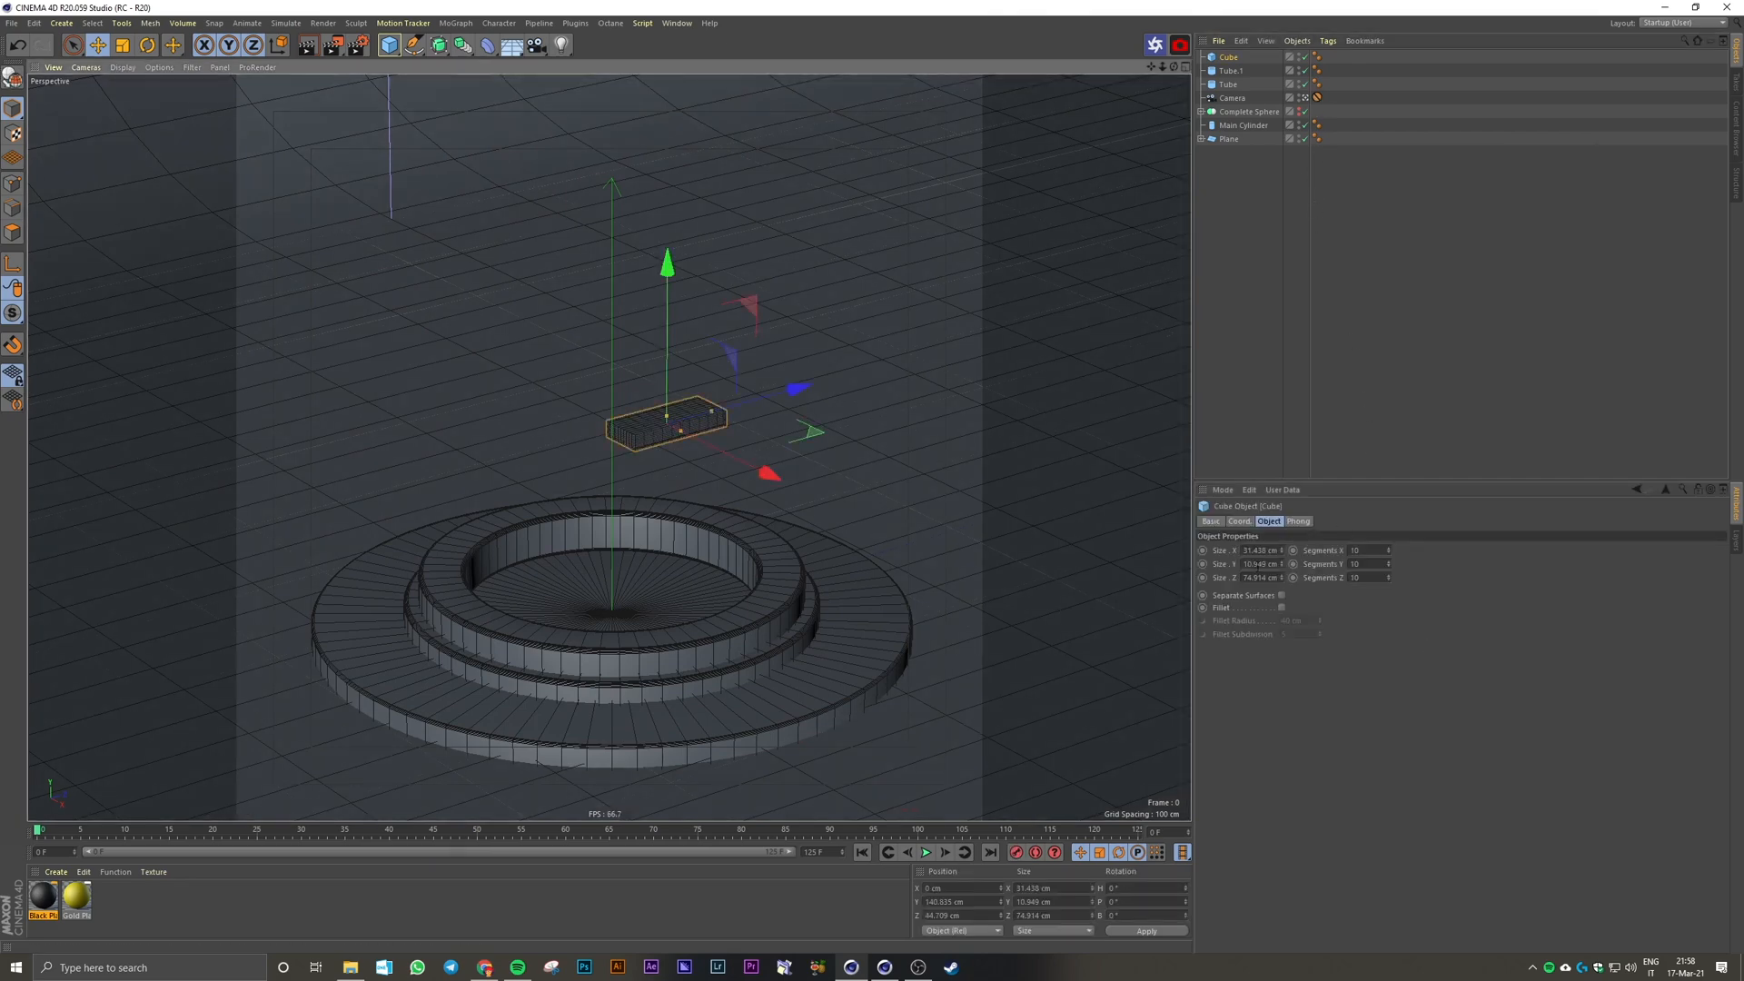
Step: Set the bar's Y size to 8 cm
{"action": "left_click", "coordinate": [1263, 564]}
{"action": "type", "text": "5"}
{"action": "key", "text": "Return"}
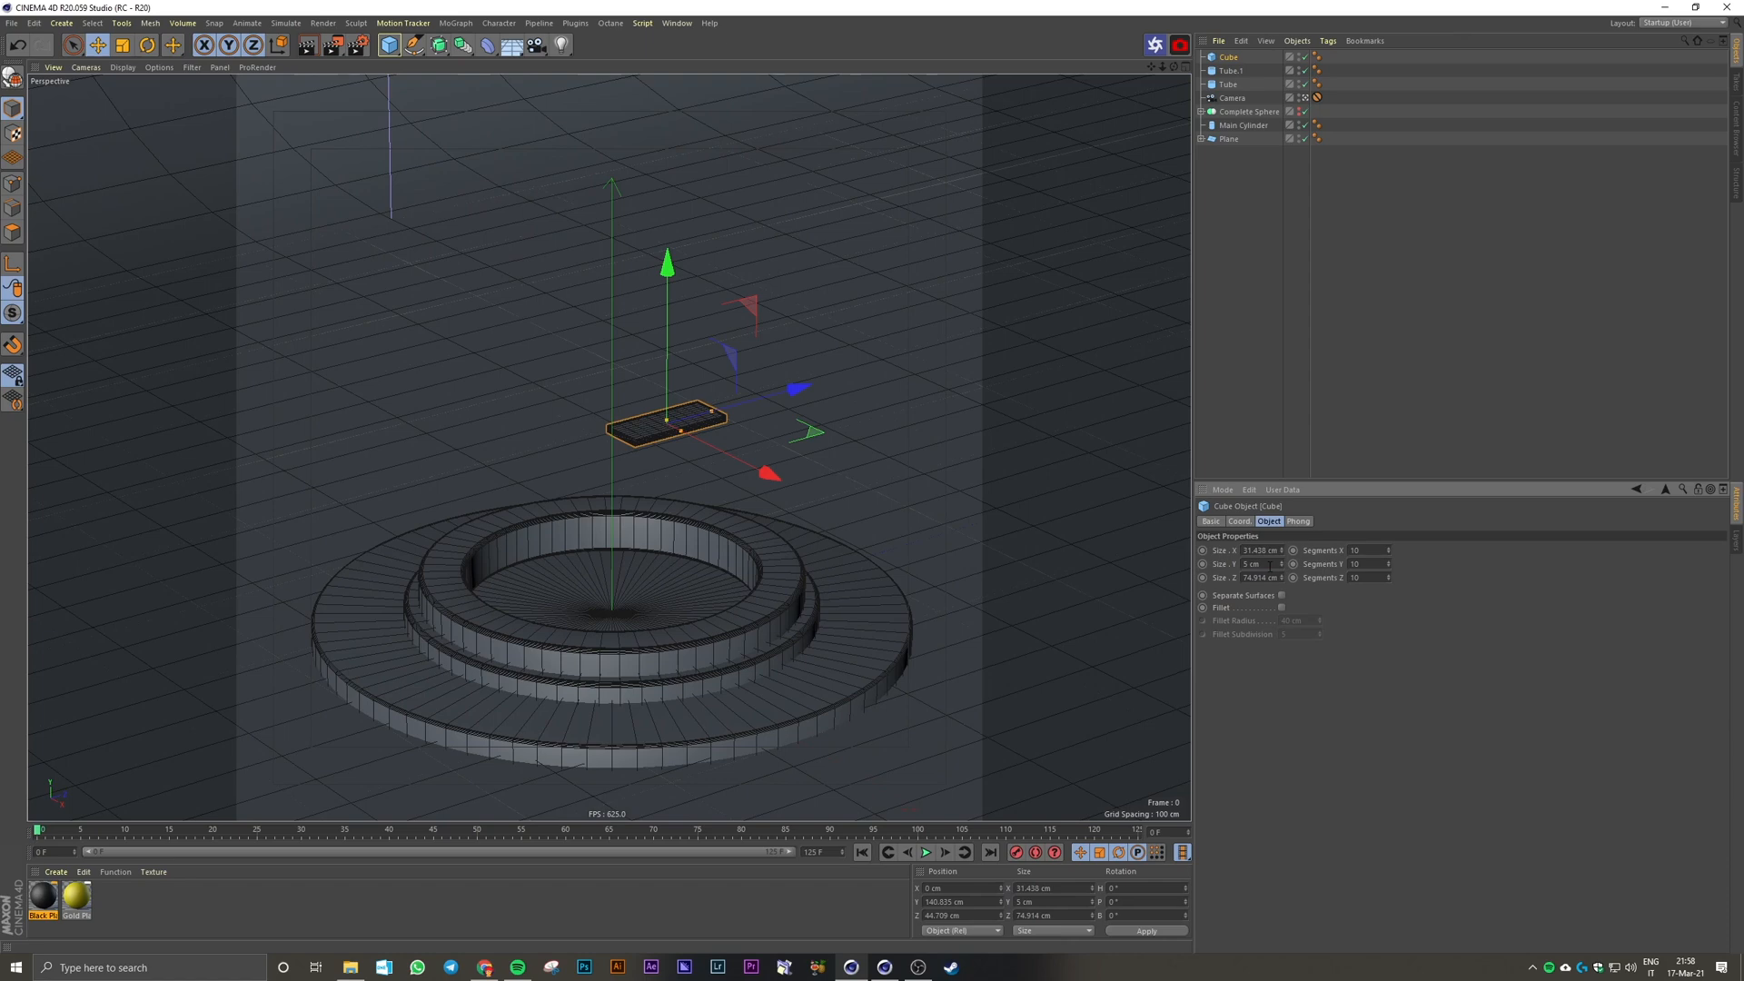
{"action": "left_click", "coordinate": [1254, 564]}
{"action": "type", "text": "8"}
{"action": "key", "text": "Return"}
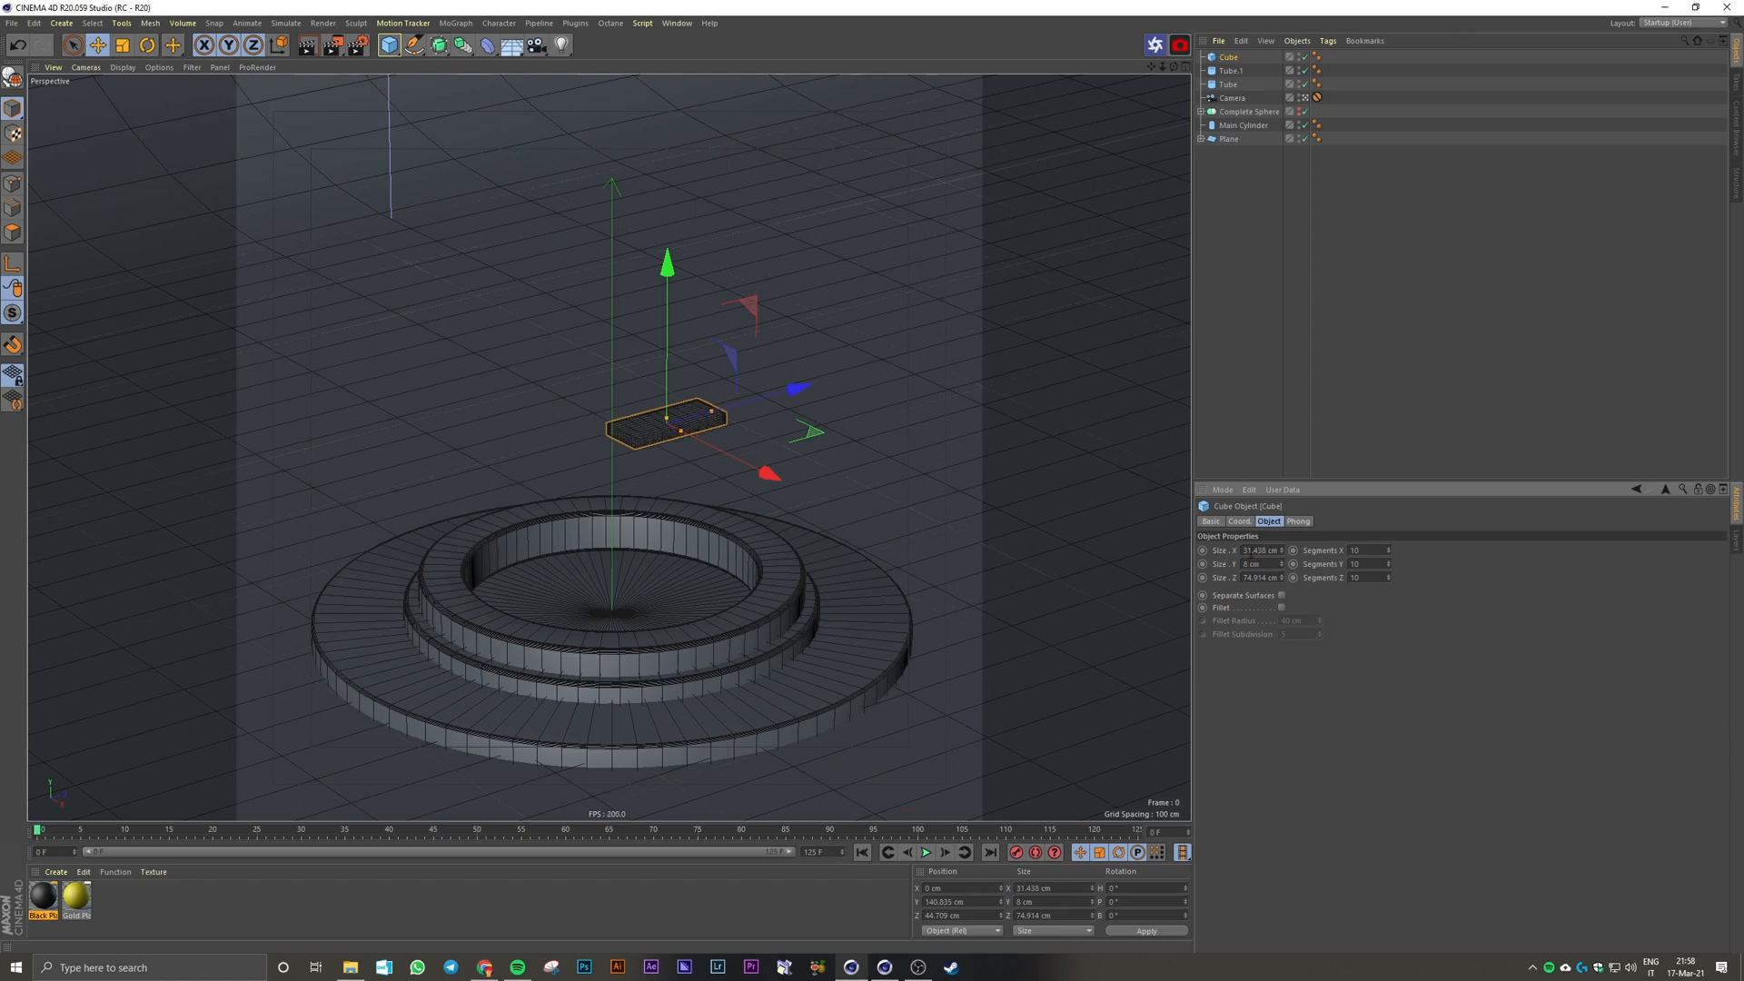
Step: Set the bar's X size to 32 cm and Z size to 75 cm, and enable a 2 cm fillet
{"action": "left_click", "coordinate": [1252, 550]}
{"action": "type", "text": "32"}
{"action": "key", "text": "Tab"}
{"action": "key", "text": "Tab"}
{"action": "type", "text": "75"}
{"action": "key", "text": "Return"}
{"action": "left_click", "coordinate": [1282, 608]}
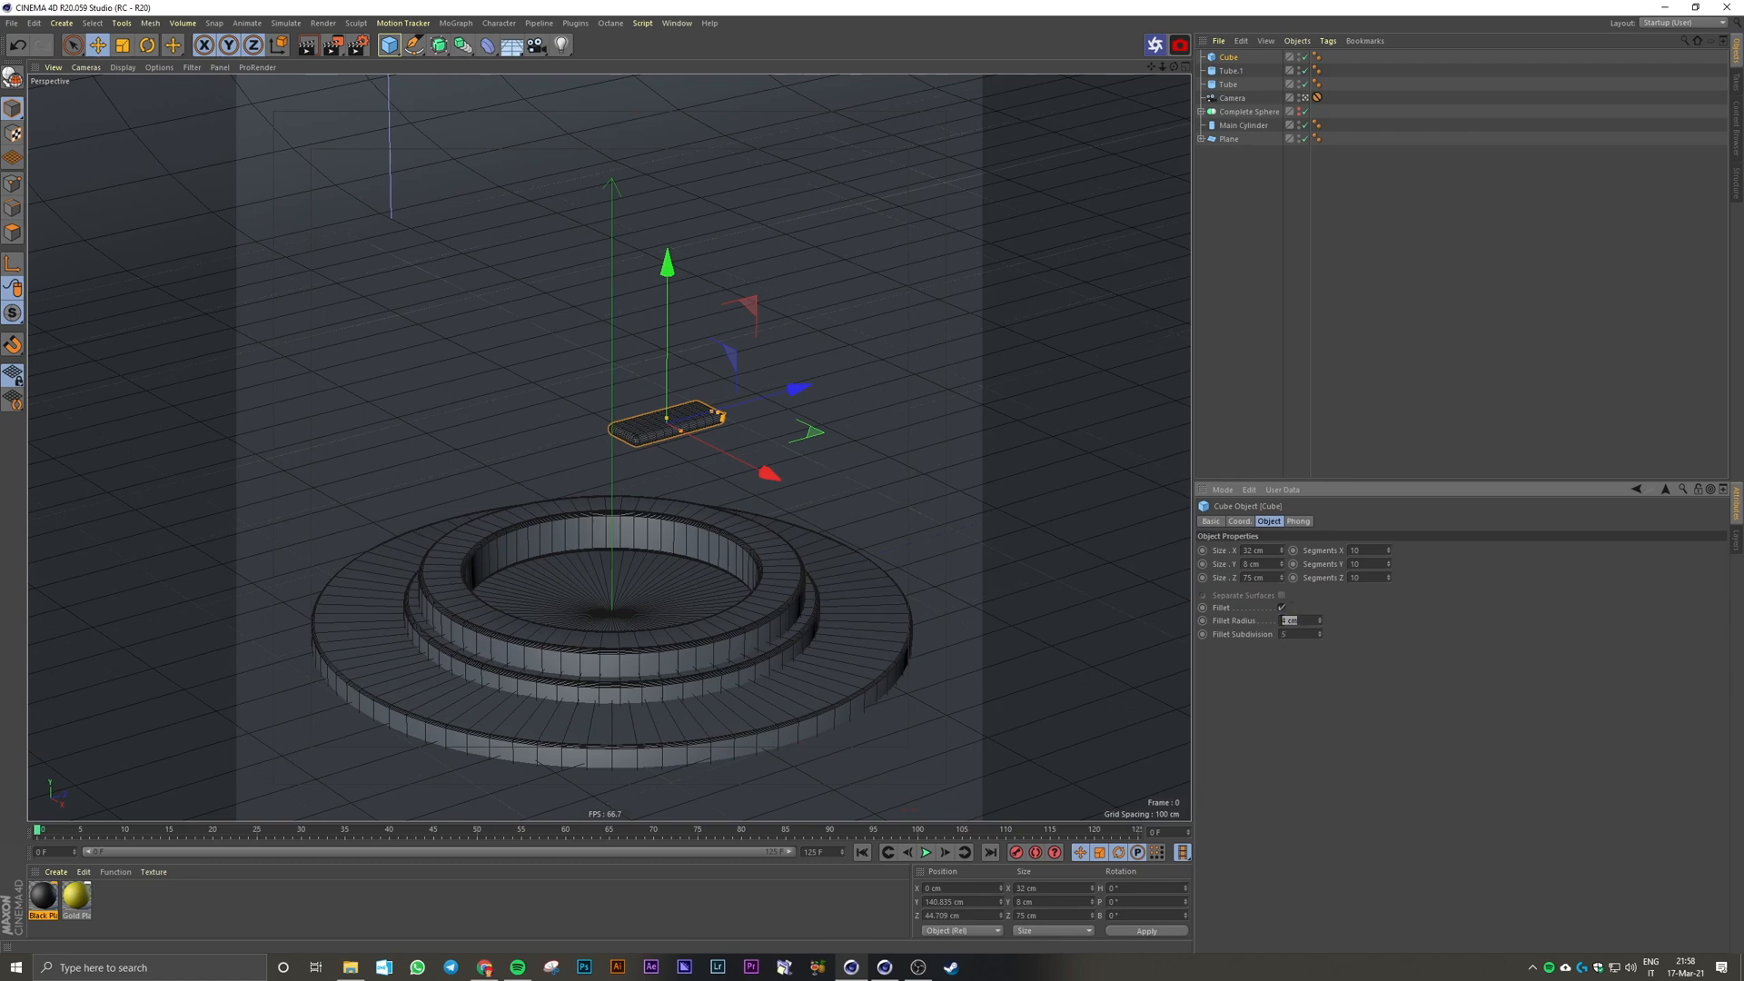
{"action": "left_click", "coordinate": [1343, 323]}
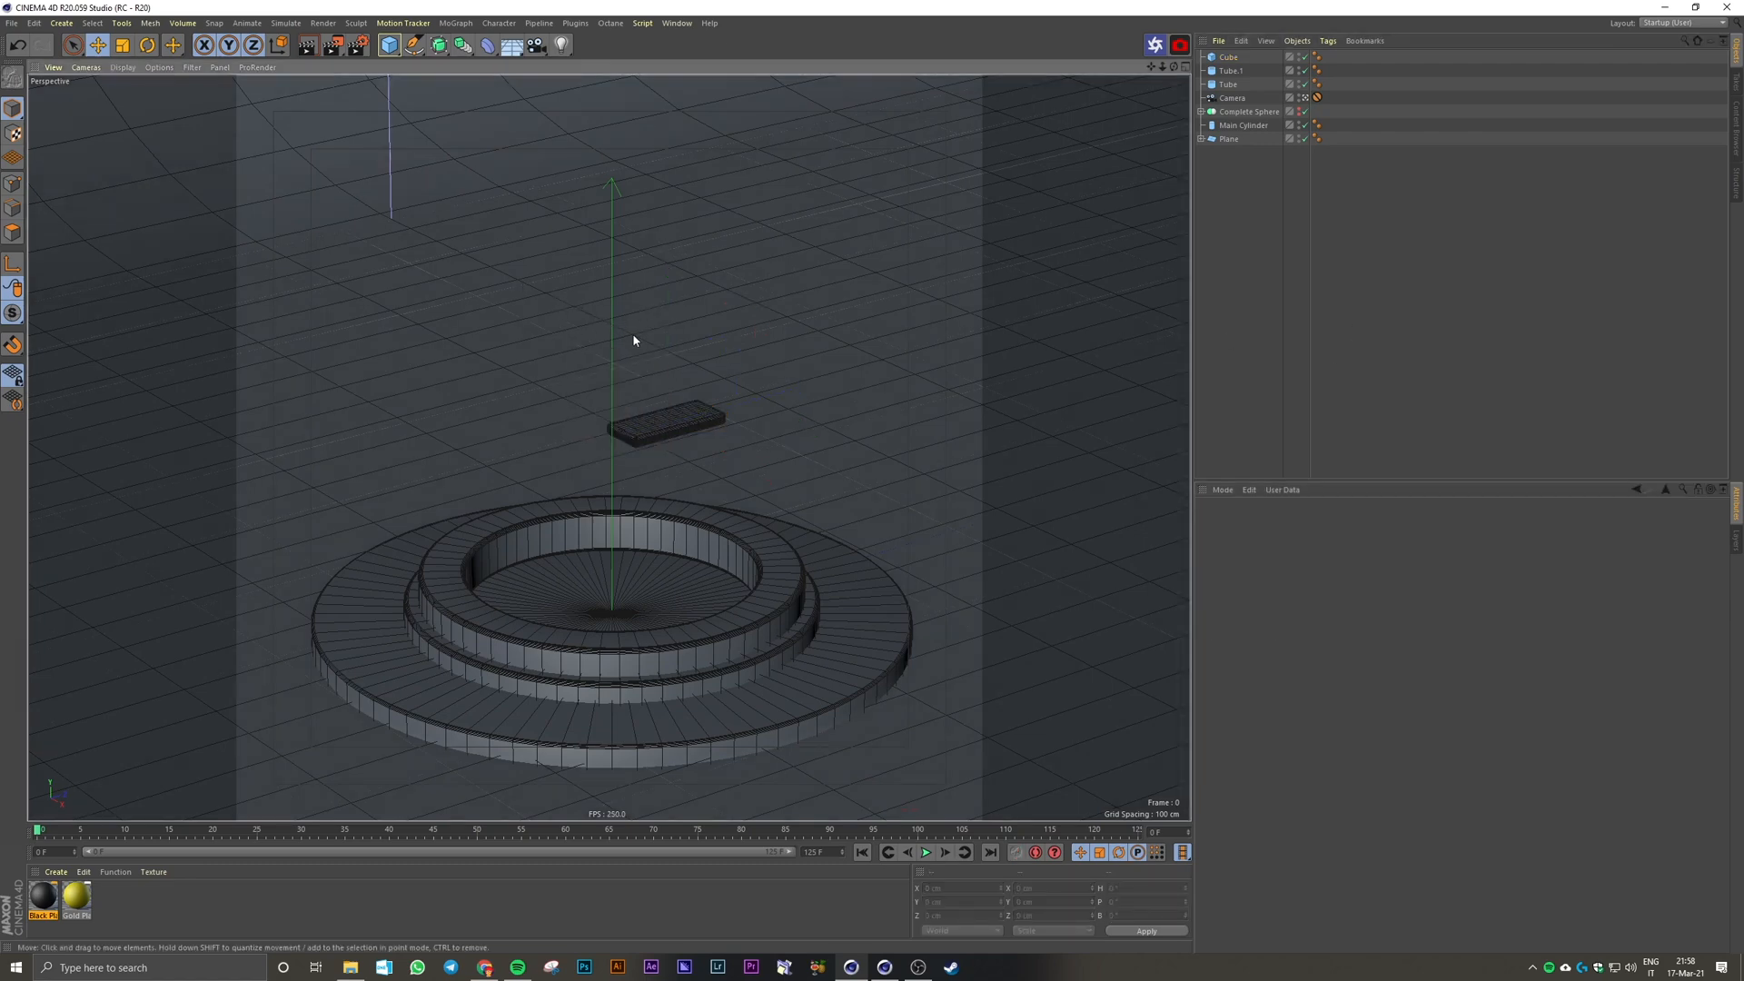
Step: Switch the viewport display to Gouraud shading without wireframe lines
{"action": "key", "text": "n"}
{"action": "key", "text": "a"}
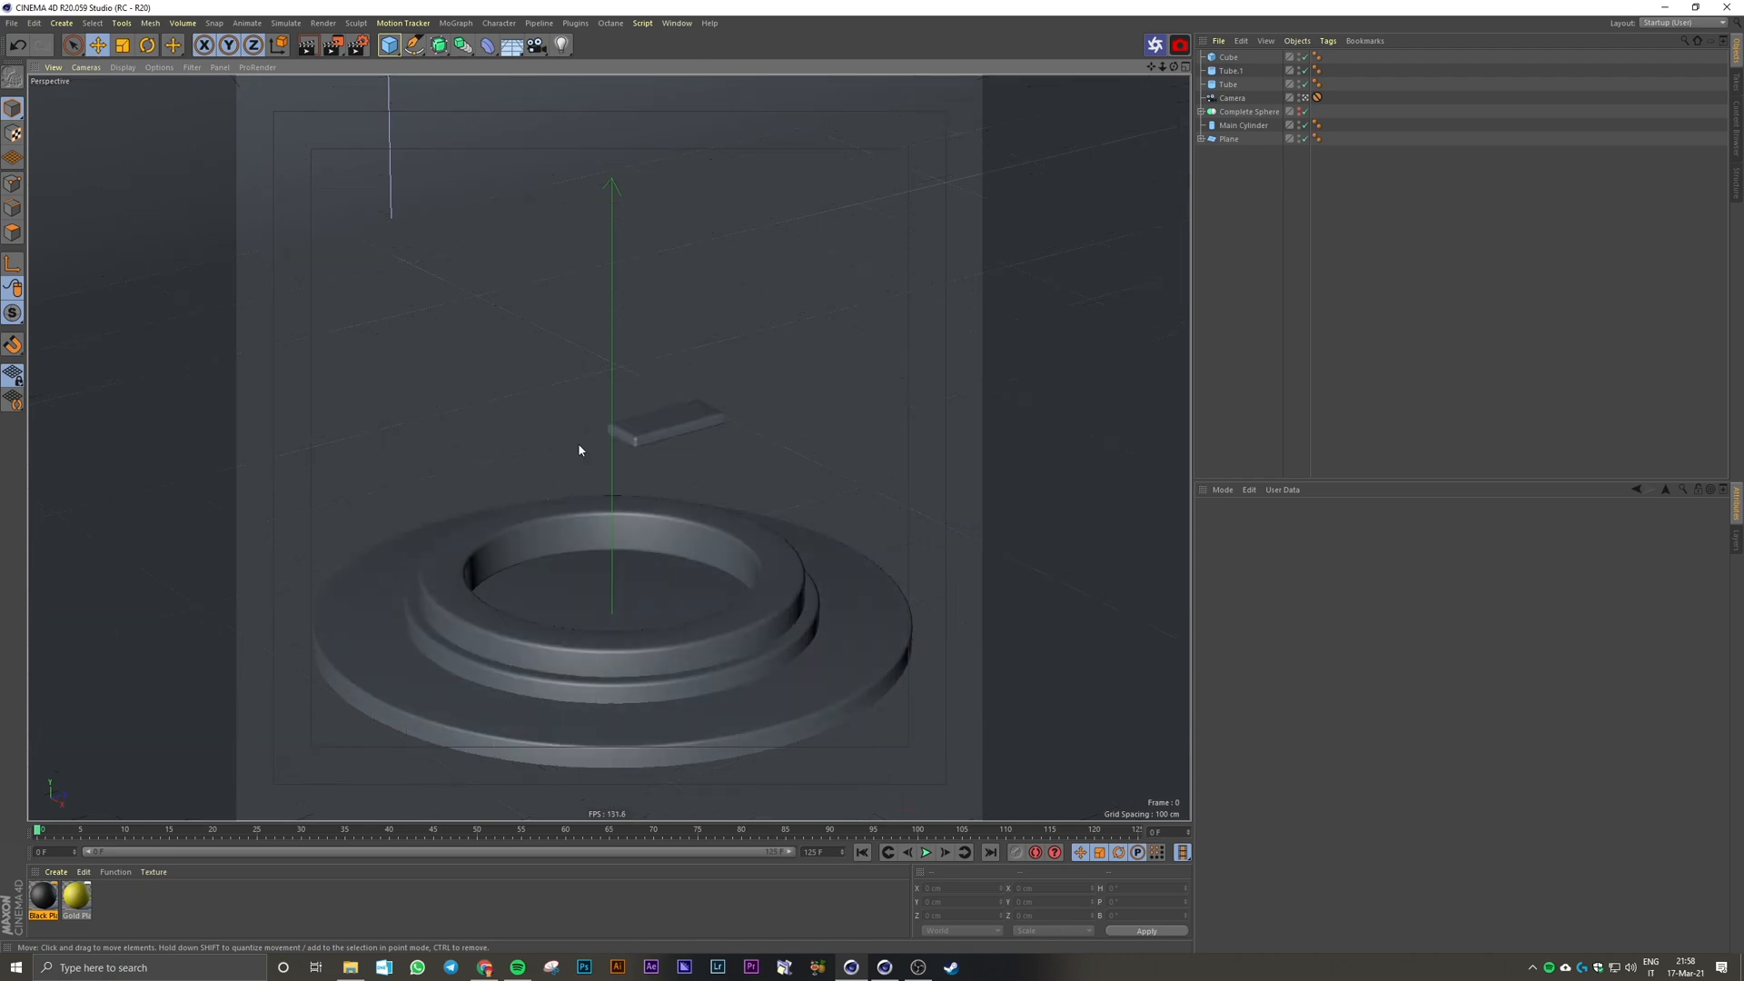
{"action": "key", "text": "n"}
{"action": "key", "text": "b"}
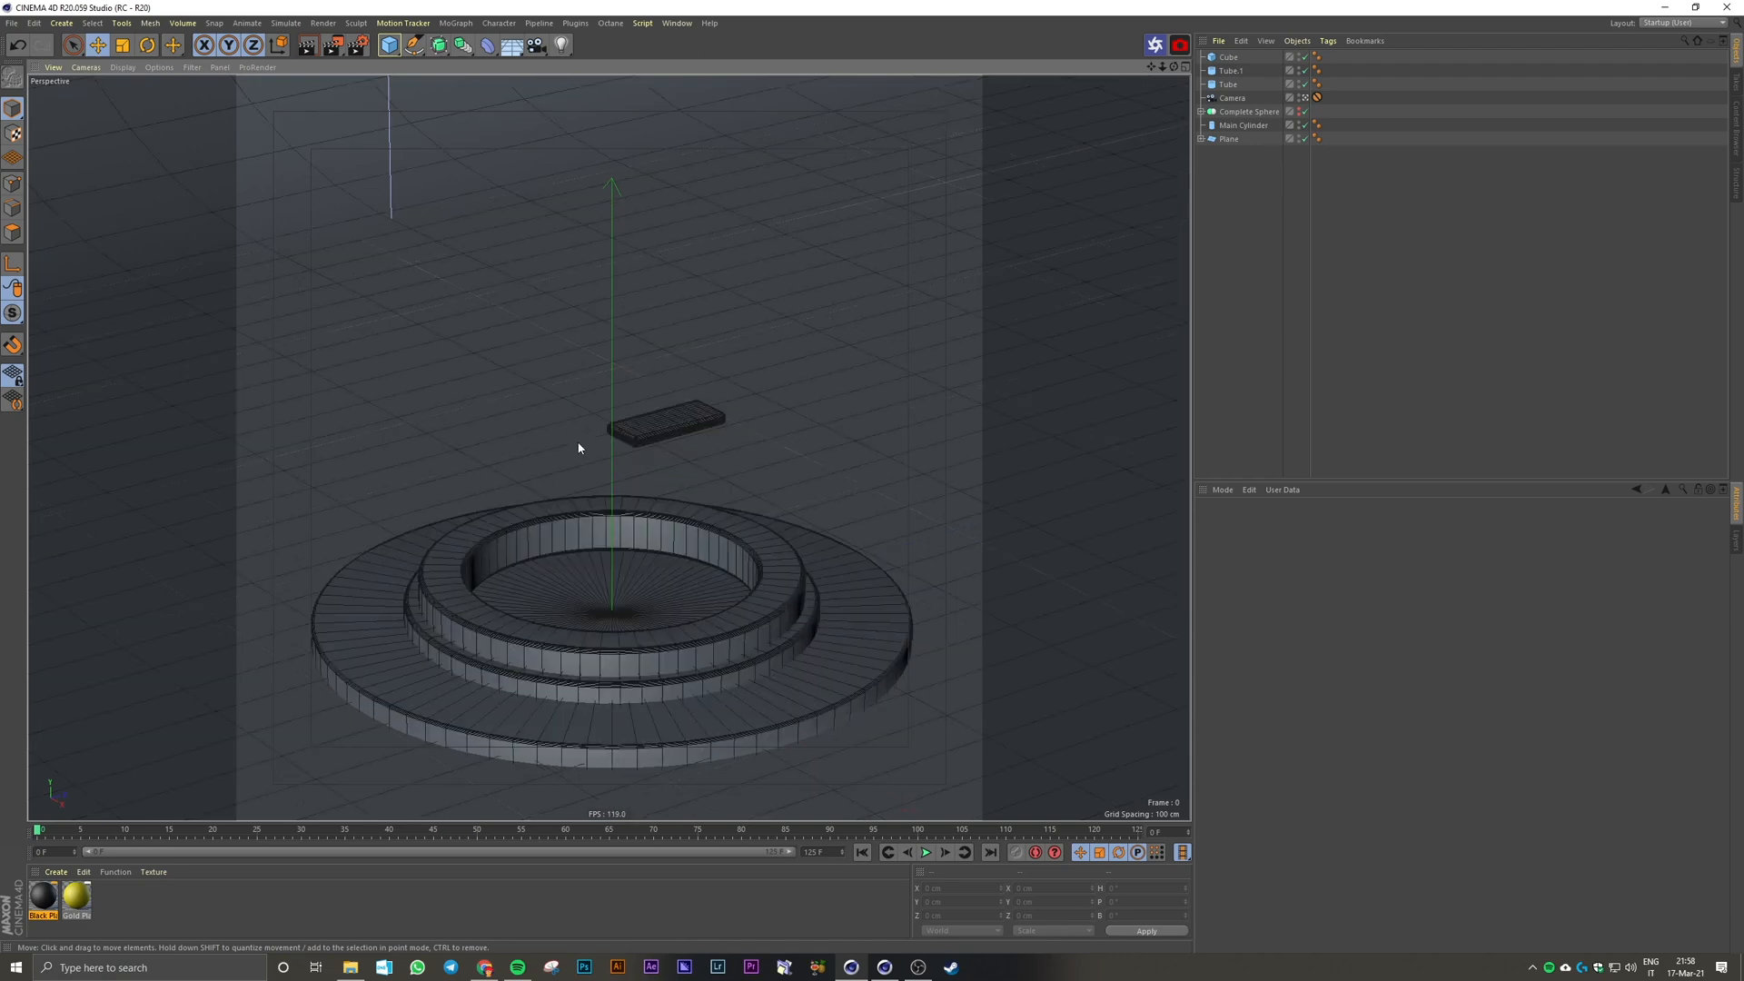
{"action": "key", "text": "n"}
{"action": "key", "text": "a"}
Step: Rename the bar's cube object as Propeller
{"action": "left_click", "coordinate": [667, 420]}
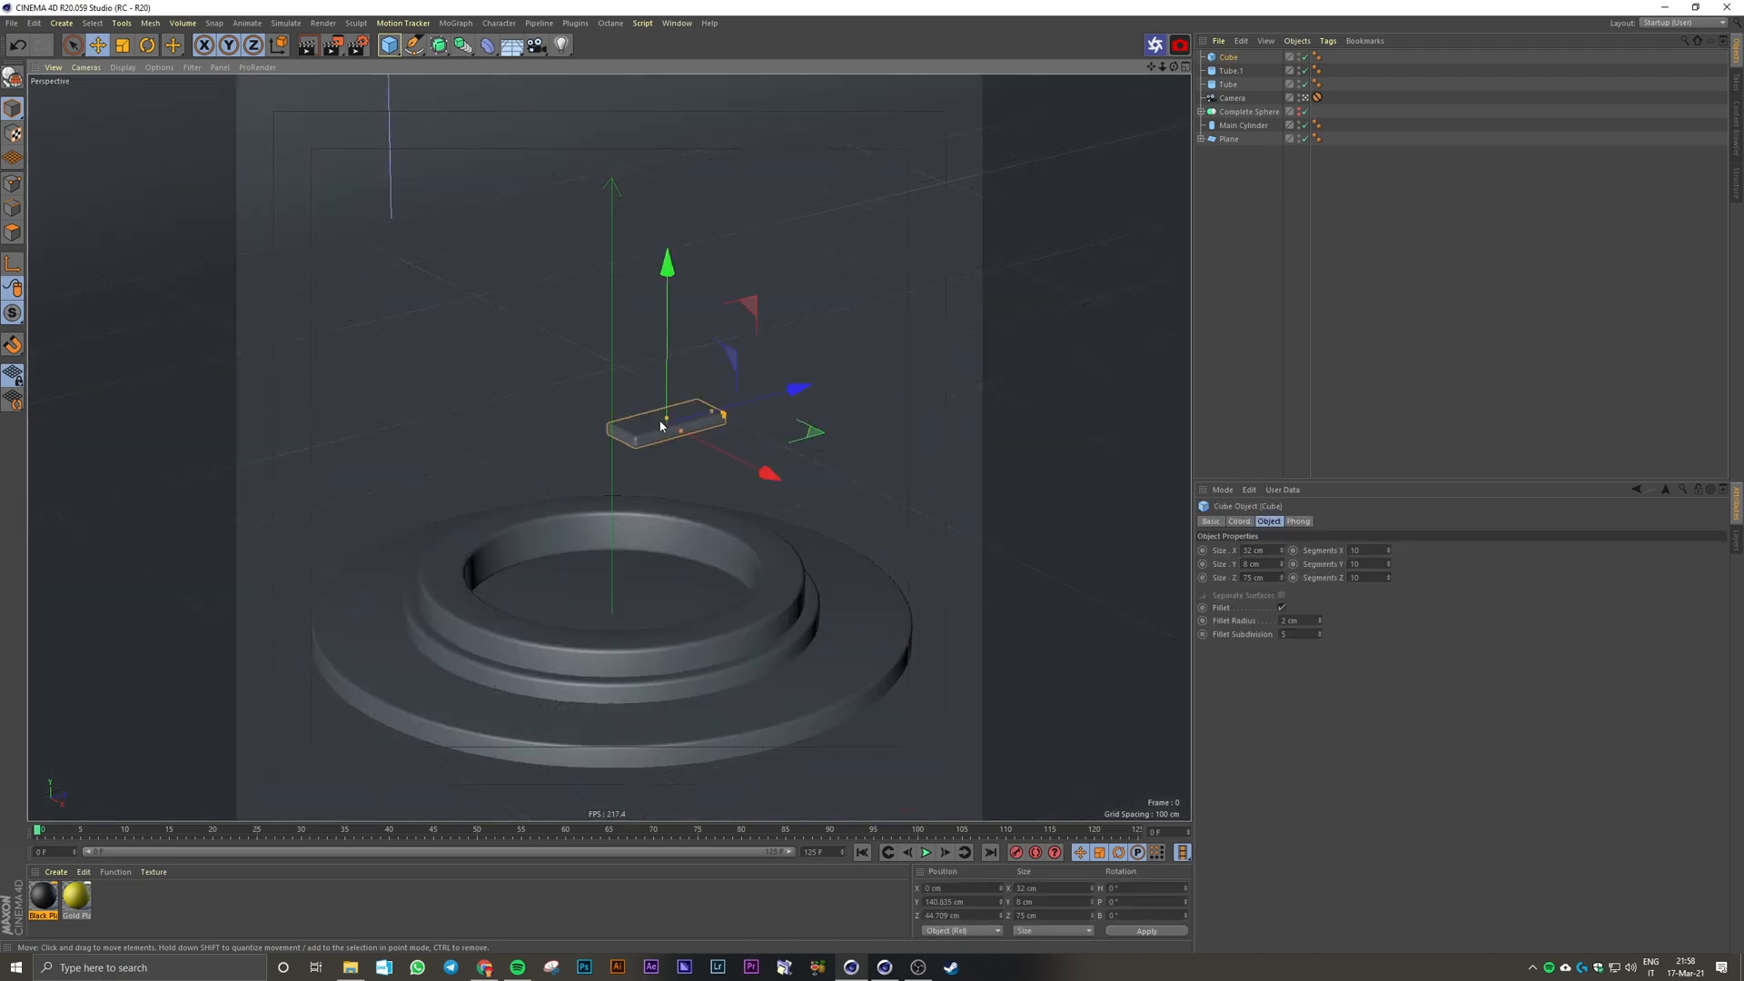
{"action": "double_click", "coordinate": [1241, 59]}
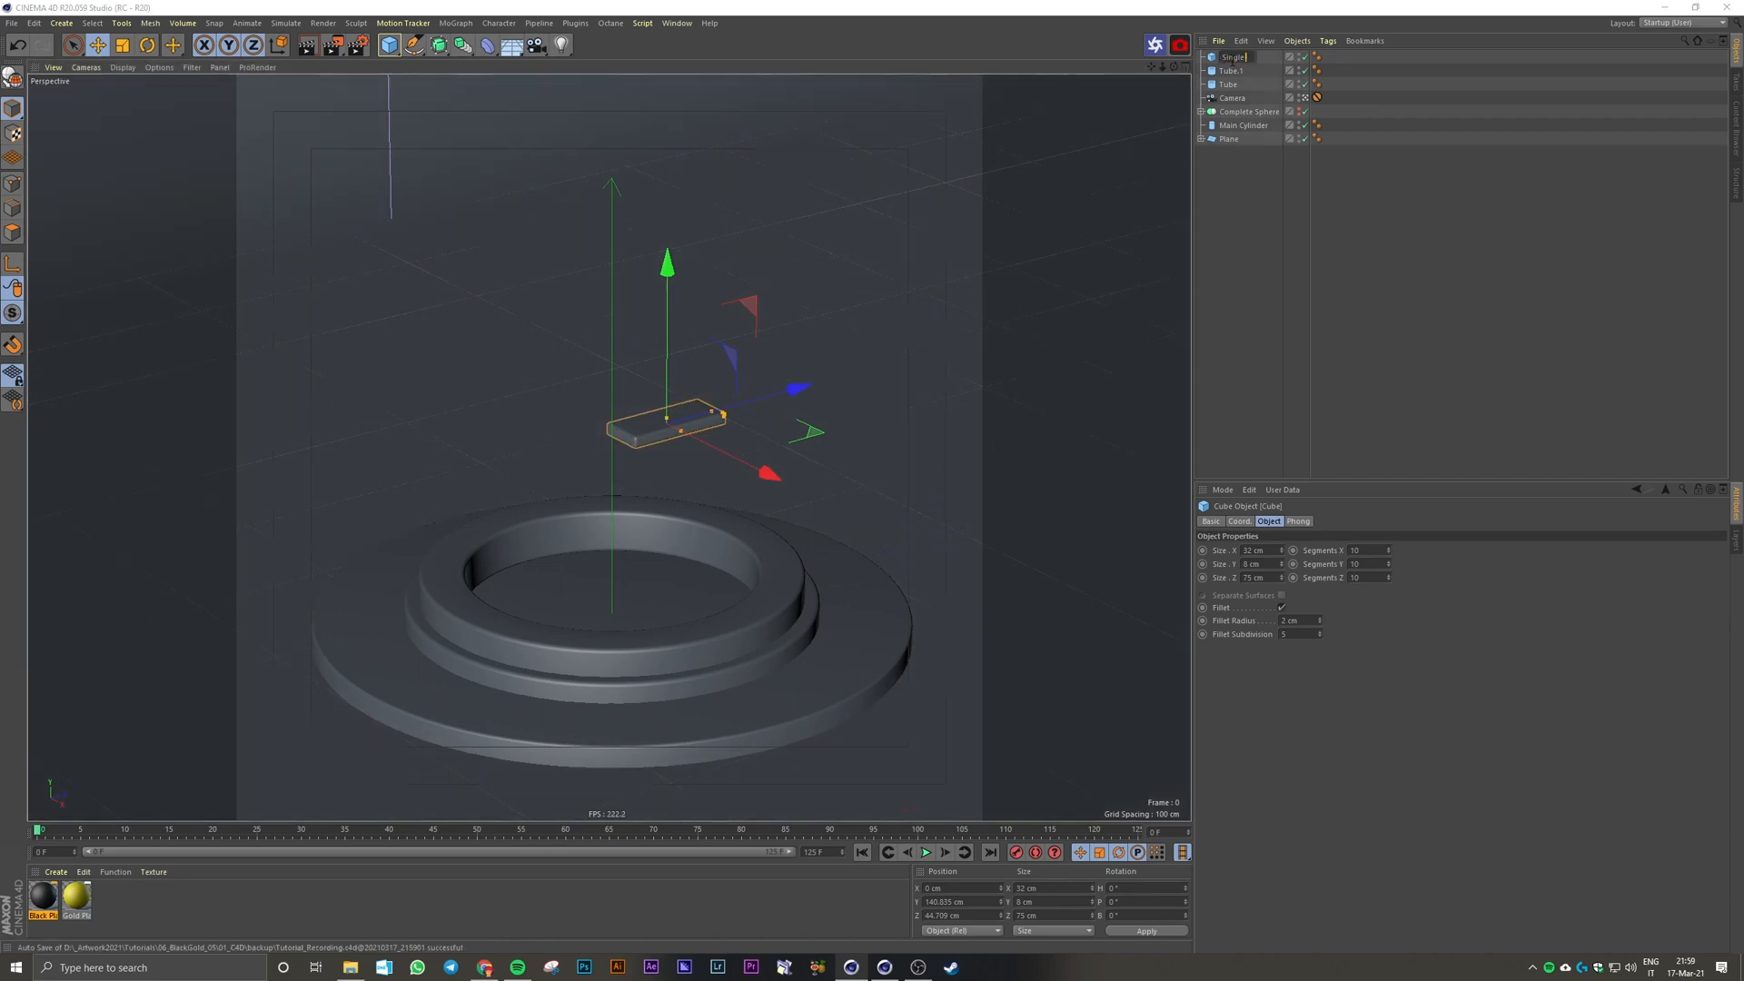
{"action": "key", "text": "Return"}
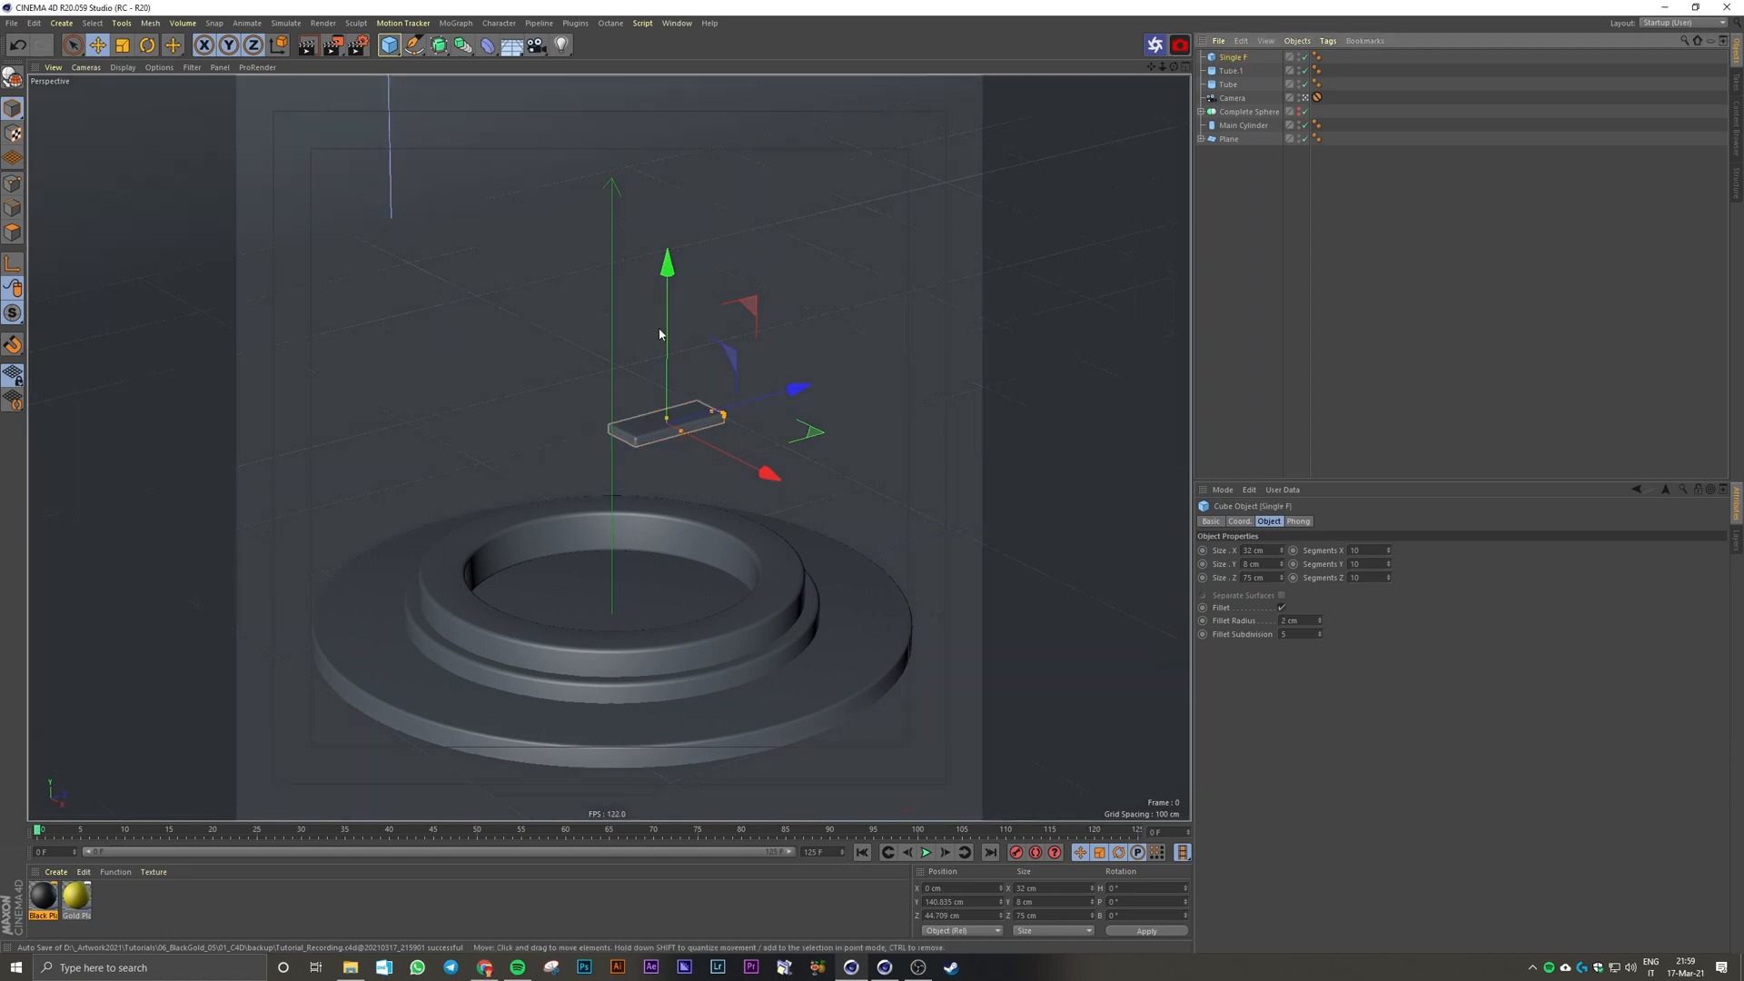
{"action": "double_click", "coordinate": [1241, 56]}
{"action": "type", "text": "Propeller"}
{"action": "key", "text": "Return"}
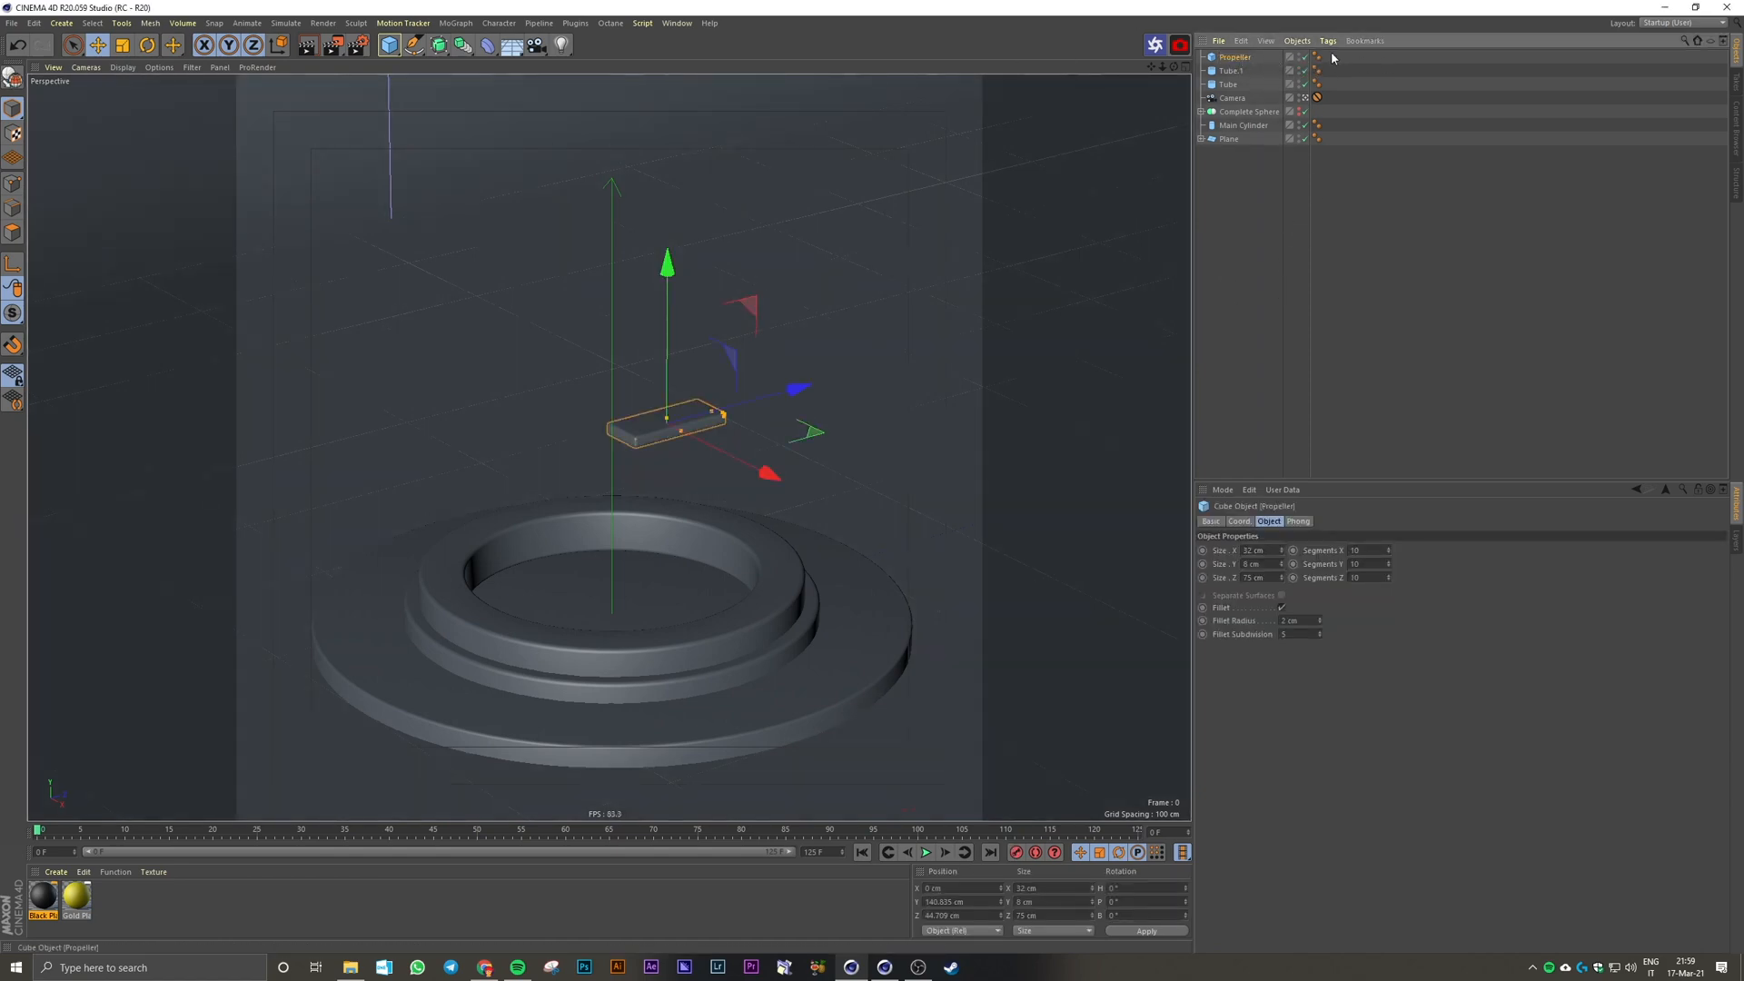
Step: Add a Twist deformer as a child of the Propeller, fitted to its size
{"action": "left_click", "coordinate": [488, 44]}
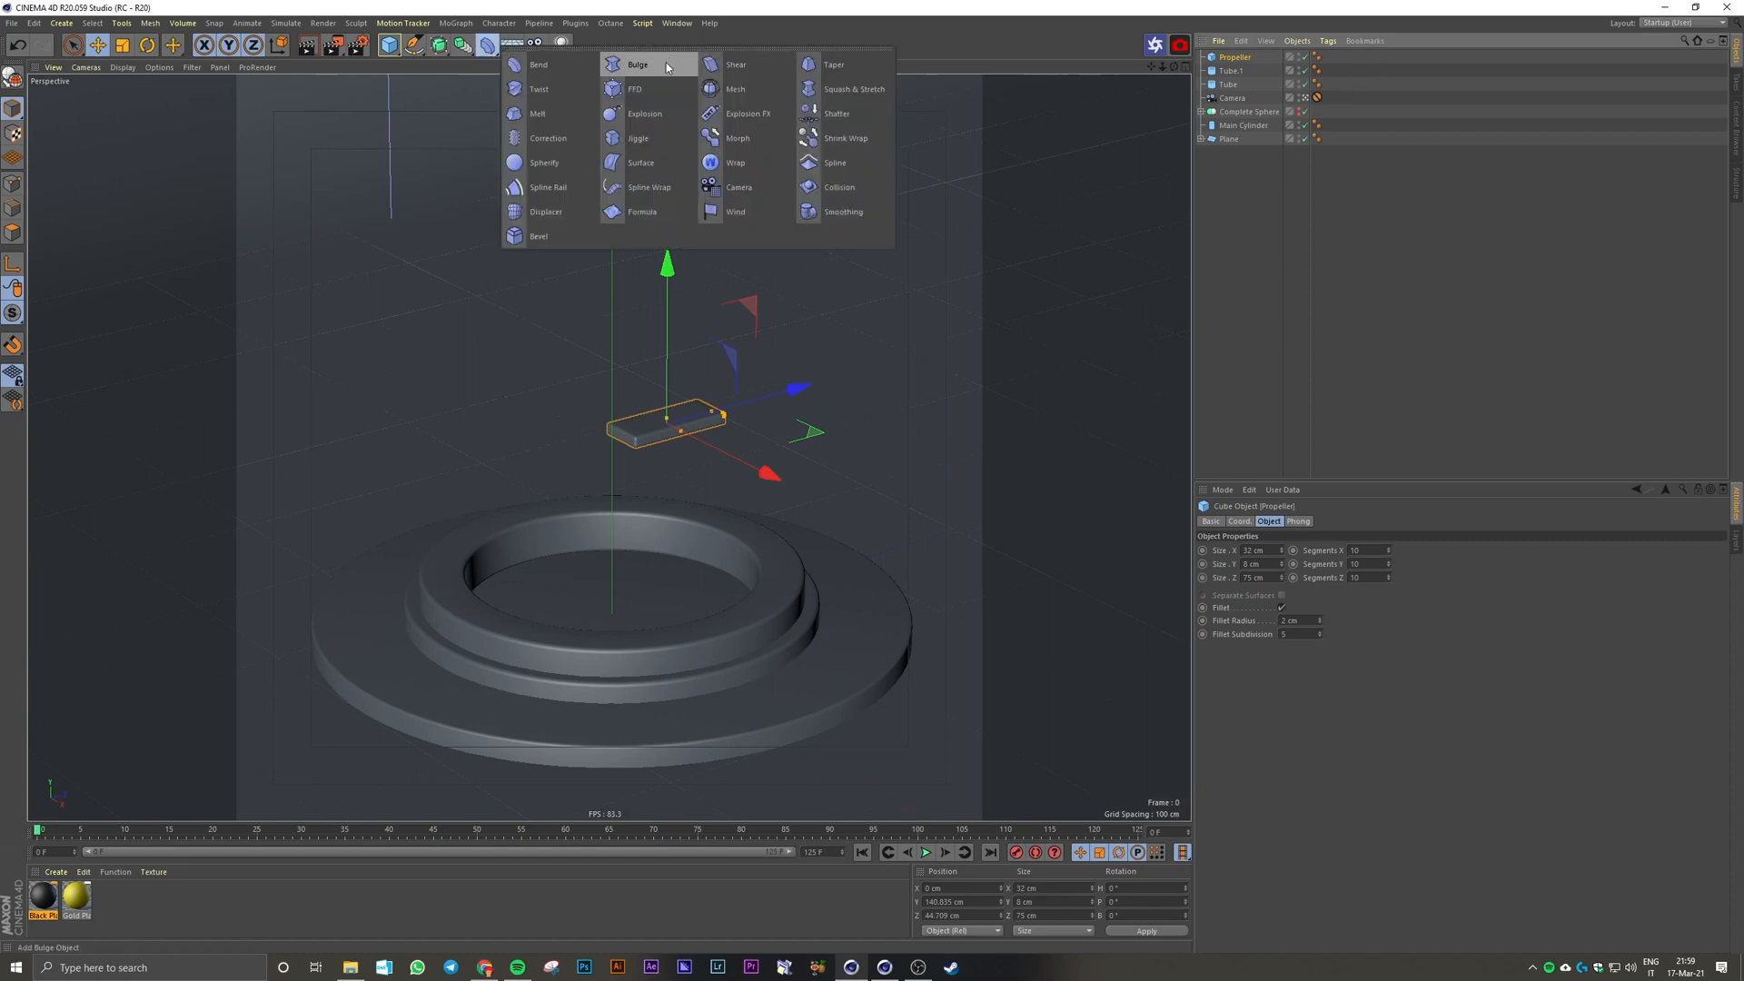
{"action": "left_click", "coordinate": [548, 87]}
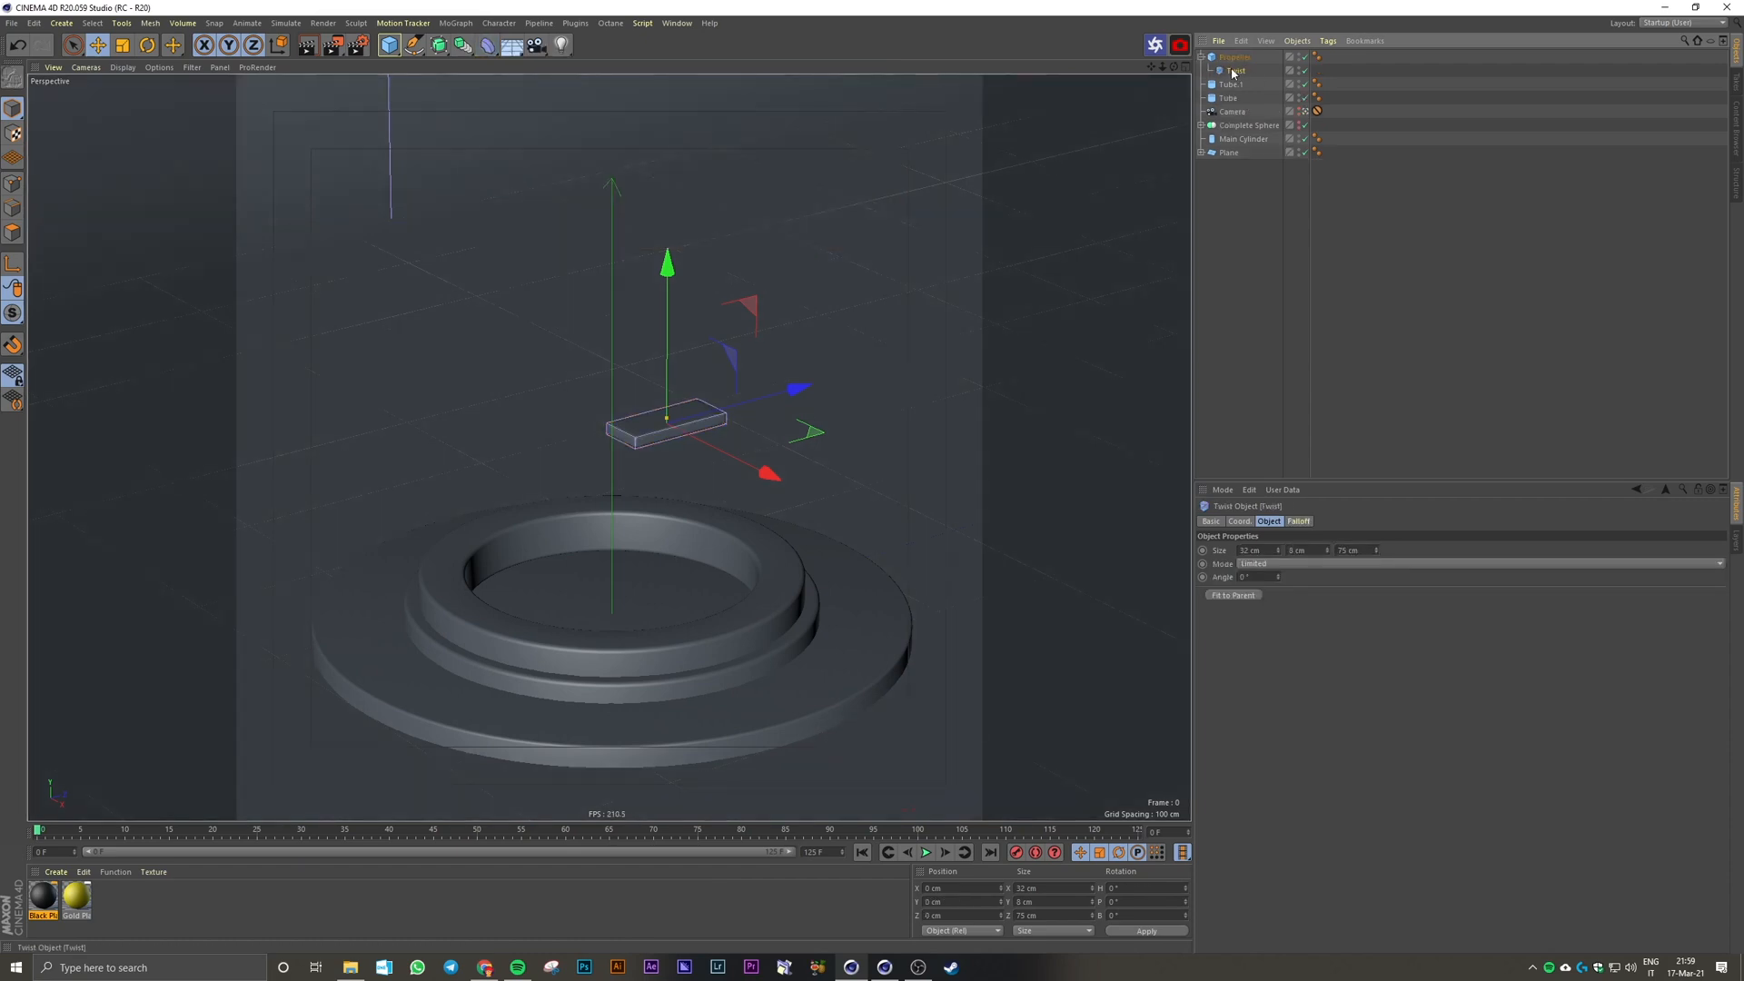
{"action": "left_click_drag", "start_coordinate": [1279, 576], "coordinate": [1318, 569]}
{"action": "key", "text": "ctrl+z"}
{"action": "key", "text": "ctrl+z"}
{"action": "key", "text": "ctrl+z"}
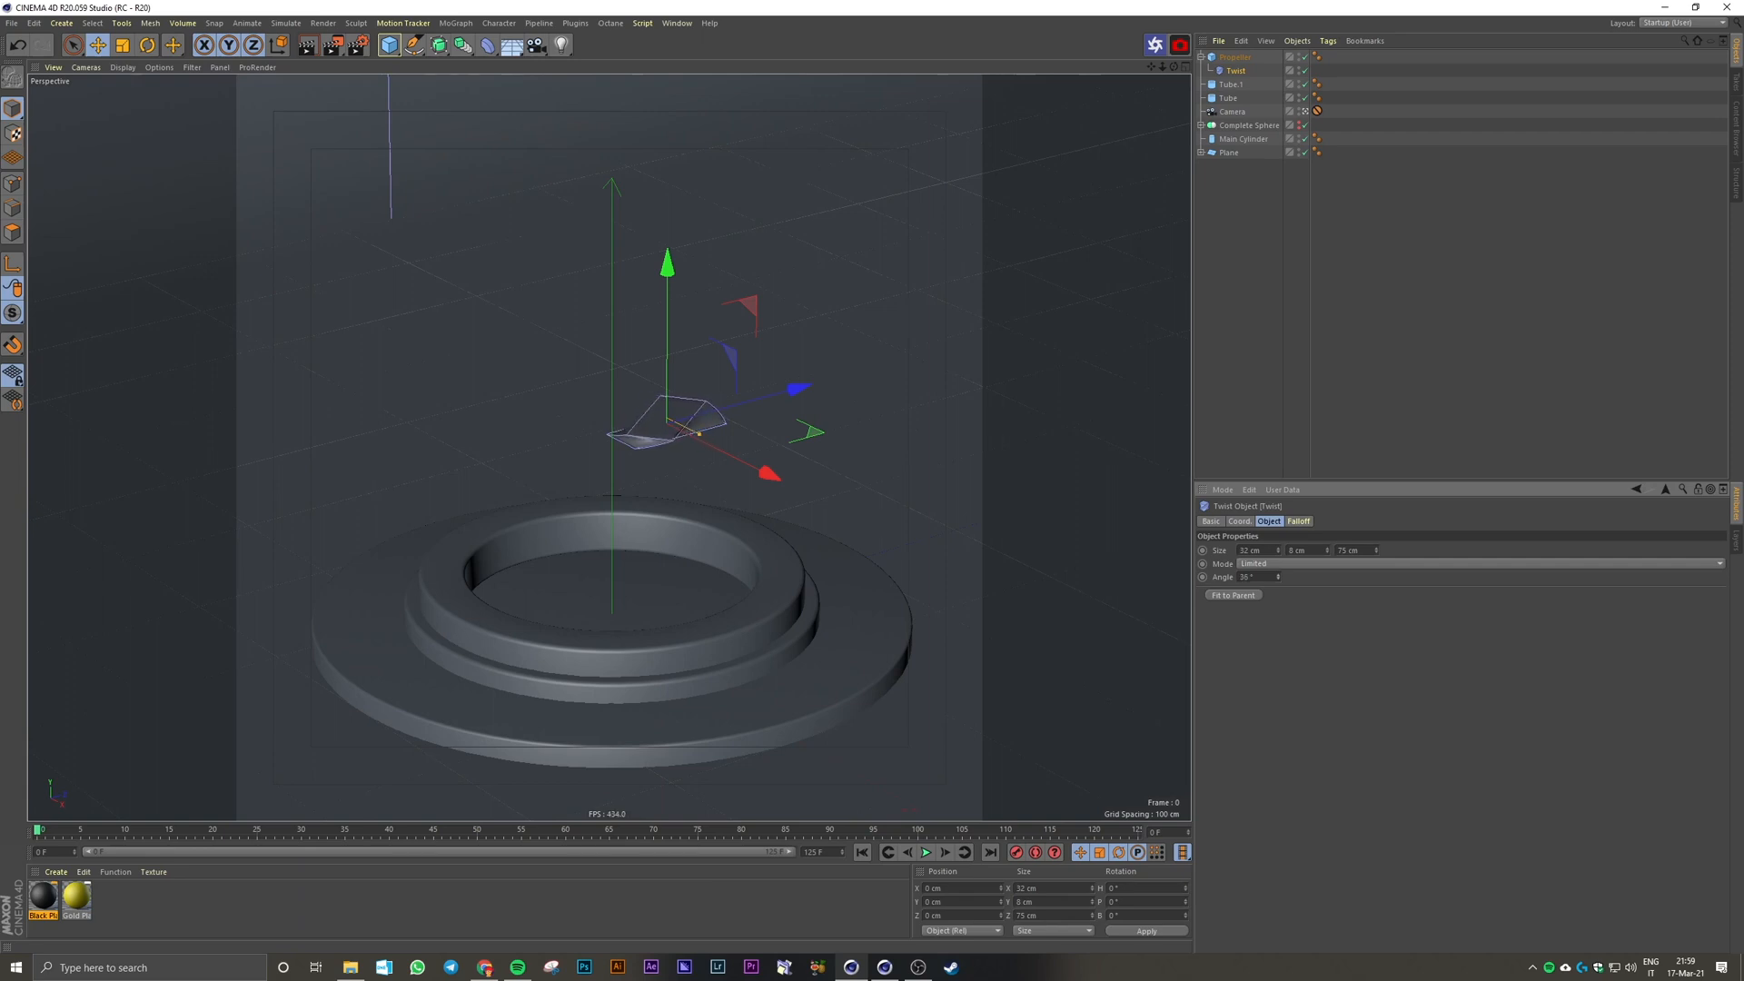
Step: Rotate the Twist deformer -90° in pitch so its axis runs along the Propeller's length
{"action": "key", "text": "r"}
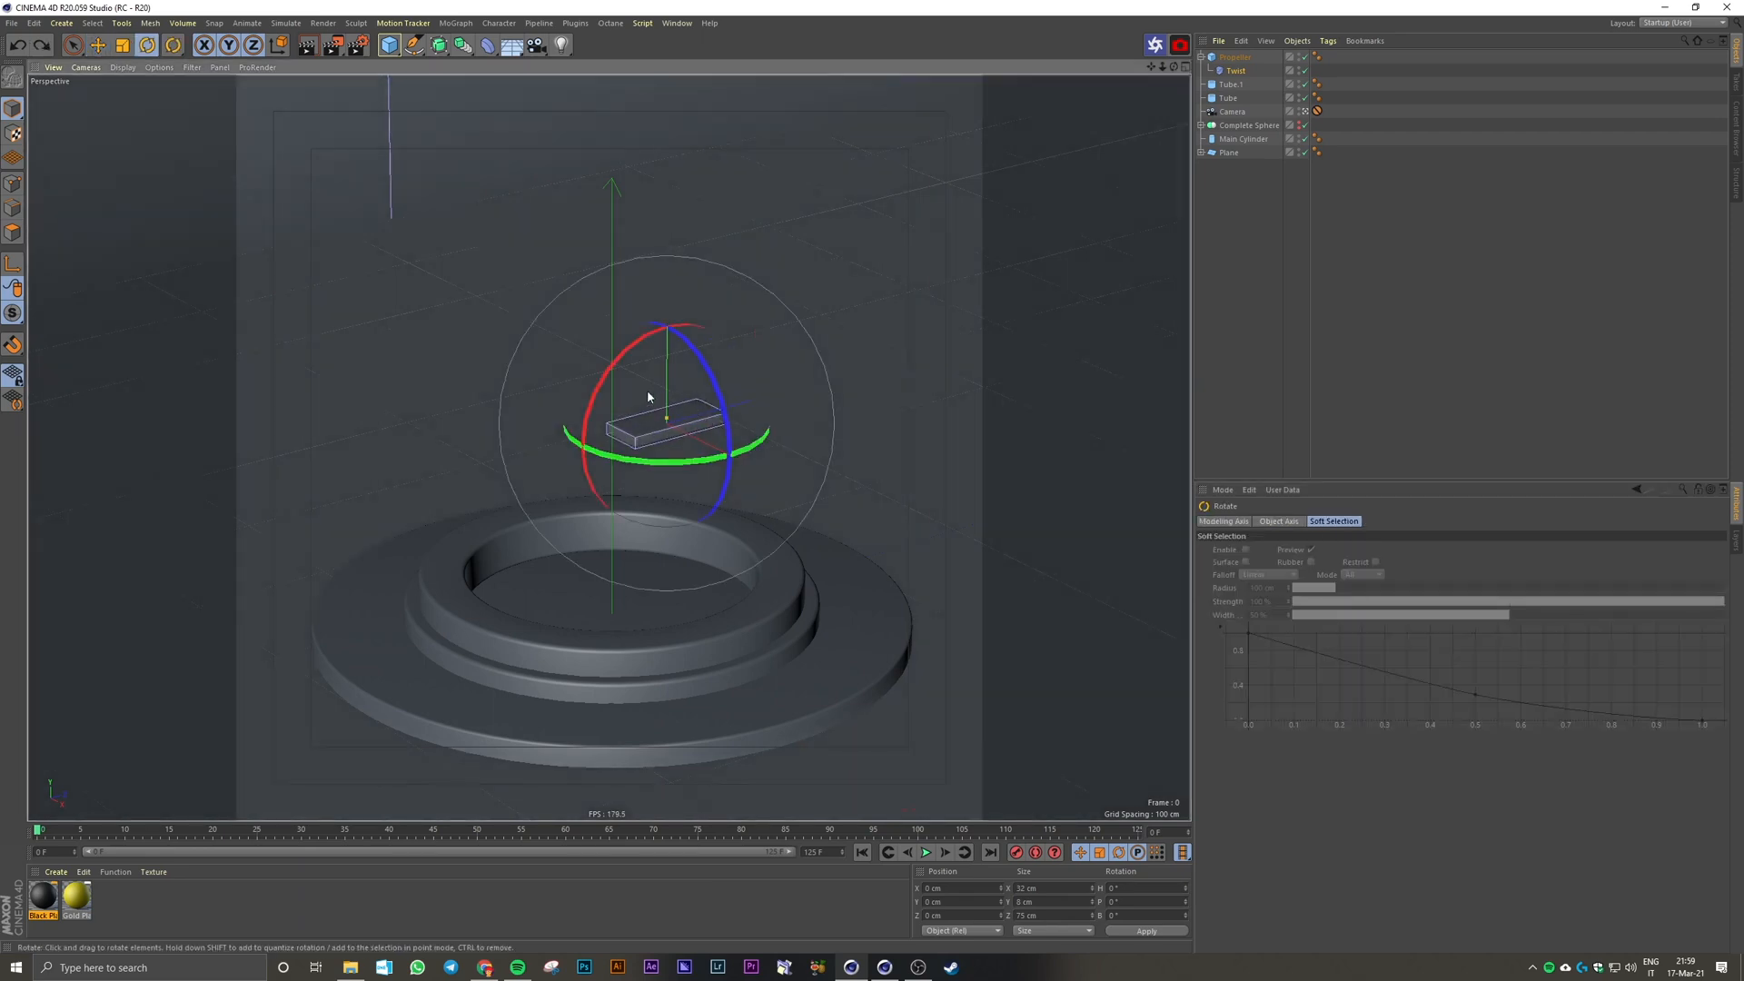
{"action": "left_click_drag", "start_coordinate": [604, 368], "coordinate": [721, 346]}
{"action": "left_click", "coordinate": [1237, 70]}
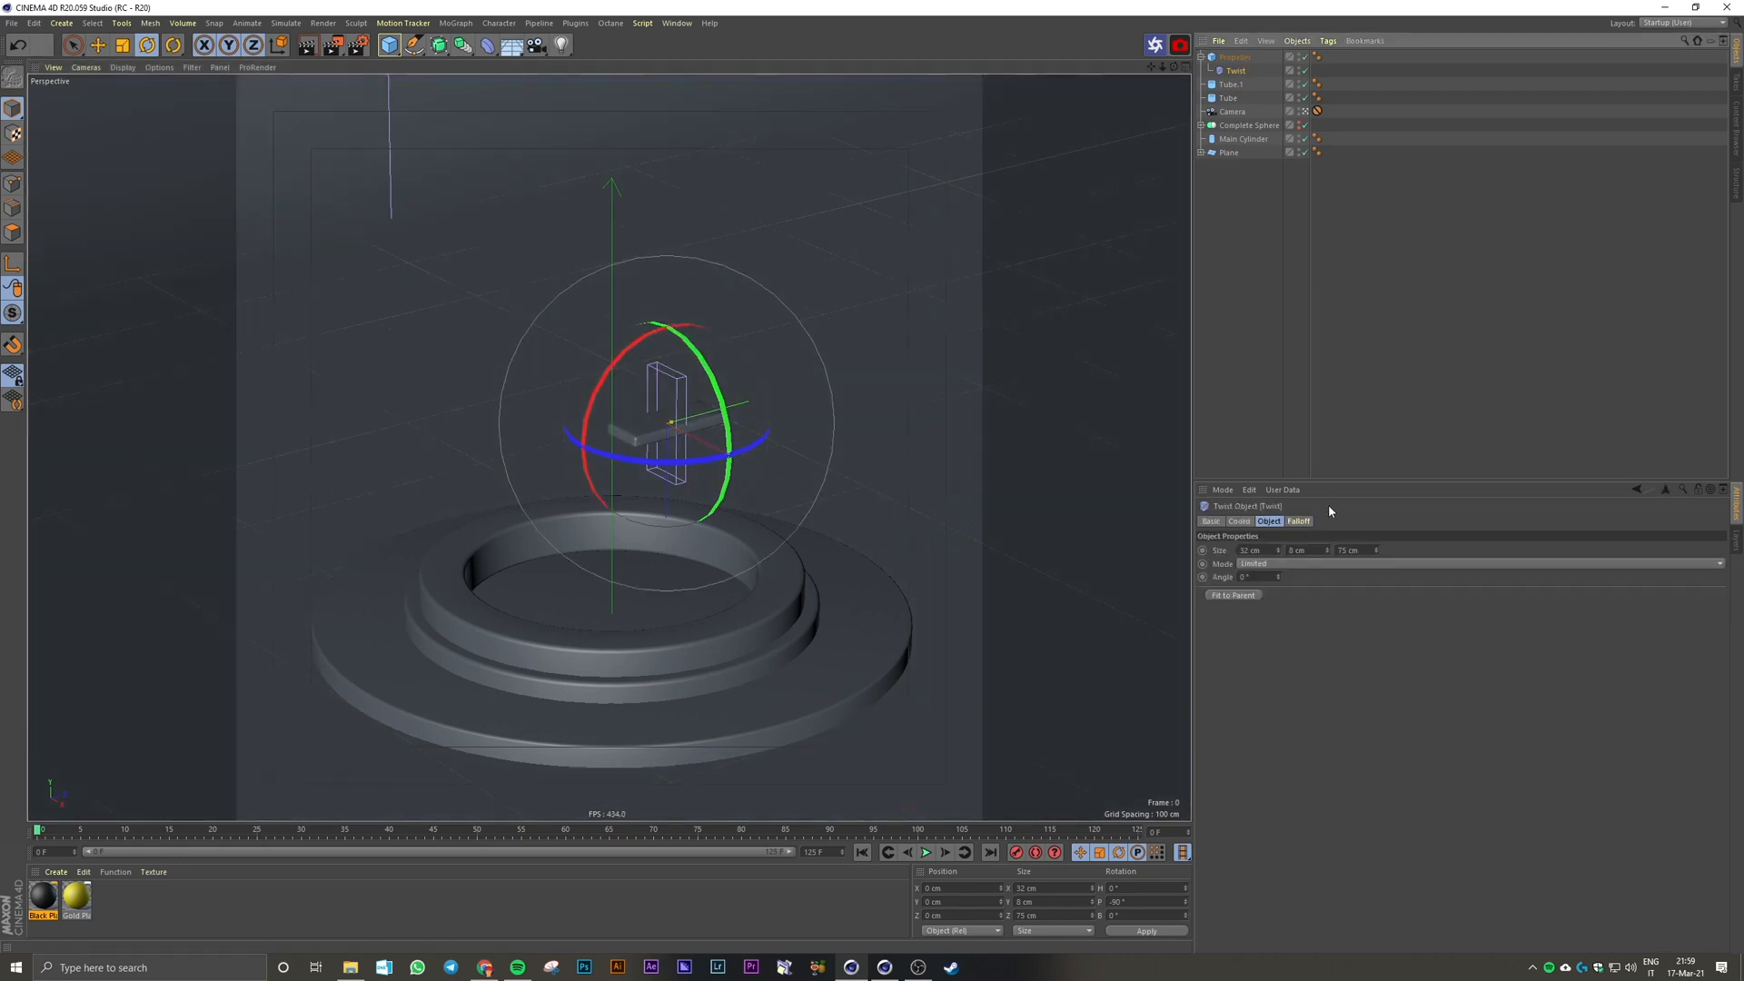
Step: Resize the Twist deformer's cage to about 37 × 84 × 11 cm so it encloses the Propeller
{"action": "left_click", "coordinate": [1269, 521]}
{"action": "left_click_drag", "start_coordinate": [1277, 549], "coordinate": [1354, 561]}
{"action": "middle_click", "coordinate": [1076, 474]}
{"action": "middle_click", "coordinate": [864, 598]}
{"action": "scroll", "coordinate": [574, 451], "scroll_direction": "up", "scroll_amount": 8}
{"action": "middle_click_drag", "start_coordinate": [640, 343], "coordinate": [638, 408], "text": "alt"}
{"action": "scroll", "coordinate": [640, 409], "scroll_direction": "up", "scroll_amount": 4}
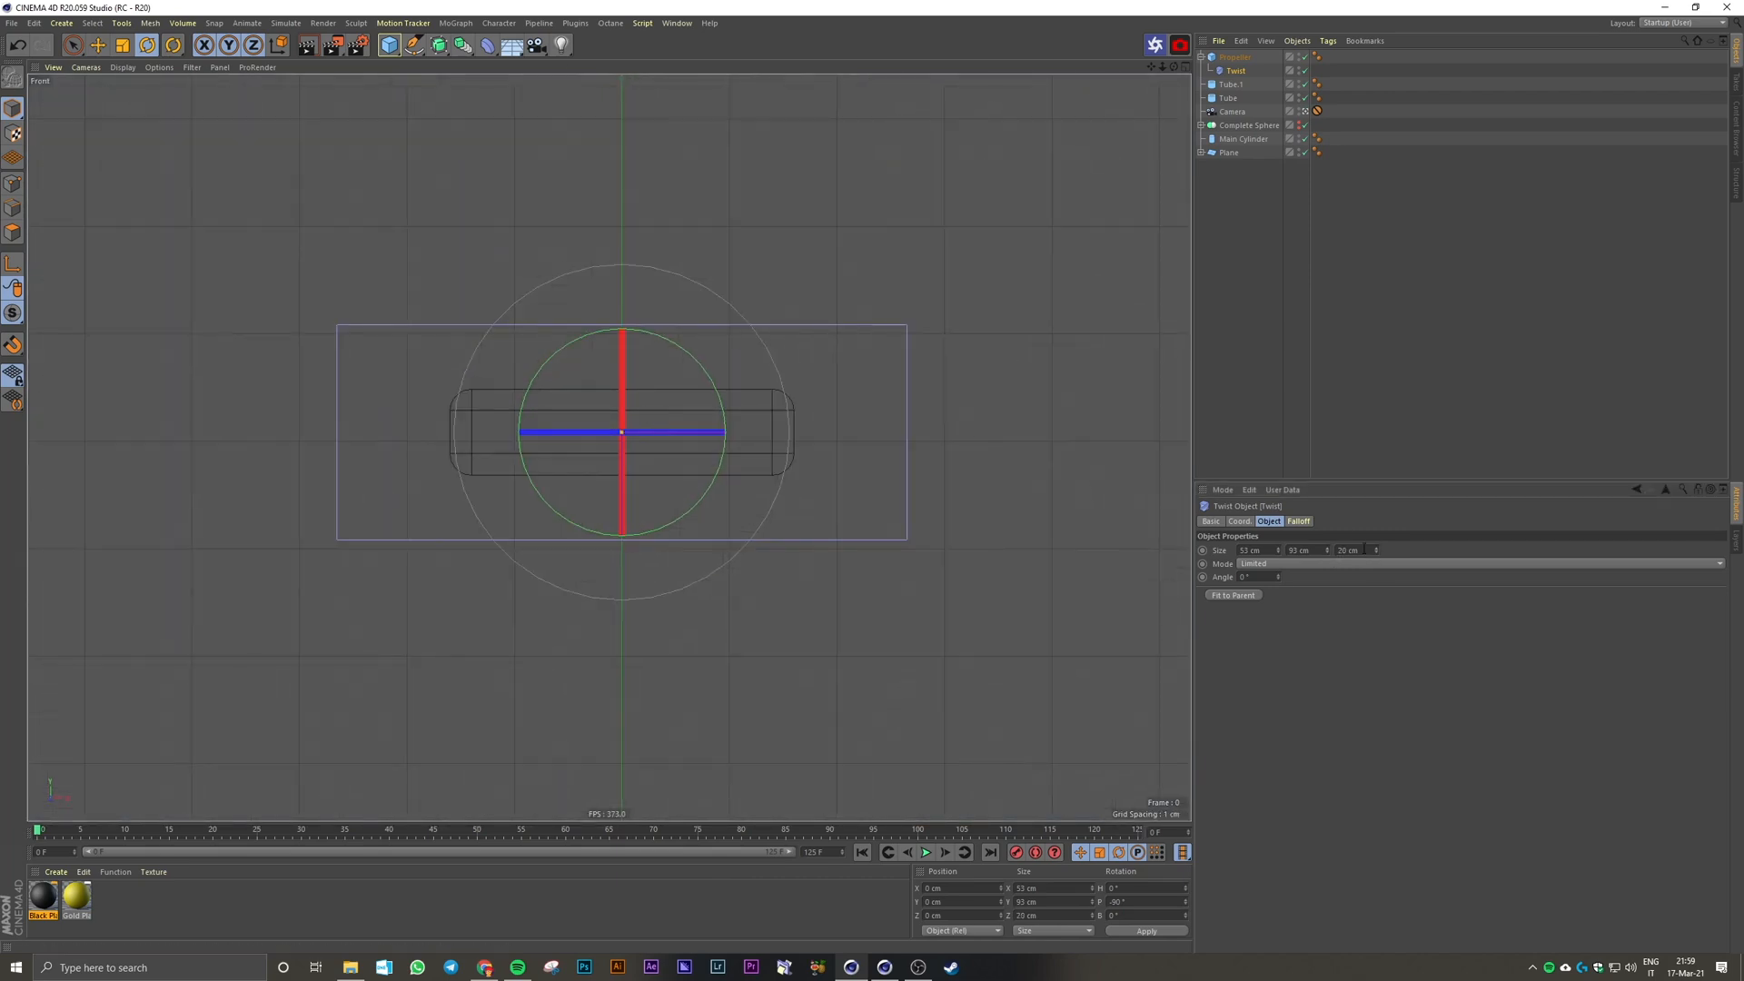
{"action": "left_click_drag", "start_coordinate": [1376, 551], "coordinate": [1326, 559]}
{"action": "middle_click", "coordinate": [981, 273]}
{"action": "middle_click", "coordinate": [981, 272]}
{"action": "left_click", "coordinate": [677, 303]}
{"action": "middle_click", "coordinate": [673, 303]}
{"action": "middle_click", "coordinate": [545, 291]}
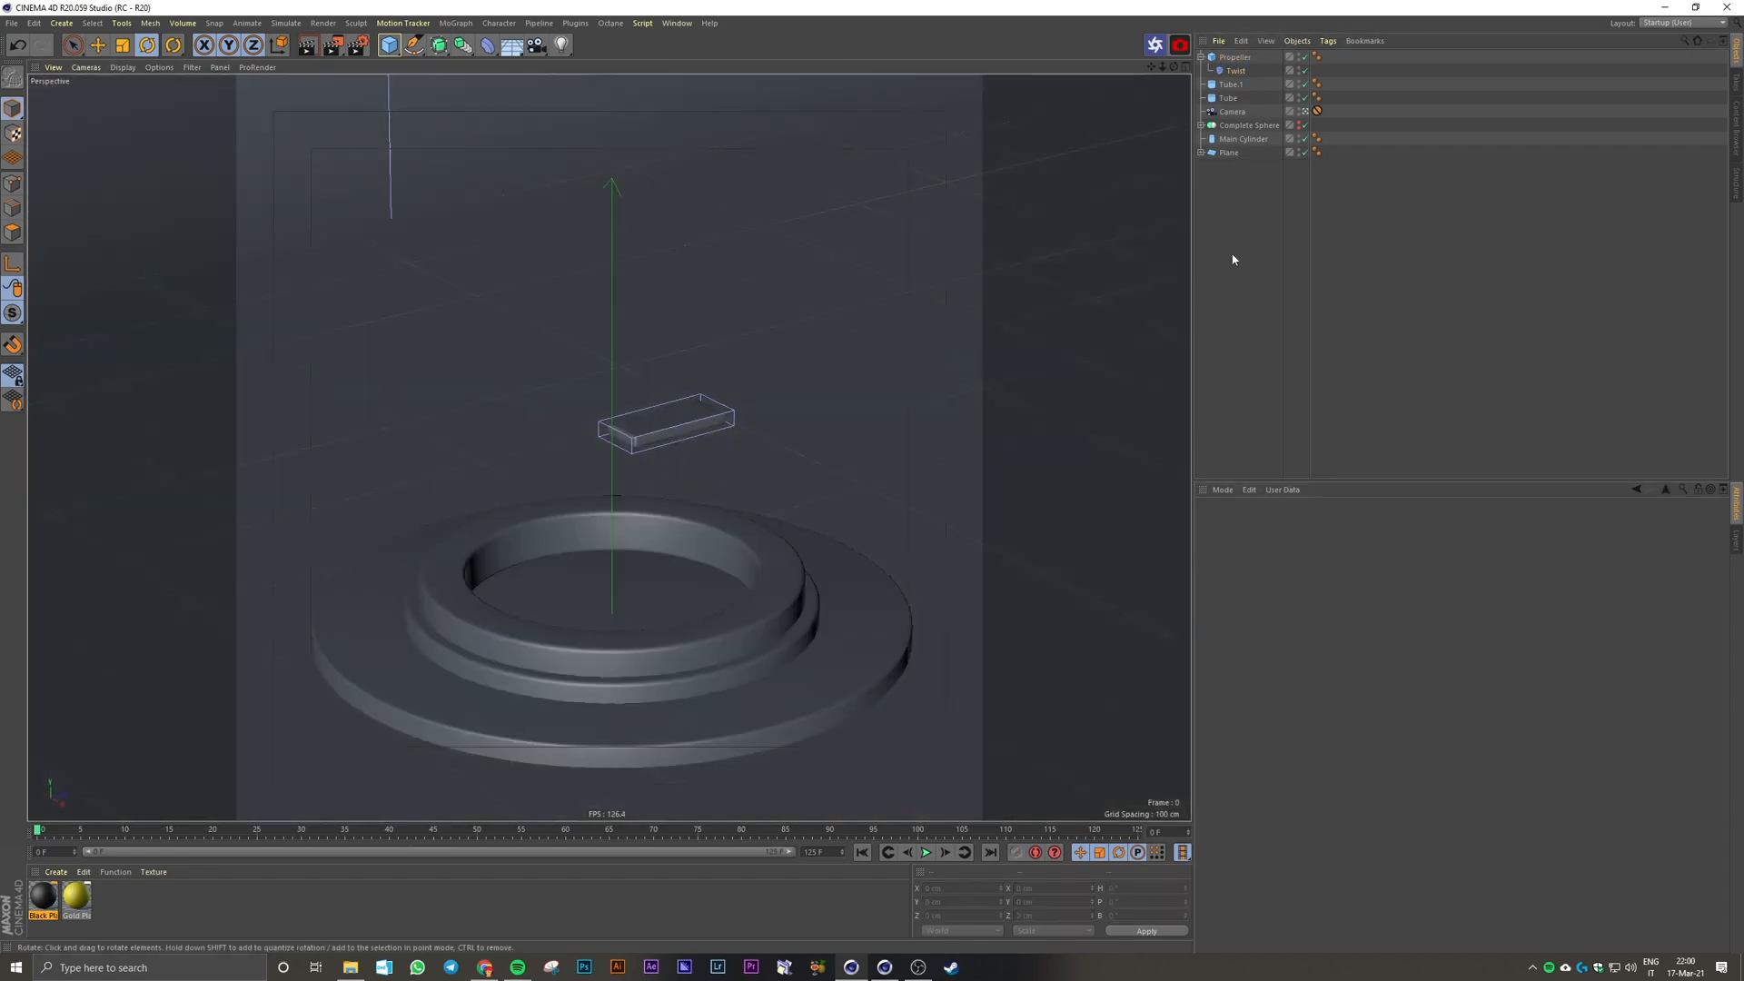
Step: Hide the Twist deformer's cage in the viewport and set its angle to about -33°
{"action": "left_click", "coordinate": [1235, 70]}
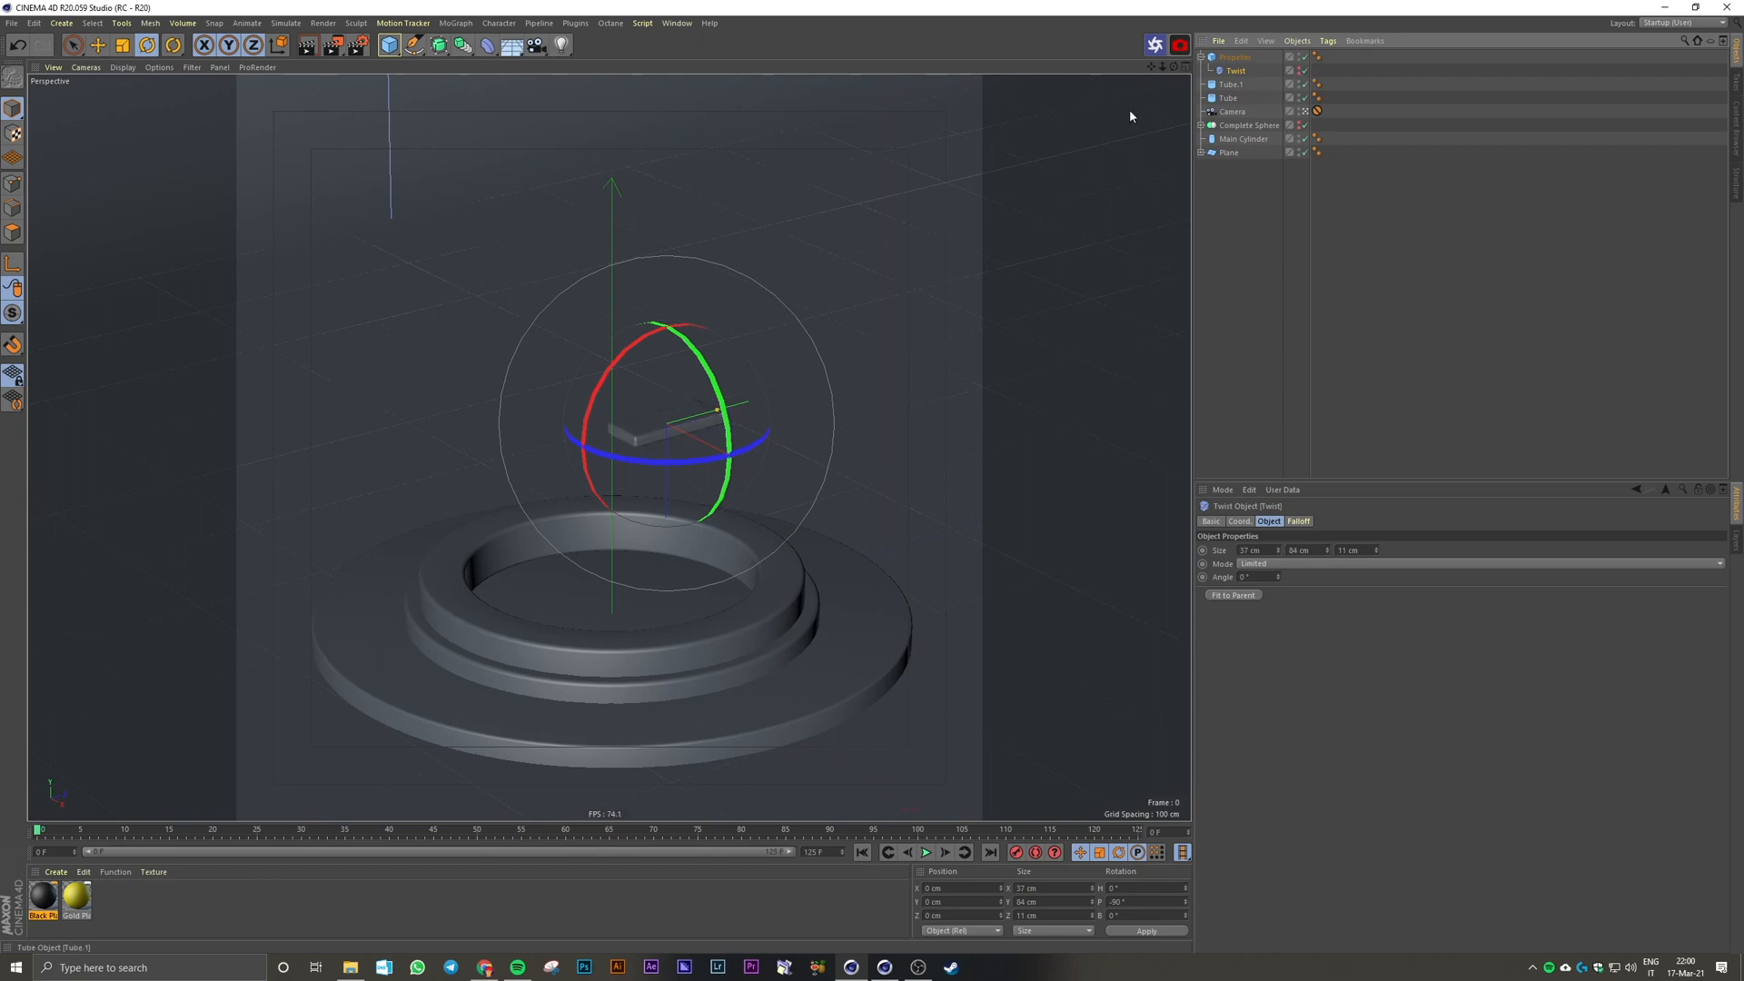
{"action": "left_click", "coordinate": [1354, 194]}
{"action": "left_click", "coordinate": [1240, 71]}
{"action": "mouse_move", "coordinate": [1277, 579]}
{"action": "left_mouse_down"}
{"action": "mouse_move", "coordinate": [1277, 563]}
{"action": "mouse_move", "coordinate": [1277, 609]}
{"action": "left_mouse_up"}
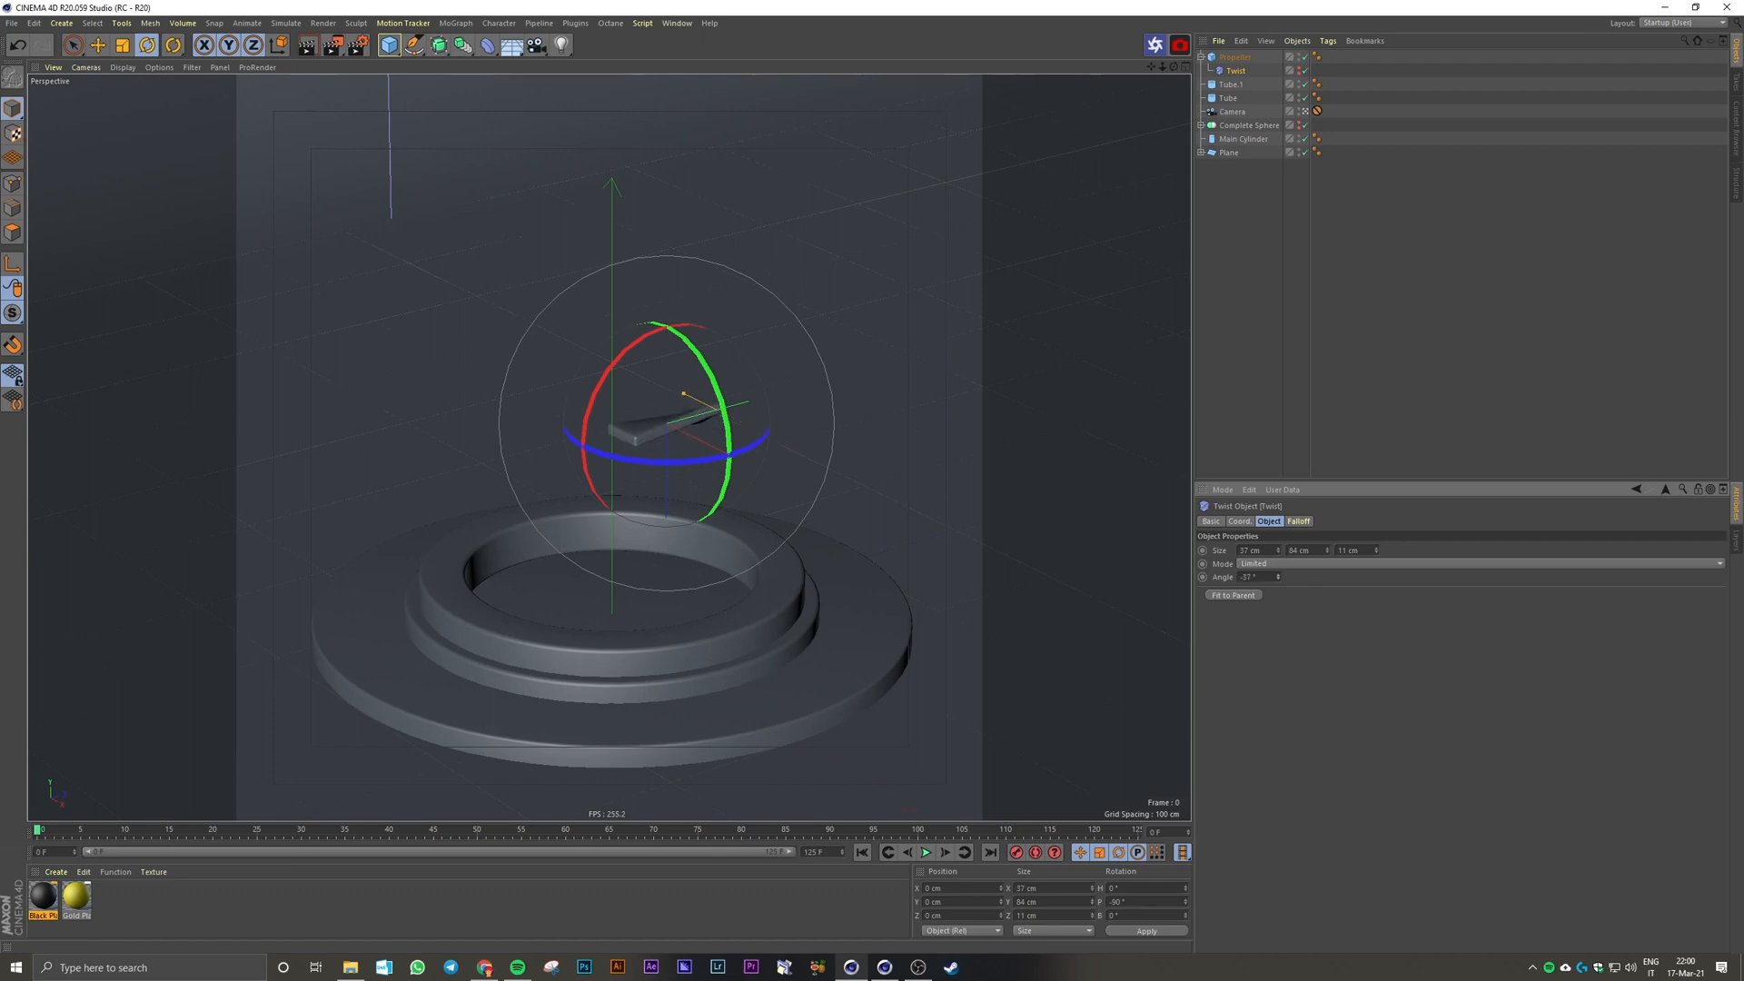
Step: Reduce the Propeller's Y size to 5 cm
{"action": "left_click", "coordinate": [1233, 57]}
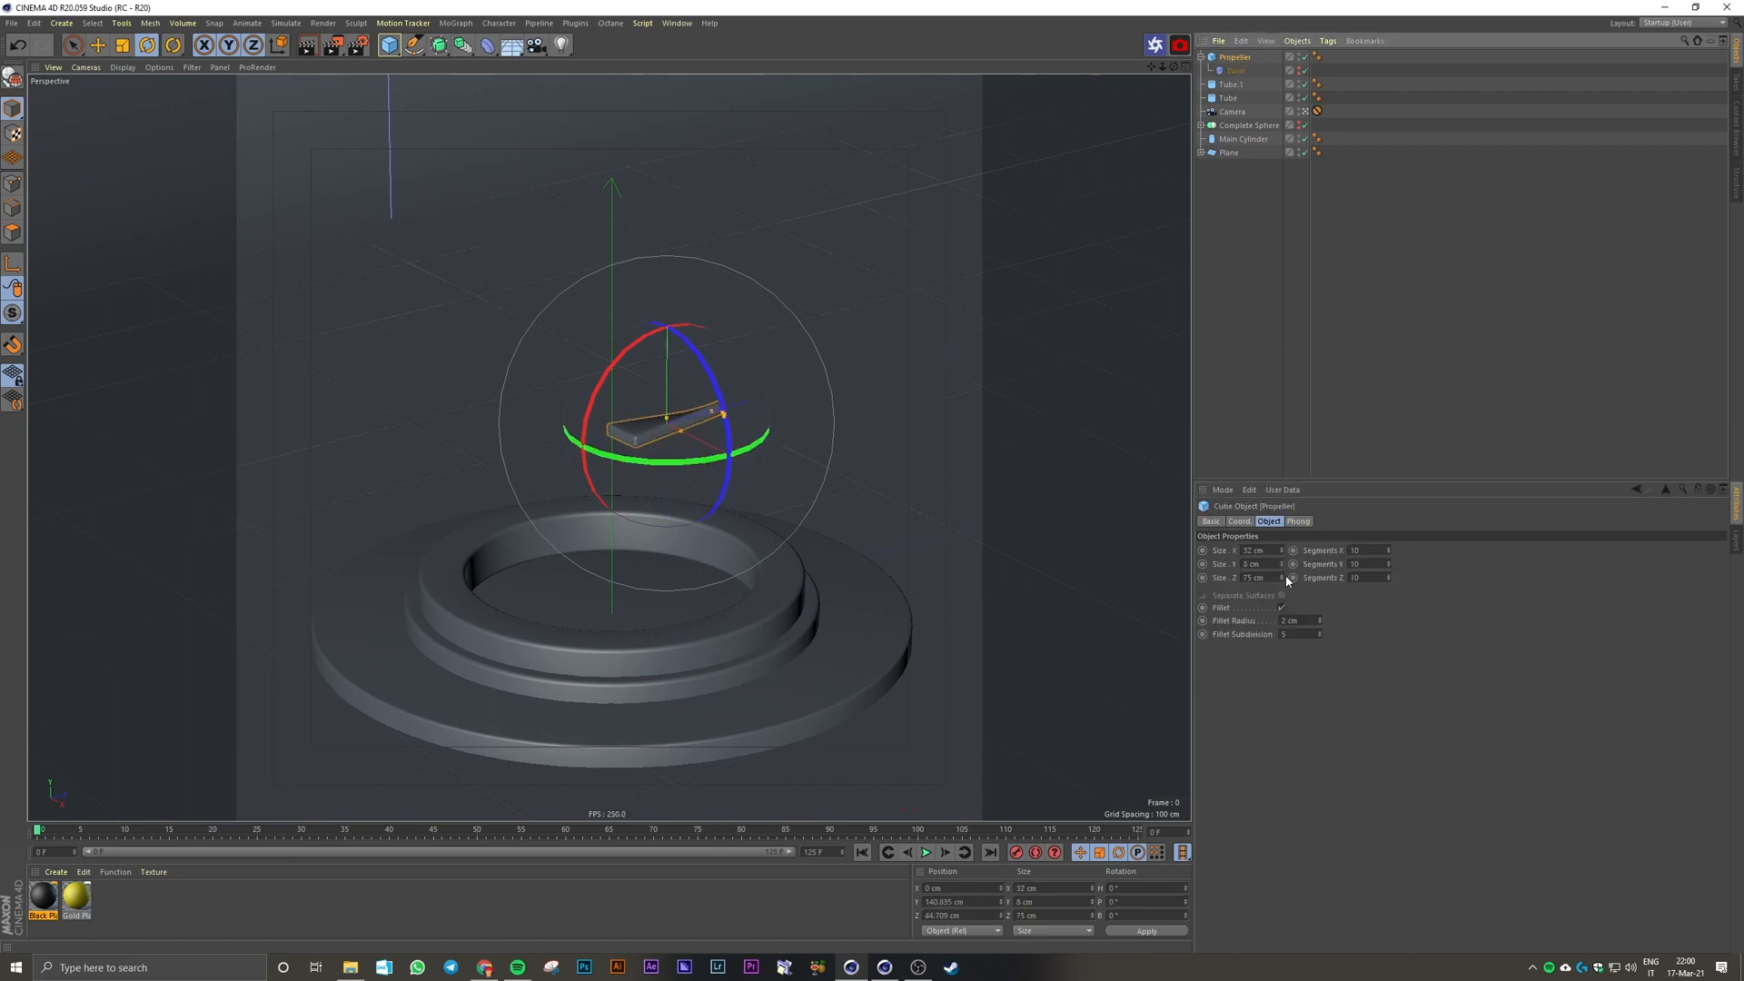
{"action": "type", "text": "5"}
{"action": "key", "text": "Return"}
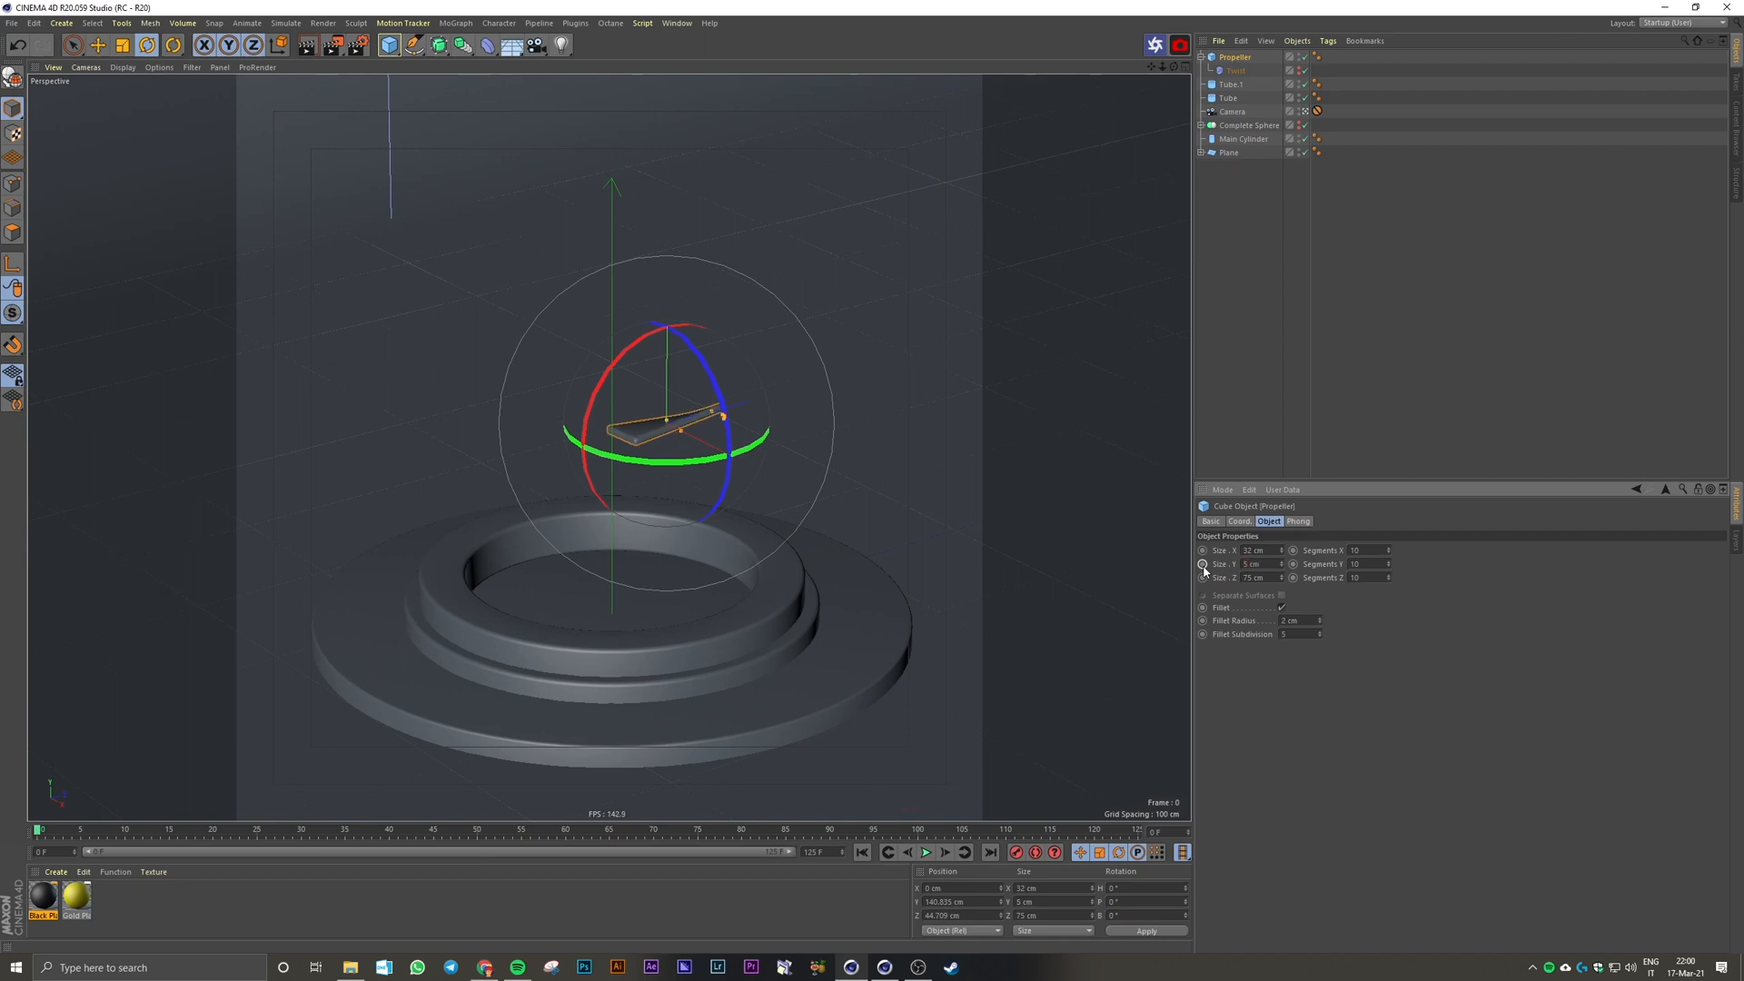
{"action": "left_click", "coordinate": [1334, 313]}
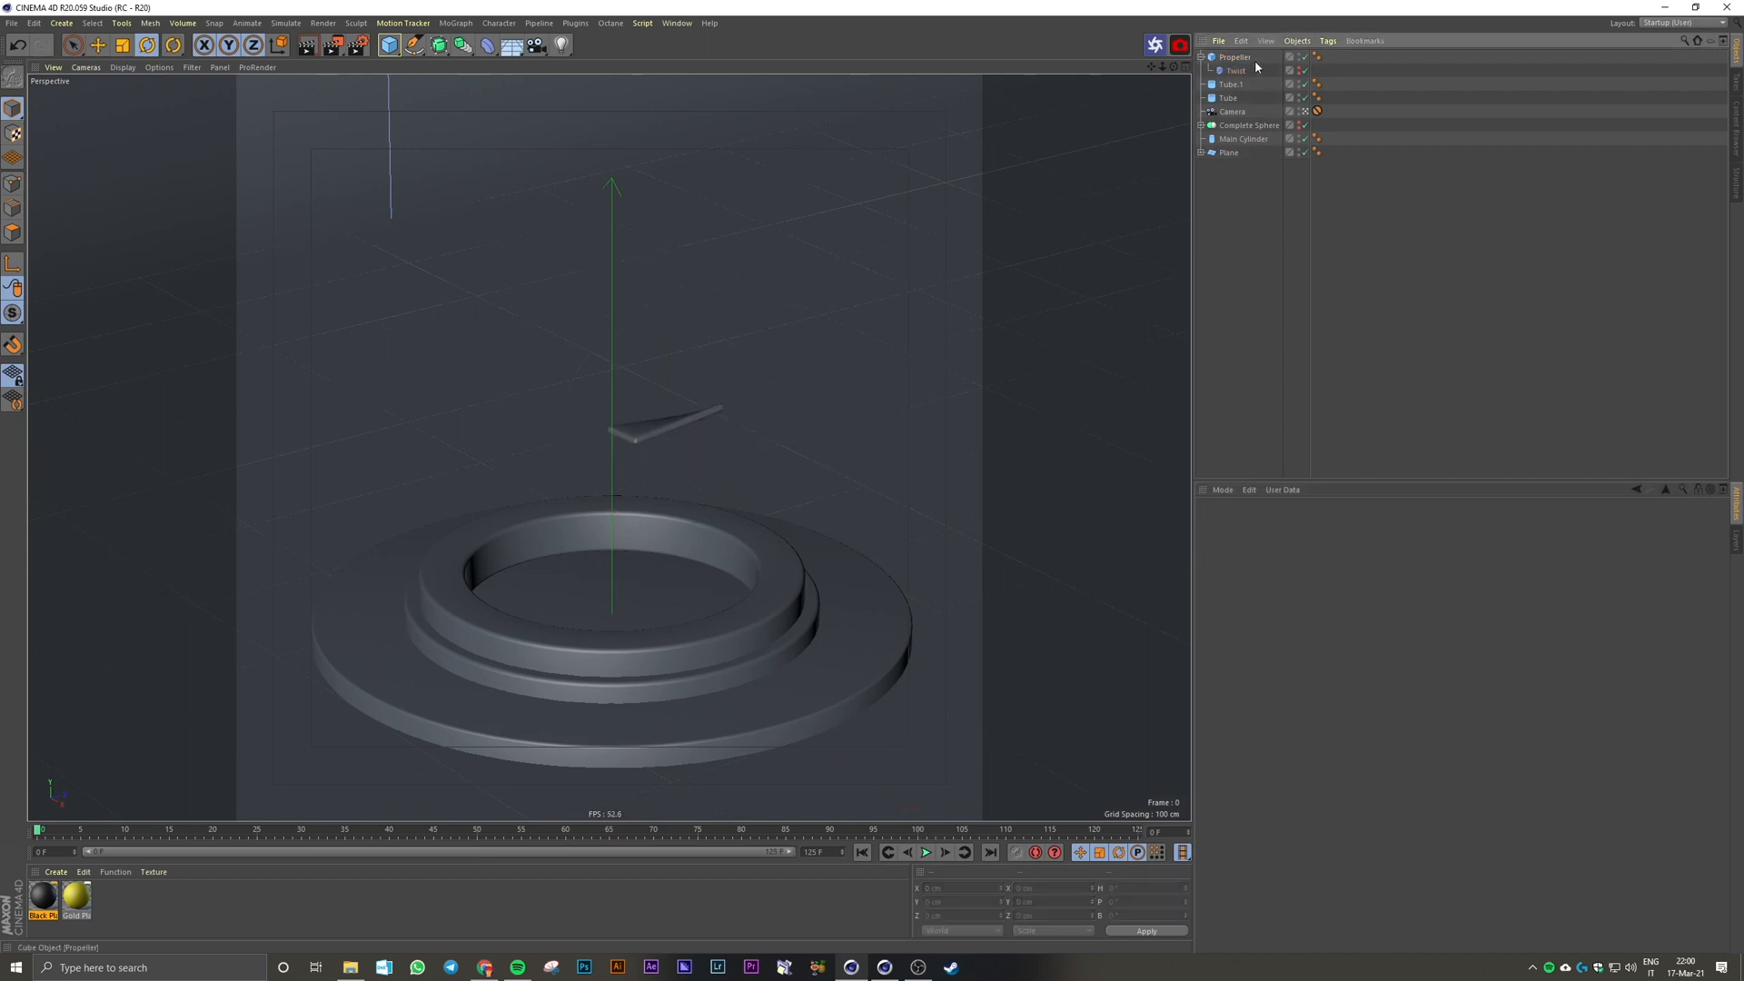
Step: Toggle the Twist deformer off and on to compare the Propeller with and without the twist
{"action": "left_click", "coordinate": [1303, 70]}
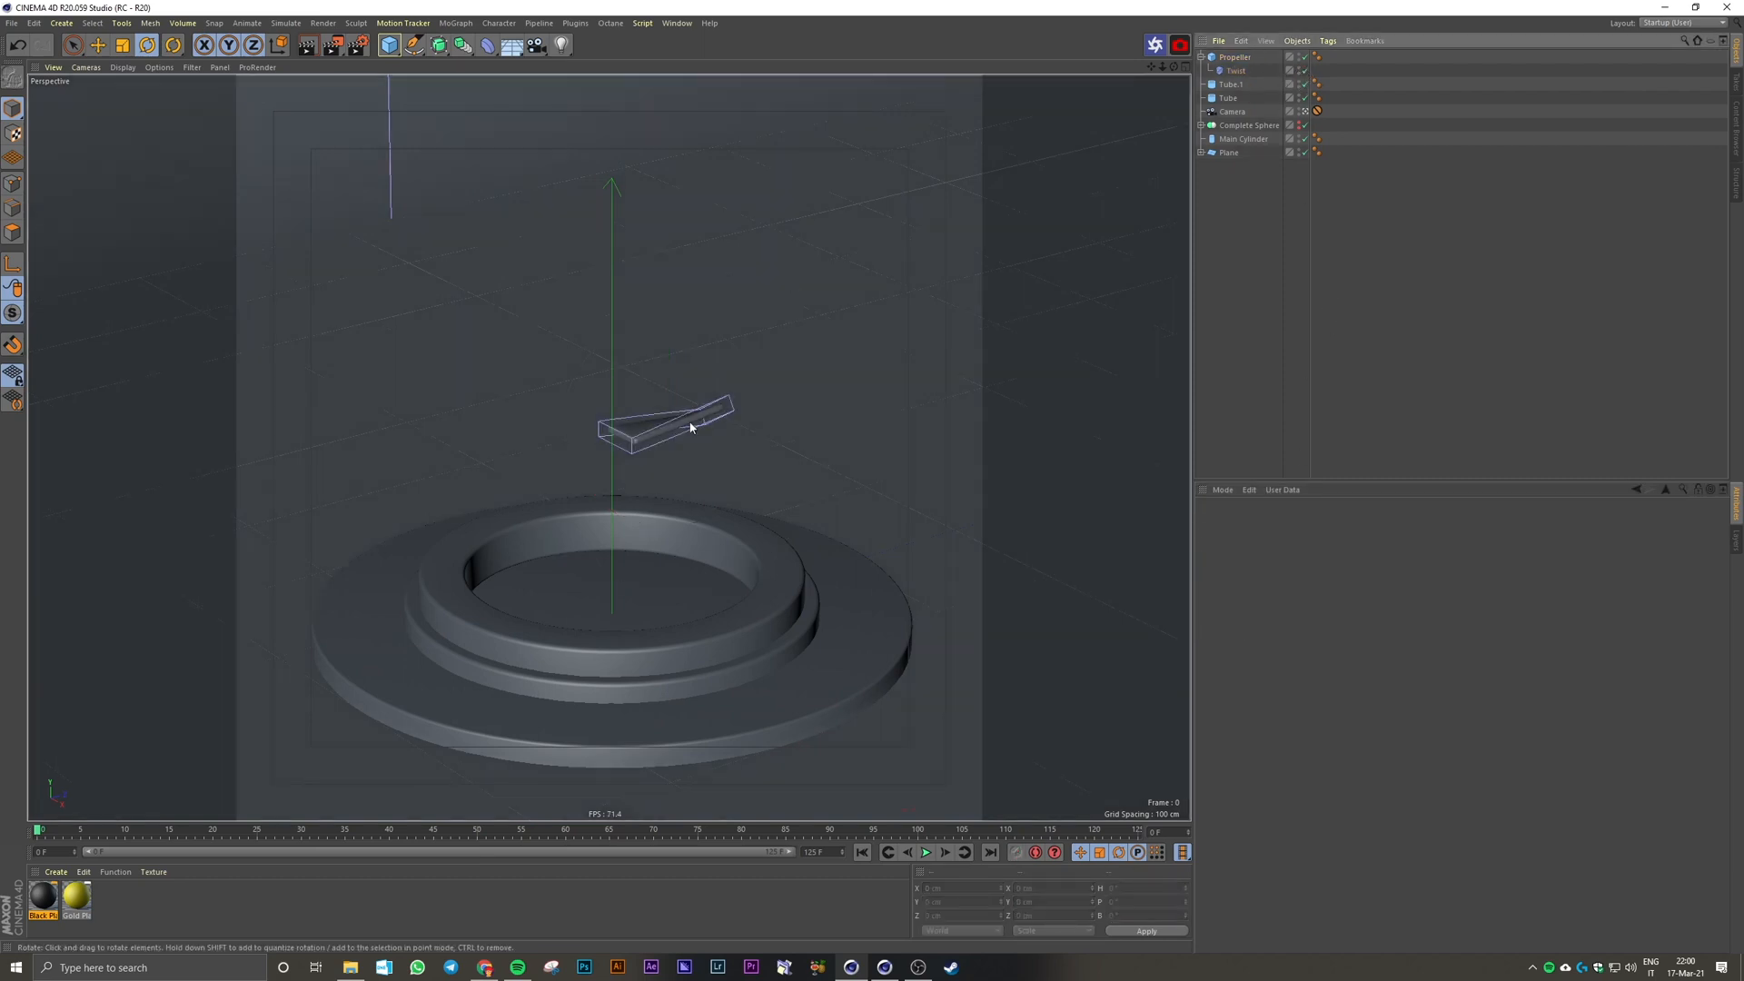
{"action": "left_click", "coordinate": [1233, 70]}
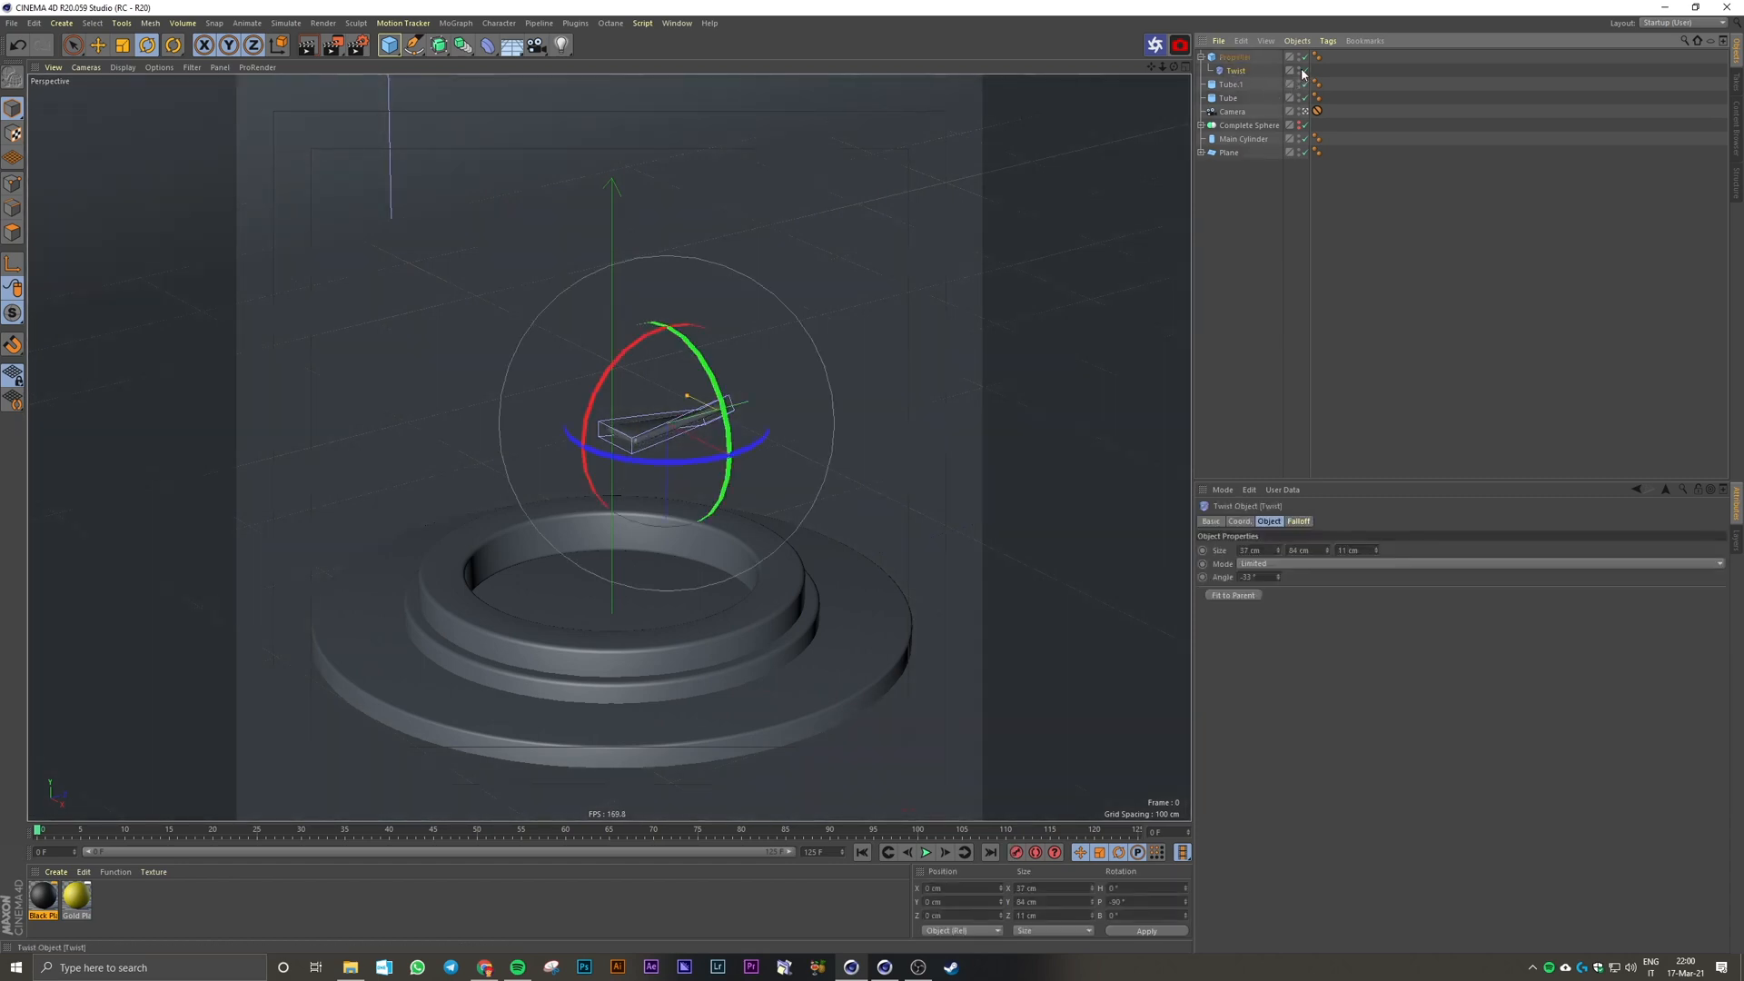
{"action": "left_click", "coordinate": [1302, 71]}
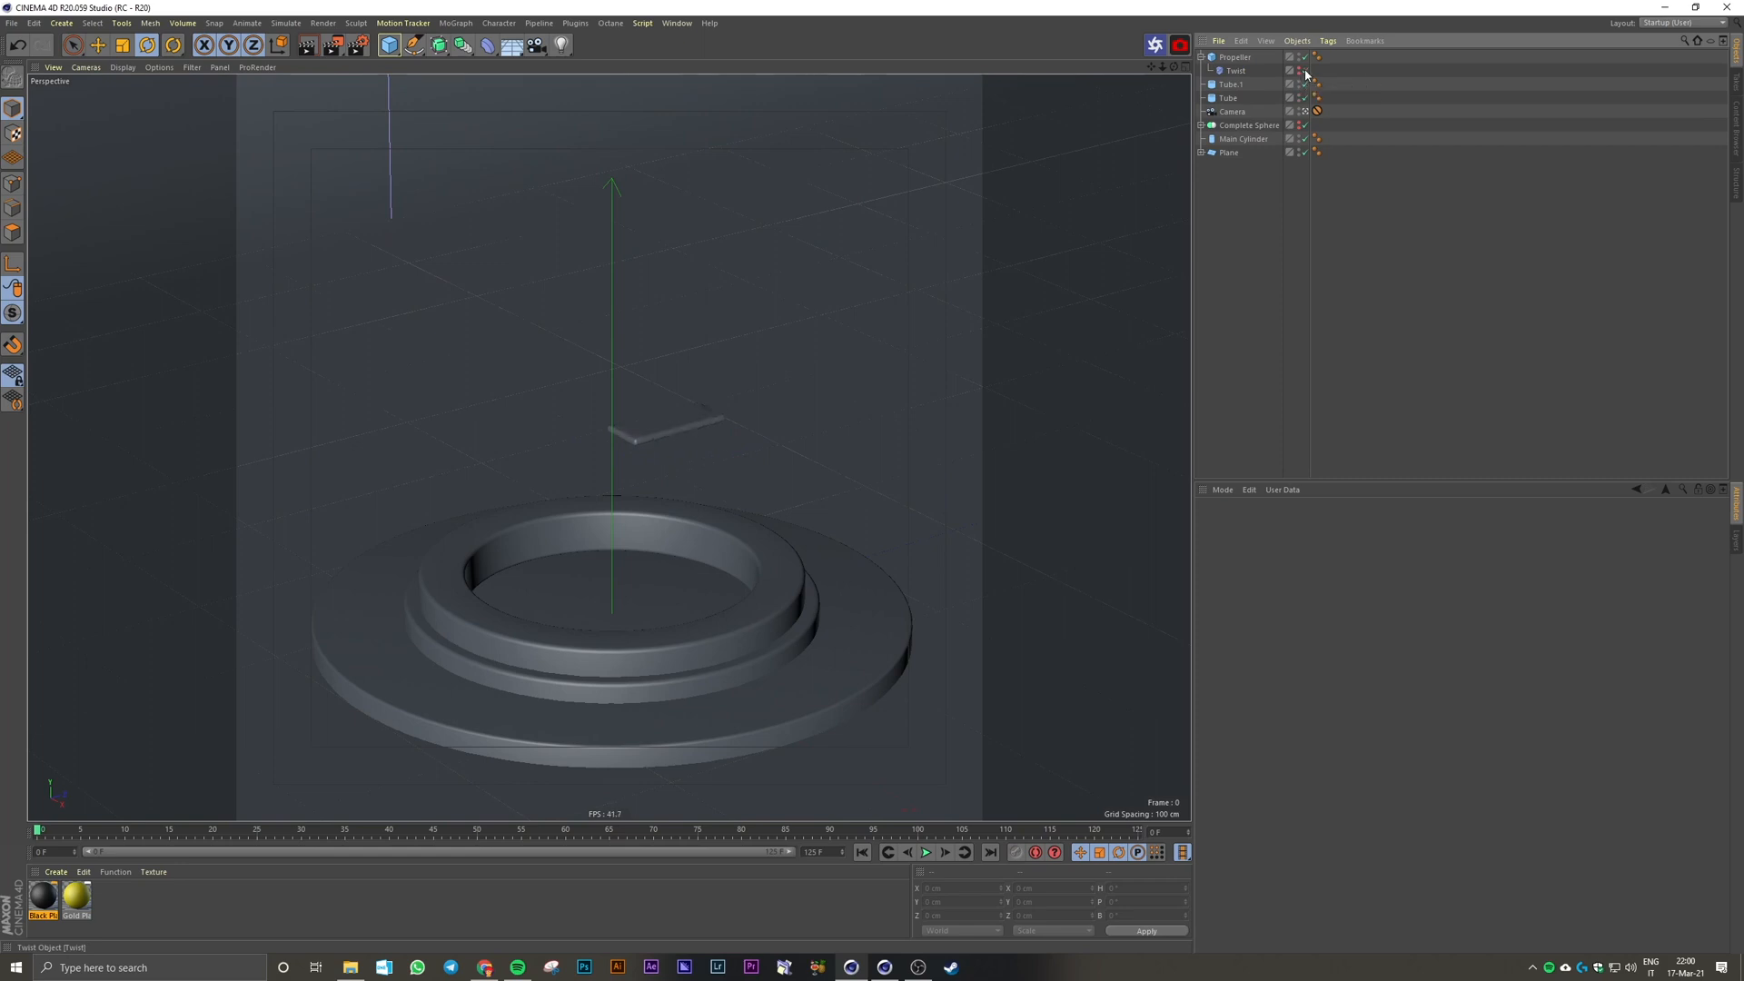
{"action": "left_click", "coordinate": [1304, 72]}
Step: Add a Taper deformer as a child of the Propeller and disable the Twist deformer
{"action": "left_click", "coordinate": [1232, 58]}
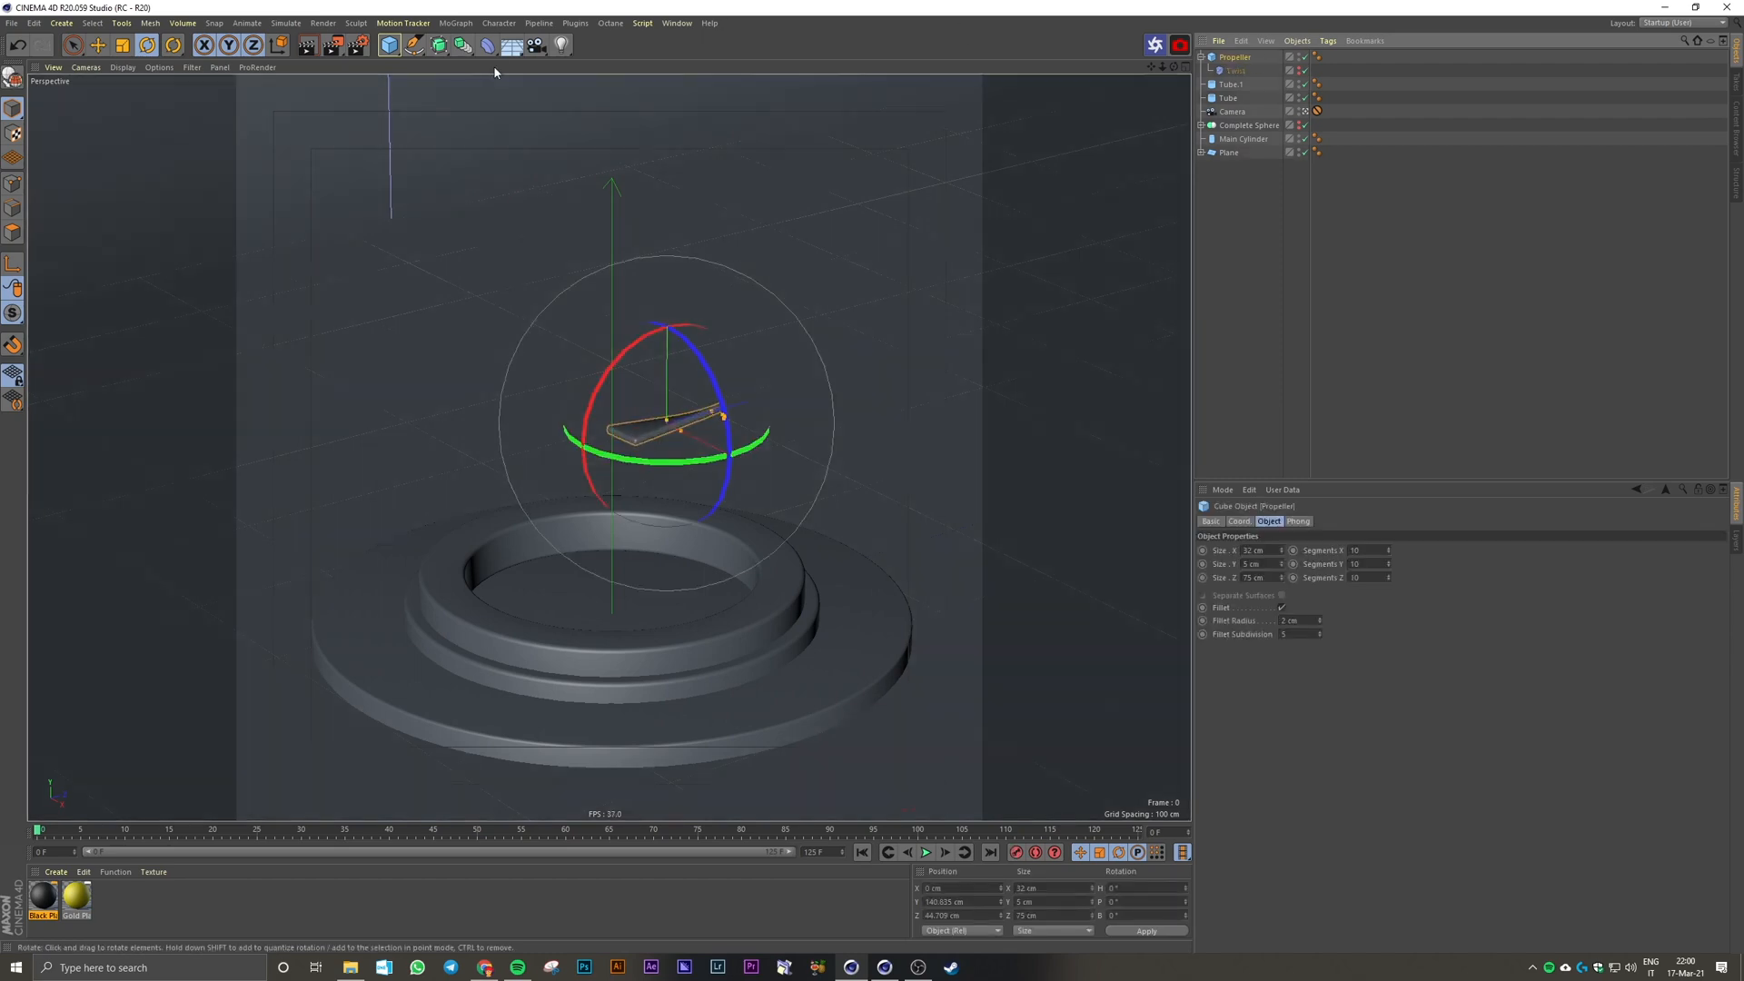
{"action": "left_click", "coordinate": [488, 45]}
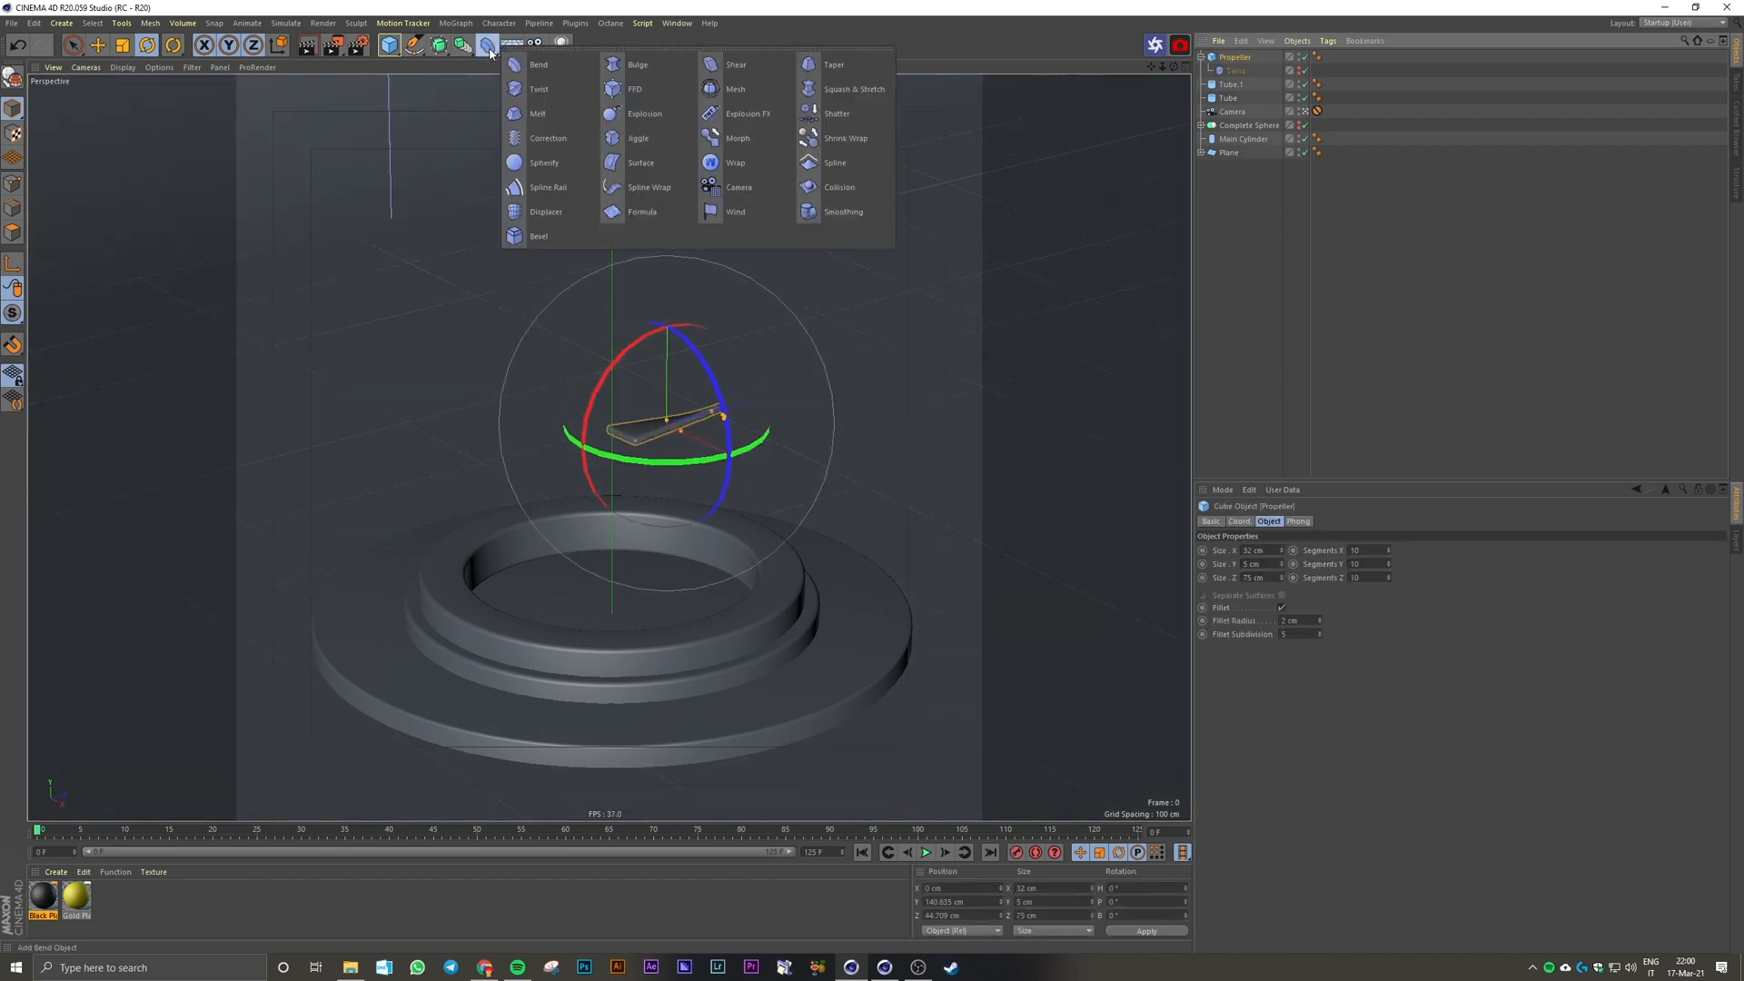
{"action": "left_click", "coordinate": [867, 67], "text": "shift"}
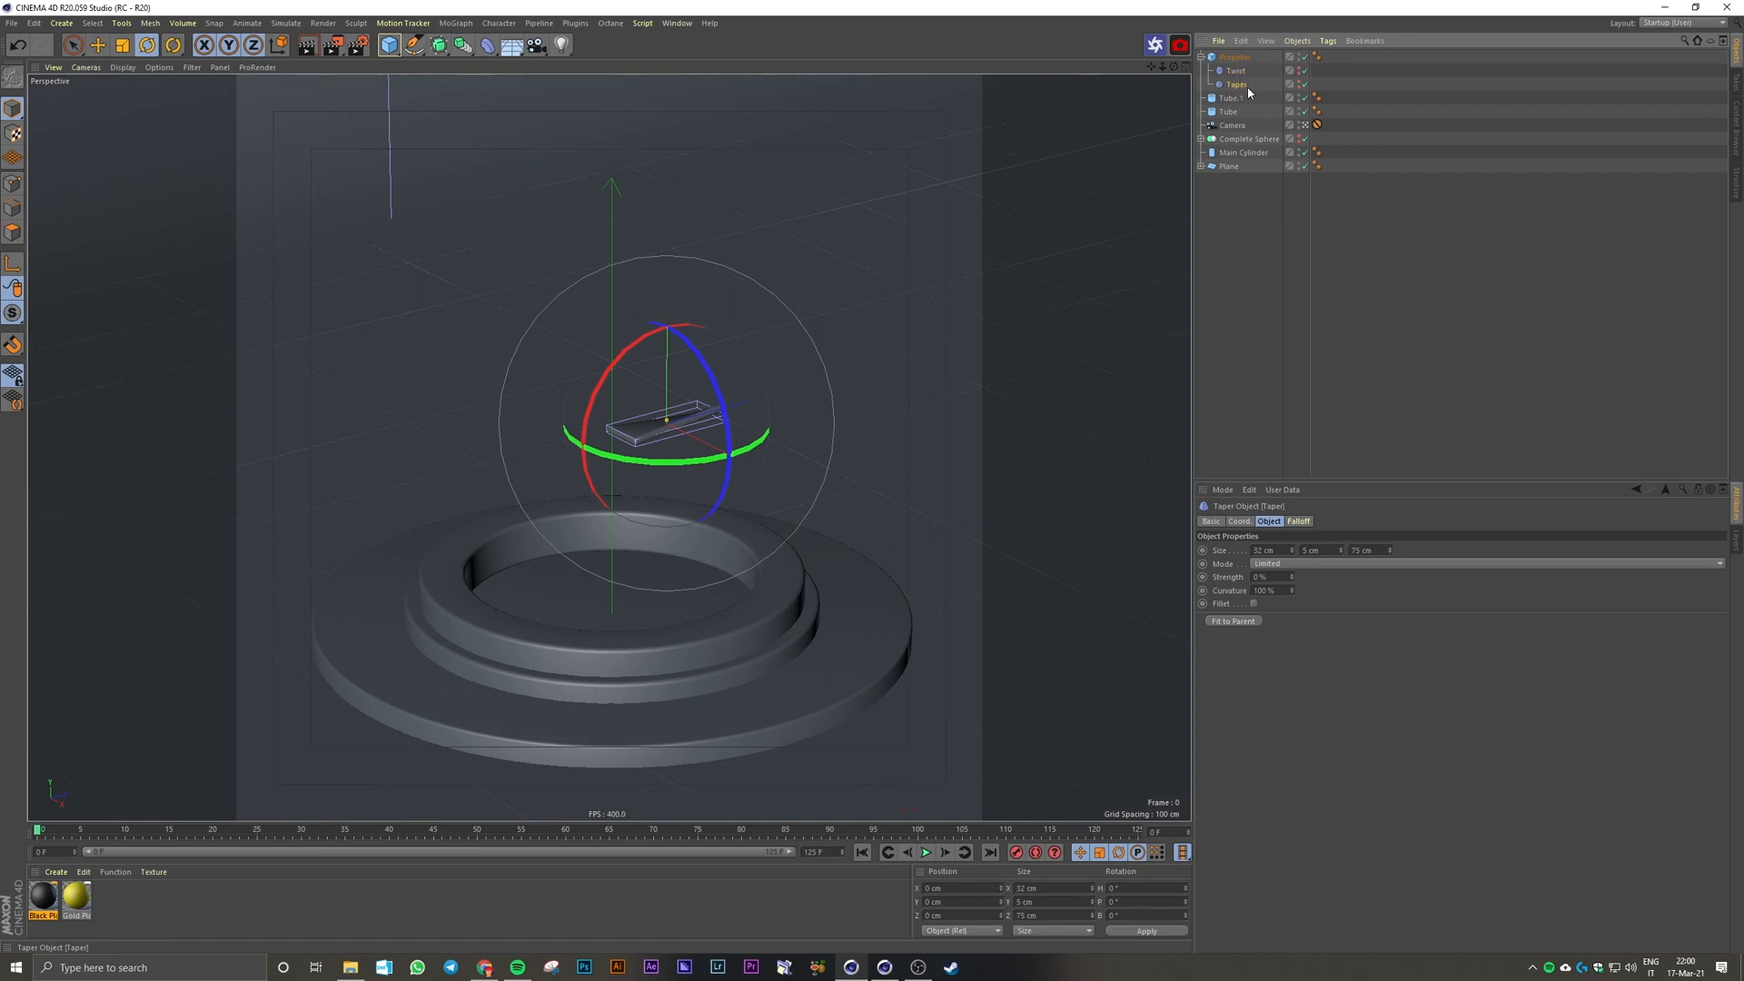
{"action": "left_click", "coordinate": [1304, 71]}
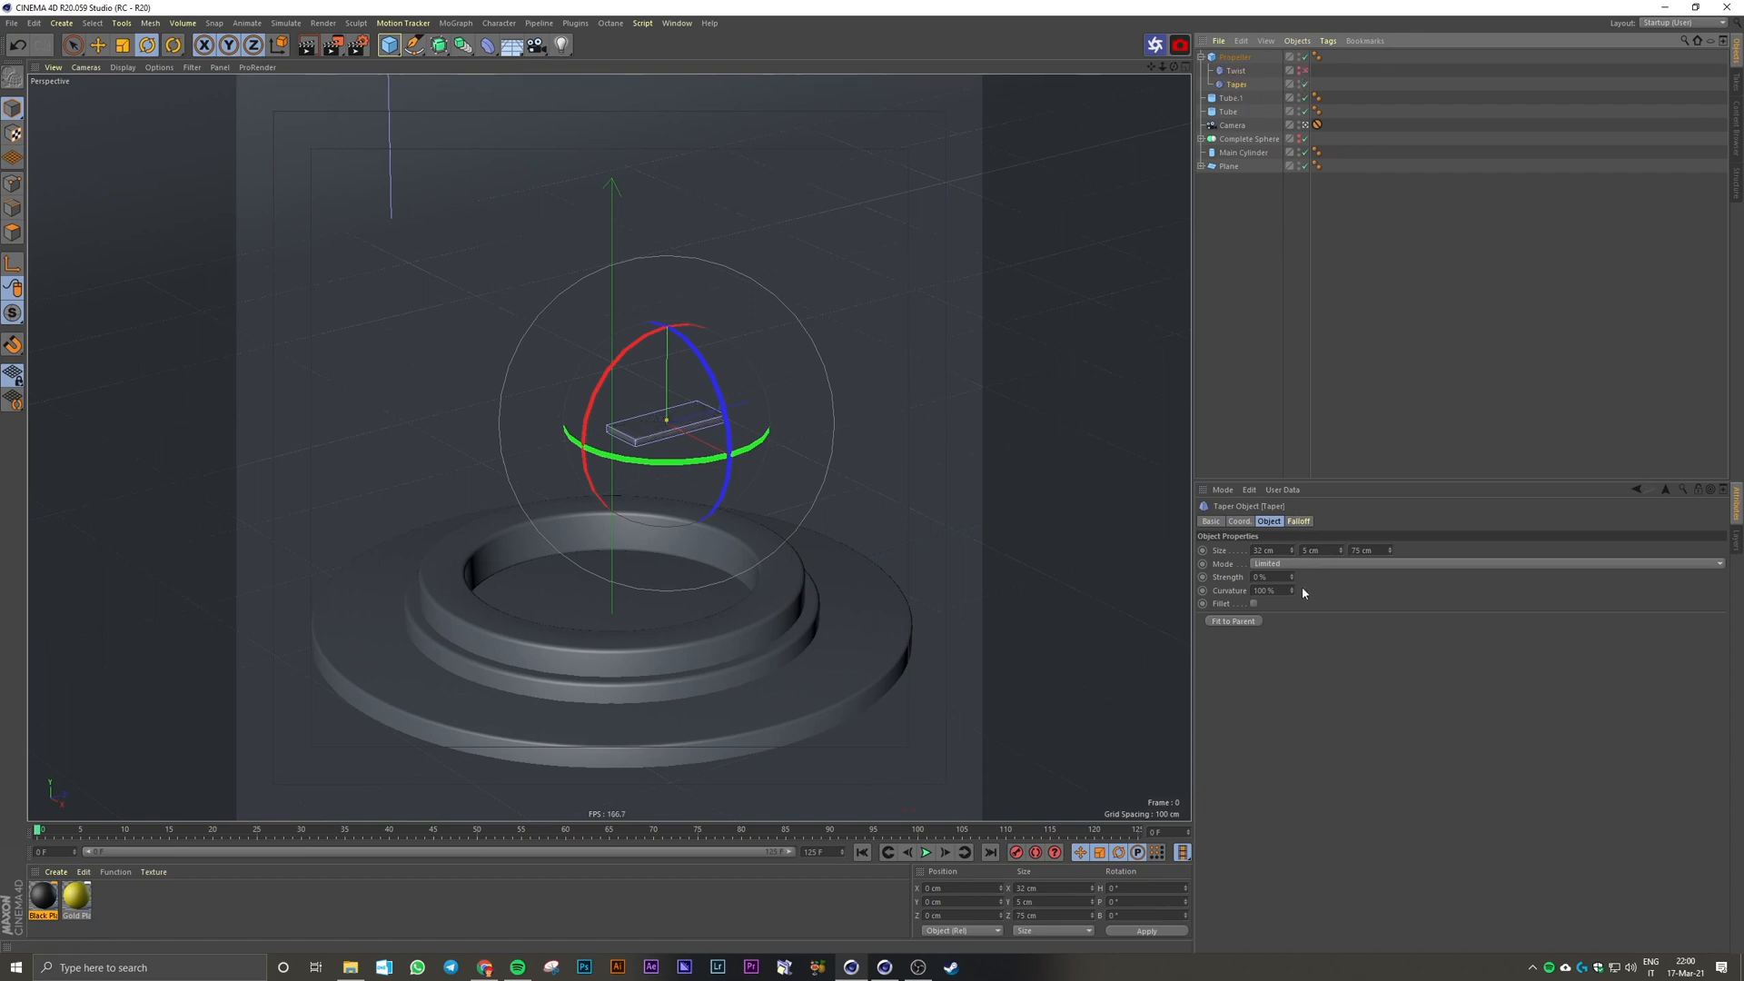
Step: Set the Taper deformer's strength to 15% and rotate it to a pitch of -90° along the Propeller's length
{"action": "left_click_drag", "start_coordinate": [1292, 577], "coordinate": [1292, 573]}
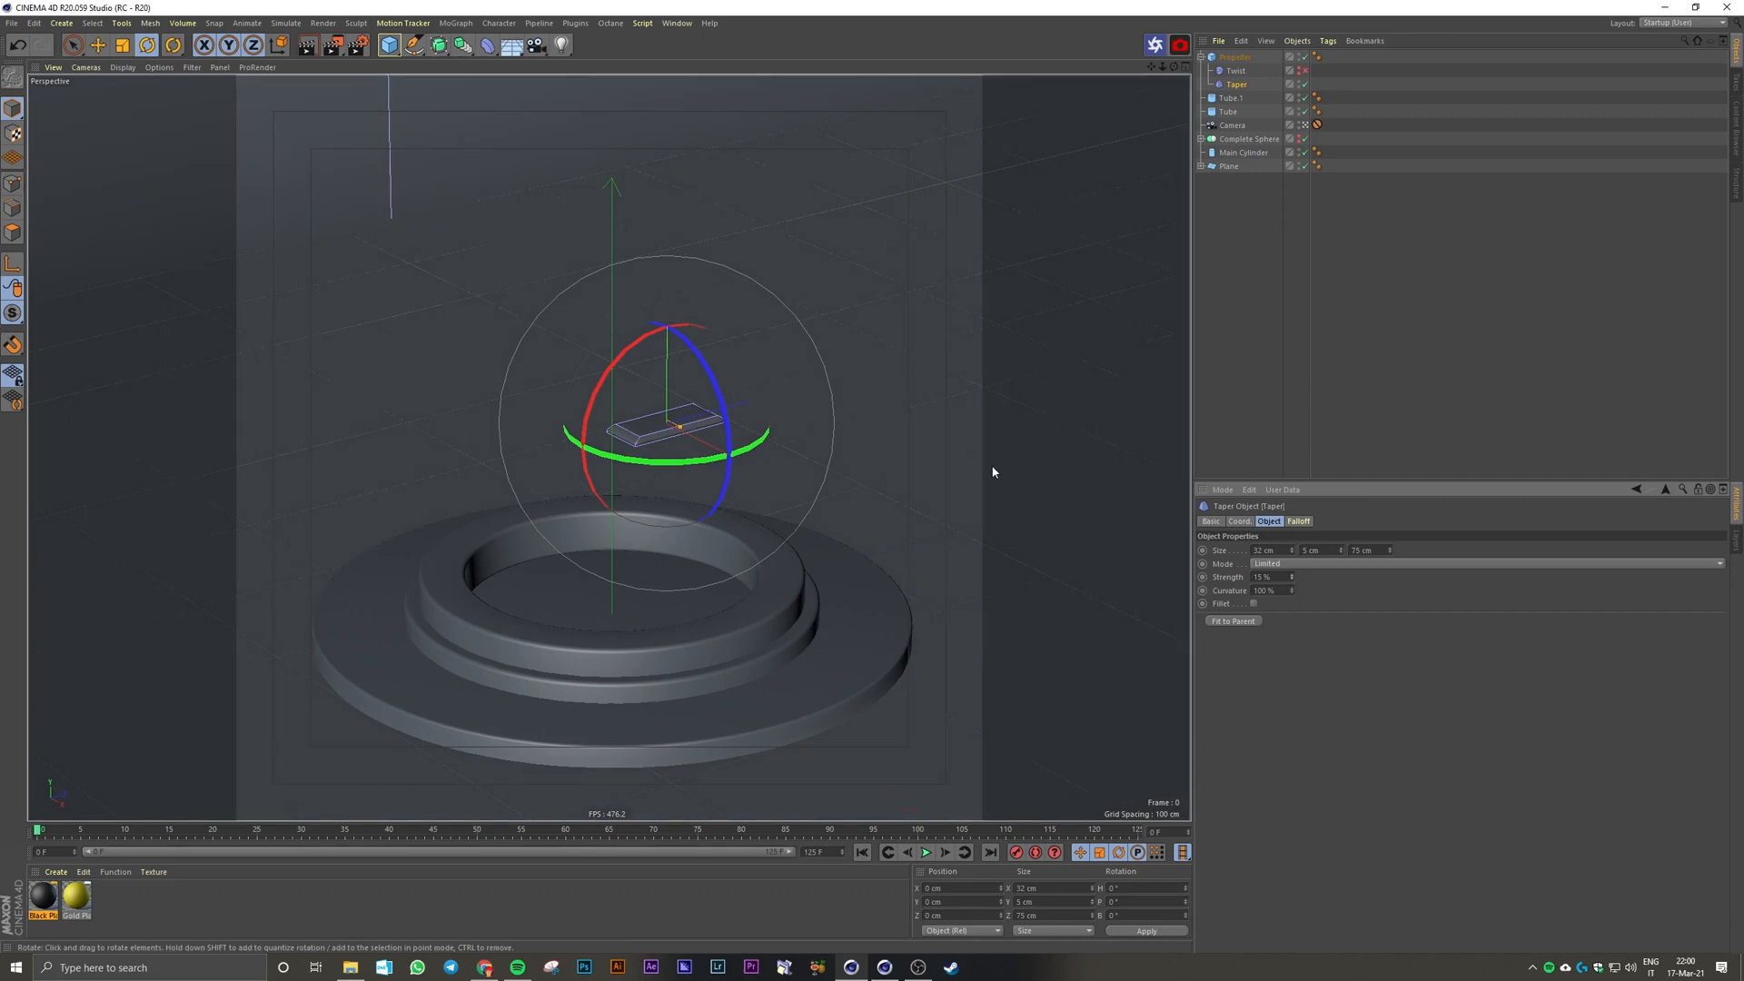
{"action": "middle_click", "coordinate": [963, 436]}
{"action": "middle_click", "coordinate": [545, 300]}
{"action": "left_click_drag", "start_coordinate": [731, 418], "coordinate": [743, 322]}
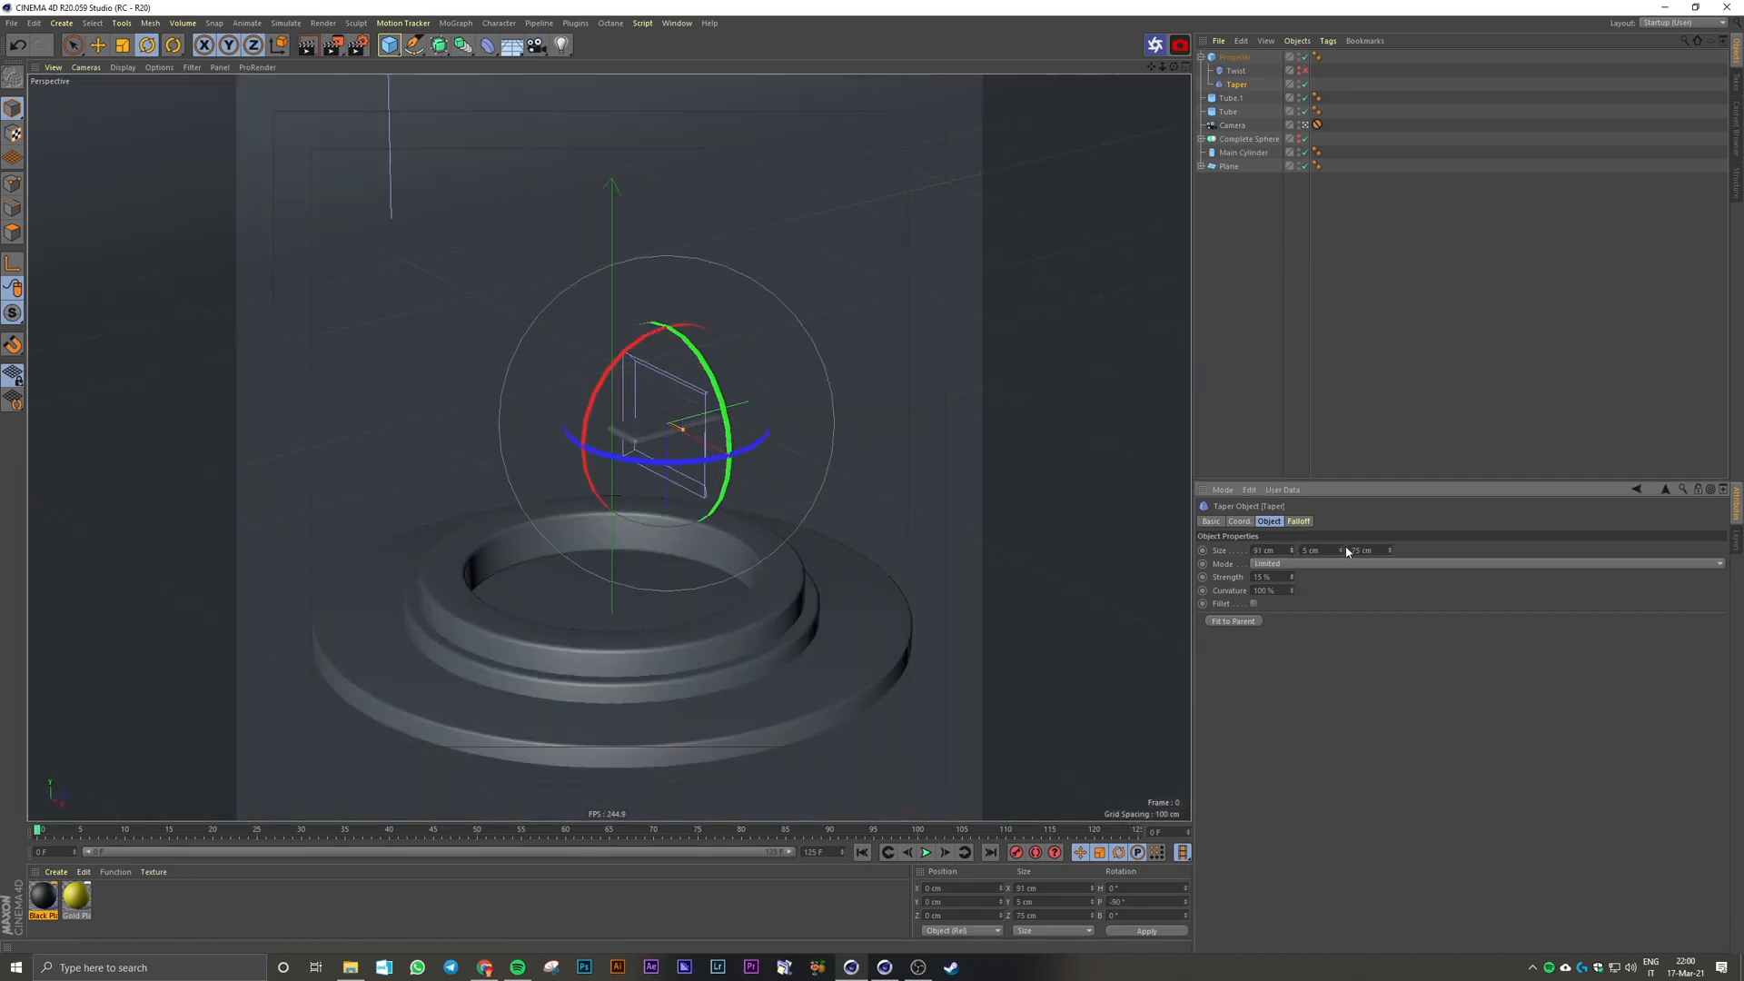
Step: Resize the Taper deformer's cage to 50 × 81 × 13 cm so it closely surrounds the Propeller blade
{"action": "left_click", "coordinate": [1234, 620]}
{"action": "middle_click", "coordinate": [886, 448]}
{"action": "middle_click", "coordinate": [828, 336]}
{"action": "scroll", "coordinate": [819, 314], "scroll_direction": "up", "scroll_amount": 1}
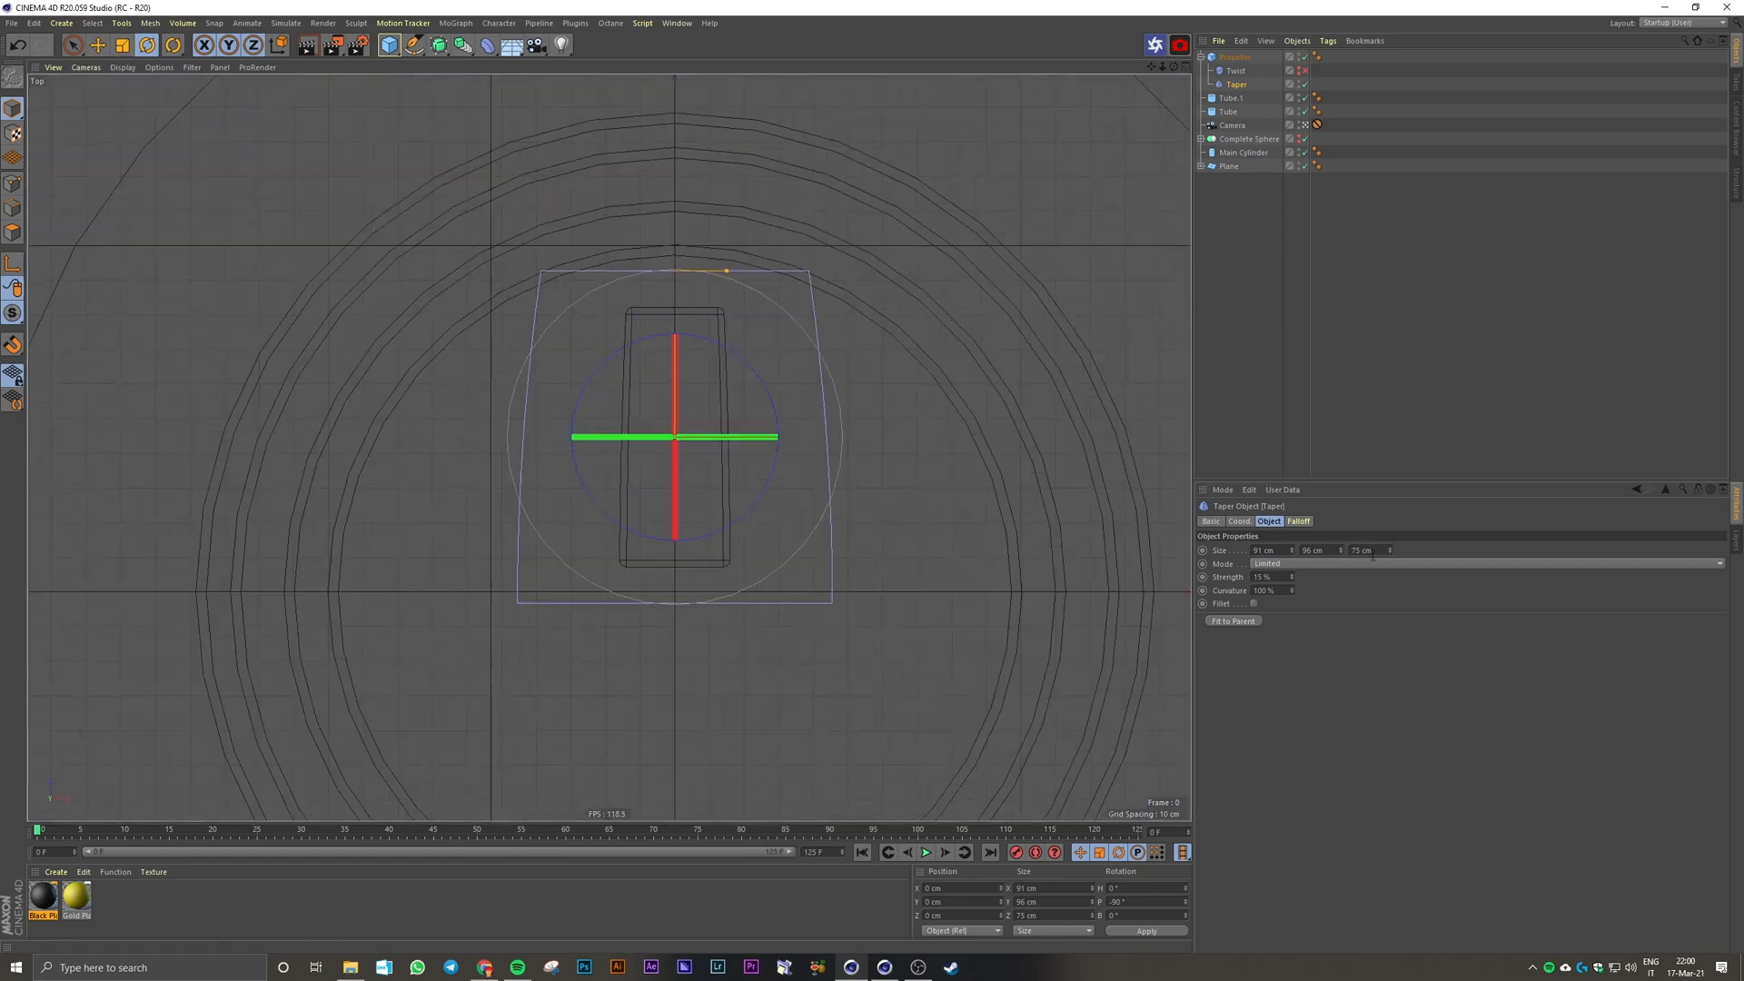
{"action": "left_click_drag", "start_coordinate": [1390, 551], "coordinate": [1291, 581]}
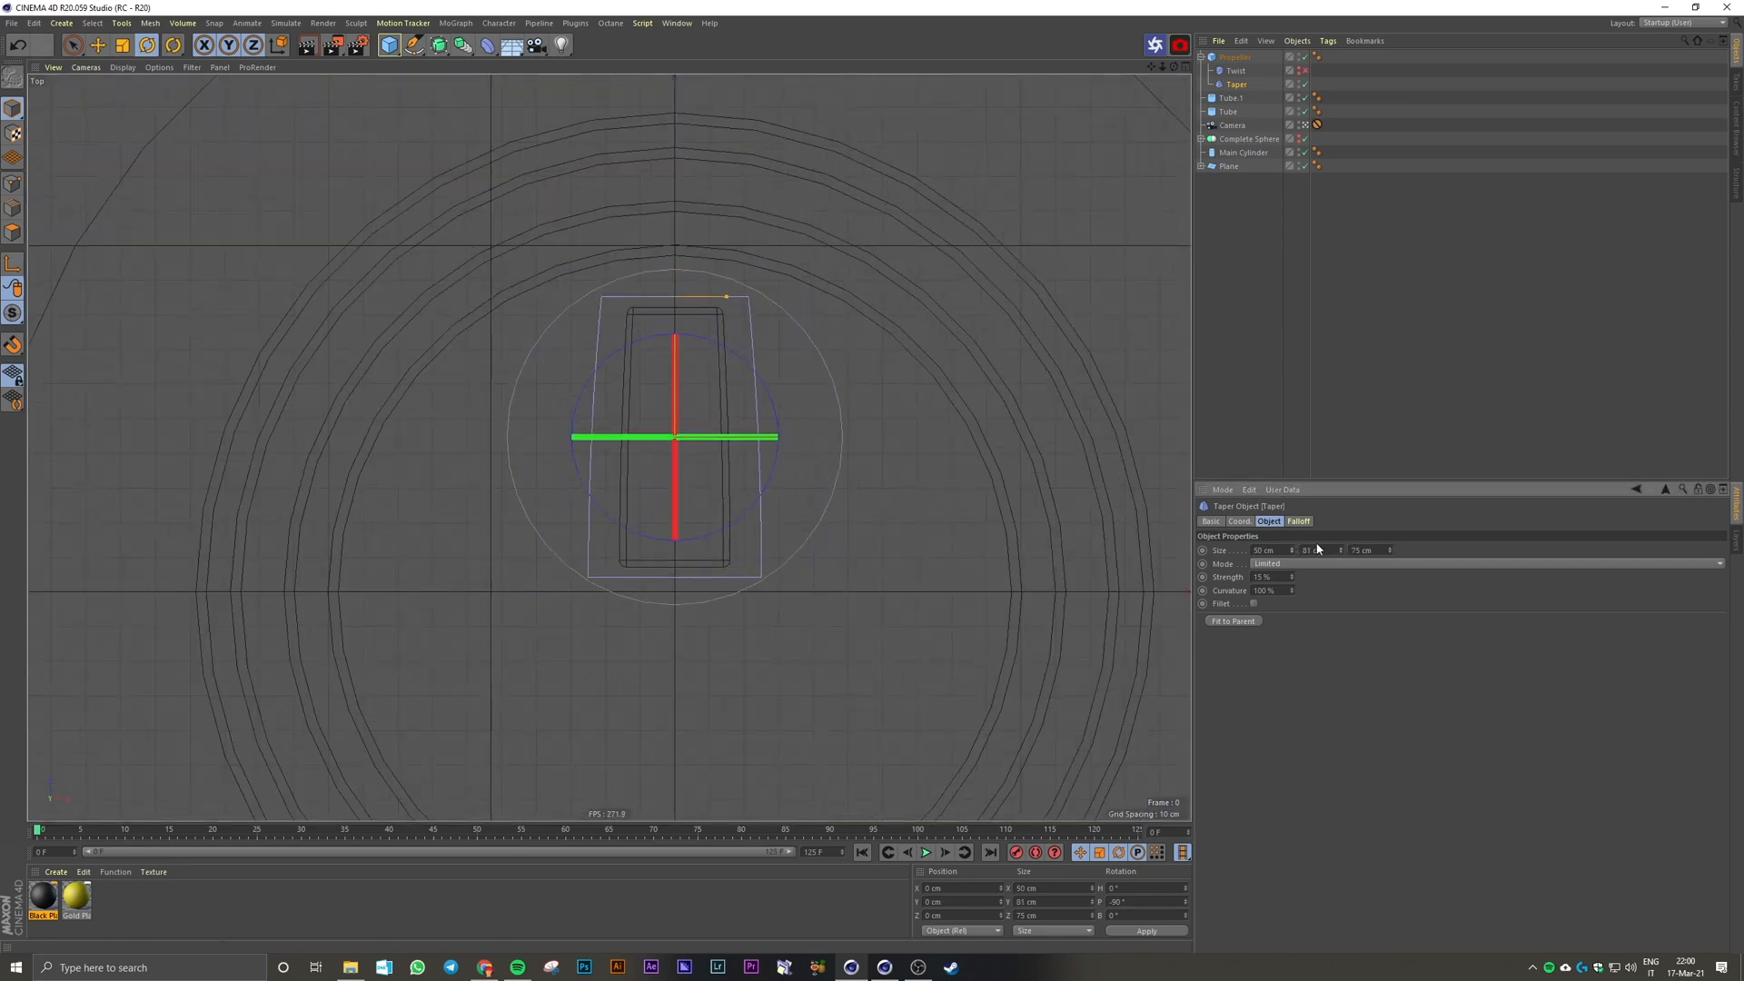
{"action": "middle_click", "coordinate": [739, 478]}
{"action": "middle_click", "coordinate": [1032, 553]}
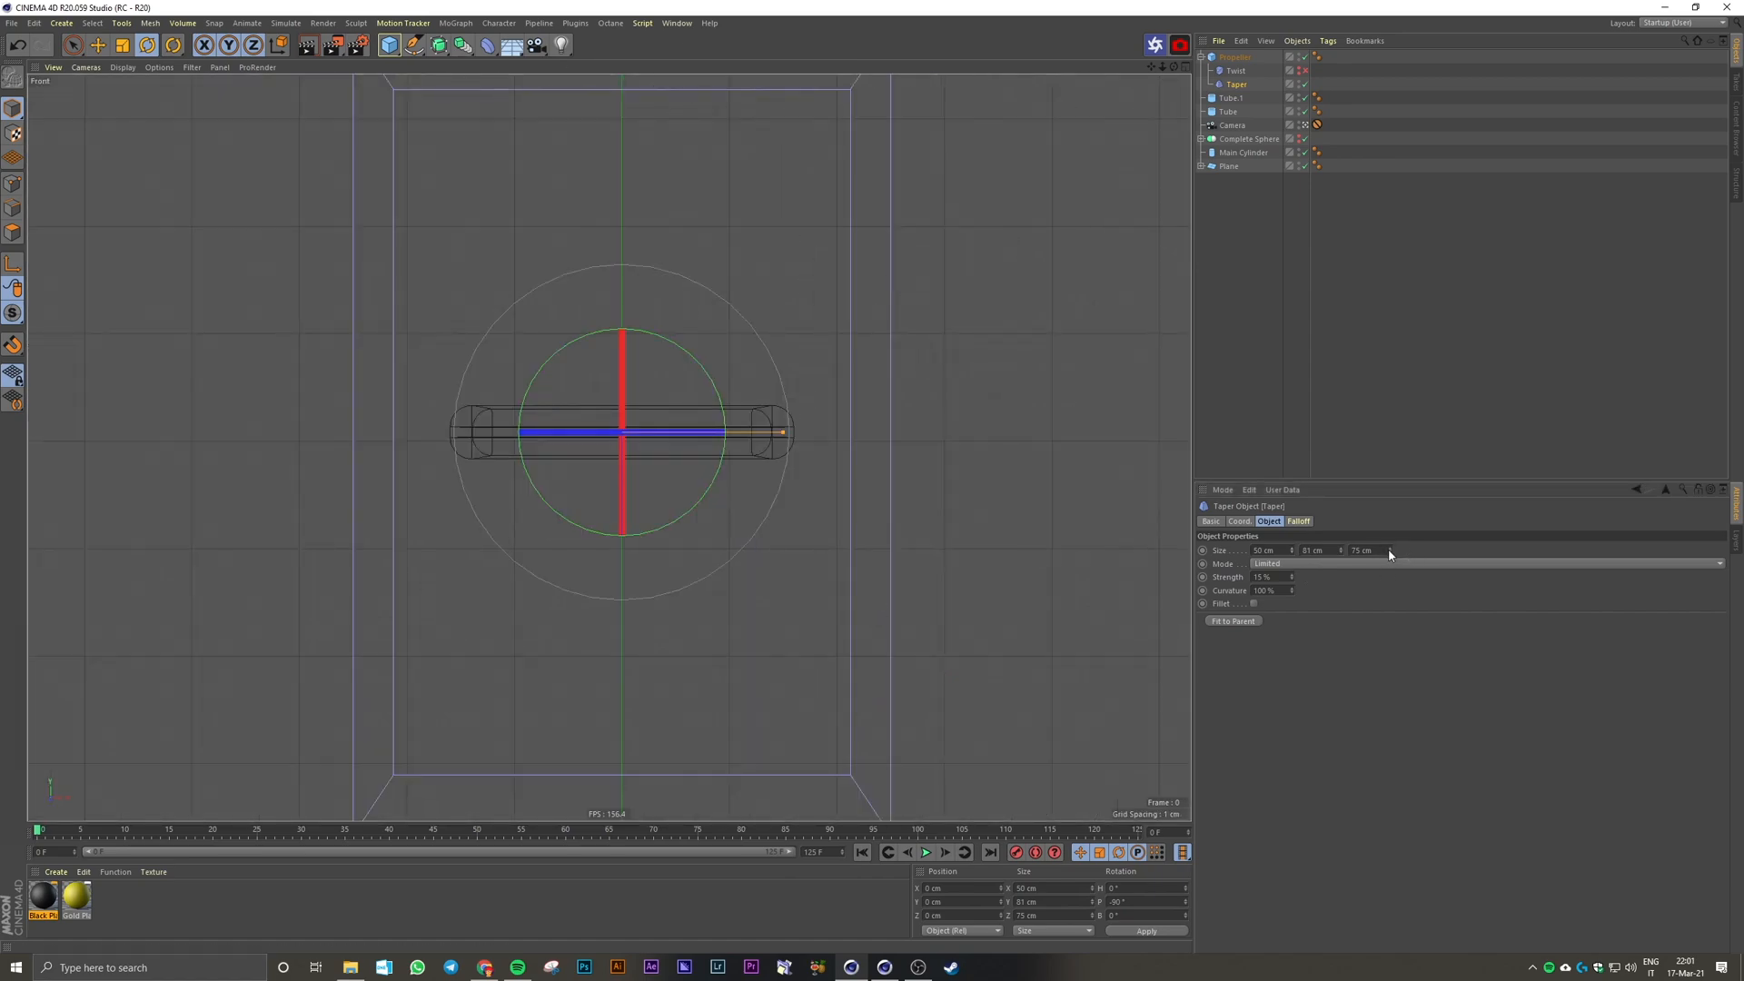
{"action": "left_click_drag", "start_coordinate": [1390, 551], "coordinate": [1390, 611]}
Step: Hide the Taper deformer's cage in the viewport and set its strength to 44%
{"action": "middle_click", "coordinate": [833, 319]}
{"action": "middle_click", "coordinate": [876, 316]}
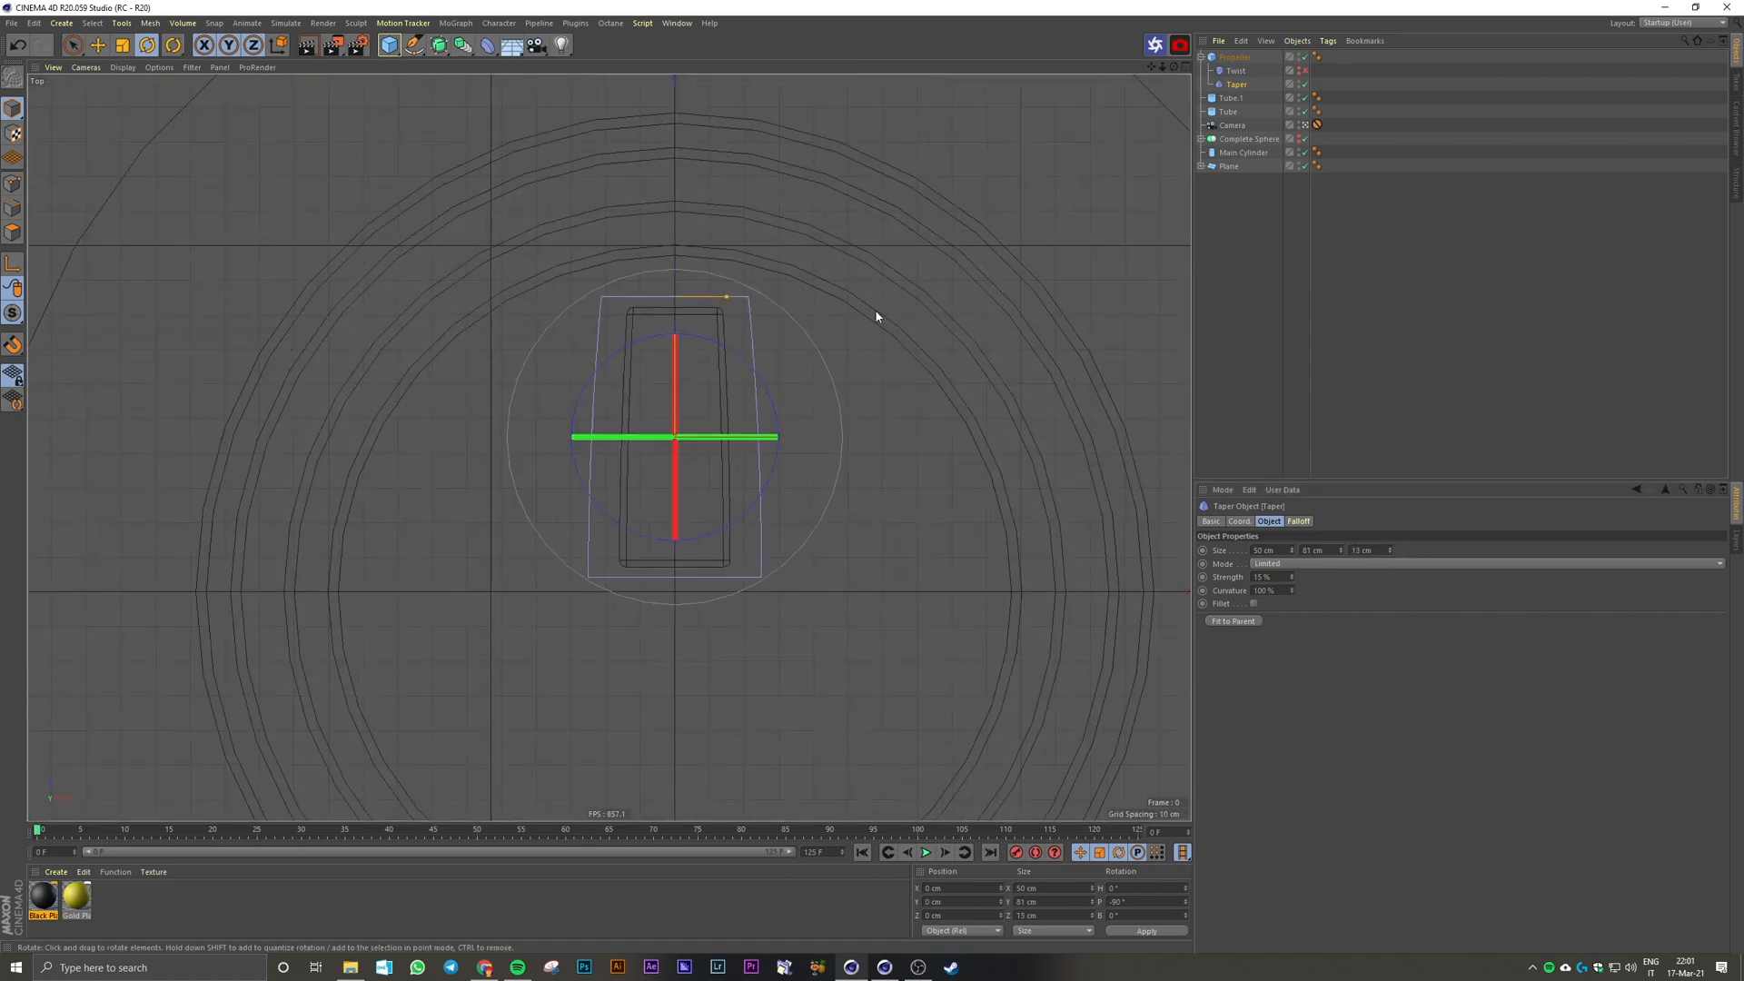
{"action": "mouse_move", "coordinate": [1291, 576]}
{"action": "left_mouse_down"}
{"action": "mouse_move", "coordinate": [1292, 618]}
{"action": "mouse_move", "coordinate": [1292, 579]}
{"action": "left_mouse_up"}
{"action": "middle_click", "coordinate": [648, 309]}
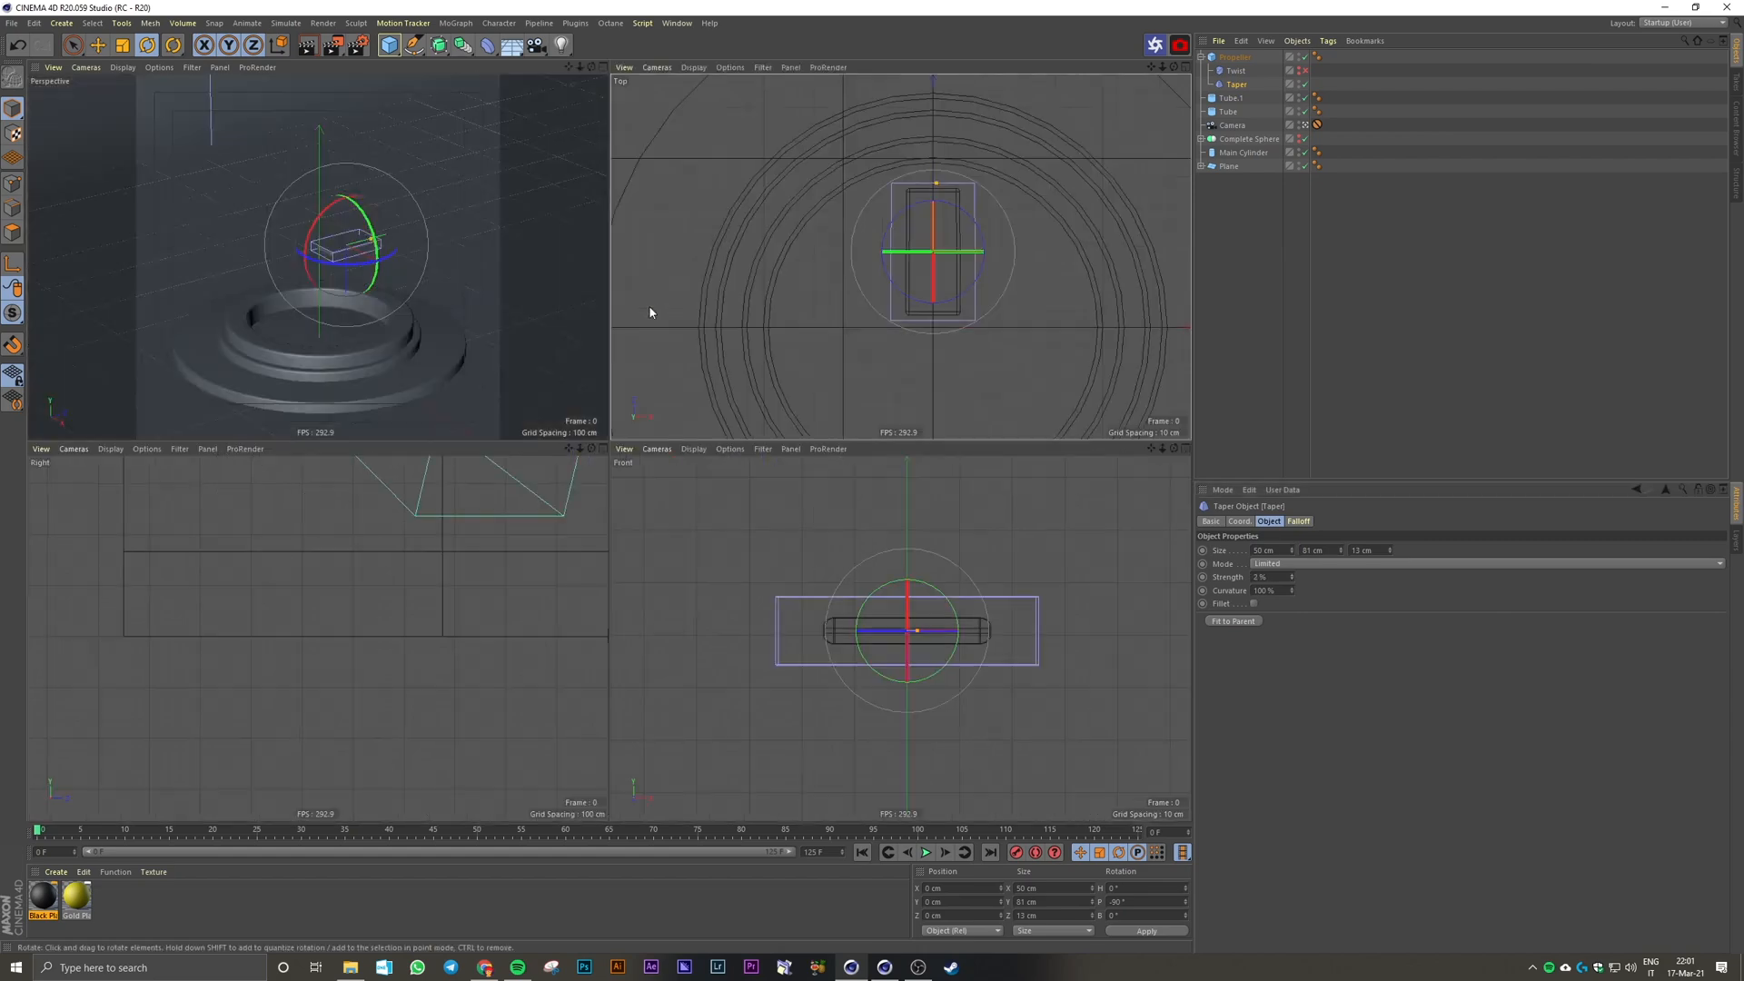
{"action": "middle_click", "coordinate": [649, 309]}
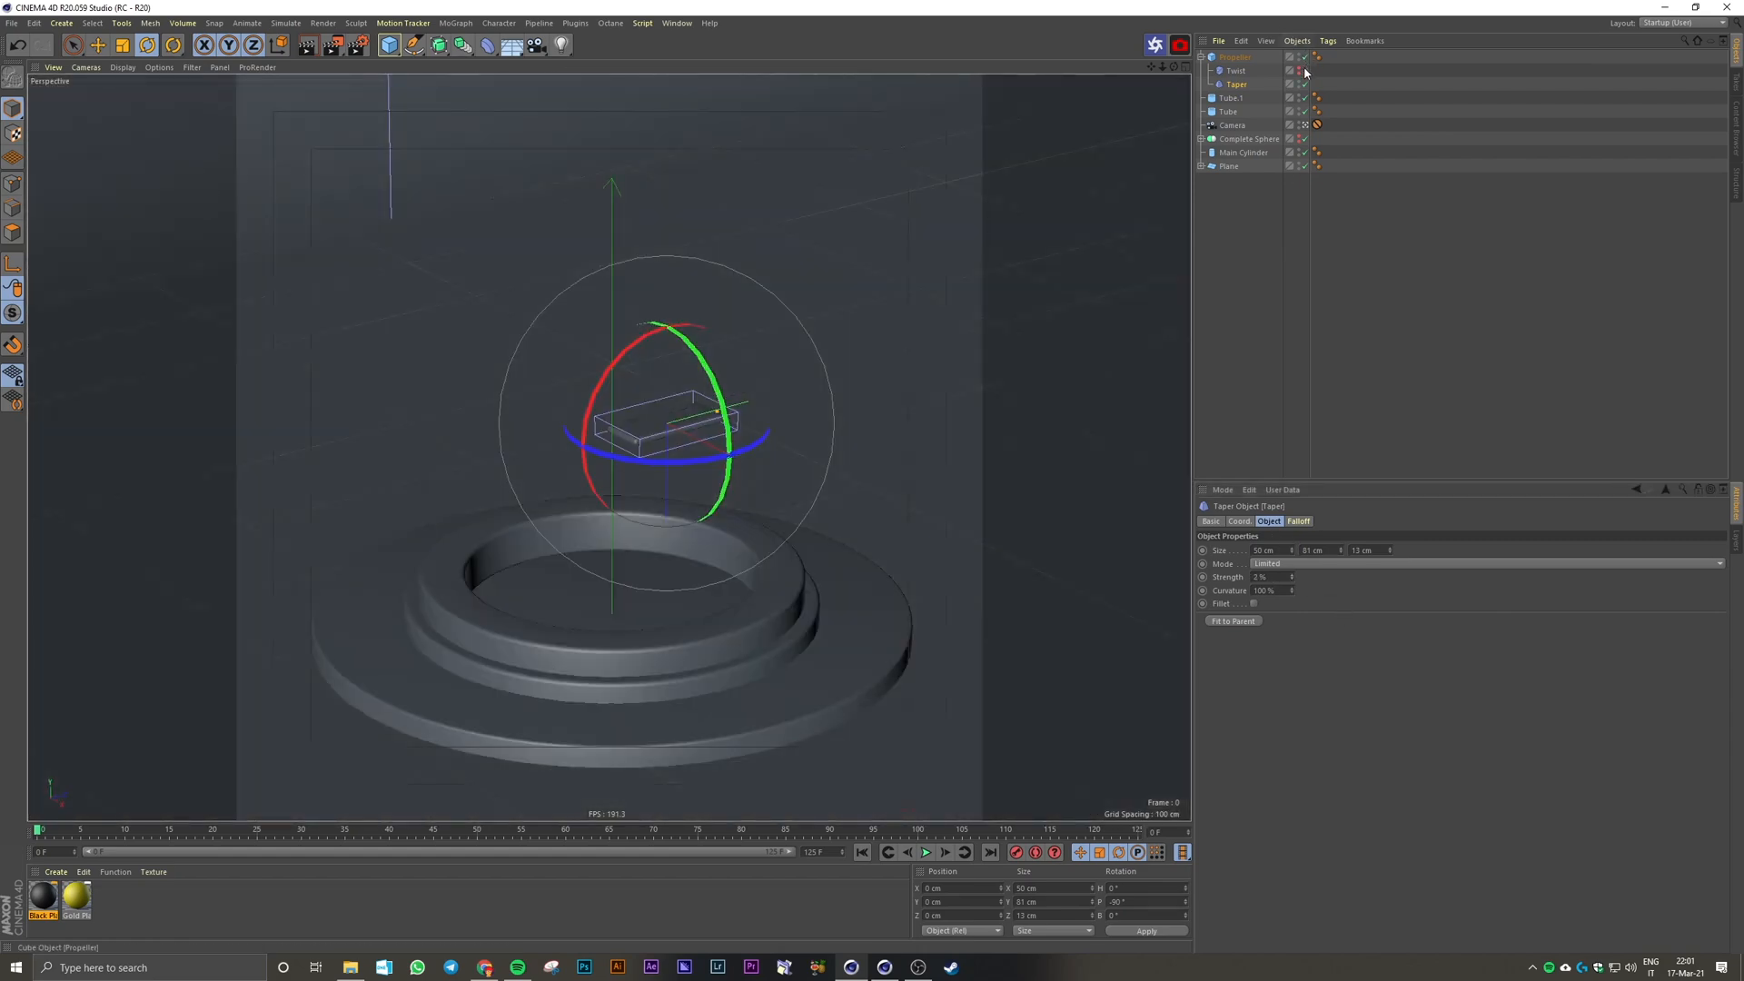
{"action": "left_click", "coordinate": [1302, 84]}
{"action": "left_click", "coordinate": [1292, 577]}
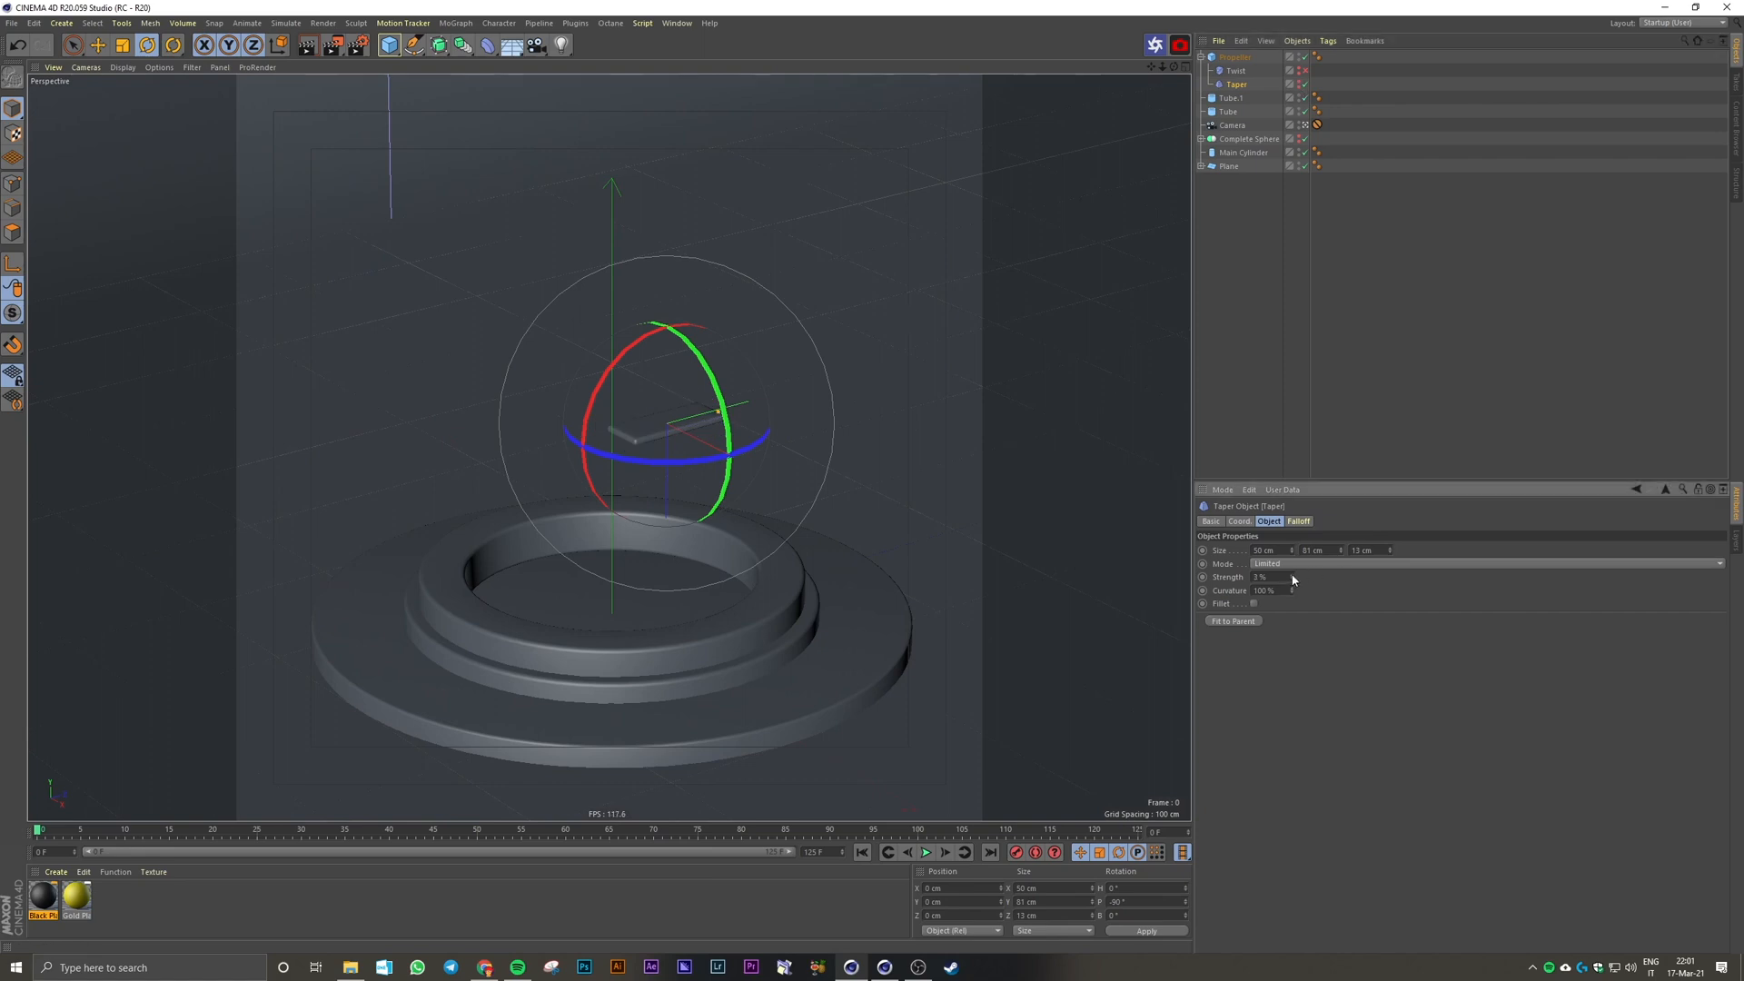
{"action": "left_click_drag", "start_coordinate": [774, 439], "coordinate": [794, 449]}
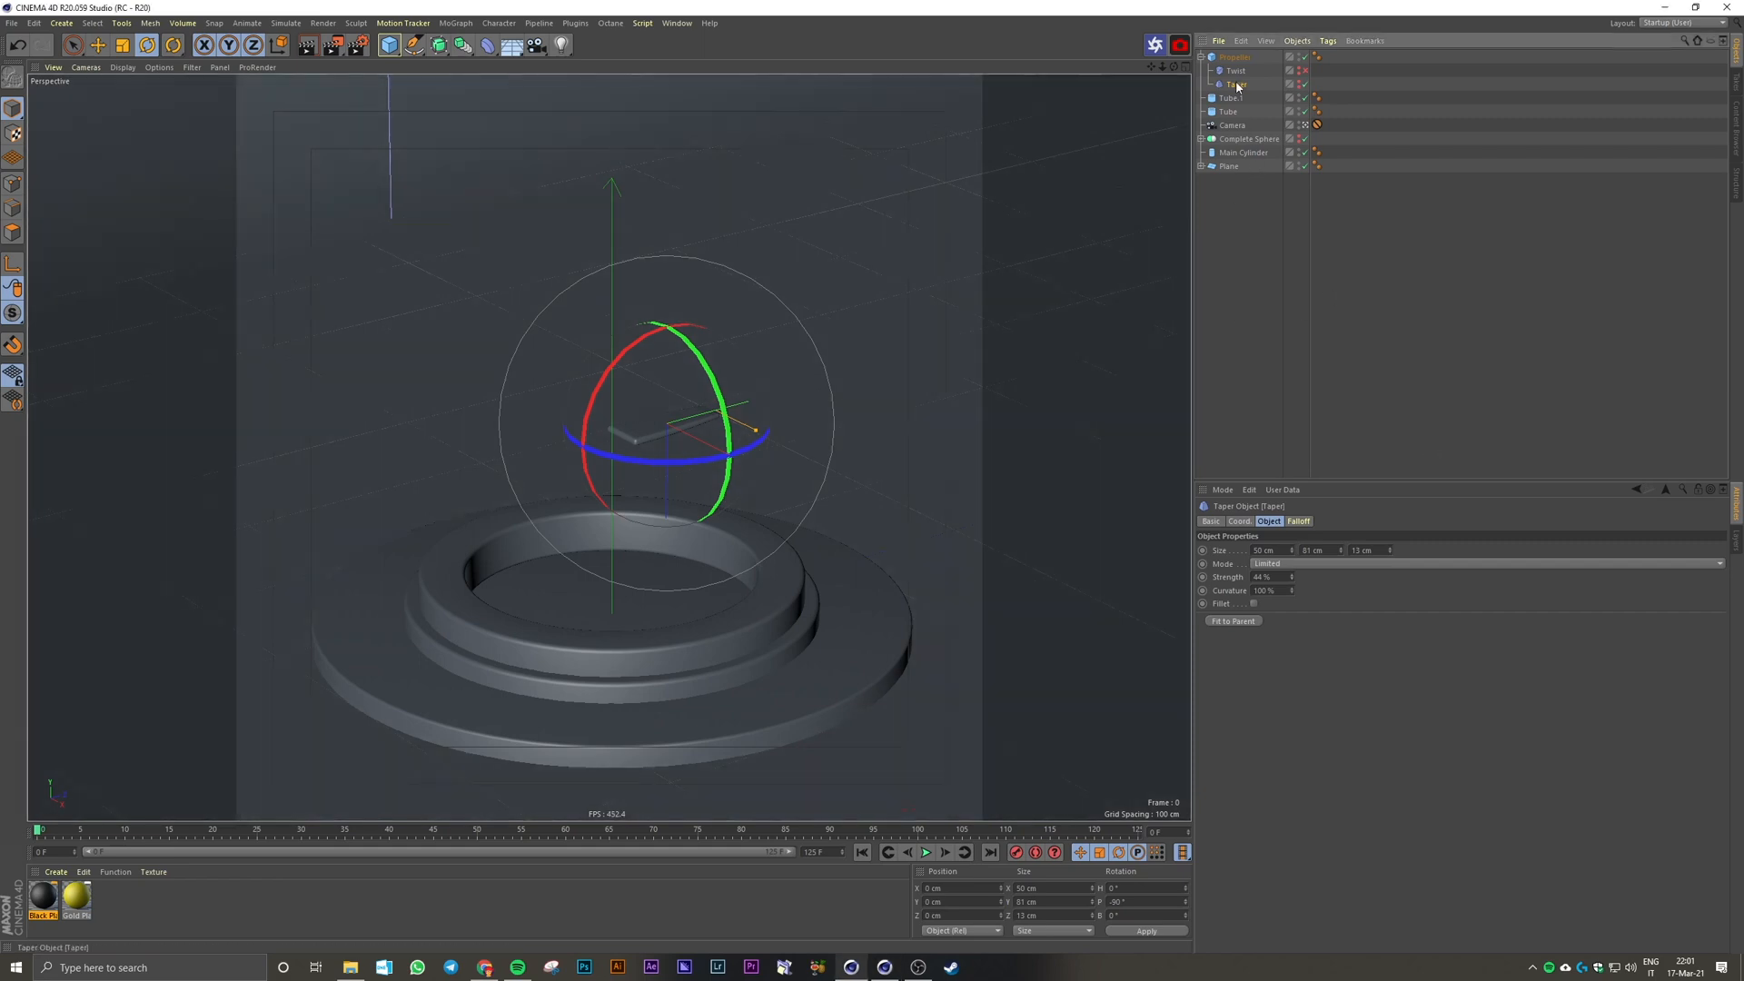
Step: Rotate the Taper deformer 180° so the blade narrows toward the podium's centre, and raise its strength to 62%
{"action": "middle_click", "coordinate": [743, 357]}
{"action": "middle_click", "coordinate": [770, 365]}
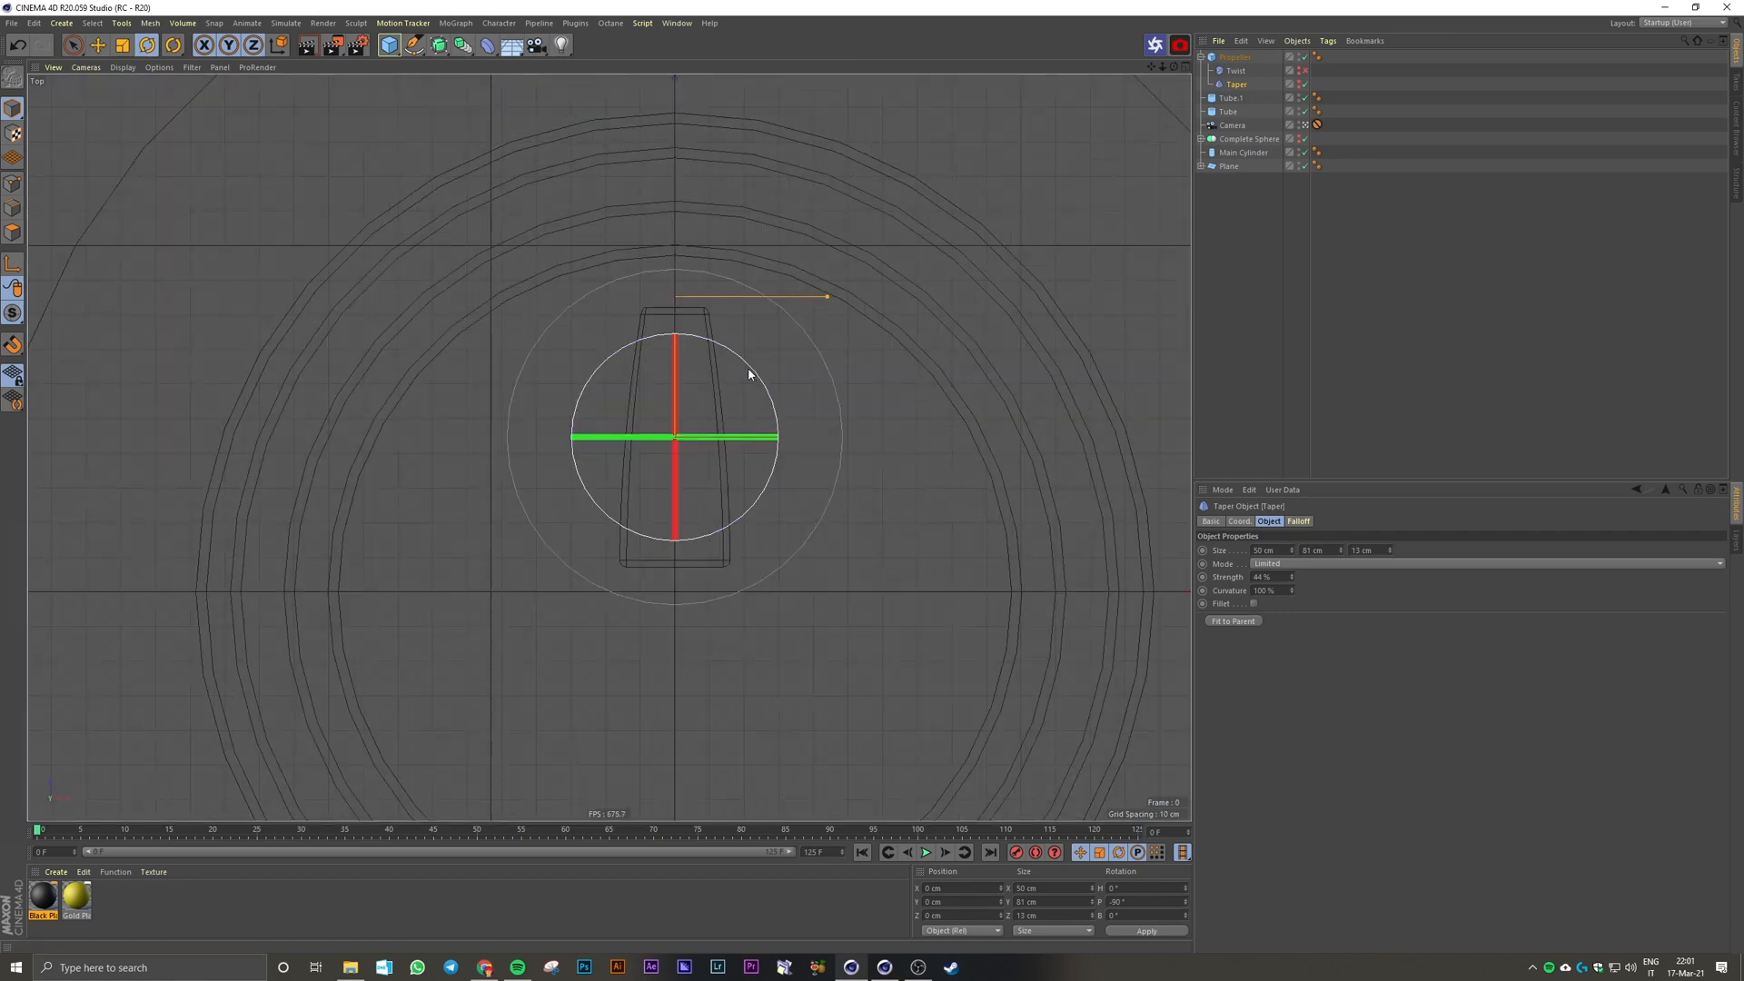
{"action": "left_click_drag", "start_coordinate": [751, 370], "coordinate": [566, 540]}
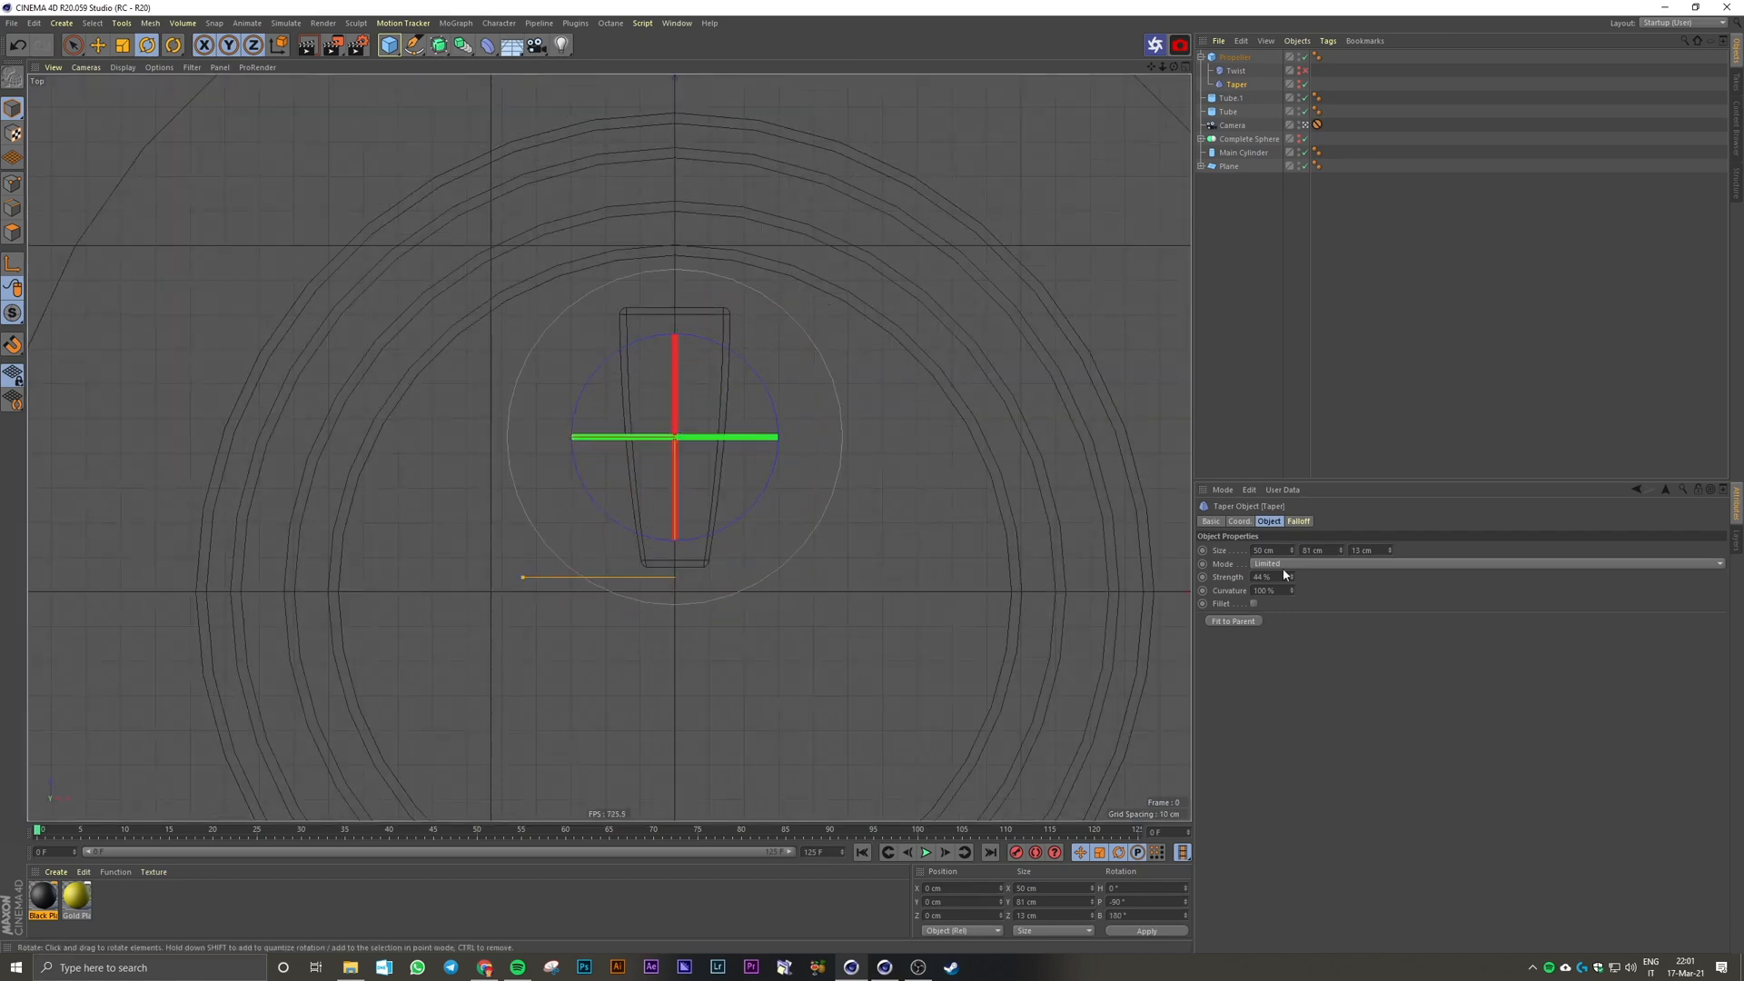
{"action": "left_click_drag", "start_coordinate": [1292, 577], "coordinate": [1292, 561]}
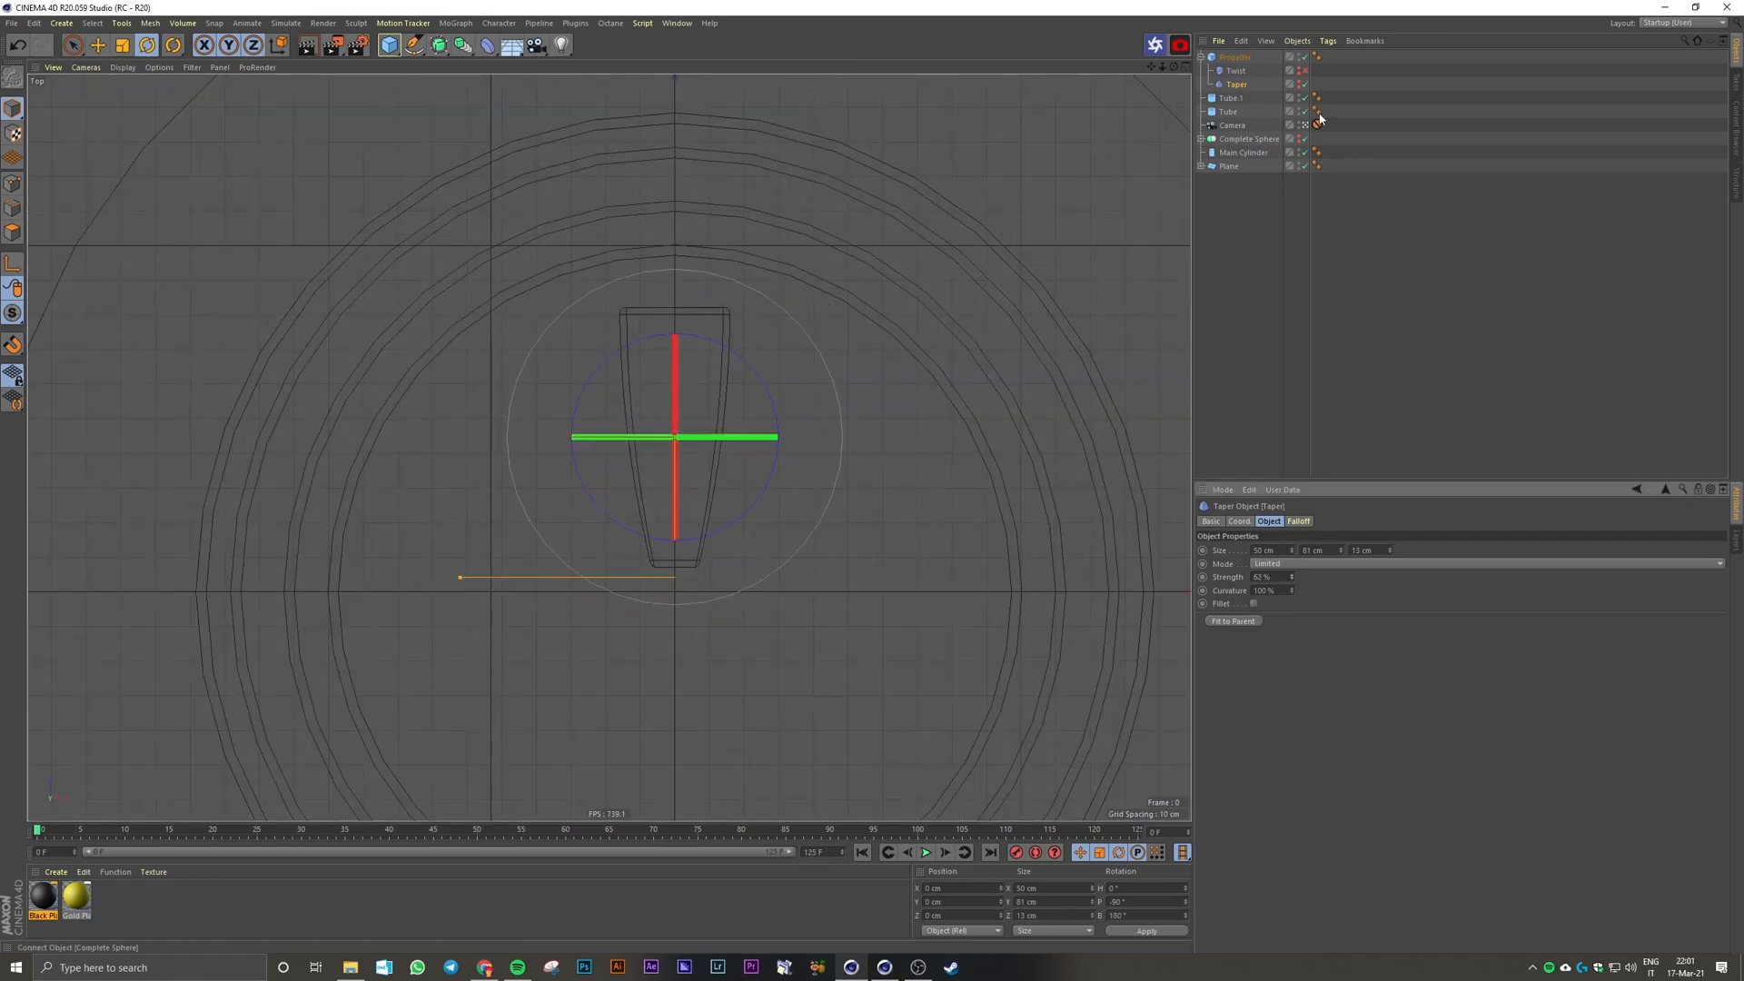
Step: Nudge the Taper deformer slightly along the blade's length away from the podium's centre and enable the Twist deformer again
{"action": "key", "text": "e"}
{"action": "mouse_move", "coordinate": [676, 482]}
{"action": "left_mouse_down"}
{"action": "mouse_move", "coordinate": [683, 274]}
{"action": "mouse_move", "coordinate": [689, 597]}
{"action": "mouse_move", "coordinate": [678, 440]}
{"action": "mouse_move", "coordinate": [678, 478]}
{"action": "left_mouse_up"}
{"action": "left_click", "coordinate": [1305, 71]}
{"action": "left_click", "coordinate": [1327, 276]}
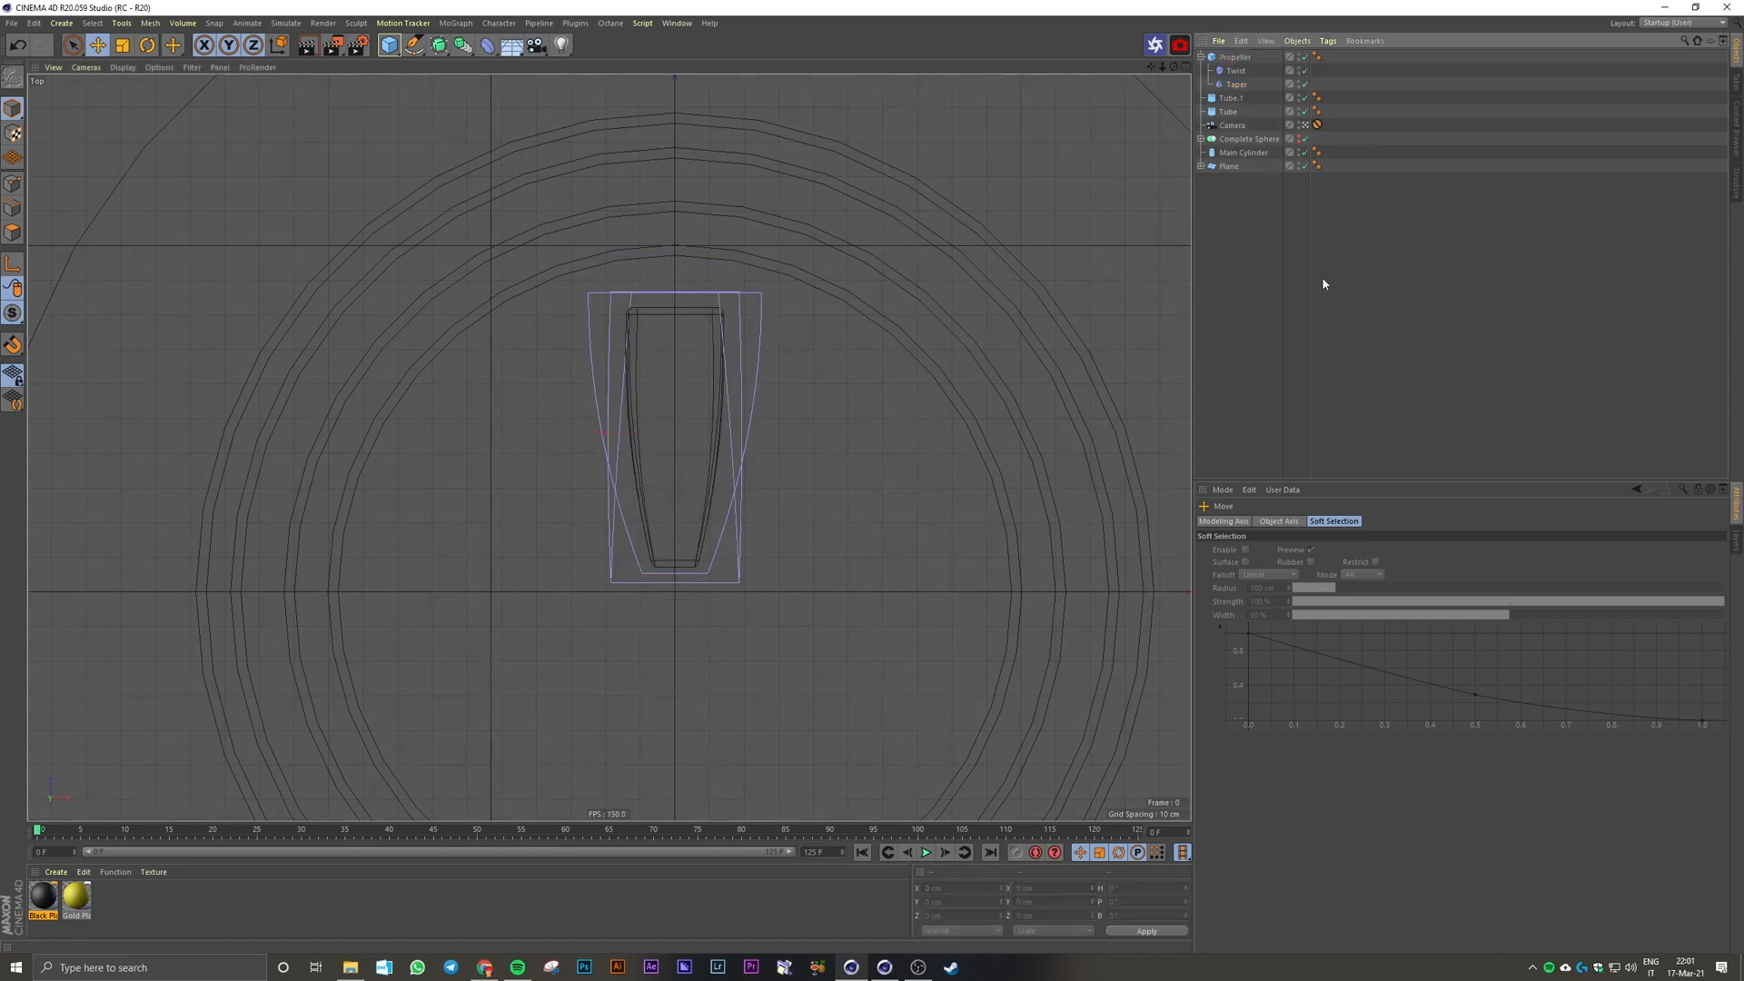
Step: Hide the cages of both the Twist and Taper deformers in the viewport
{"action": "middle_click", "coordinate": [525, 262]}
{"action": "middle_click", "coordinate": [525, 262]}
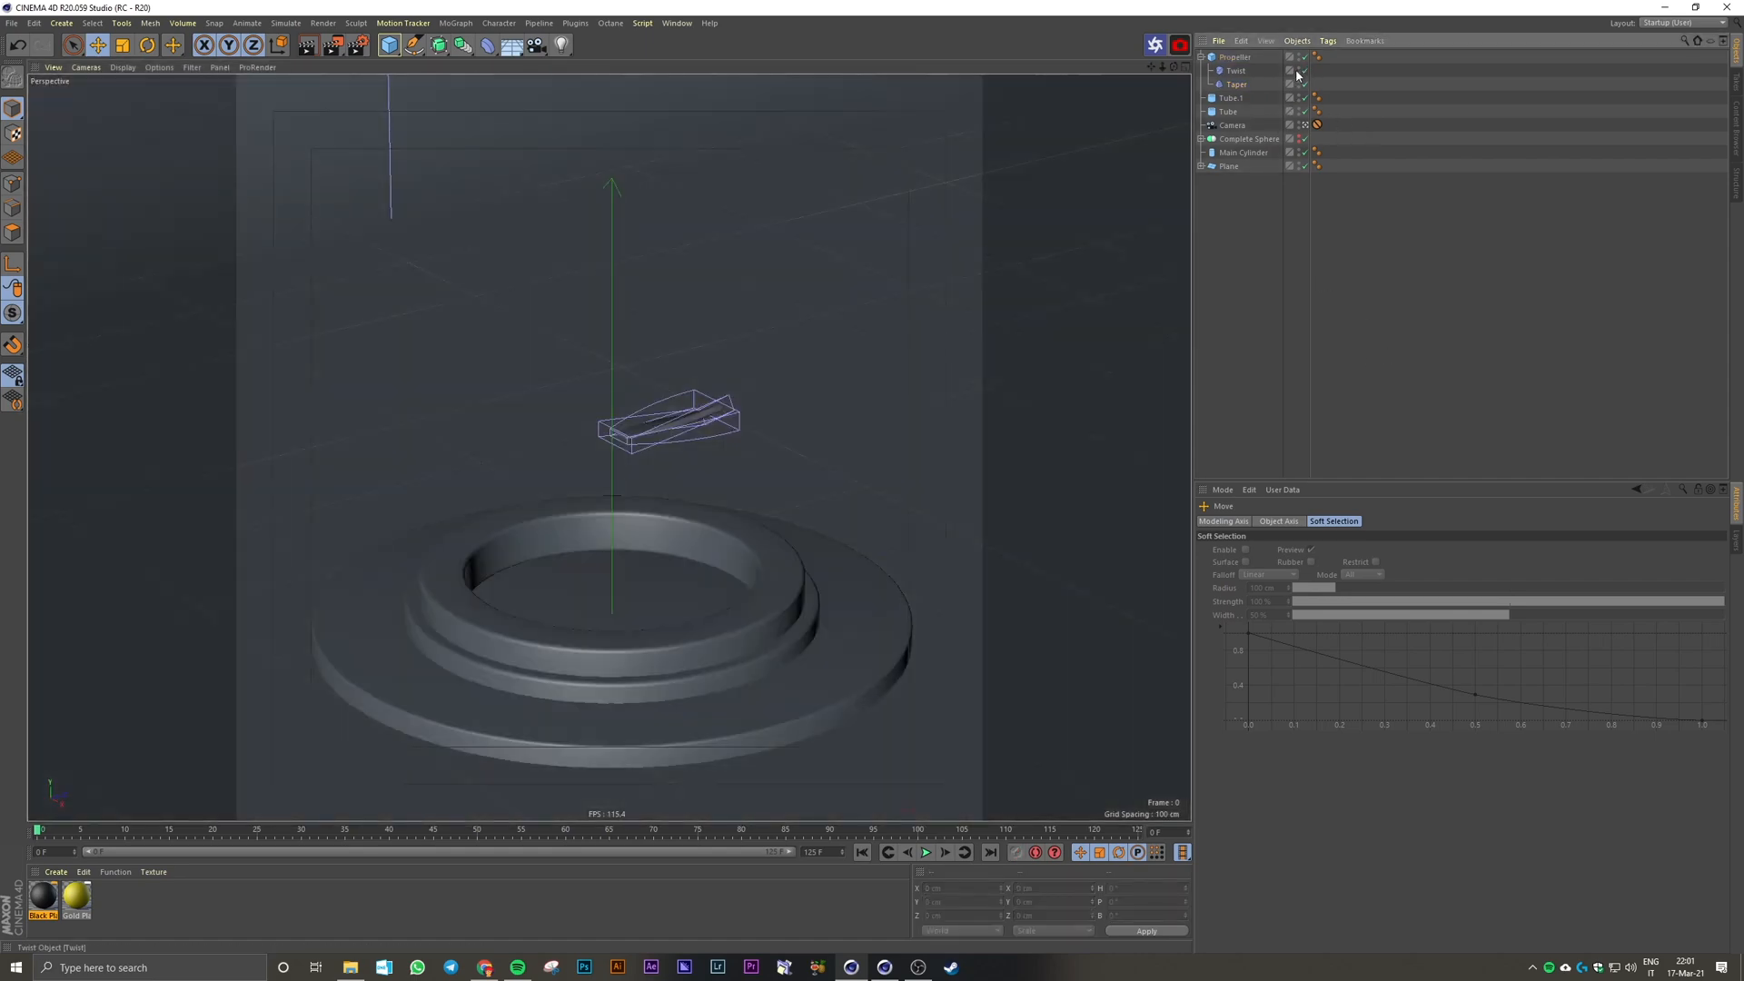
{"action": "left_click_drag", "start_coordinate": [1300, 78], "coordinate": [1300, 72]}
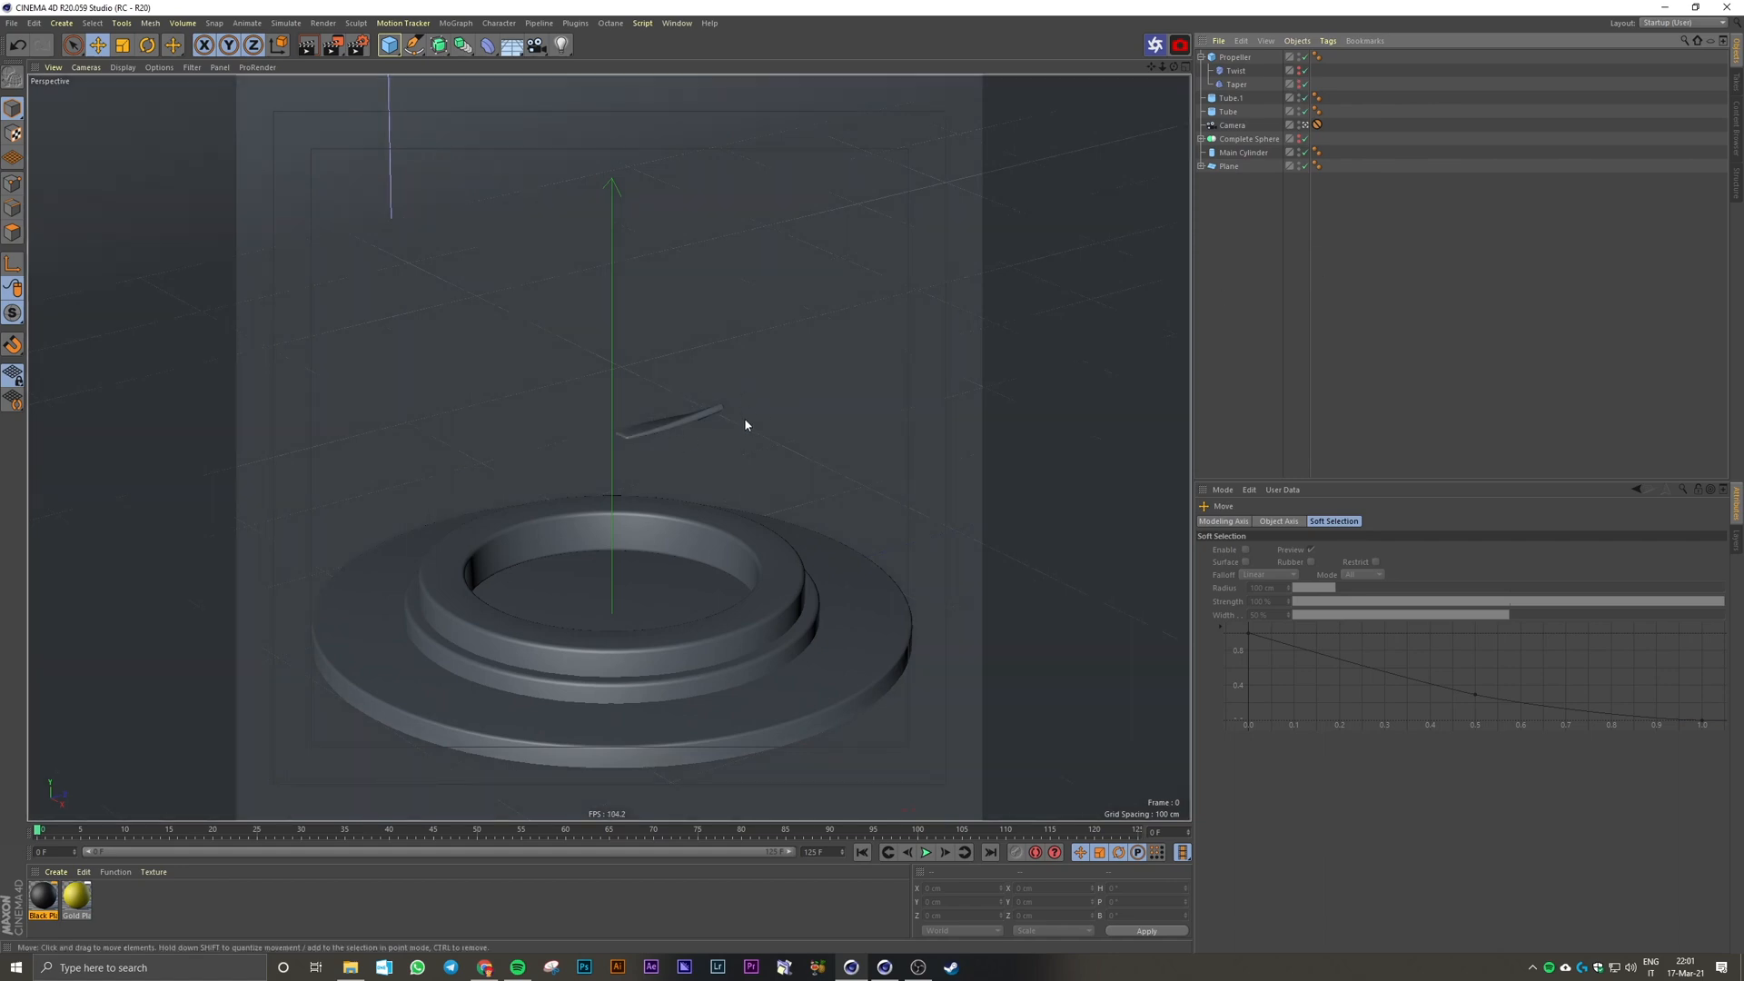
Step: Lower the Propeller into the podium's upper ring, to a Y position of about 38 cm
{"action": "left_click", "coordinate": [1201, 56]}
{"action": "left_click", "coordinate": [1234, 57]}
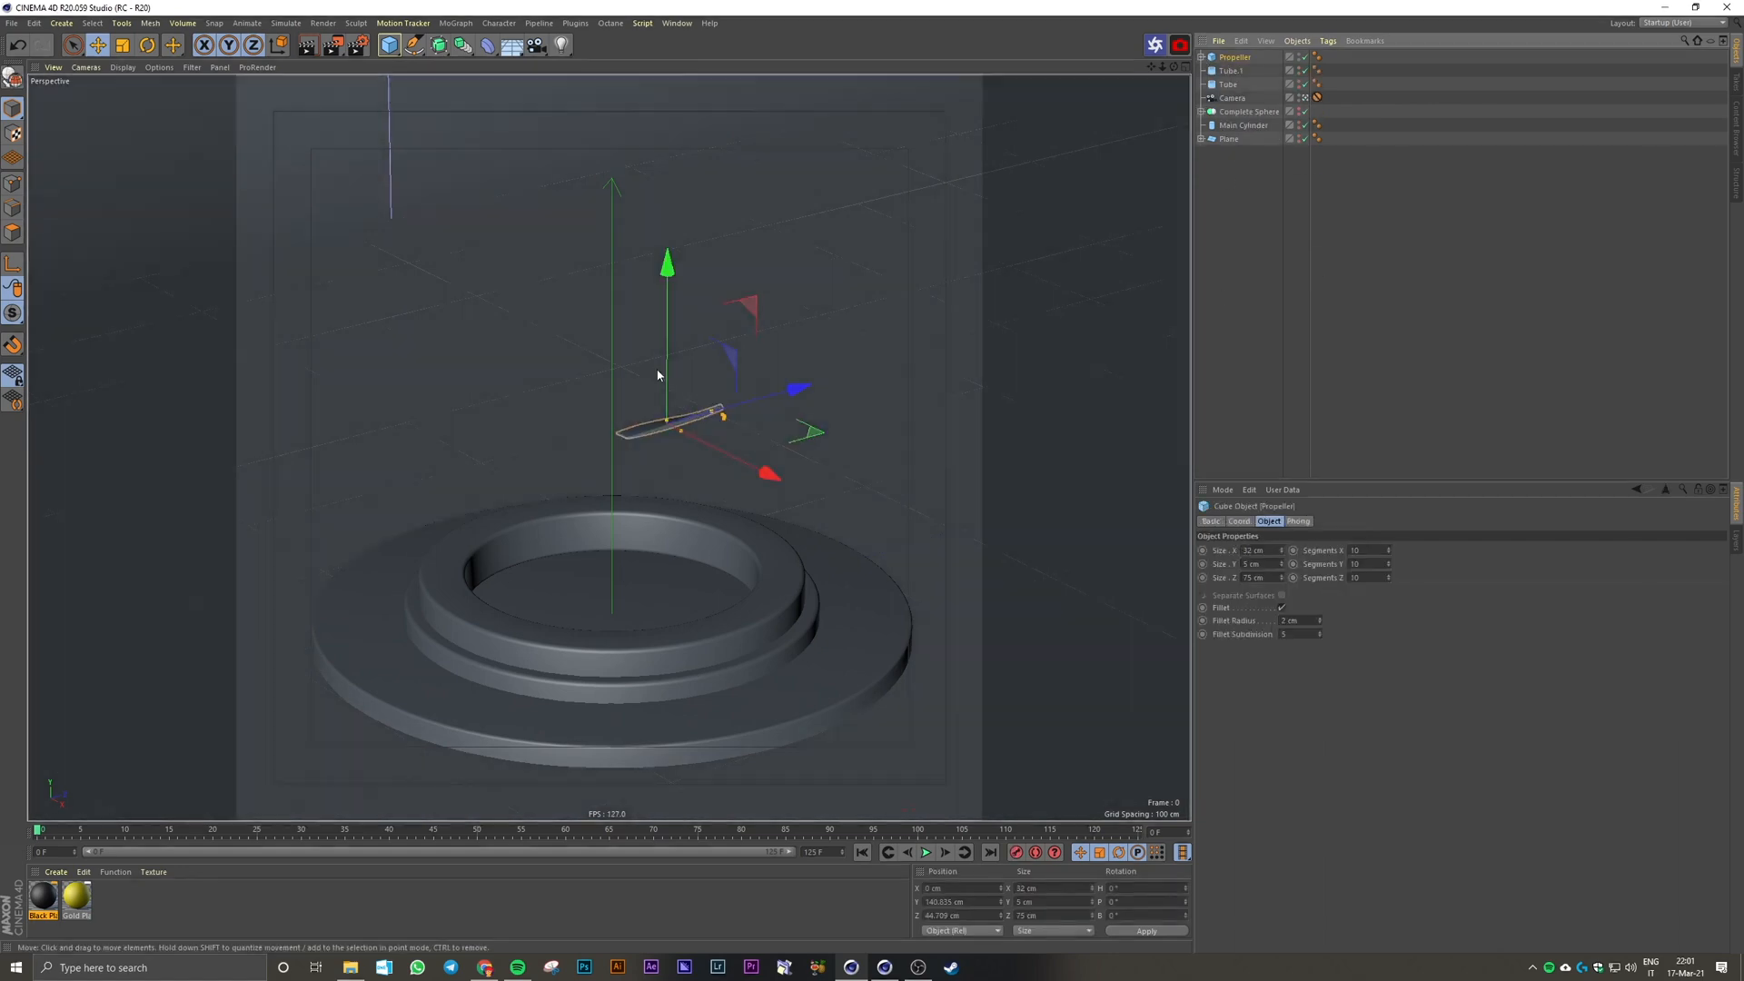
{"action": "middle_click", "coordinate": [854, 412]}
{"action": "middle_click", "coordinate": [914, 324]}
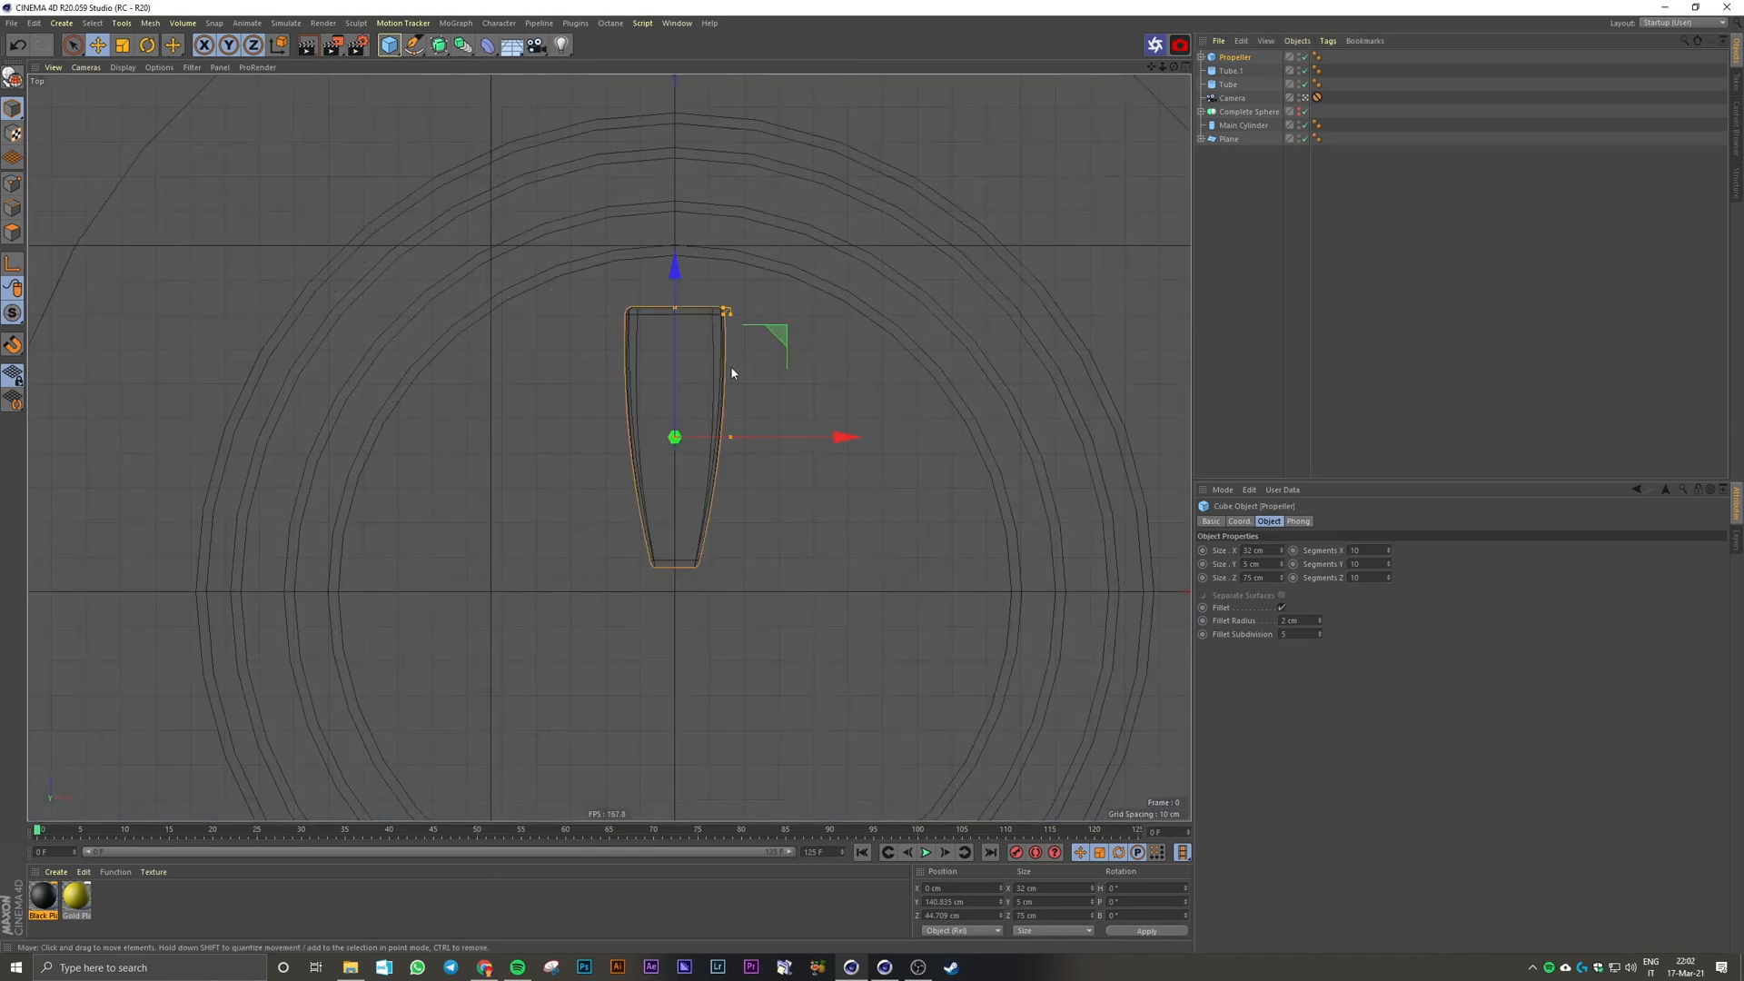
{"action": "middle_click", "coordinate": [732, 372]}
{"action": "middle_click", "coordinate": [459, 475]}
{"action": "scroll", "coordinate": [591, 490], "scroll_direction": "down", "scroll_amount": 3}
{"action": "scroll", "coordinate": [708, 464], "scroll_direction": "up", "scroll_amount": 3}
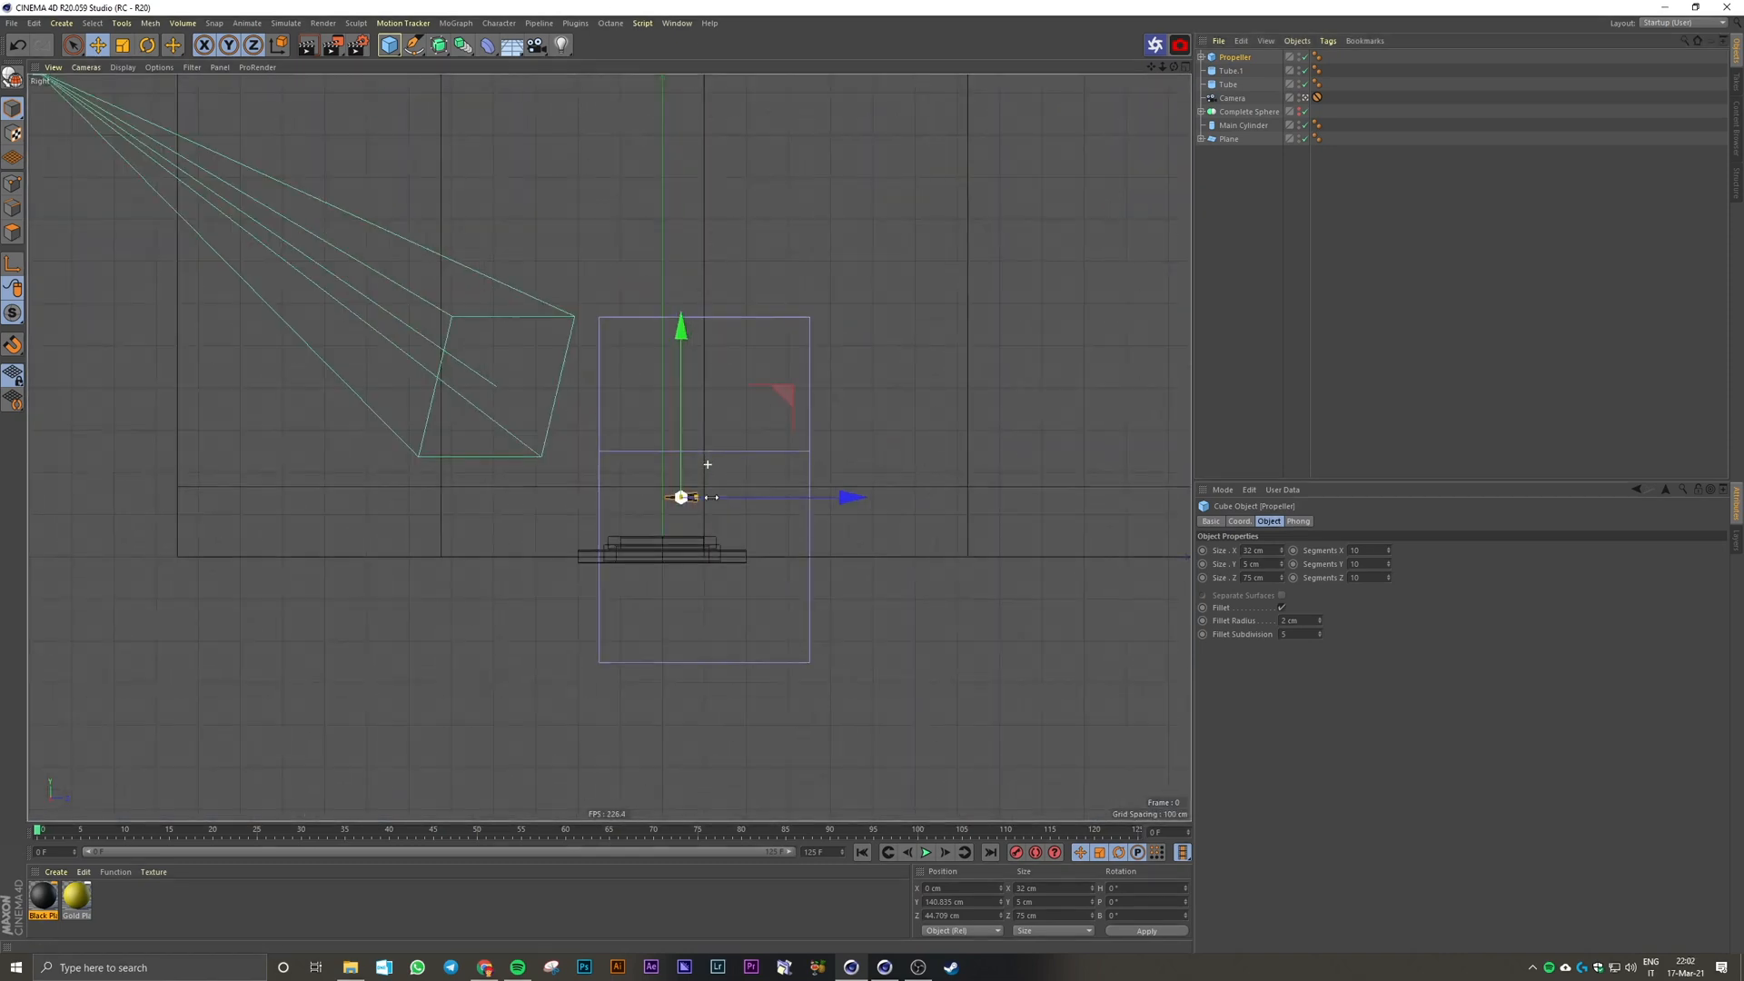
{"action": "scroll", "coordinate": [707, 465], "scroll_direction": "up", "scroll_amount": 5}
{"action": "left_click_drag", "start_coordinate": [618, 457], "coordinate": [632, 587]}
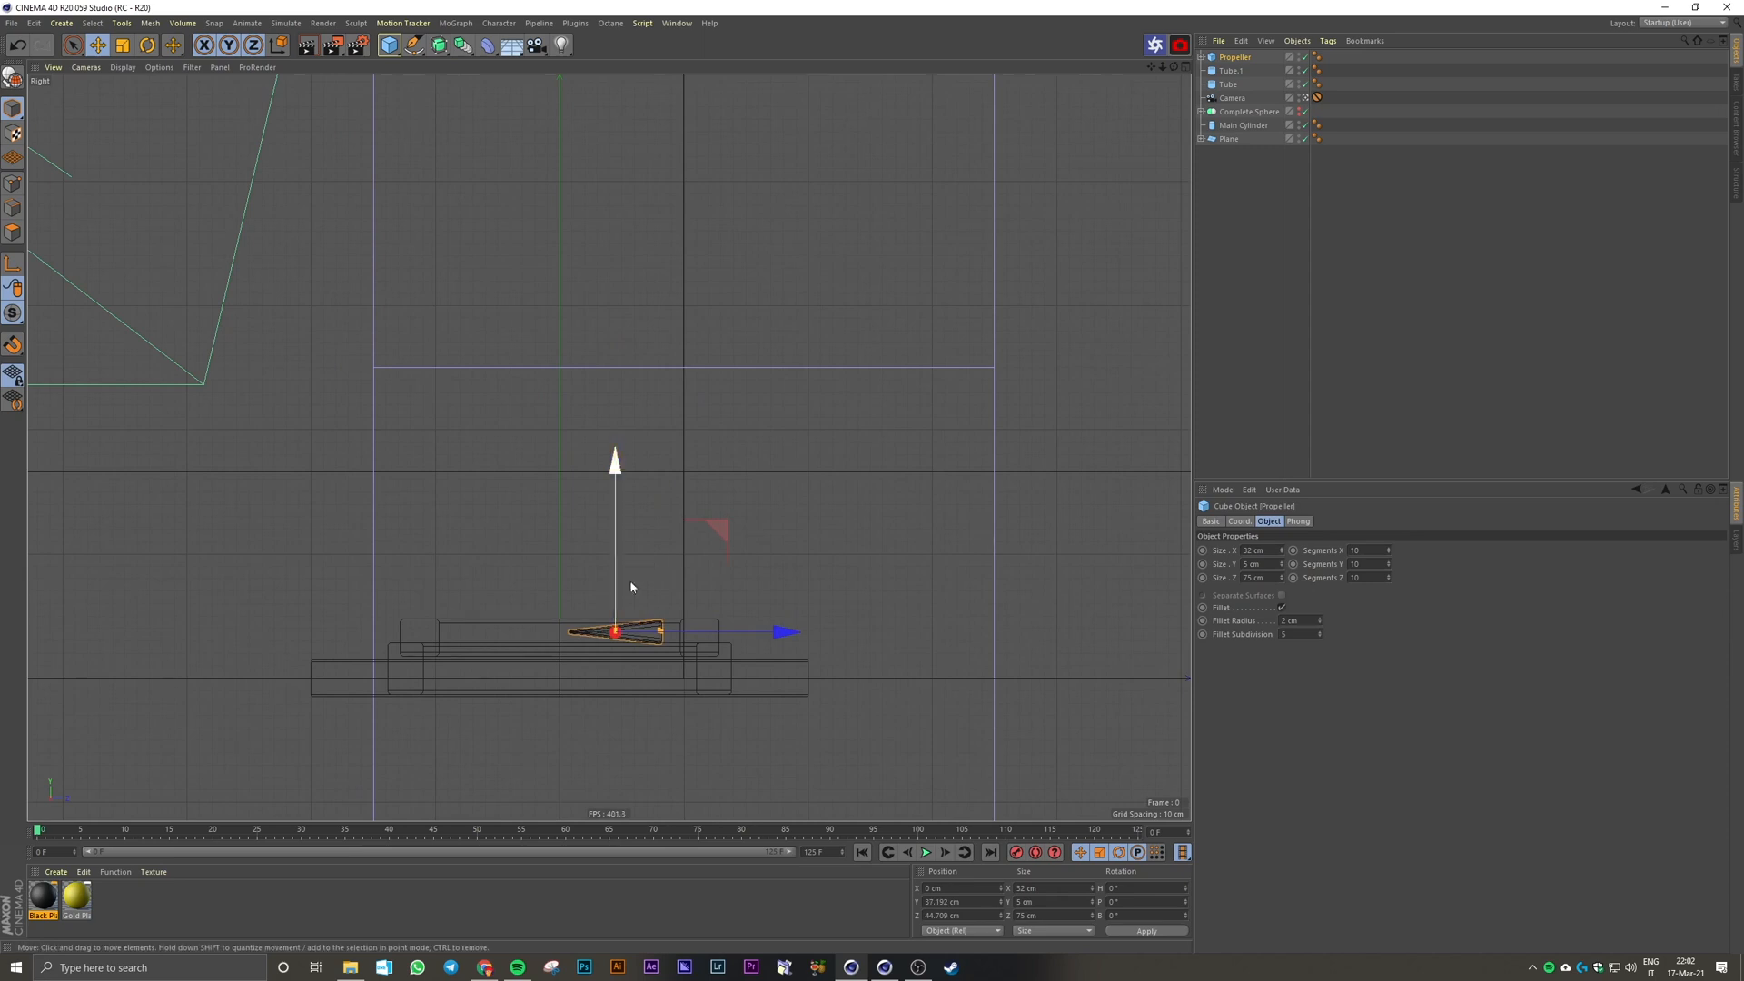
{"action": "left_click", "coordinate": [688, 309]}
{"action": "key", "text": "F1"}
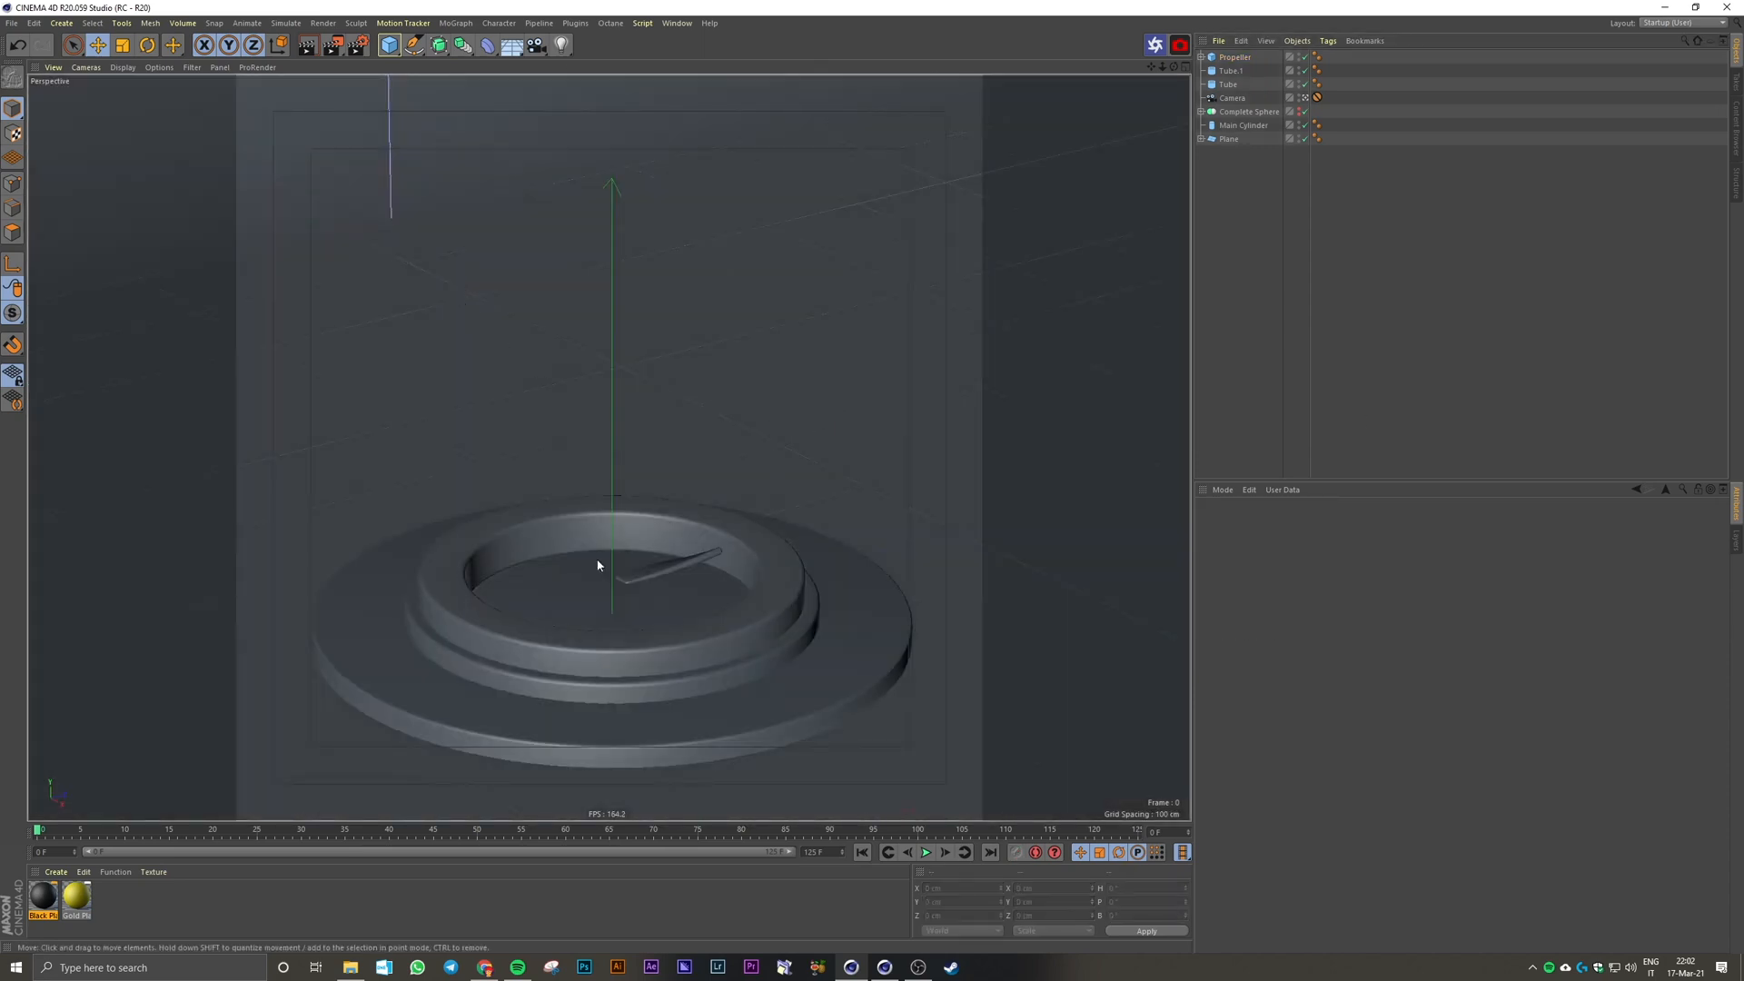
Step: Add a MoGraph Cloner, make the Propeller its child, and rename the Cloner to Fan
{"action": "left_click", "coordinate": [457, 24]}
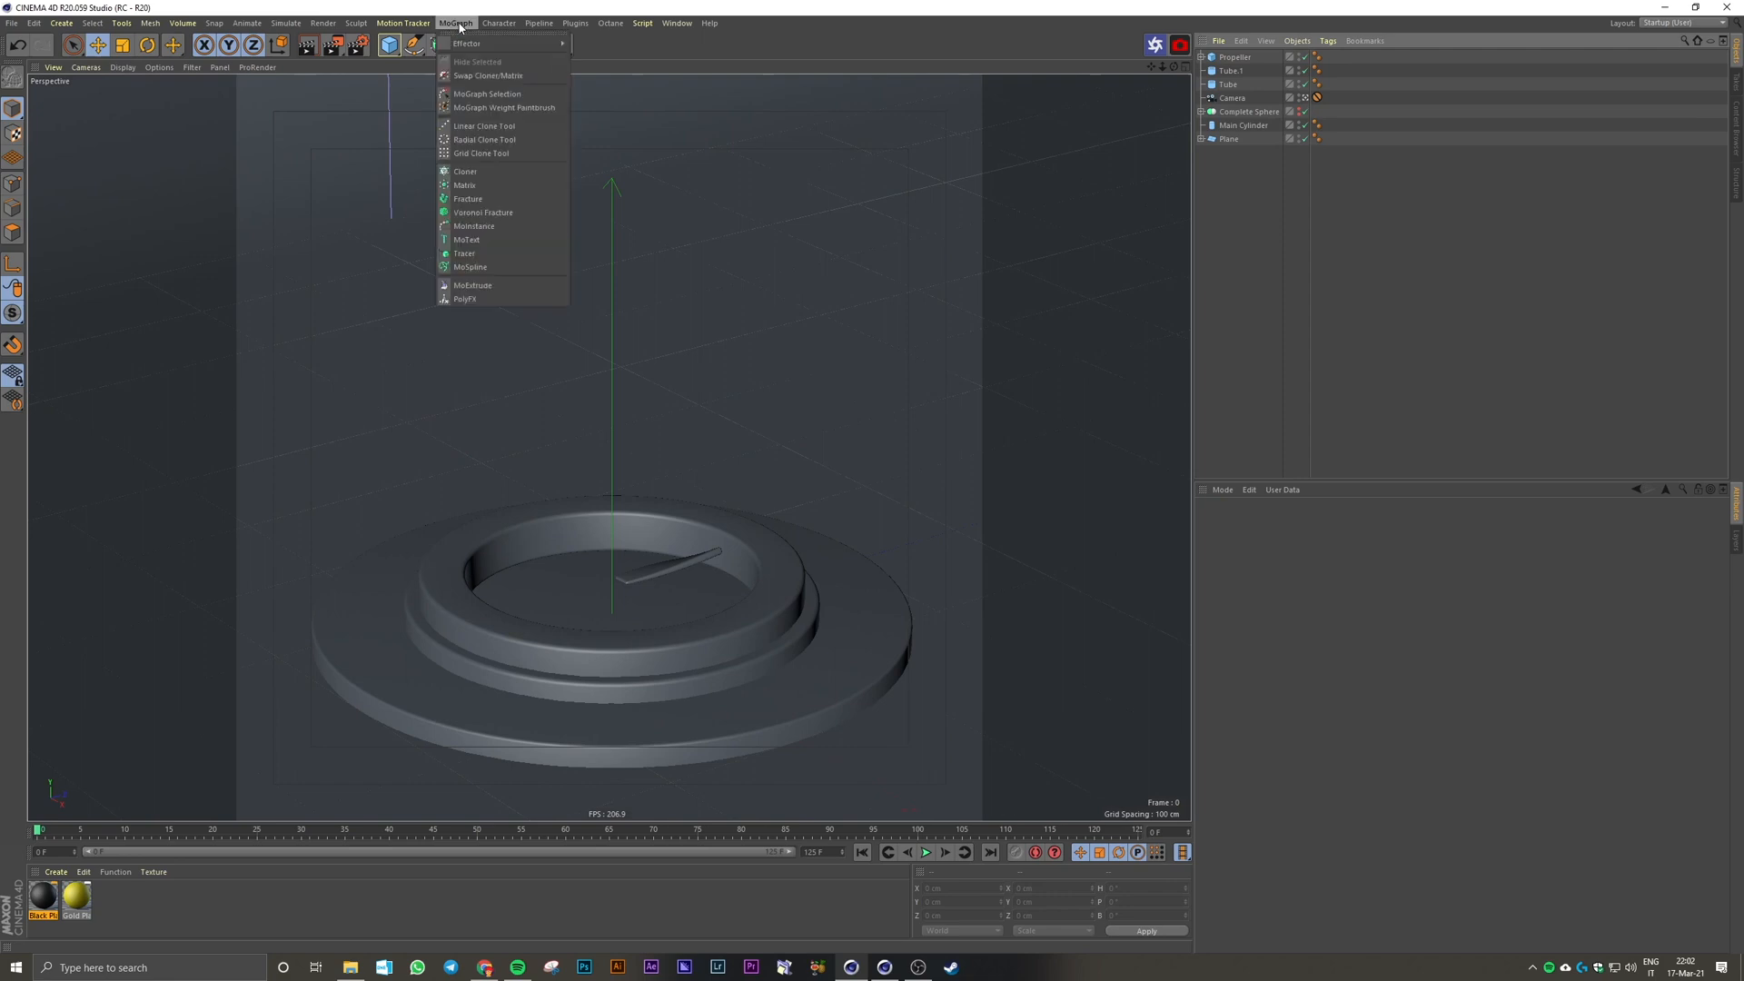
{"action": "left_click", "coordinate": [469, 169]}
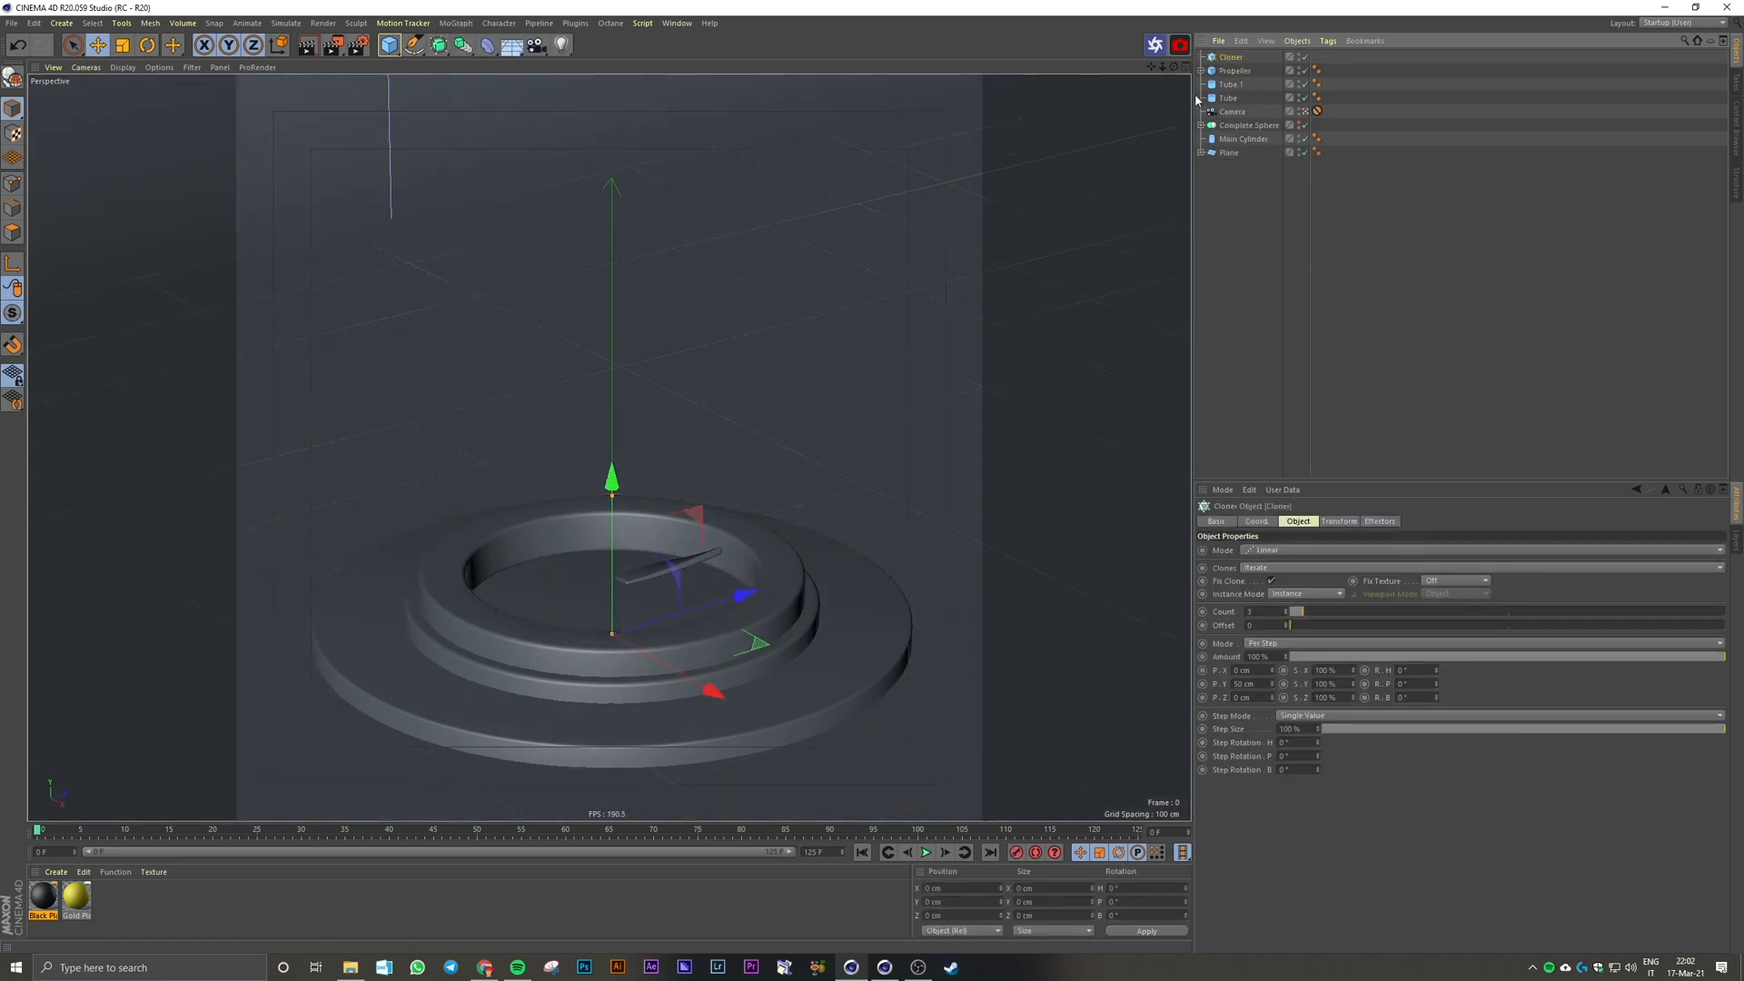
{"action": "left_click_drag", "start_coordinate": [1237, 71], "coordinate": [1241, 59]}
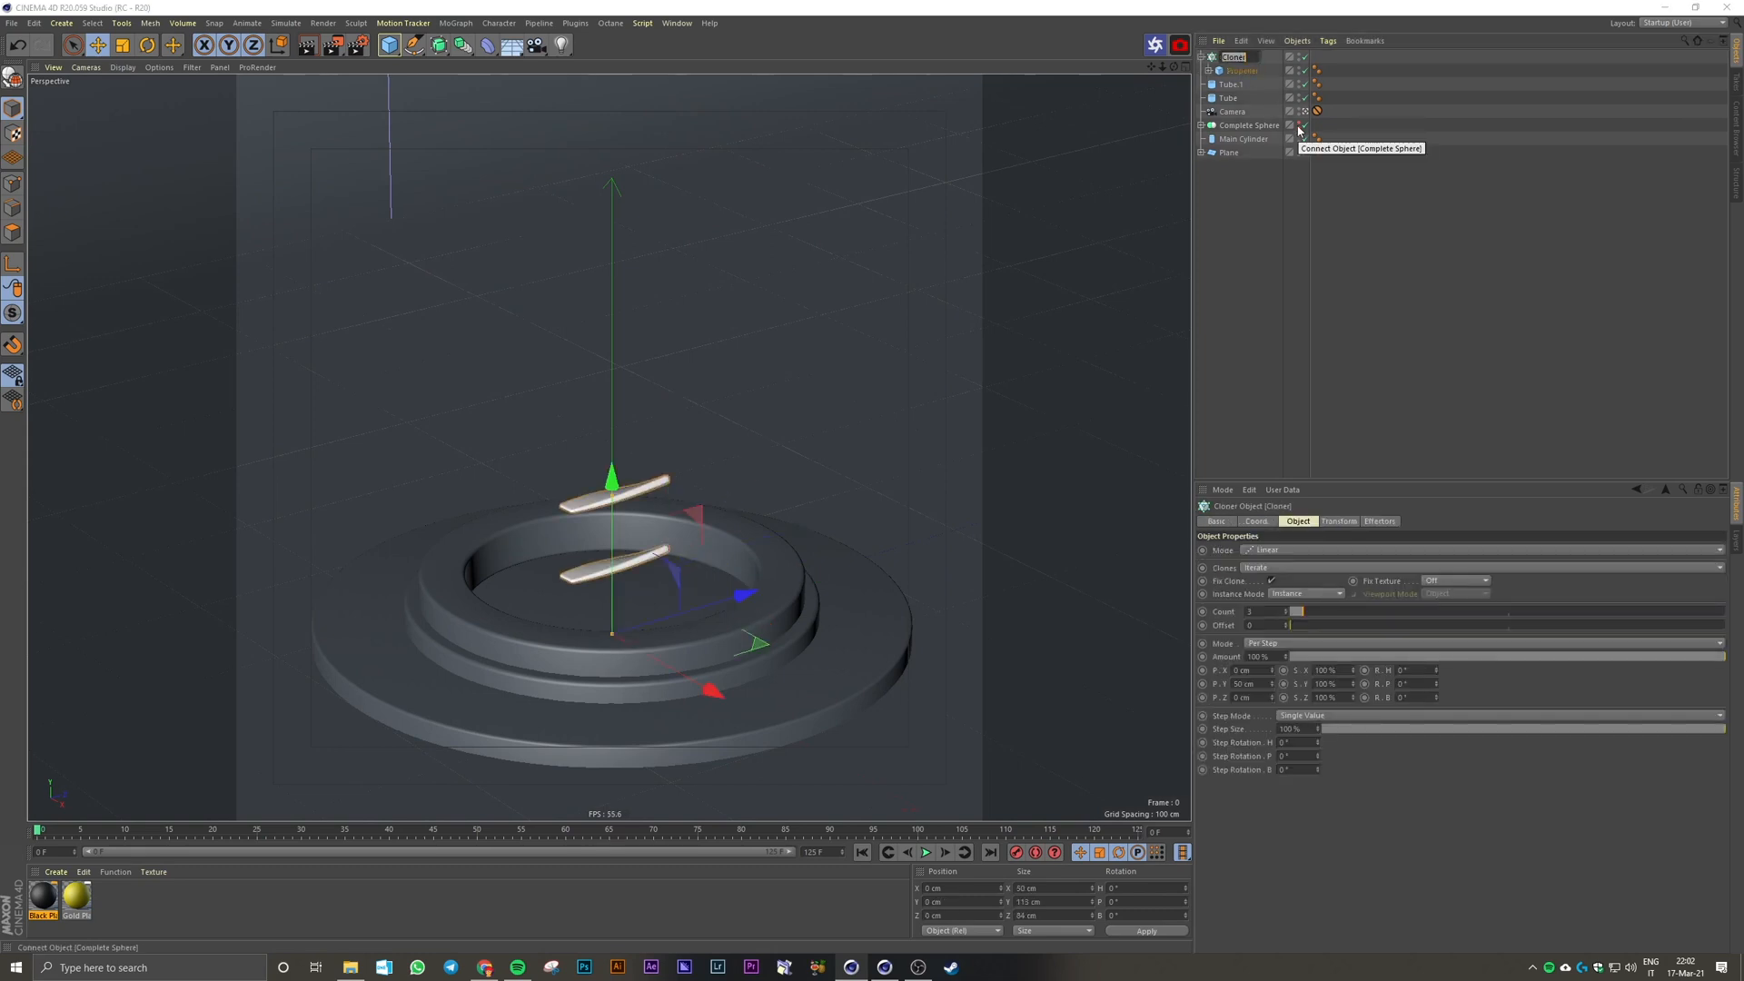
{"action": "type", "text": "Fan"}
{"action": "key", "text": "Return"}
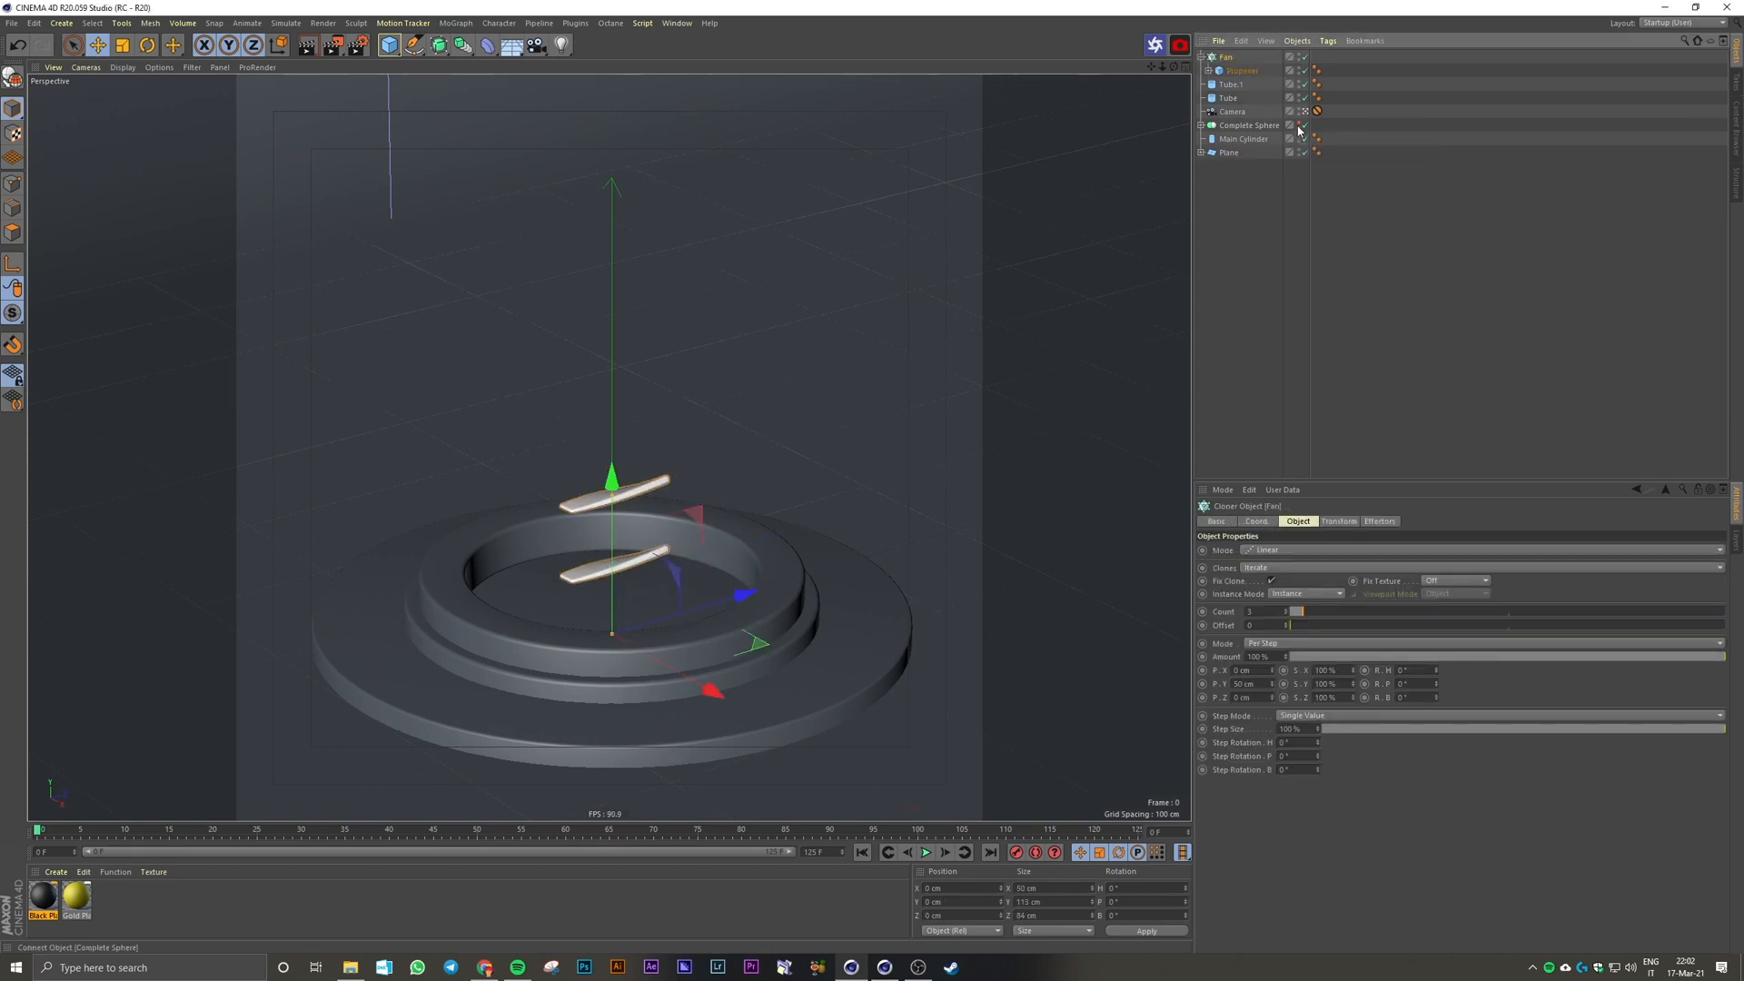
Step: Switch the Fan to Radial mode on the XZ plane and raise it to a Y position of about 32 cm
{"action": "left_click", "coordinate": [1249, 552]}
{"action": "left_click", "coordinate": [1281, 591]}
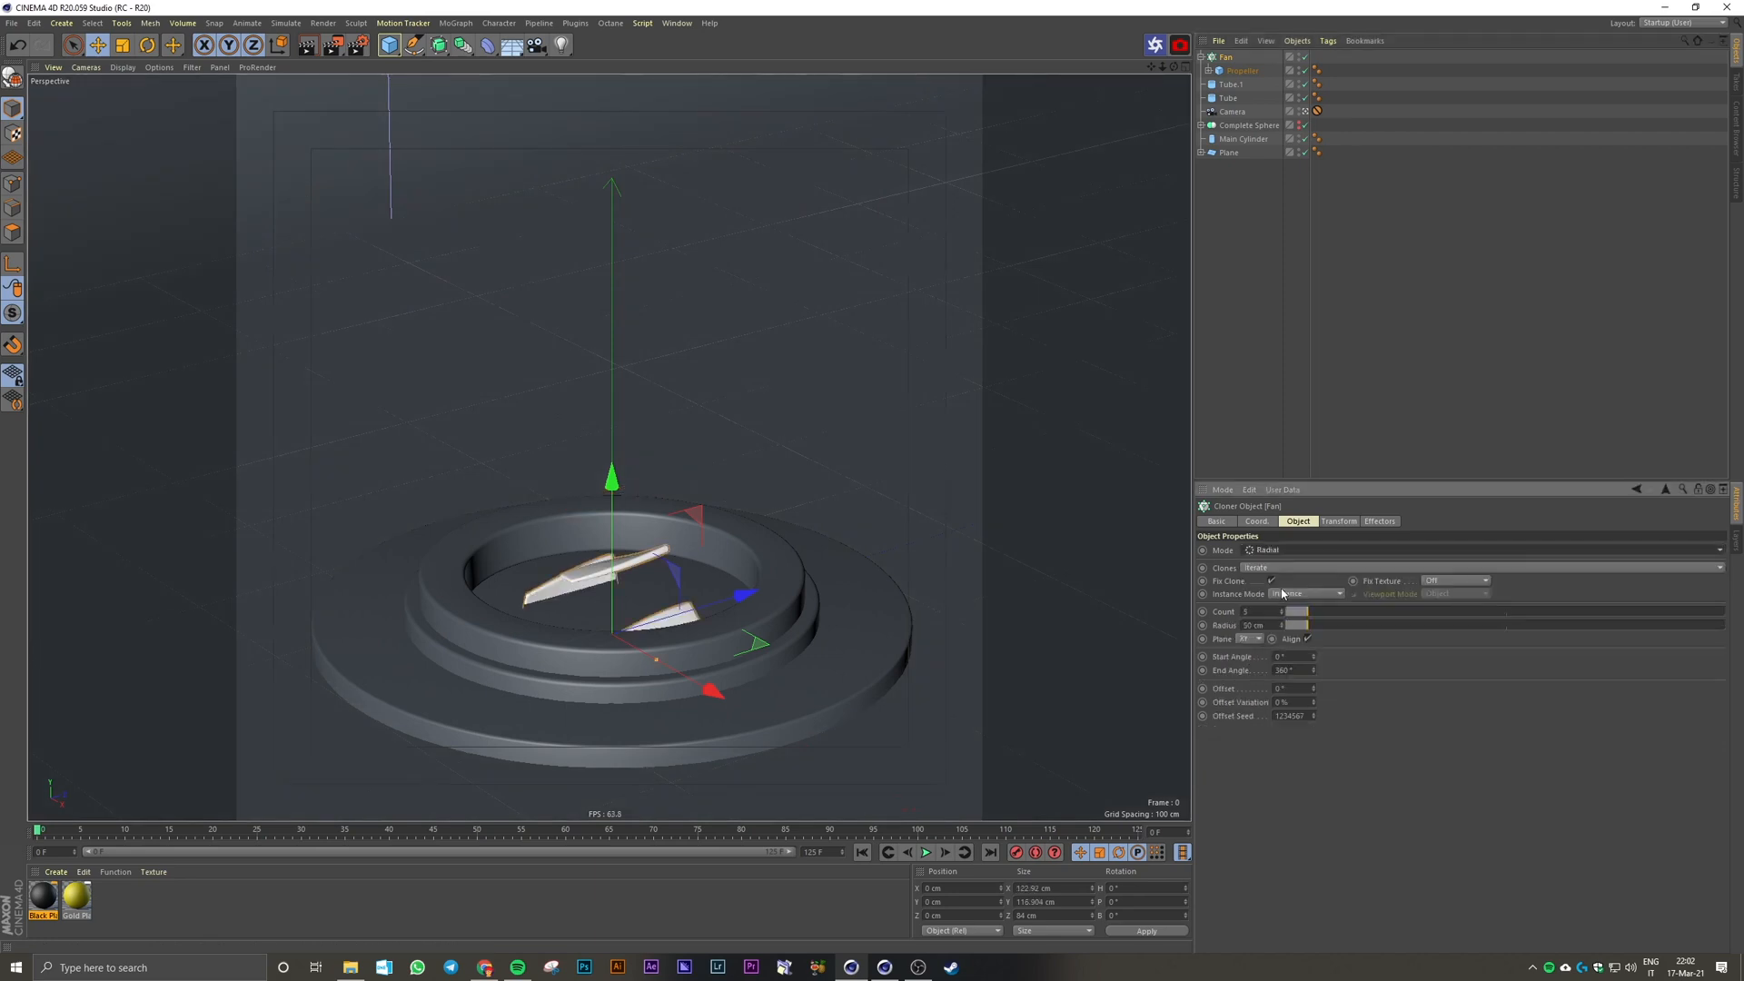
{"action": "left_click", "coordinate": [1259, 641]}
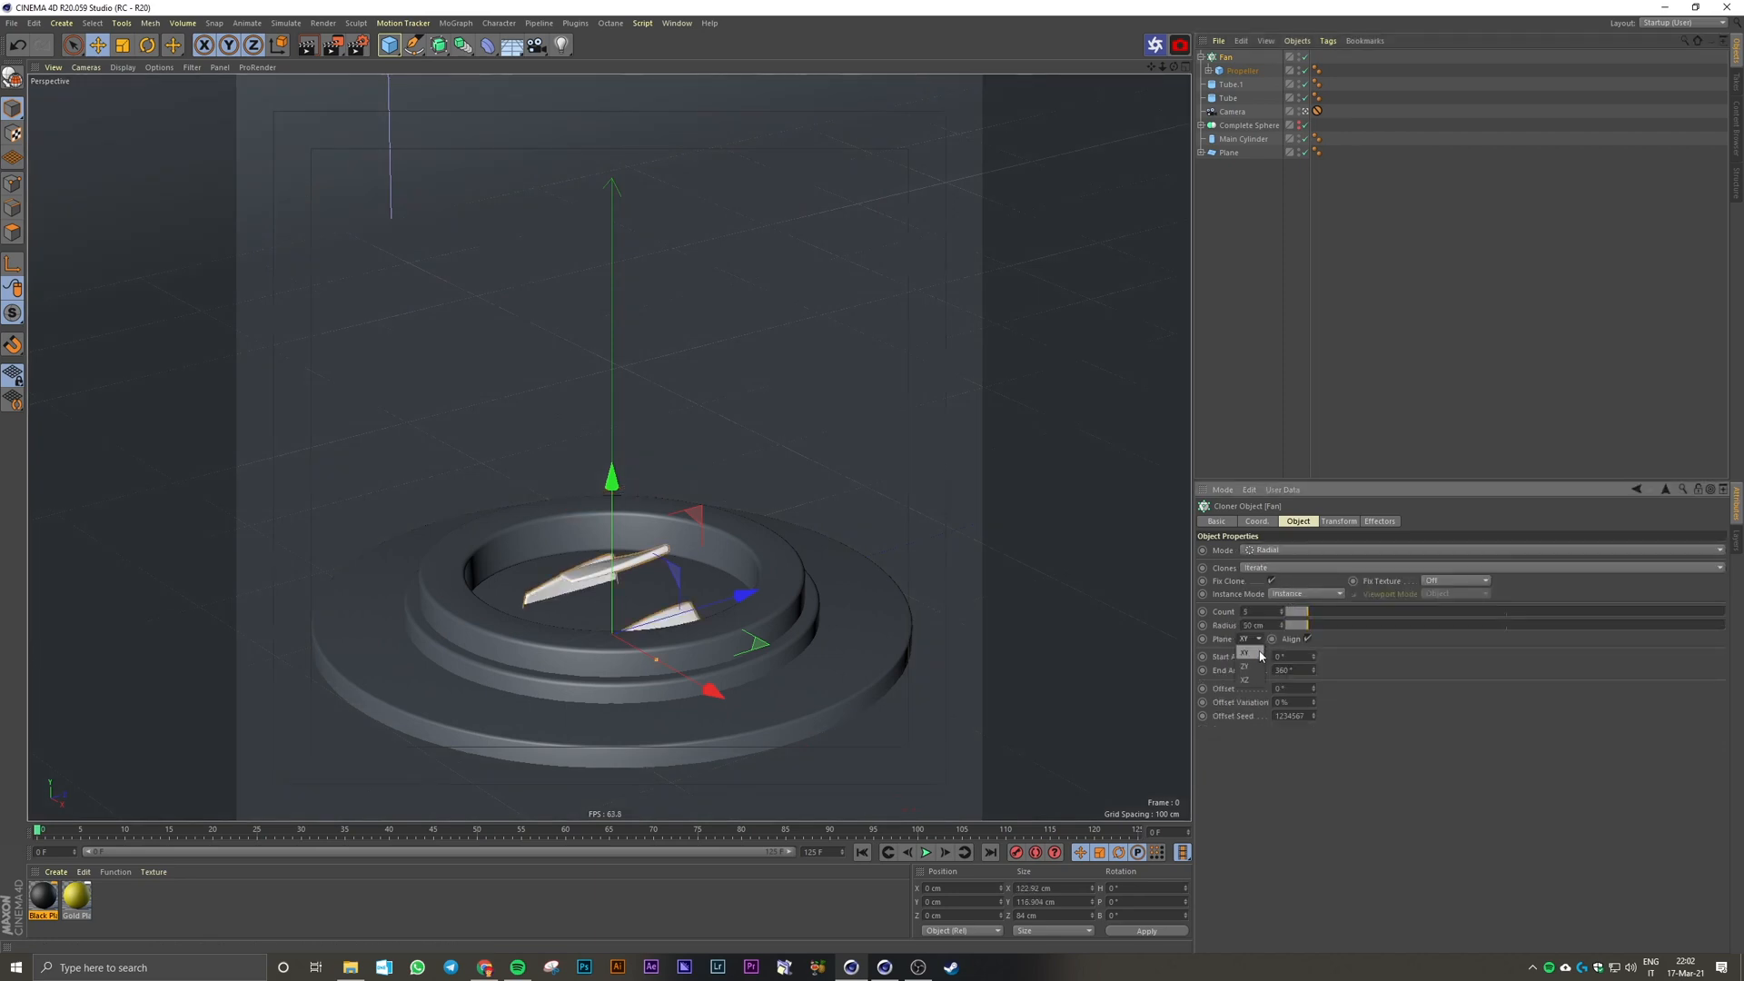
{"action": "left_click", "coordinate": [1251, 653]}
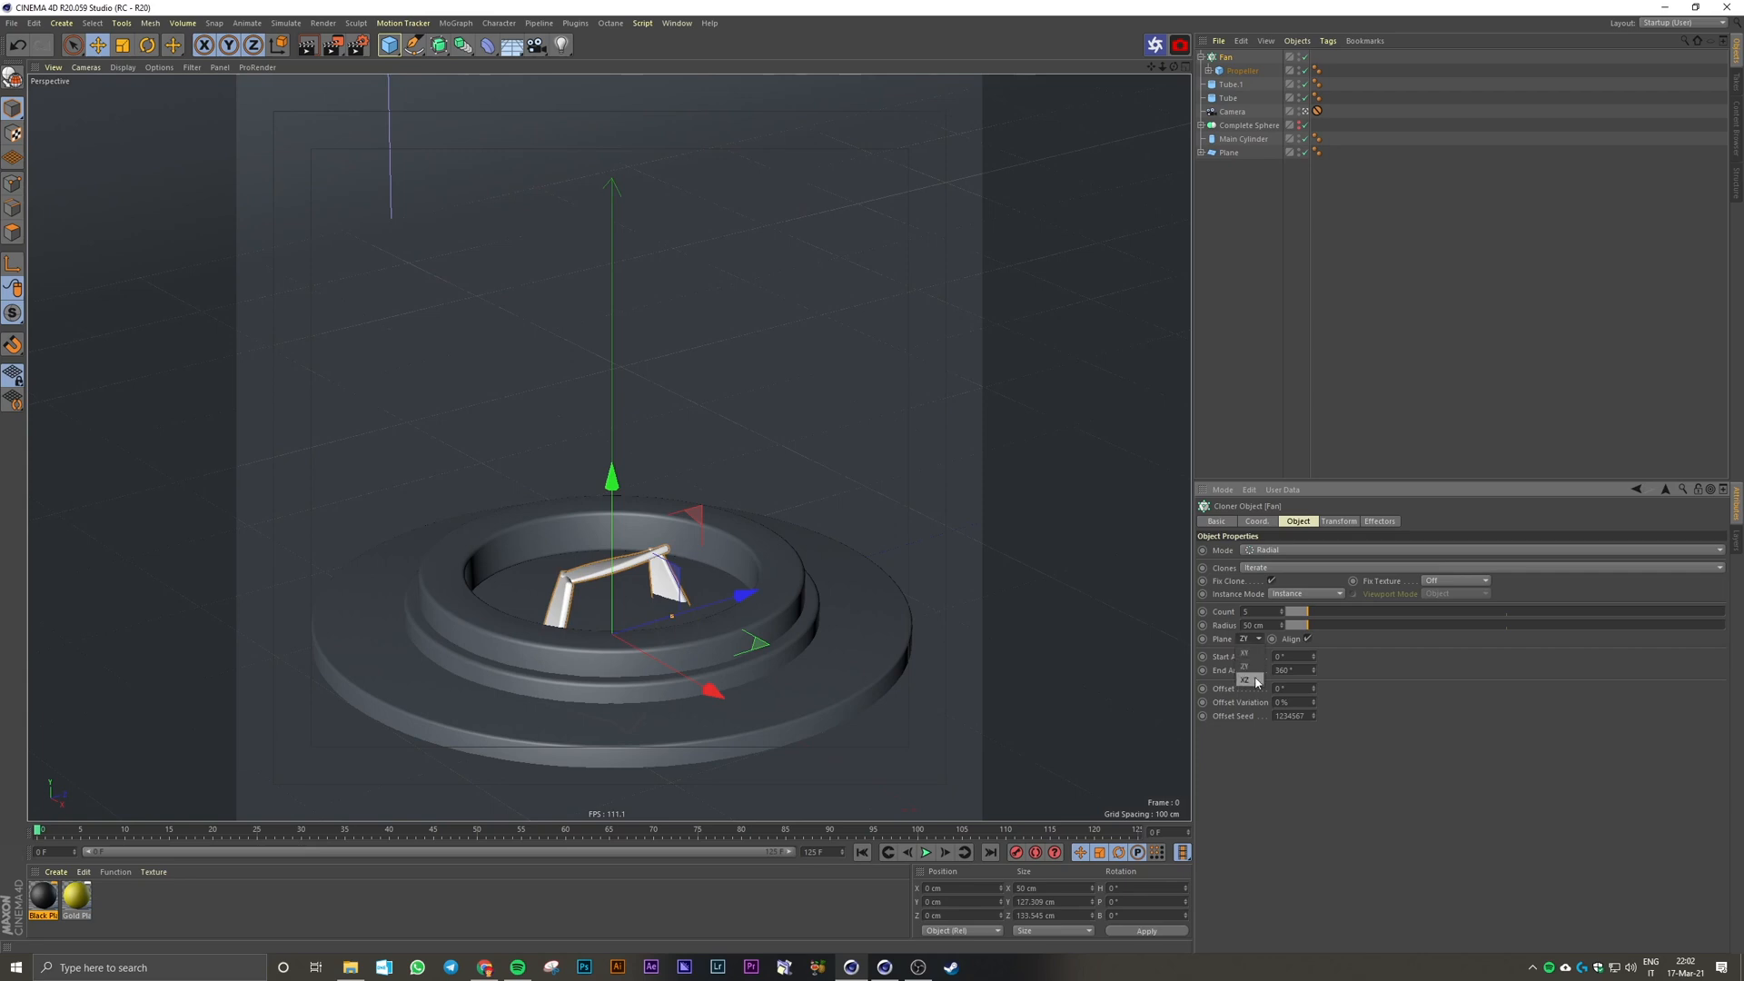
{"action": "left_click", "coordinate": [1255, 678]}
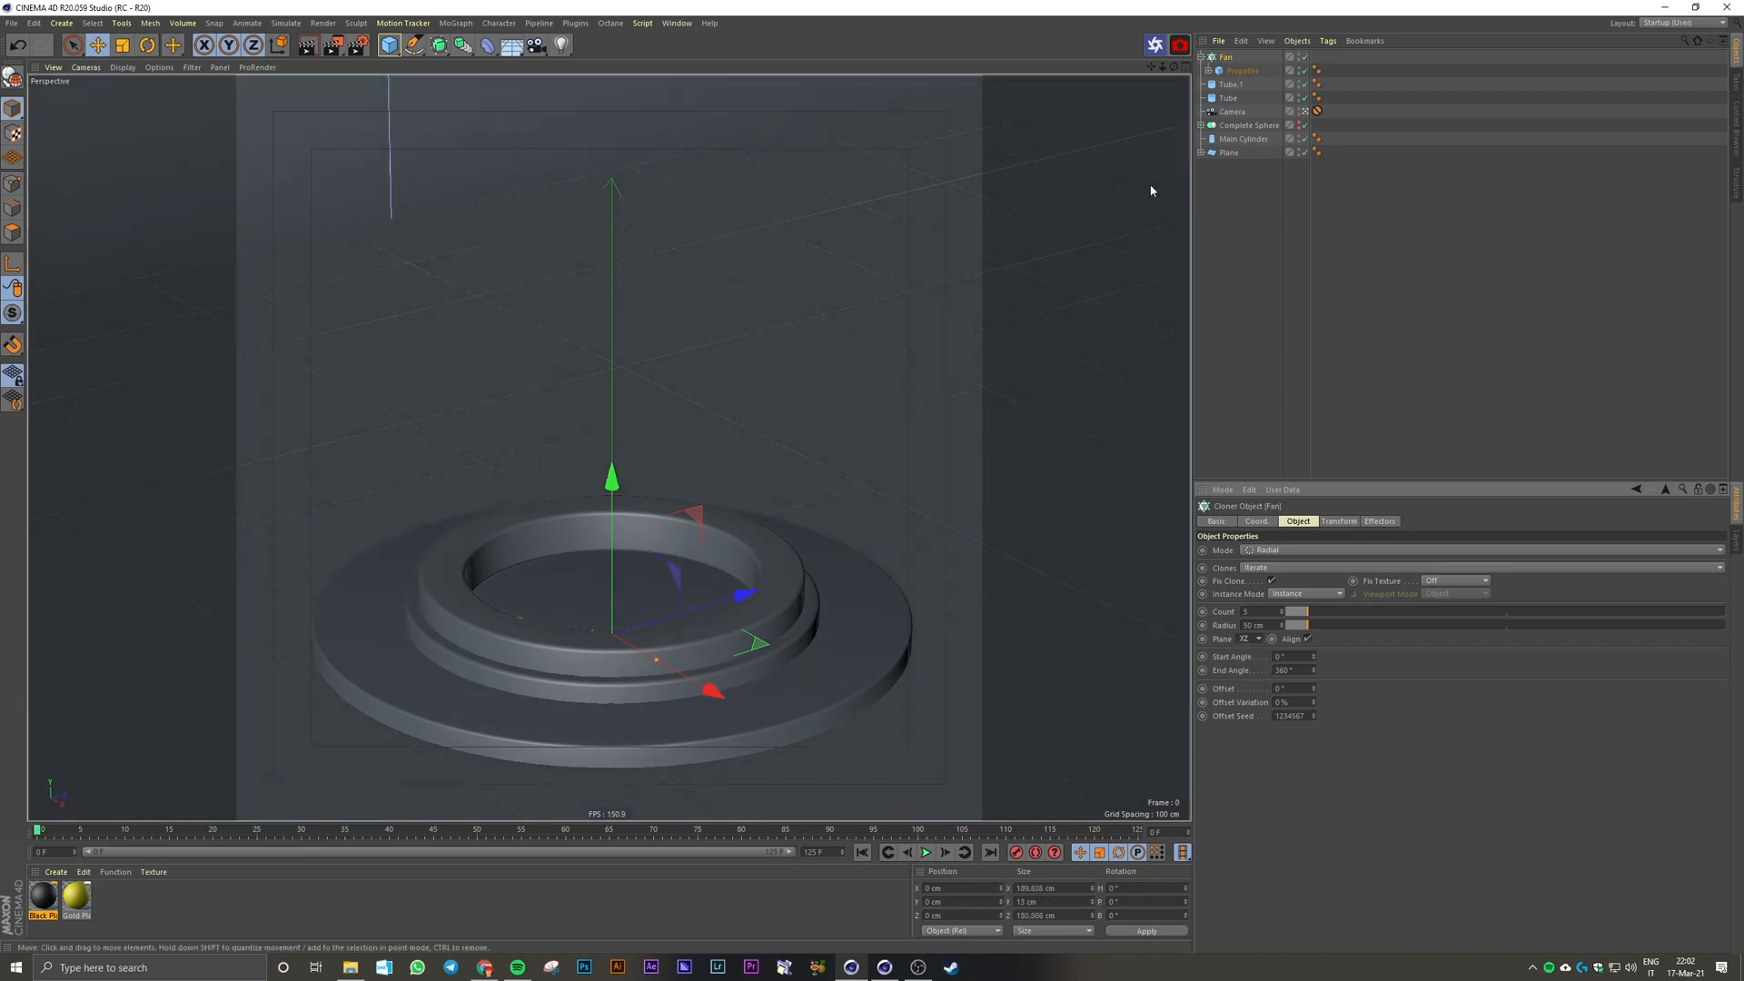
{"action": "left_click_drag", "start_coordinate": [612, 540], "coordinate": [605, 481]}
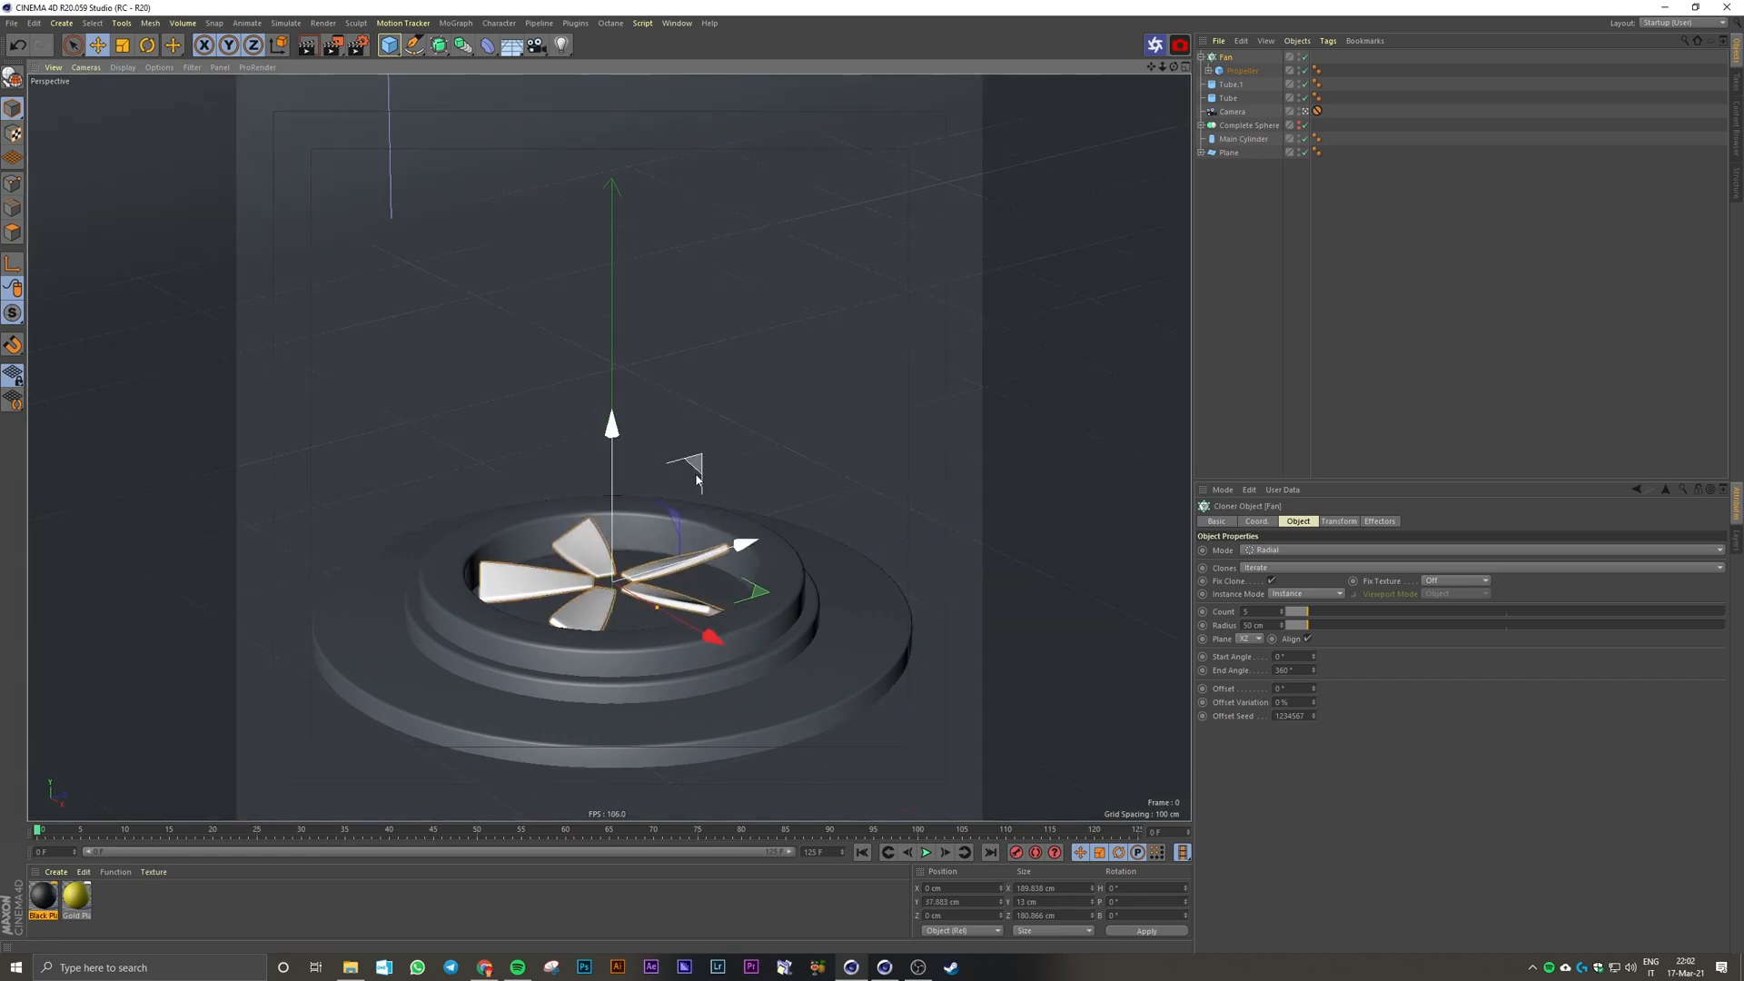
Step: Set the Fan's clone count to 6 blades and fine-tune its radius inside the podium ring
{"action": "middle_click", "coordinate": [697, 479]}
{"action": "middle_click", "coordinate": [864, 328]}
{"action": "left_click", "coordinate": [1312, 614]}
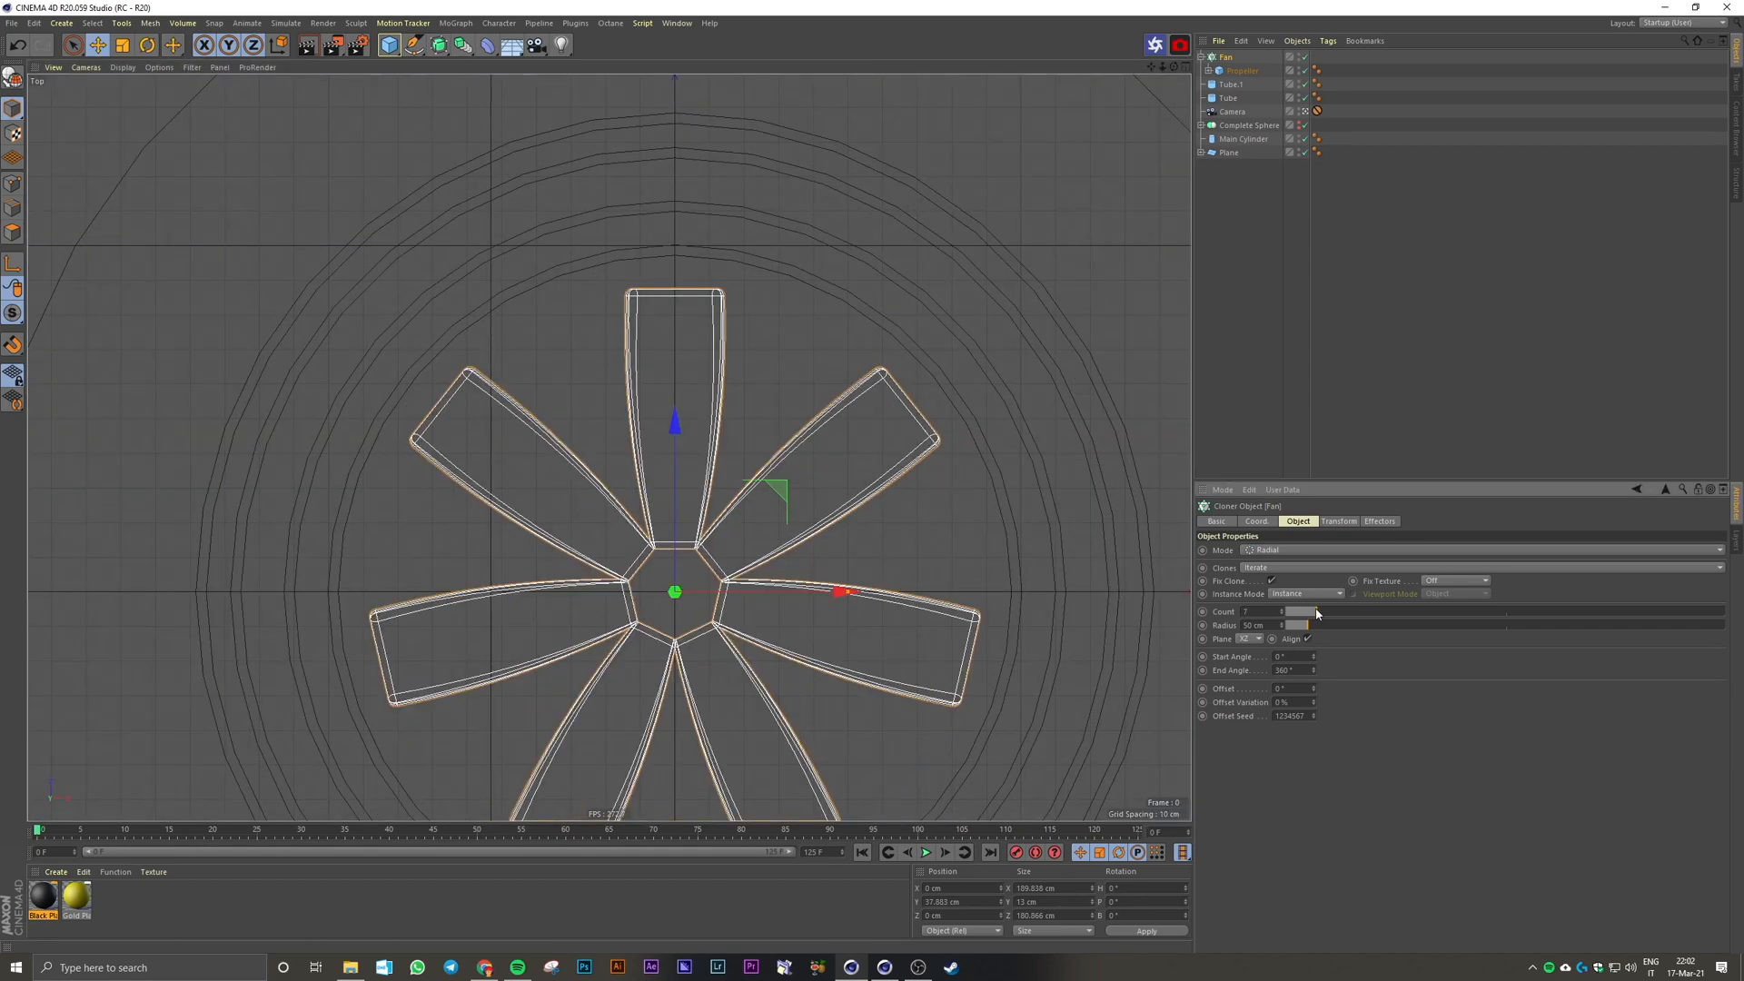
{"action": "left_click_drag", "start_coordinate": [1309, 625], "coordinate": [1308, 629]}
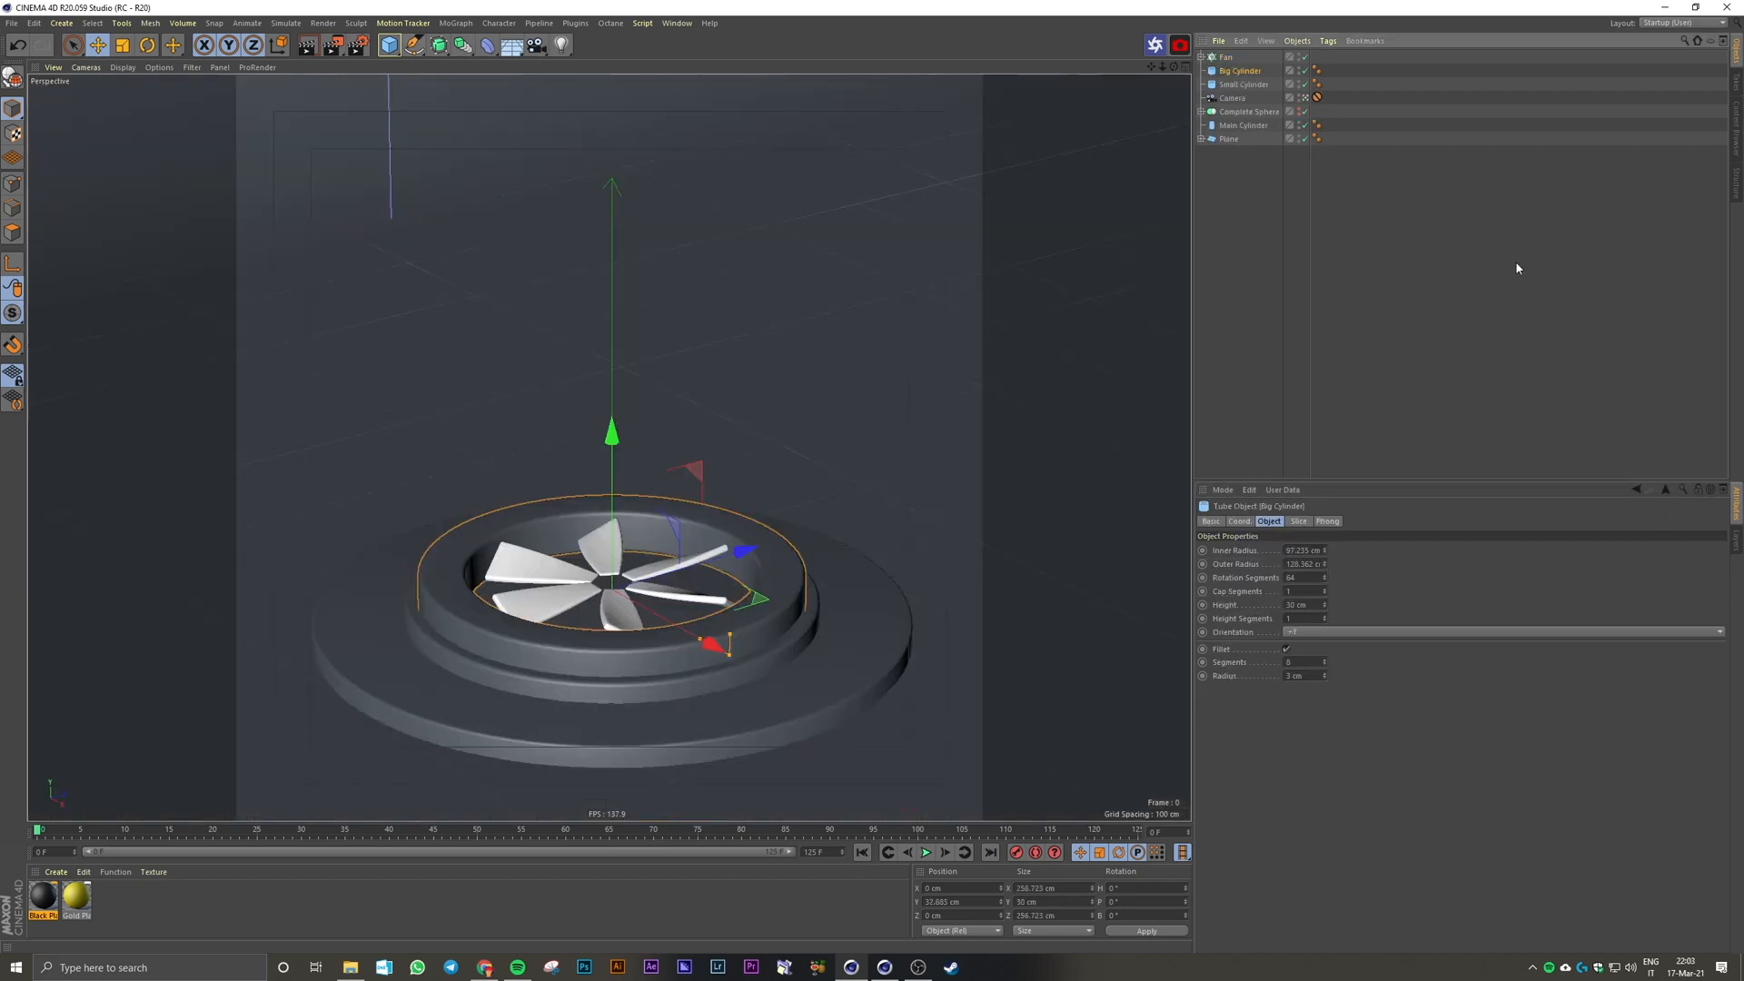
Step: Add a Cylinder at the Fan's centre as a hub, with a radius of about 22 cm and height of about 47 cm
{"action": "left_click", "coordinate": [1518, 264]}
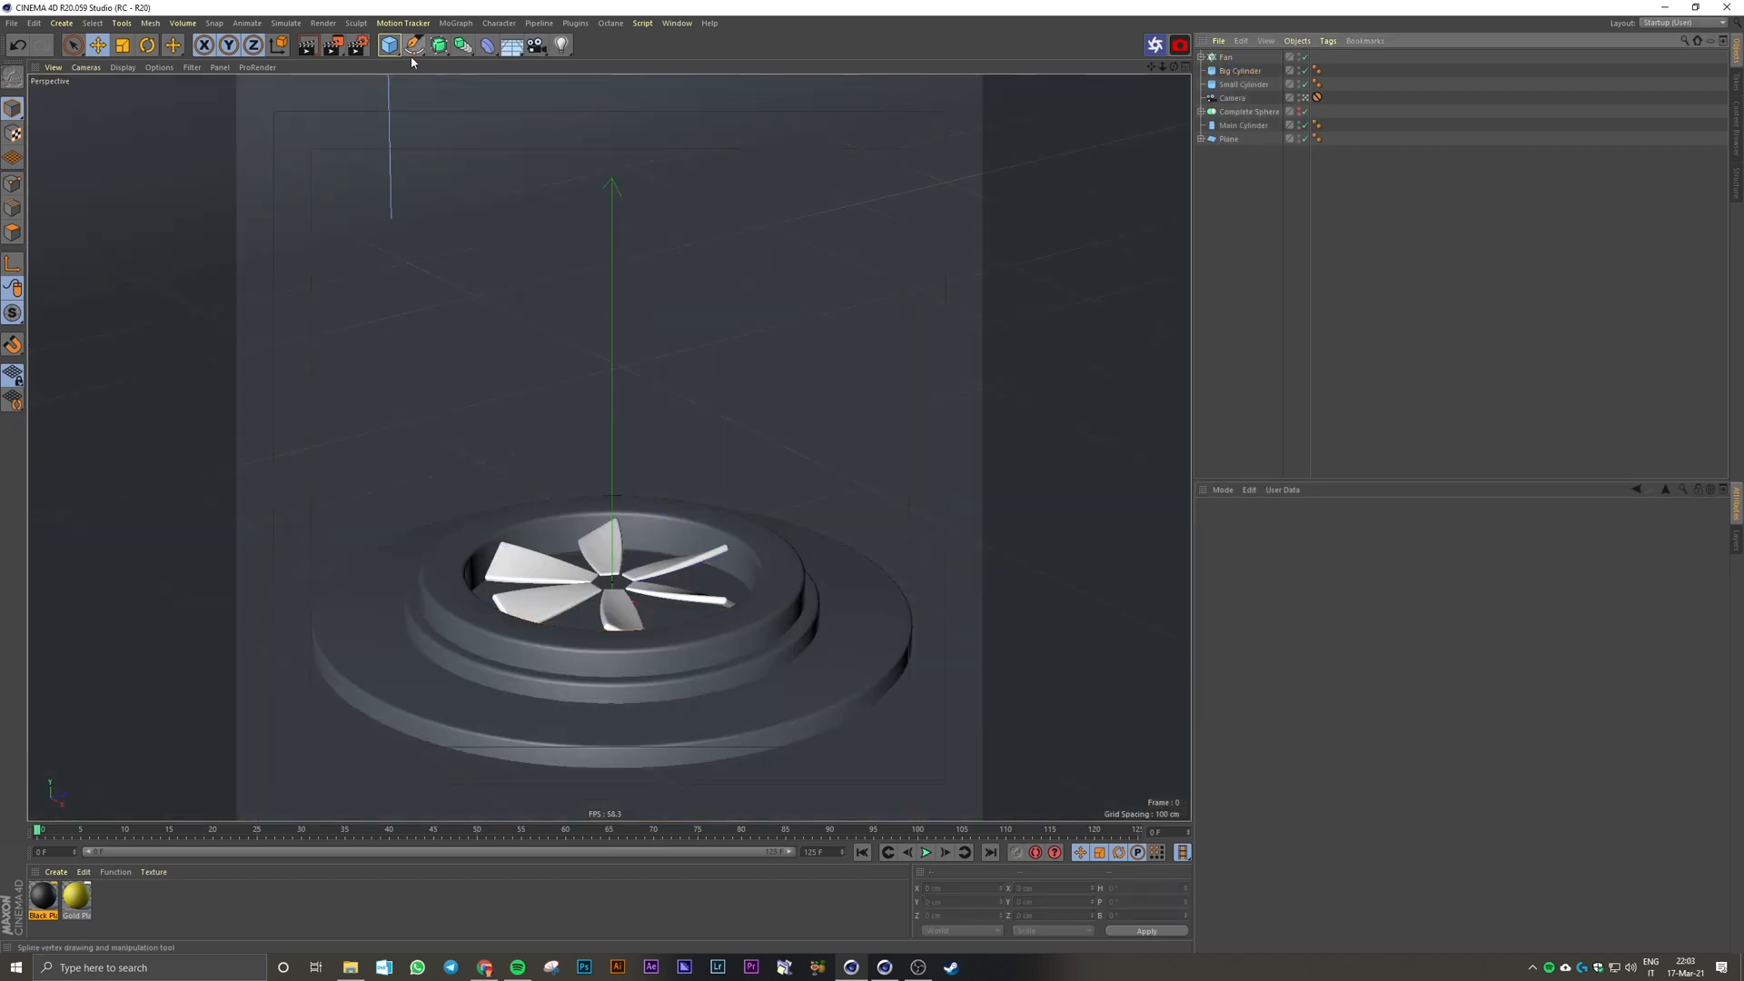
{"action": "left_click", "coordinate": [389, 46]}
{"action": "left_click", "coordinate": [661, 66]}
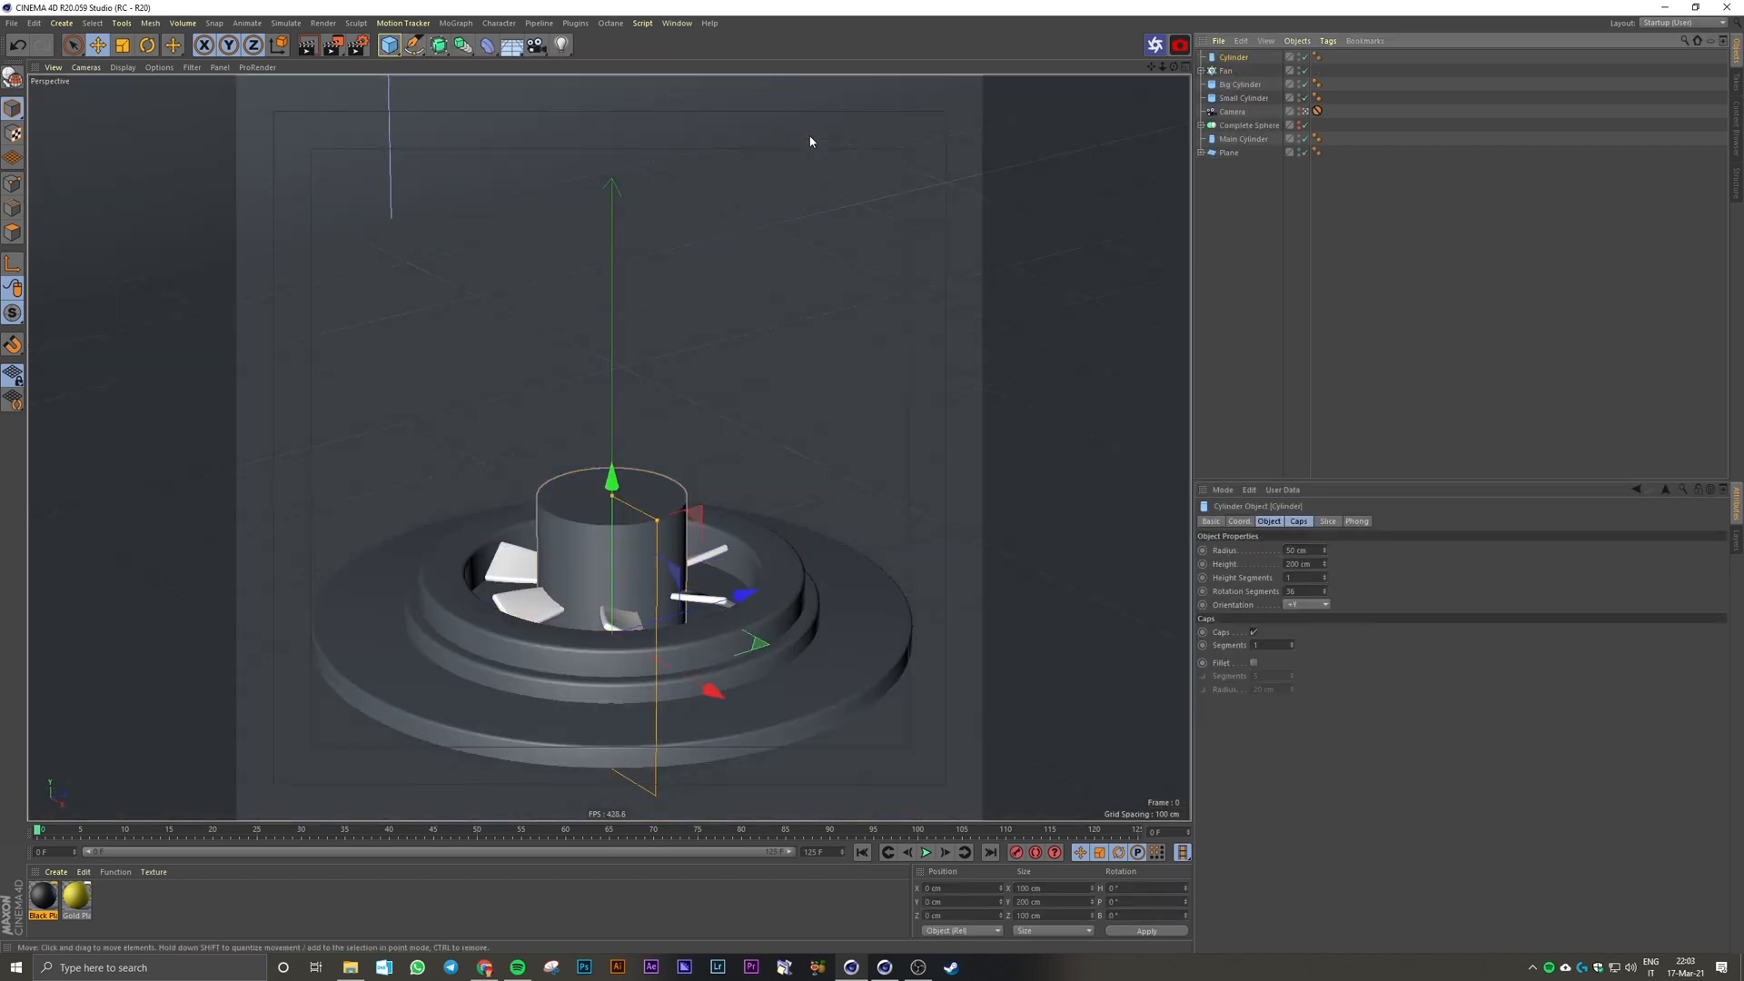
{"action": "left_click_drag", "start_coordinate": [633, 512], "coordinate": [613, 564]}
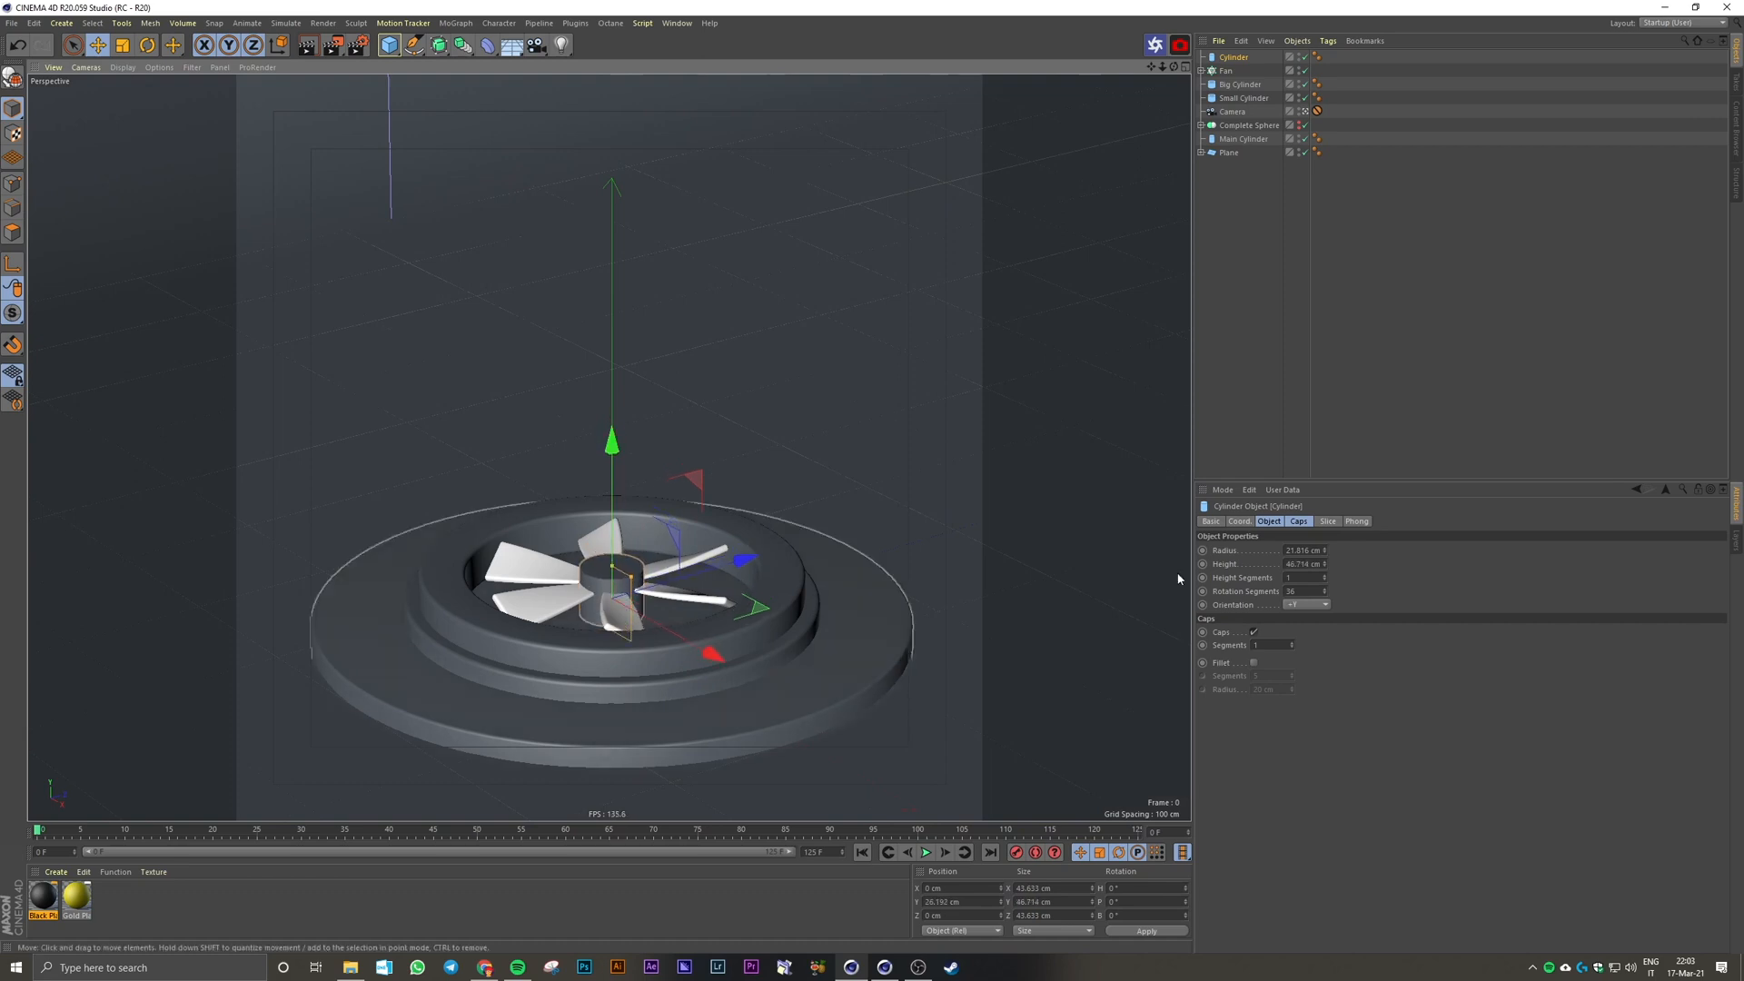
Step: Enable a cap fillet on the hub cylinder and set the fillet radius to 5 cm
{"action": "left_click", "coordinate": [1255, 664]}
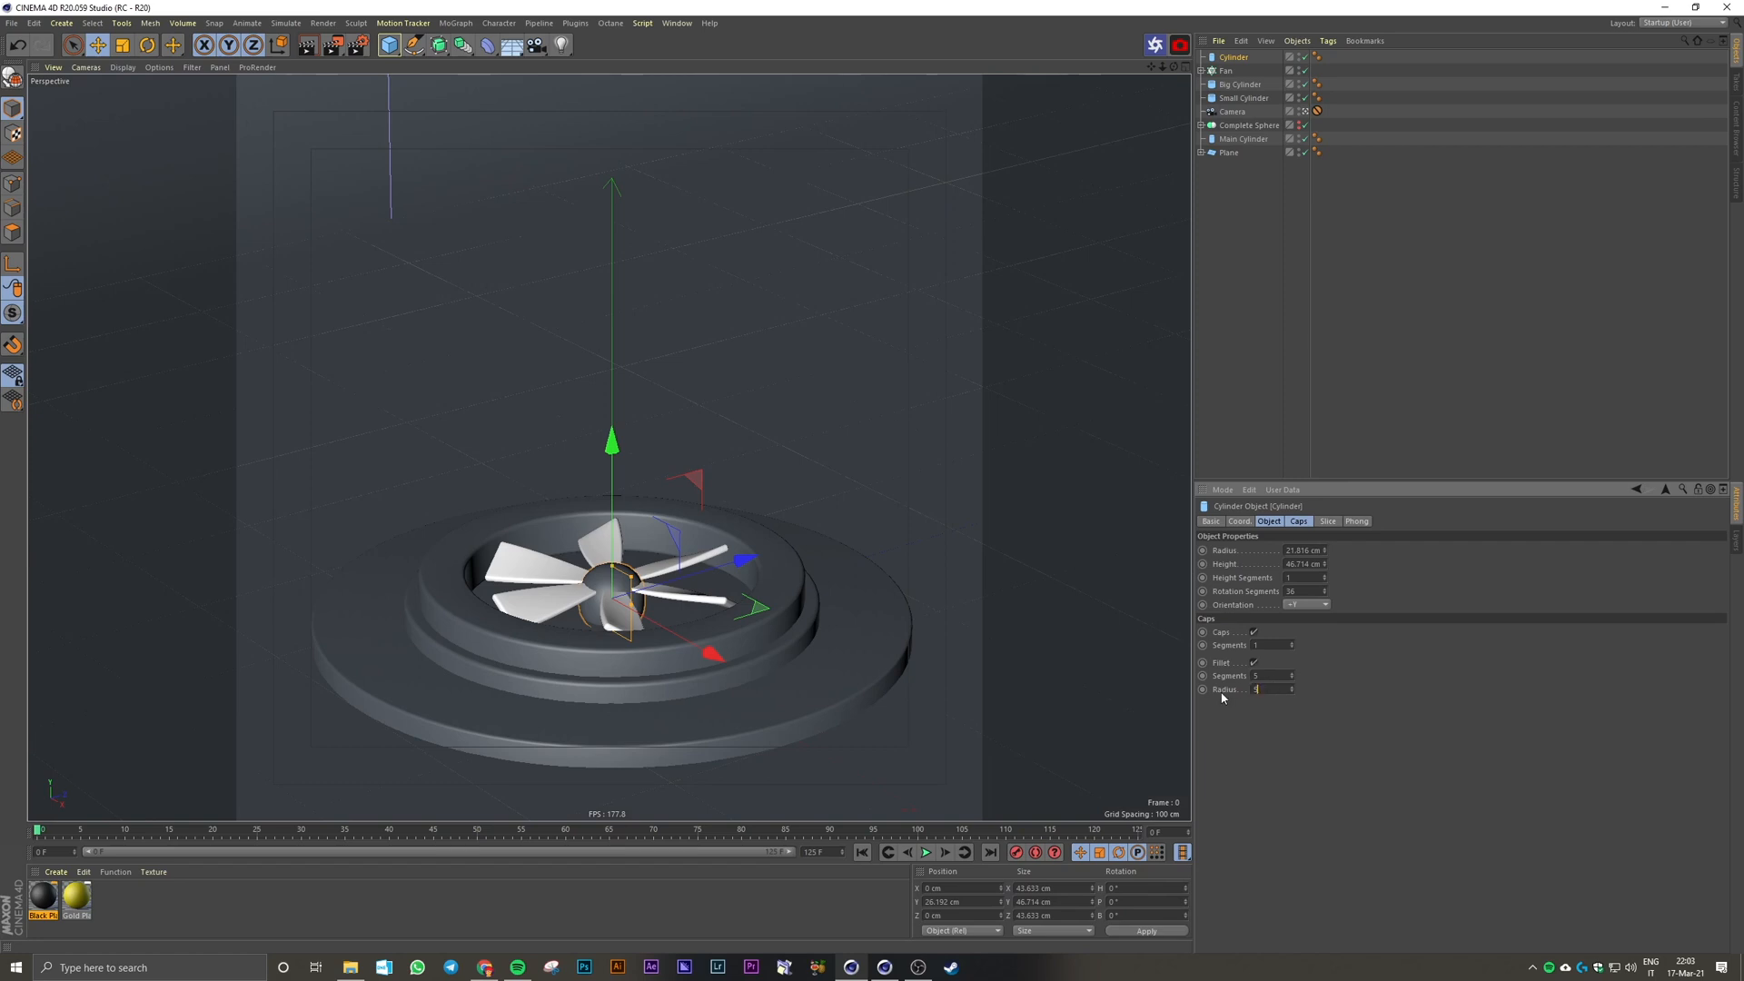
{"action": "key", "text": "Return"}
{"action": "left_click", "coordinate": [1375, 219]}
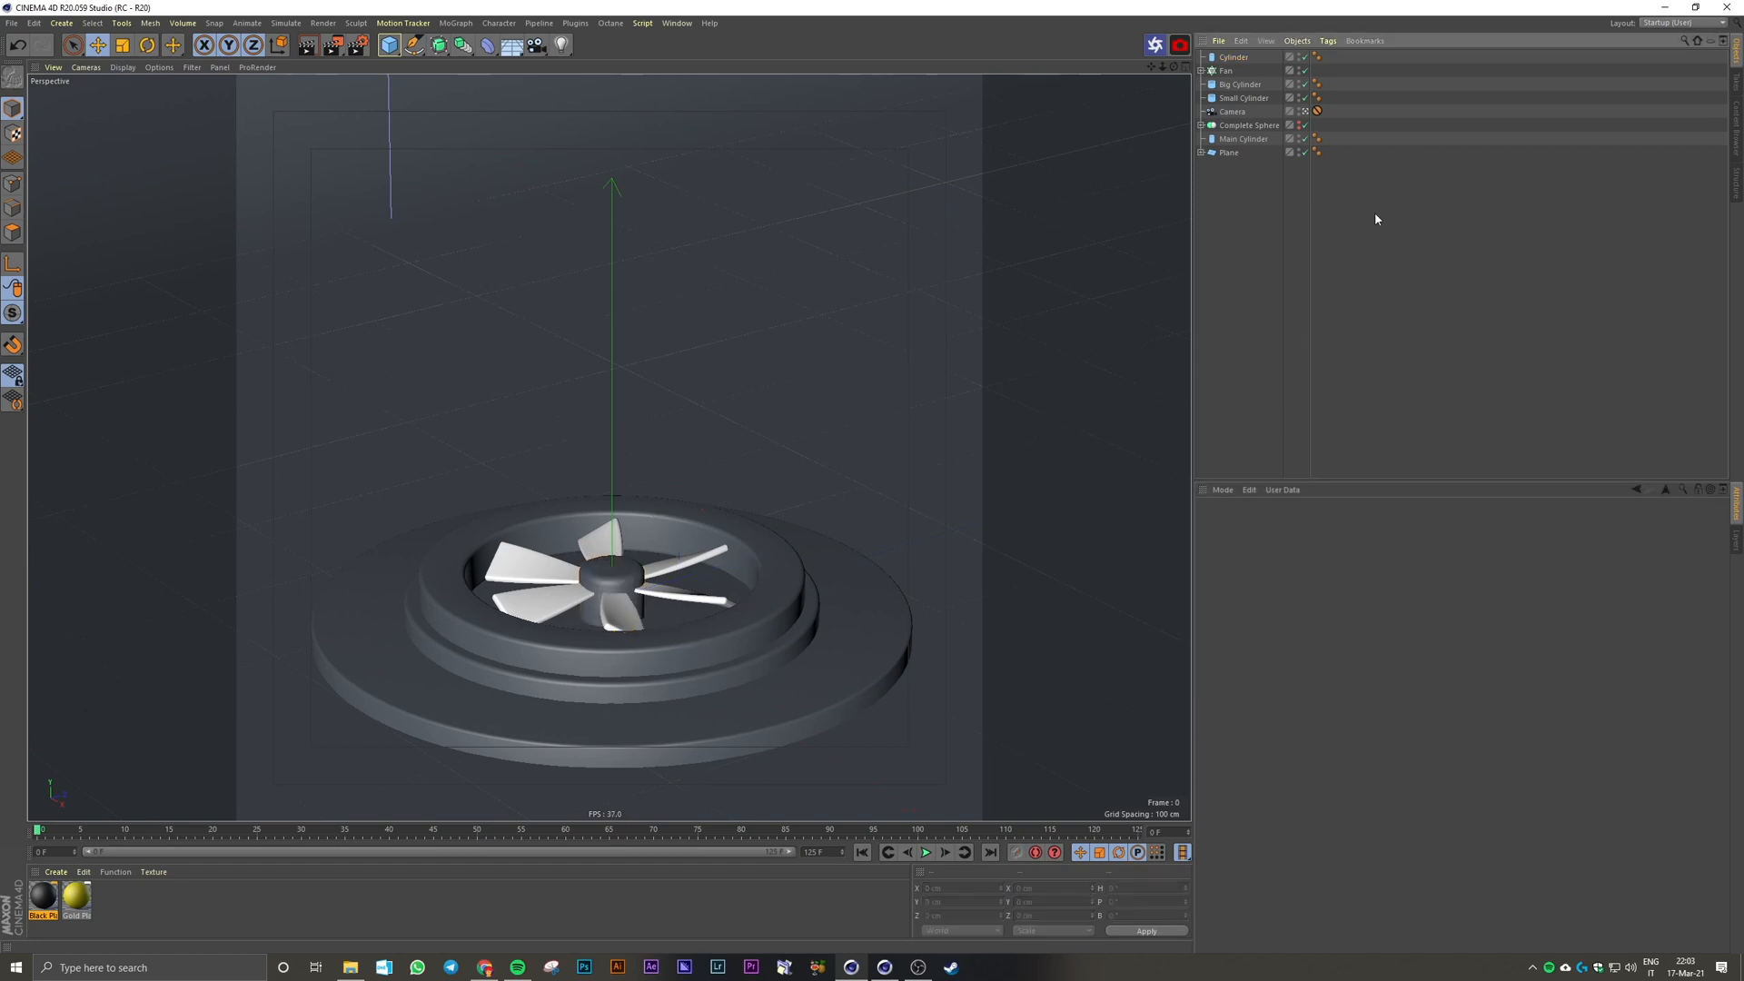
{"action": "left_click", "coordinate": [636, 571]}
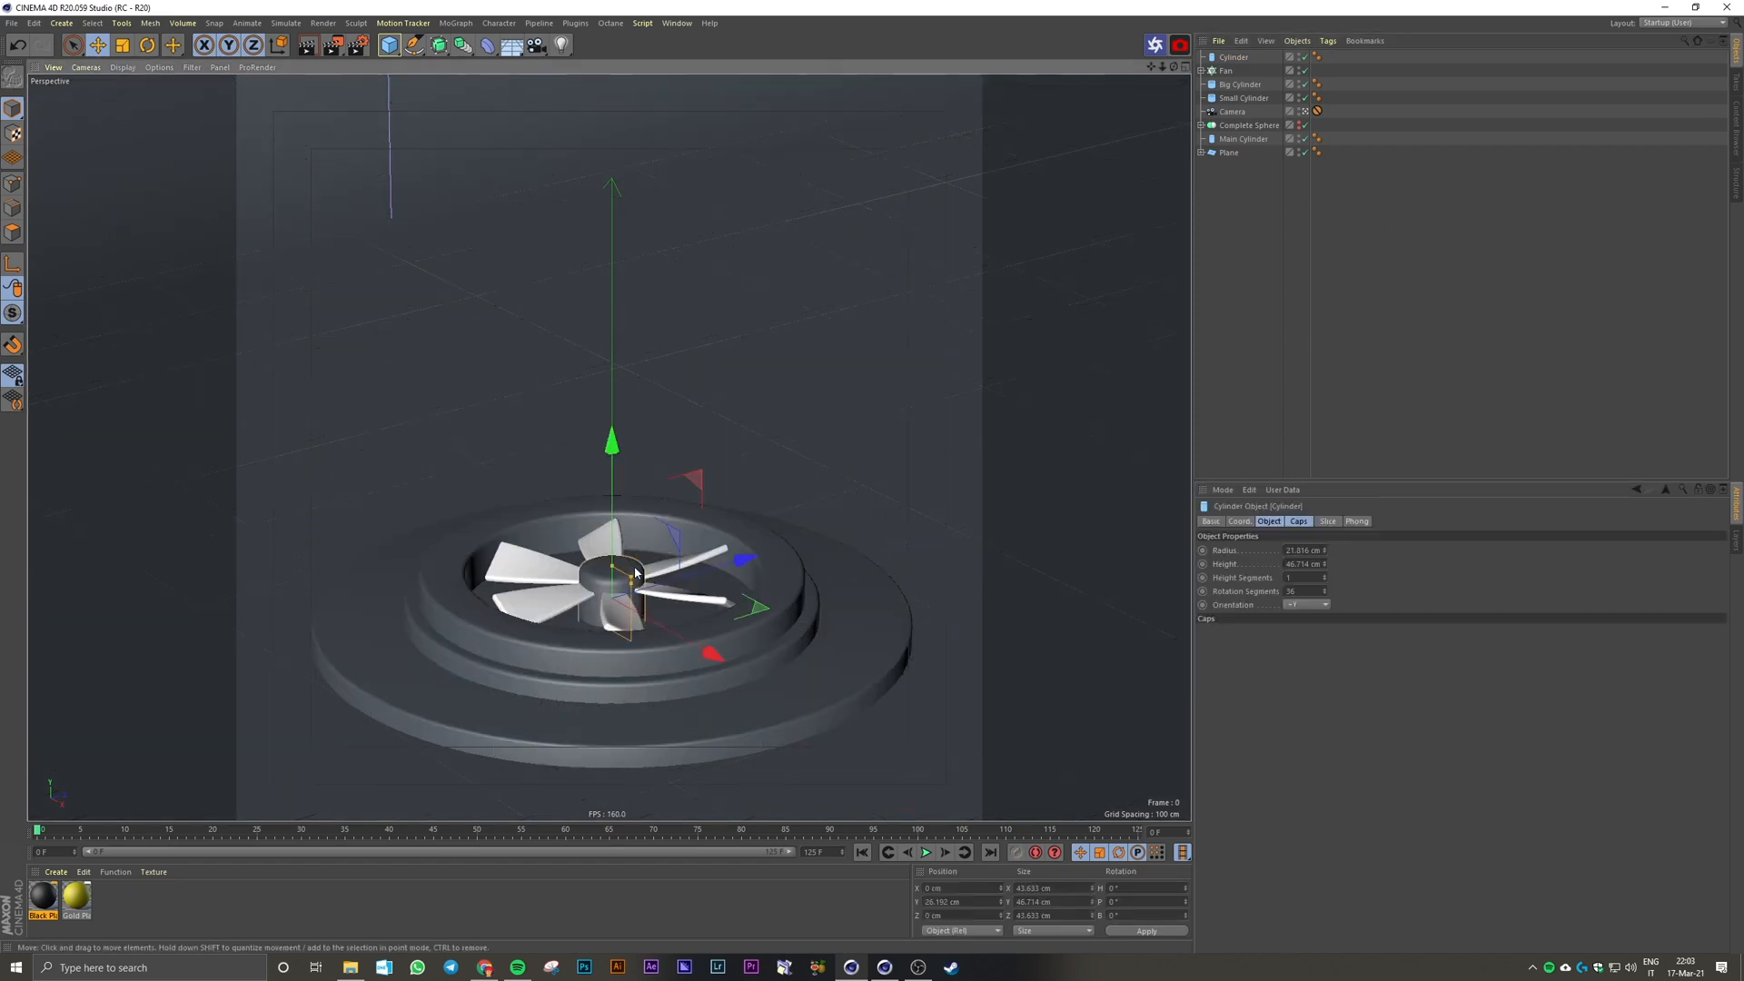
{"action": "left_click", "coordinate": [1334, 354]}
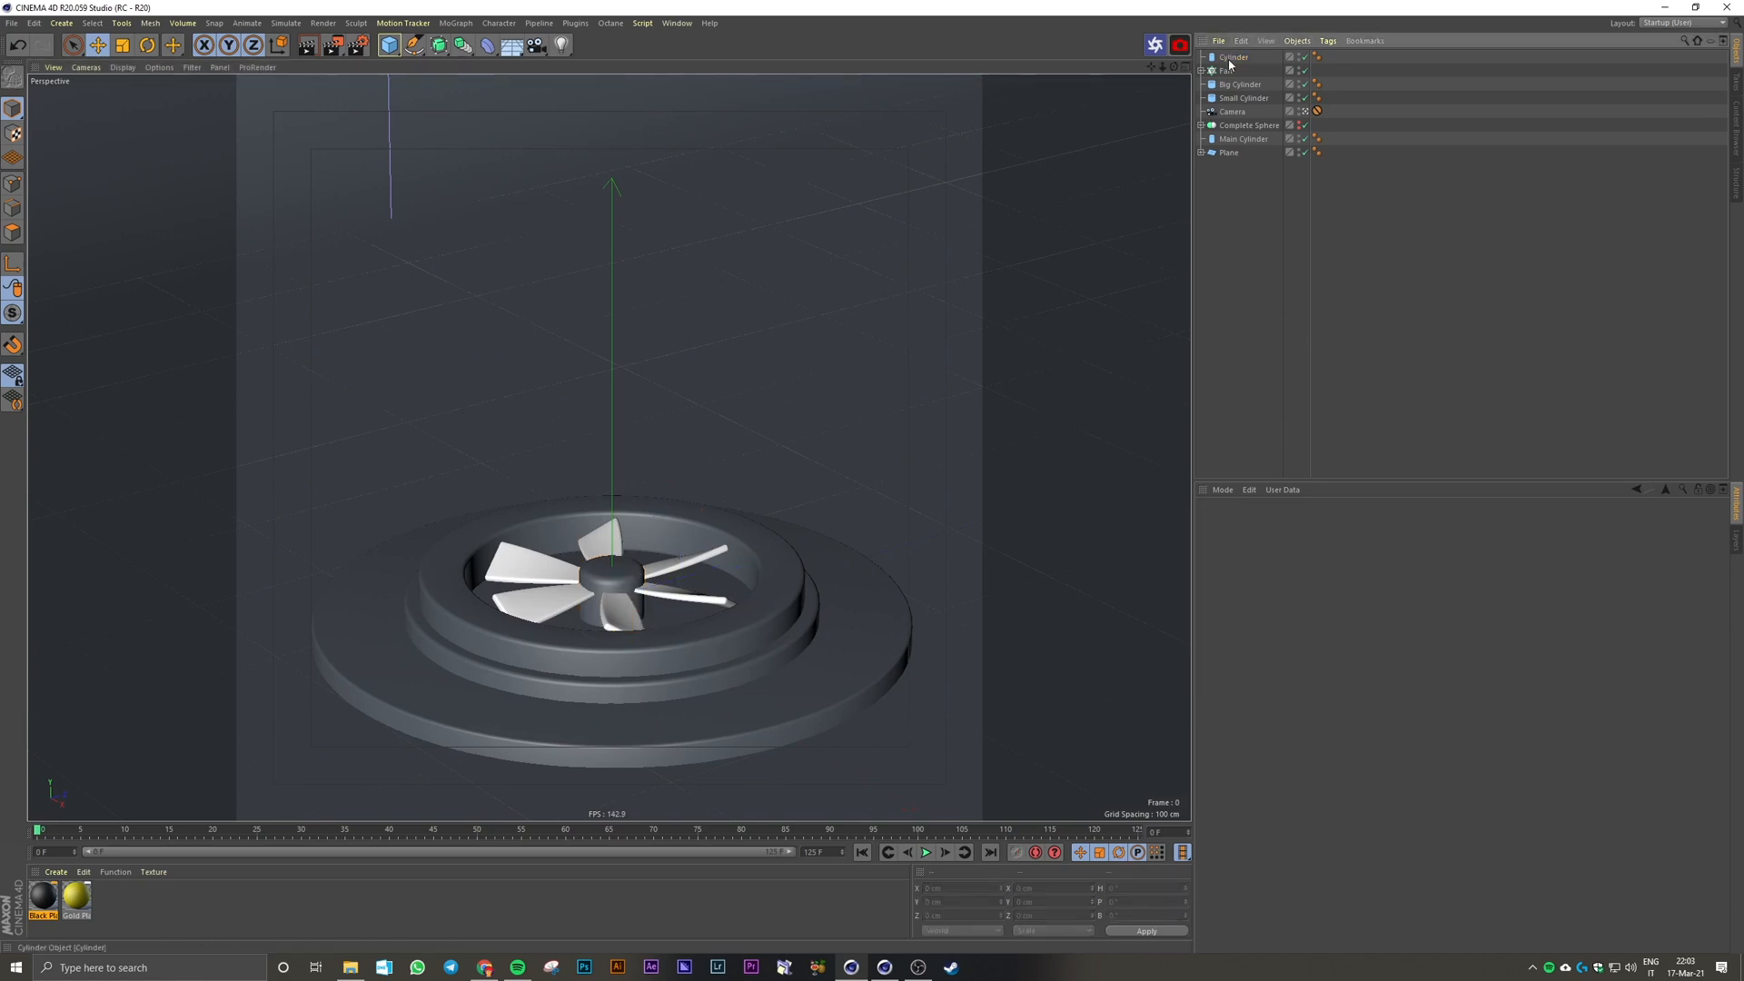
Step: Duplicate the hub cylinder upward and make the copy a disc with radius 28 cm, height 5 cm and fillet radius 2 cm
{"action": "left_click", "coordinate": [623, 516]}
{"action": "left_click_drag", "start_coordinate": [623, 516], "coordinate": [647, 443], "text": "ctrl"}
{"action": "left_click", "coordinate": [1263, 689]}
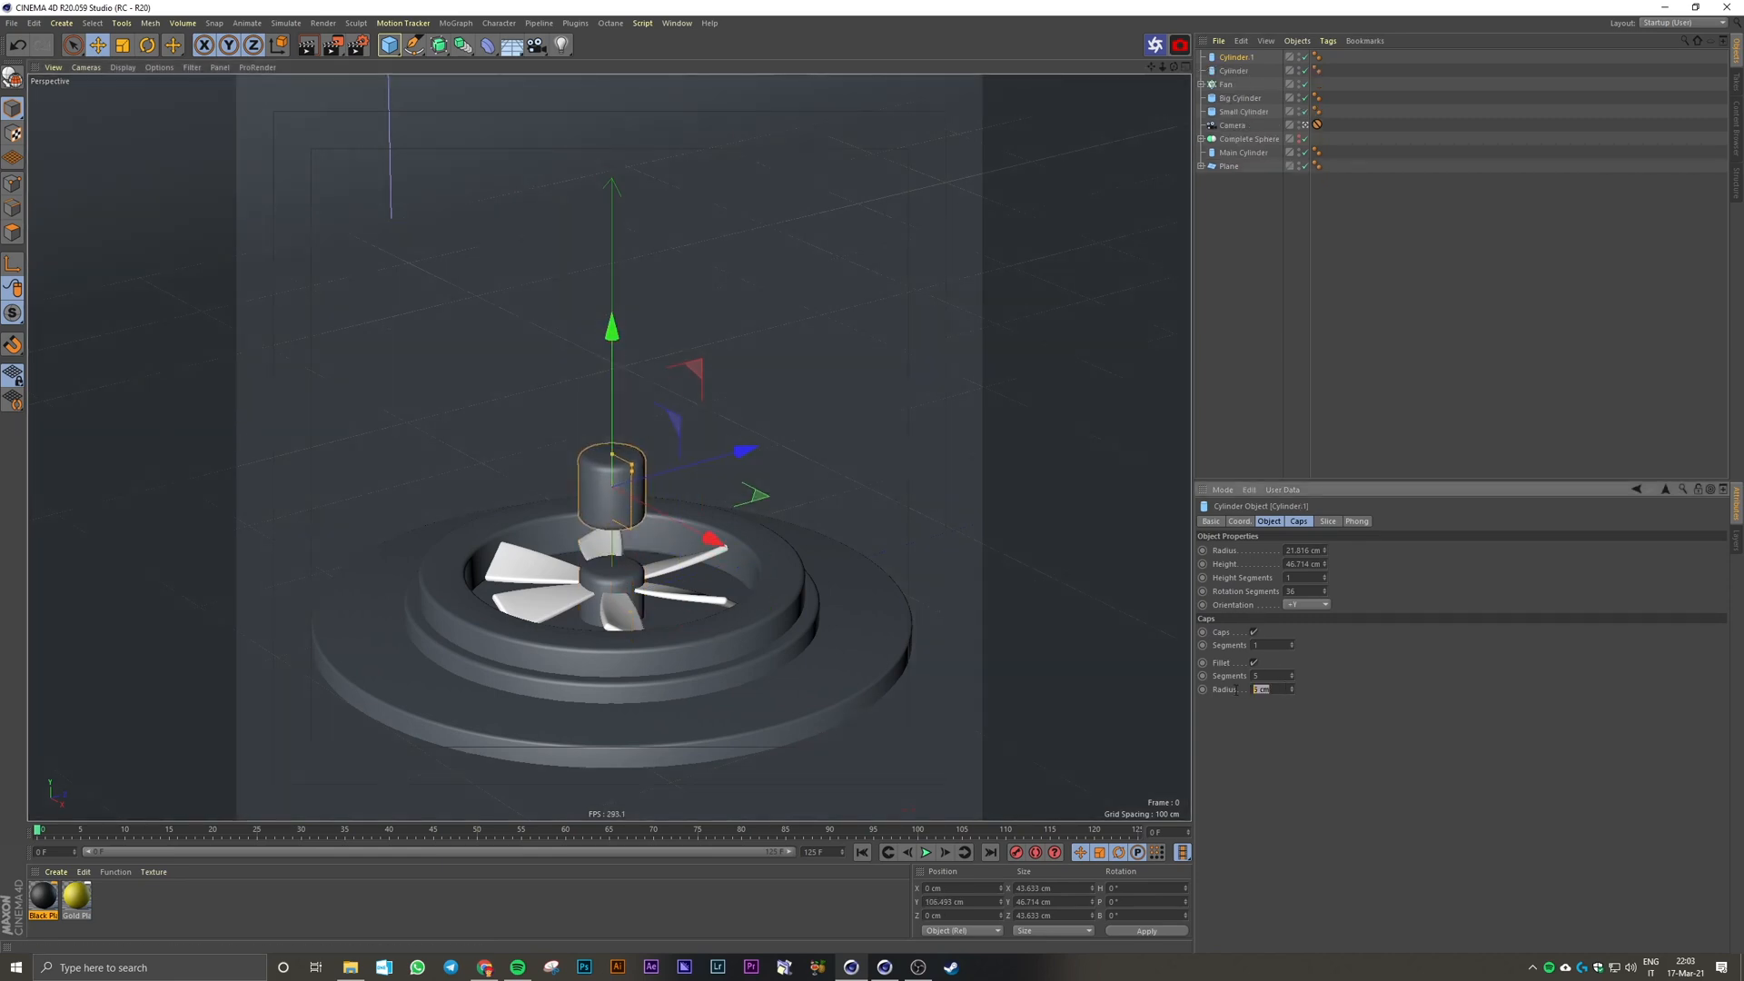
{"action": "type", "text": "2"}
{"action": "key", "text": "Return"}
{"action": "left_click_drag", "start_coordinate": [1324, 564], "coordinate": [1324, 601]}
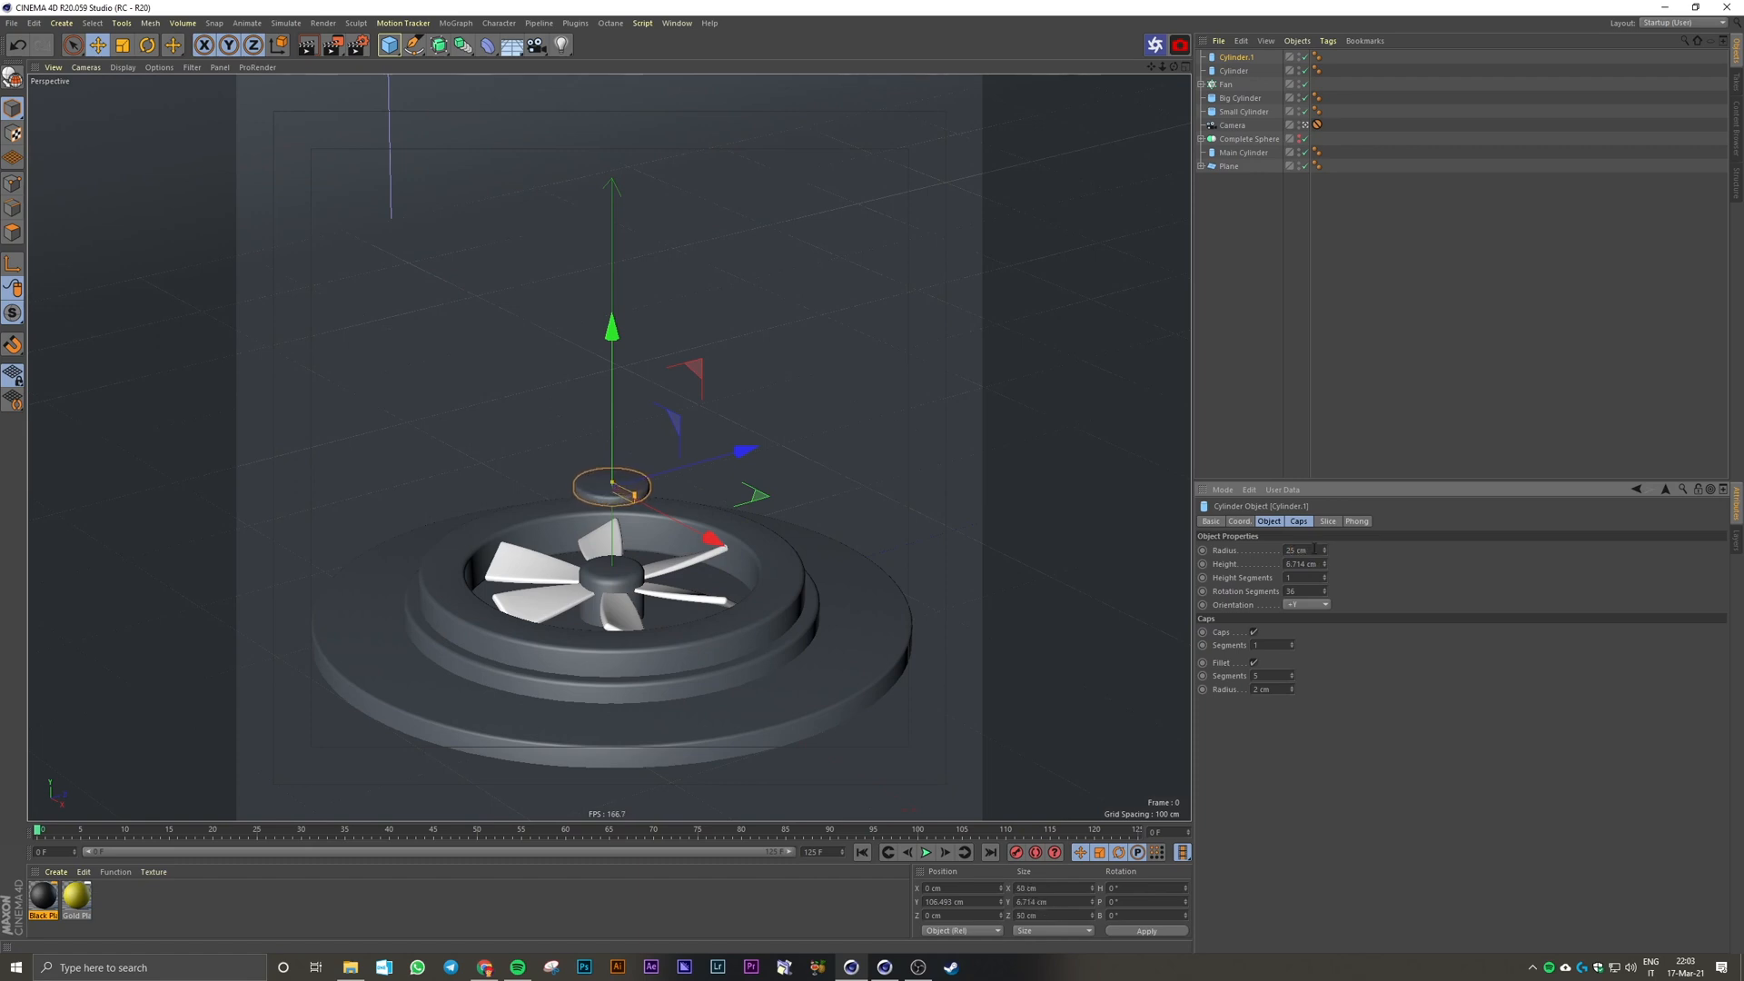
{"action": "key", "text": "Return"}
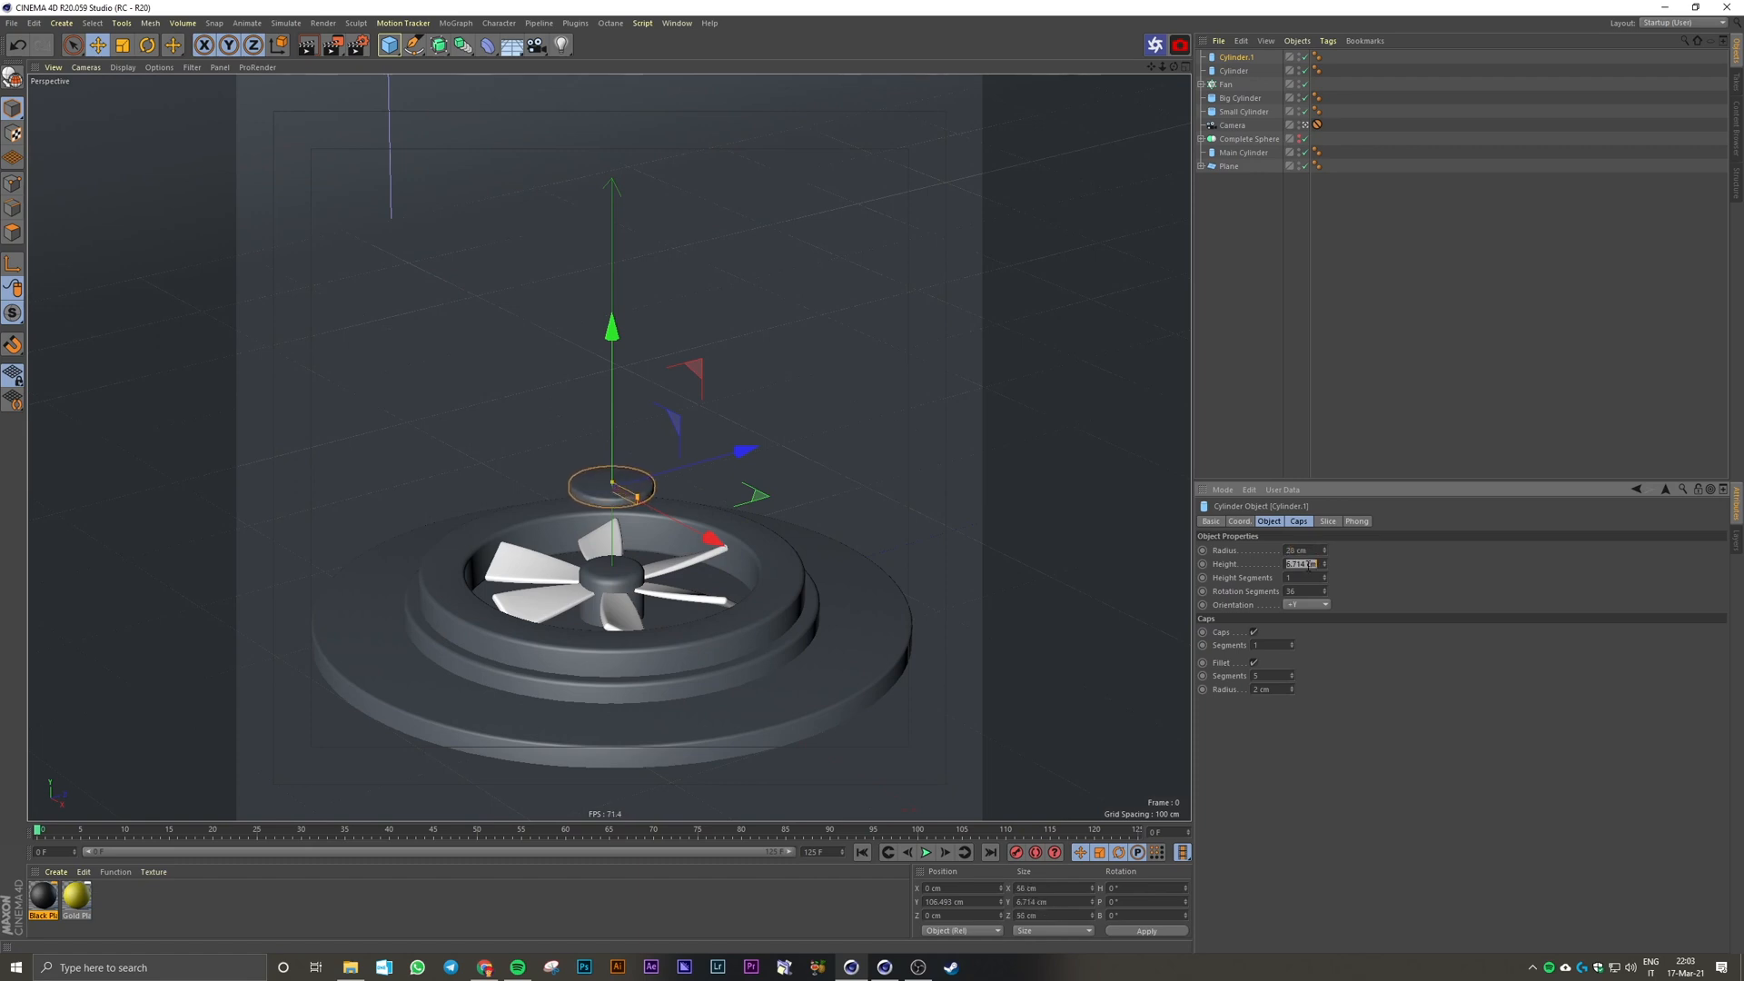
{"action": "type", "text": "5"}
{"action": "key", "text": "Return"}
Step: Lower the disc onto the hub, duplicate it, and place the two discs above and below the blade centre at about Y 42 and 31 cm
{"action": "left_click_drag", "start_coordinate": [612, 329], "coordinate": [618, 507]}
{"action": "middle_click", "coordinate": [938, 498]}
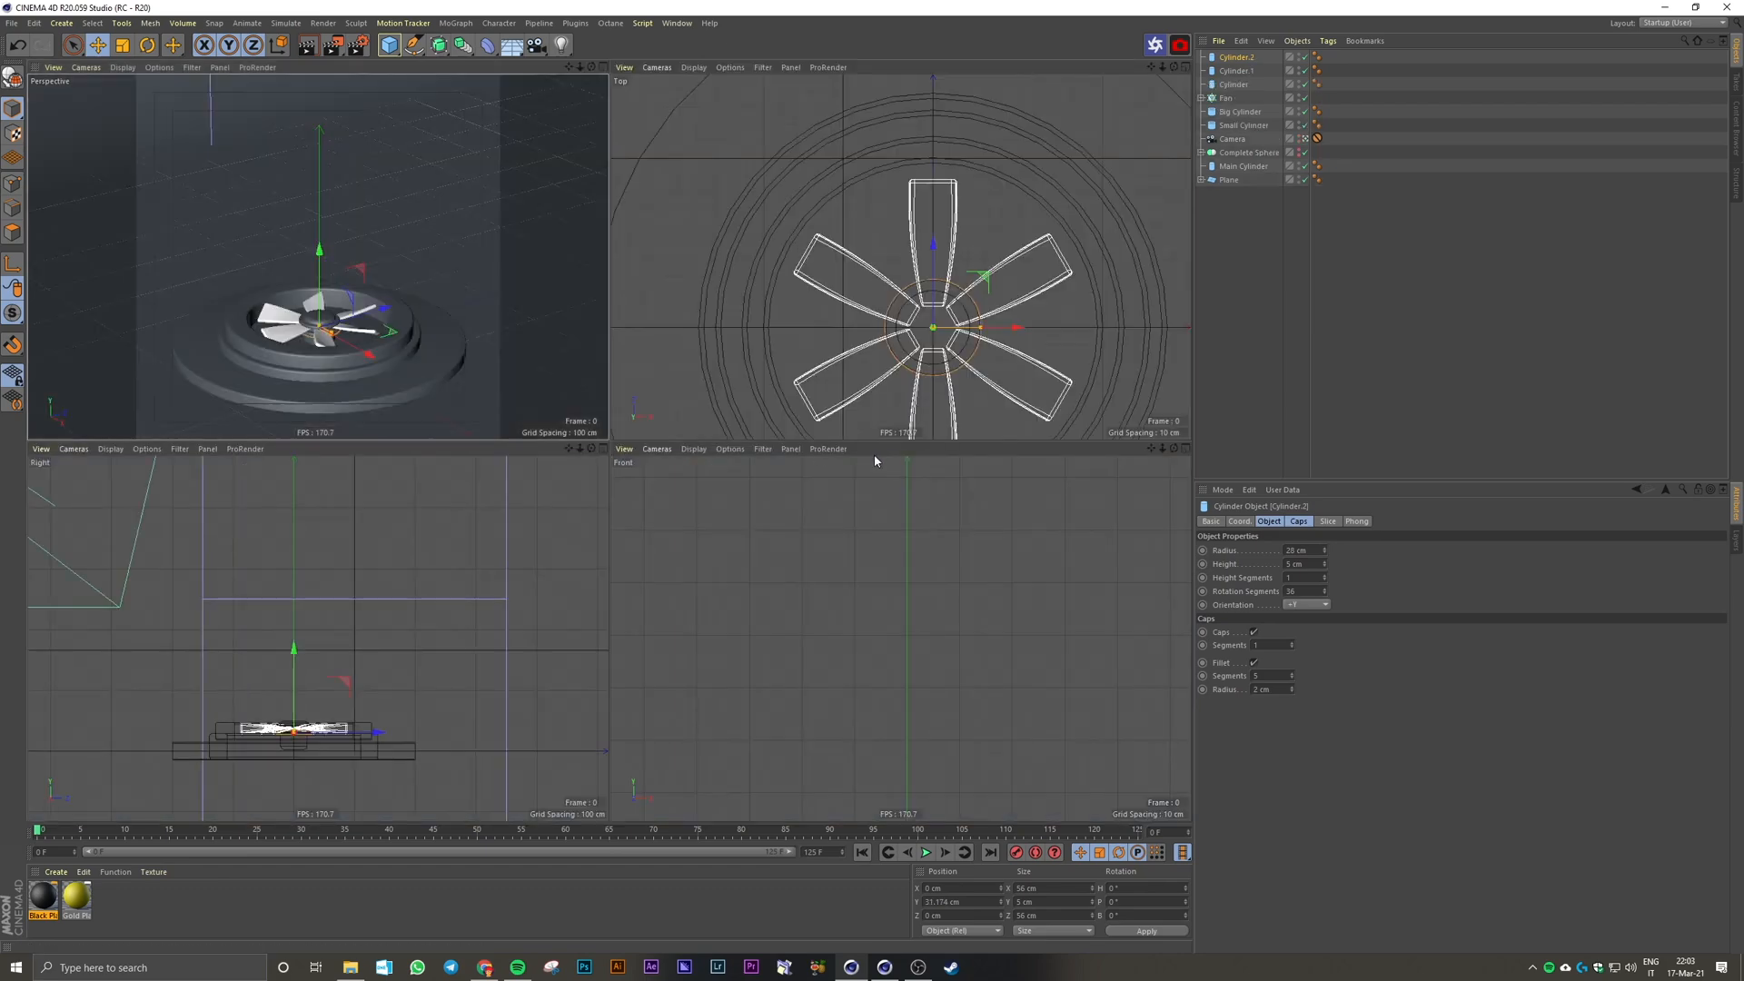
{"action": "middle_click", "coordinate": [876, 553]}
{"action": "scroll", "coordinate": [829, 631], "scroll_direction": "down", "scroll_amount": 6}
{"action": "middle_click_drag", "start_coordinate": [809, 674], "coordinate": [764, 385], "text": "alt"}
{"action": "scroll", "coordinate": [772, 474], "scroll_direction": "up", "scroll_amount": 11}
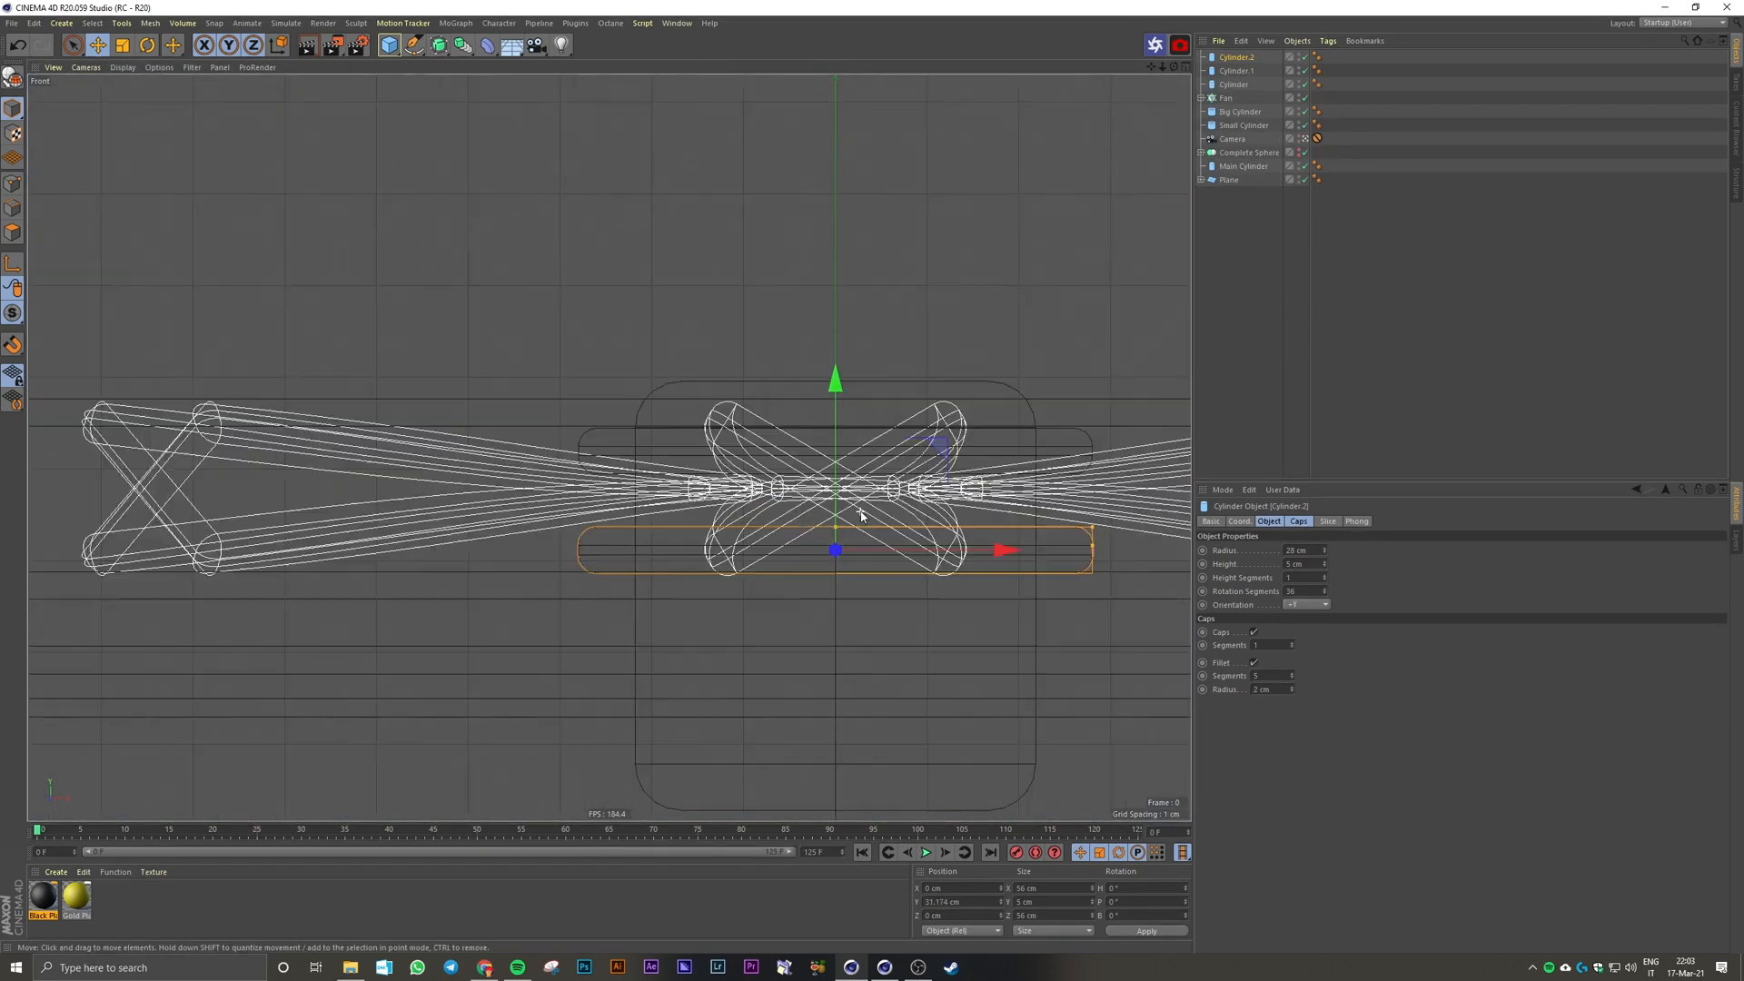
{"action": "left_click_drag", "start_coordinate": [832, 498], "coordinate": [833, 500]}
{"action": "left_click", "coordinate": [868, 416]}
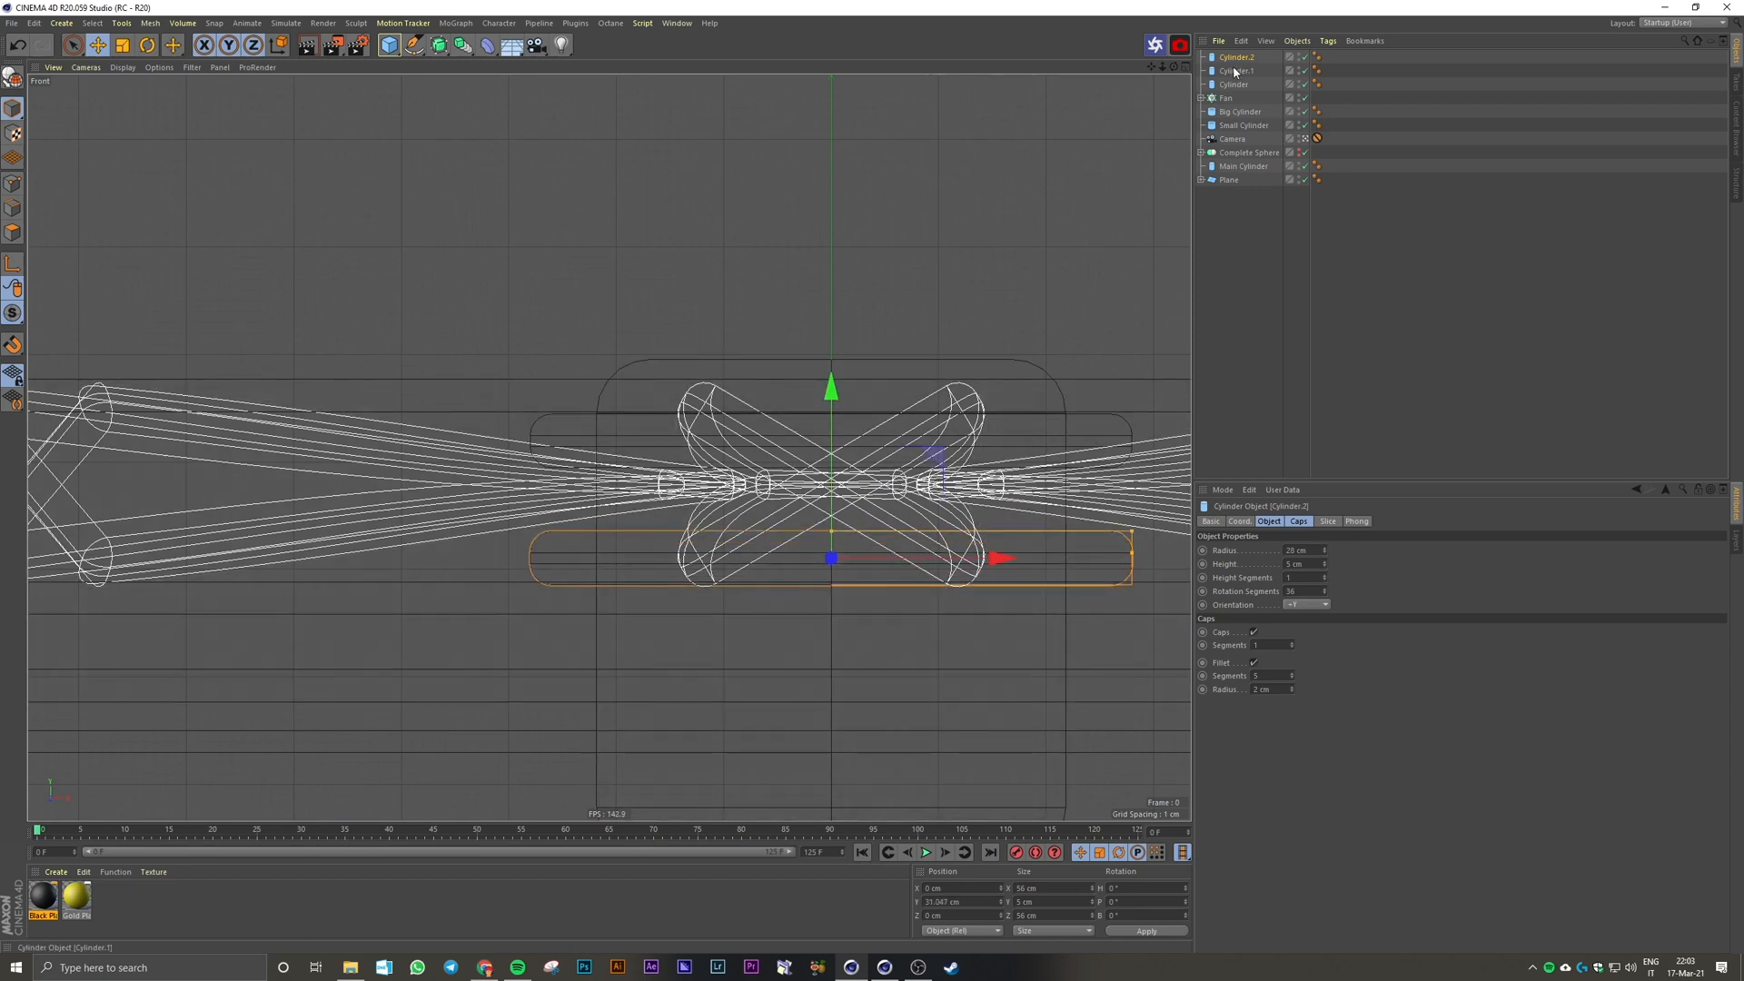
{"action": "left_click_drag", "start_coordinate": [832, 392], "coordinate": [832, 387]}
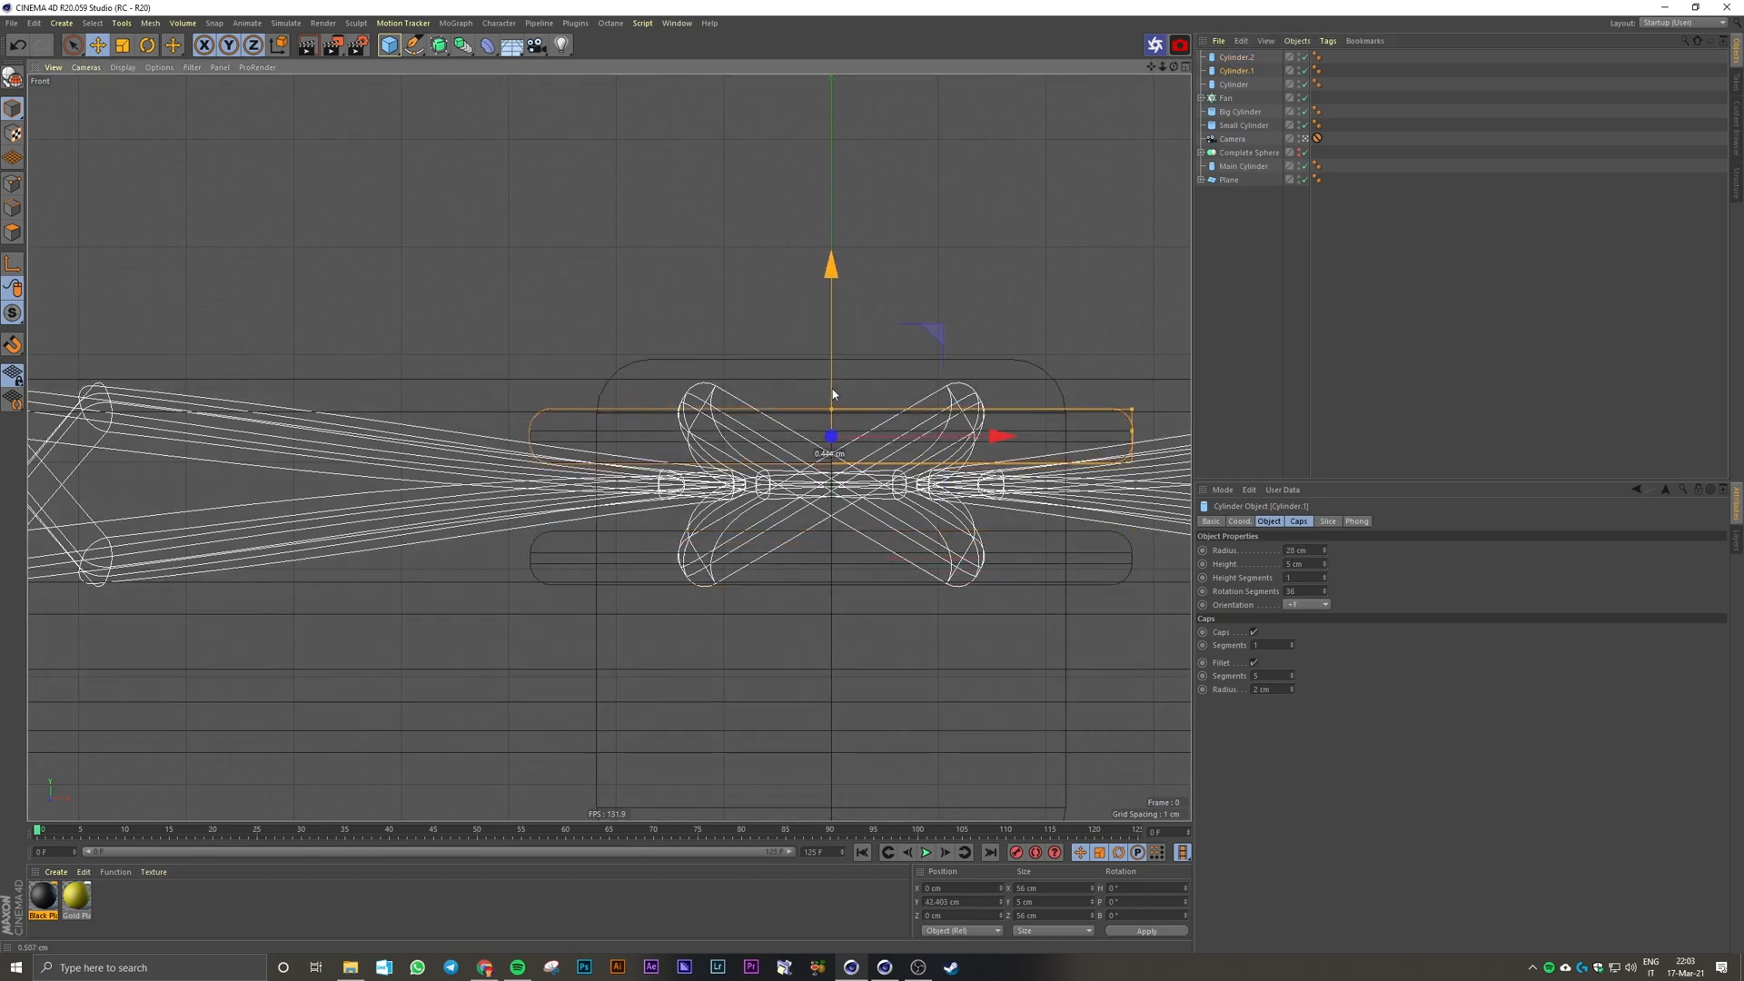
Step: Group the hub cylinder and its two discs into a null and rename it Bolt
{"action": "left_click", "coordinate": [1236, 56]}
{"action": "left_click", "coordinate": [1243, 85], "text": "shift"}
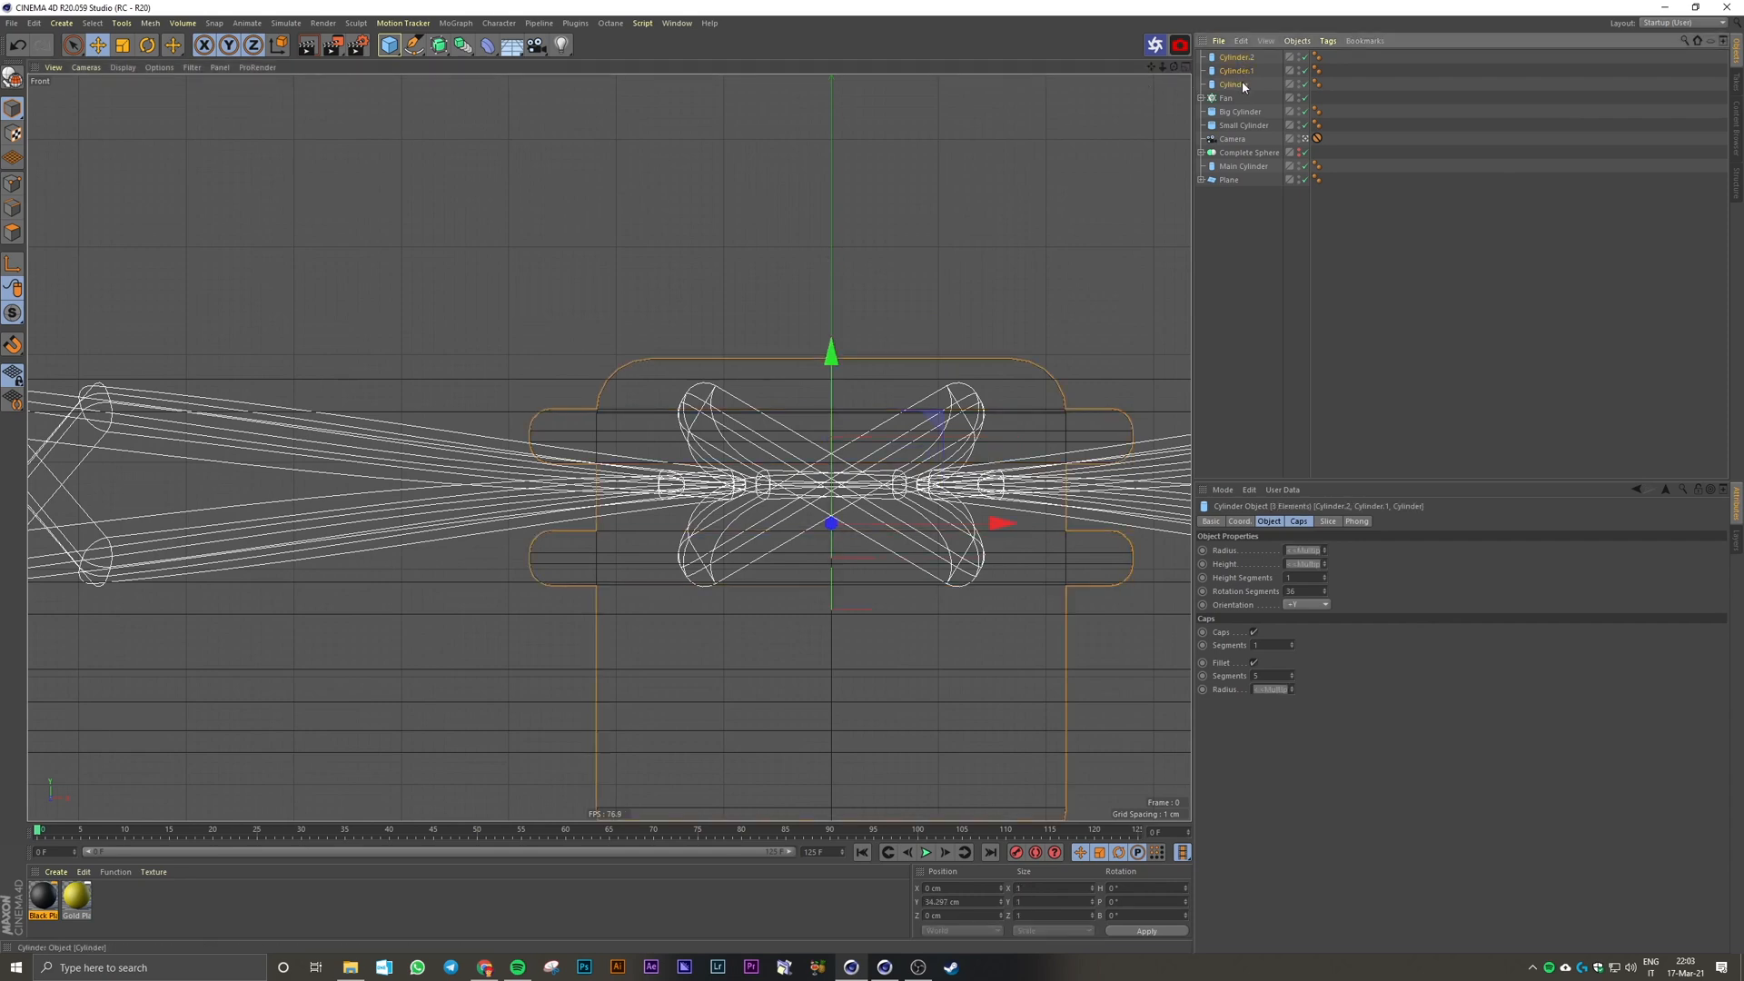
{"action": "key", "text": "alt+g"}
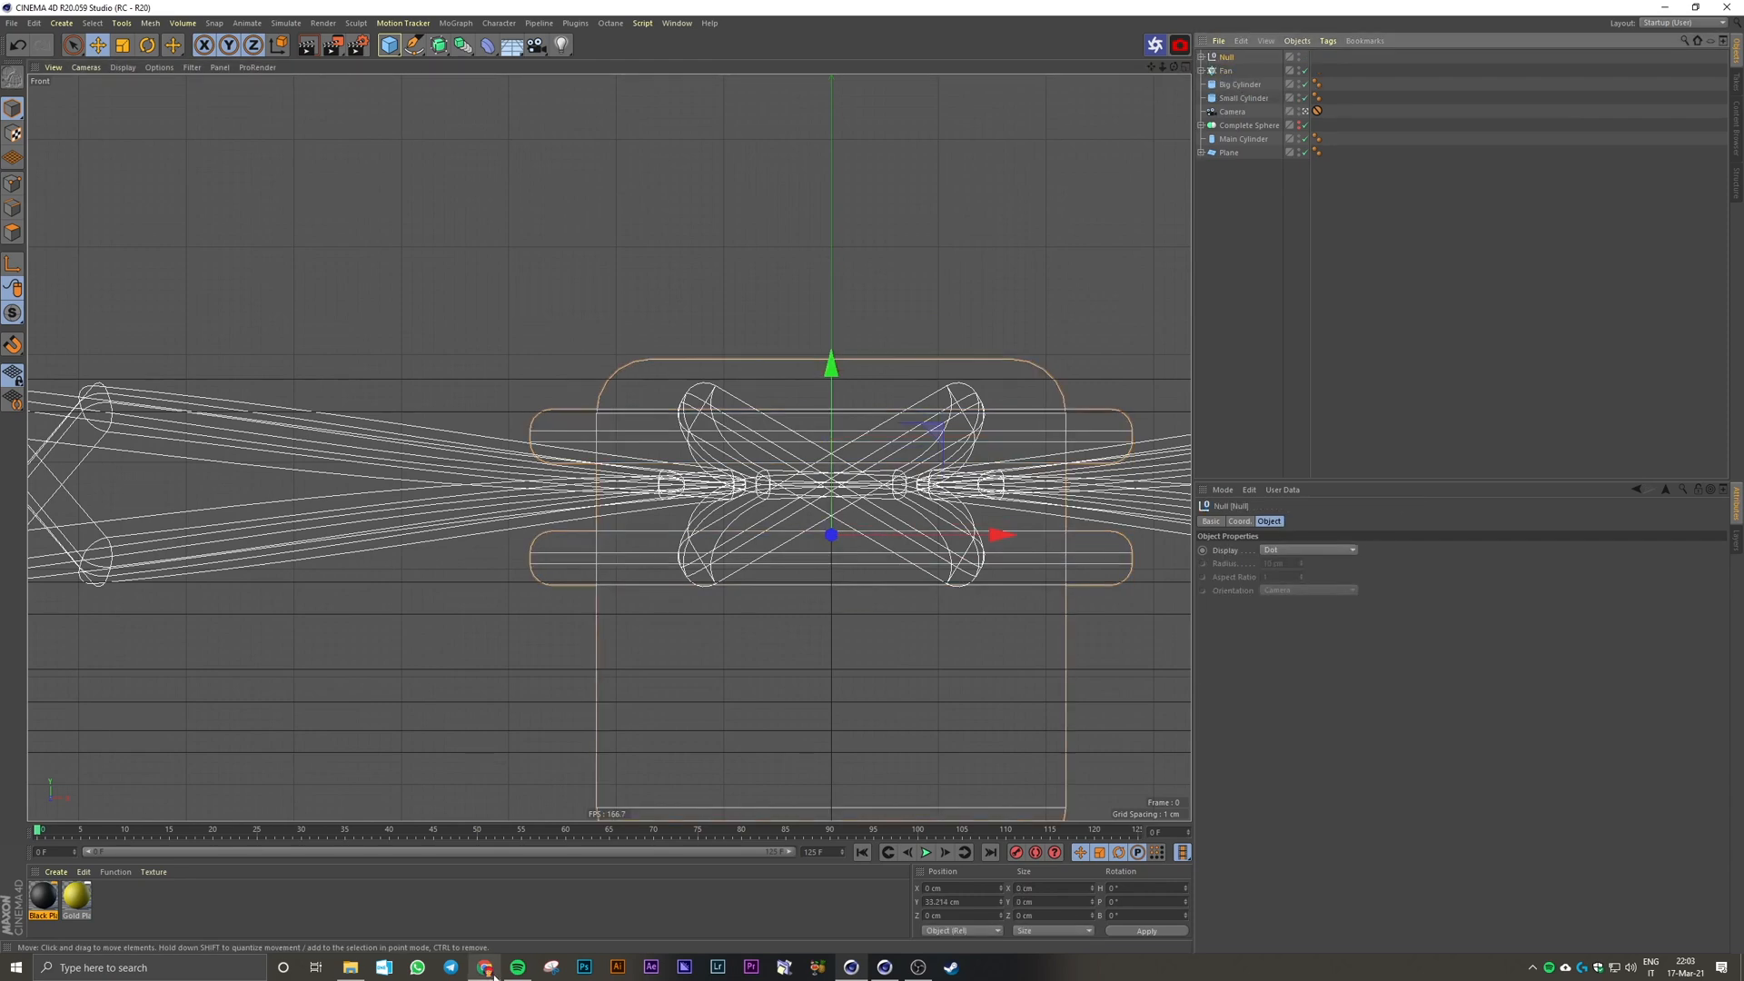
{"action": "double_click", "coordinate": [1230, 56]}
{"action": "type", "text": "Bolt"}
{"action": "key", "text": "Return"}
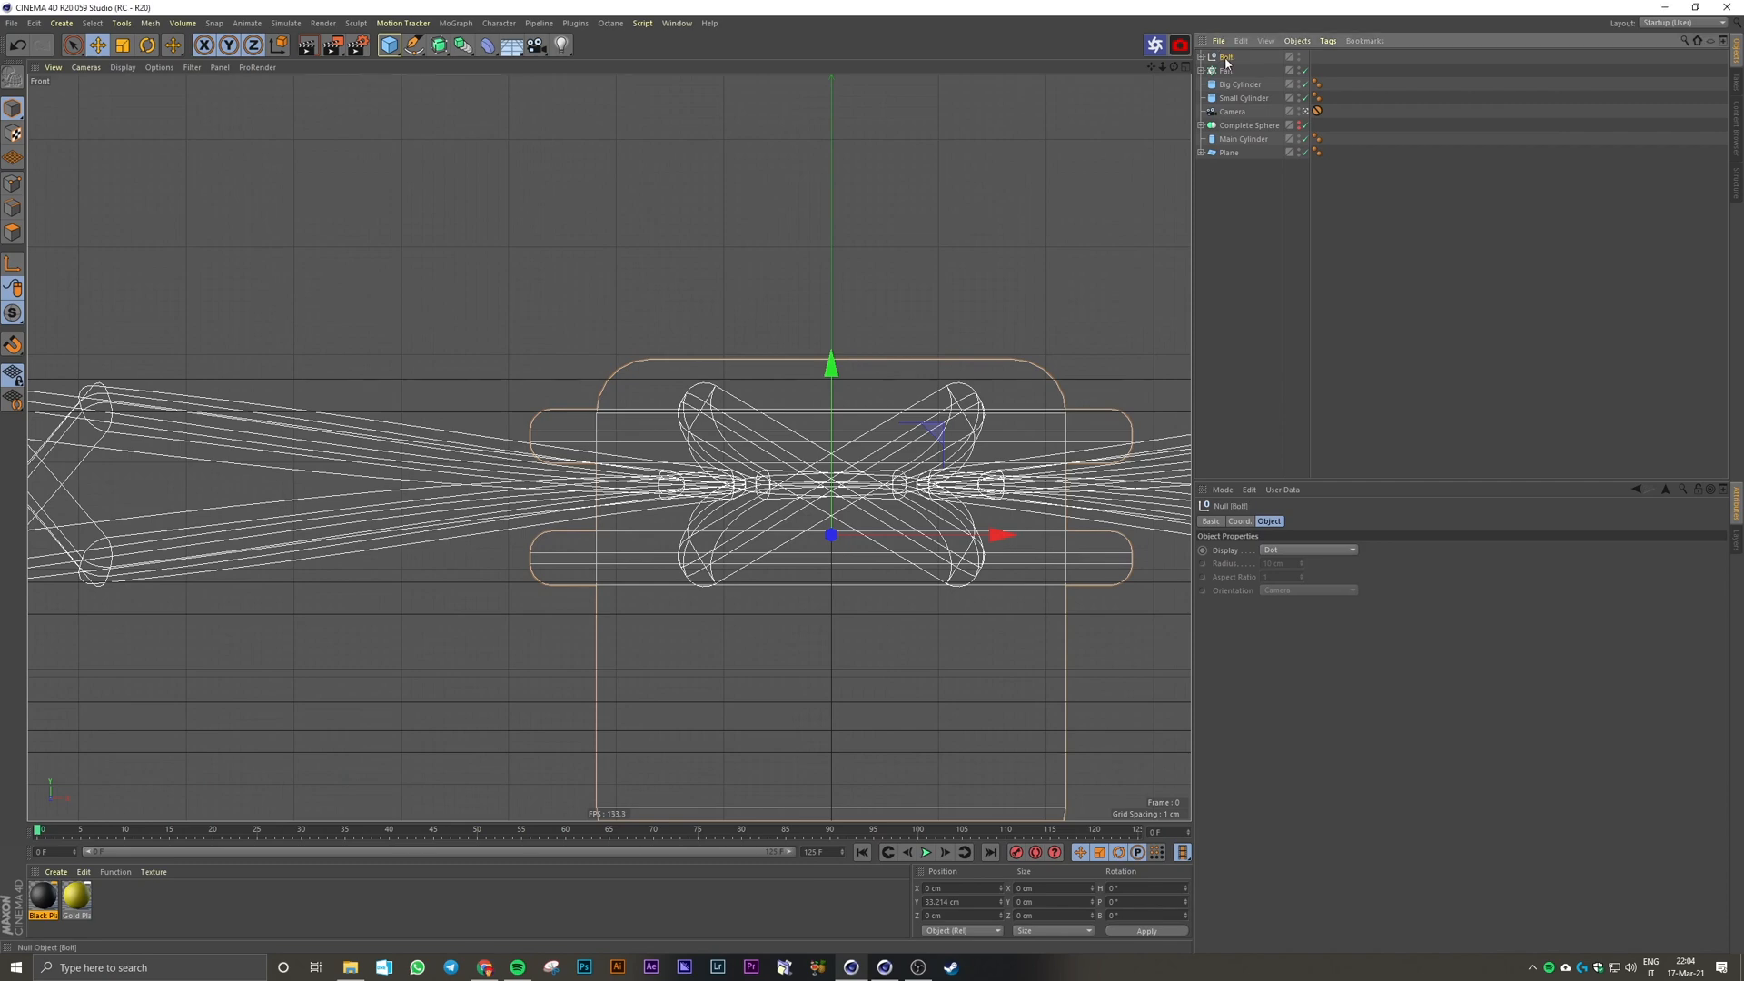
Step: Group Bolt, Fan, Big Cylinder and Small Cylinder into a null and rename it Fan Group
{"action": "key", "text": "F5"}
{"action": "key", "text": "F1"}
{"action": "left_click", "coordinate": [1227, 56]}
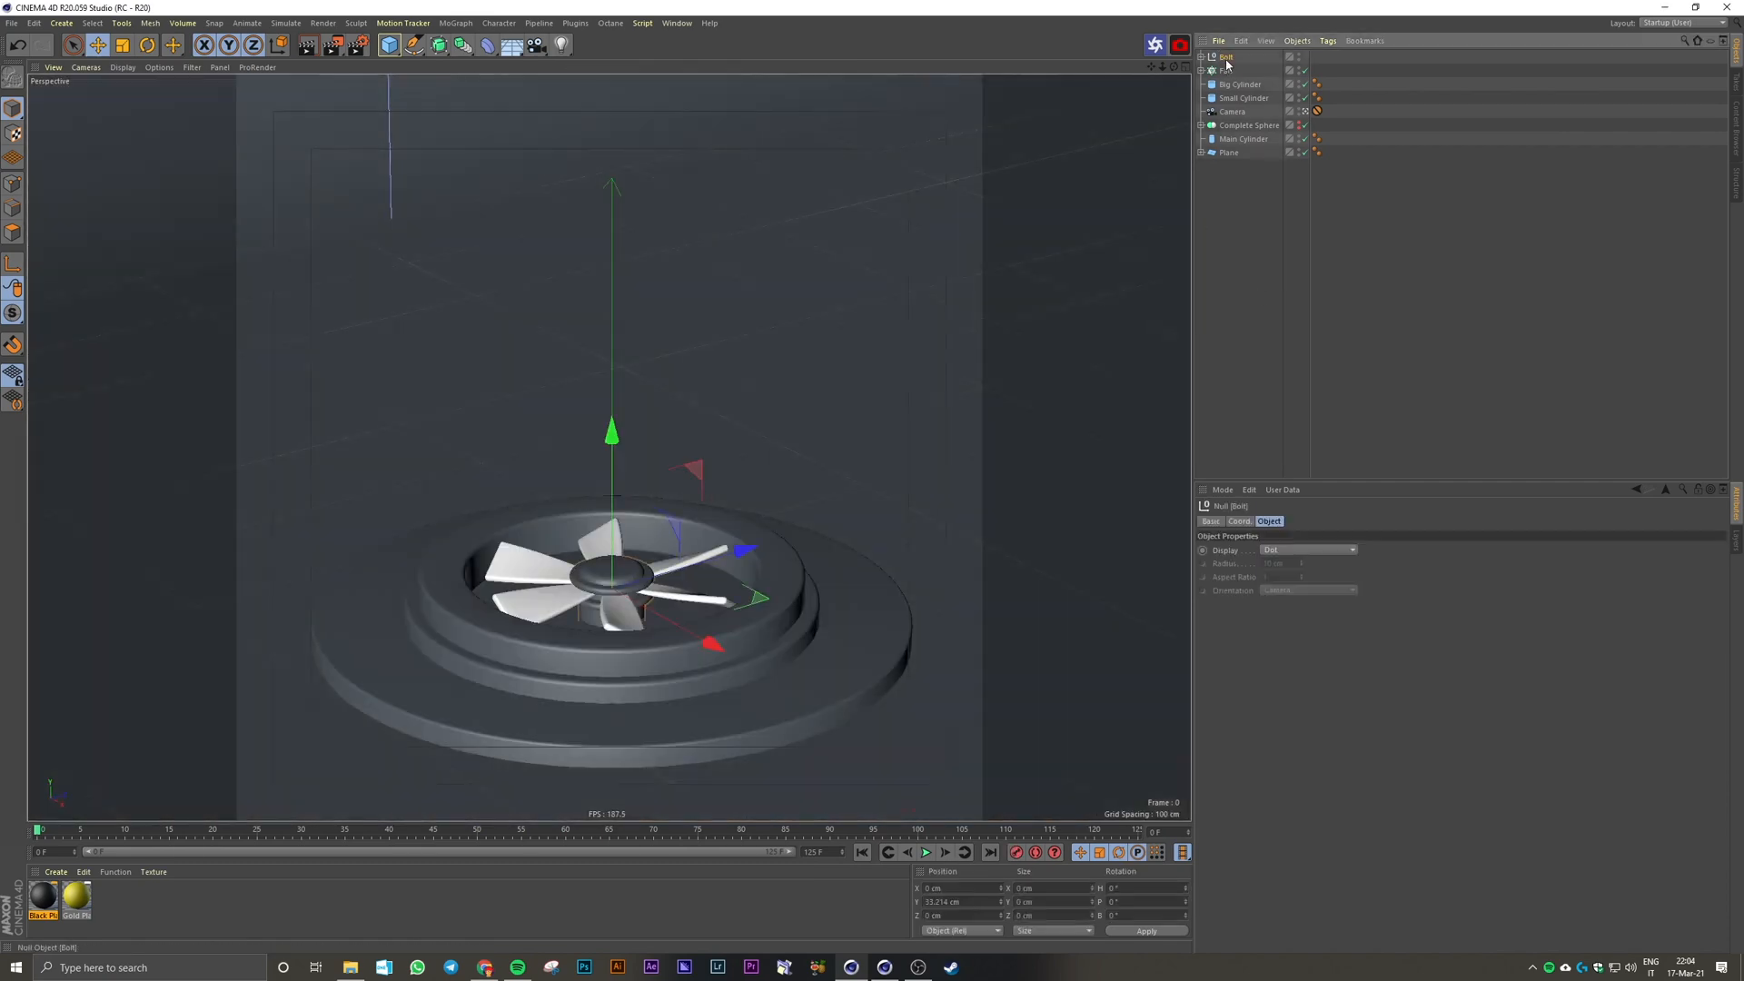
{"action": "left_click", "coordinate": [1242, 98], "text": "shift"}
{"action": "key", "text": "alt+g"}
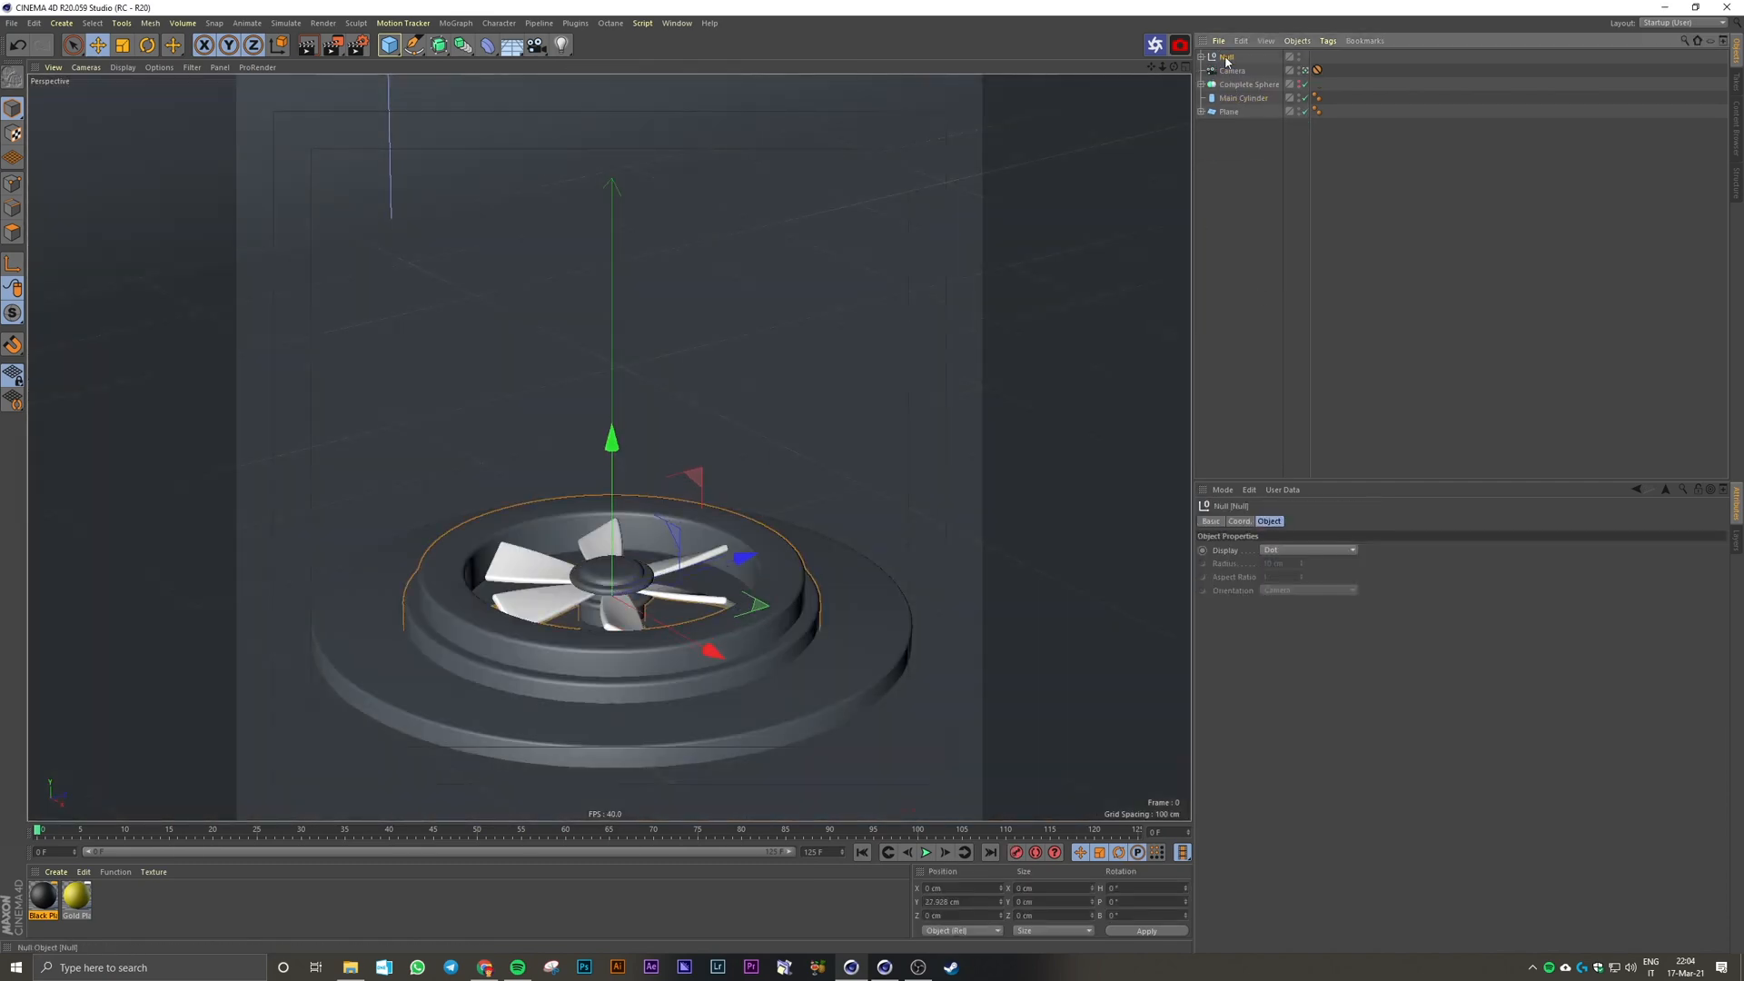
{"action": "double_click", "coordinate": [1227, 57]}
{"action": "type", "text": "Fan Group"}
{"action": "key", "text": "Return"}
Step: Reorder Fan Group beneath Complete Sphere in the object hierarchy and re-enable Complete Sphere
{"action": "left_click_drag", "start_coordinate": [1250, 109], "coordinate": [1248, 91]}
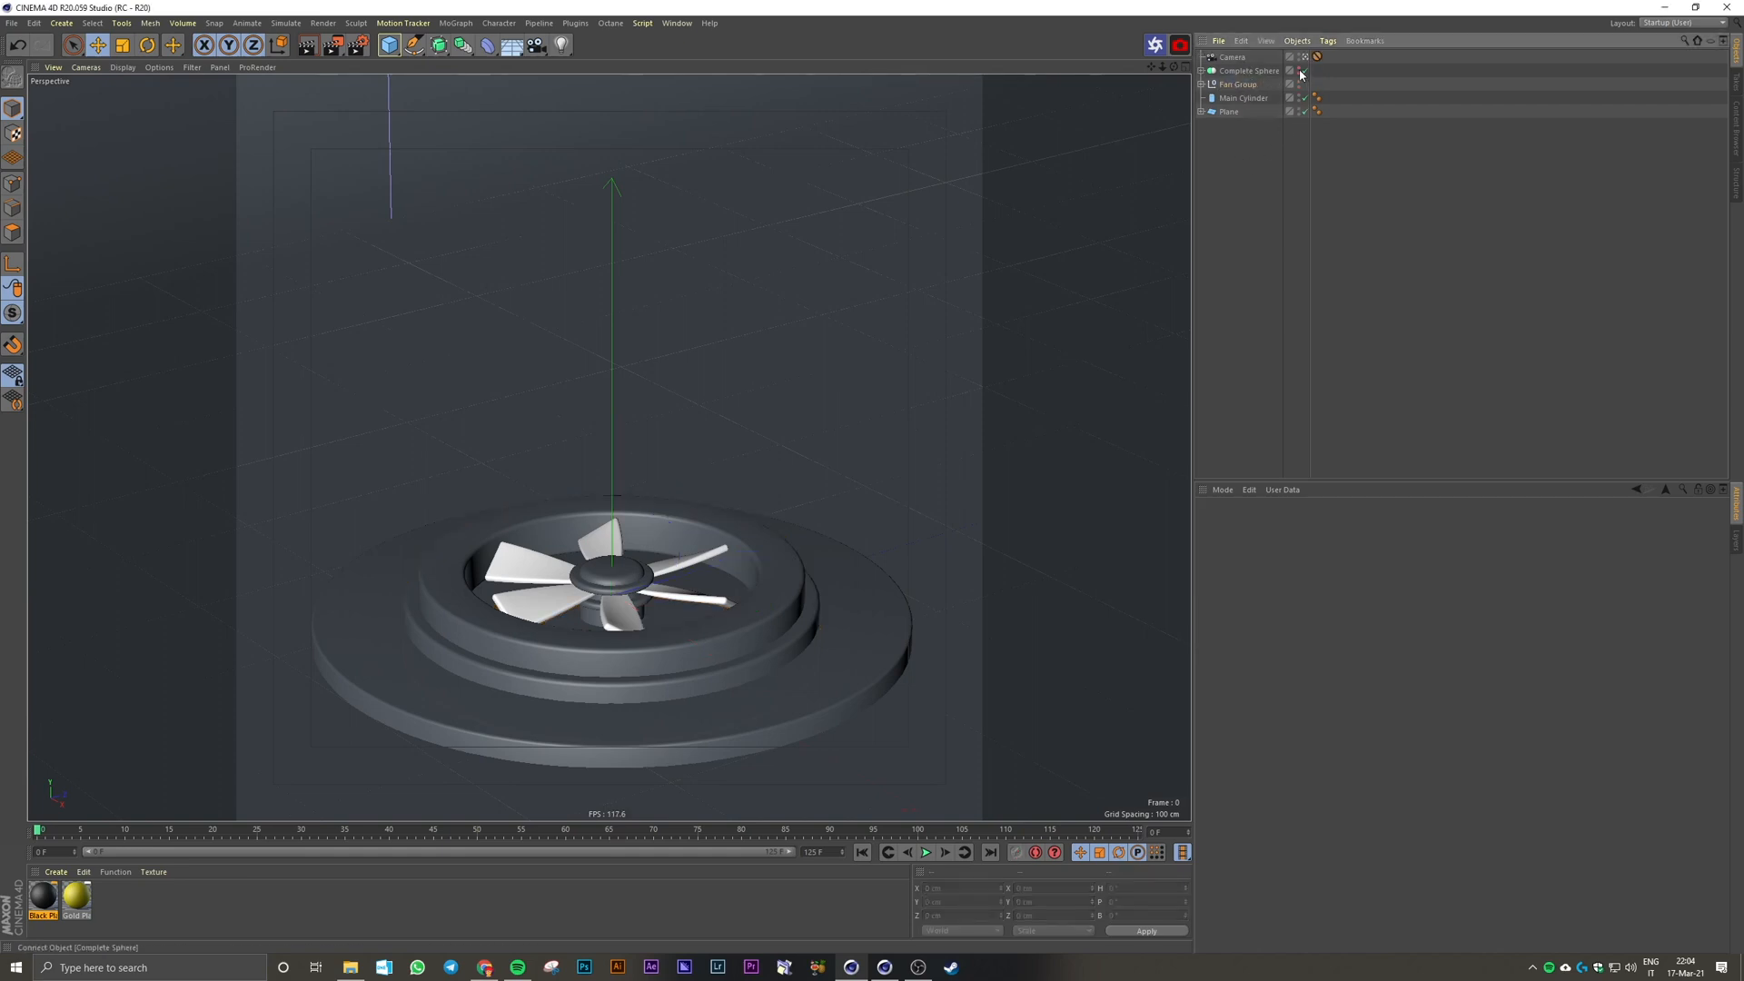
{"action": "left_click", "coordinate": [1300, 71]}
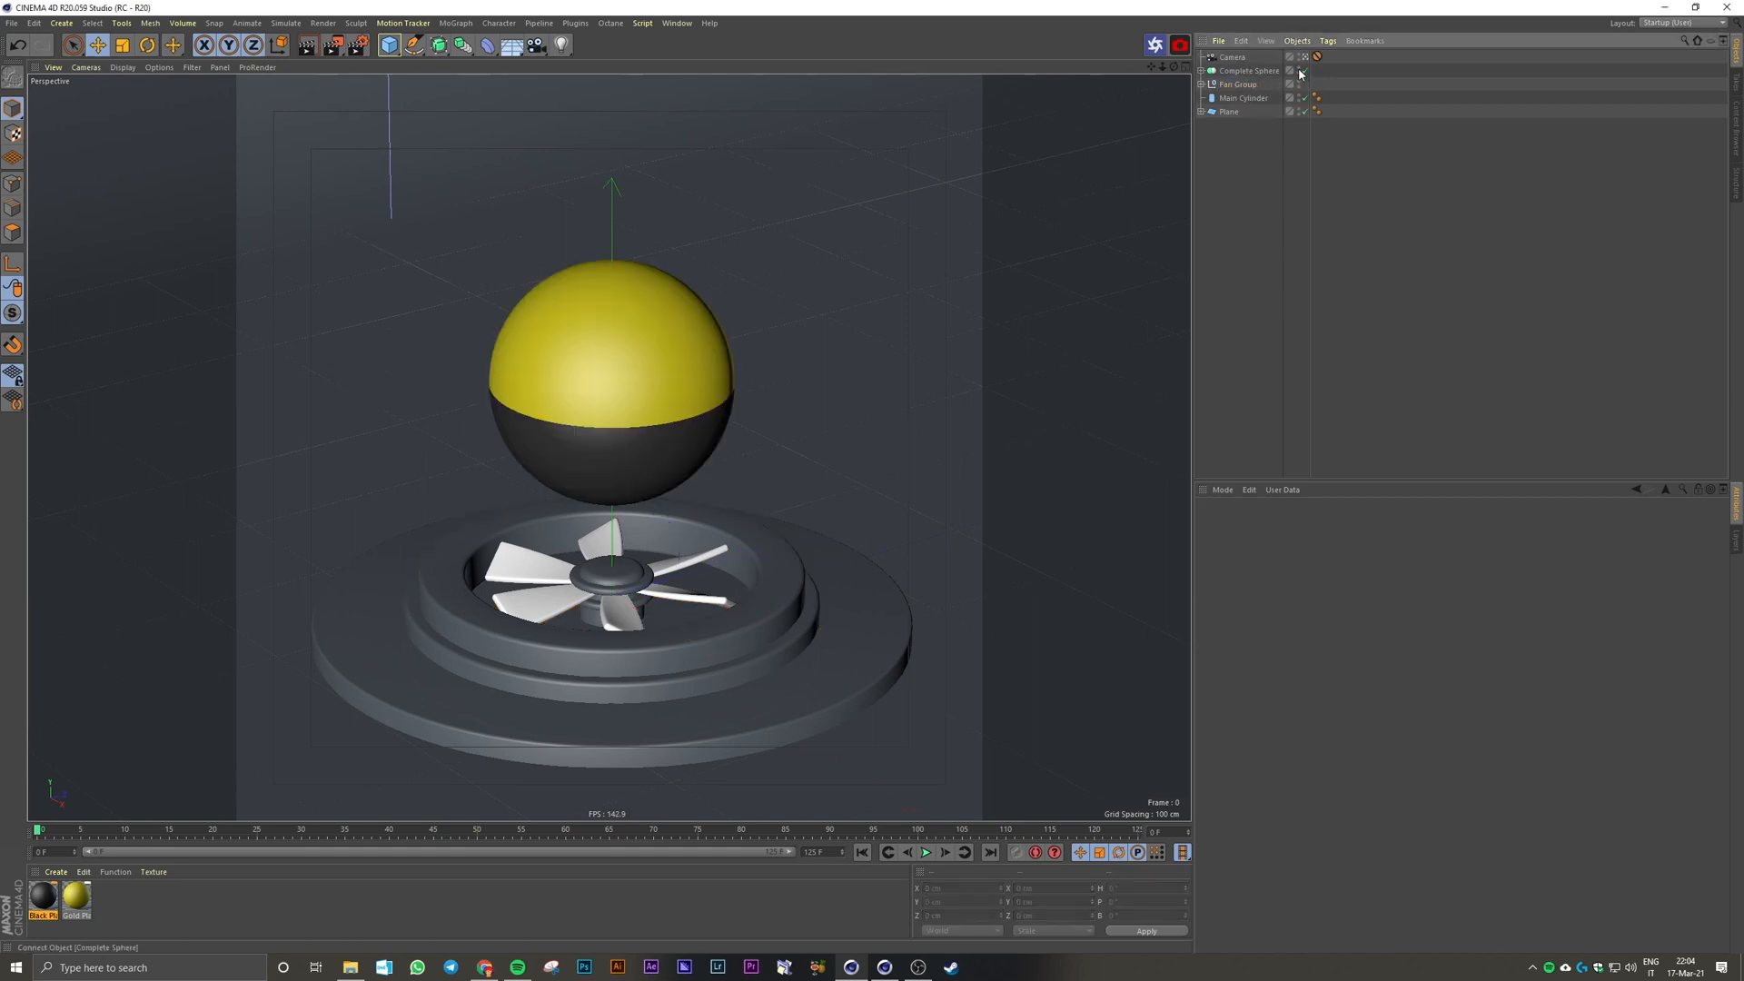
Step: Select the Fan inside Fan Group and test its rotation, undoing the trial turns
{"action": "left_click", "coordinate": [1201, 85]}
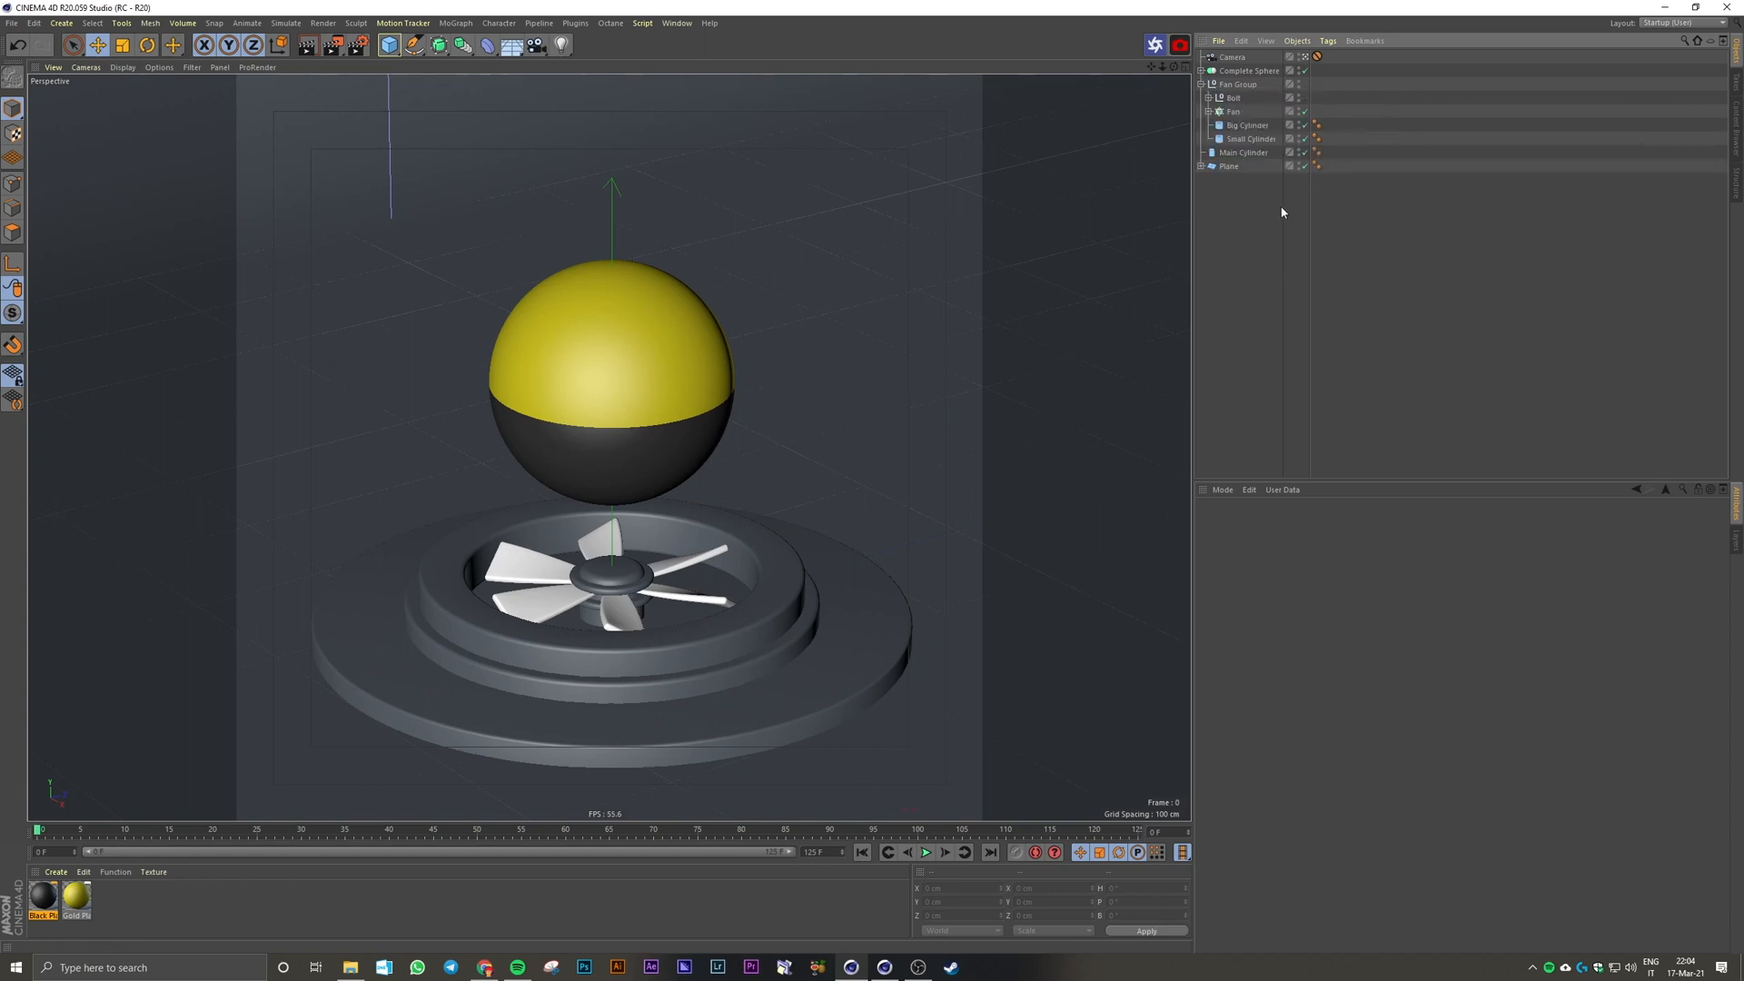
{"action": "left_click", "coordinate": [1234, 110]}
{"action": "key", "text": "r"}
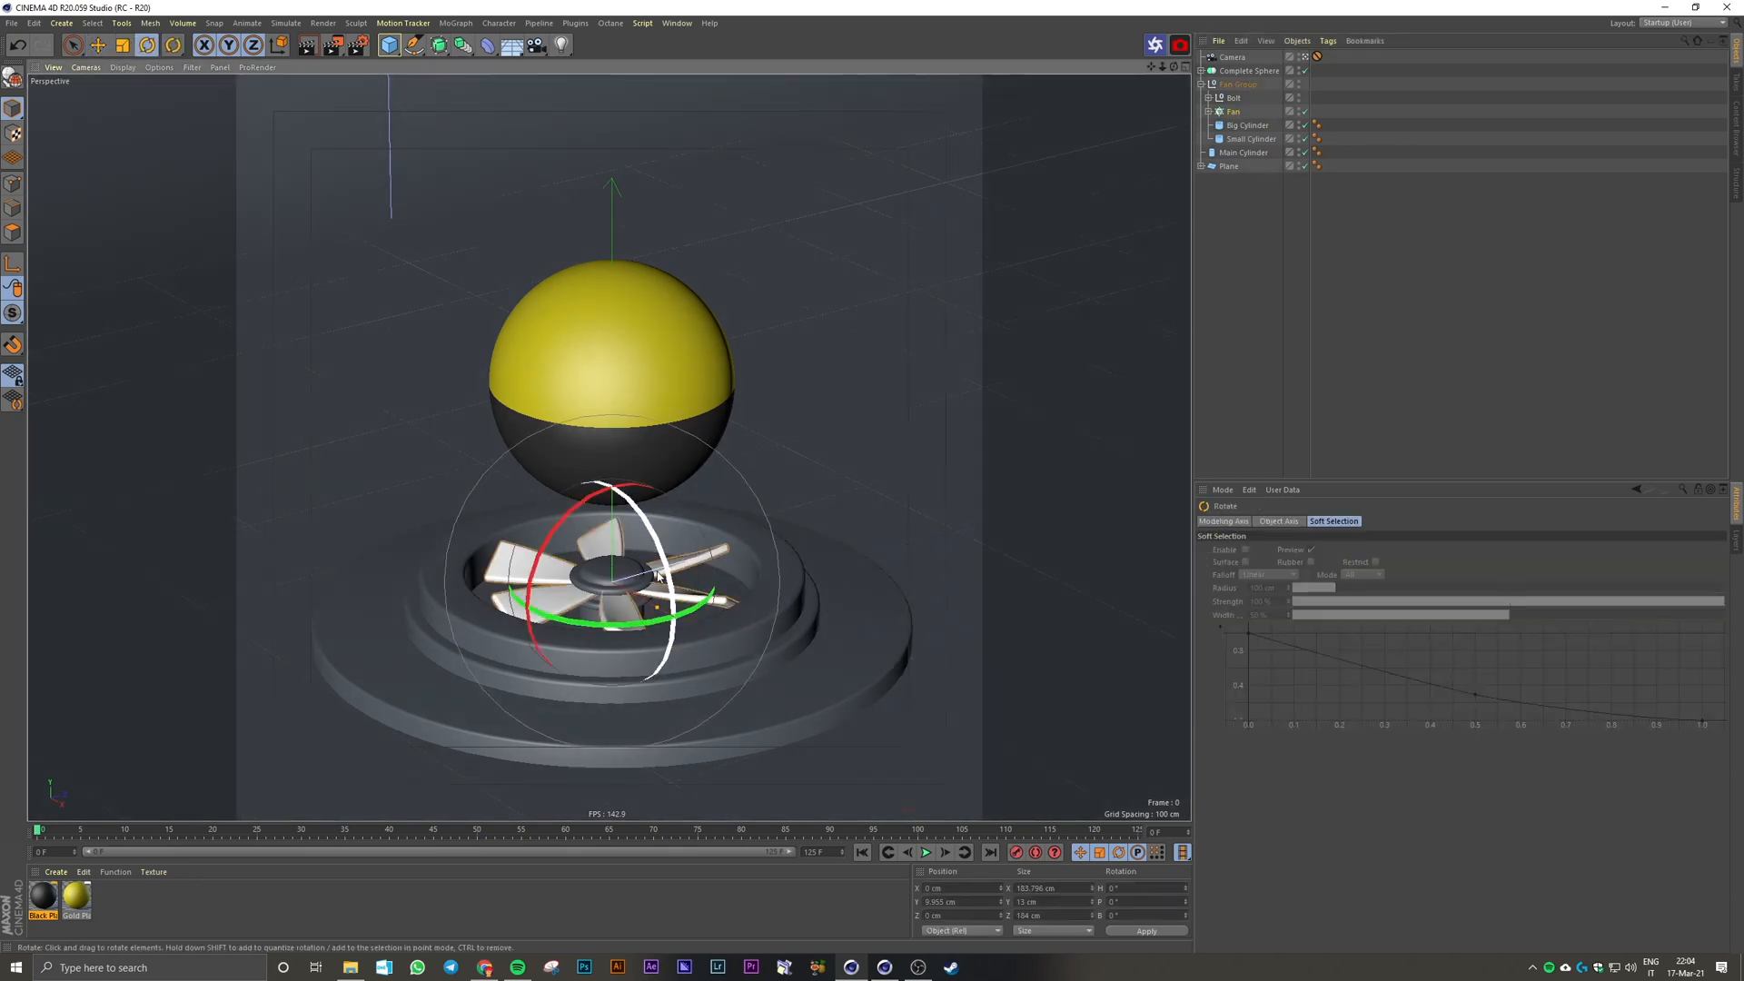
{"action": "left_click_drag", "start_coordinate": [650, 625], "coordinate": [634, 365]}
{"action": "key", "text": "ctrl+z"}
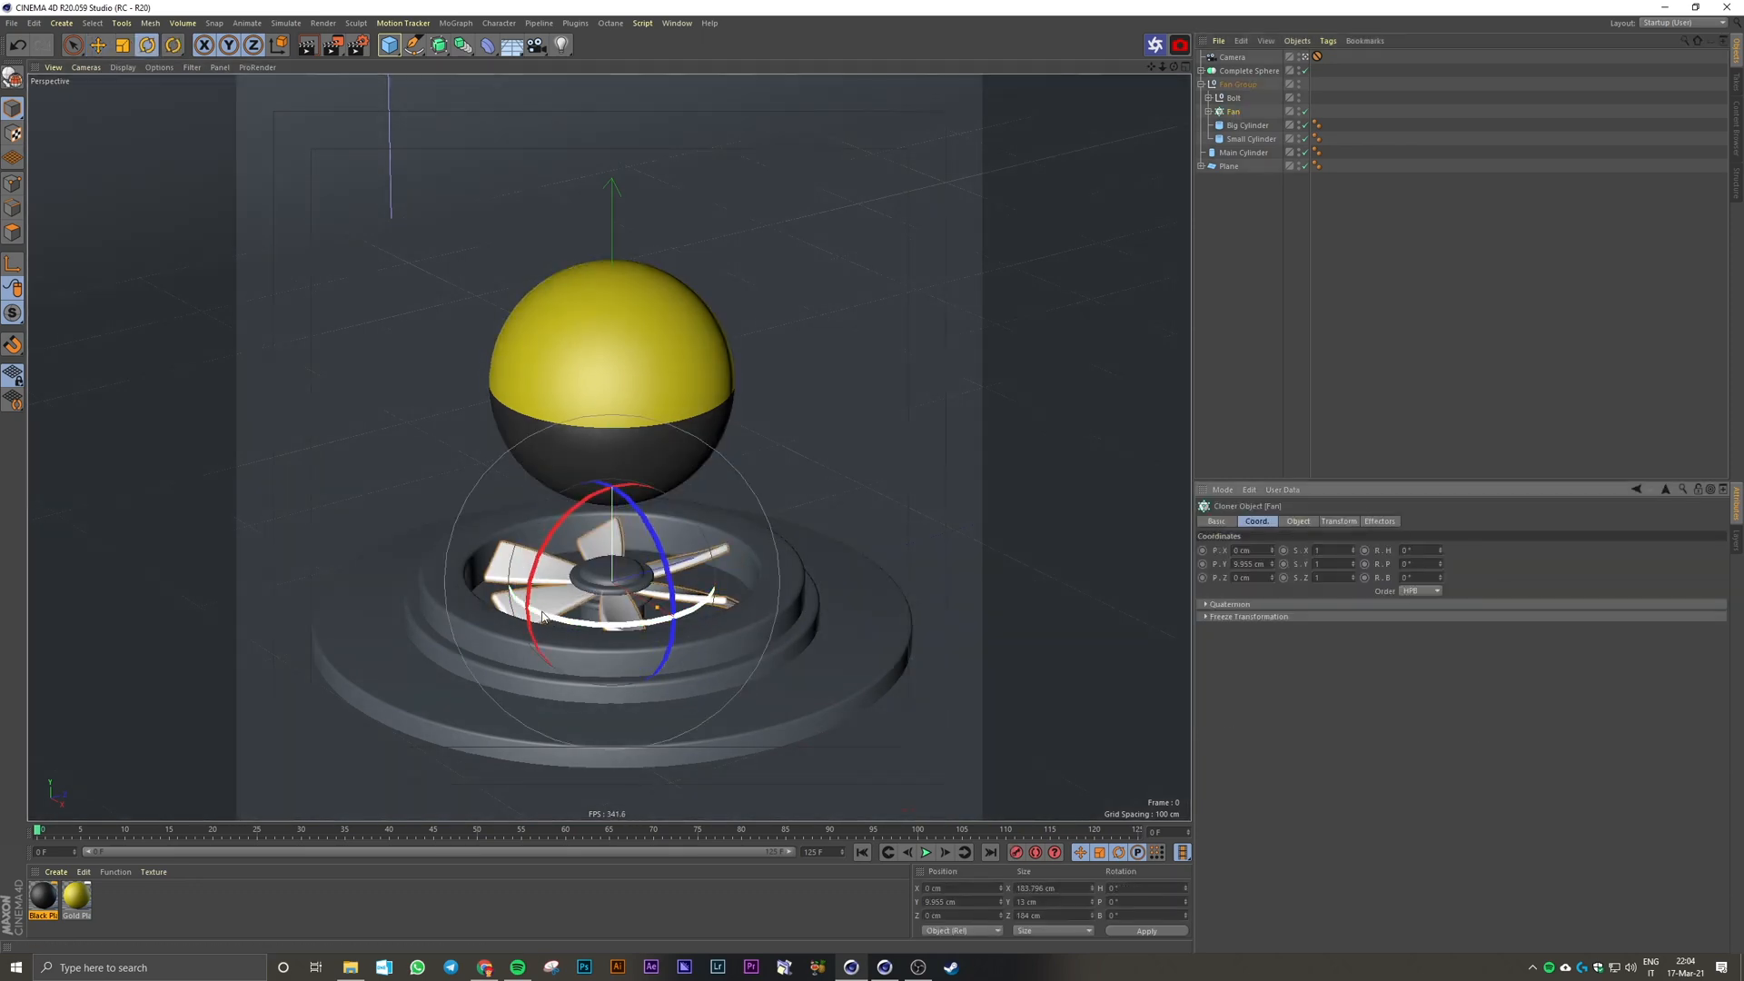
{"action": "left_click_drag", "start_coordinate": [548, 613], "coordinate": [590, 643]}
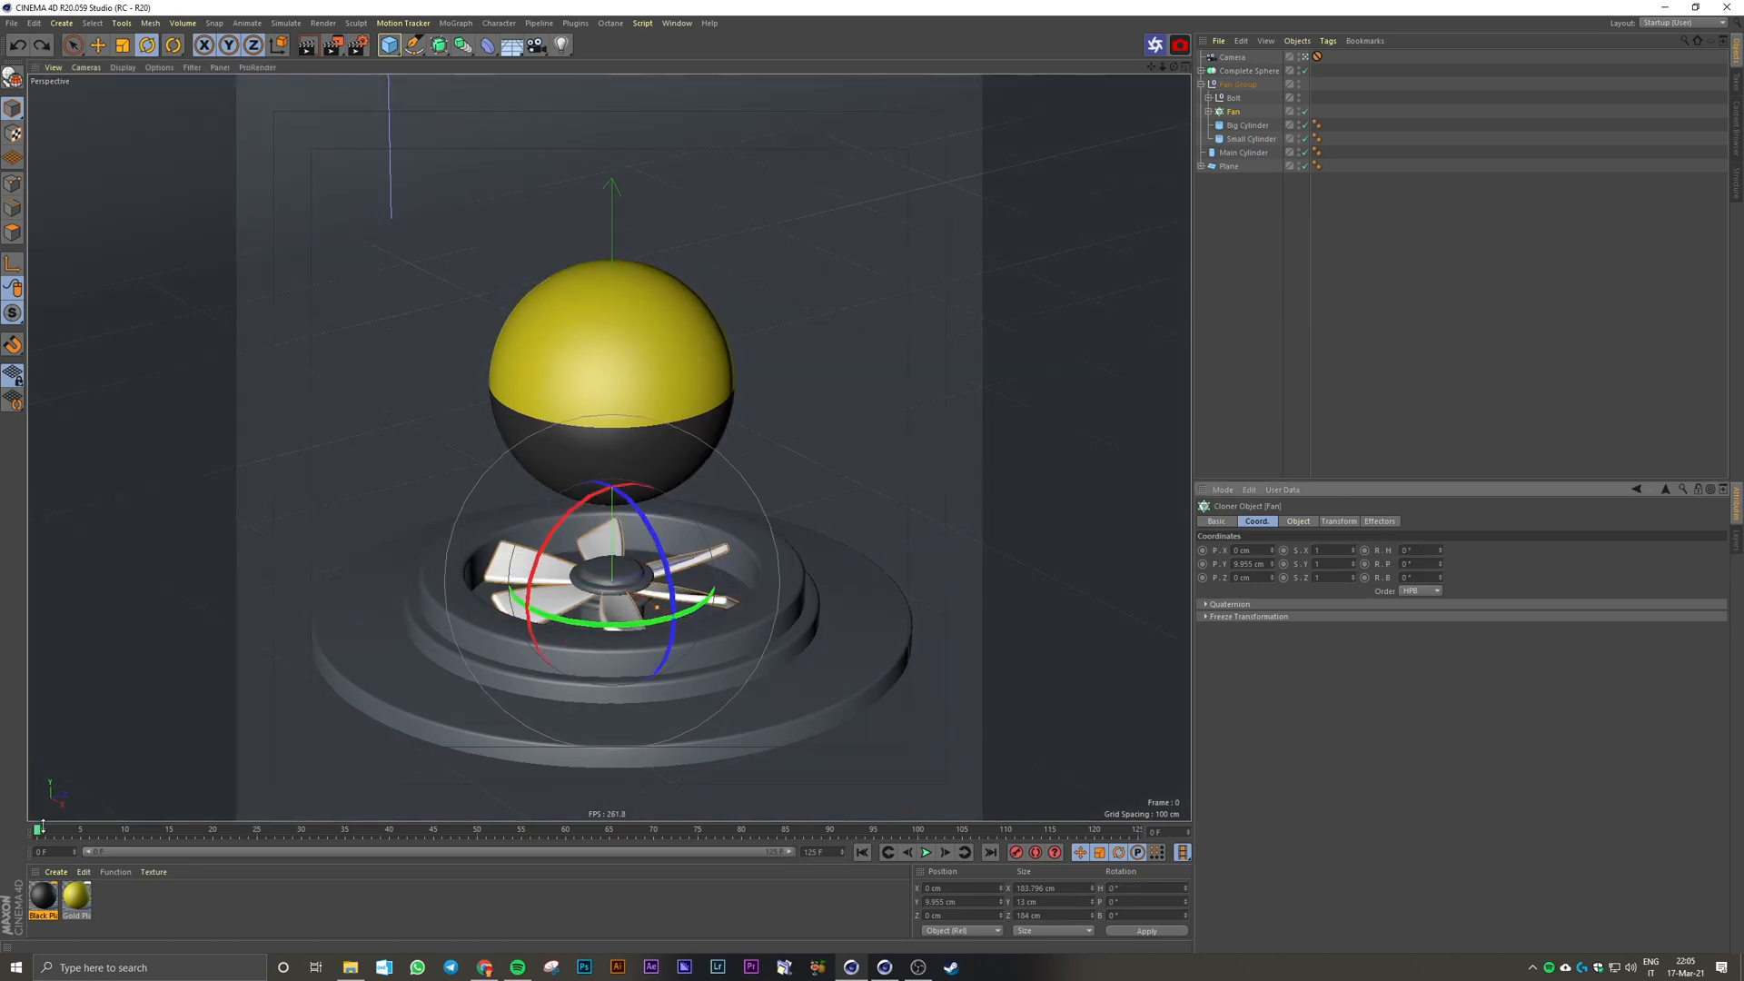
Step: Keyframe the Fan's heading rotation at 0° on frame 0 and 720° on frame 125
{"action": "left_click_drag", "start_coordinate": [42, 826], "coordinate": [46, 831]}
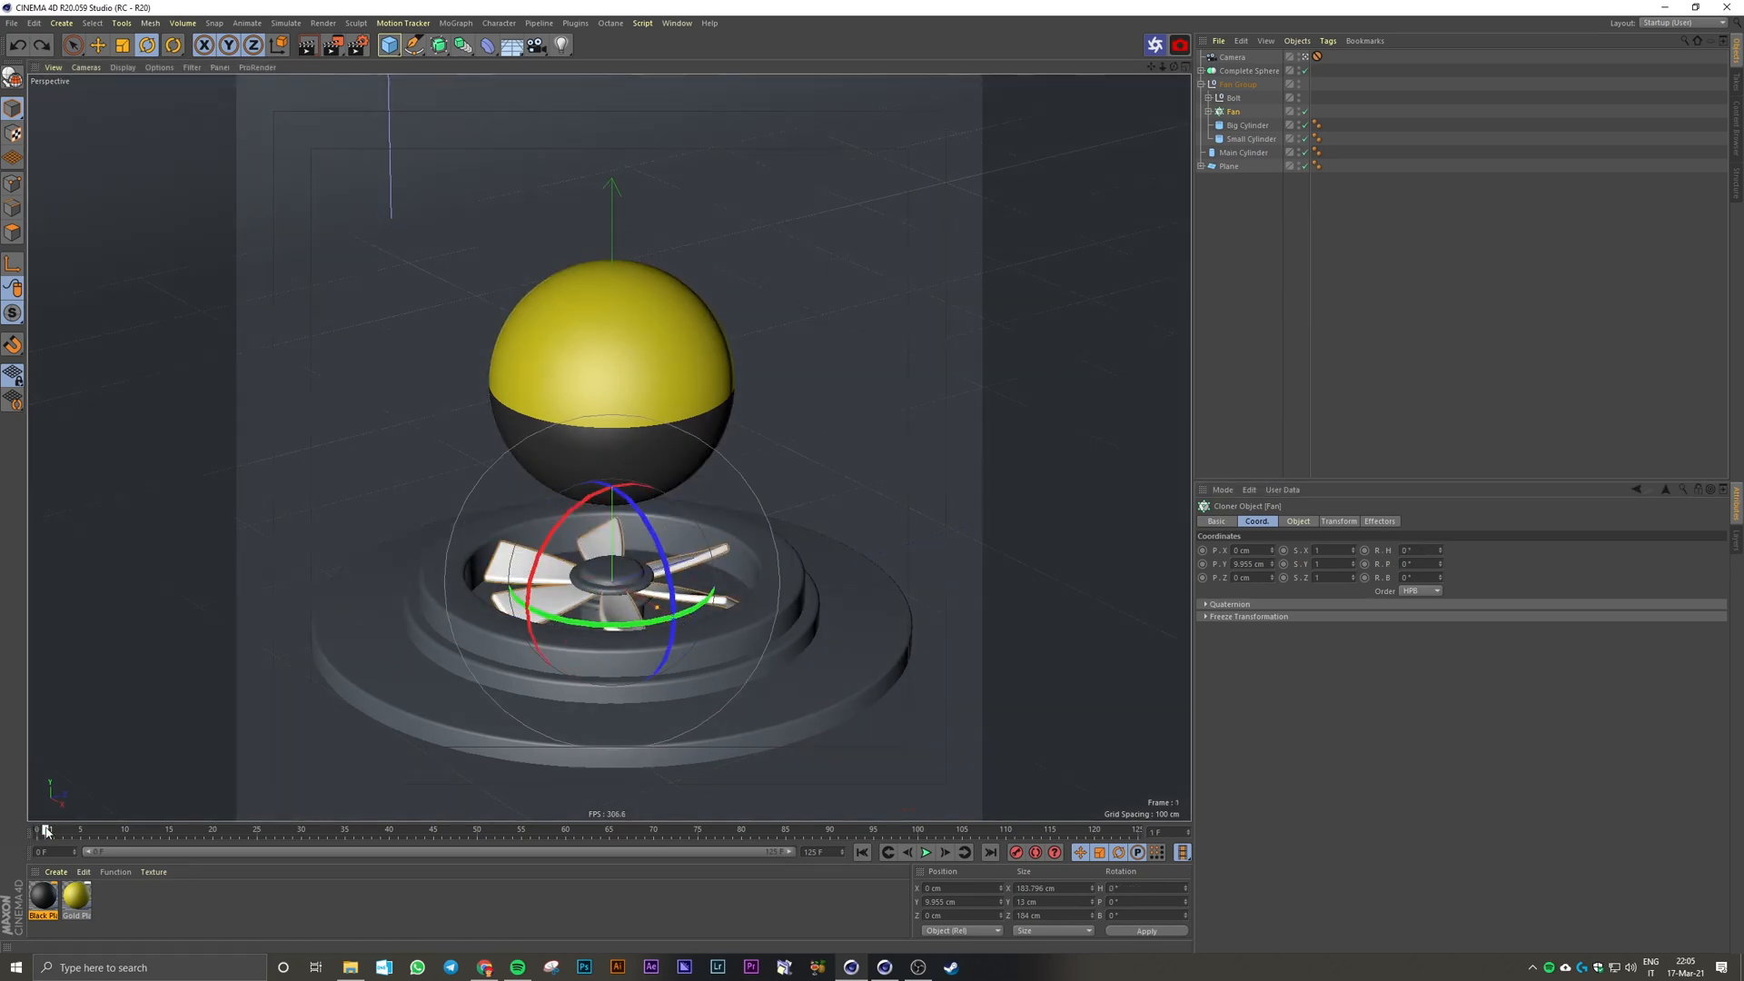
{"action": "left_click", "coordinate": [1366, 551]}
{"action": "left_click", "coordinate": [362, 830]}
{"action": "left_click", "coordinate": [1408, 551]}
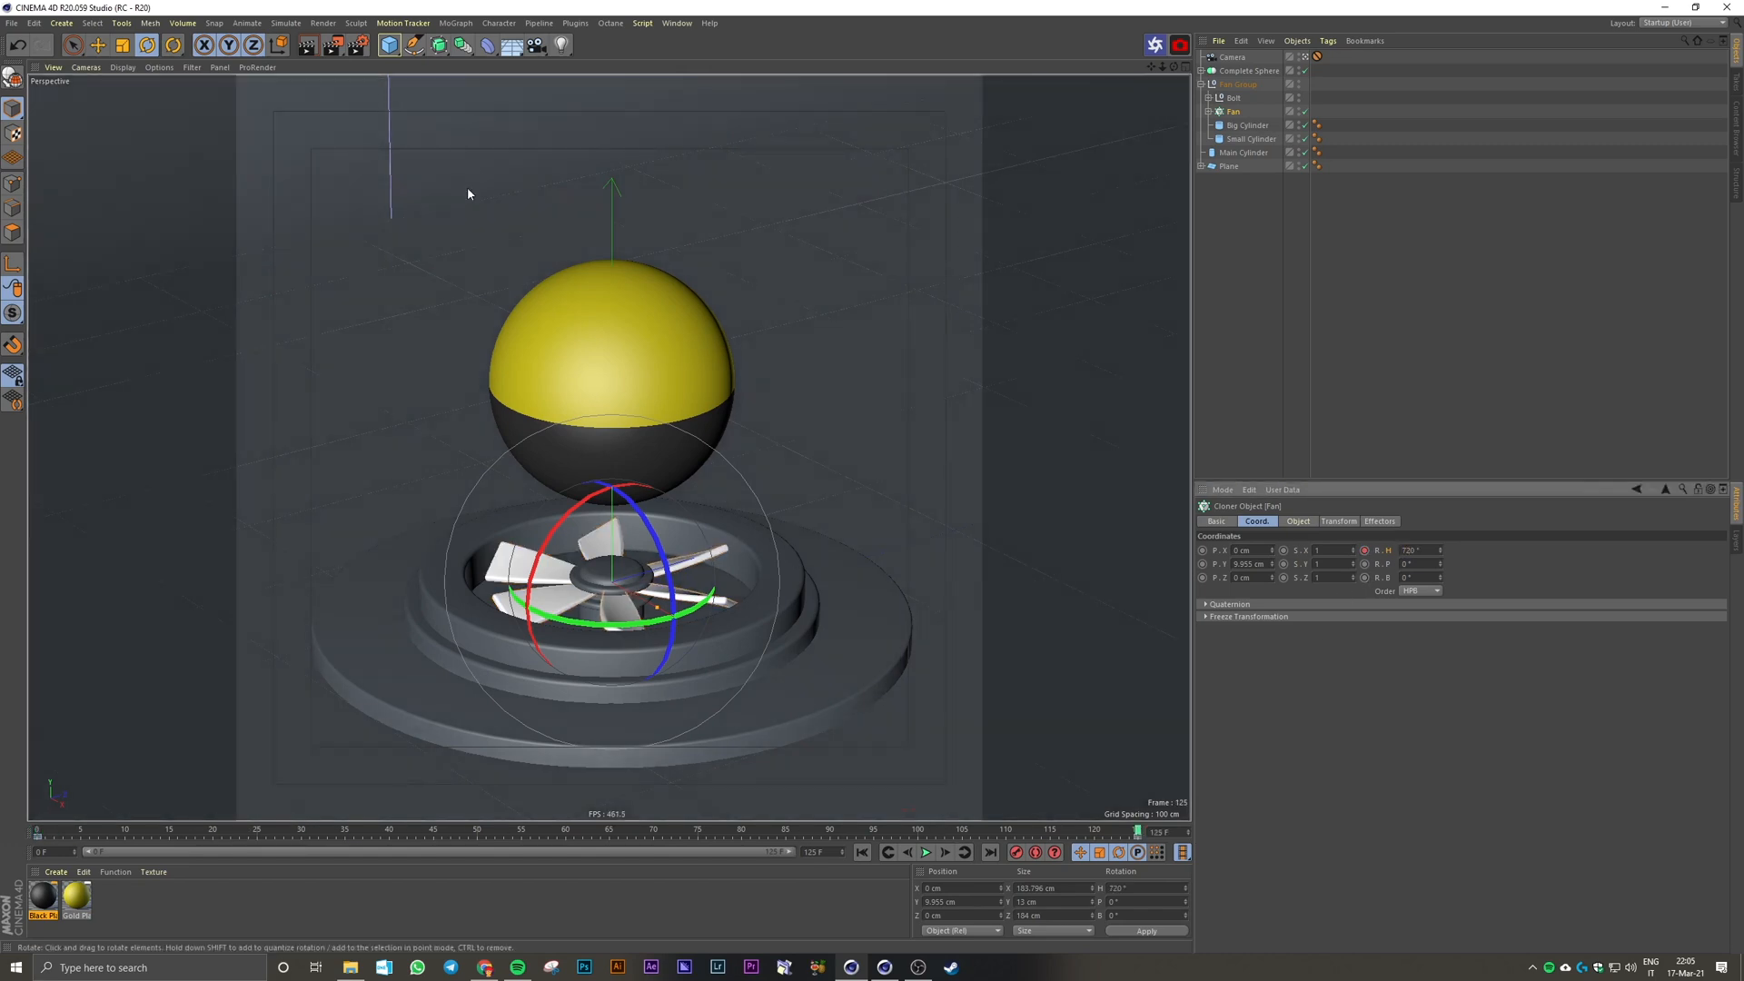
Step: Set both of the Fan's heading keys to Linear interpolation in the F-Curve timeline and play back the spin
{"action": "left_click", "coordinate": [677, 22]}
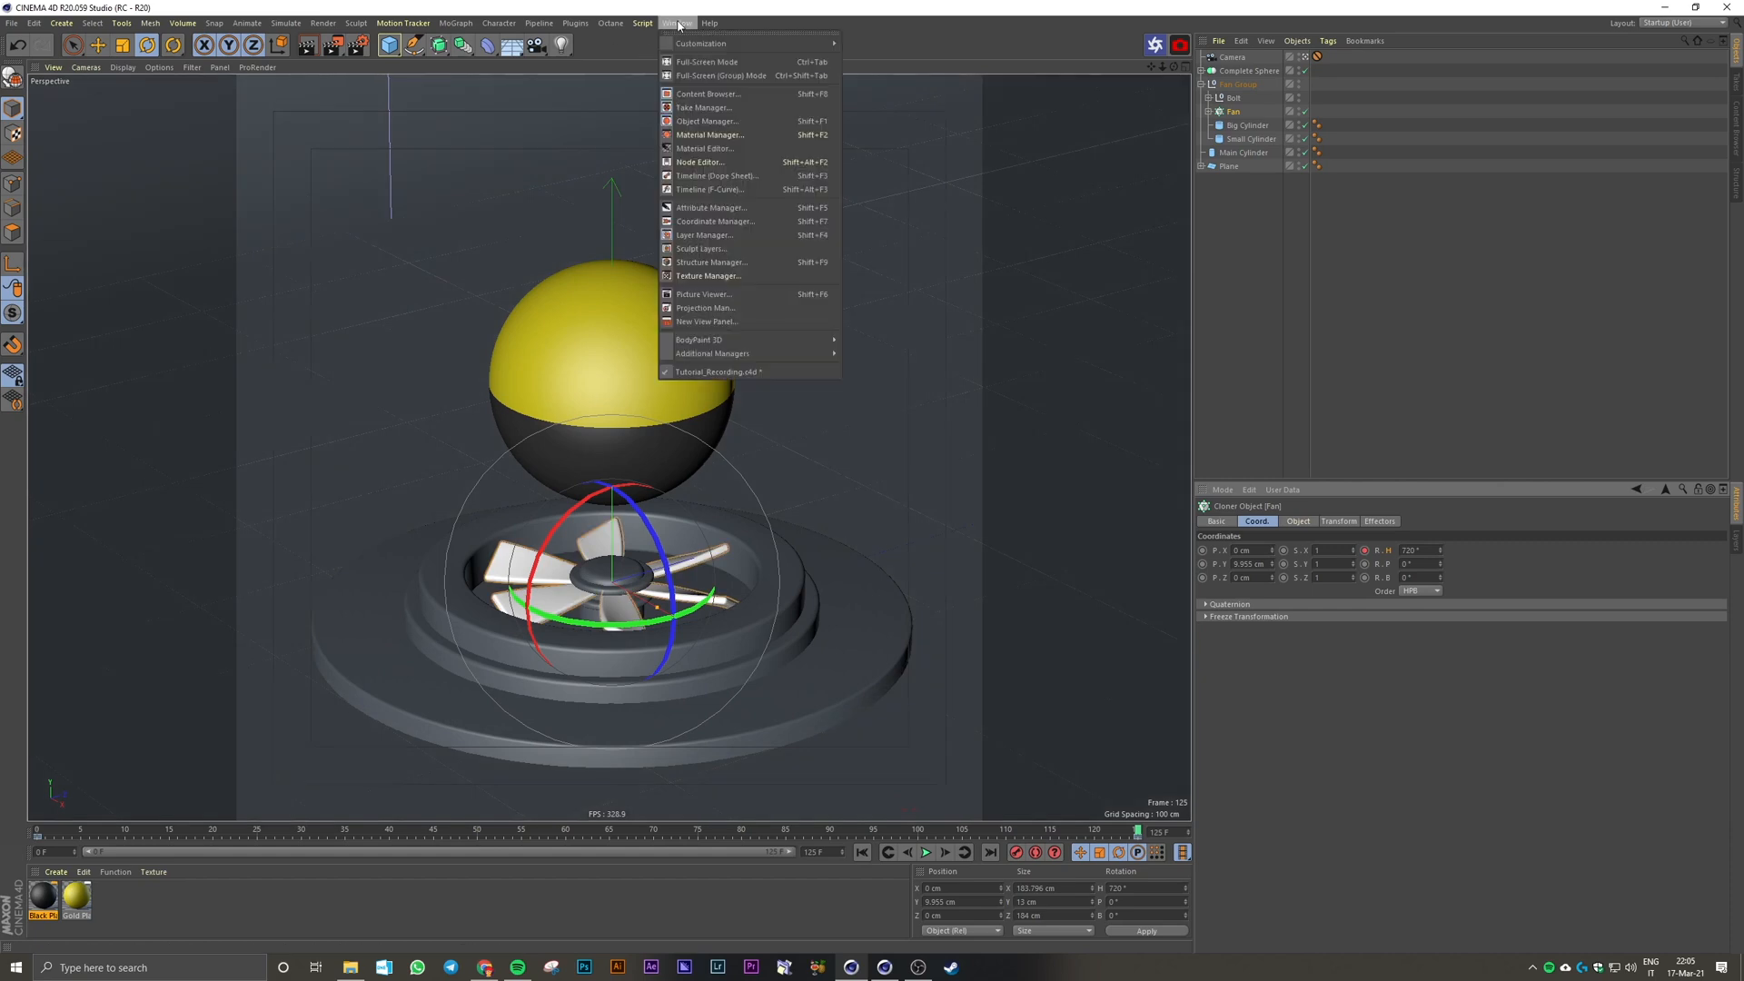
{"action": "left_click", "coordinate": [718, 189]}
{"action": "left_click_drag", "start_coordinate": [1051, 374], "coordinate": [1246, 623]}
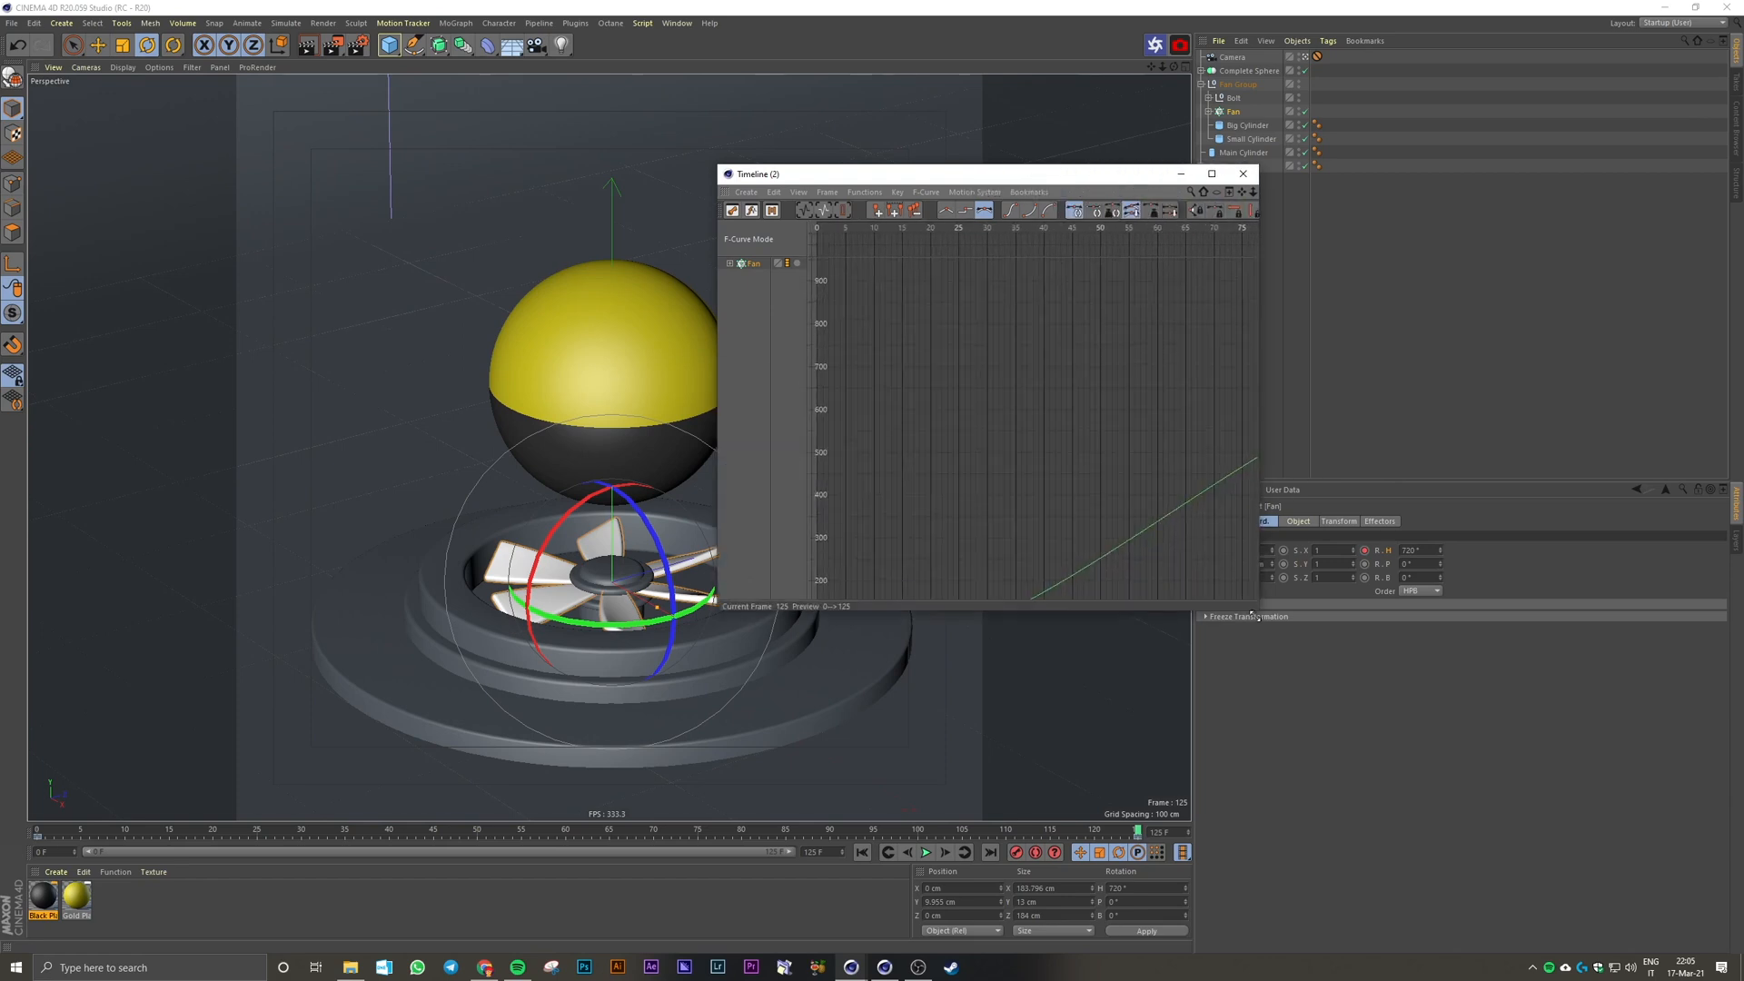
{"action": "scroll", "coordinate": [1124, 482], "scroll_direction": "up", "scroll_amount": 3}
{"action": "scroll", "coordinate": [1031, 439], "scroll_direction": "down", "scroll_amount": 5}
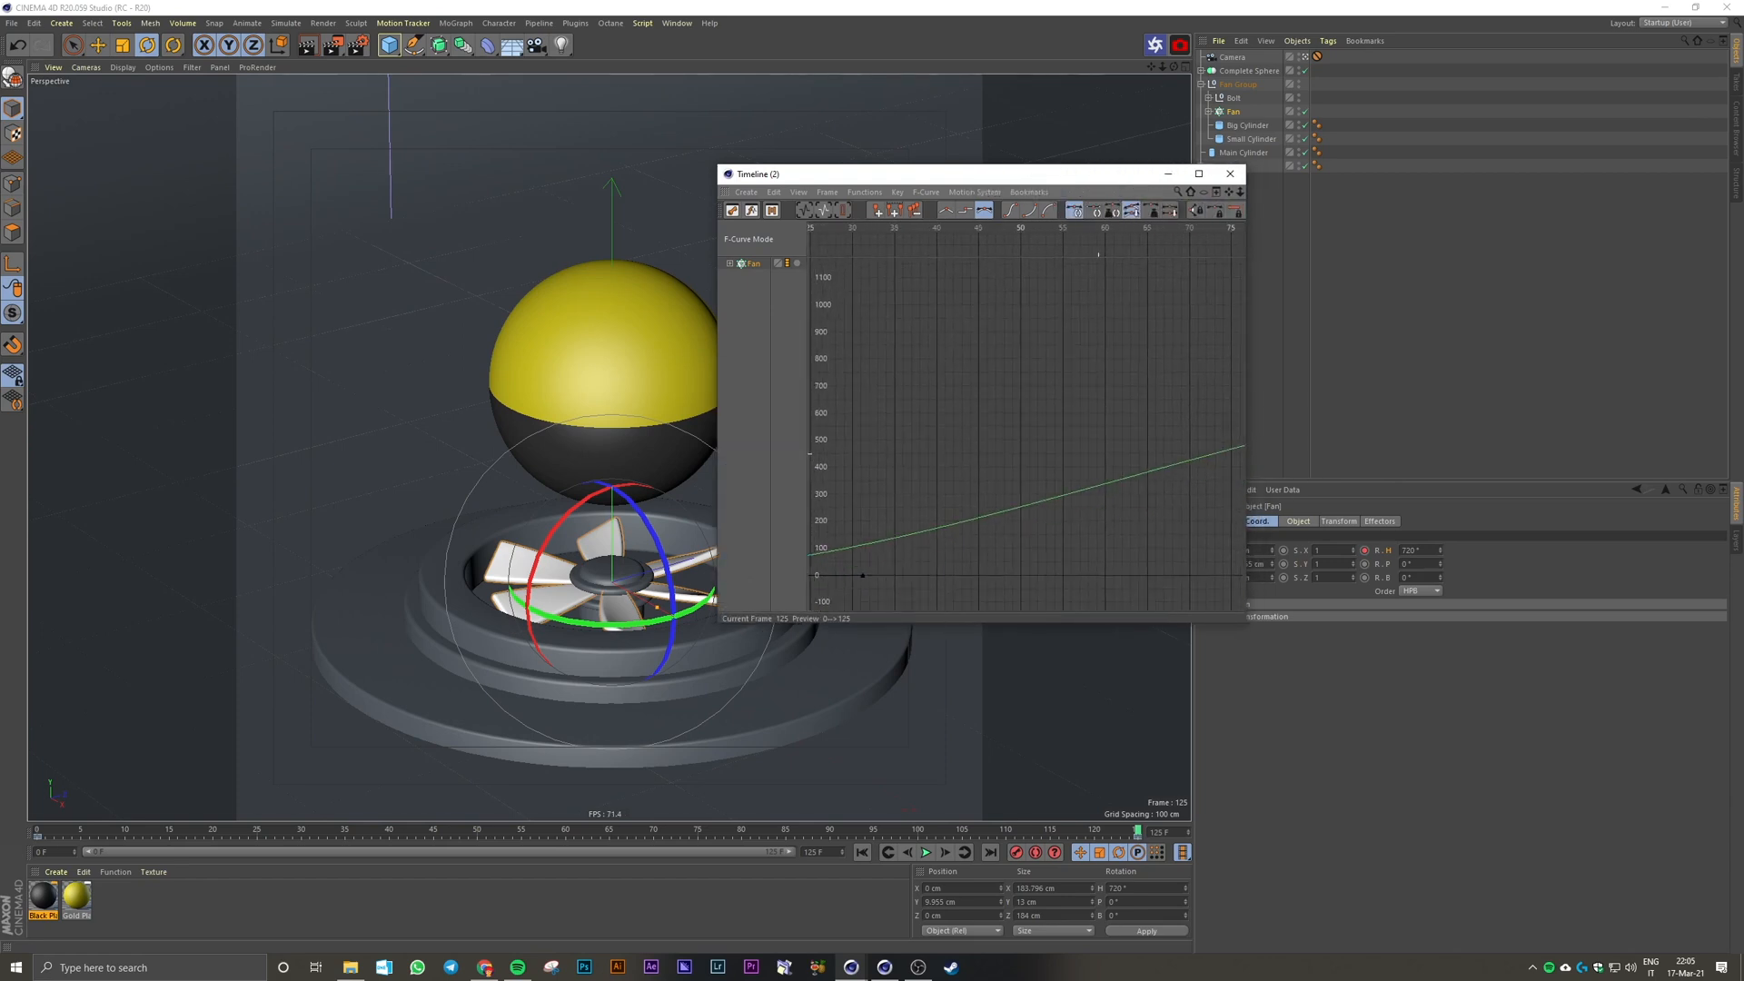
{"action": "right_click_drag", "start_coordinate": [1095, 452], "coordinate": [1083, 425], "text": "alt"}
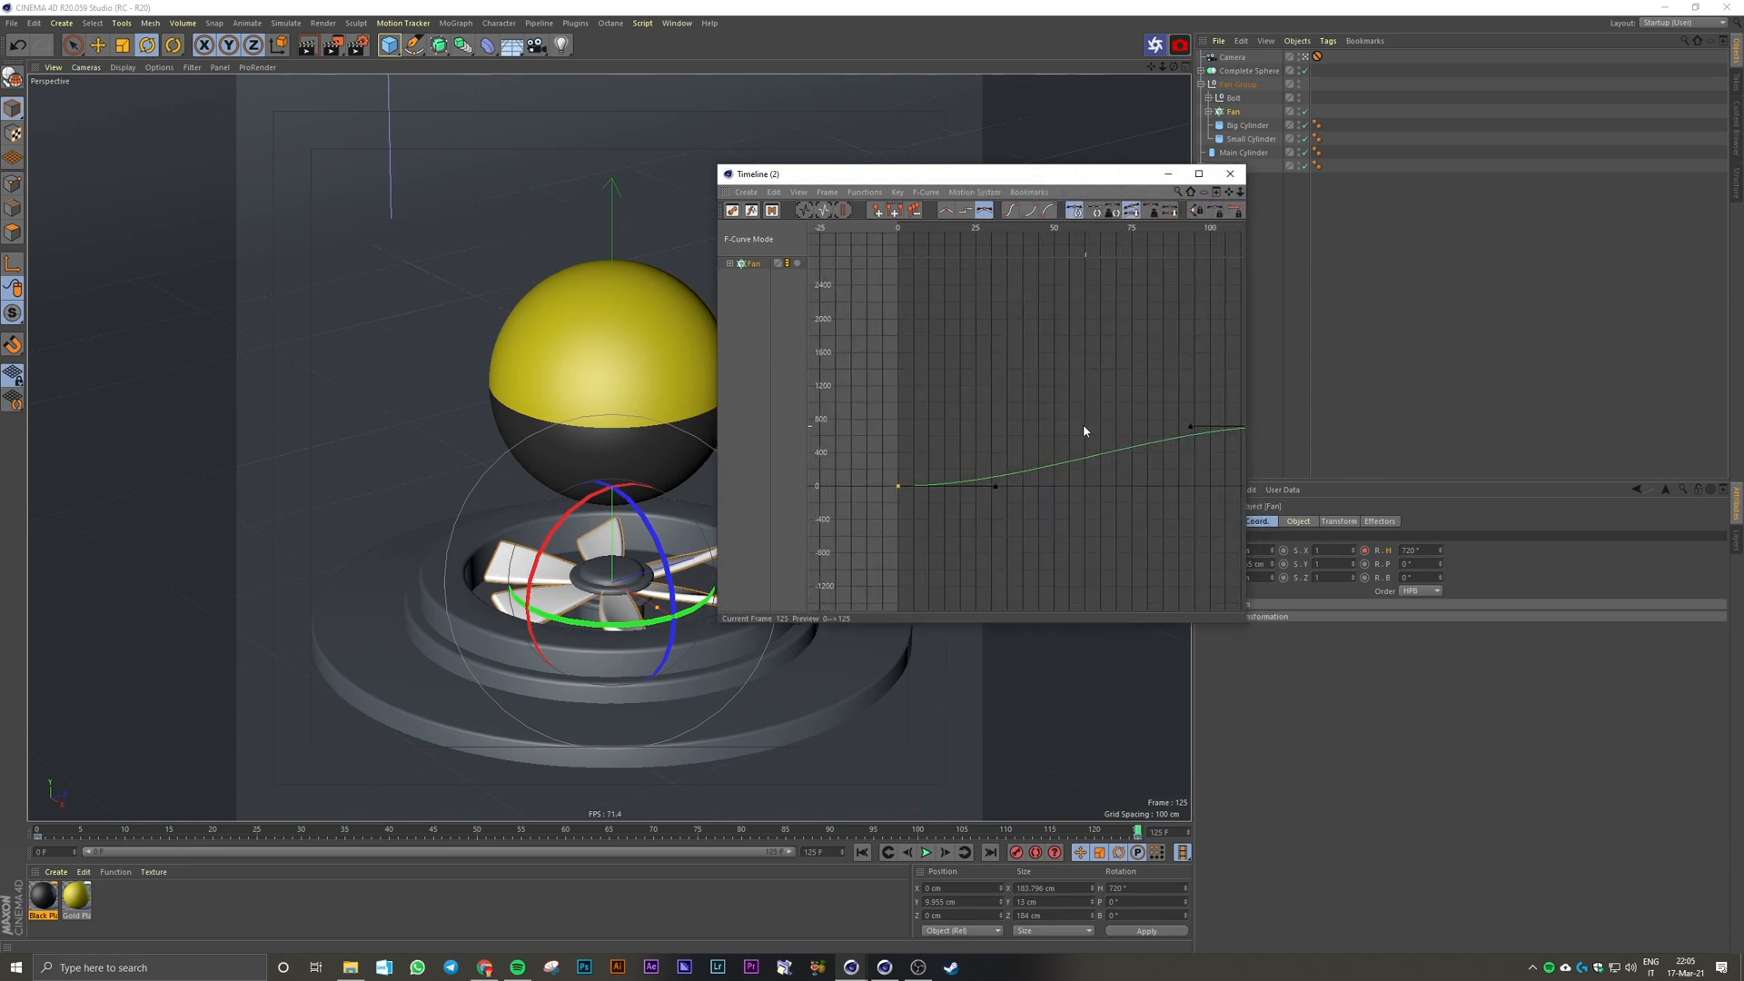
{"action": "middle_click_drag", "start_coordinate": [1083, 425], "coordinate": [1012, 457], "text": "alt"}
{"action": "right_click_drag", "start_coordinate": [1086, 425], "coordinate": [1054, 445], "text": "alt"}
{"action": "left_click_drag", "start_coordinate": [1215, 432], "coordinate": [853, 541]}
{"action": "left_click", "coordinate": [954, 215]}
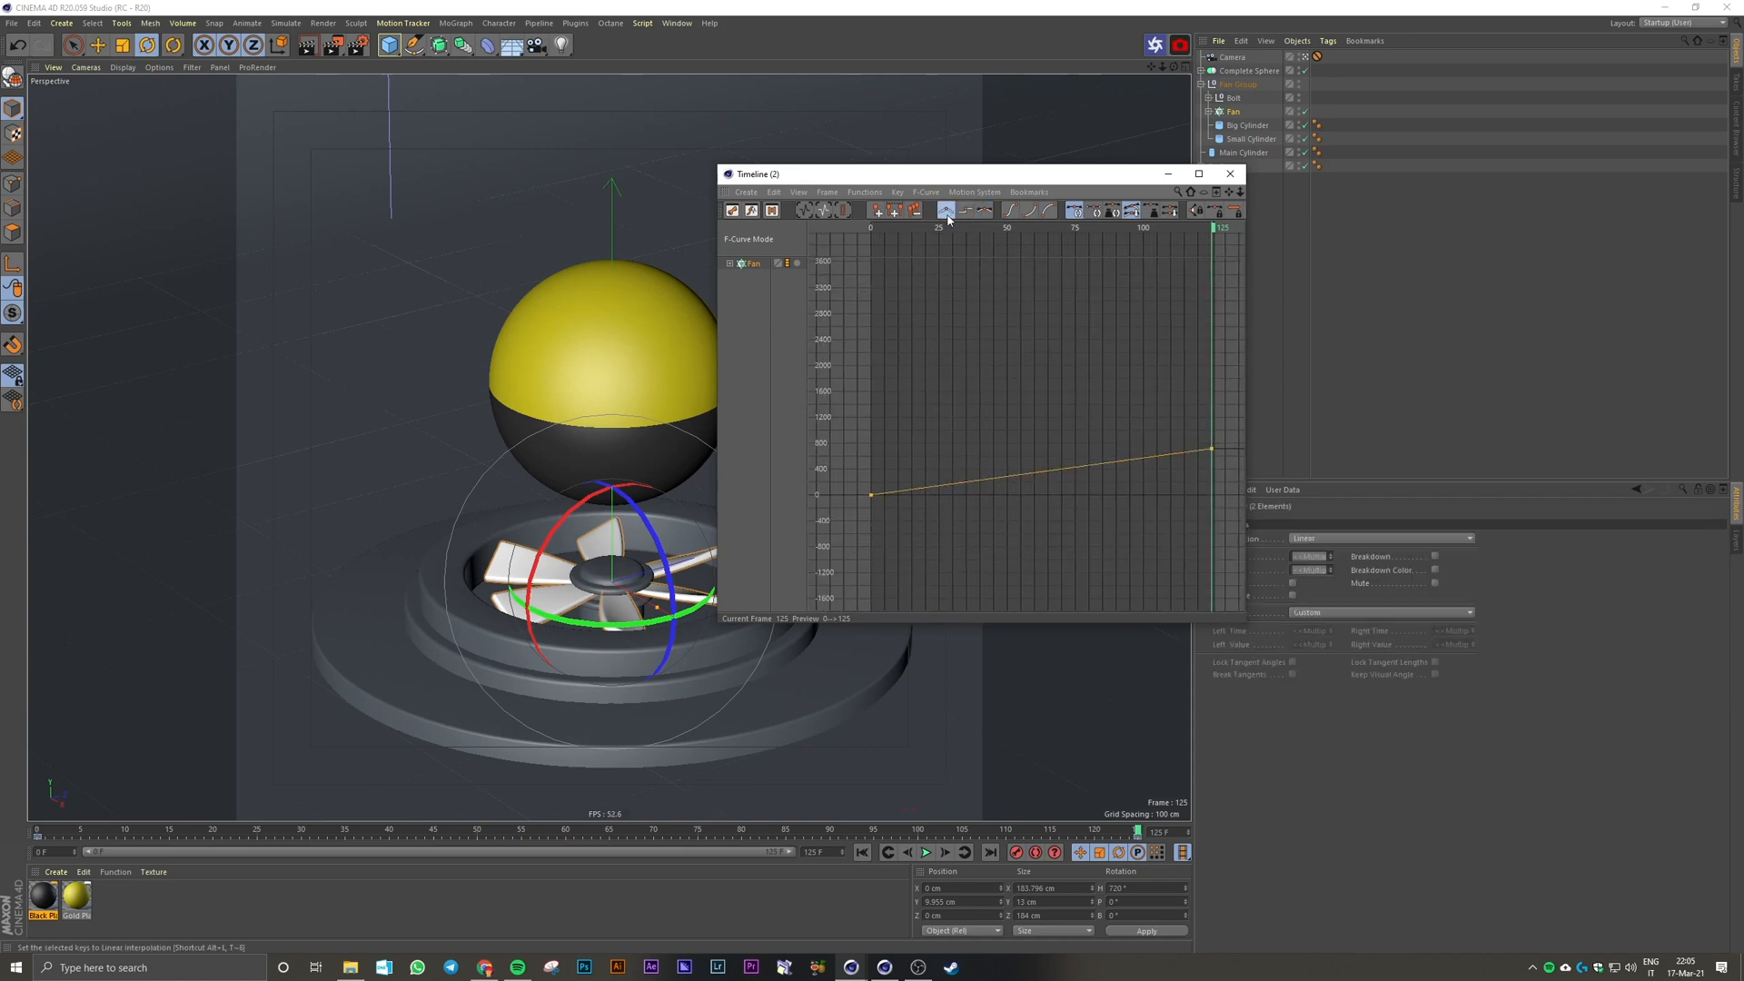
{"action": "left_click", "coordinate": [1229, 174]}
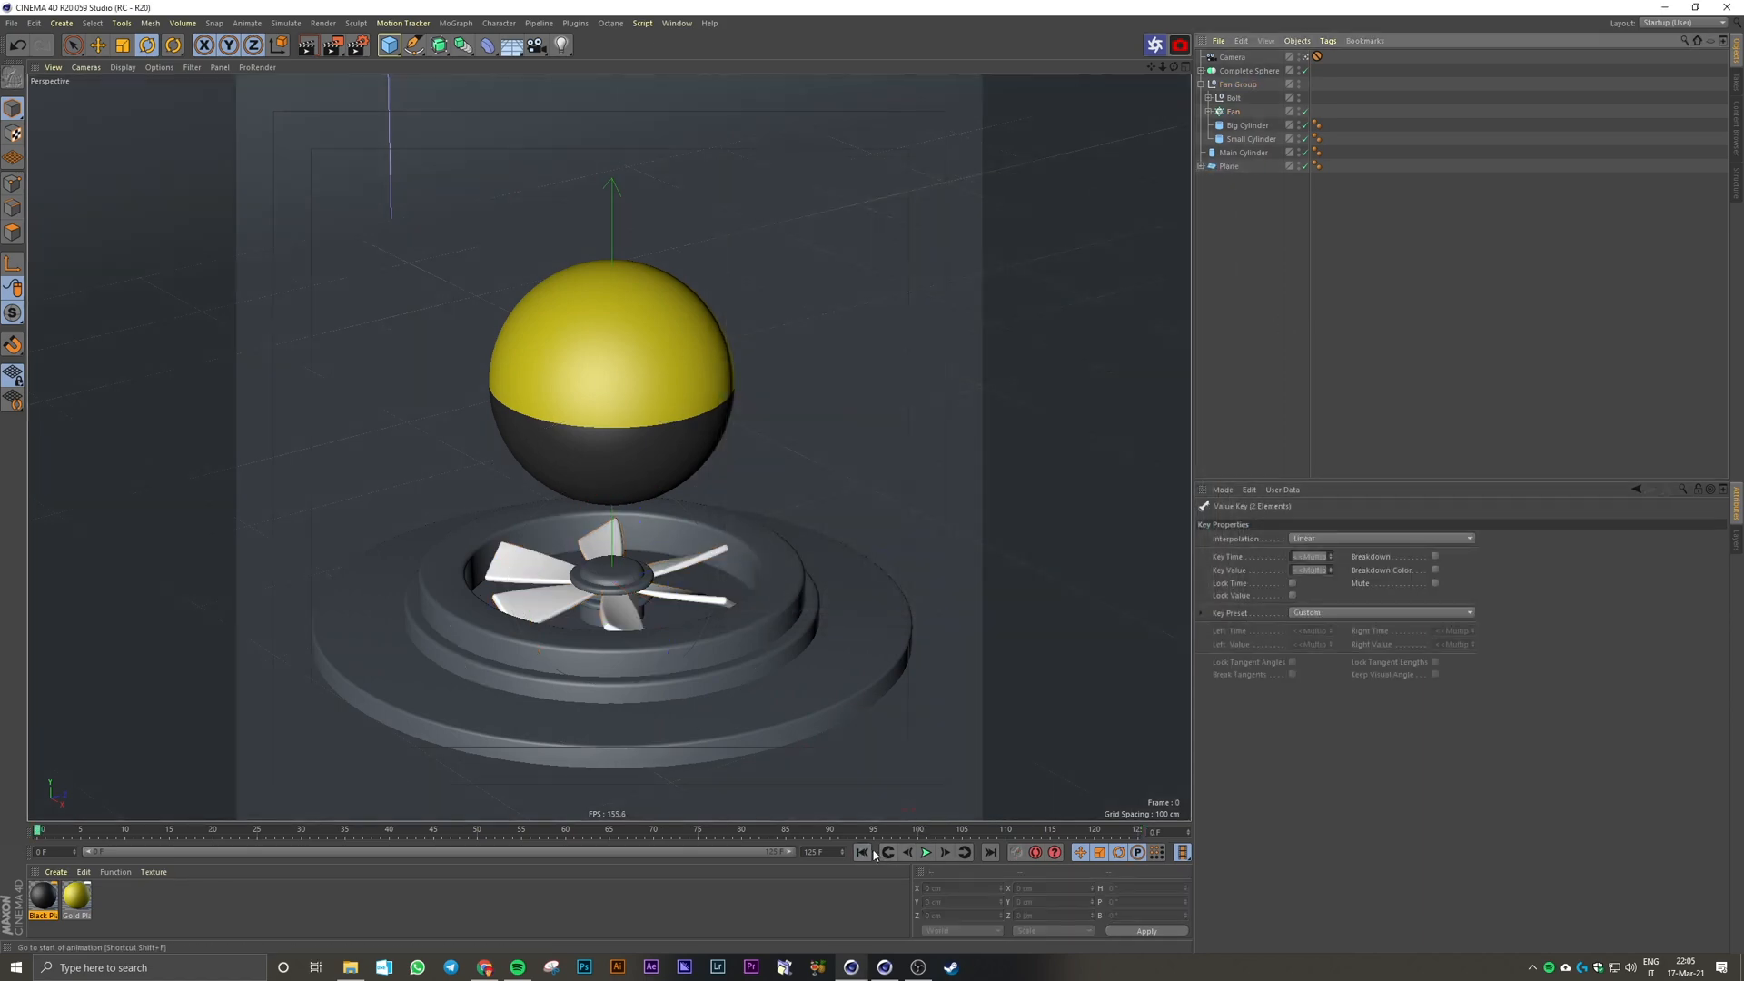
{"action": "left_click", "coordinate": [926, 852]}
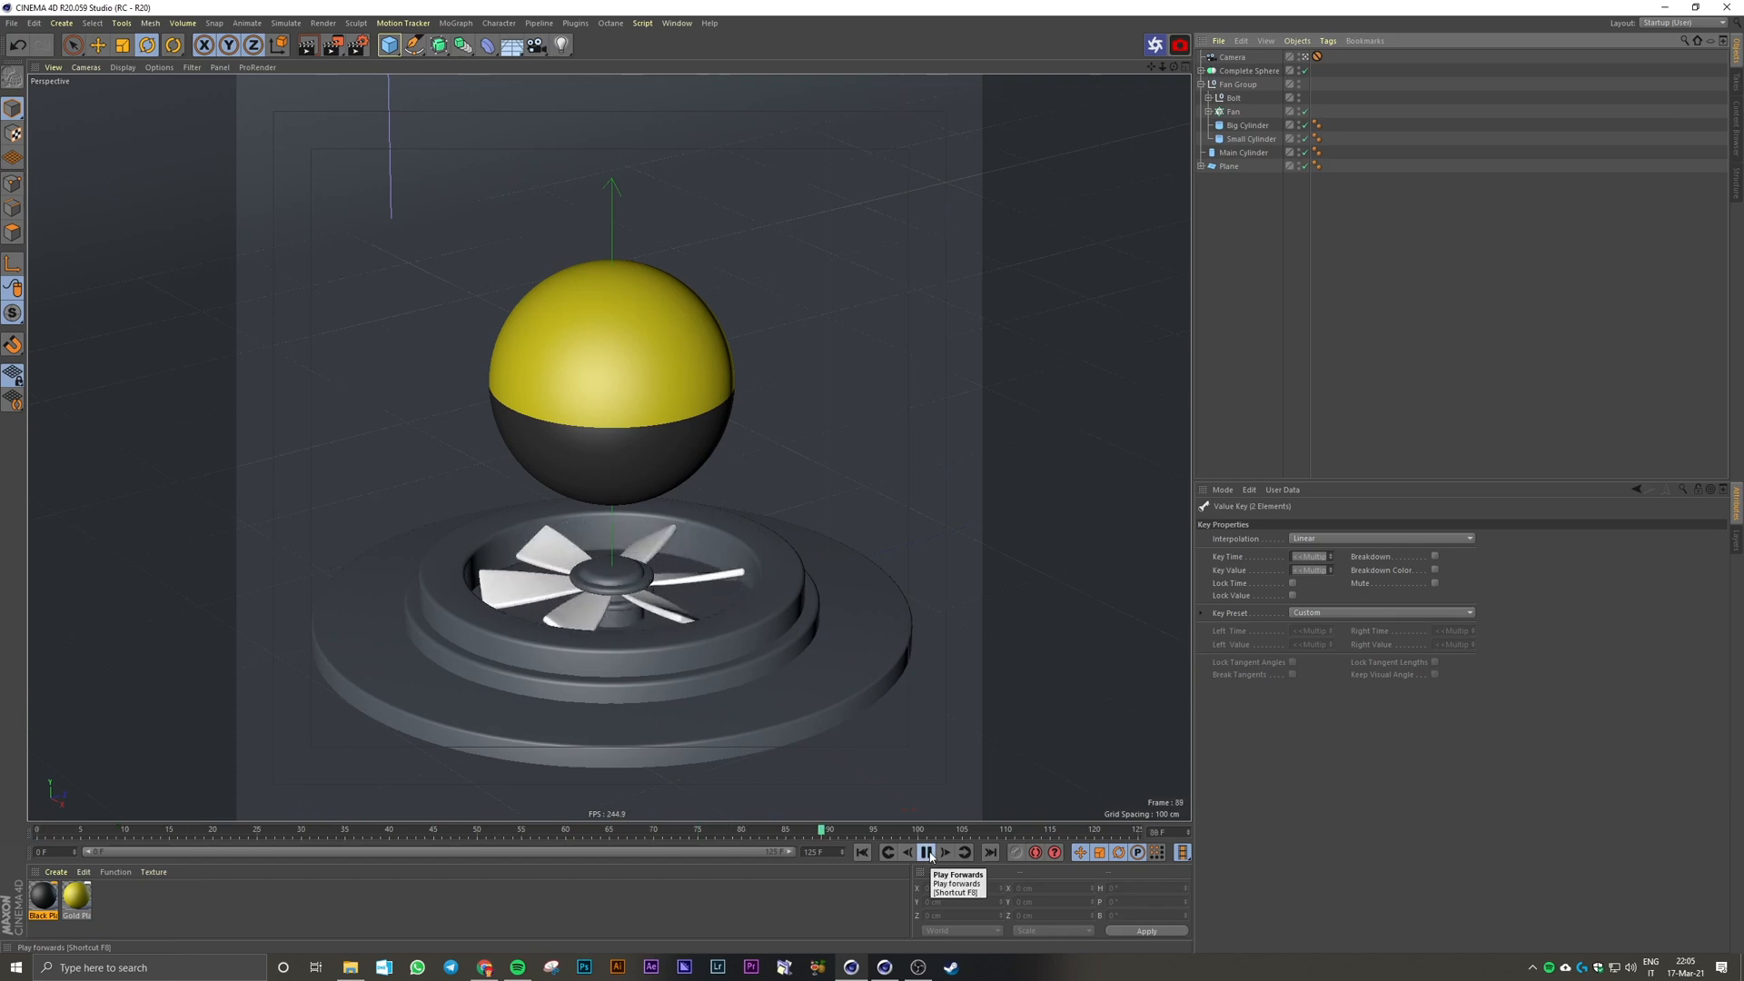
{"action": "left_click", "coordinate": [927, 852]}
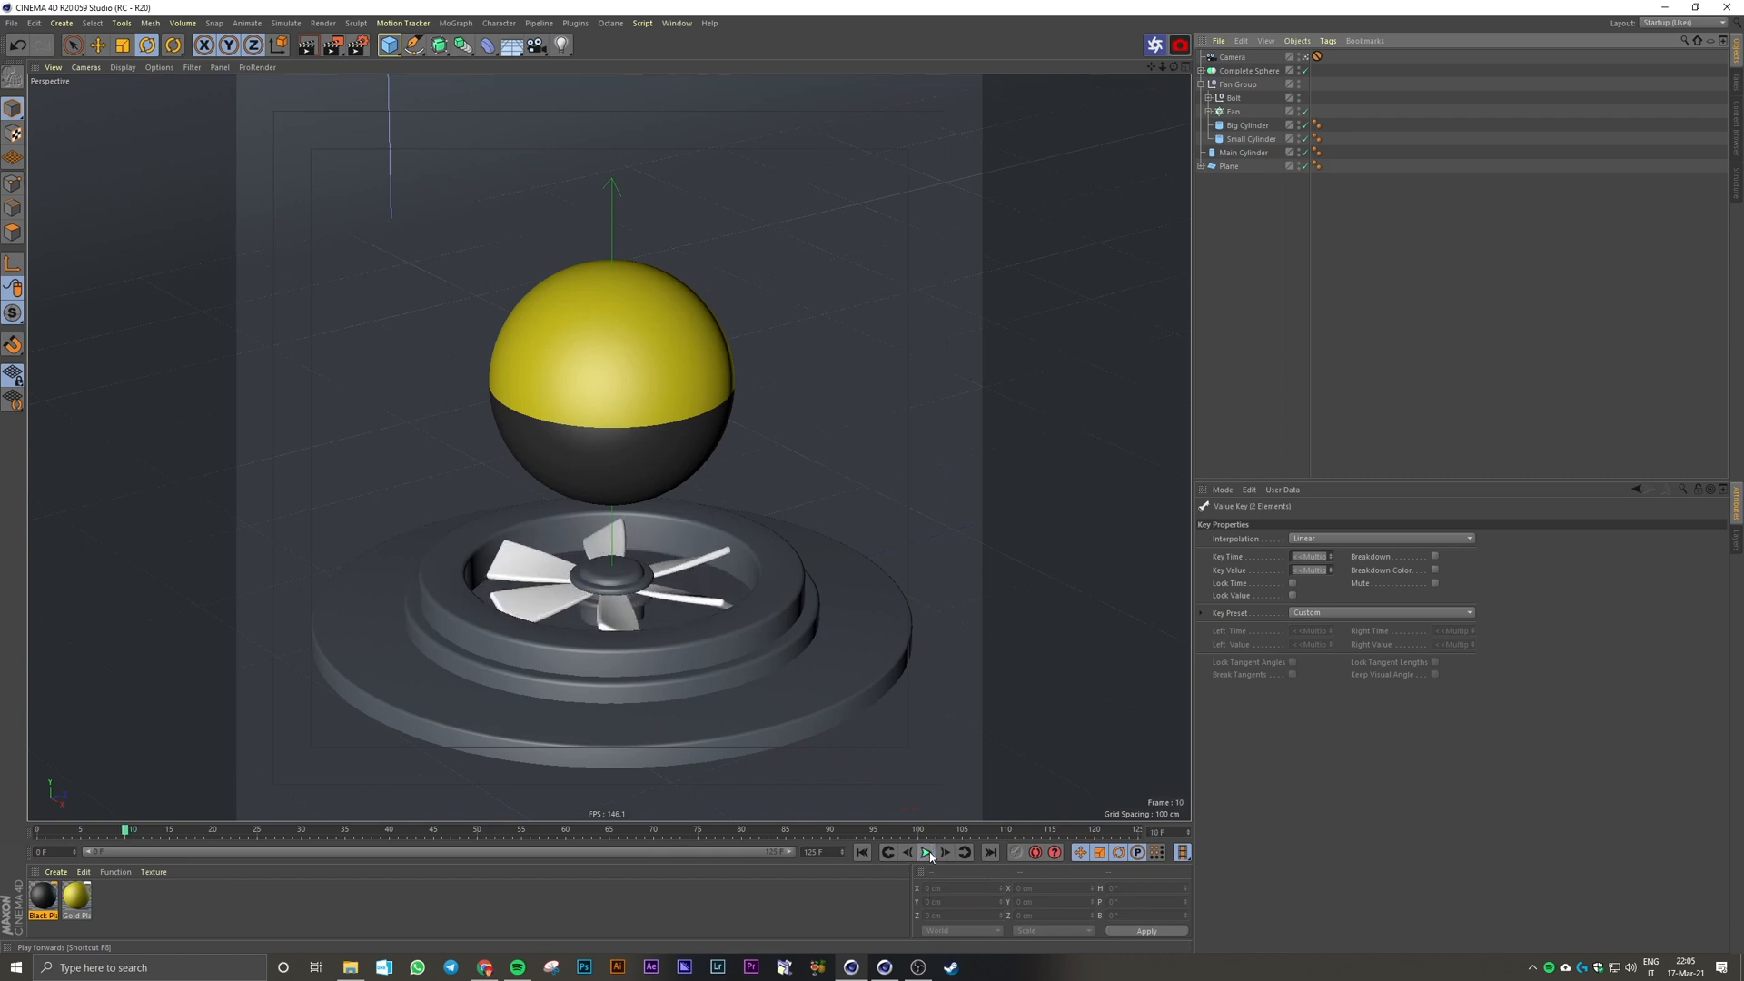
Step: Update the Fan's heading key at frame 125 to 2520° and play back the faster spin
{"action": "left_click", "coordinate": [1249, 71]}
{"action": "left_click", "coordinate": [1232, 110]}
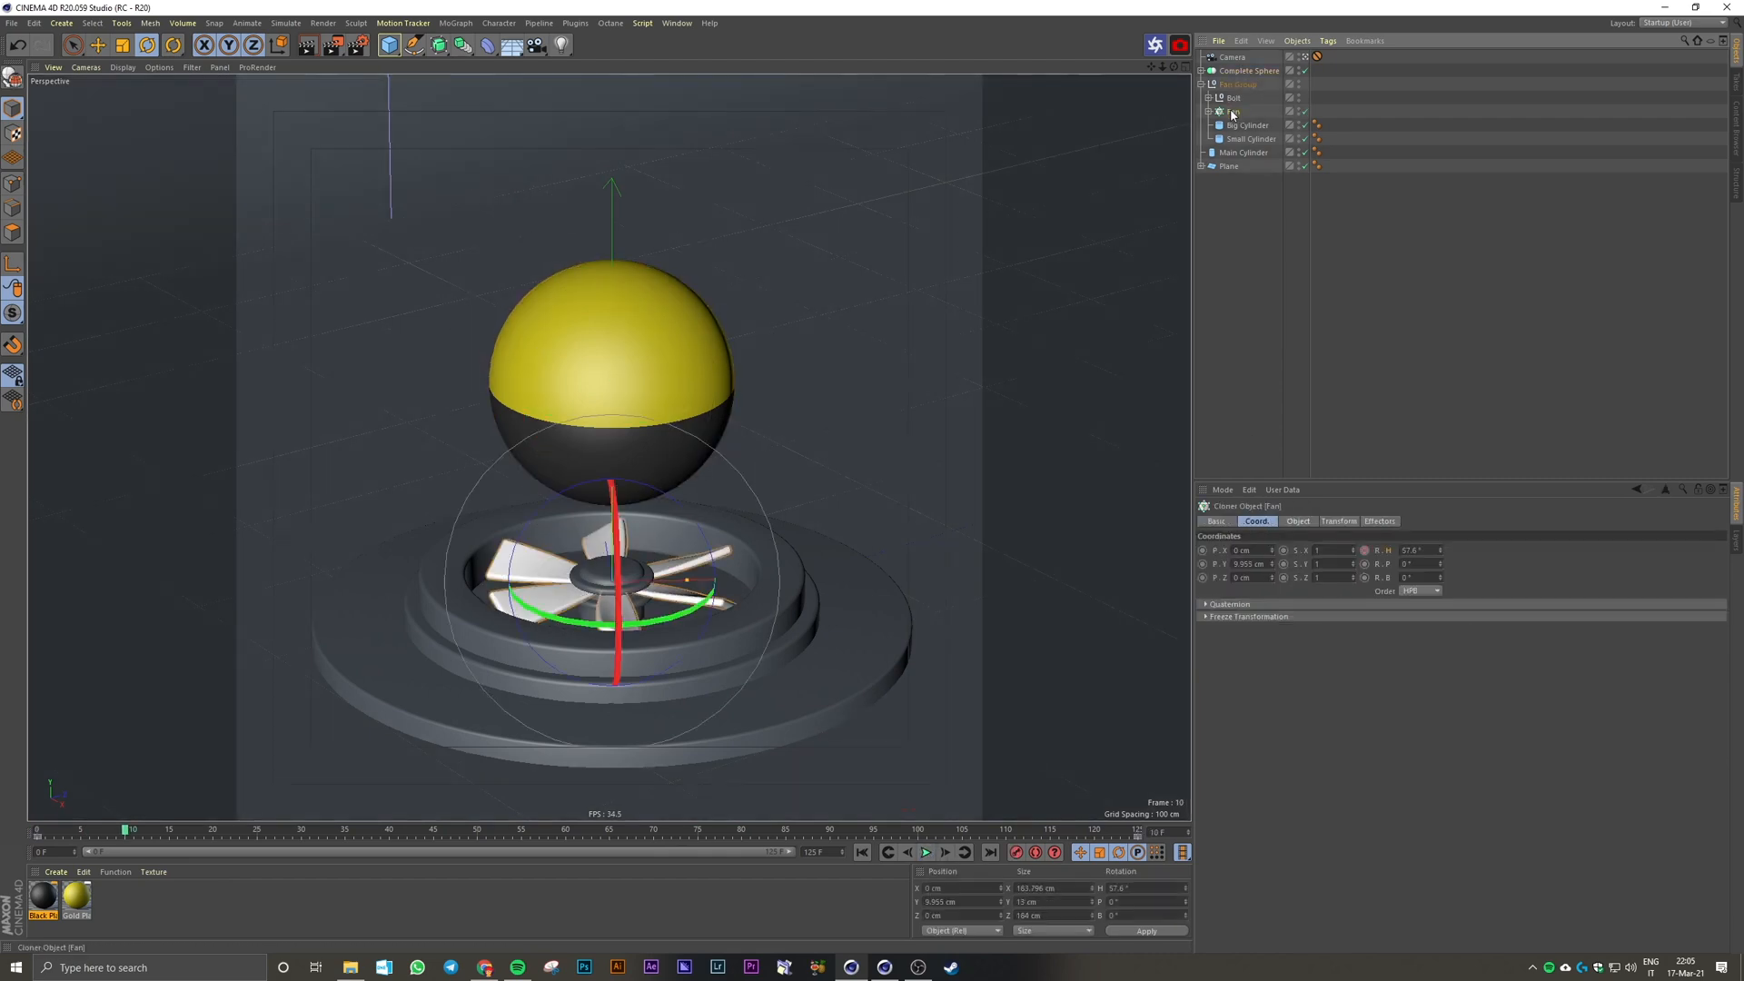
{"action": "left_click_drag", "start_coordinate": [1044, 834], "coordinate": [1199, 821]}
{"action": "double_click", "coordinate": [1420, 551]}
{"action": "type", "text": "3"}
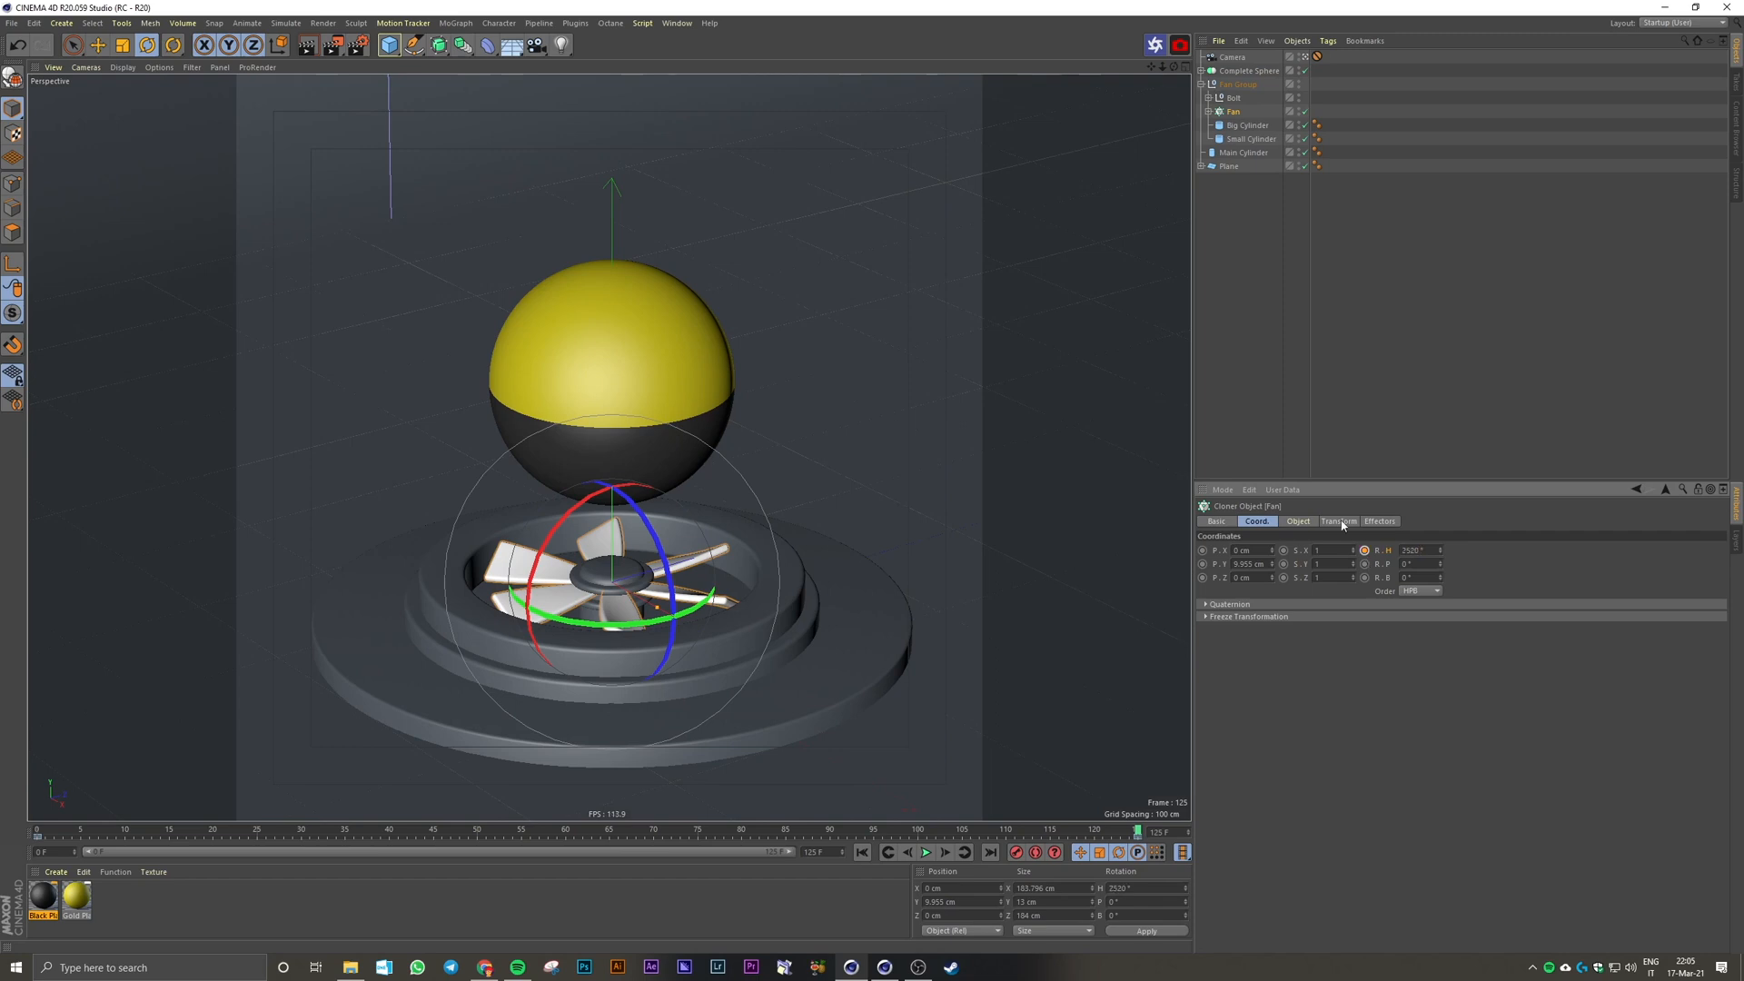
{"action": "key", "text": "F8"}
{"action": "left_click", "coordinate": [1303, 390]}
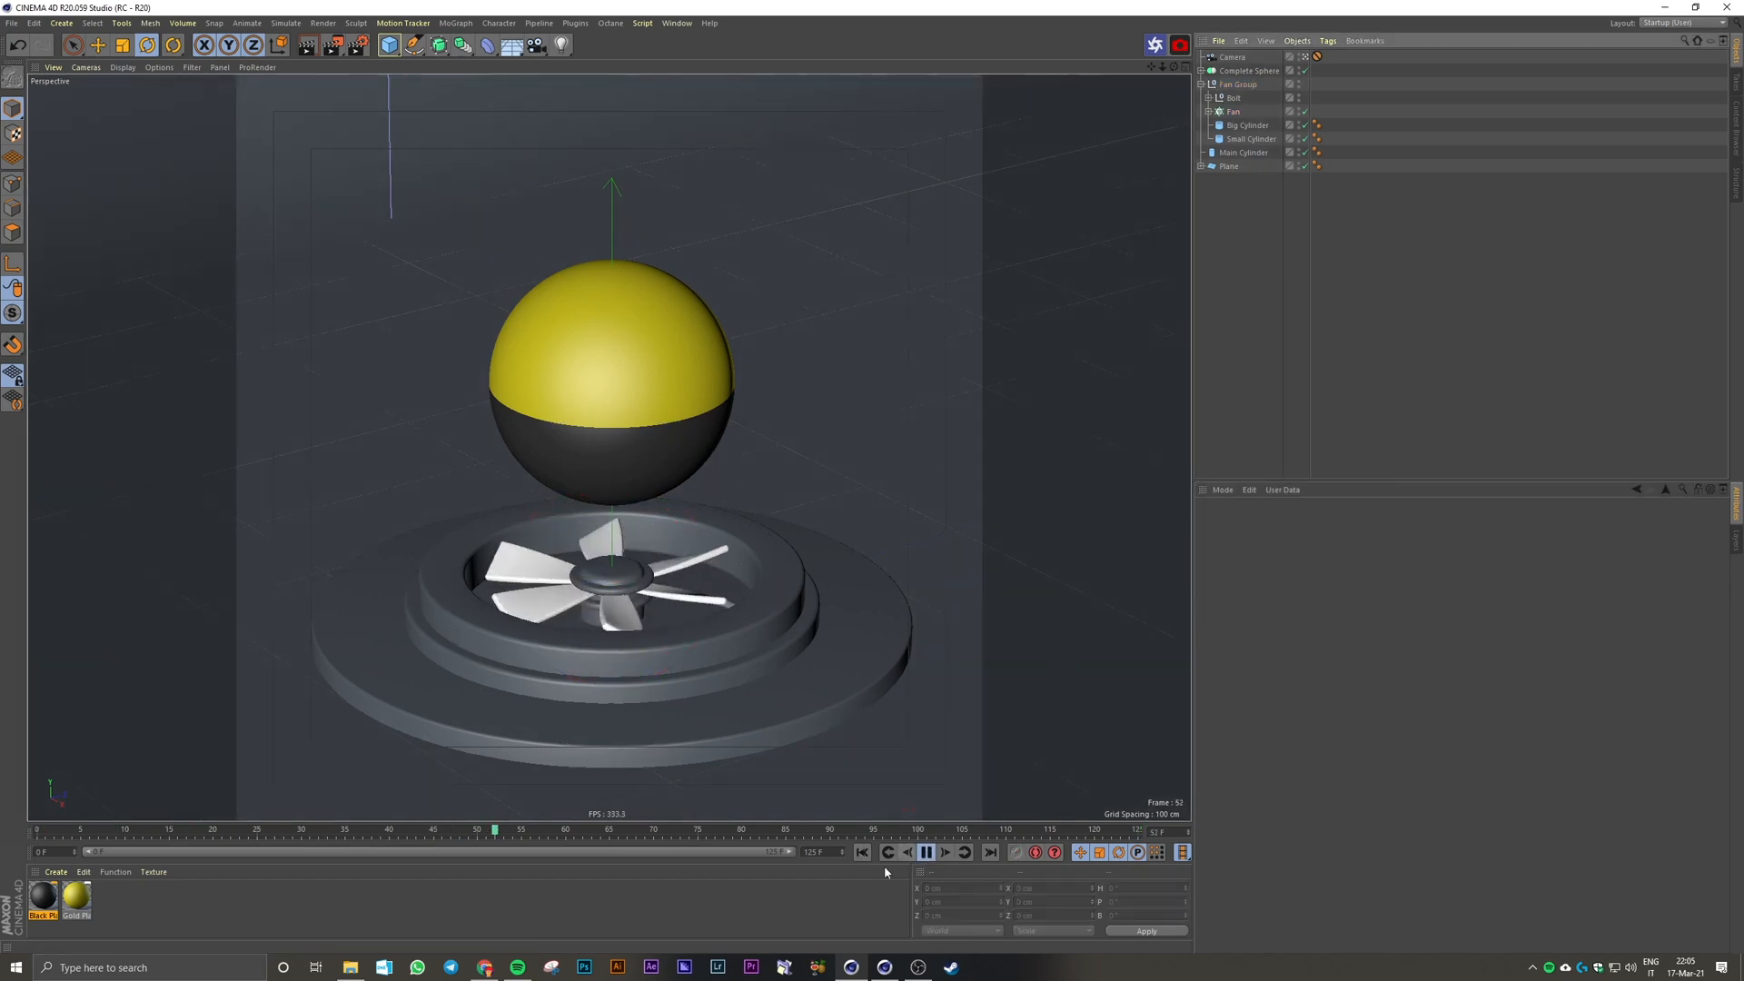
Step: Set the Fan's heading key at frame 125 to 3600° and play the animation from the start
{"action": "left_click", "coordinate": [1234, 111]}
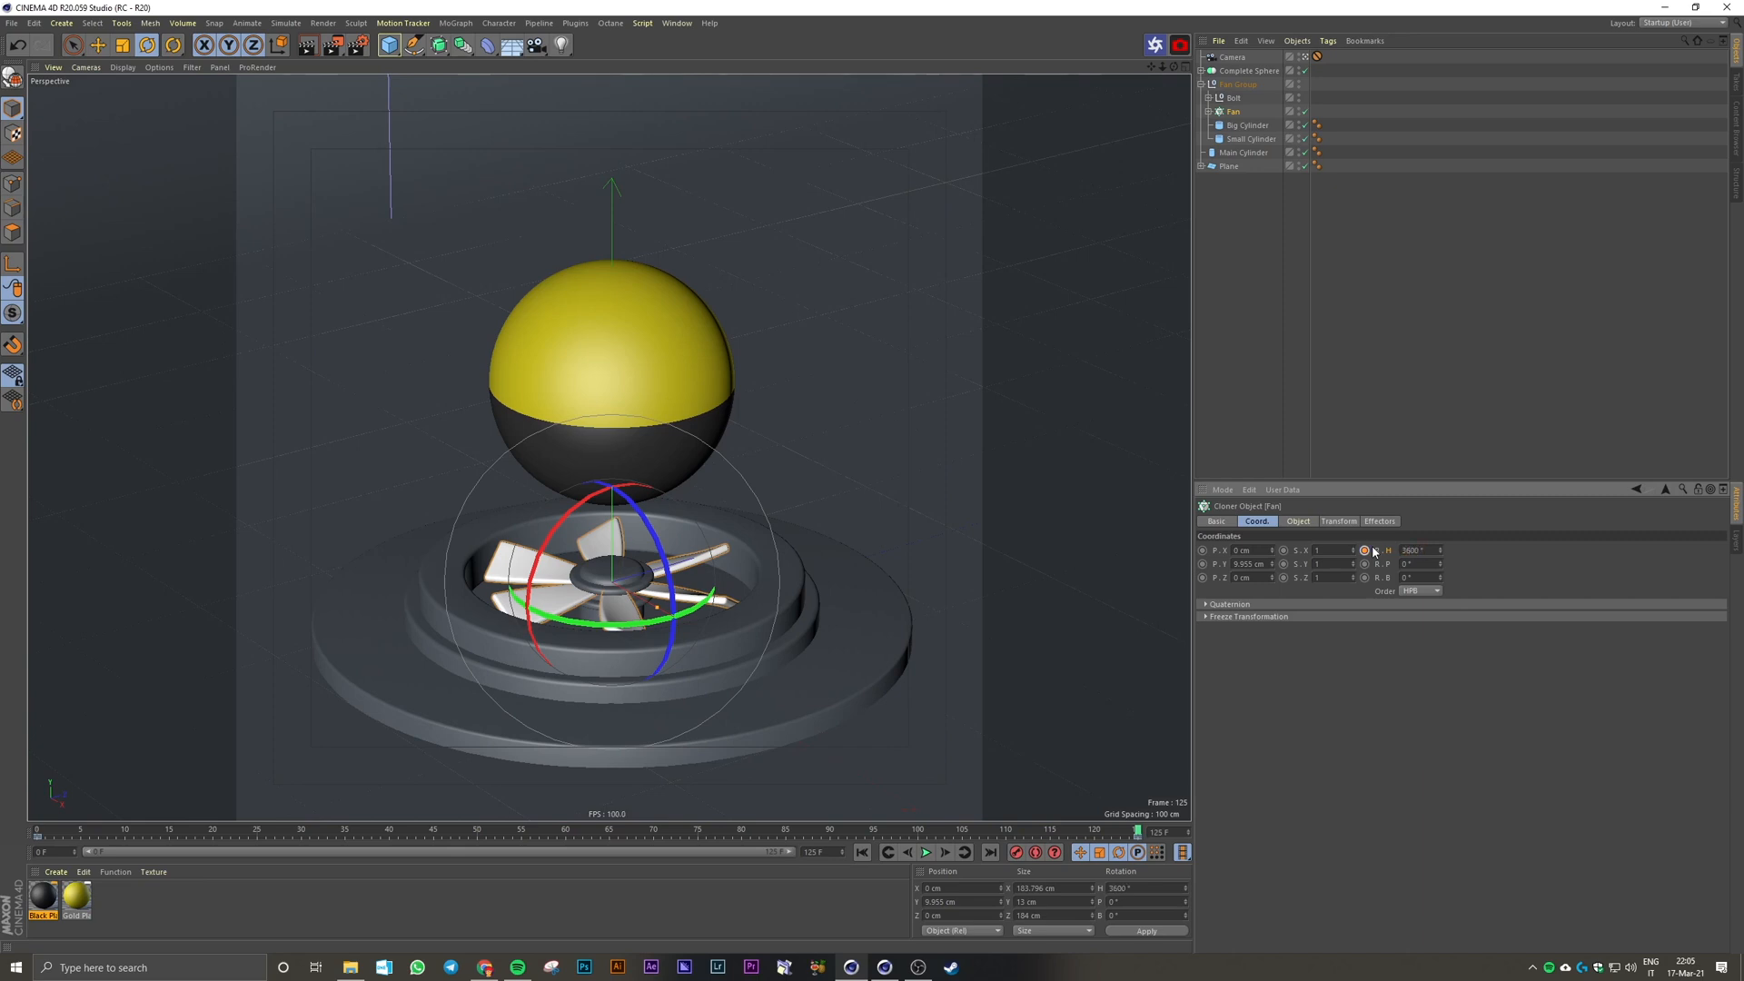
{"action": "left_click", "coordinate": [862, 852]}
{"action": "left_click", "coordinate": [926, 852]}
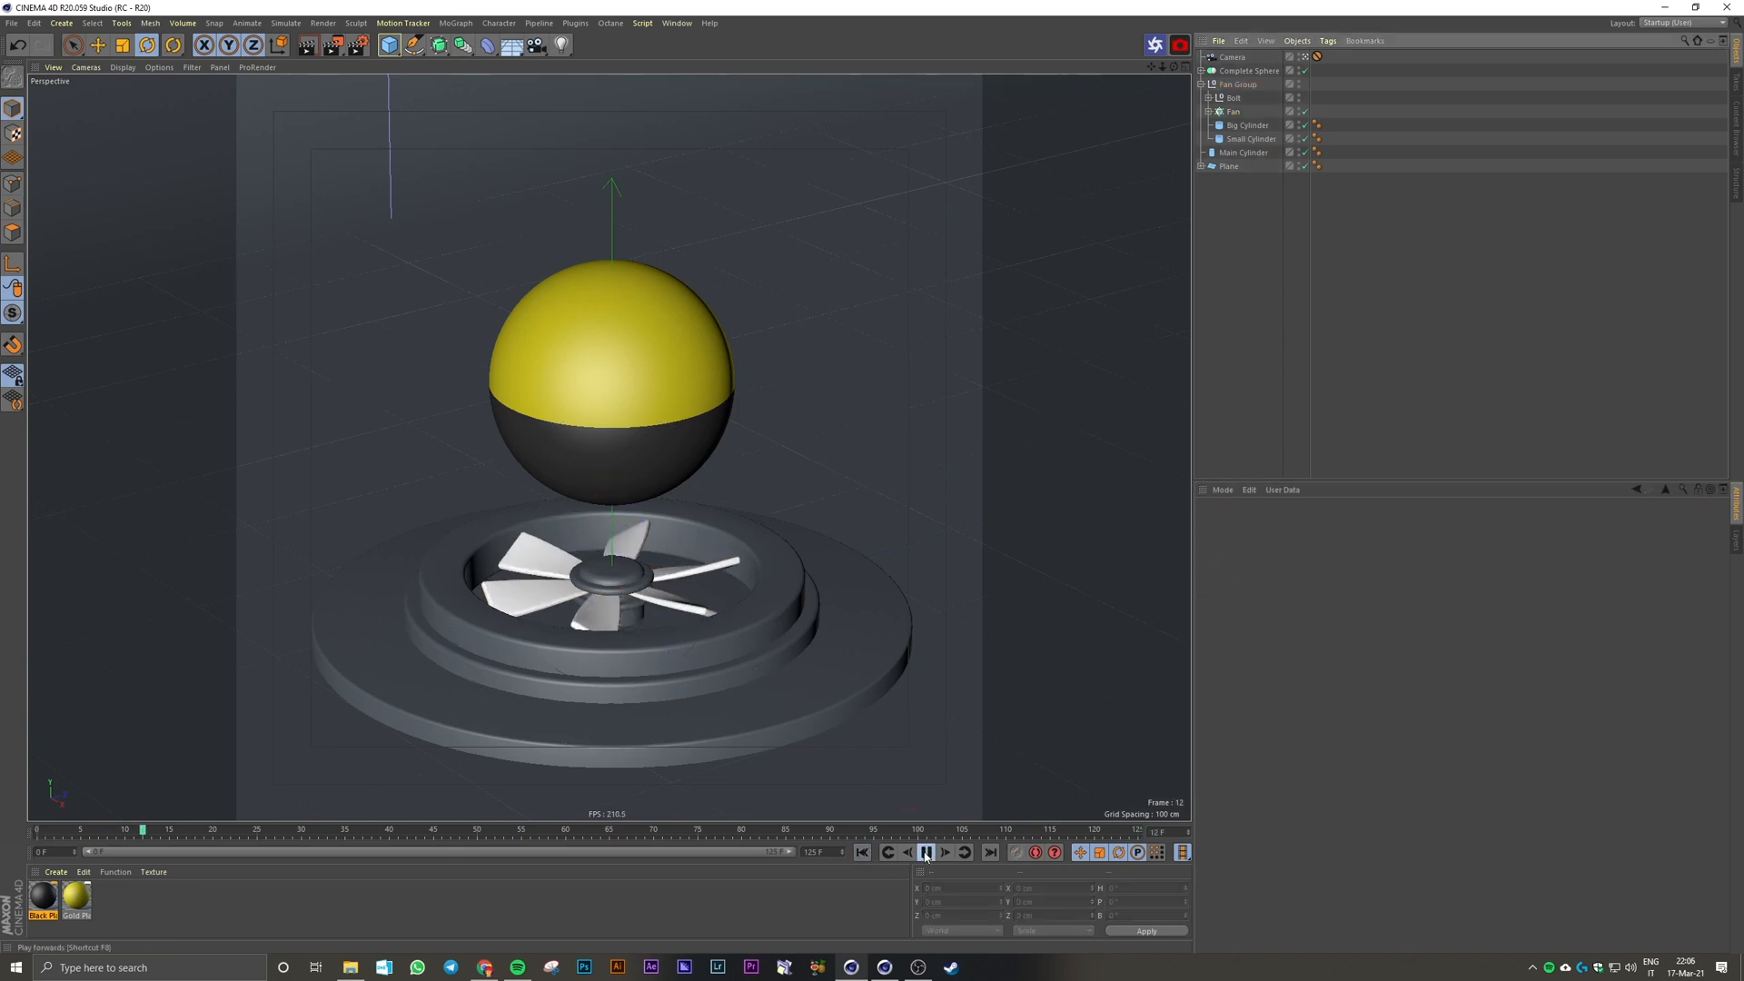
Step: Open the Fan's heading value at frame 125, play back the spin and return to frame 0
{"action": "left_click", "coordinate": [1249, 70]}
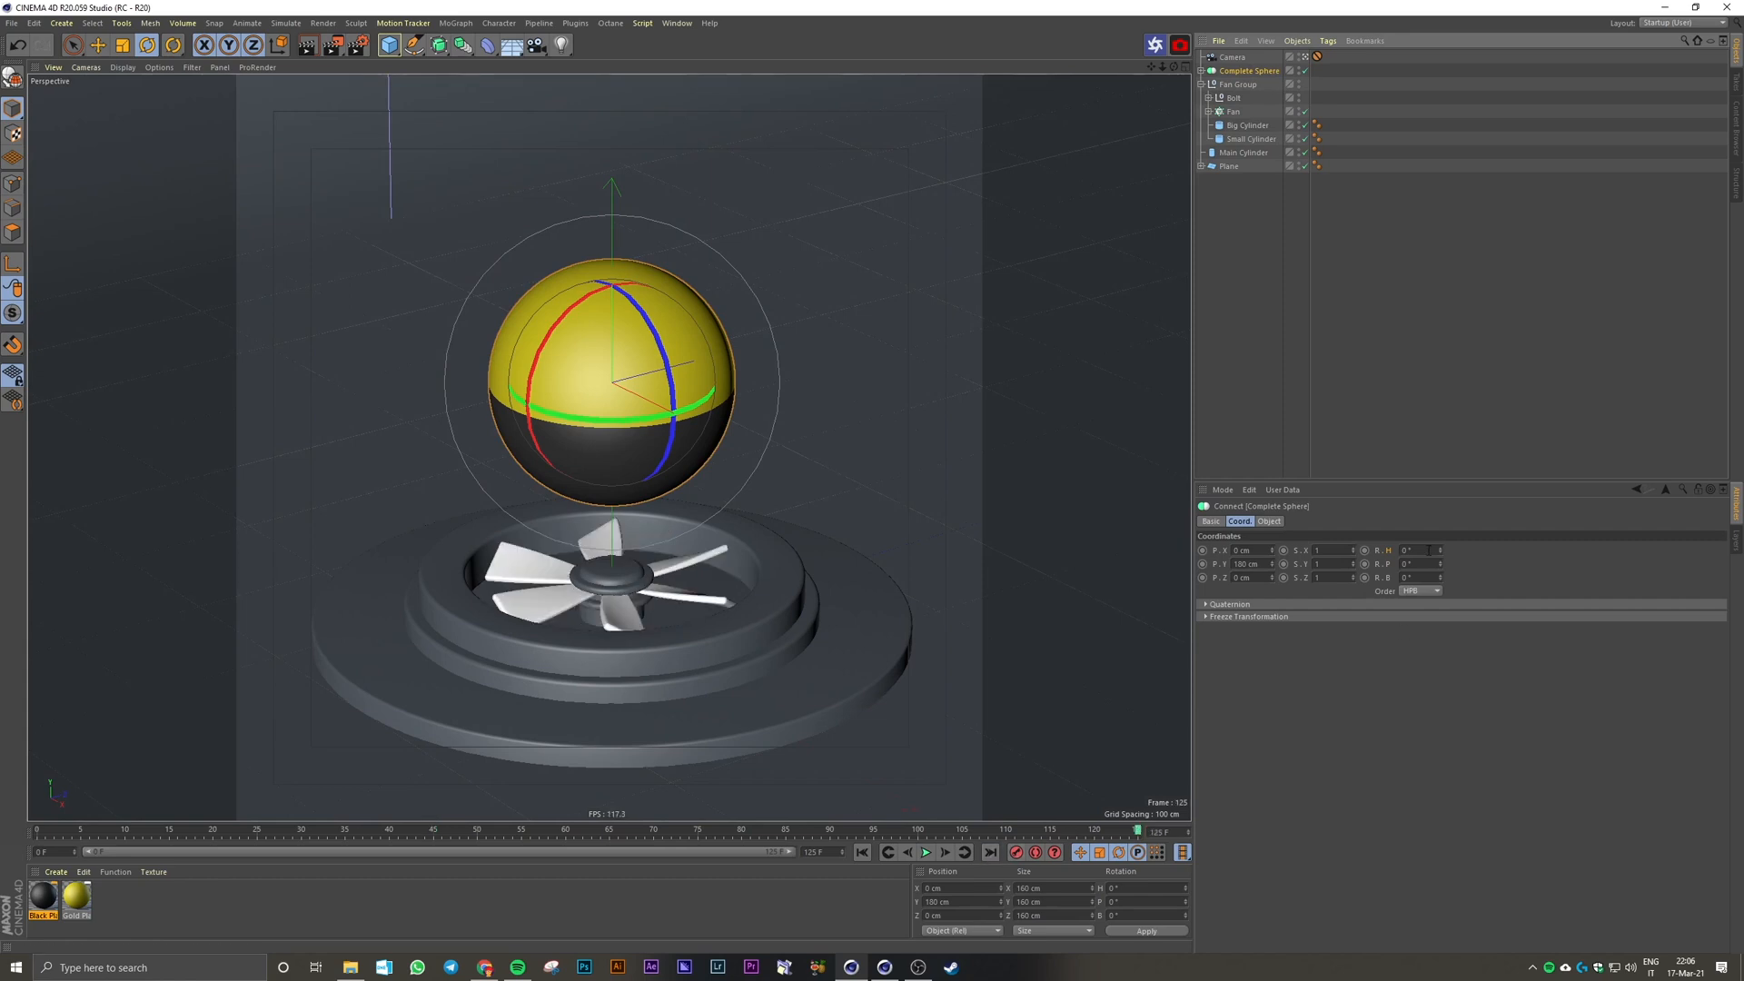
{"action": "left_click", "coordinate": [1232, 107]}
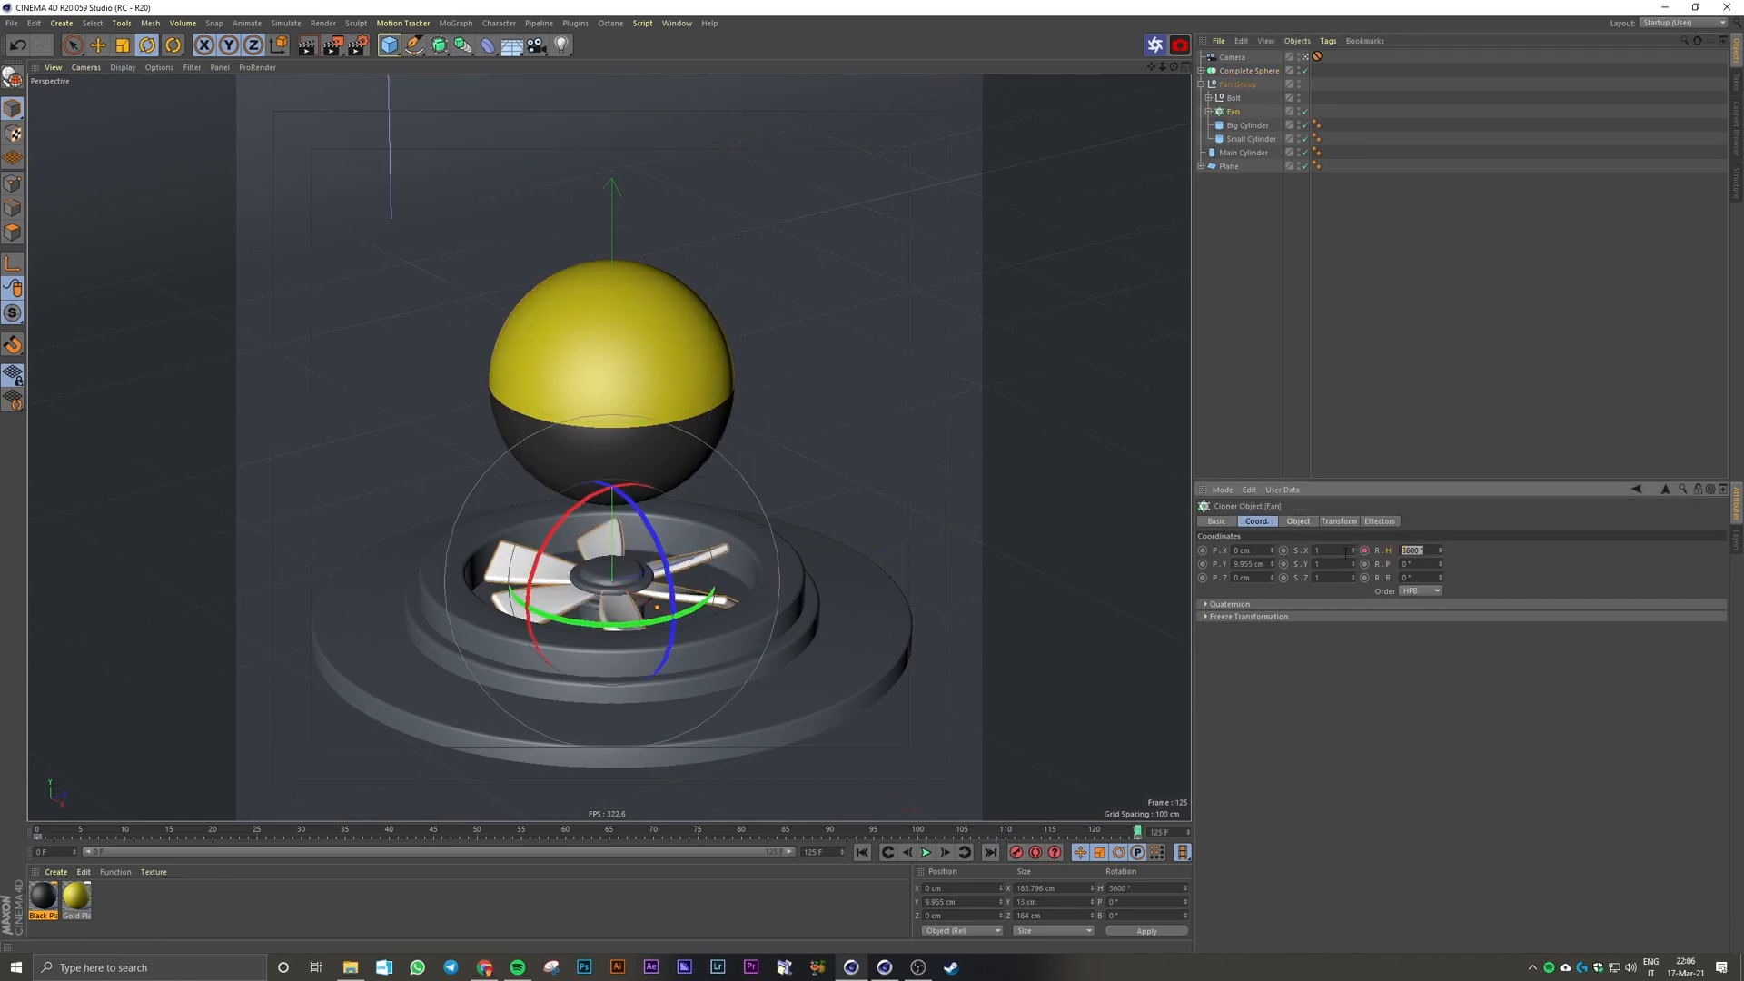
{"action": "left_click", "coordinate": [862, 852]}
{"action": "left_click", "coordinate": [1050, 746]}
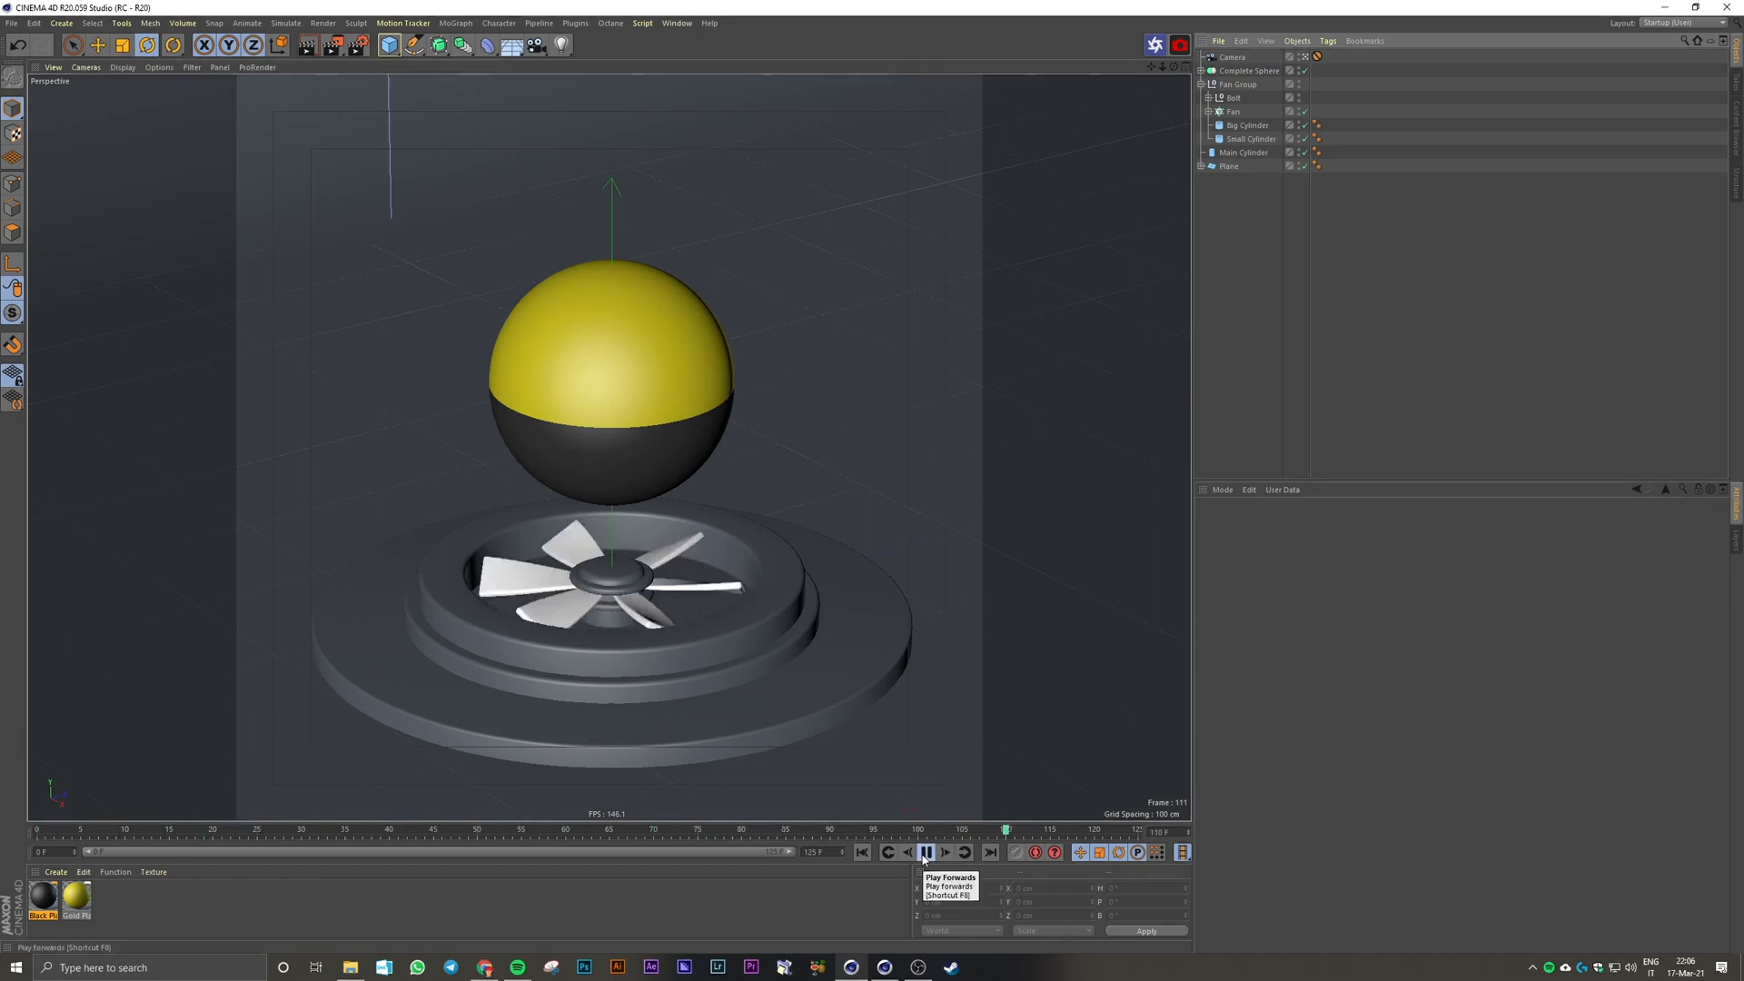
{"action": "left_click", "coordinate": [926, 852]}
{"action": "left_click", "coordinate": [862, 852]}
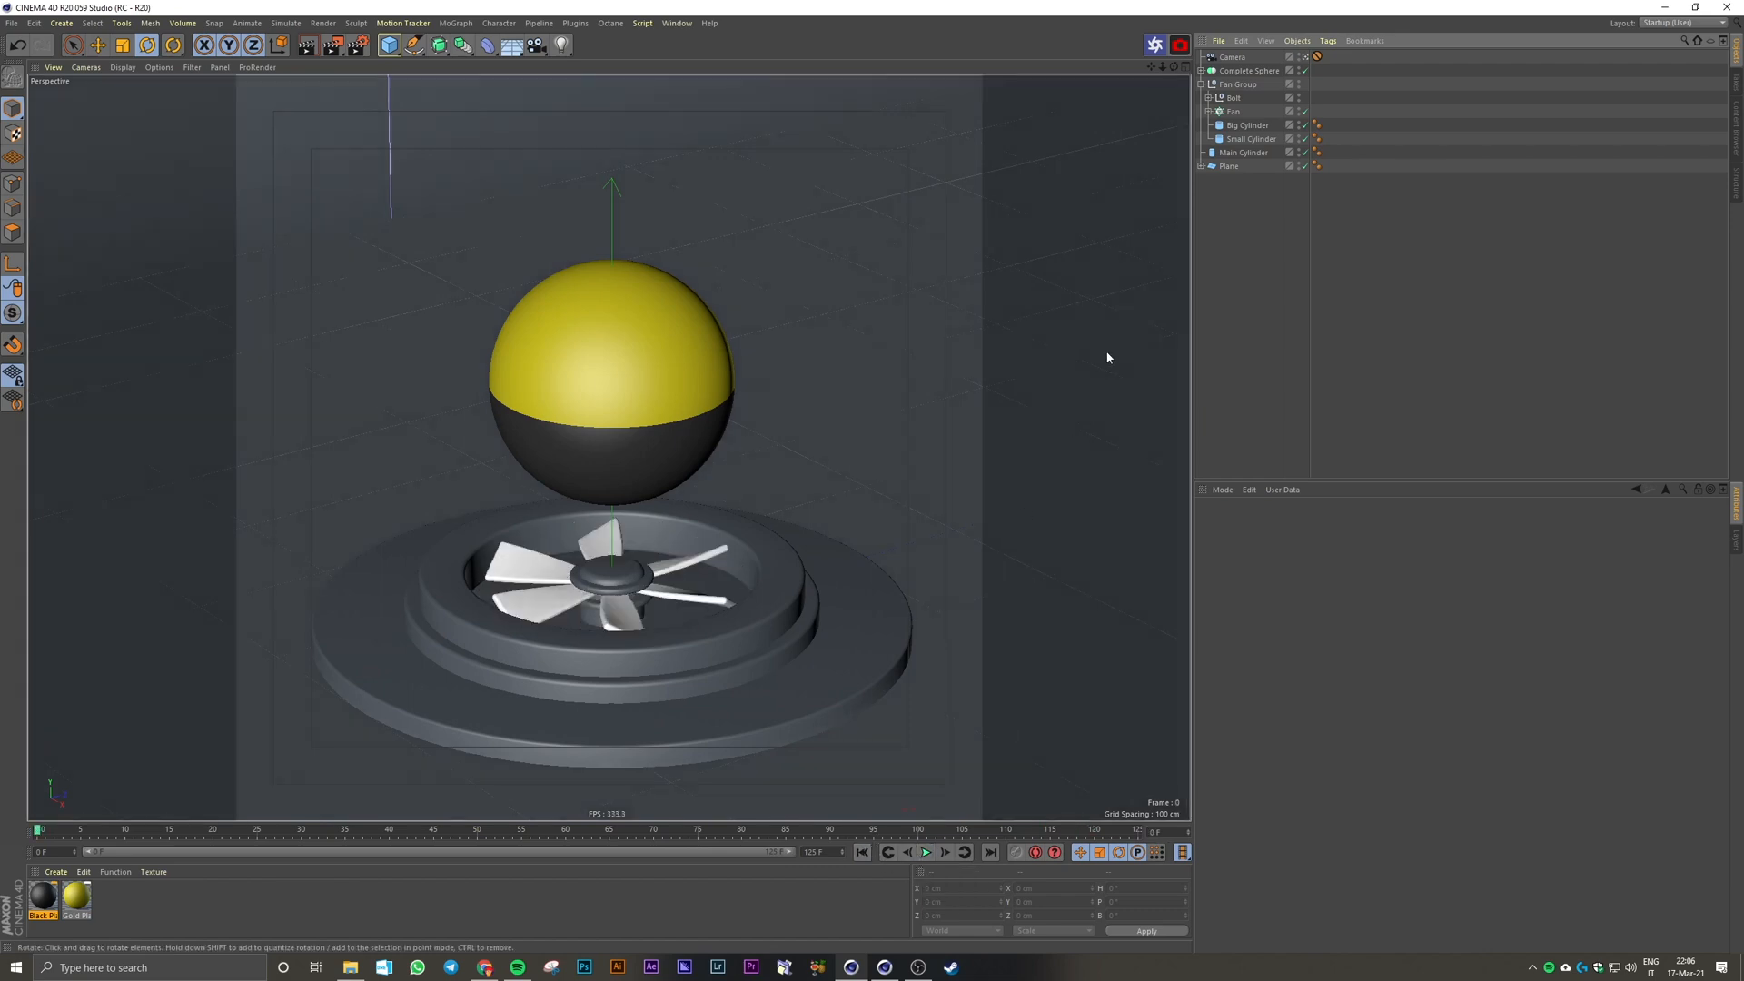
Step: Collapse Fan Group, group Complete Sphere into a null named Sphere Group and expand it
{"action": "left_click", "coordinate": [1201, 84]}
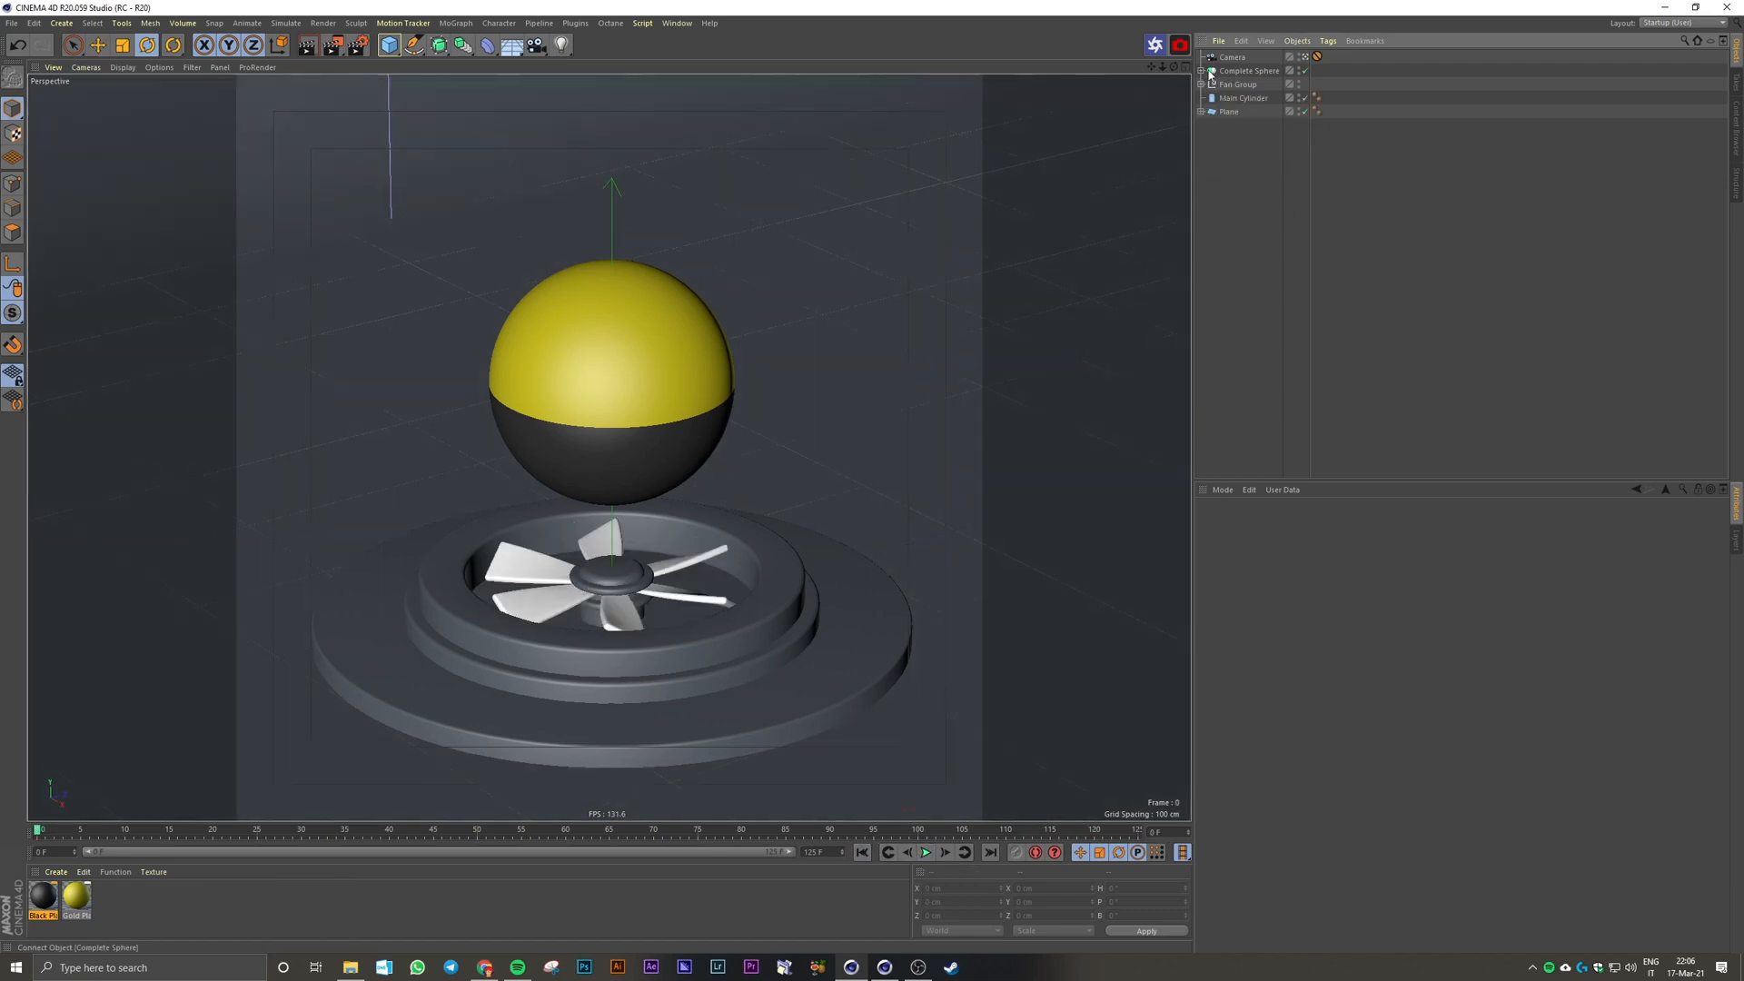
{"action": "left_click", "coordinate": [1201, 70]}
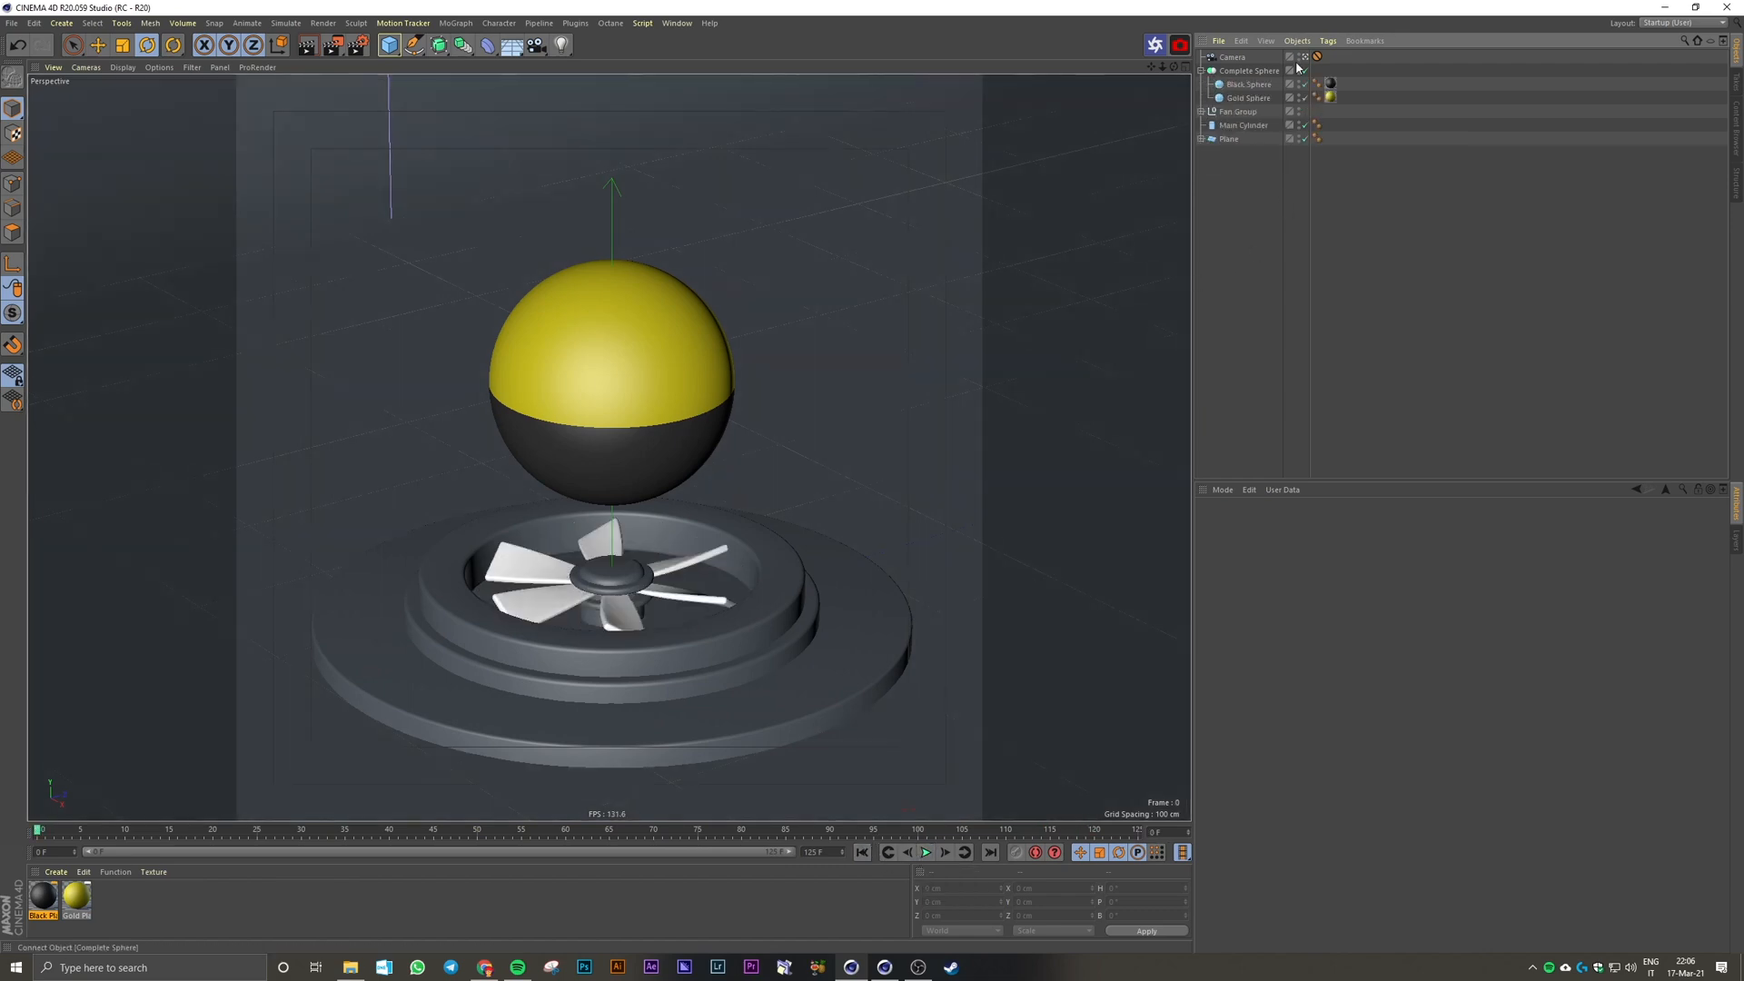
{"action": "left_click", "coordinate": [1201, 70]}
{"action": "left_click", "coordinate": [1229, 72]}
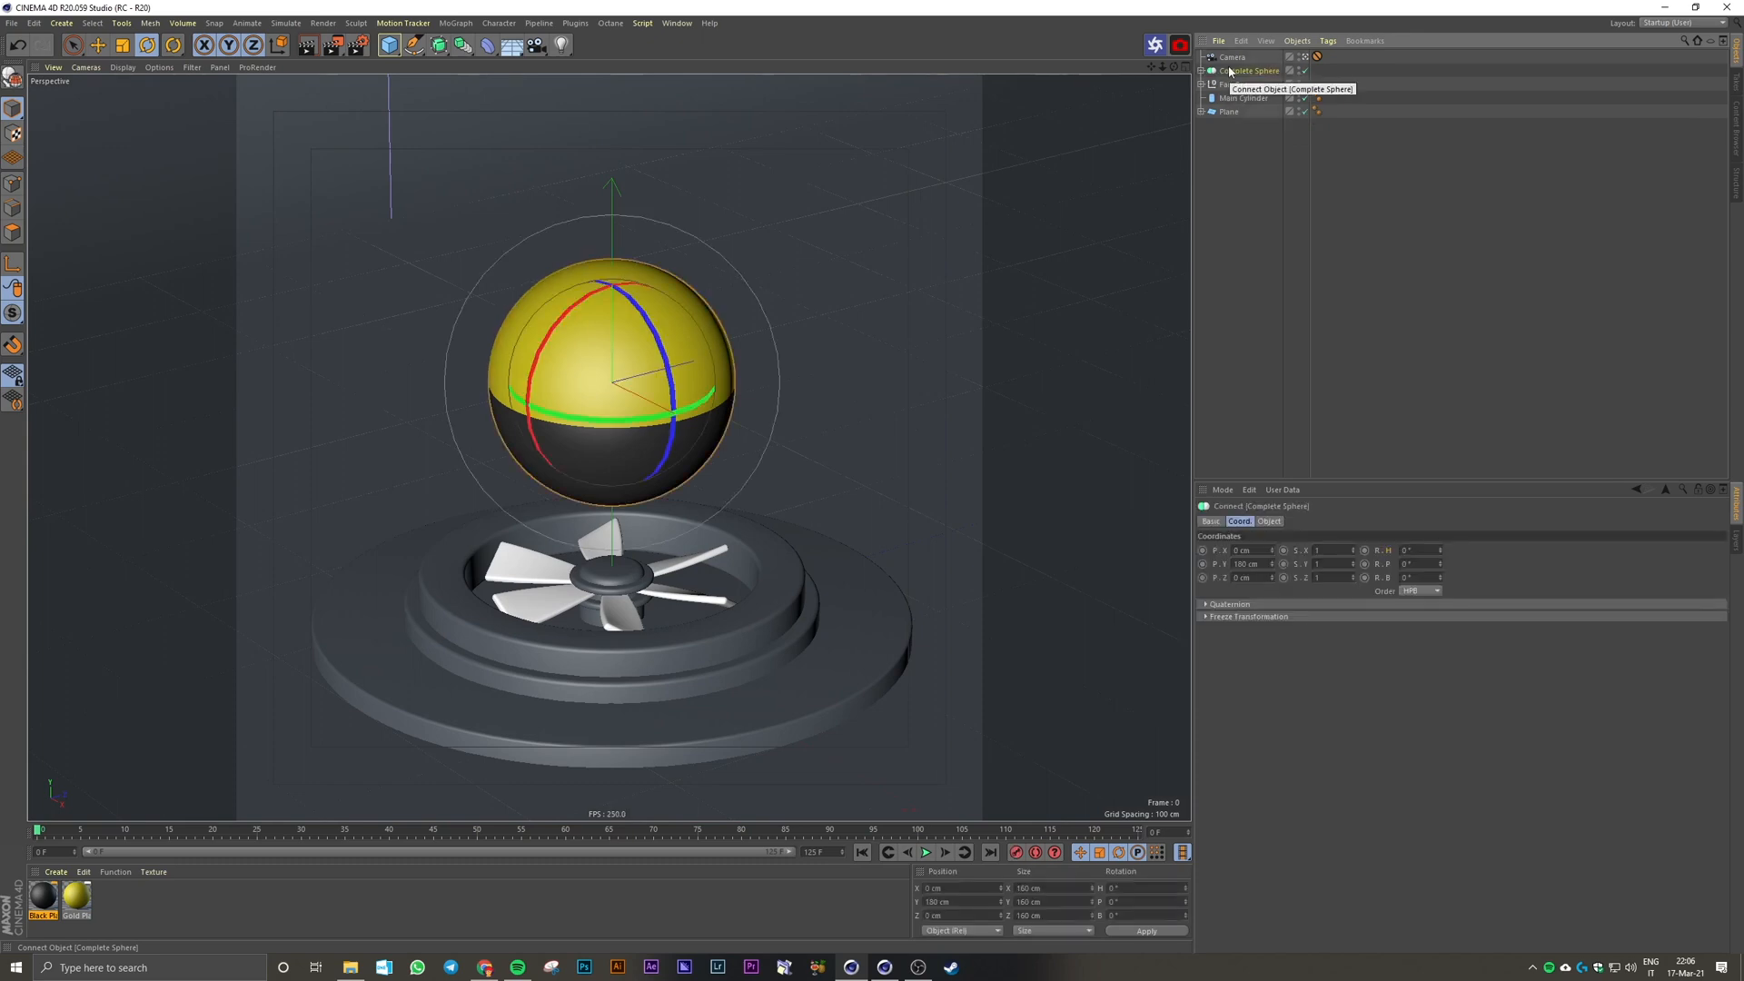
{"action": "key", "text": "alt+g"}
{"action": "double_click", "coordinate": [1231, 70]}
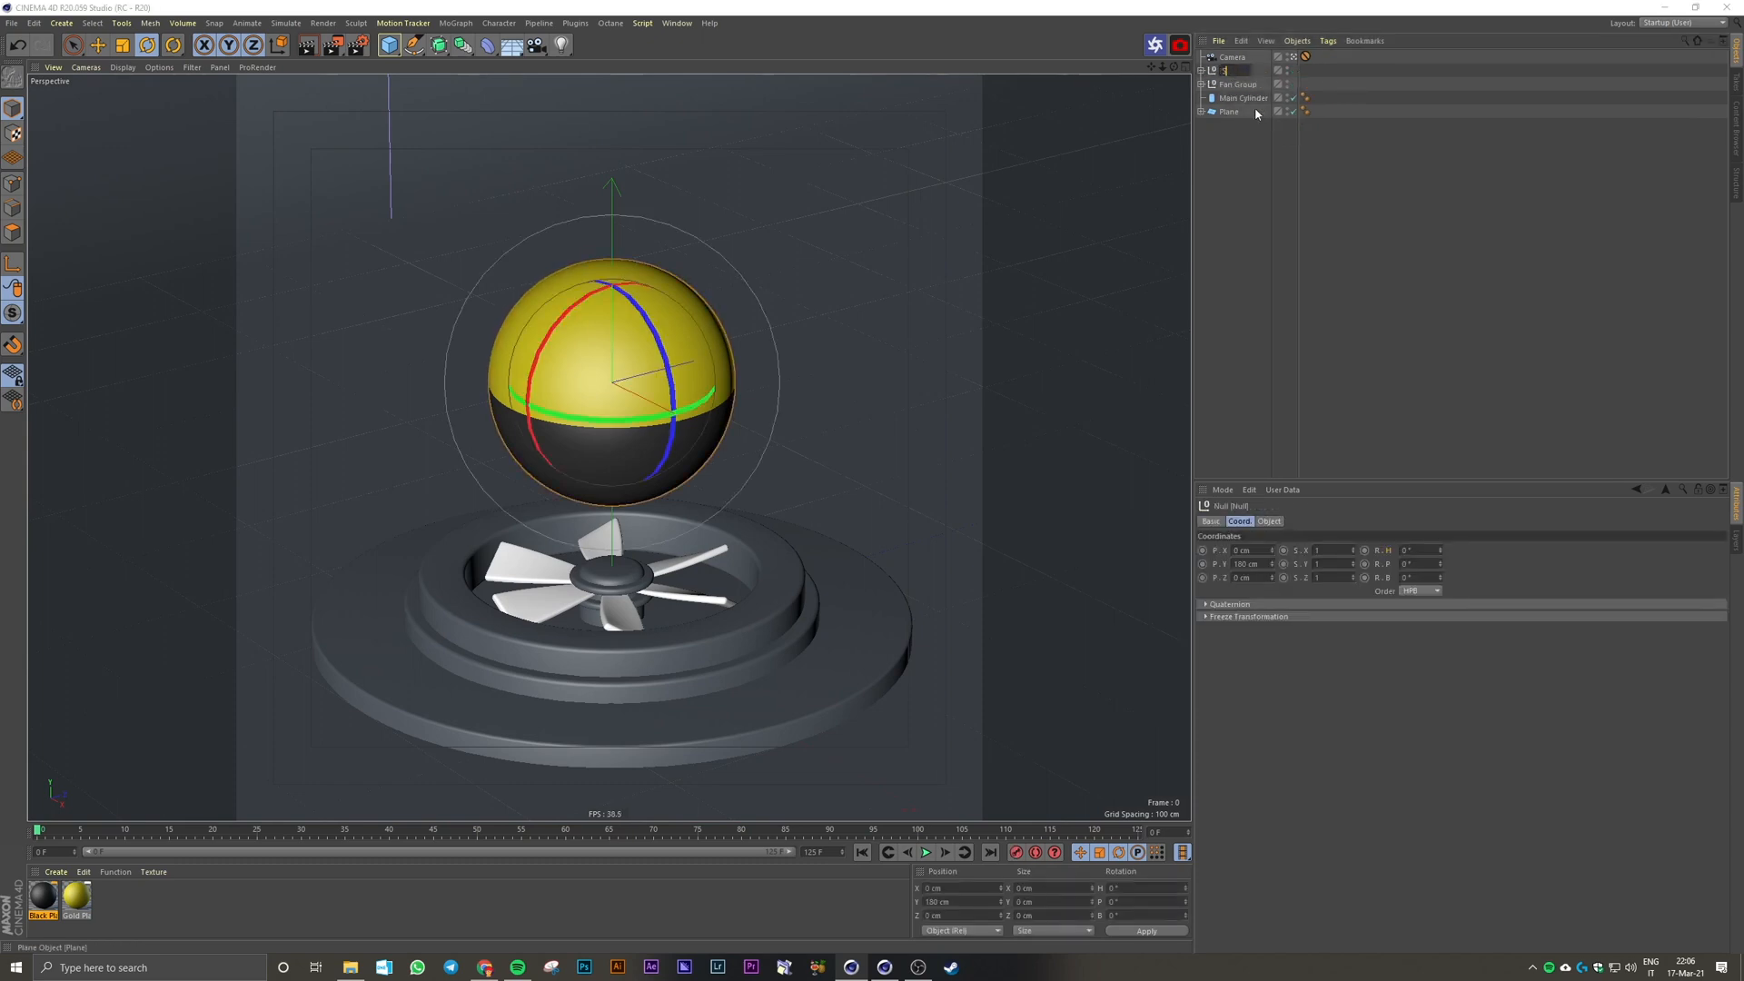
{"action": "type", "text": "Sphere Group"}
{"action": "key", "text": "Return"}
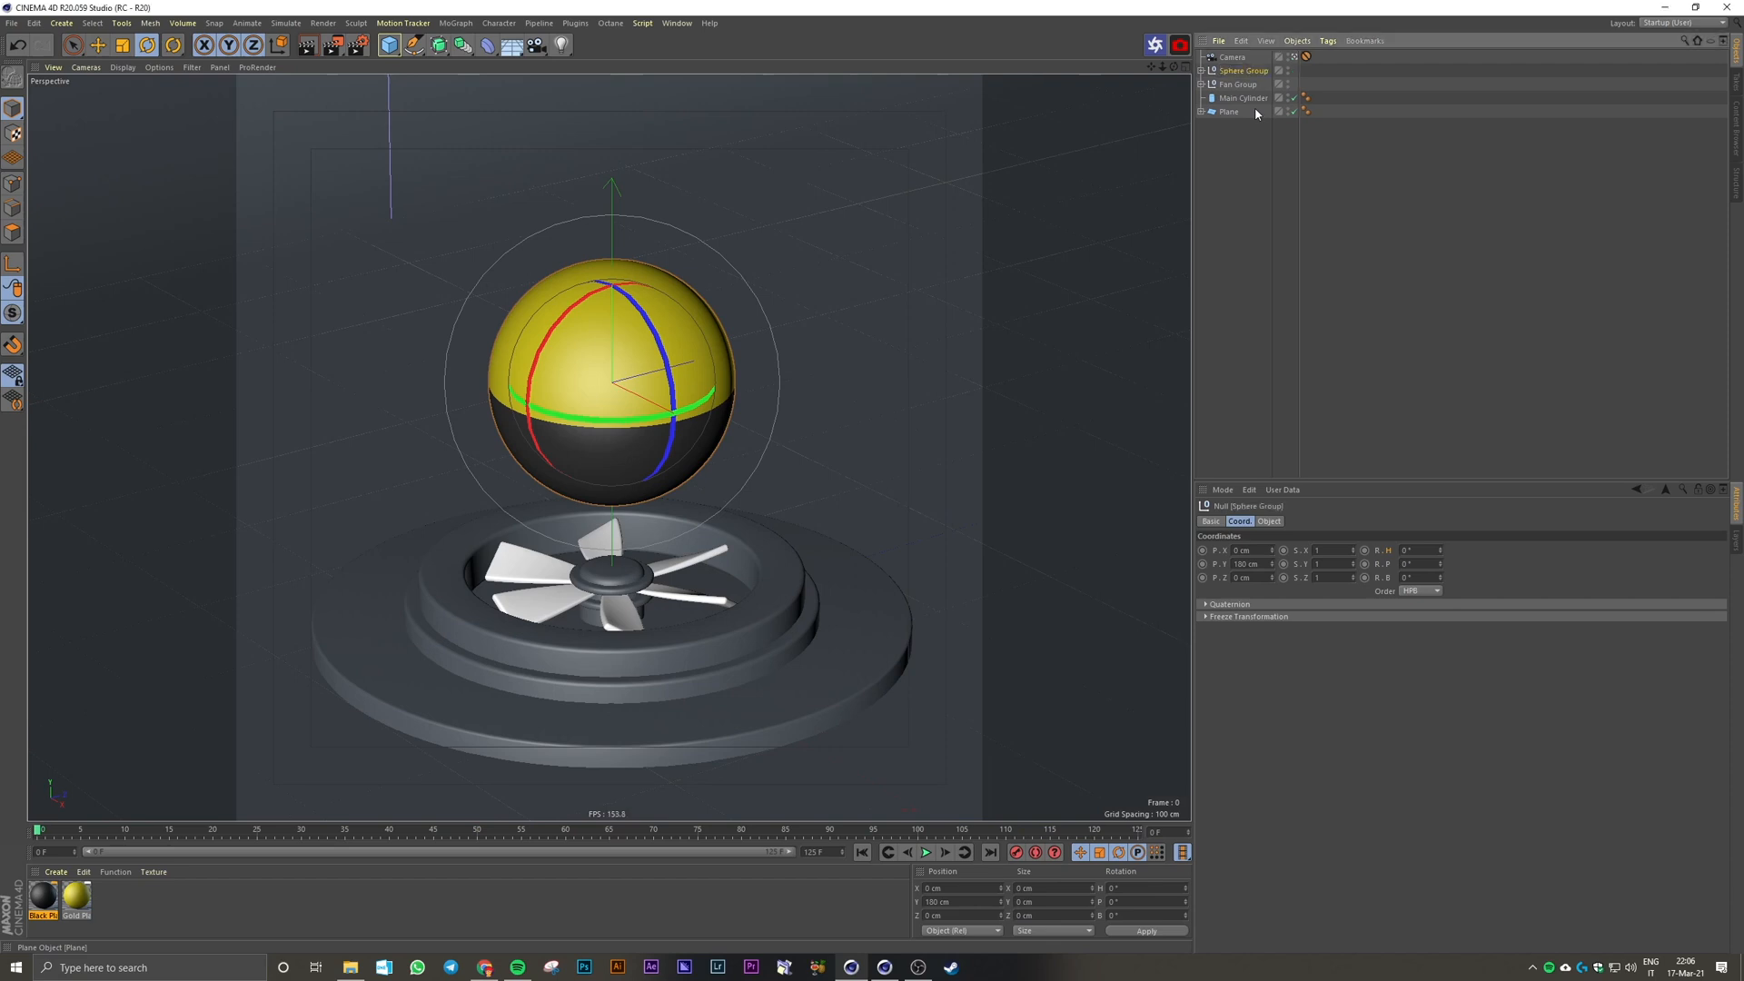
{"action": "left_click", "coordinate": [1201, 71]}
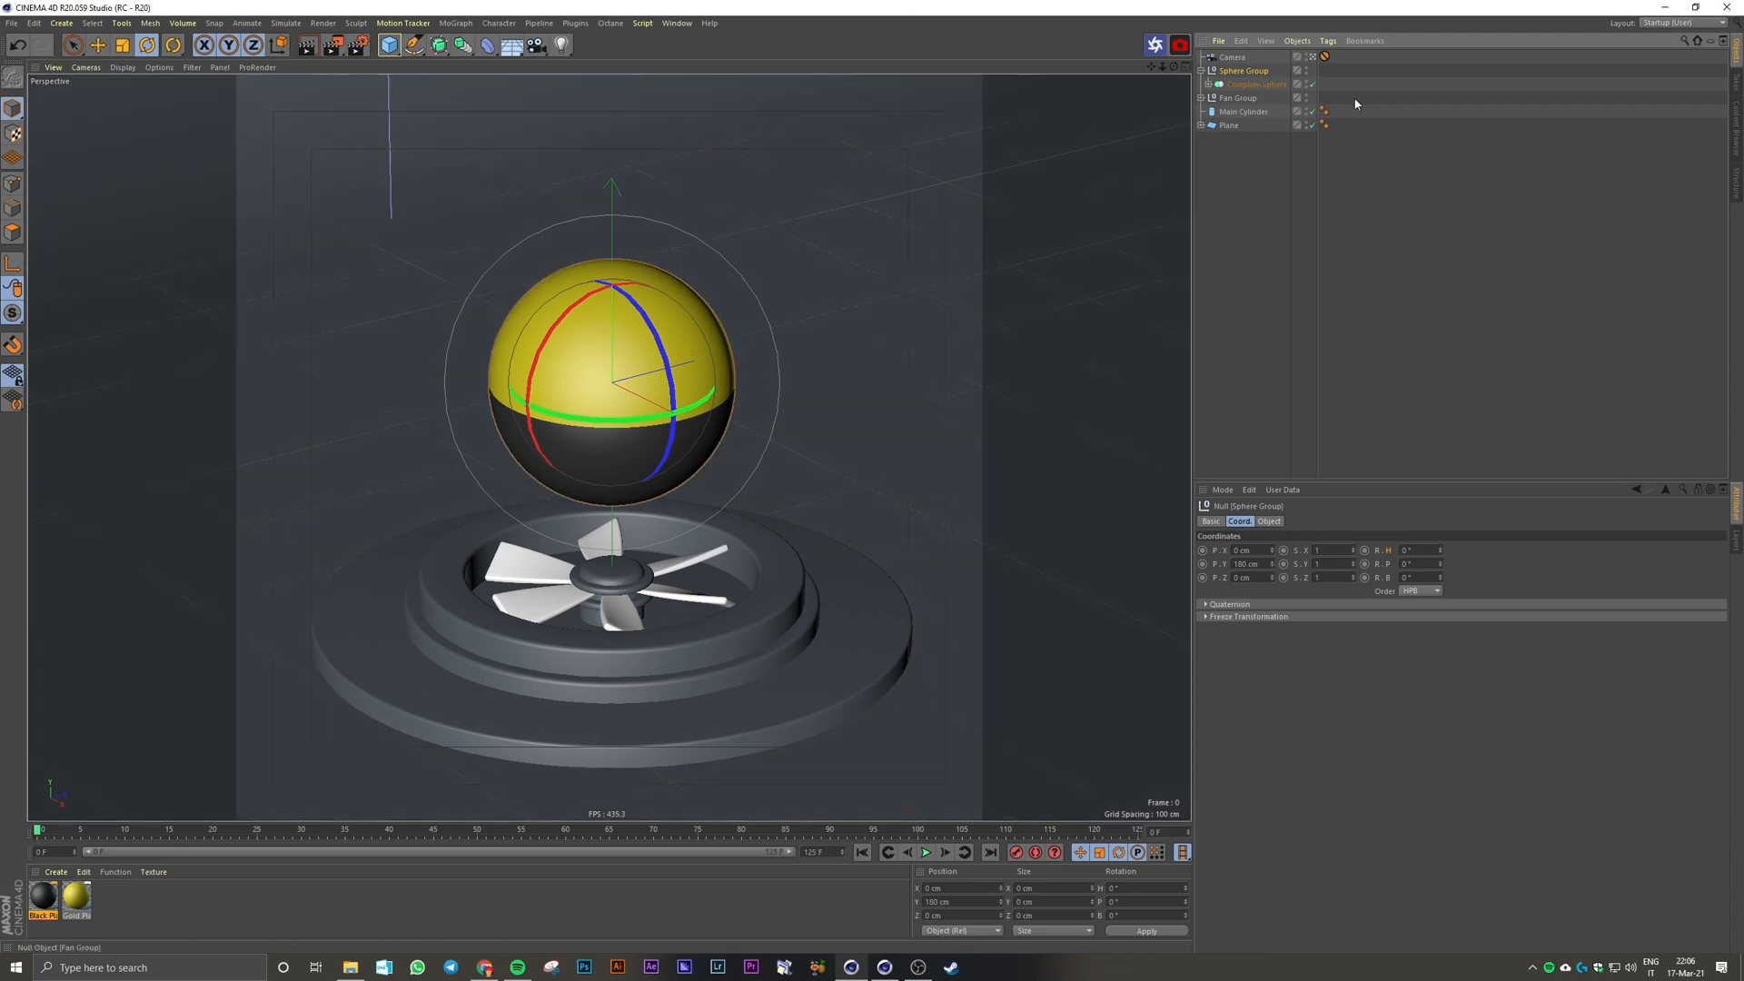
Step: Switch to a maximized Right view and select Sphere Group with the Move tool
{"action": "middle_click", "coordinate": [526, 253]}
{"action": "middle_click", "coordinate": [860, 303]}
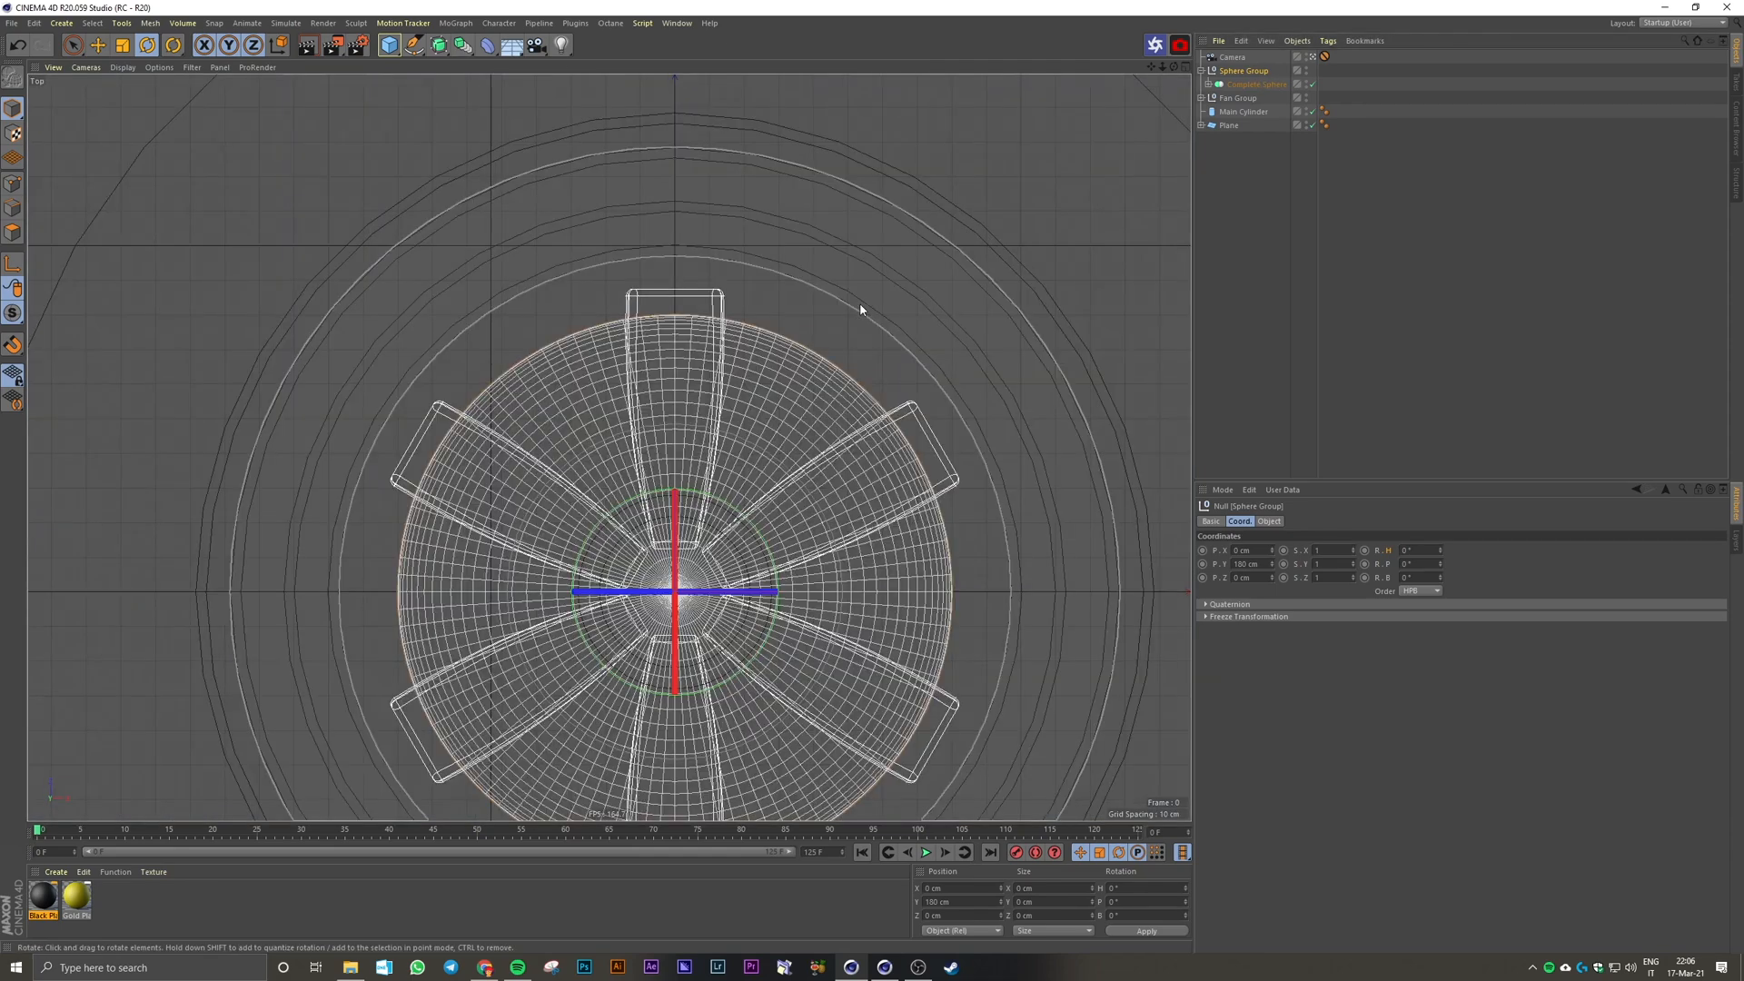
{"action": "middle_click", "coordinate": [861, 310]}
{"action": "middle_click", "coordinate": [367, 626]}
{"action": "left_click", "coordinate": [1271, 236]}
{"action": "scroll", "coordinate": [491, 479], "scroll_direction": "up", "scroll_amount": 3}
{"action": "left_click", "coordinate": [601, 484]}
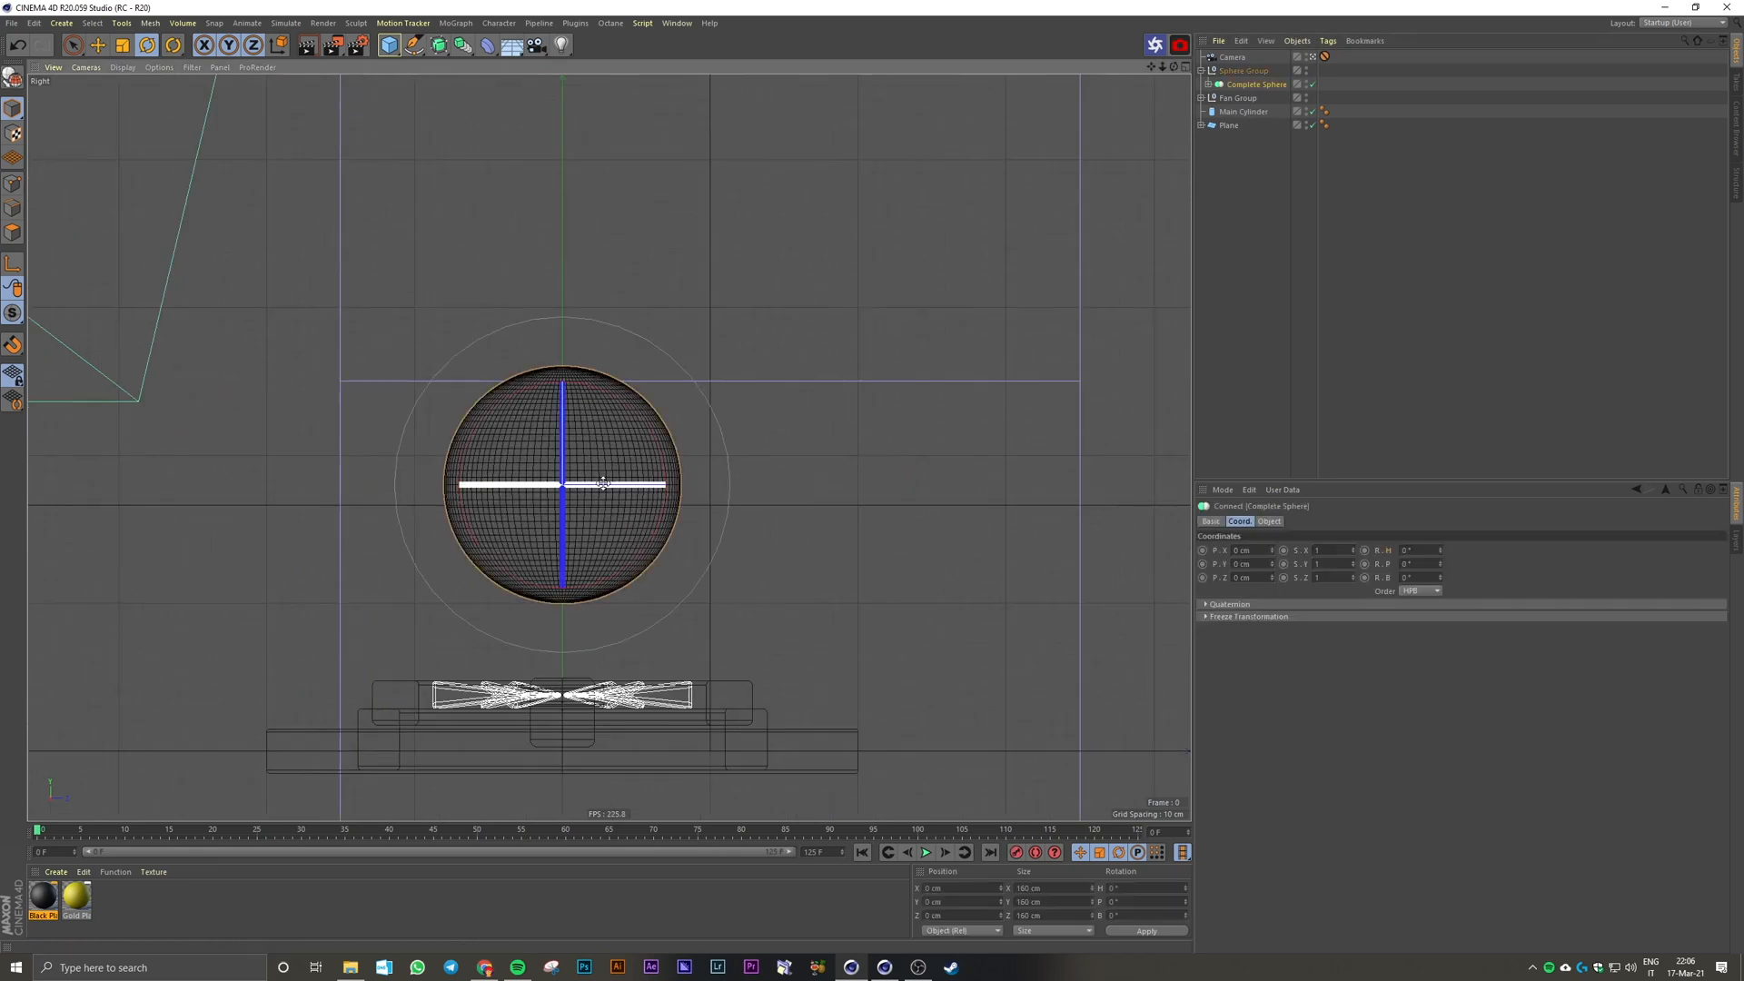
{"action": "left_click", "coordinate": [1244, 71]}
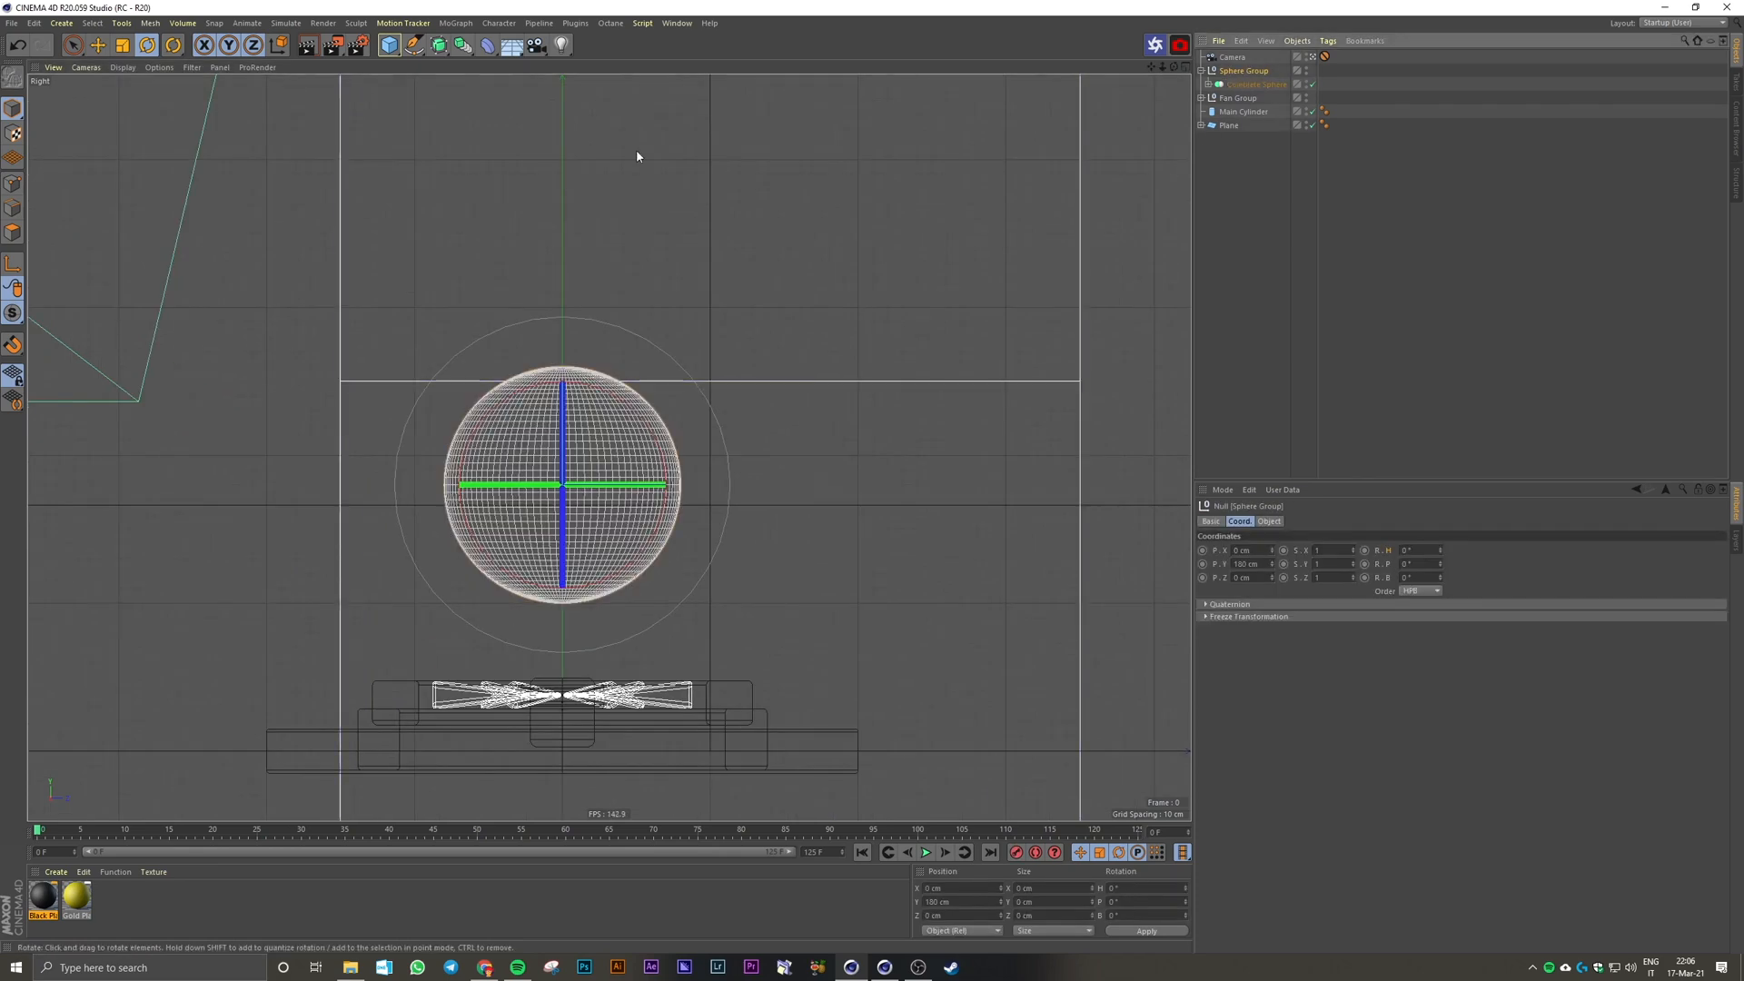
{"action": "key", "text": "e"}
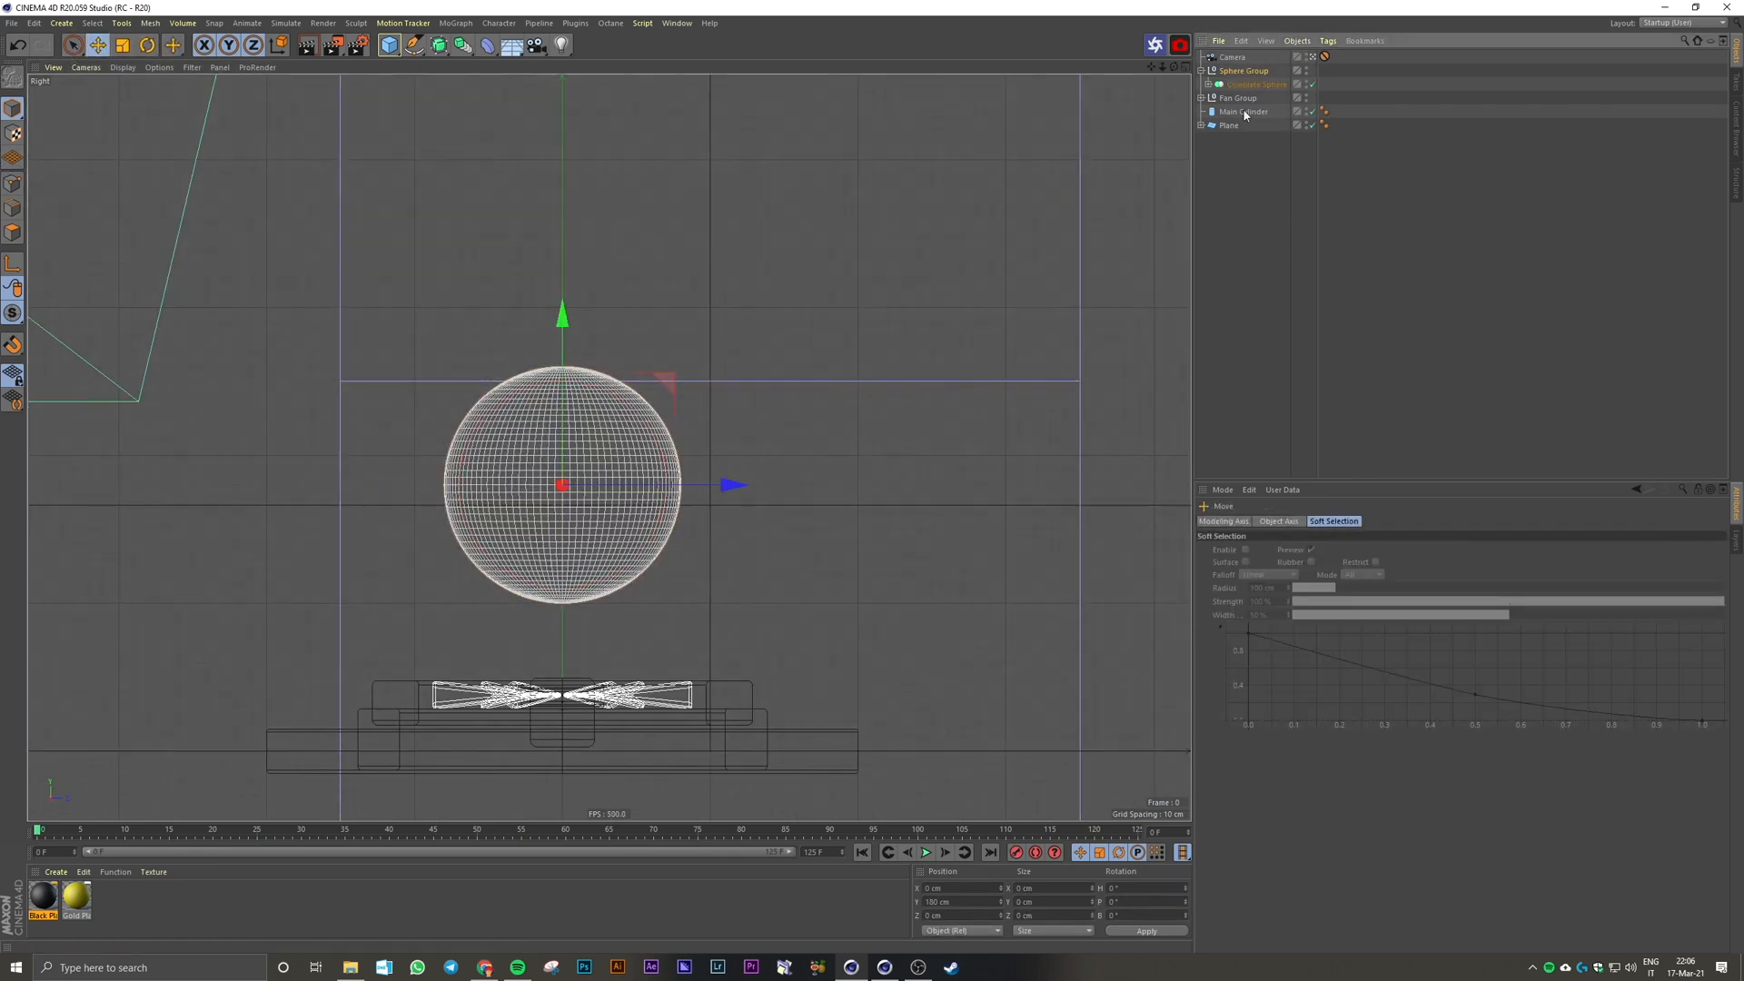
{"action": "left_click", "coordinate": [1241, 73]}
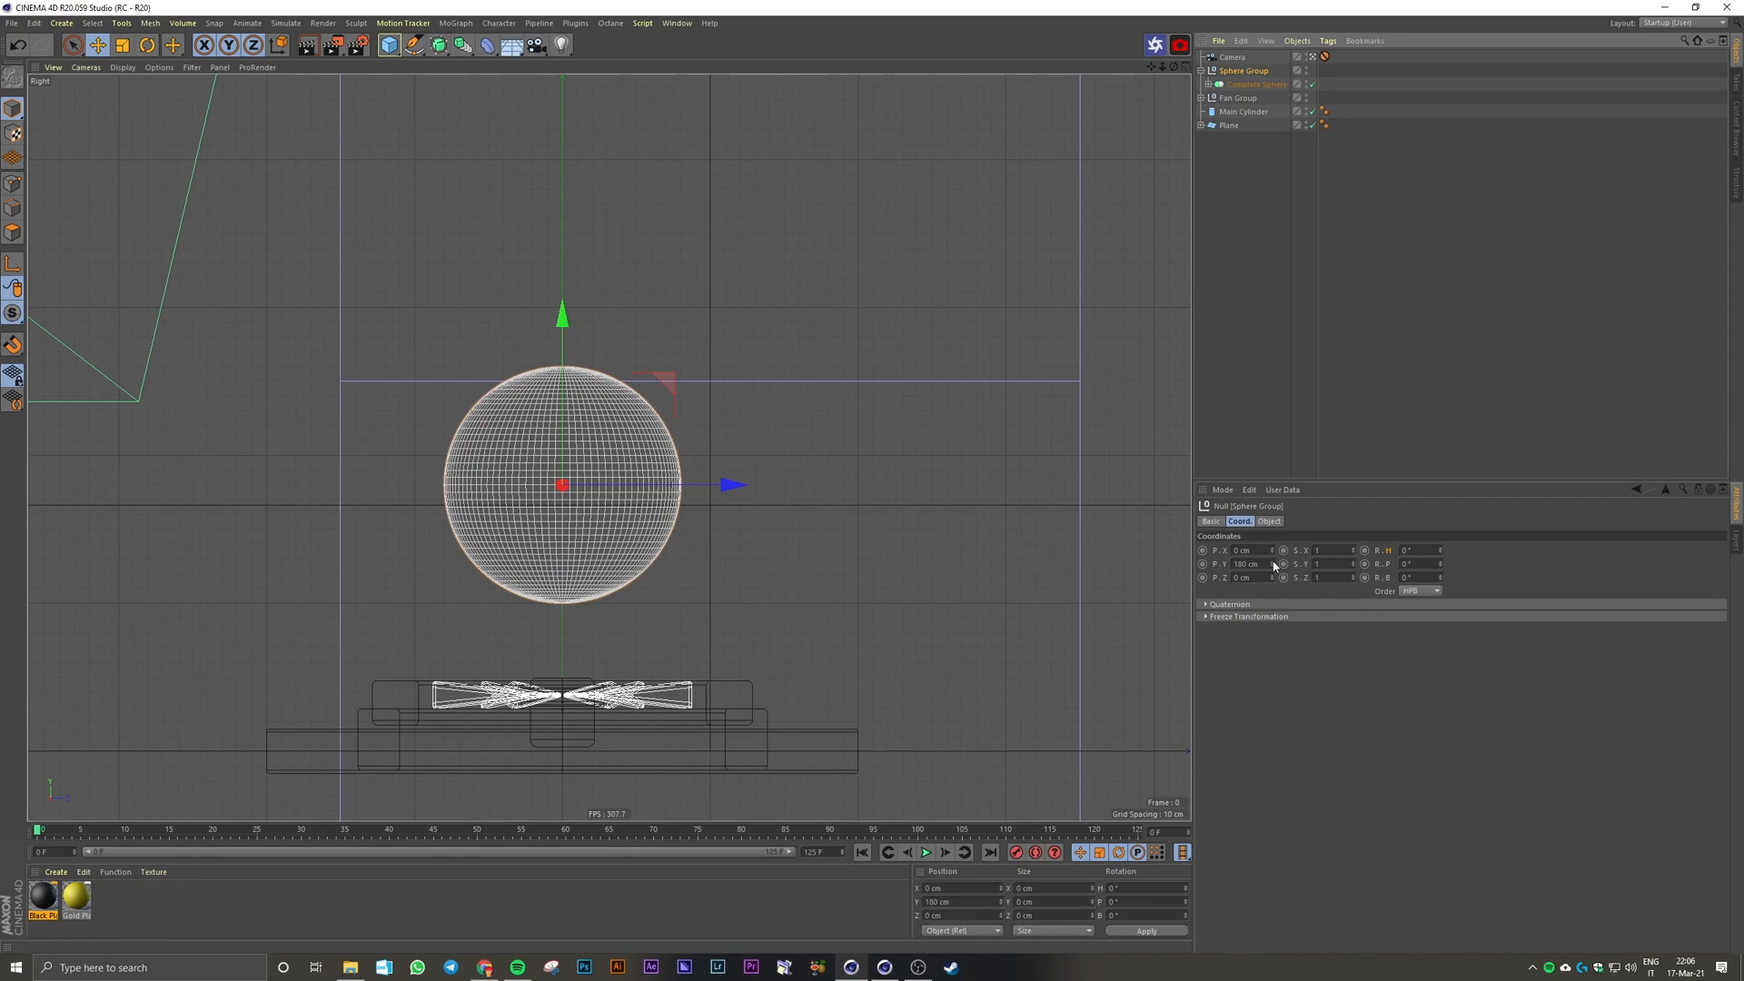
Step: Keyframe Sphere Group's Y position at 180 cm on frame 0 and 200 cm on frame 25
{"action": "left_click_drag", "start_coordinate": [1272, 567], "coordinate": [1272, 571]}
{"action": "key", "text": "ctrl+z"}
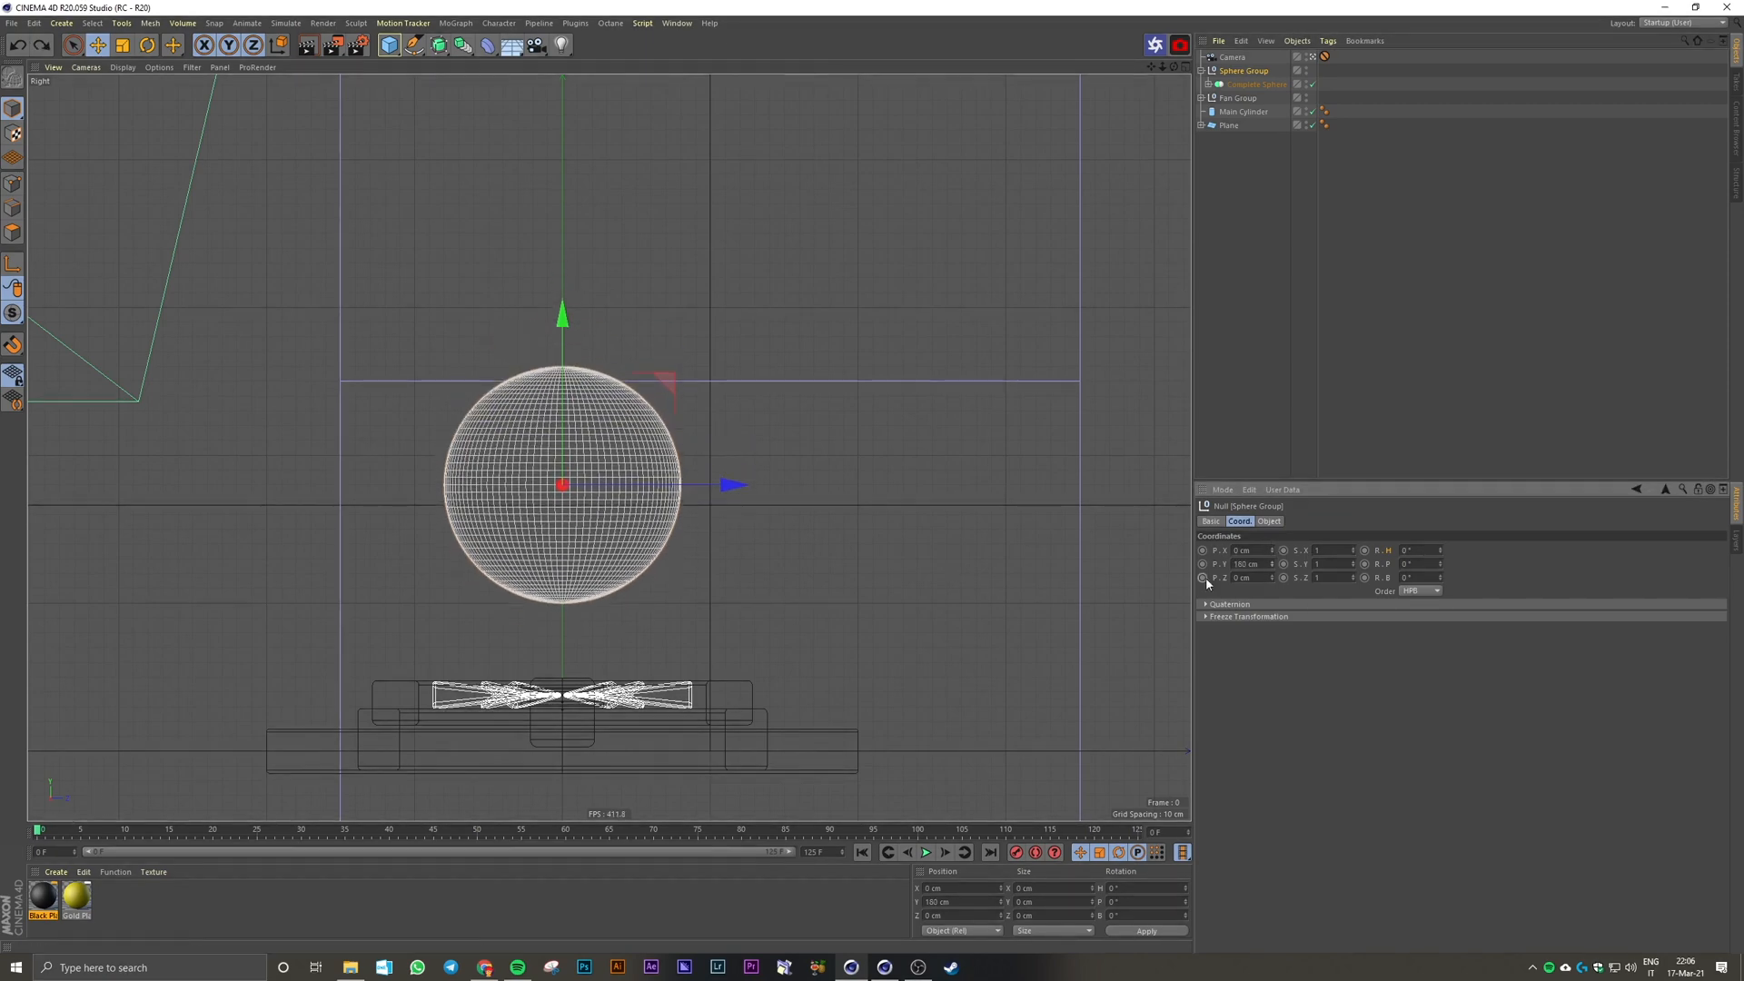
{"action": "left_click_drag", "start_coordinate": [275, 832], "coordinate": [260, 832]}
{"action": "left_click_drag", "start_coordinate": [1272, 565], "coordinate": [1272, 564]}
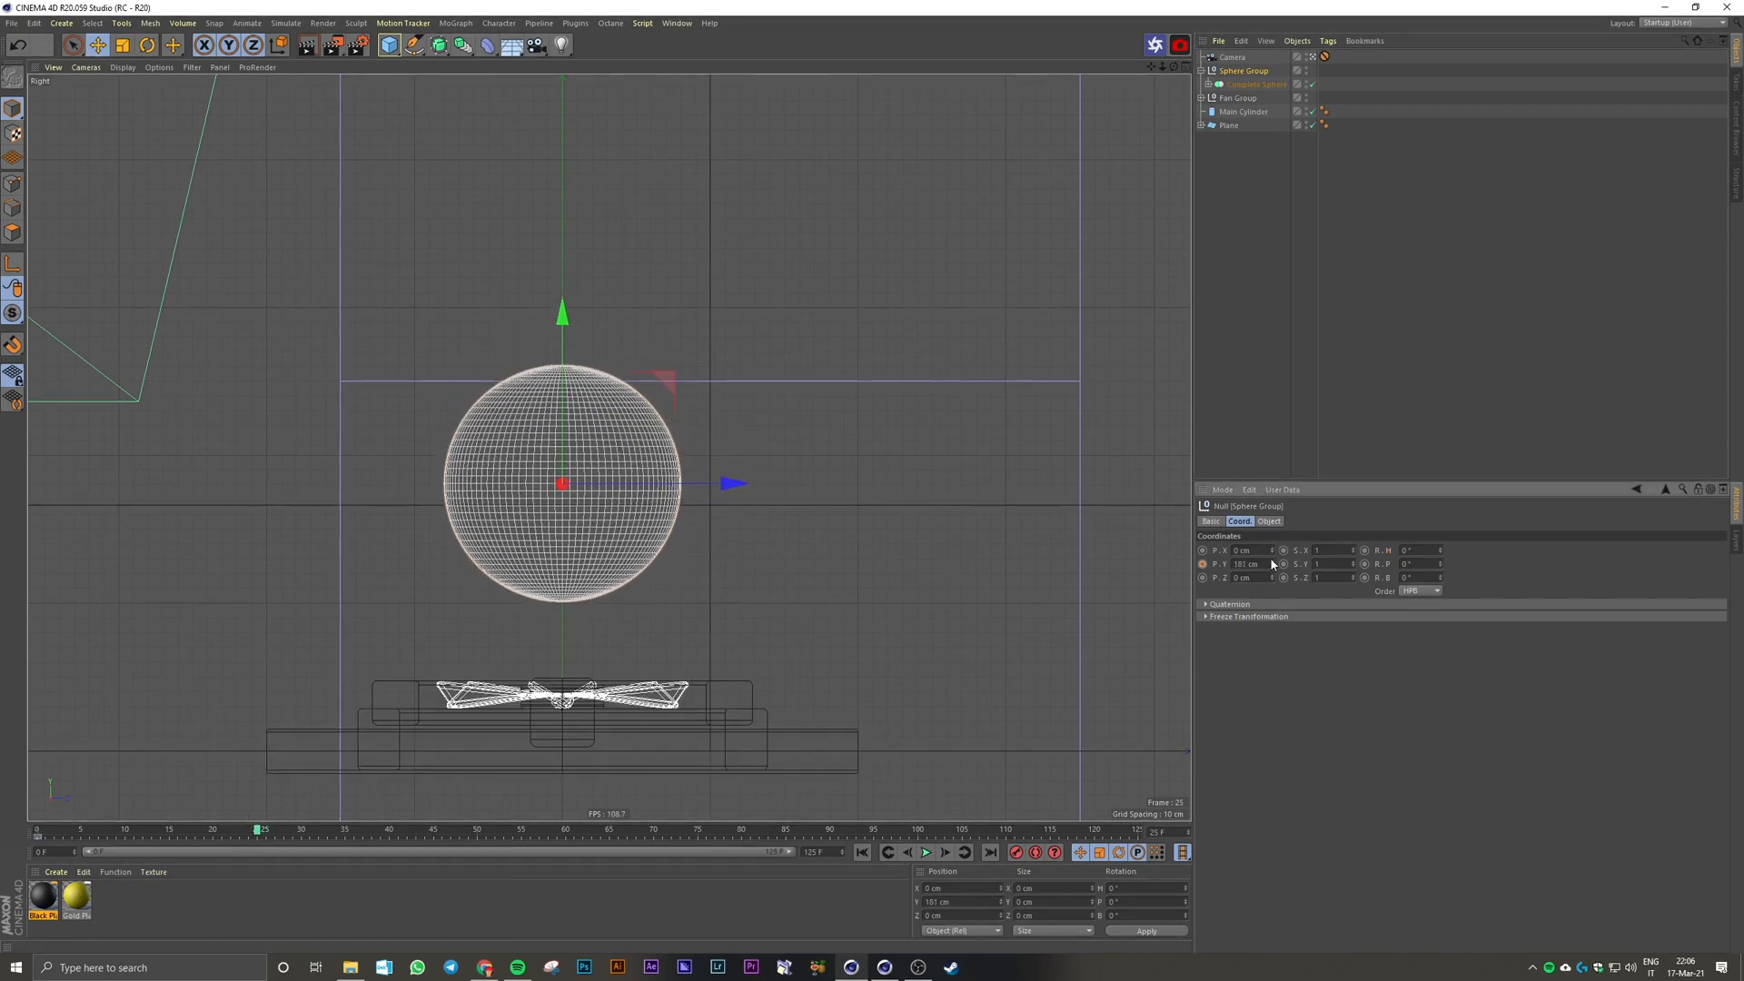
{"action": "type", "text": "180+20"}
{"action": "key", "text": "Return"}
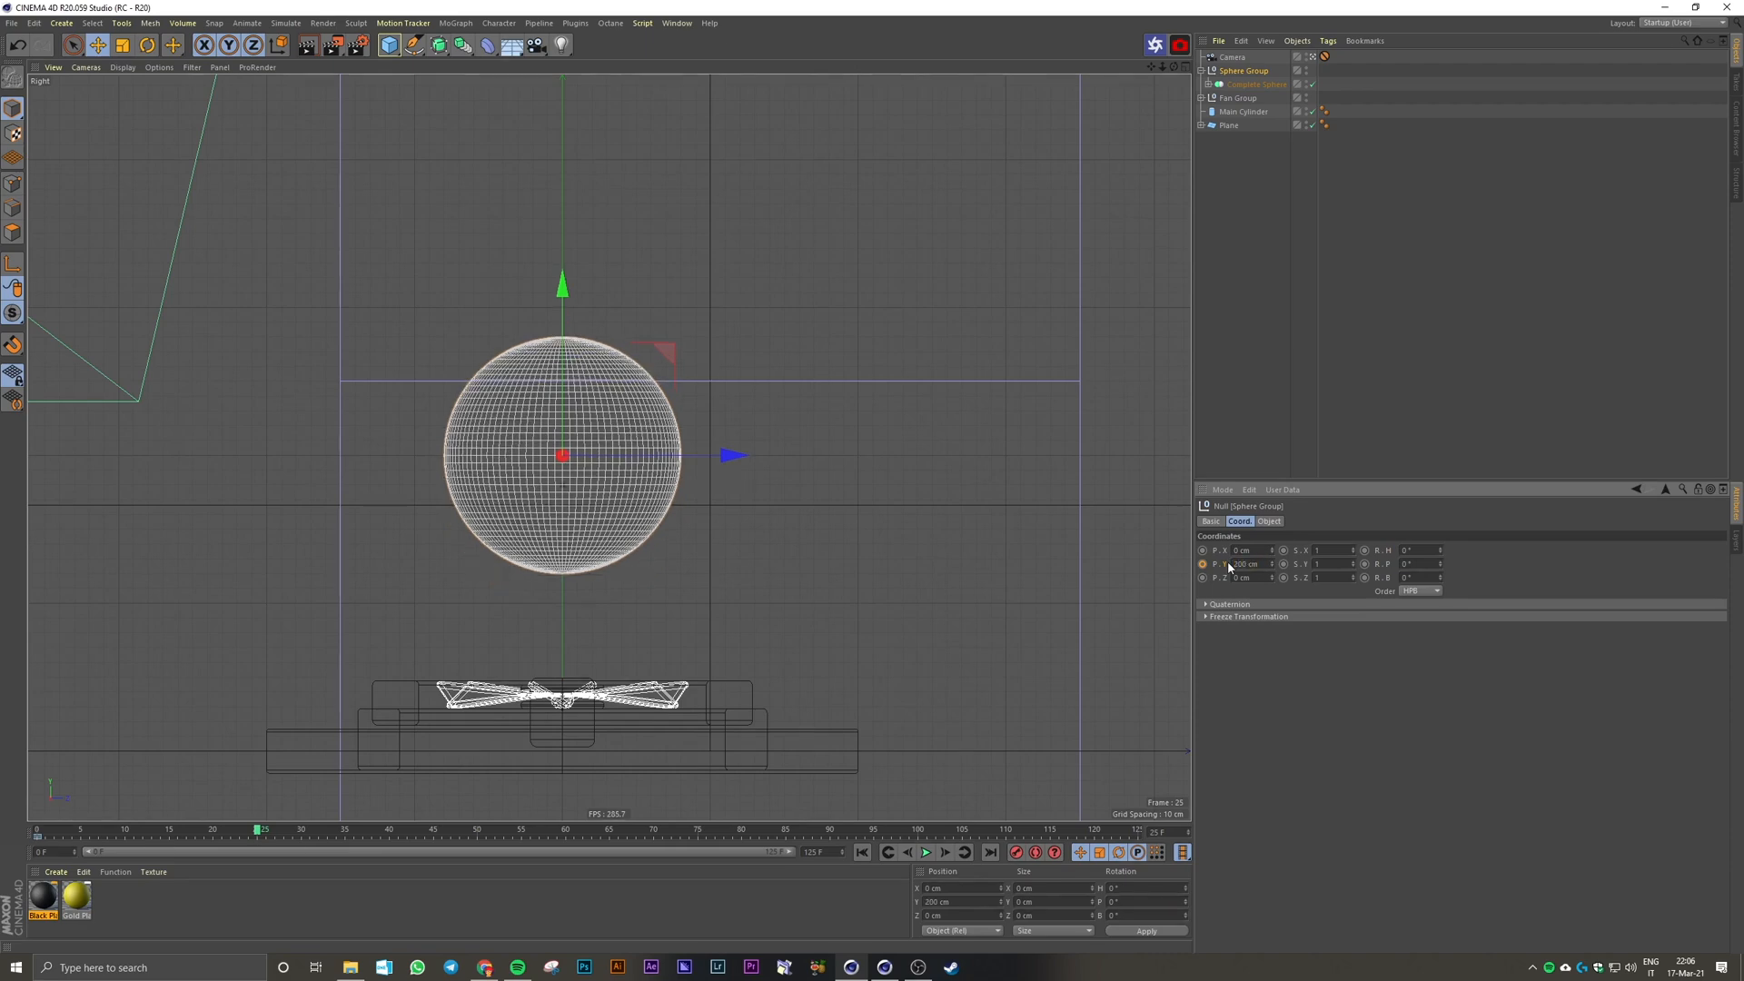
Step: Keyframe Sphere Group's Y position on frame 50 and at 200 cm on frame 75
{"action": "left_click_drag", "start_coordinate": [332, 830], "coordinate": [699, 830]}
{"action": "left_click", "coordinate": [1246, 564]}
{"action": "left_click", "coordinate": [1202, 564]}
{"action": "double_click", "coordinate": [1250, 565]}
{"action": "type", "text": "200"}
{"action": "key", "text": "Return"}
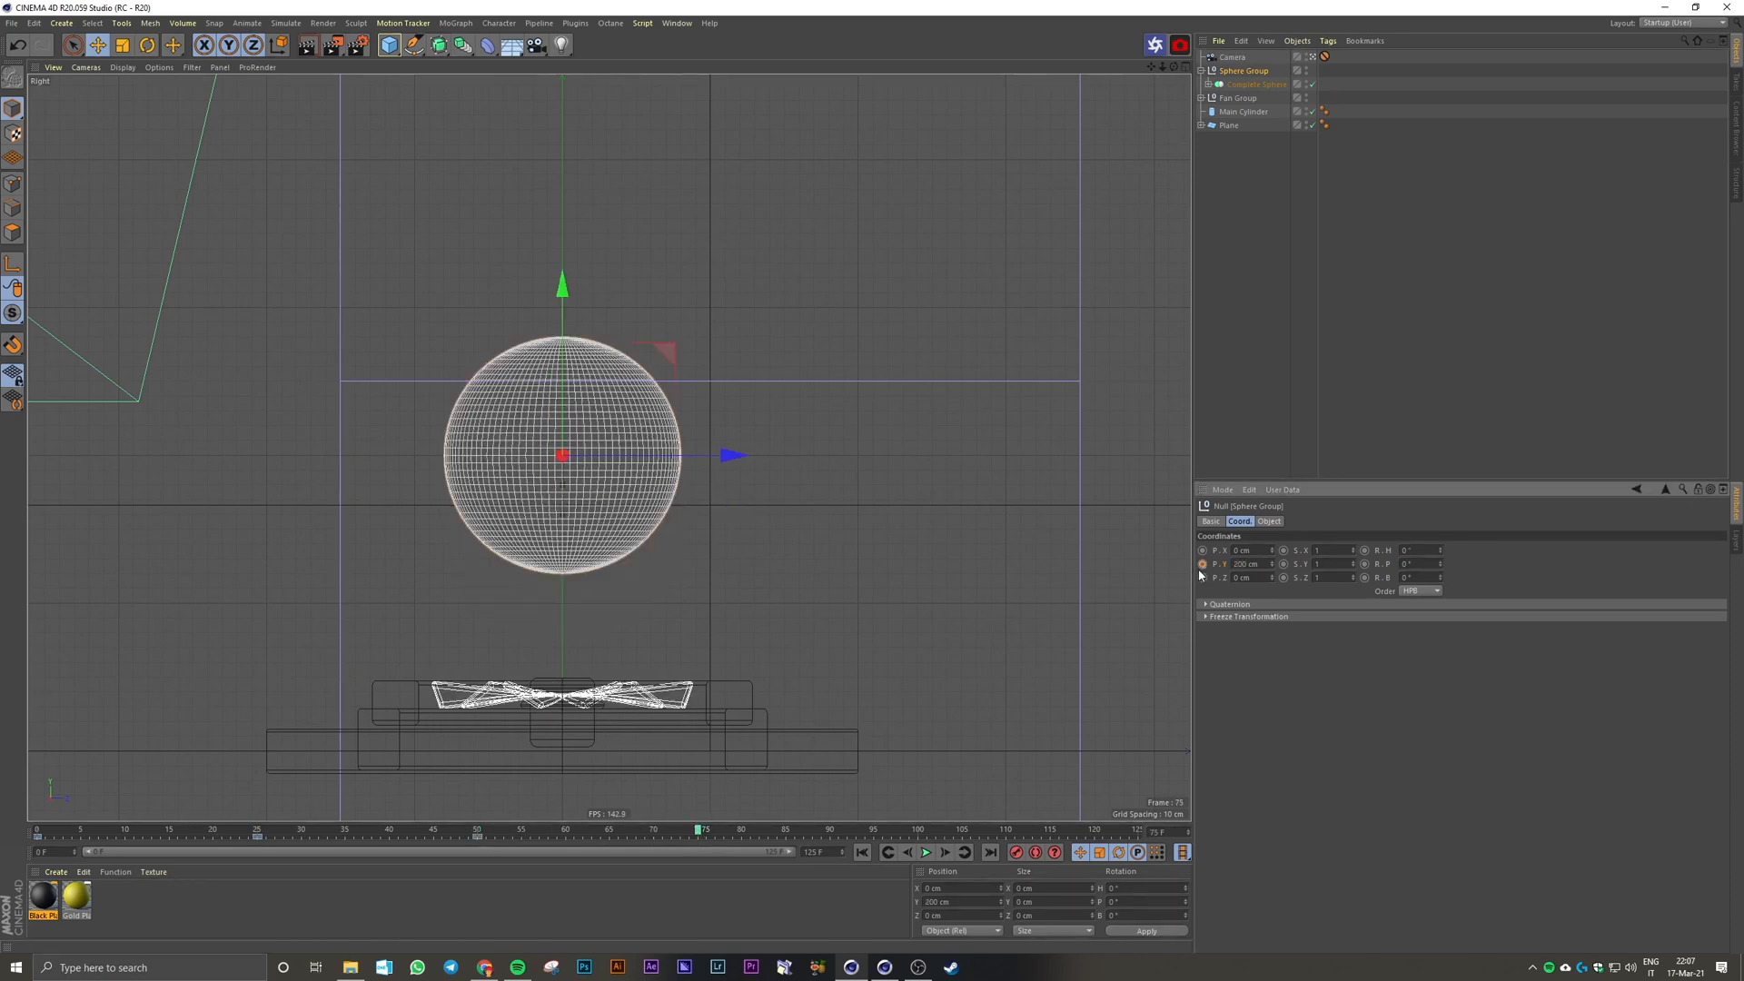
{"action": "left_click", "coordinate": [1203, 564]}
Step: Keyframe Sphere Group's Y position at 160 cm on frame 100 and set it to 200 cm on frame 125
{"action": "left_click", "coordinate": [917, 830]}
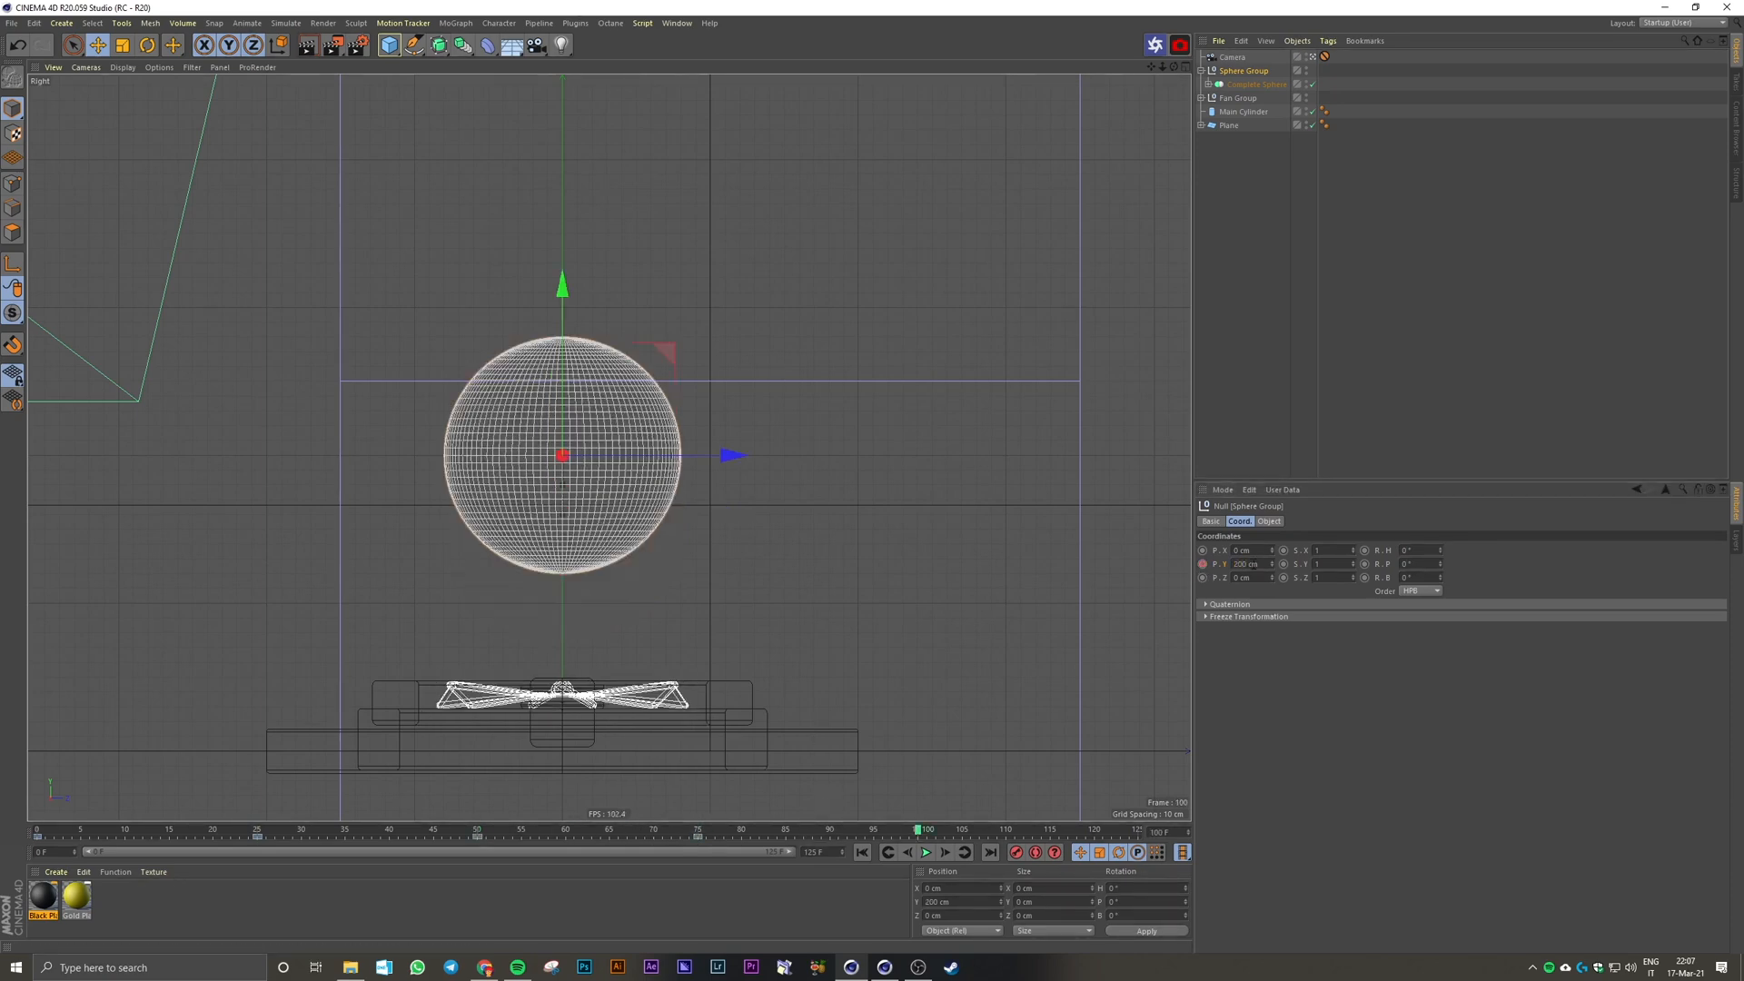
{"action": "double_click", "coordinate": [1254, 565]}
{"action": "type", "text": "160"}
{"action": "key", "text": "Return"}
{"action": "left_click", "coordinate": [1203, 565]}
{"action": "left_click_drag", "start_coordinate": [919, 830], "coordinate": [1138, 830]}
{"action": "double_click", "coordinate": [1250, 564]}
{"action": "type", "text": "200"}
{"action": "key", "text": "Return"}
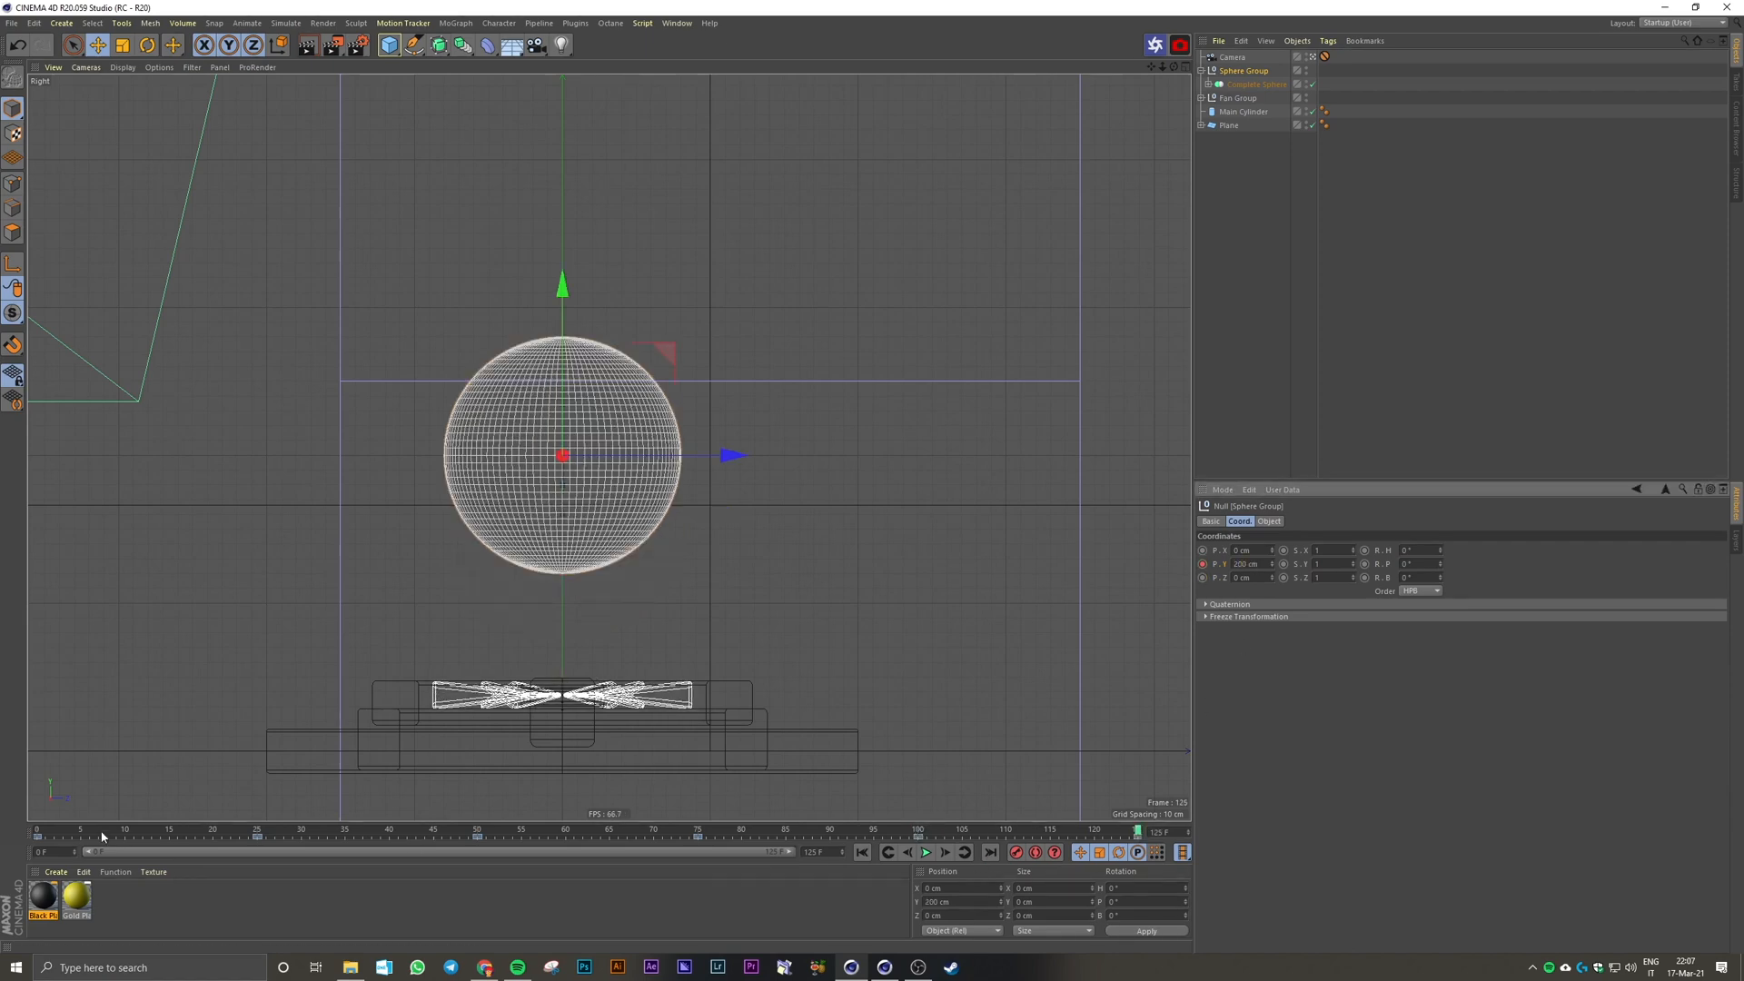
Step: Return to frame 0 and undo the Sphere Group's trial Y position keys beyond that frame
{"action": "left_click", "coordinate": [38, 832]}
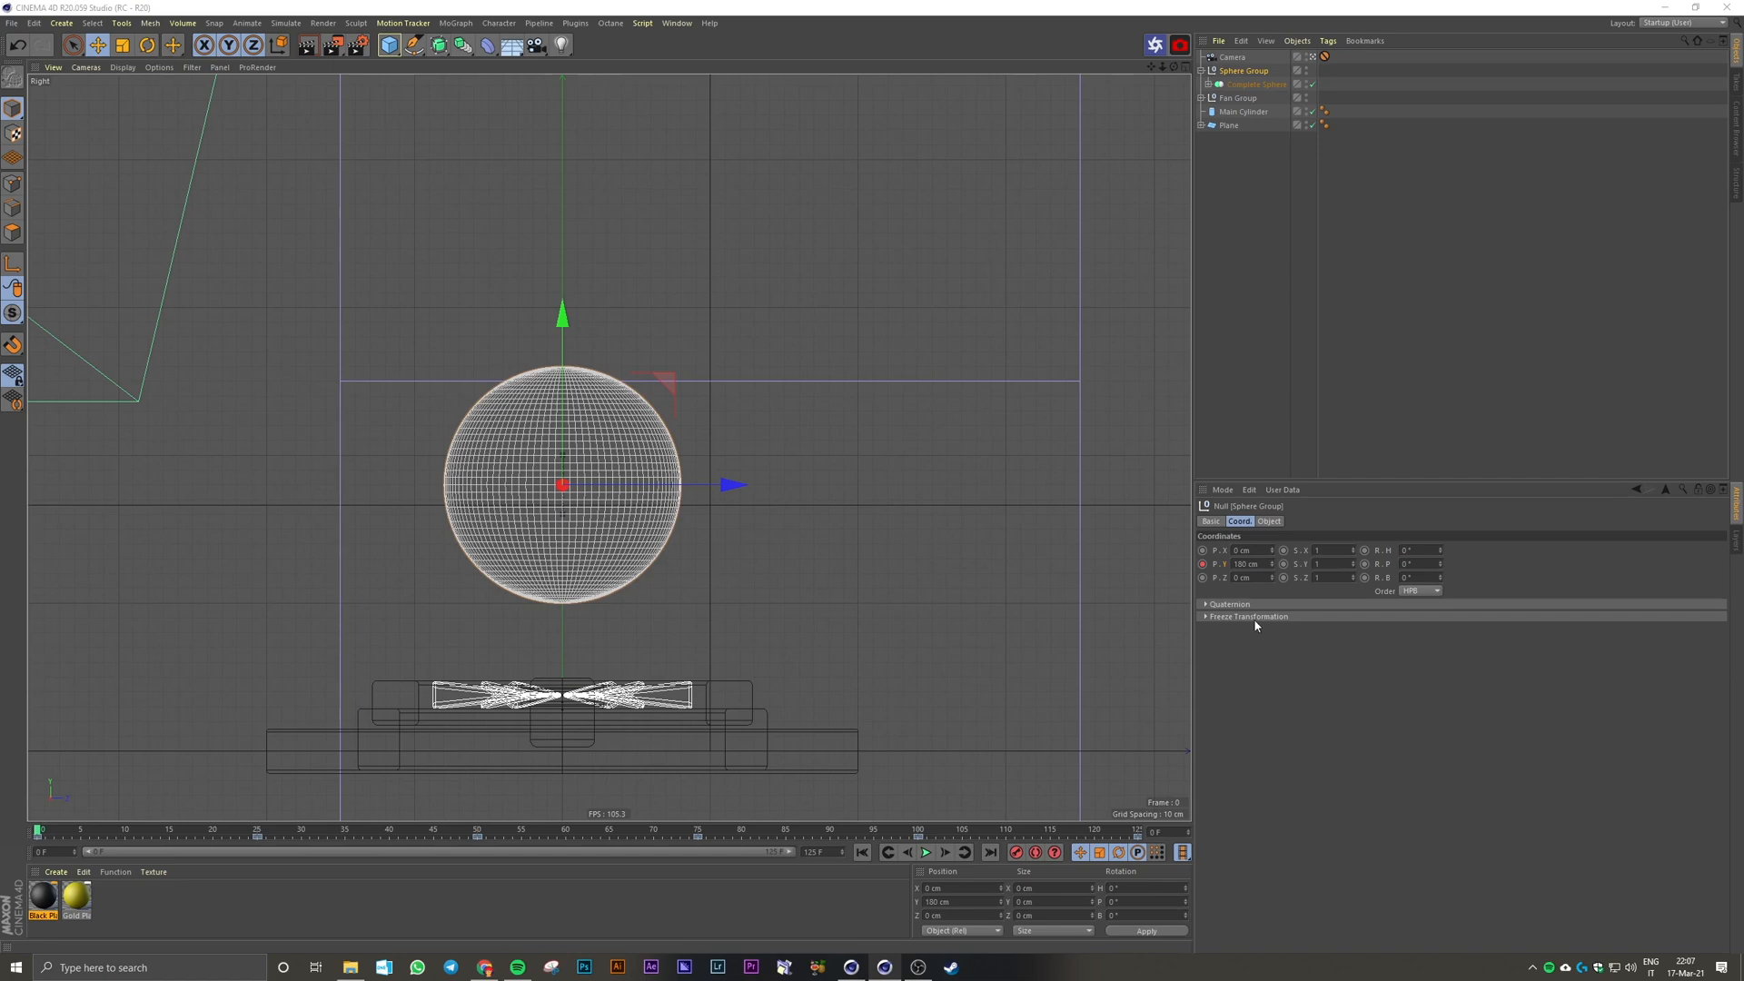
{"action": "left_click", "coordinate": [1411, 336]}
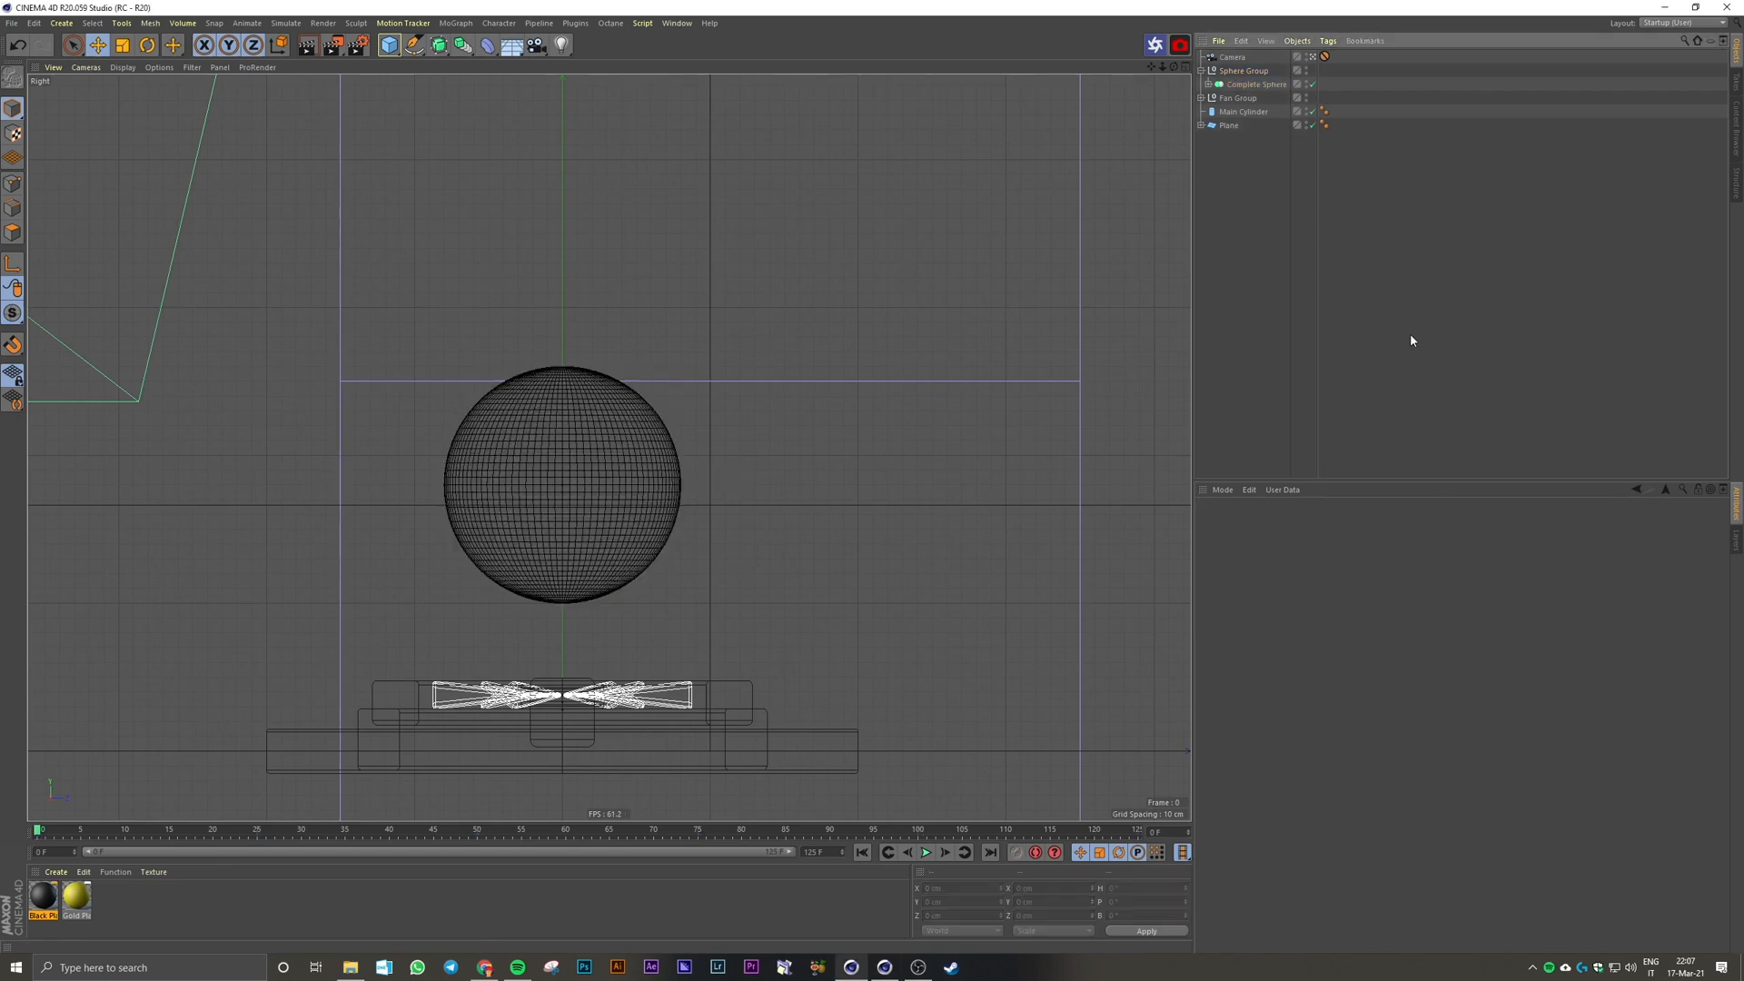
{"action": "key", "text": "ctrl+z"}
{"action": "key", "text": "ctrl+z"}
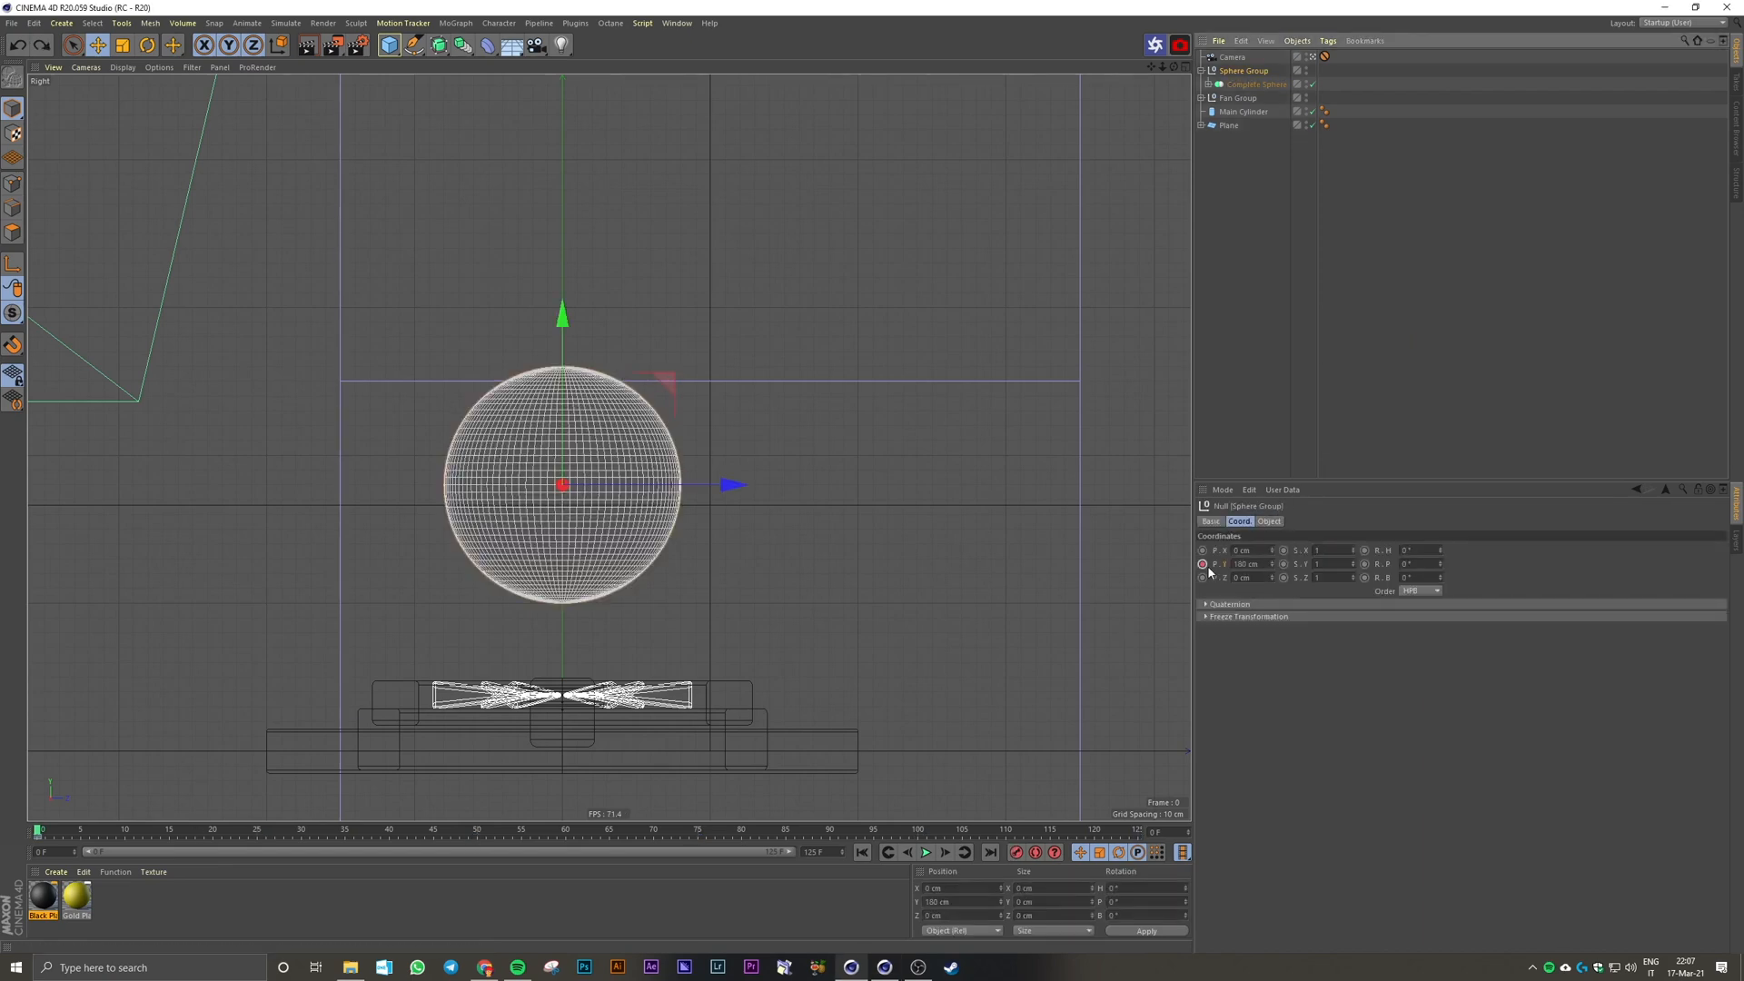
Step: Keyframe Sphere Group's Y position at 180 cm on frame 125 and 200 cm on frame 30
{"action": "left_click", "coordinate": [1137, 832]}
{"action": "left_click", "coordinate": [1203, 565]}
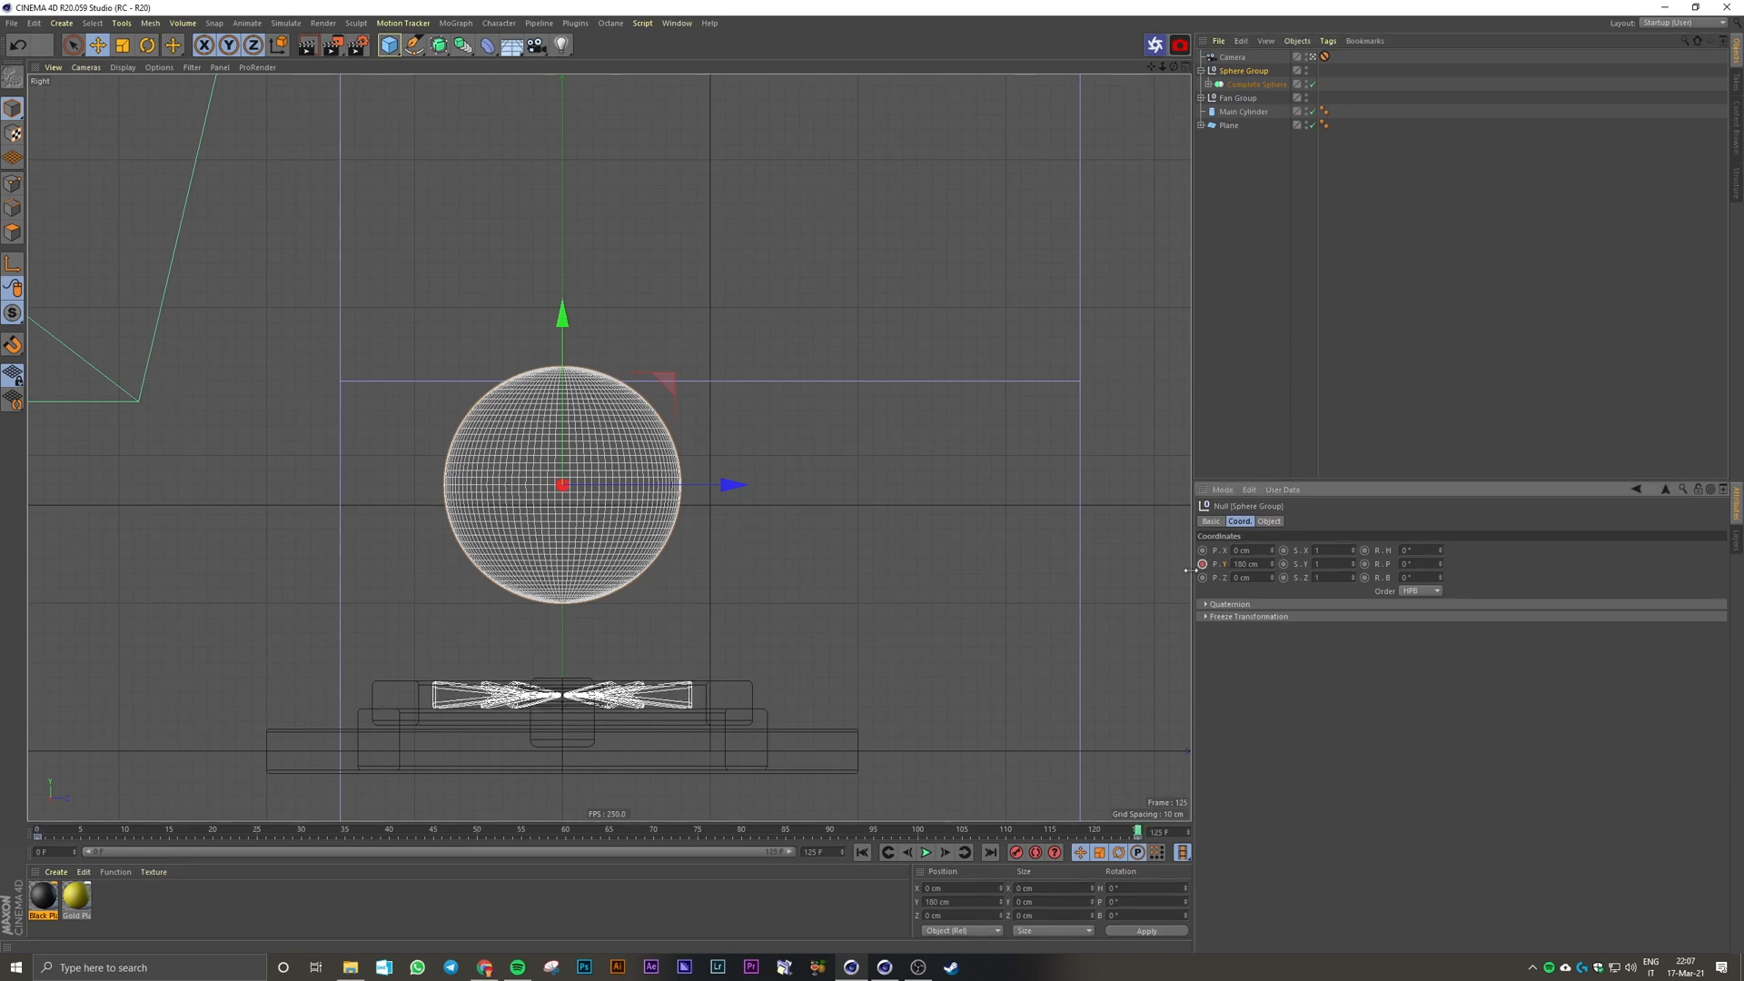
{"action": "left_click_drag", "start_coordinate": [247, 836], "coordinate": [301, 832]}
{"action": "left_click_drag", "start_coordinate": [1260, 565], "coordinate": [1223, 571]}
{"action": "key", "text": "Return"}
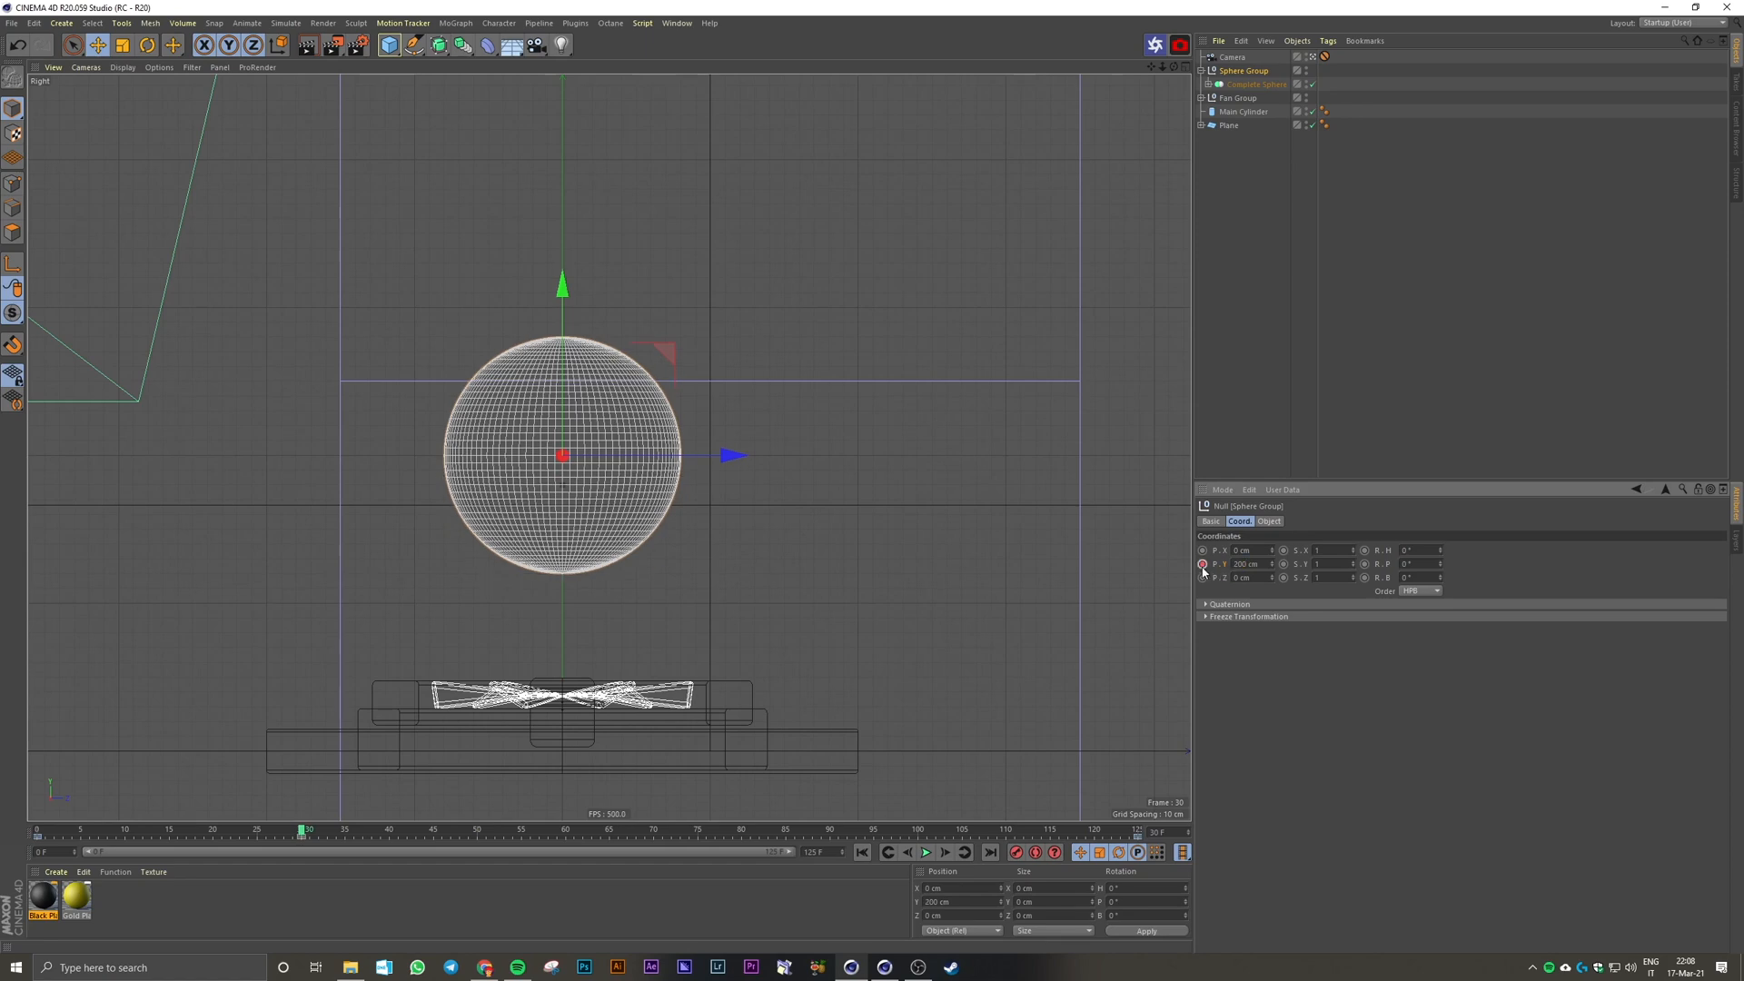
Step: Keyframe Sphere Group's Y position at 160 cm on frame 60 and 200 cm on frame 90
{"action": "left_click", "coordinate": [565, 833]}
{"action": "double_click", "coordinate": [1250, 564]}
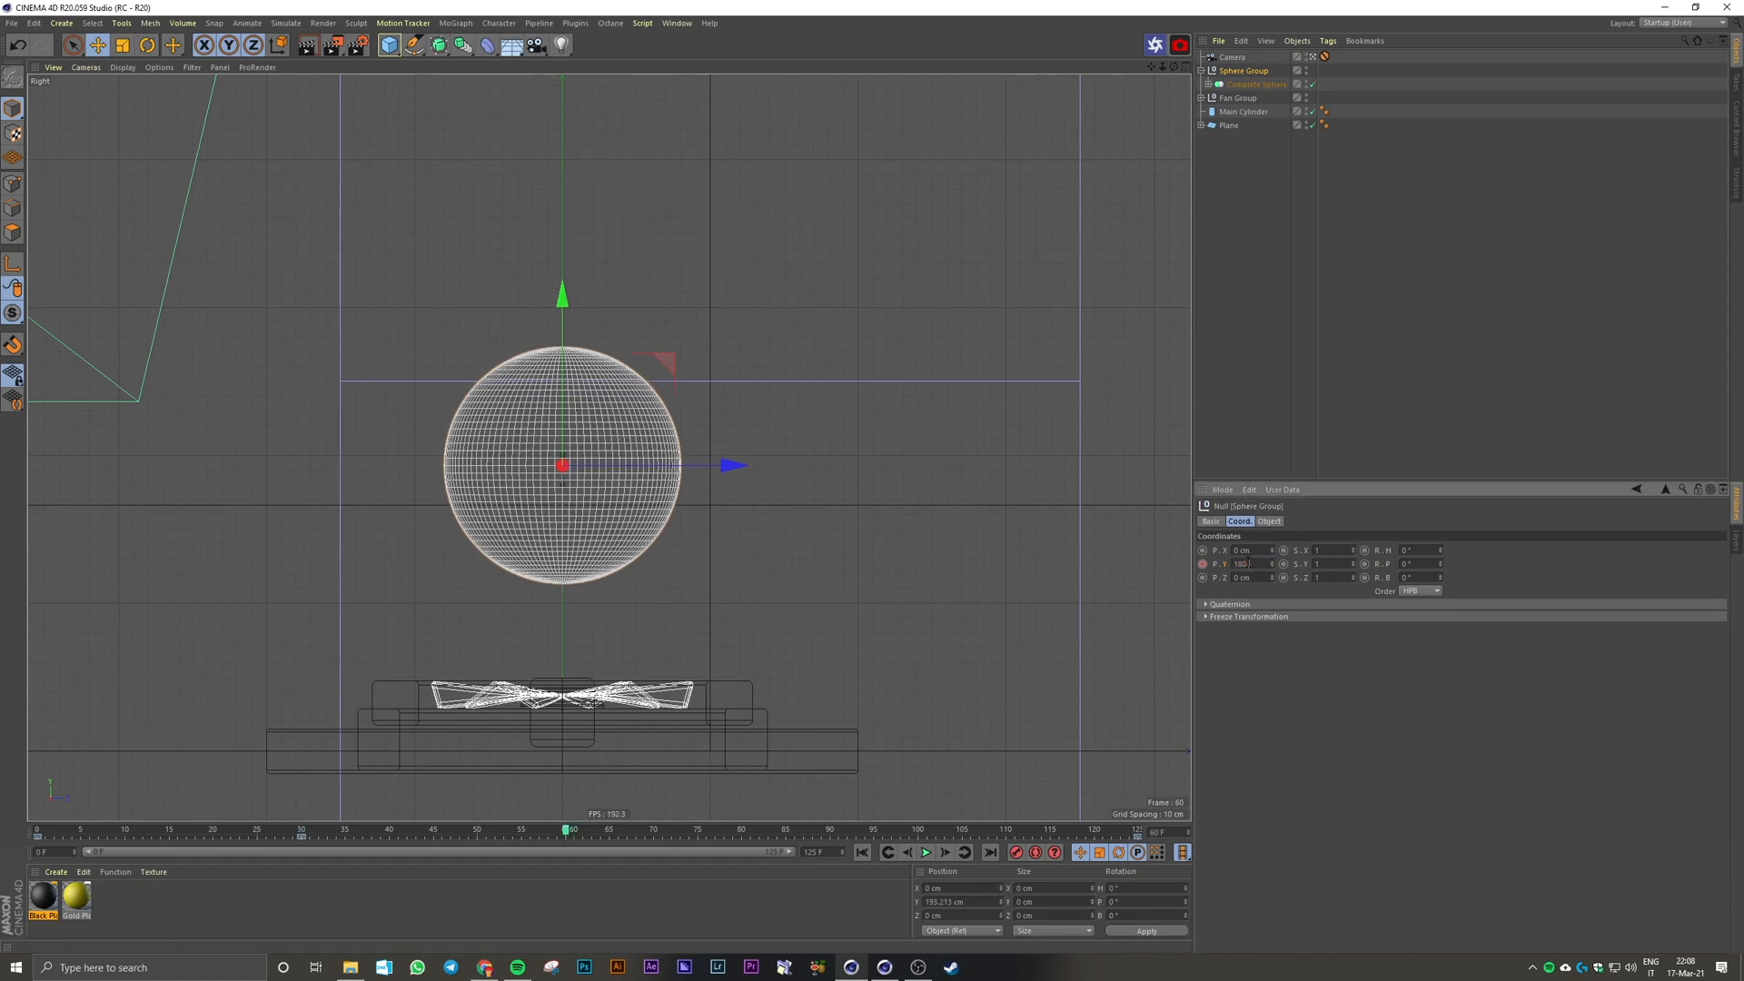
{"action": "key", "text": "Return"}
{"action": "left_click_drag", "start_coordinate": [606, 833], "coordinate": [832, 830]}
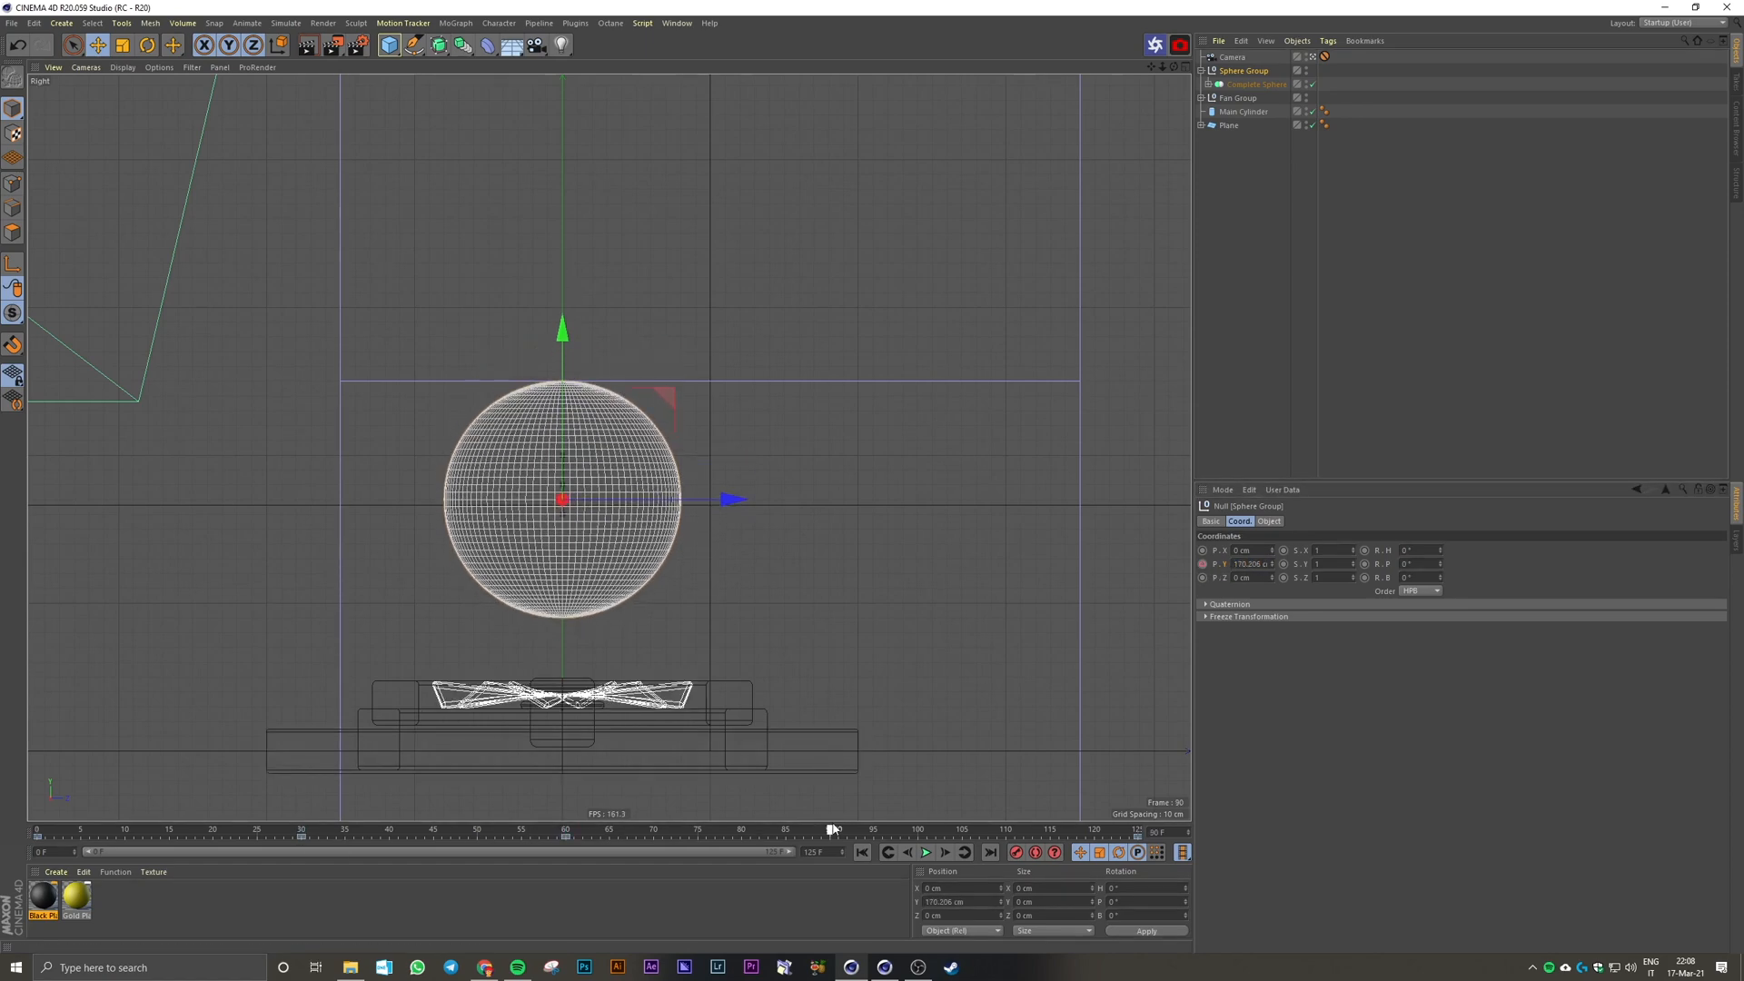
{"action": "left_click", "coordinate": [1253, 565]}
{"action": "type", "text": "200"}
{"action": "key", "text": "Return"}
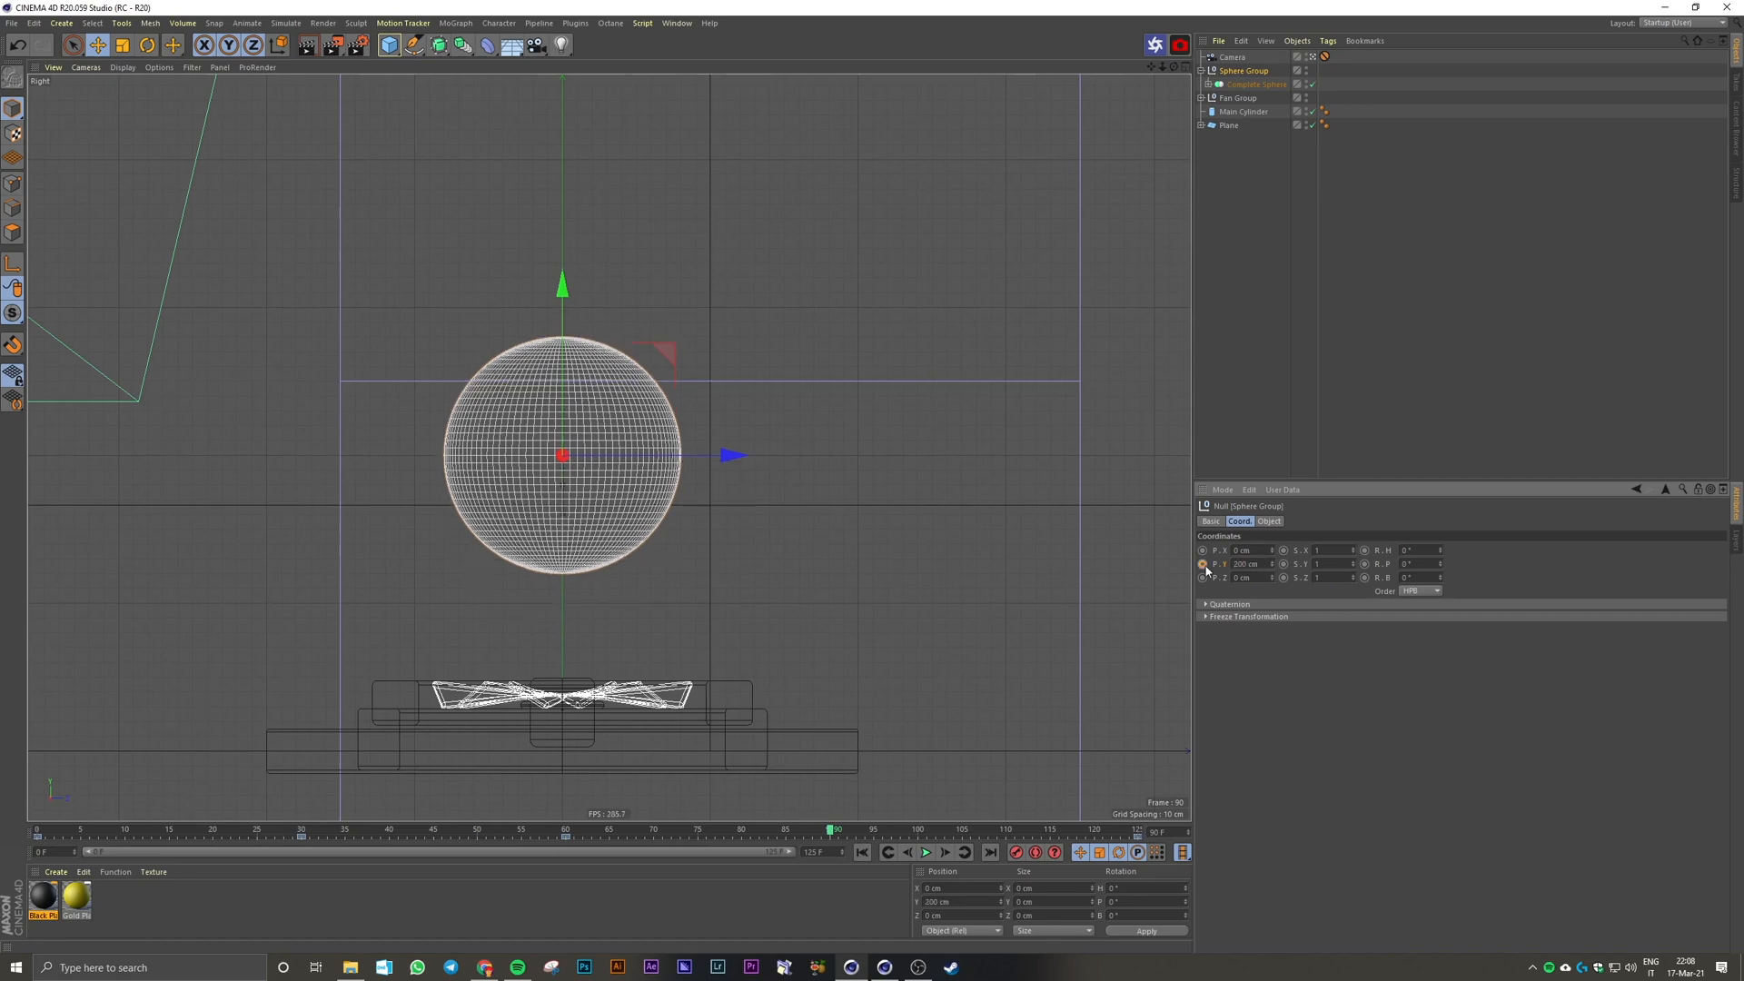
Step: Update Sphere Group's Y position keys on frames 125 and 0 to 160 cm
{"action": "left_click", "coordinate": [891, 831]}
{"action": "left_click_drag", "start_coordinate": [891, 831], "coordinate": [1137, 831]}
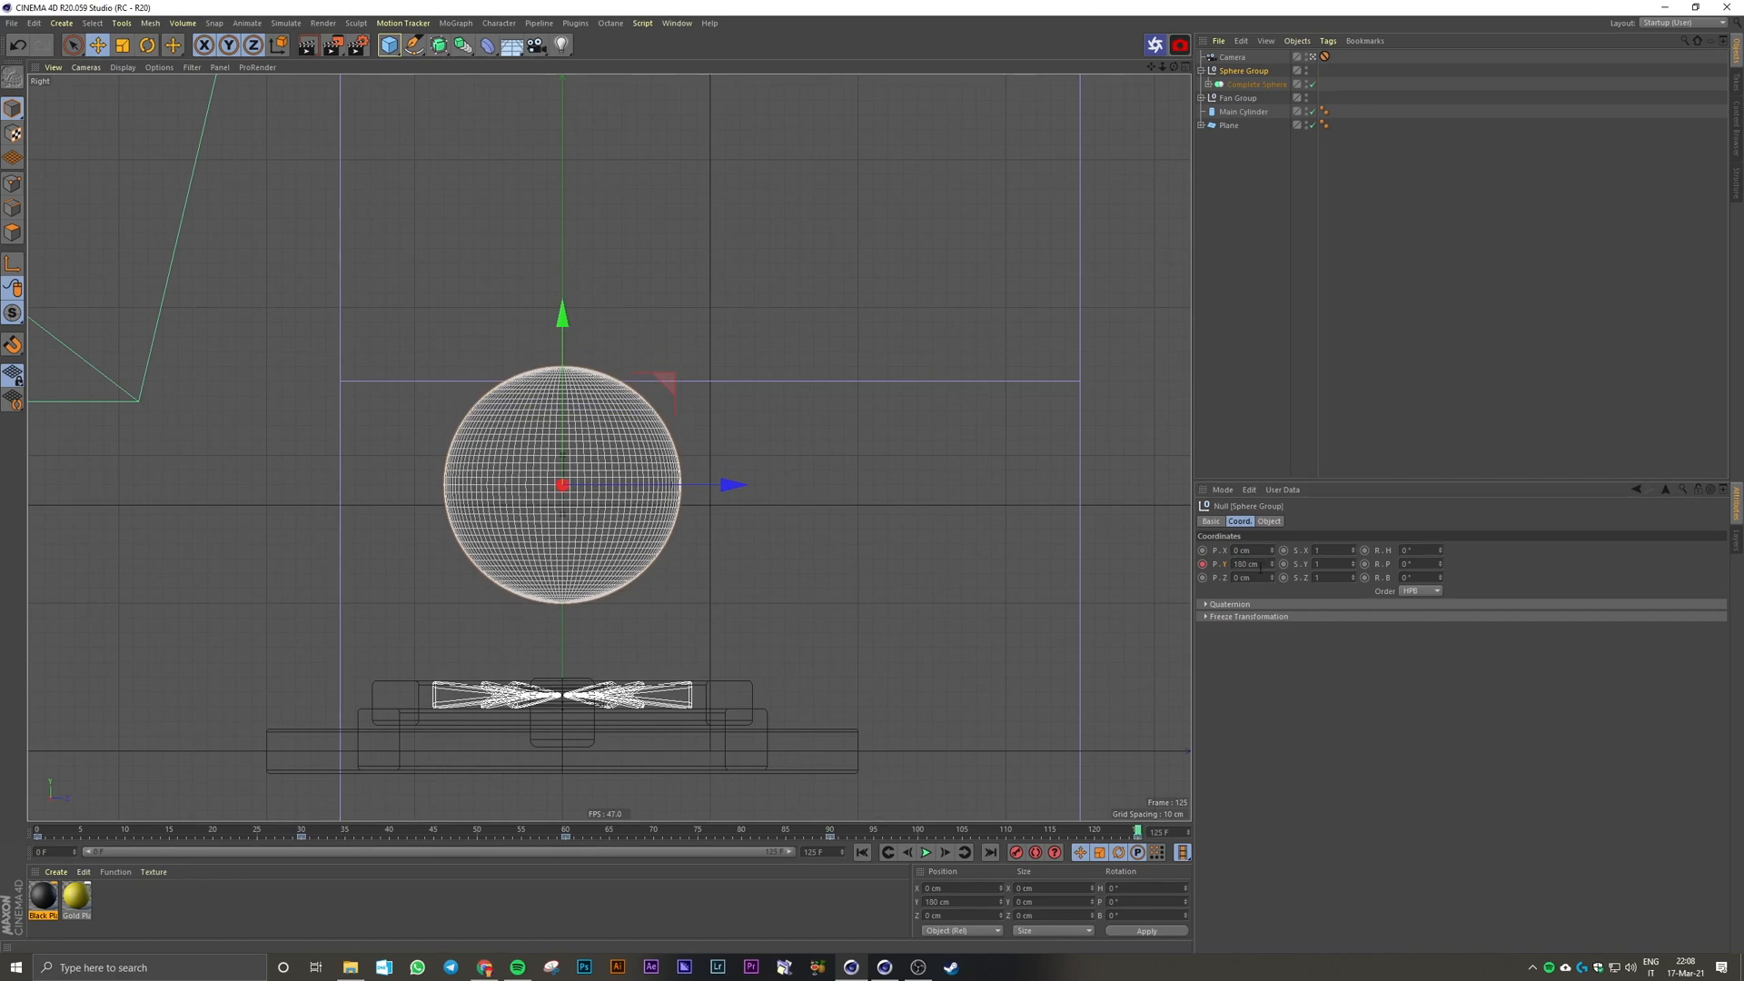
{"action": "double_click", "coordinate": [1261, 568]}
{"action": "type", "text": "160"}
{"action": "key", "text": "Return"}
{"action": "left_click", "coordinate": [37, 831]}
{"action": "double_click", "coordinate": [1253, 565]}
{"action": "type", "text": "160"}
{"action": "key", "text": "Return"}
{"action": "left_click", "coordinate": [1203, 564]}
Step: Scrub through the timeline and play back the sphere's up-and-down motion in the perspective view
{"action": "left_click_drag", "start_coordinate": [37, 831], "coordinate": [1134, 843]}
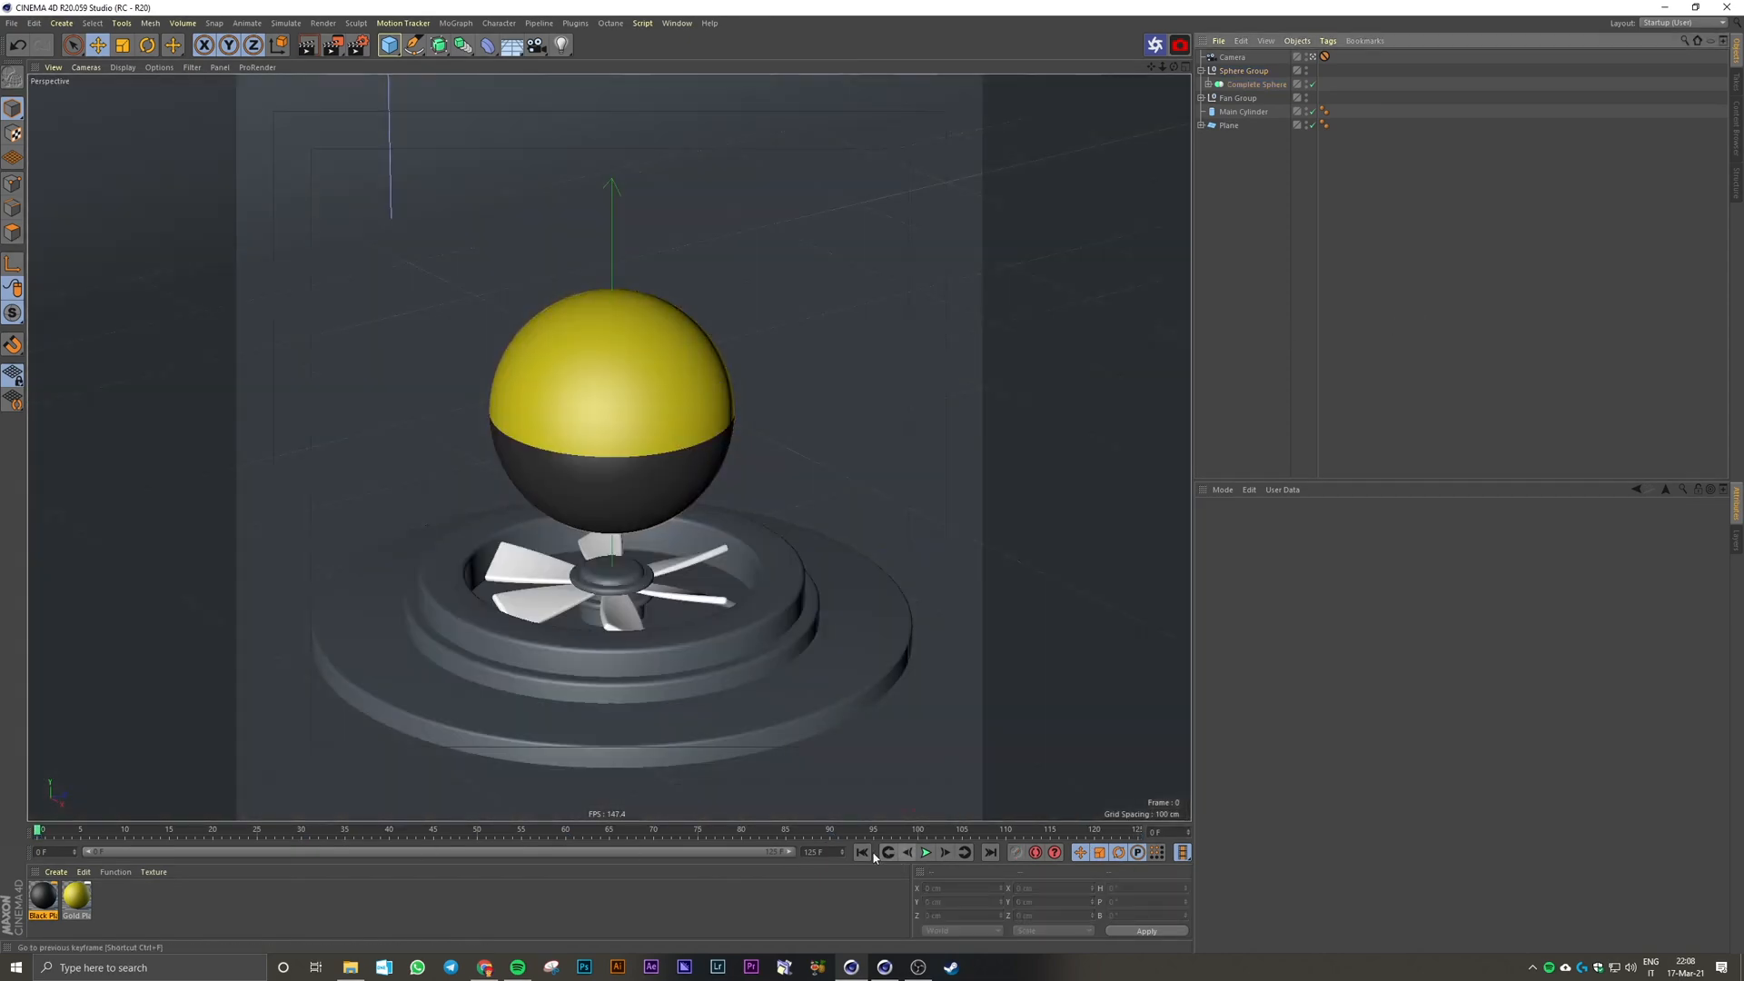
{"action": "left_click", "coordinate": [927, 852]}
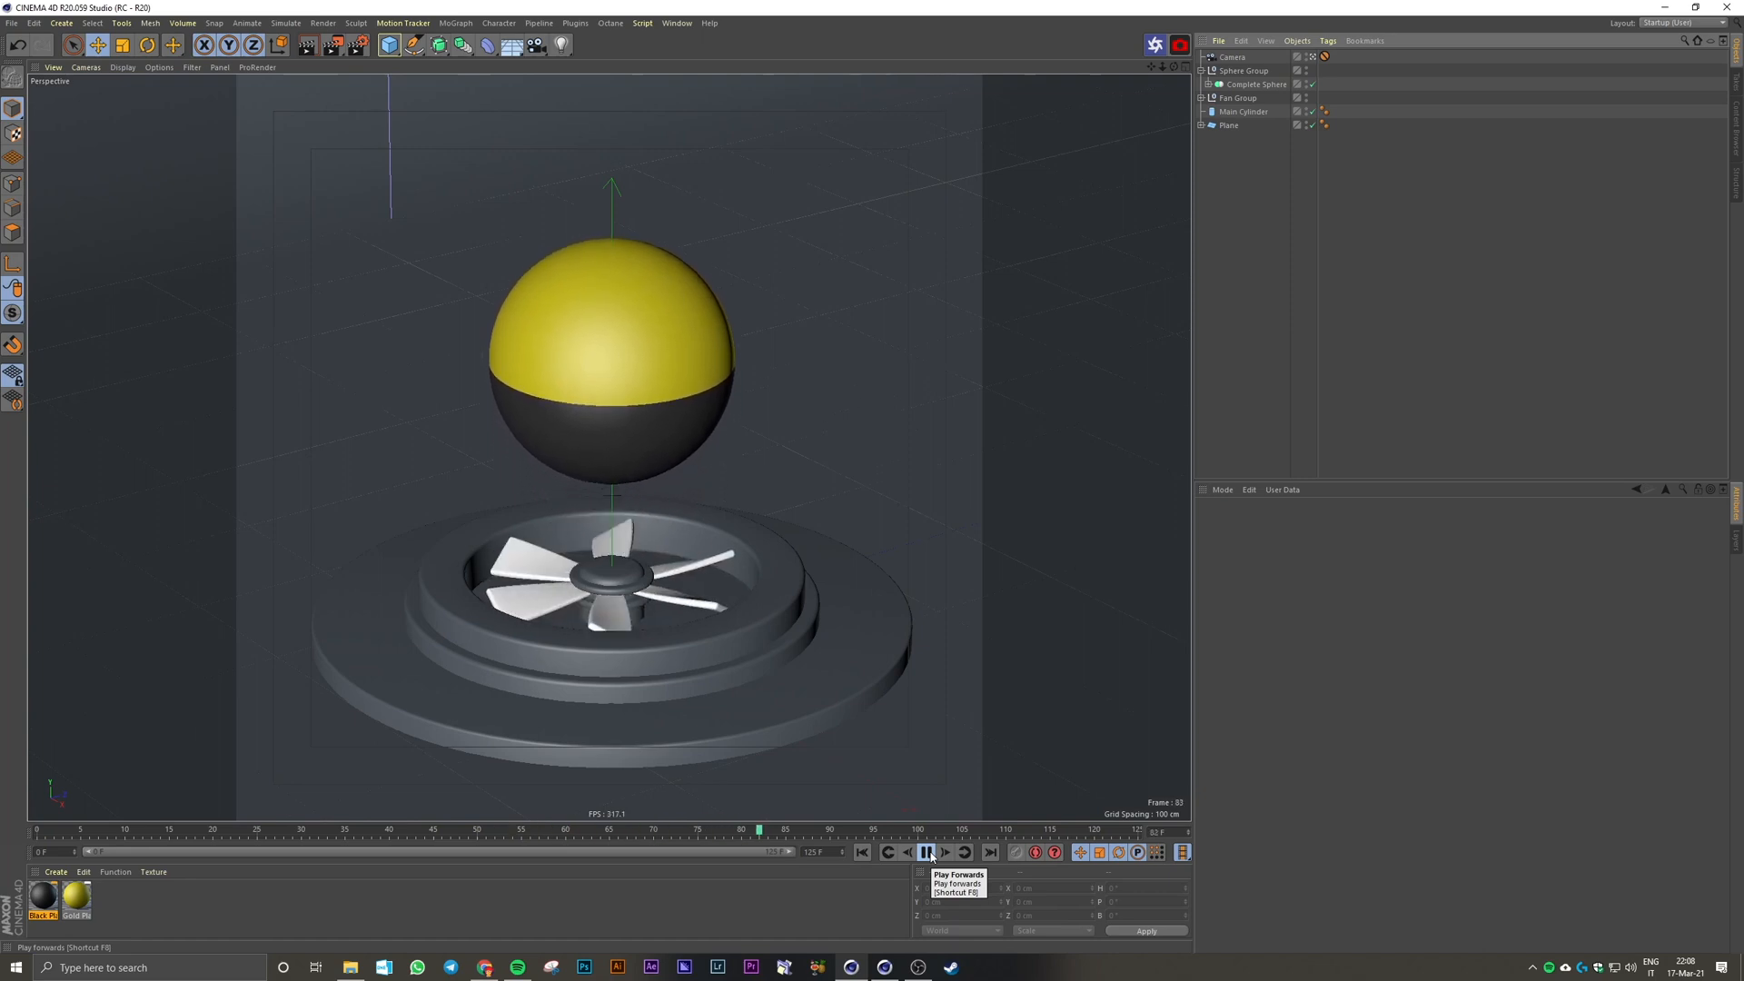
{"action": "left_click", "coordinate": [926, 853]}
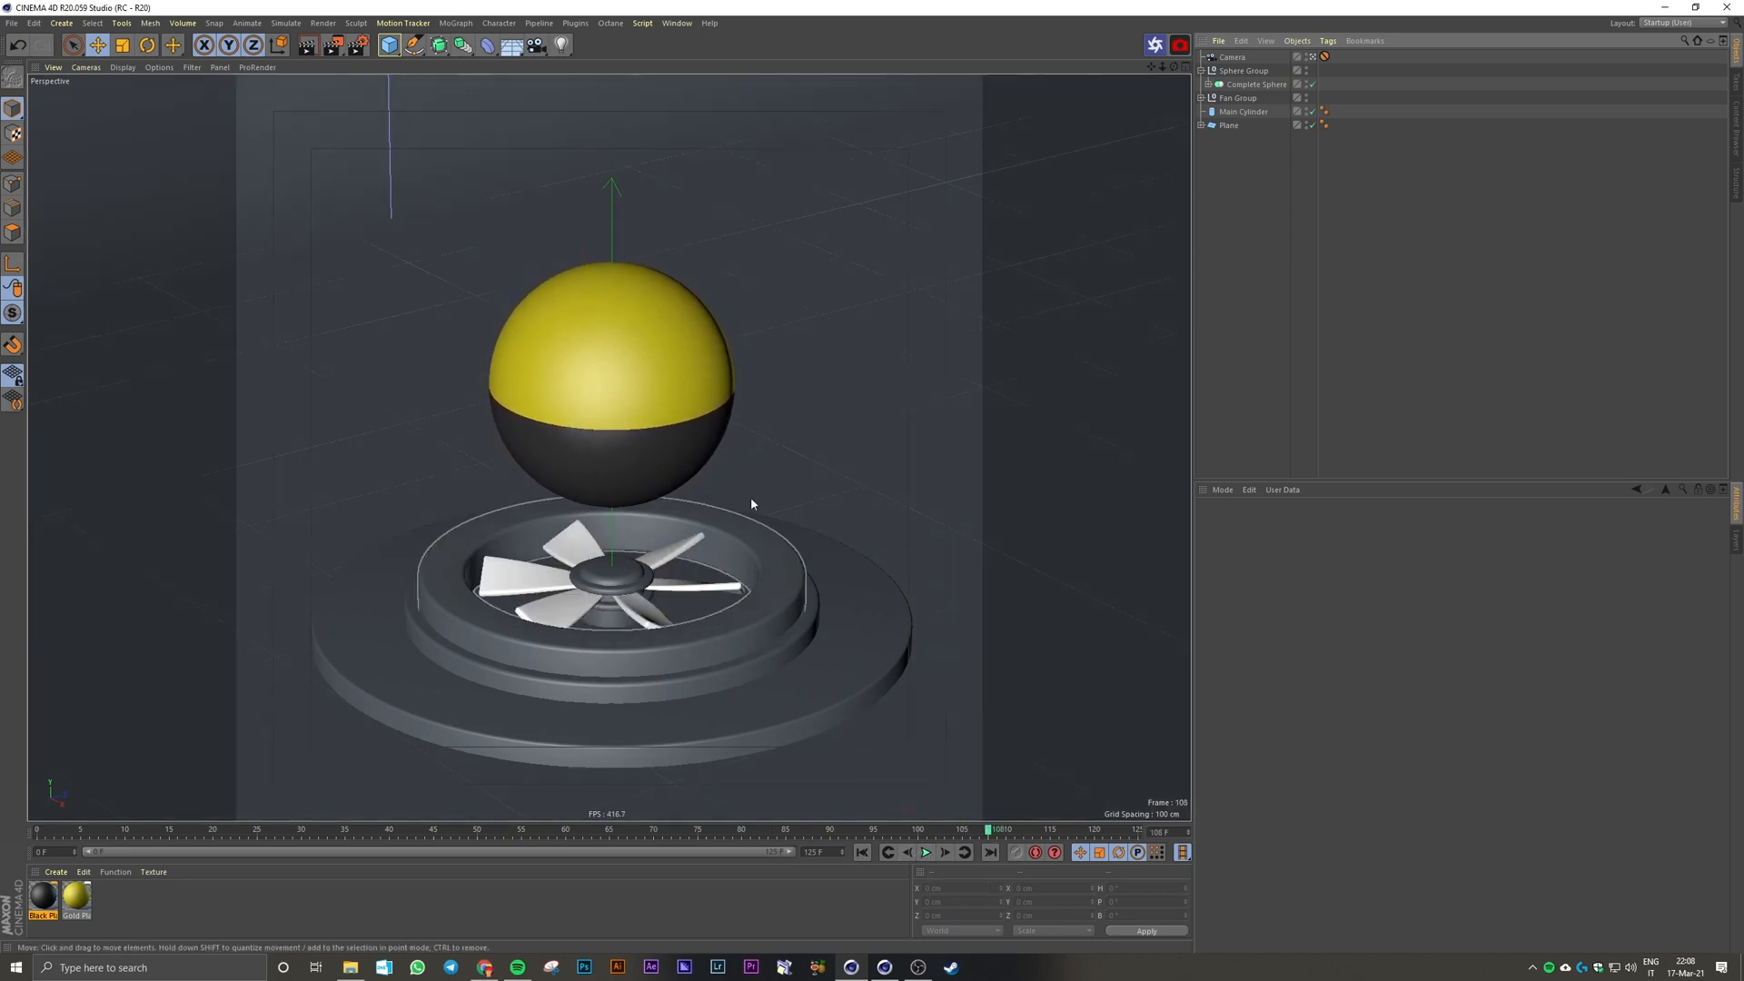
Step: Open the F-Curve timeline and show Sphere Group's position curve framed at its full length and height
{"action": "left_click", "coordinate": [676, 23]}
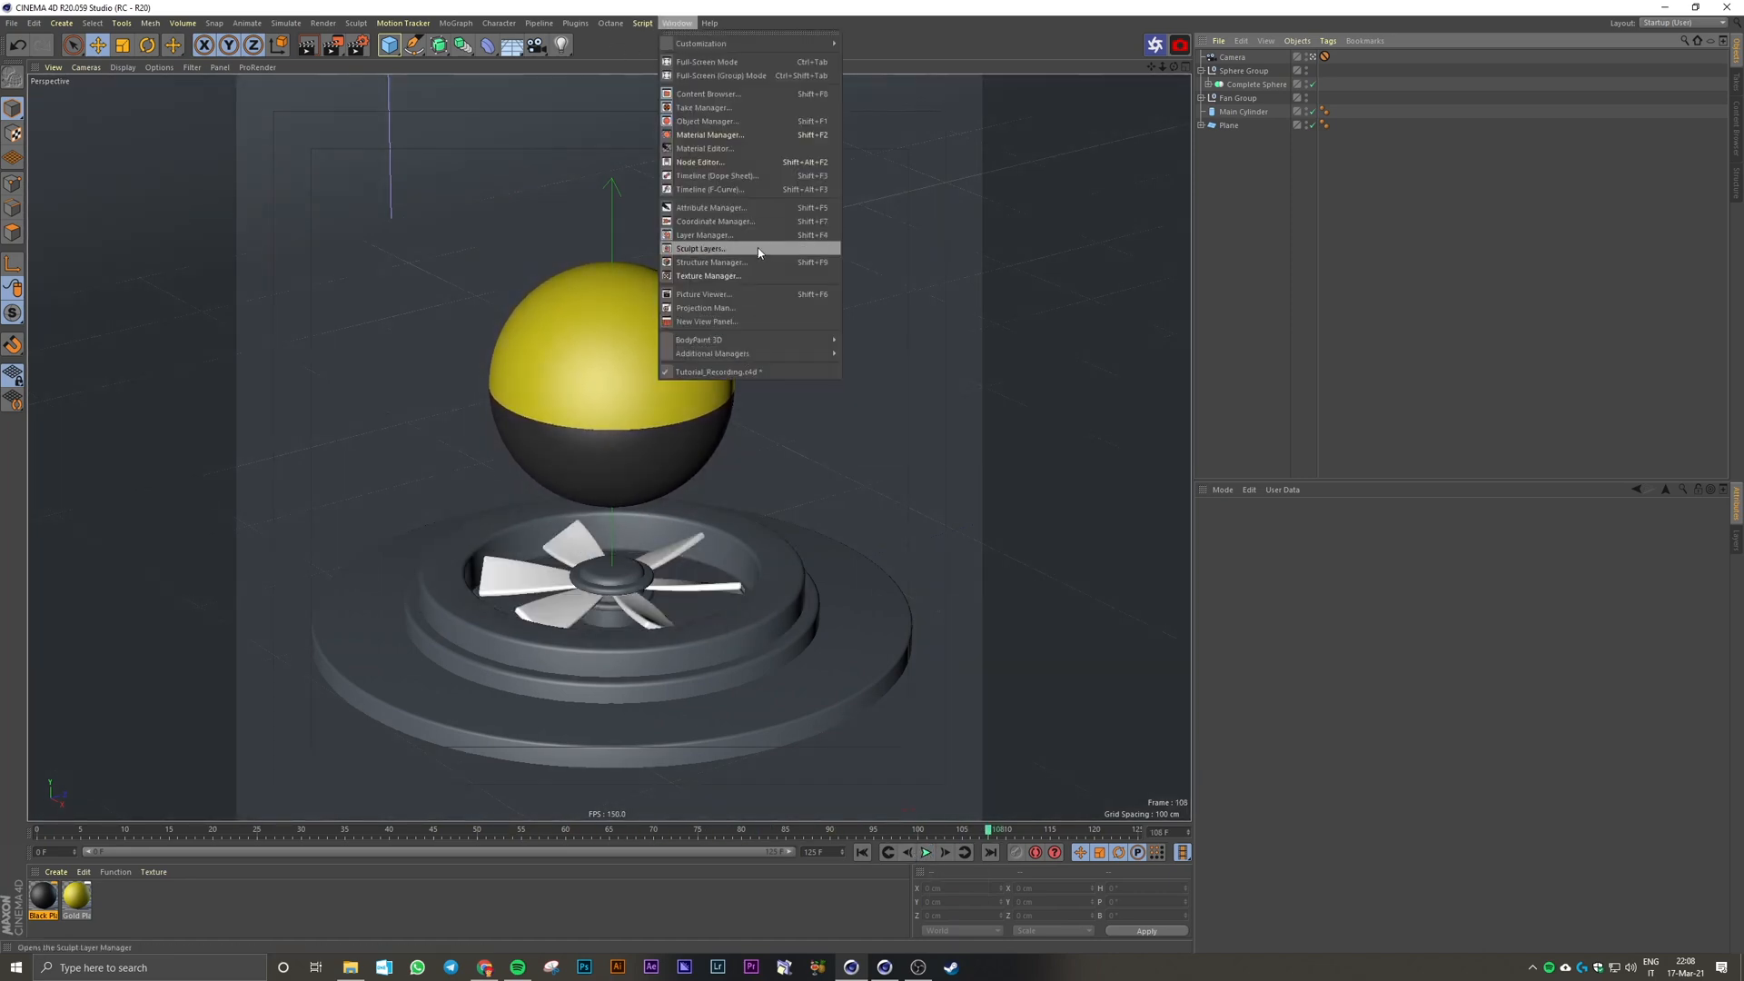
{"action": "left_click", "coordinate": [760, 189]}
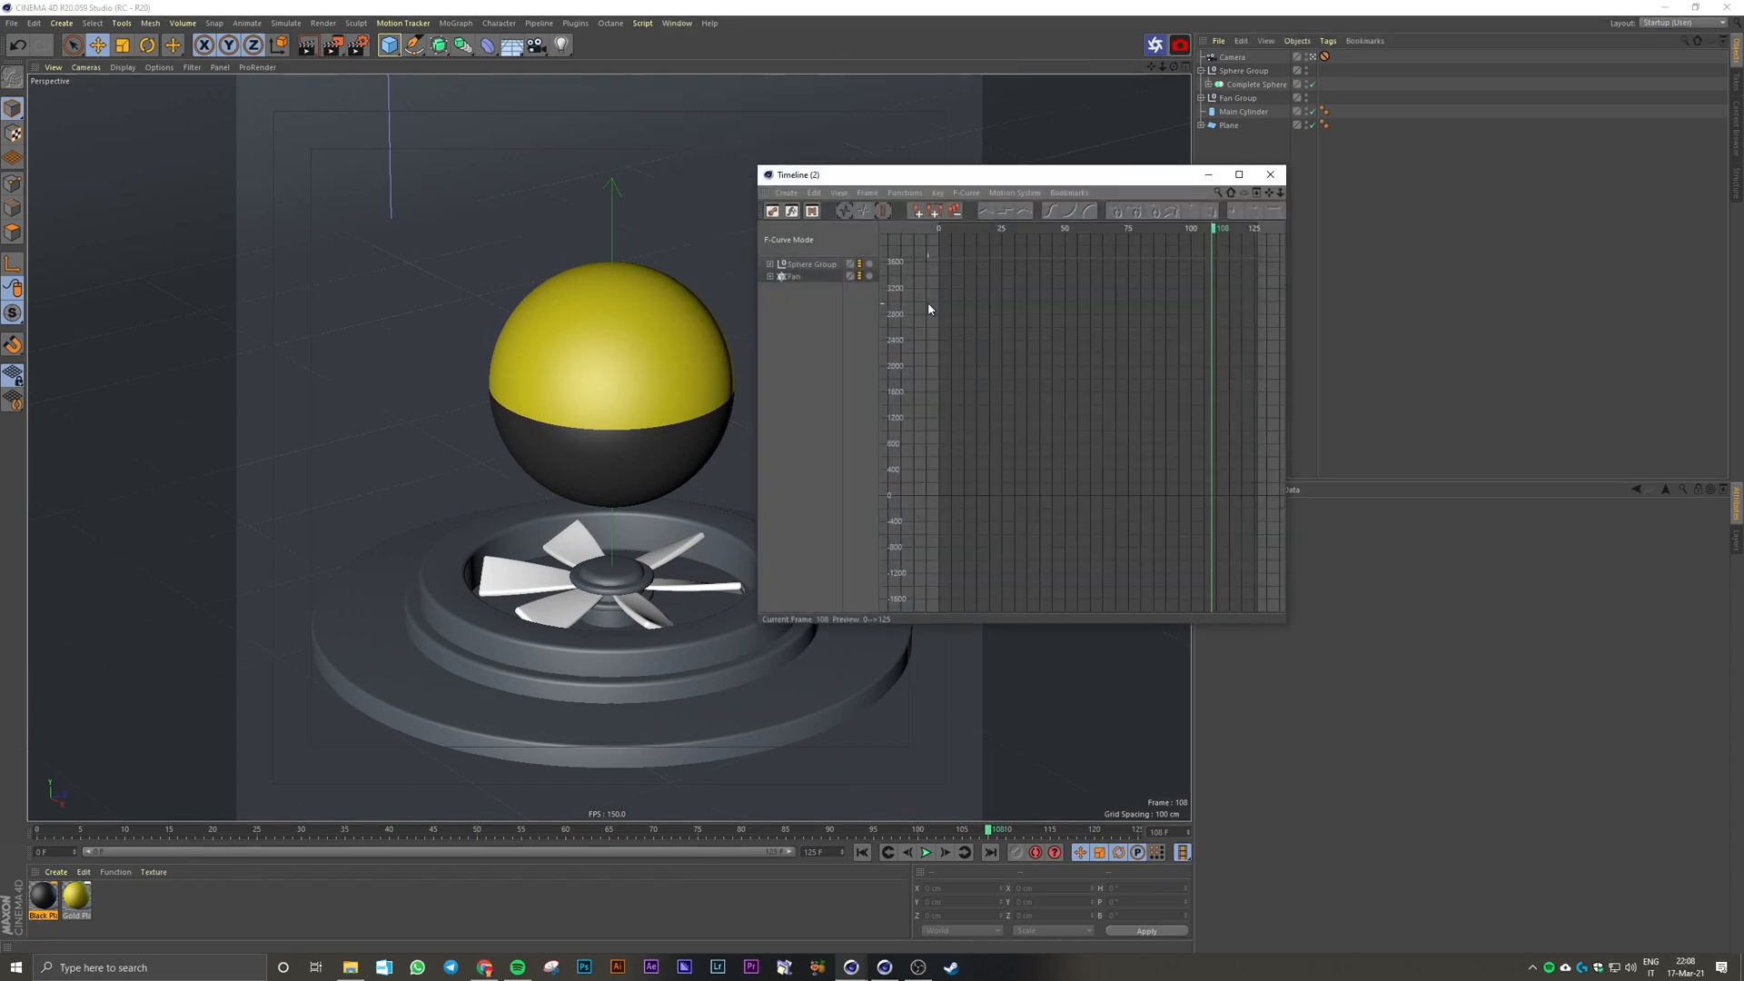
{"action": "left_click", "coordinate": [810, 265]}
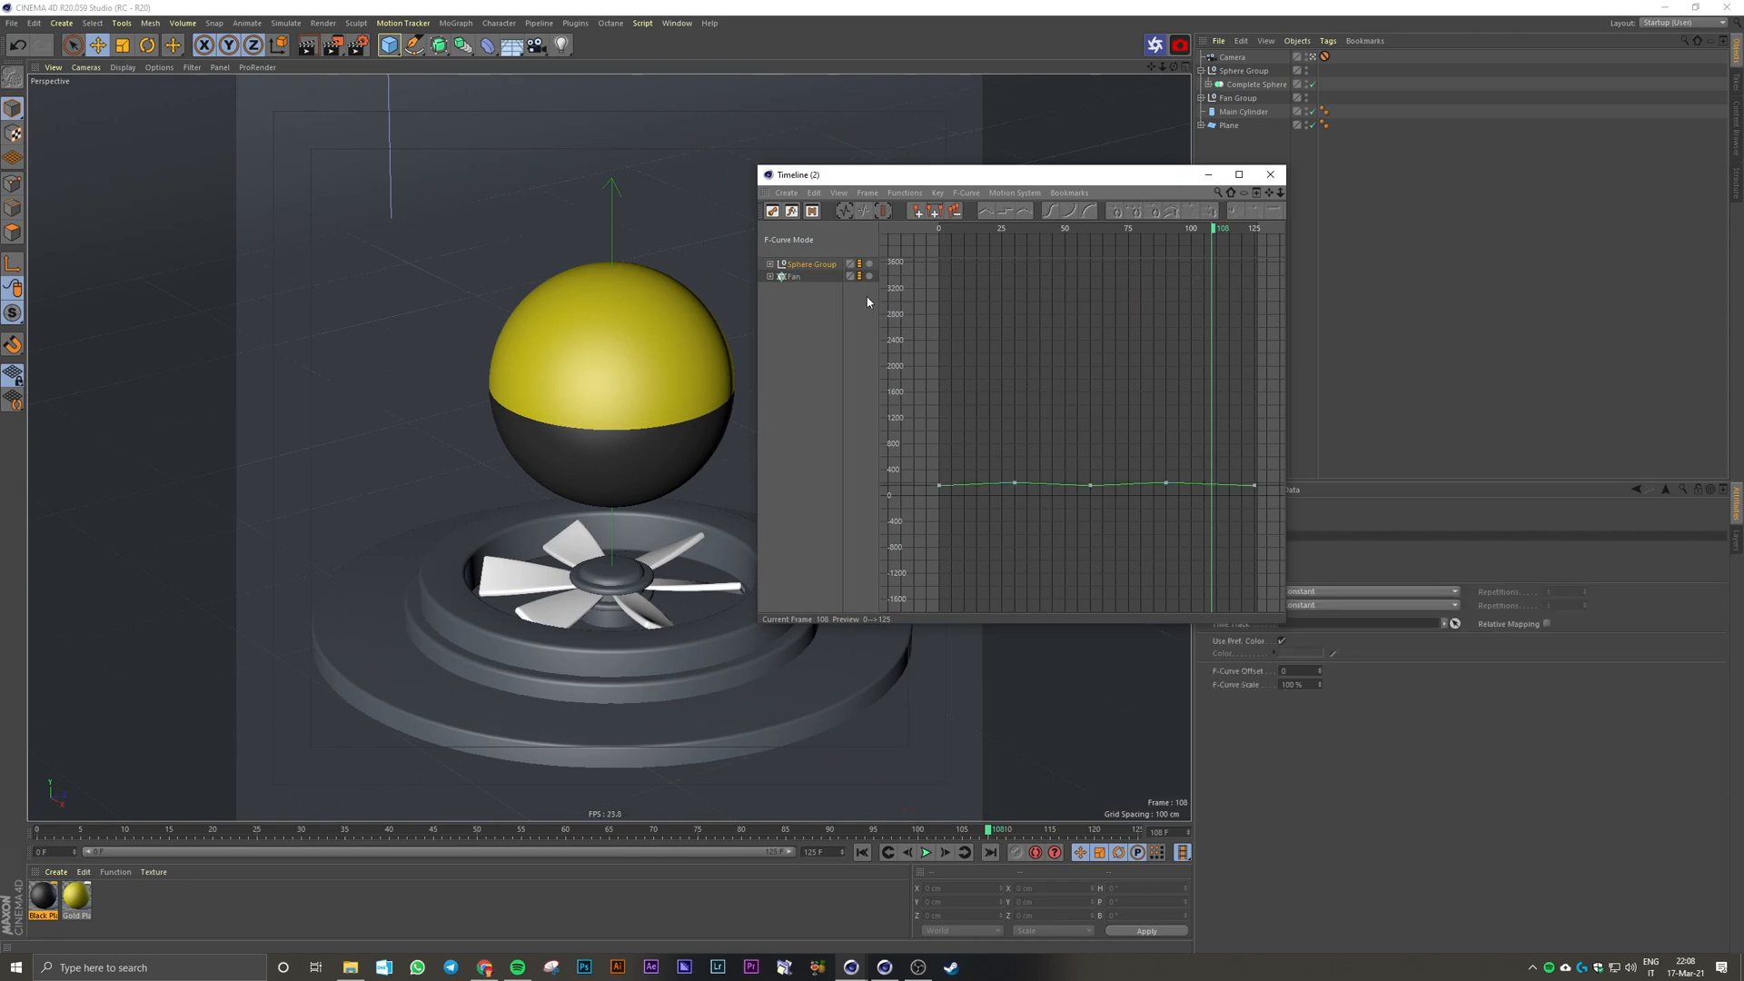
{"action": "right_click_drag", "start_coordinate": [1069, 404], "coordinate": [1015, 273], "text": "alt"}
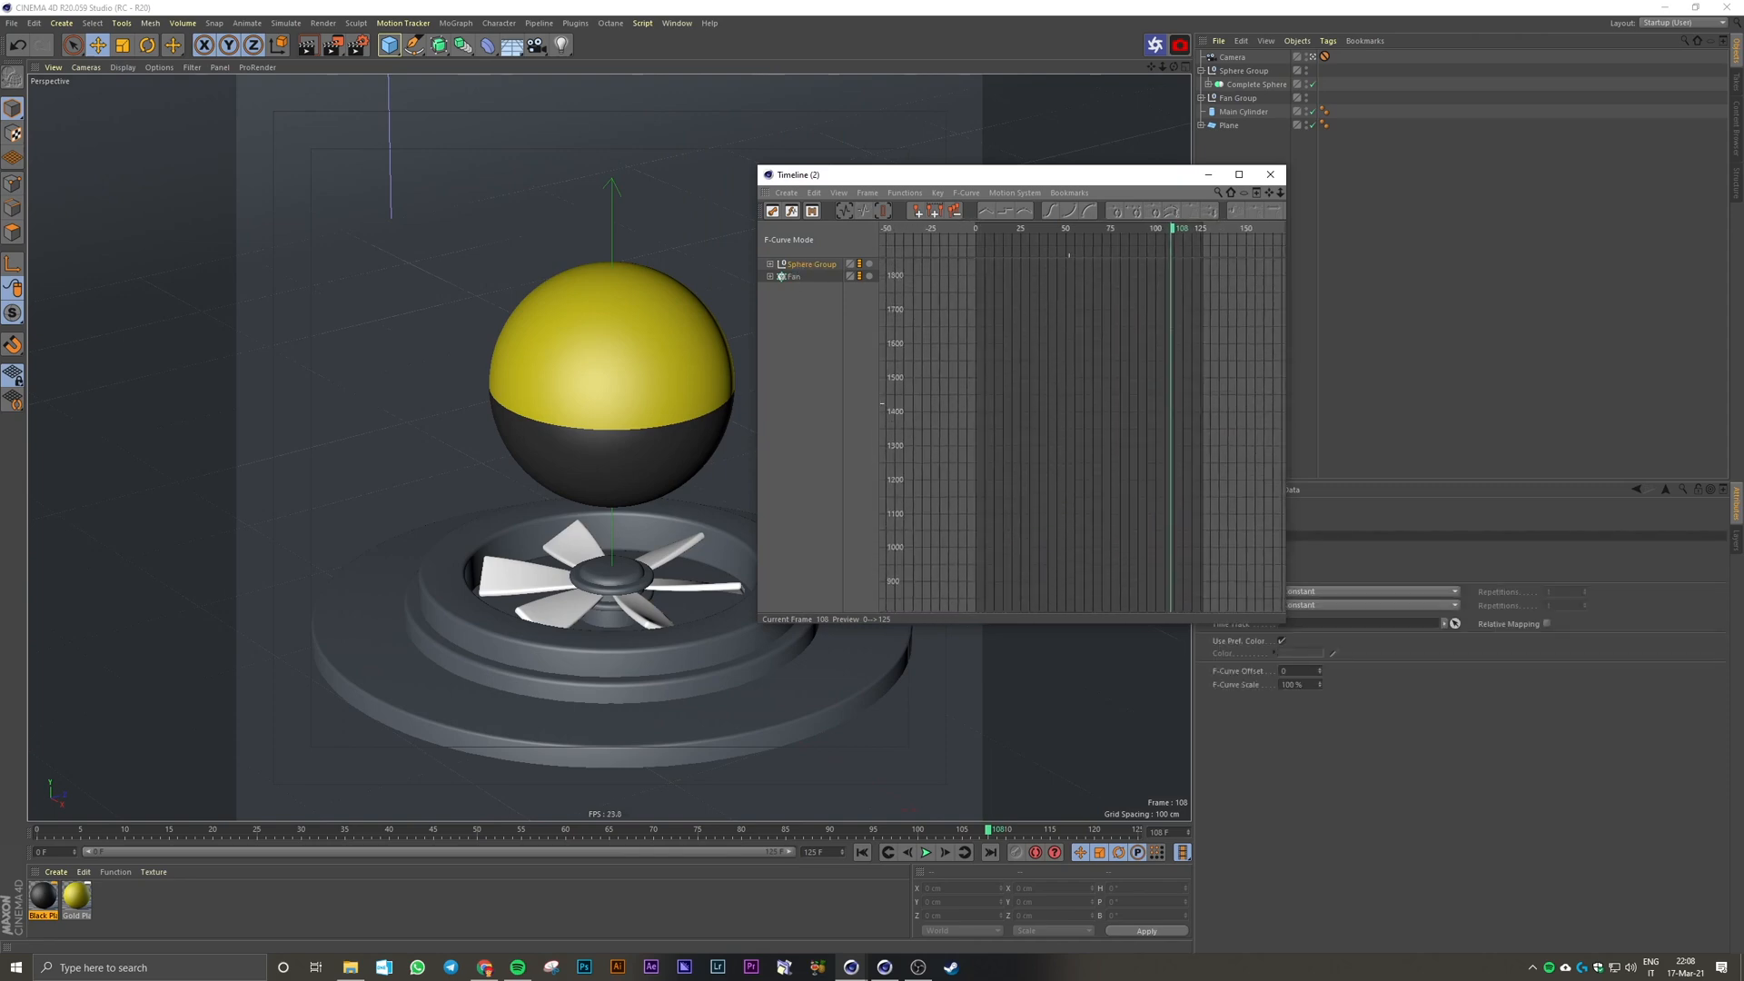
{"action": "middle_click_drag", "start_coordinate": [1094, 516], "coordinate": [1090, 376], "text": "alt"}
{"action": "right_click_drag", "start_coordinate": [1092, 532], "coordinate": [1079, 498], "text": "alt"}
{"action": "middle_click_drag", "start_coordinate": [1094, 531], "coordinate": [1109, 759], "text": "alt"}
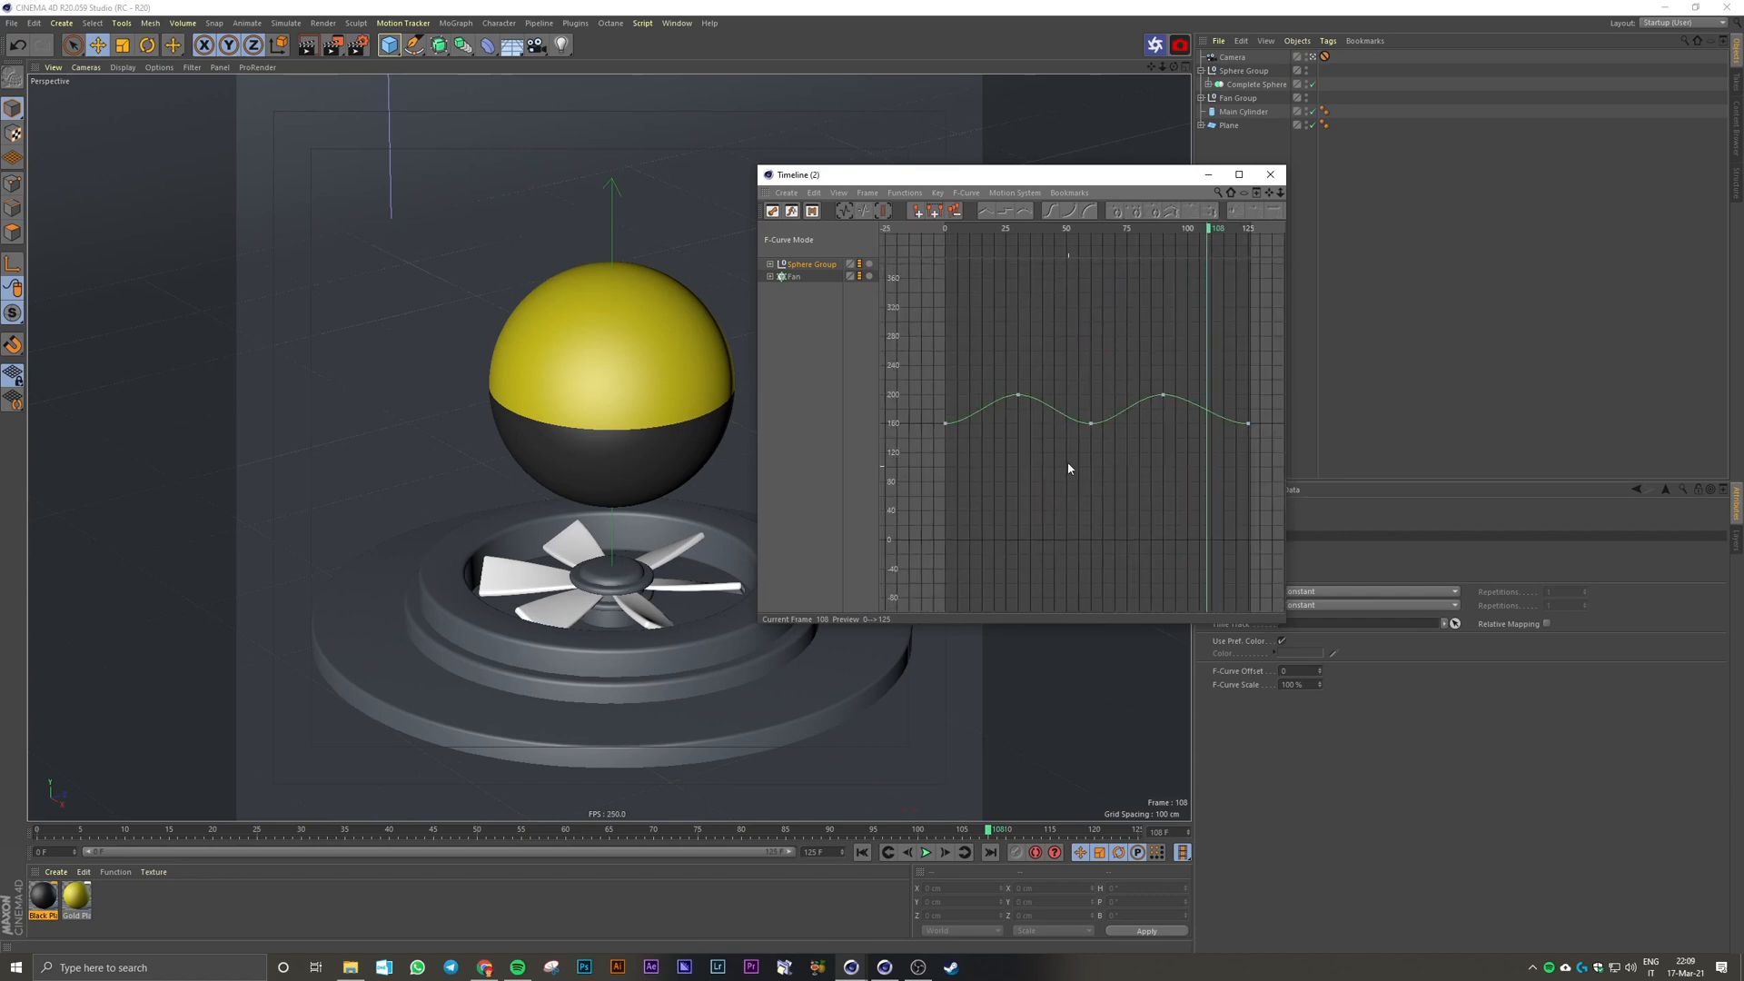
{"action": "right_click_drag", "start_coordinate": [936, 369], "coordinate": [941, 369], "text": "alt"}
{"action": "middle_click_drag", "start_coordinate": [941, 369], "coordinate": [924, 373], "text": "alt"}
{"action": "right_click_drag", "start_coordinate": [936, 379], "coordinate": [931, 380], "text": "alt"}
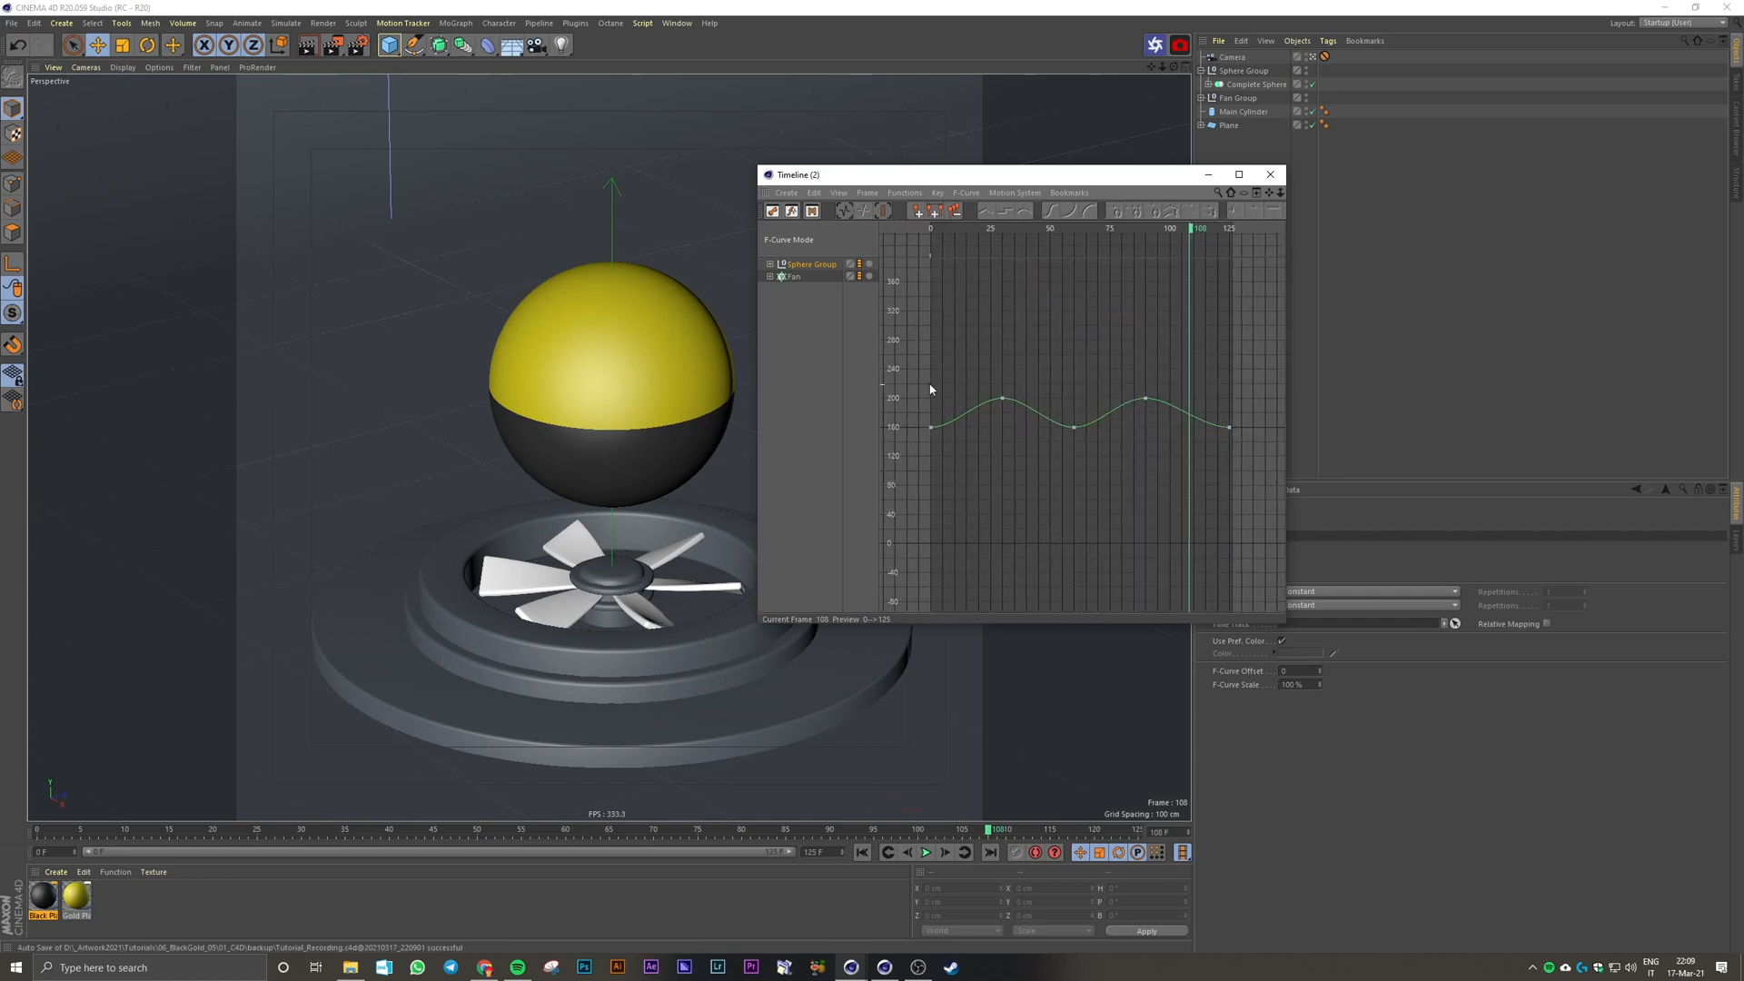
Step: Lengthen the tangents of all Sphere Group position keys together, clear the view of the sphere, and play back the motion
{"action": "left_click_drag", "start_coordinate": [911, 369], "coordinate": [1245, 479]}
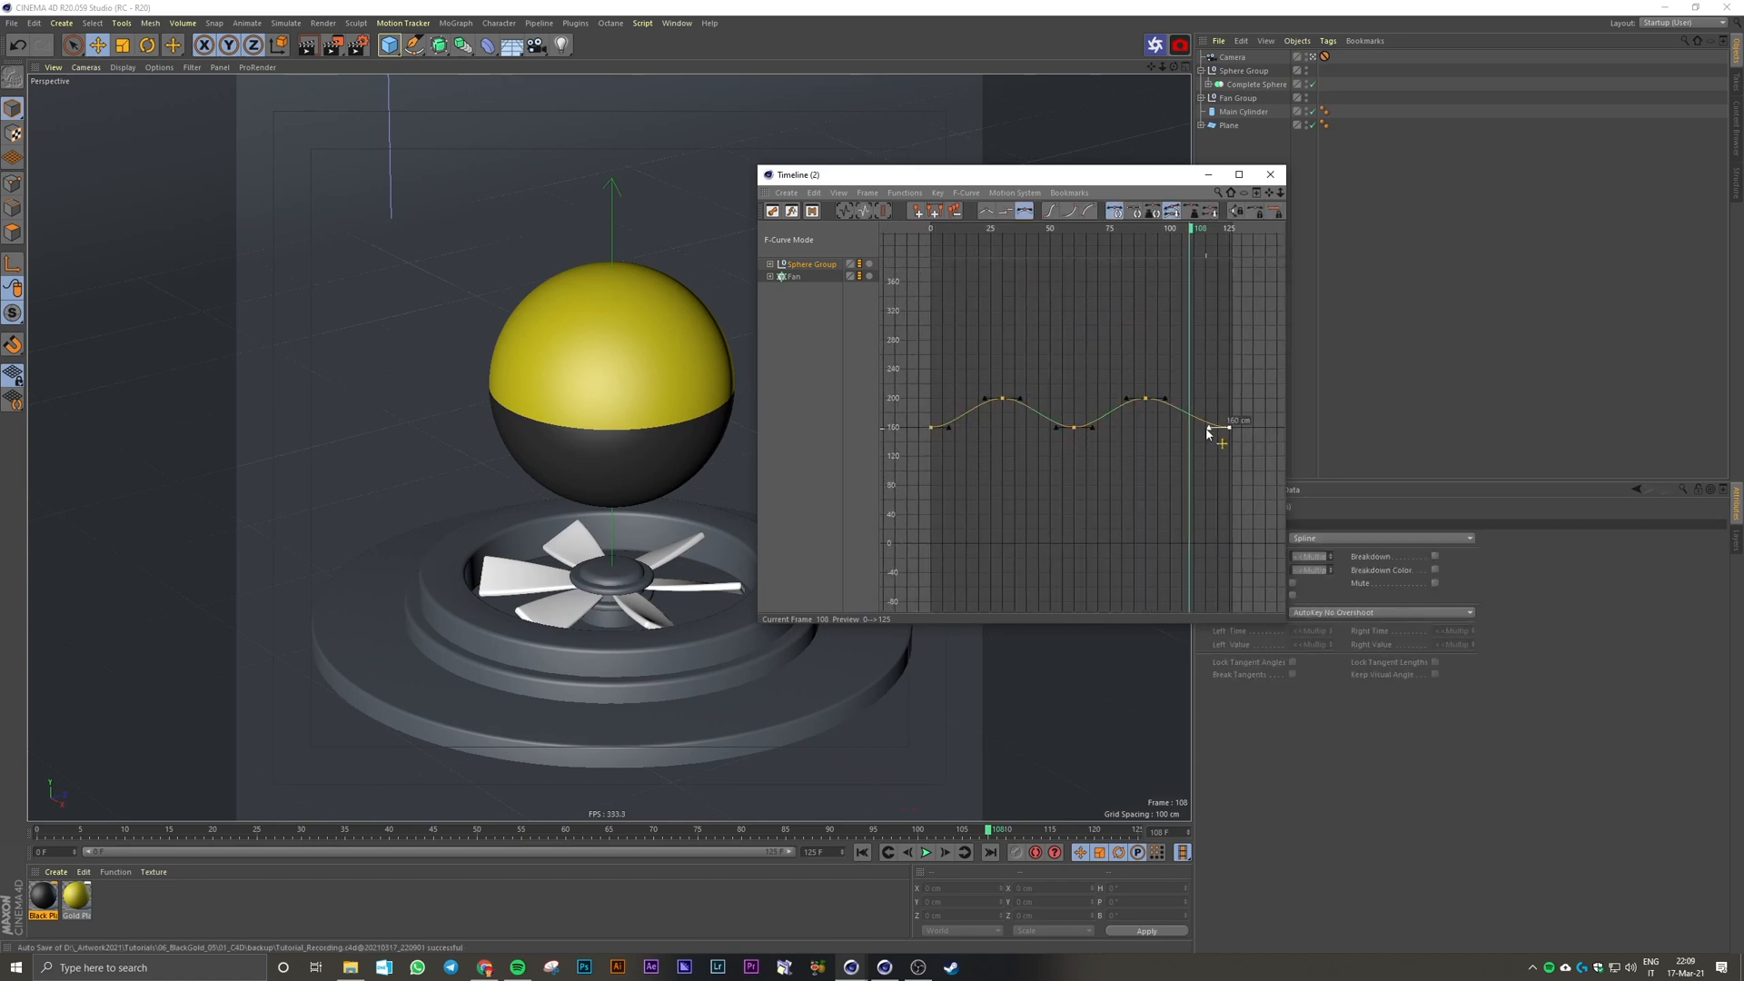
{"action": "mouse_move", "coordinate": [1194, 427]}
{"action": "left_mouse_down"}
{"action": "mouse_move", "coordinate": [1168, 428]}
{"action": "mouse_move", "coordinate": [1183, 428]}
{"action": "left_mouse_up"}
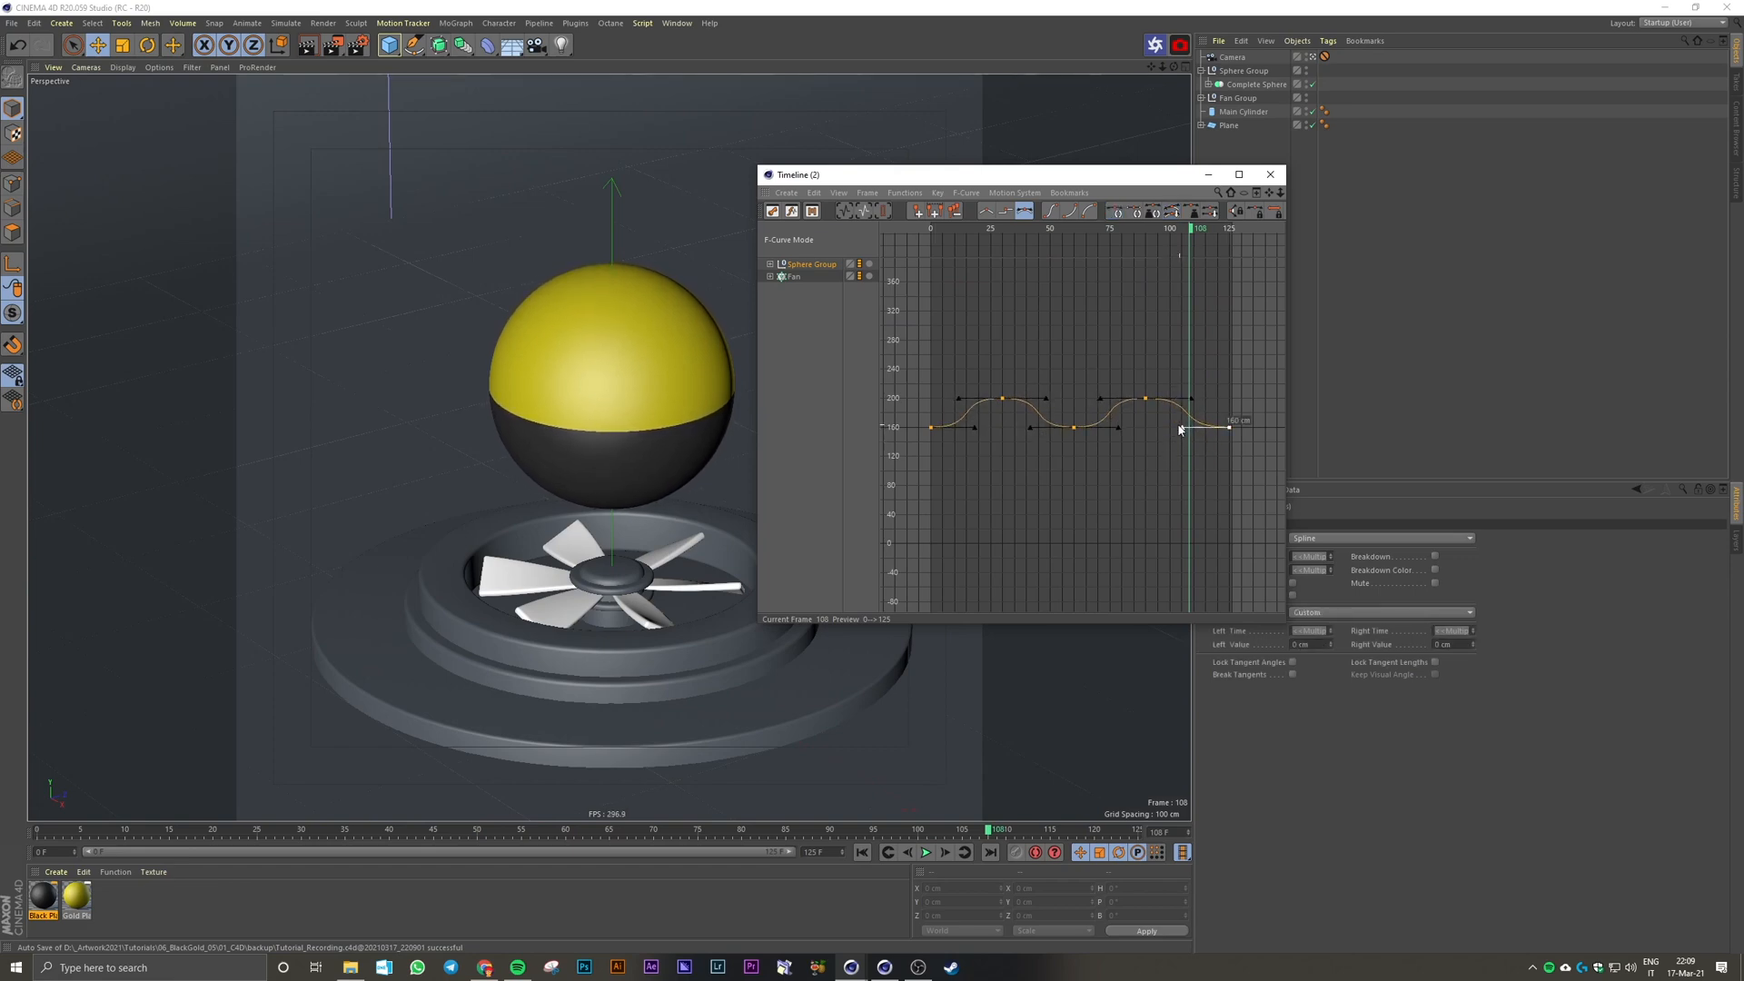
{"action": "left_click_drag", "start_coordinate": [1009, 176], "coordinate": [1220, 185]}
{"action": "left_click", "coordinate": [926, 852]}
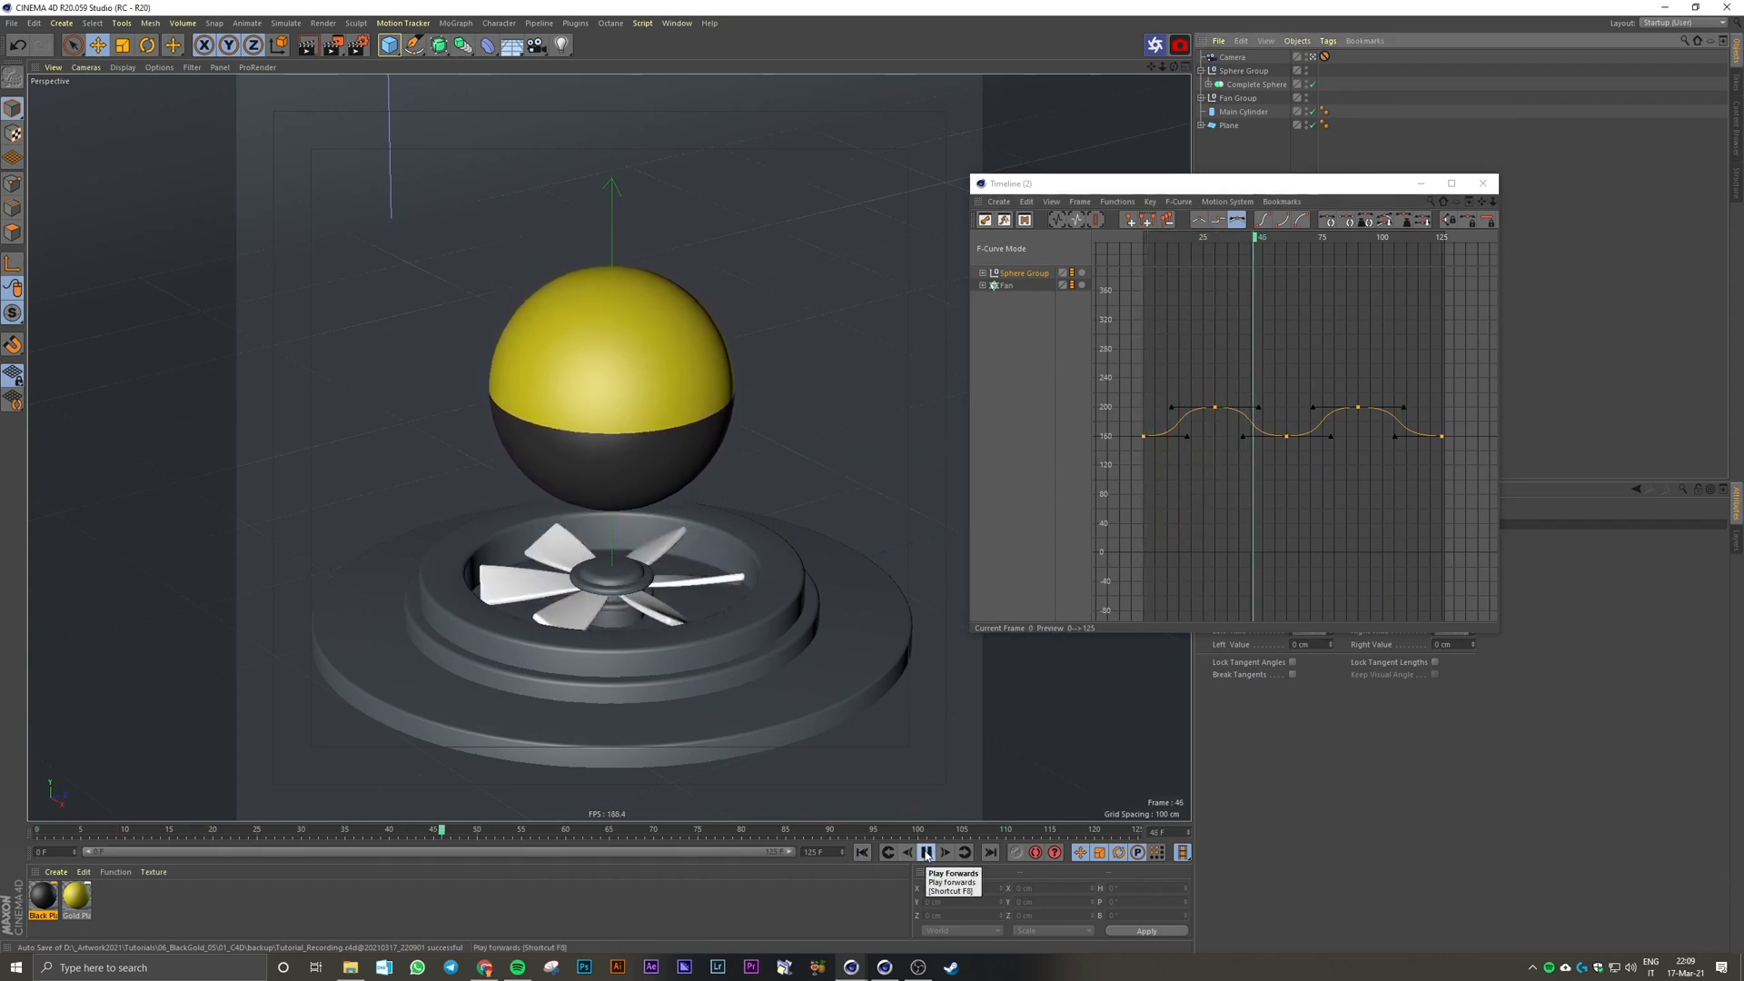
{"action": "left_click", "coordinate": [926, 852]}
Step: Try shorter tangent lengths on all Sphere Group position keys, playing back the animation after each adjustment
{"action": "left_click_drag", "start_coordinate": [1188, 437], "coordinate": [1174, 437]}
{"action": "left_click", "coordinate": [862, 853]}
{"action": "left_click", "coordinate": [926, 852]}
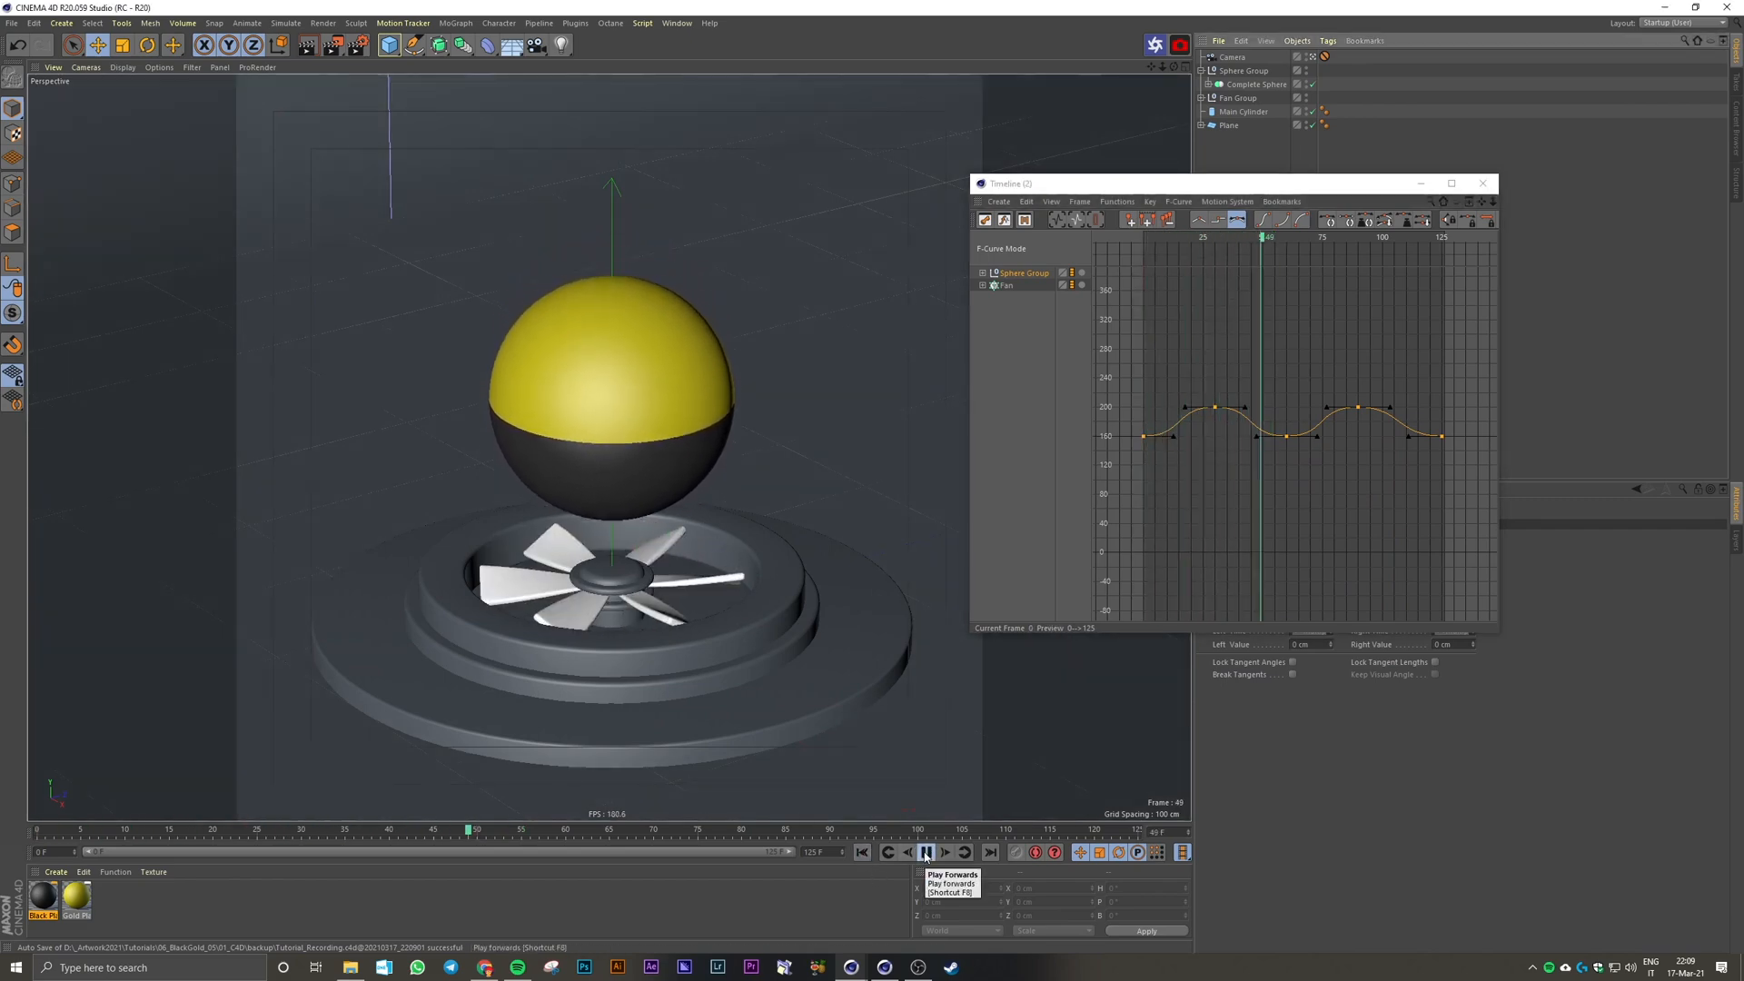
{"action": "left_click", "coordinate": [927, 852]}
{"action": "left_click_drag", "start_coordinate": [1174, 437], "coordinate": [1163, 441]}
{"action": "left_click", "coordinate": [862, 852]}
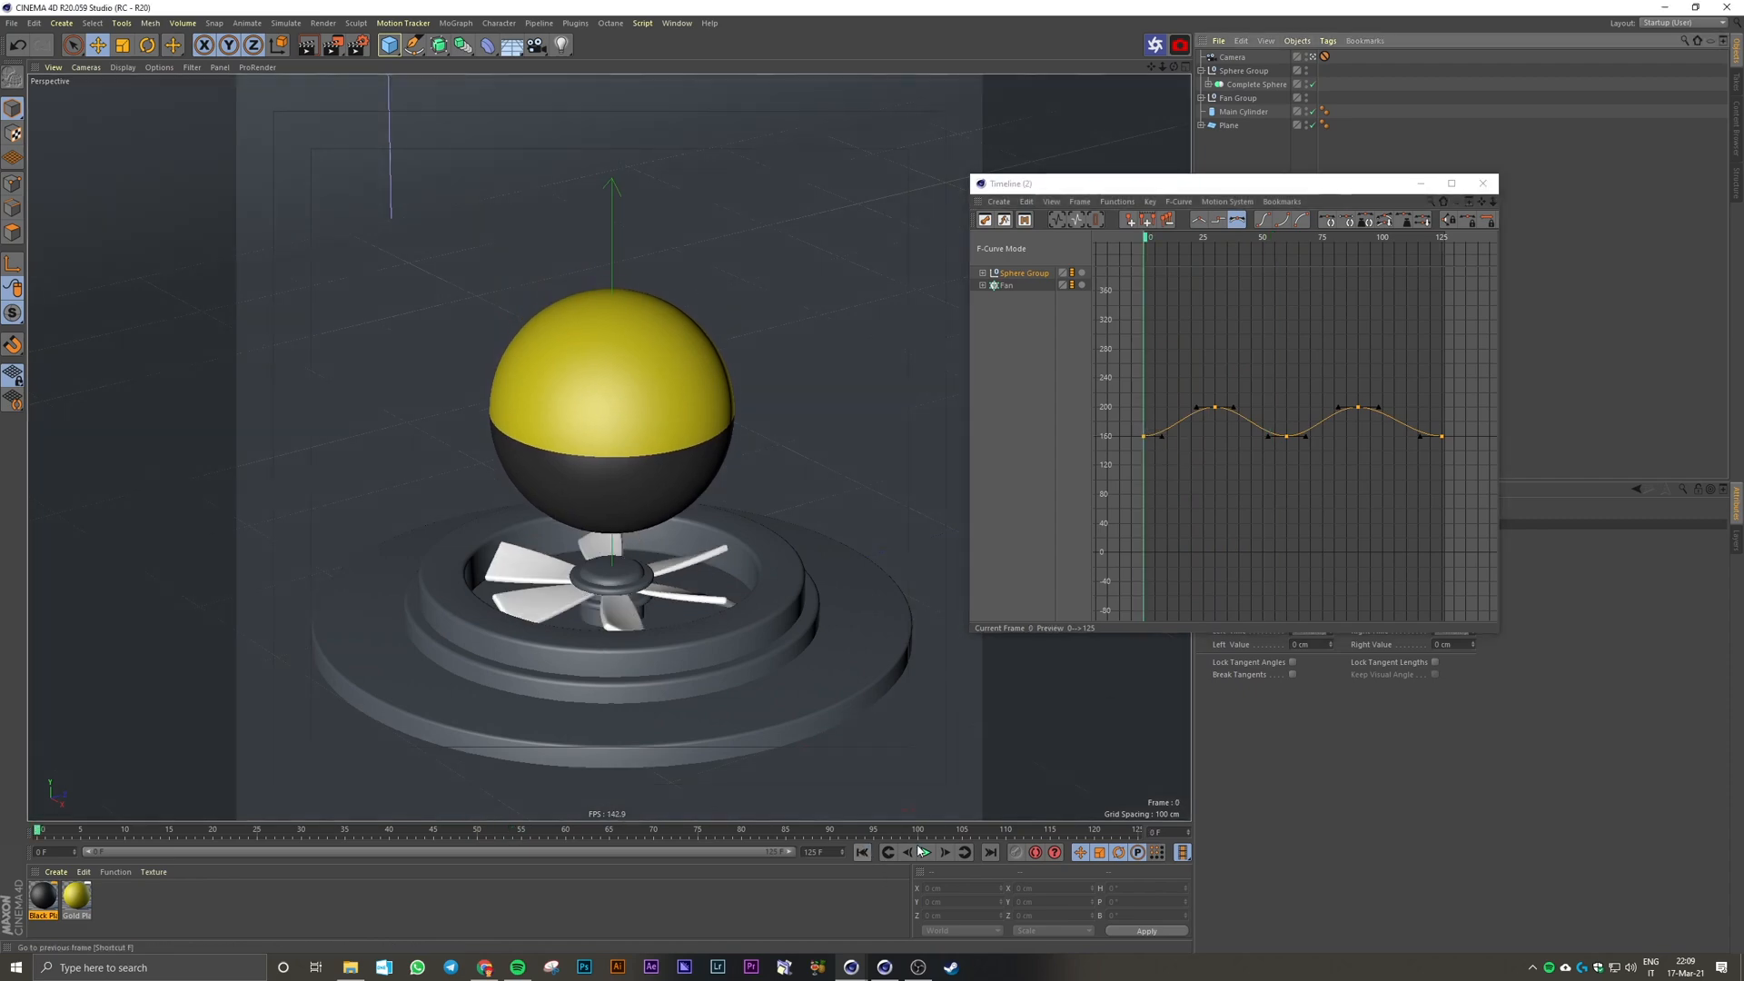
{"action": "left_click", "coordinate": [927, 852]}
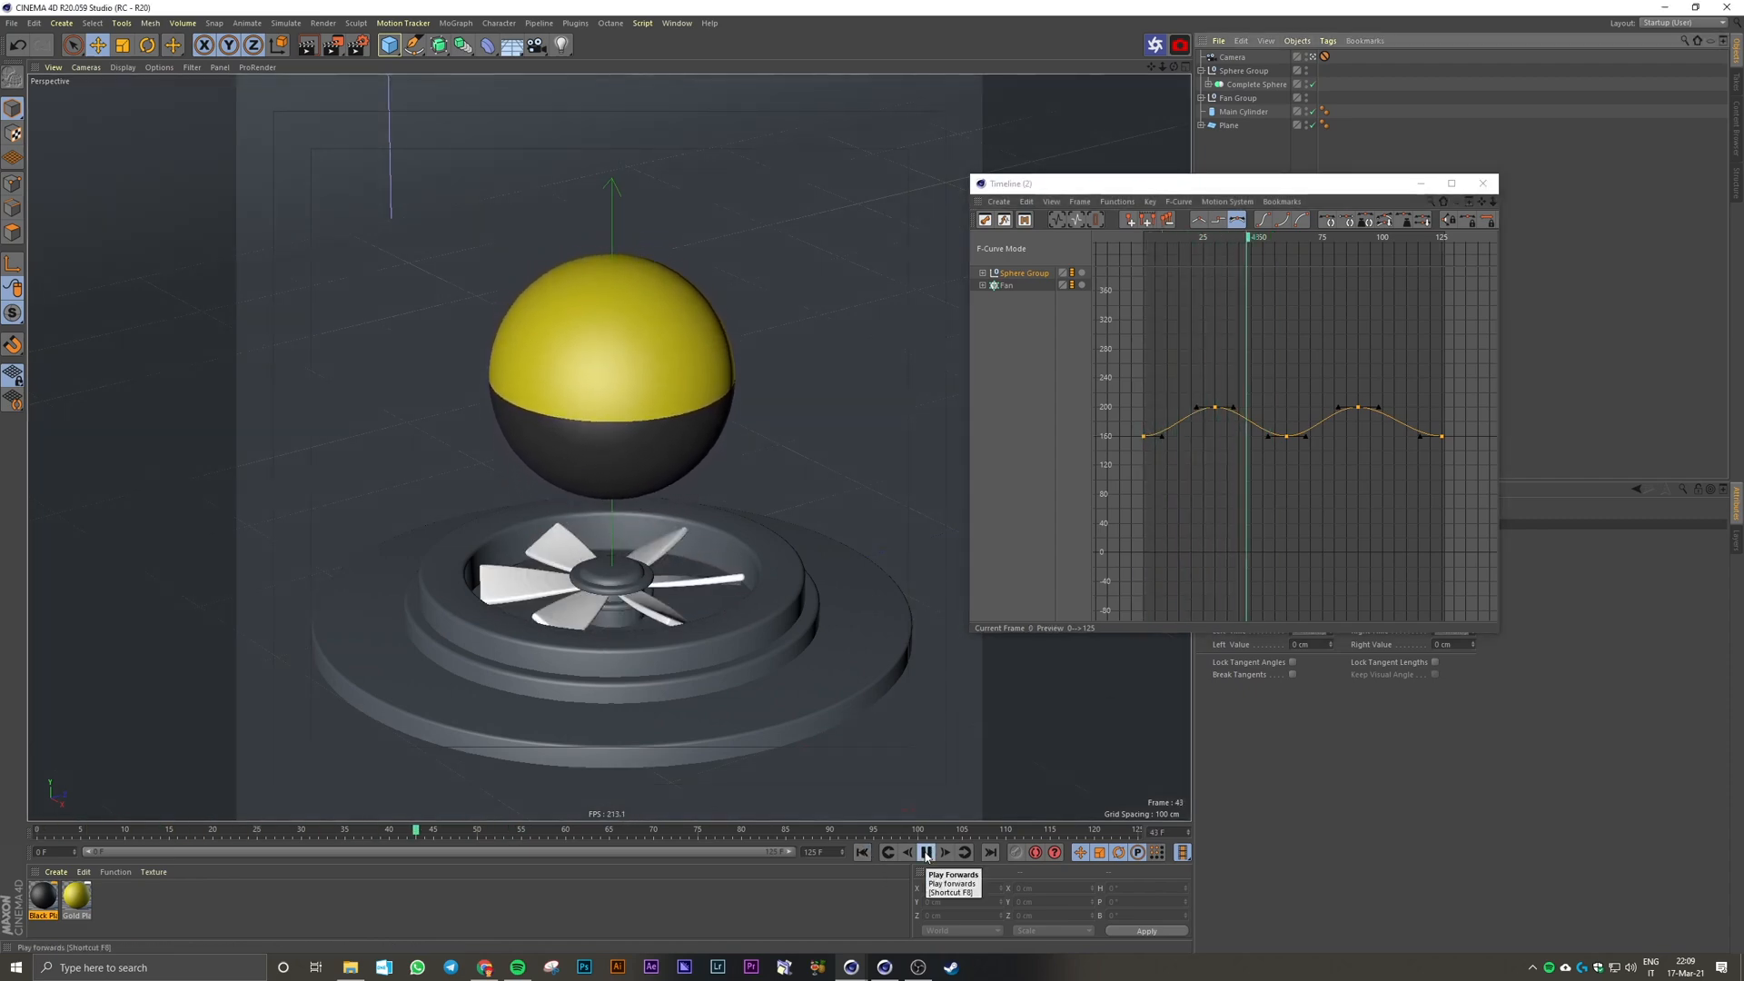
{"action": "left_click", "coordinate": [926, 852]}
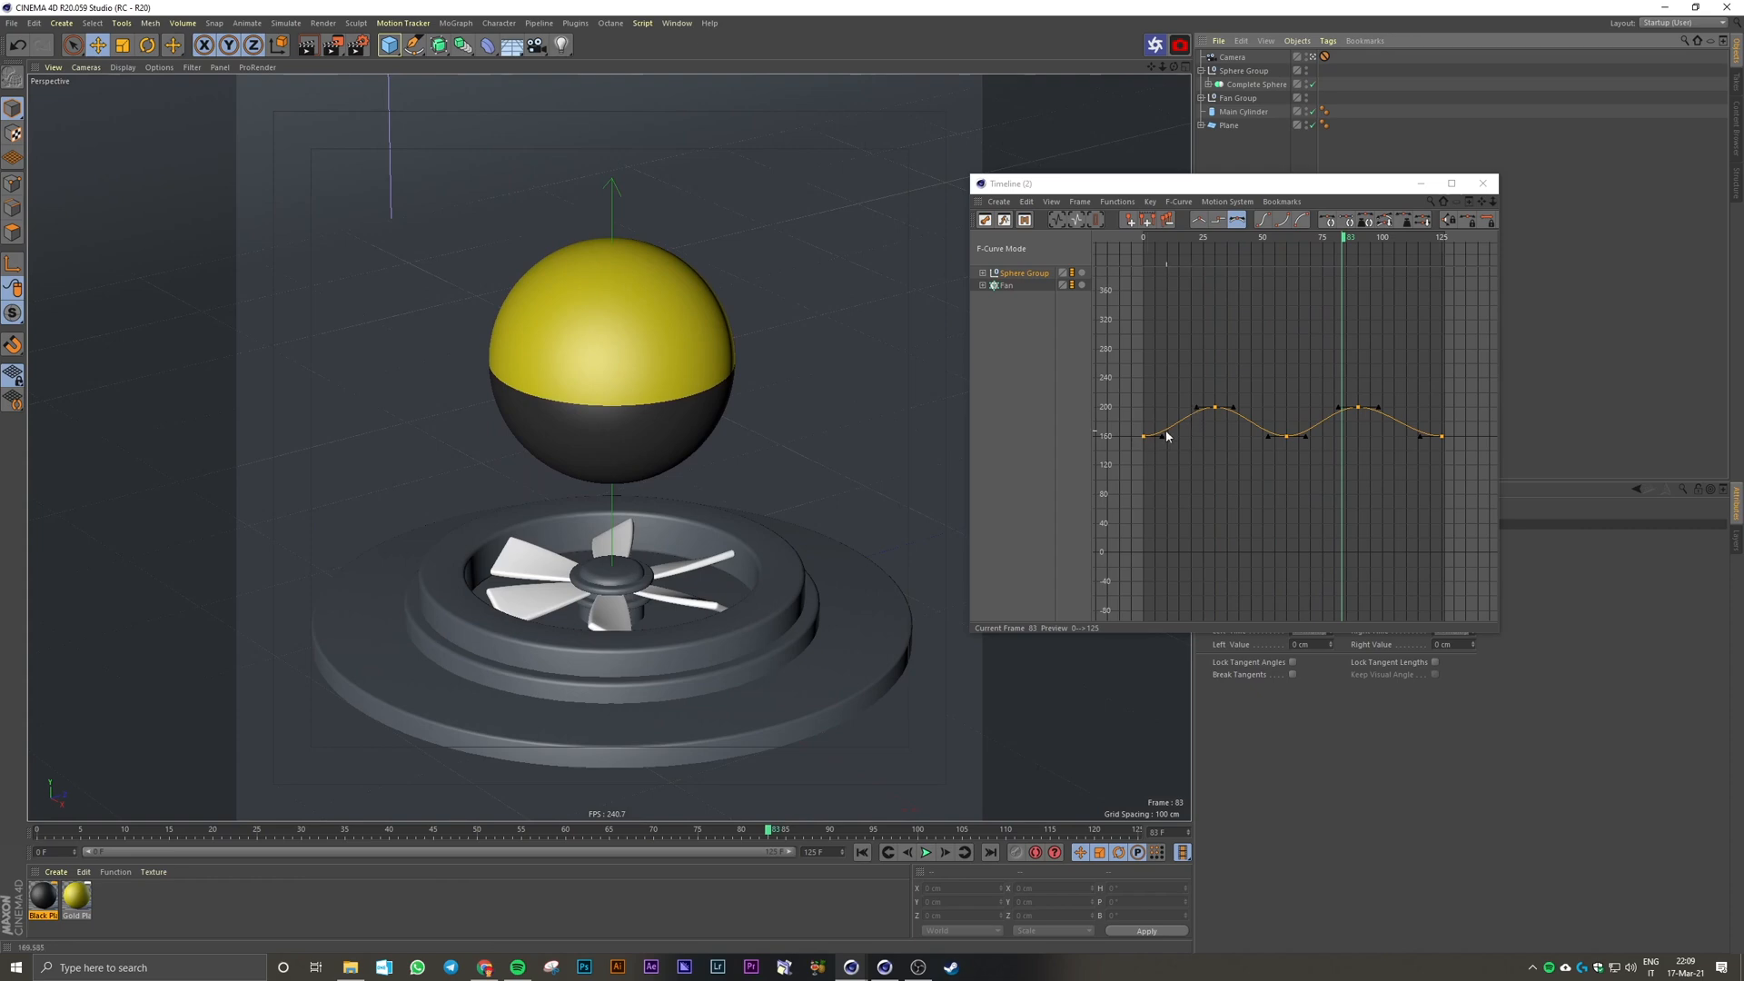
{"action": "left_click", "coordinate": [1166, 442]}
{"action": "left_click", "coordinate": [927, 854]}
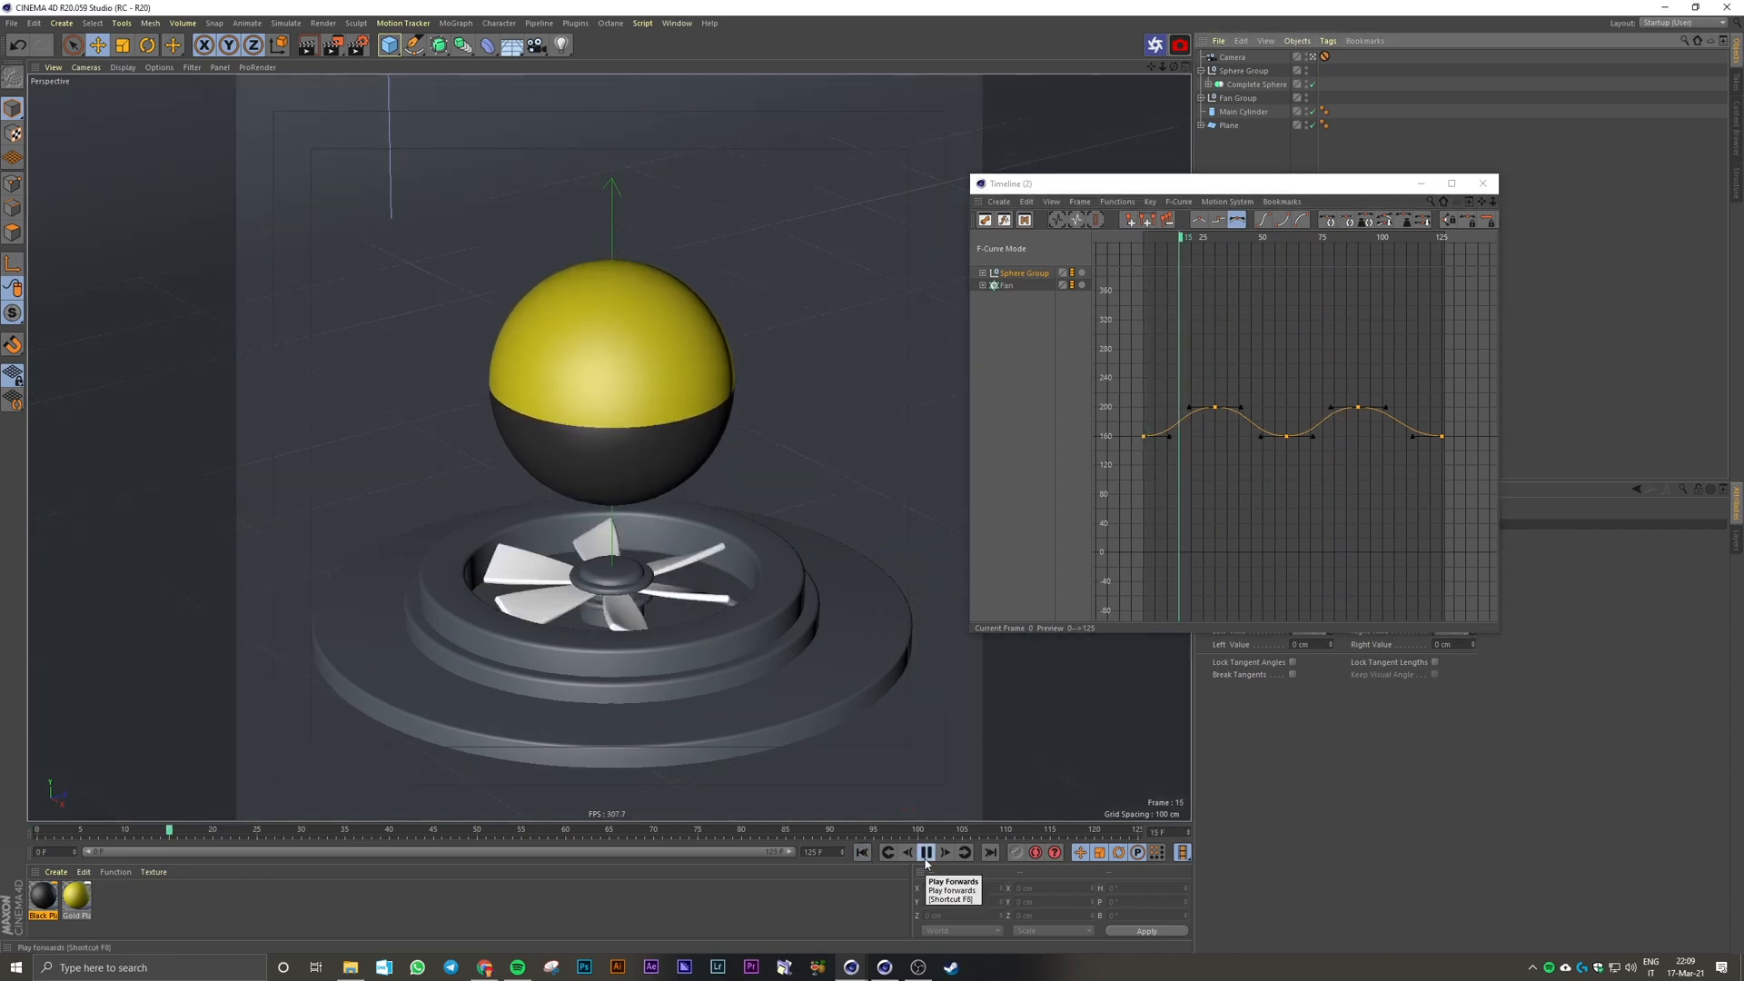
{"action": "left_click", "coordinate": [926, 853]}
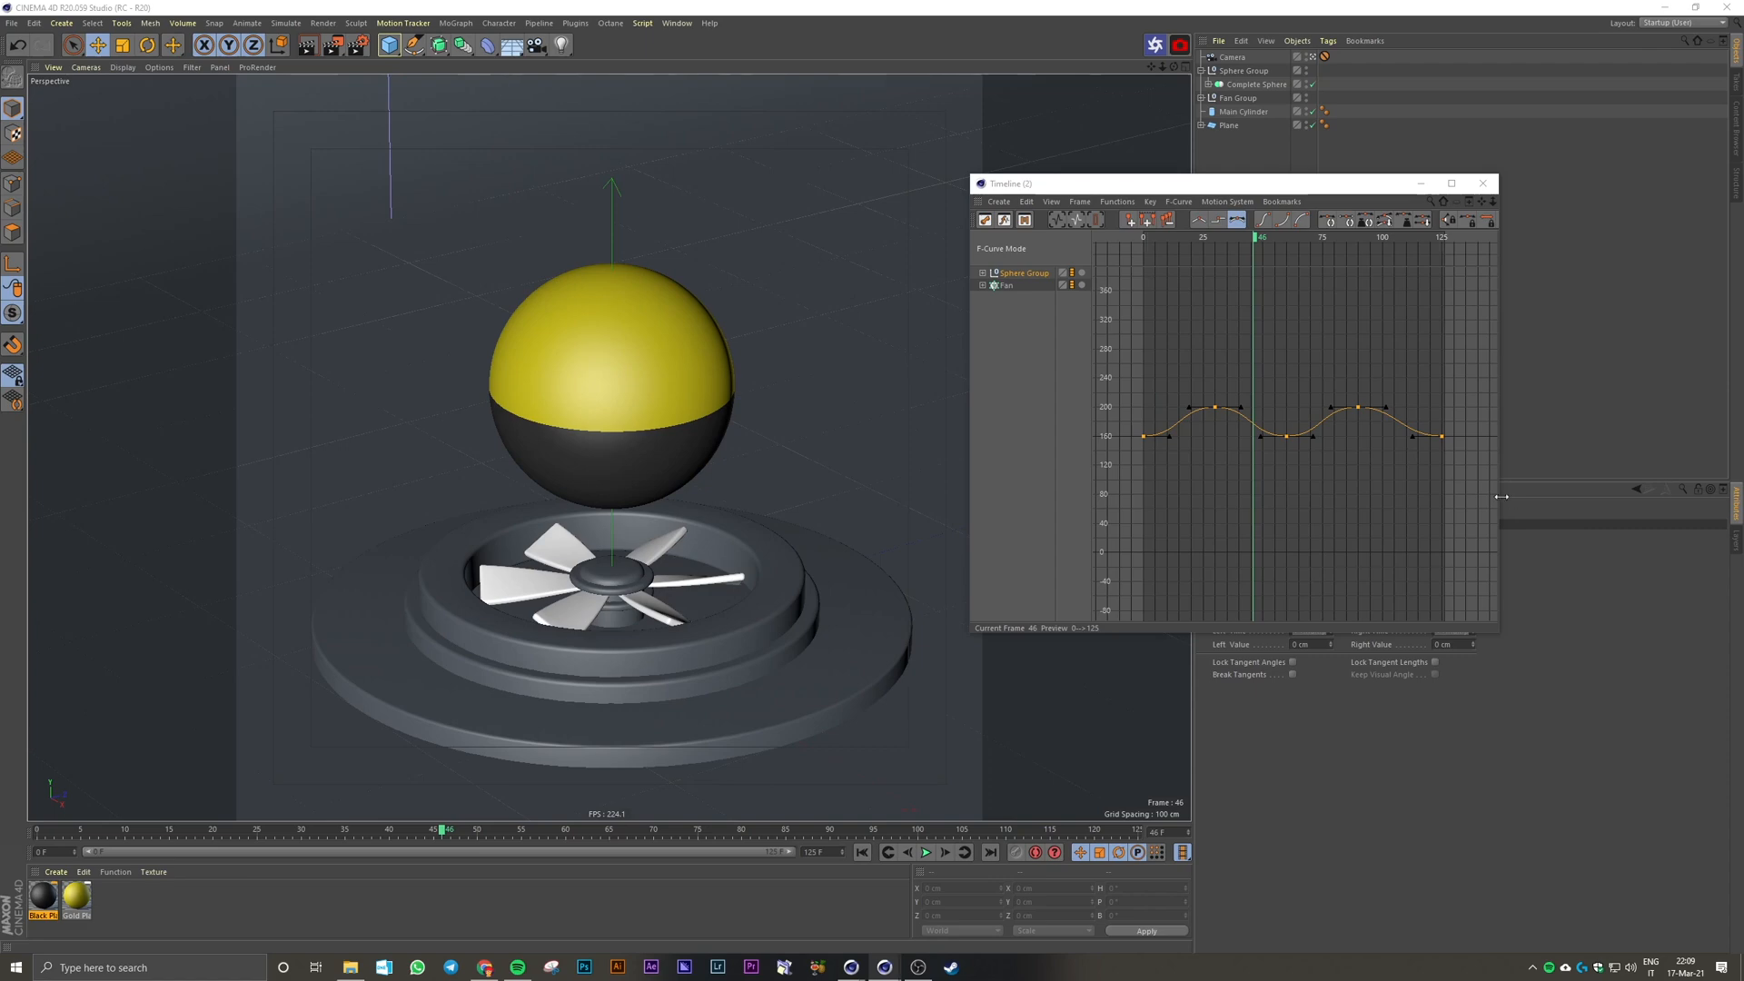
Step: Reselect all of Sphere Group's position keys, lengthen their tangents for smoother easing, and play back the result
{"action": "left_click", "coordinate": [1325, 482]}
{"action": "right_click_drag", "start_coordinate": [1324, 482], "coordinate": [1334, 454], "text": "alt"}
{"action": "middle_click_drag", "start_coordinate": [1334, 454], "coordinate": [1345, 441], "text": "alt"}
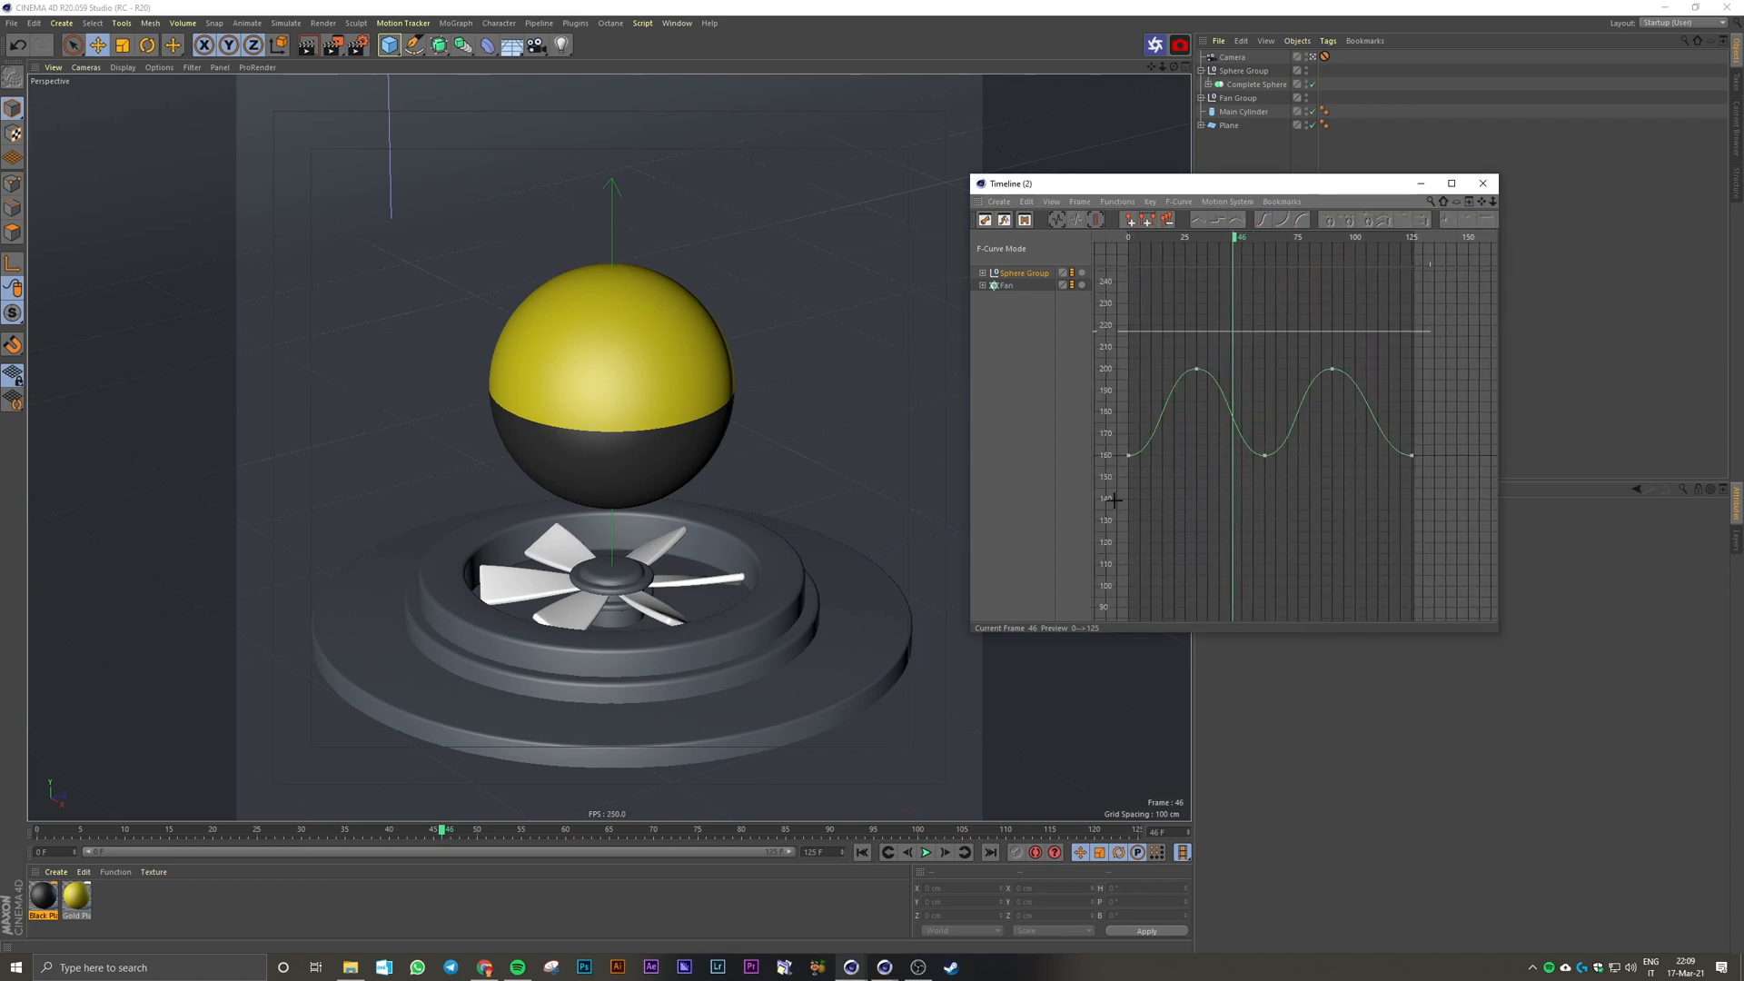
{"action": "key", "text": "ctrl+a"}
{"action": "key", "text": "alt+l"}
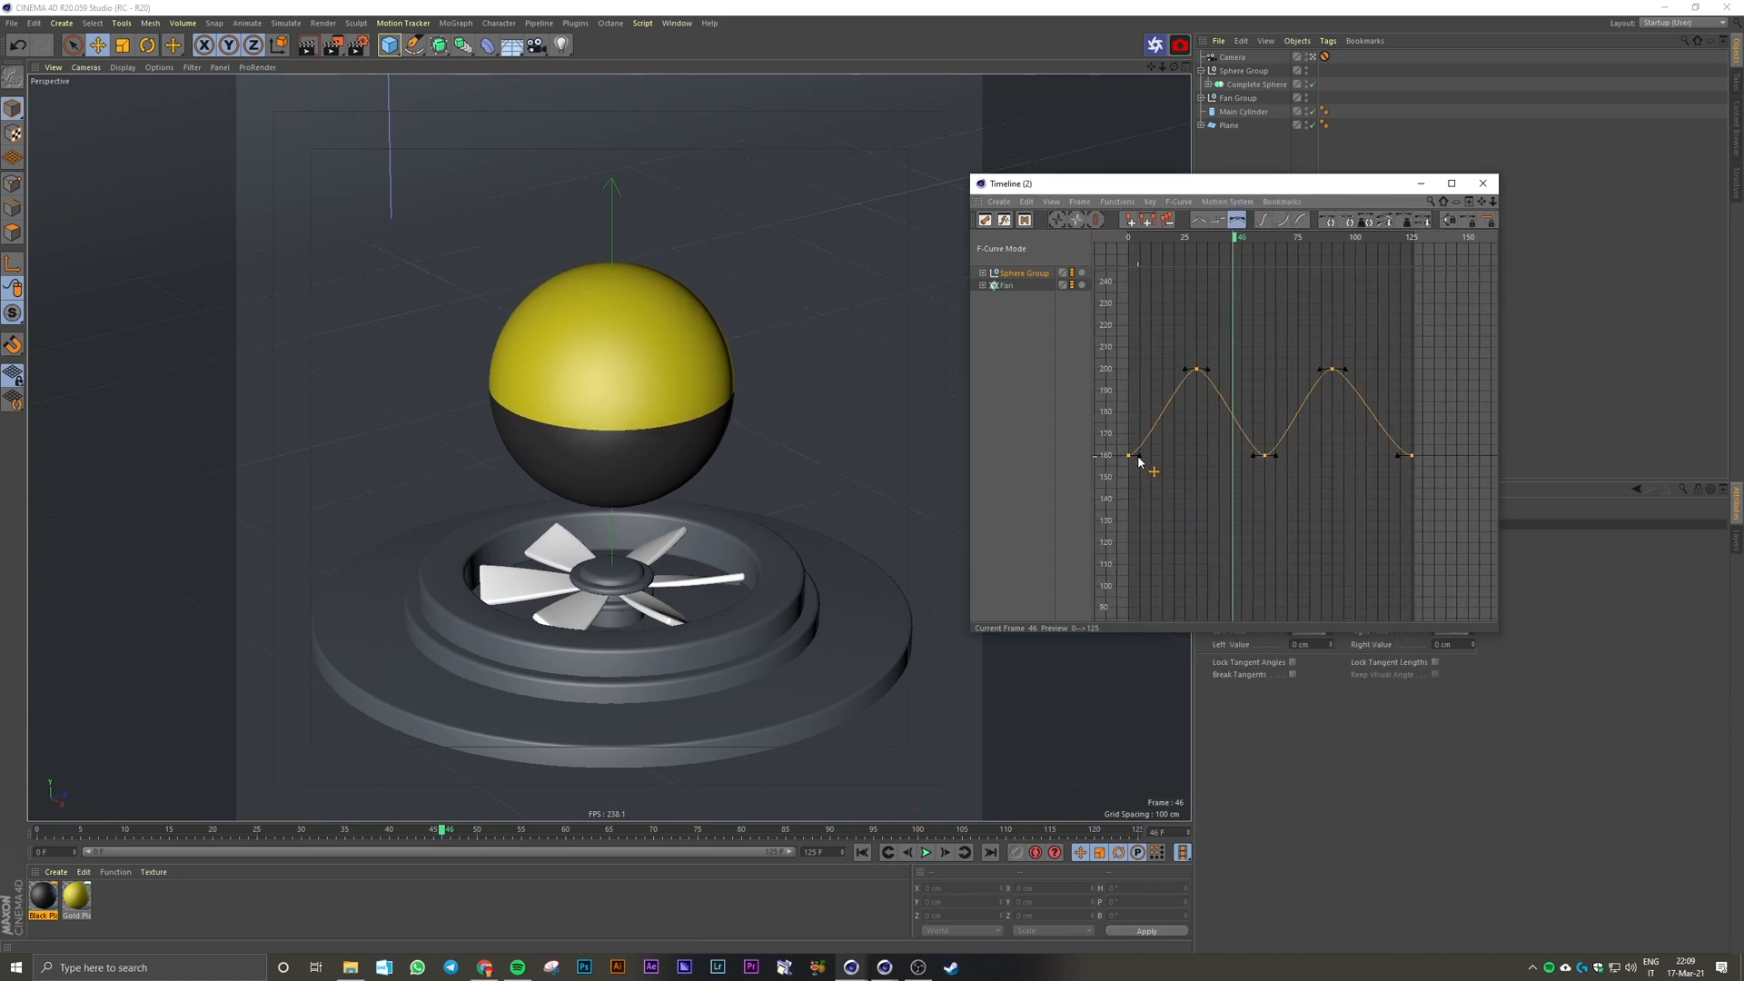
{"action": "key", "text": "alt+j"}
{"action": "left_click", "coordinate": [926, 852]}
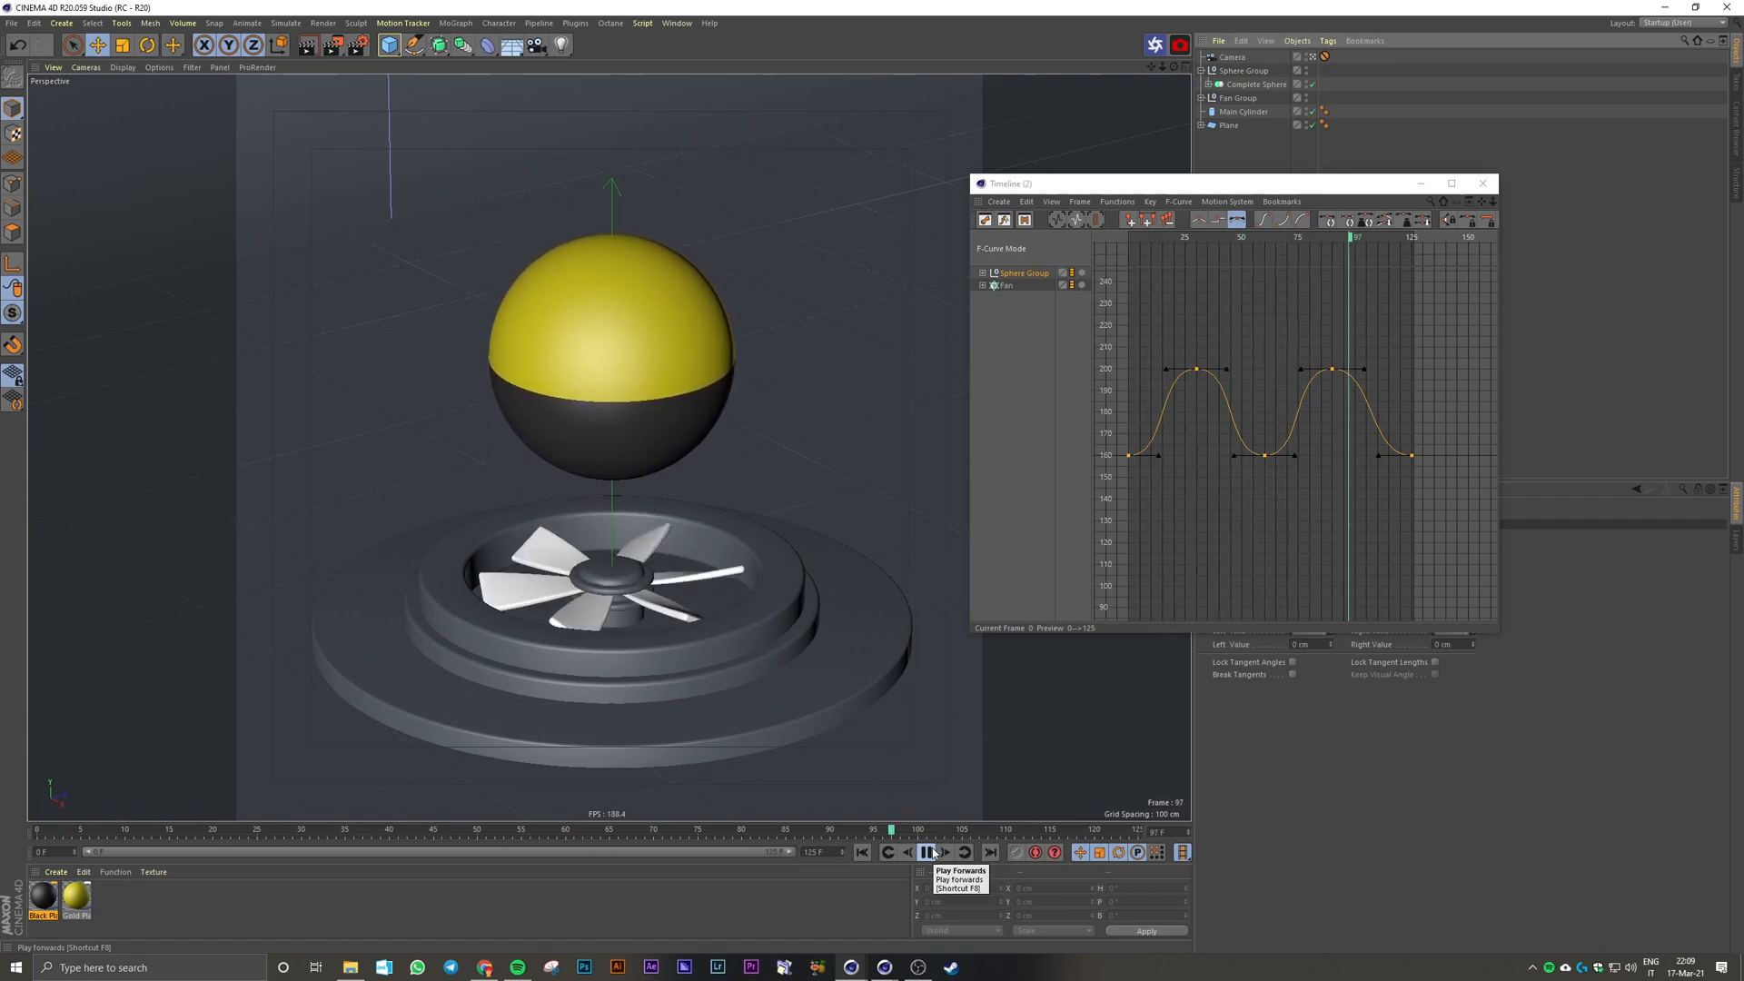
{"action": "left_click", "coordinate": [928, 852]}
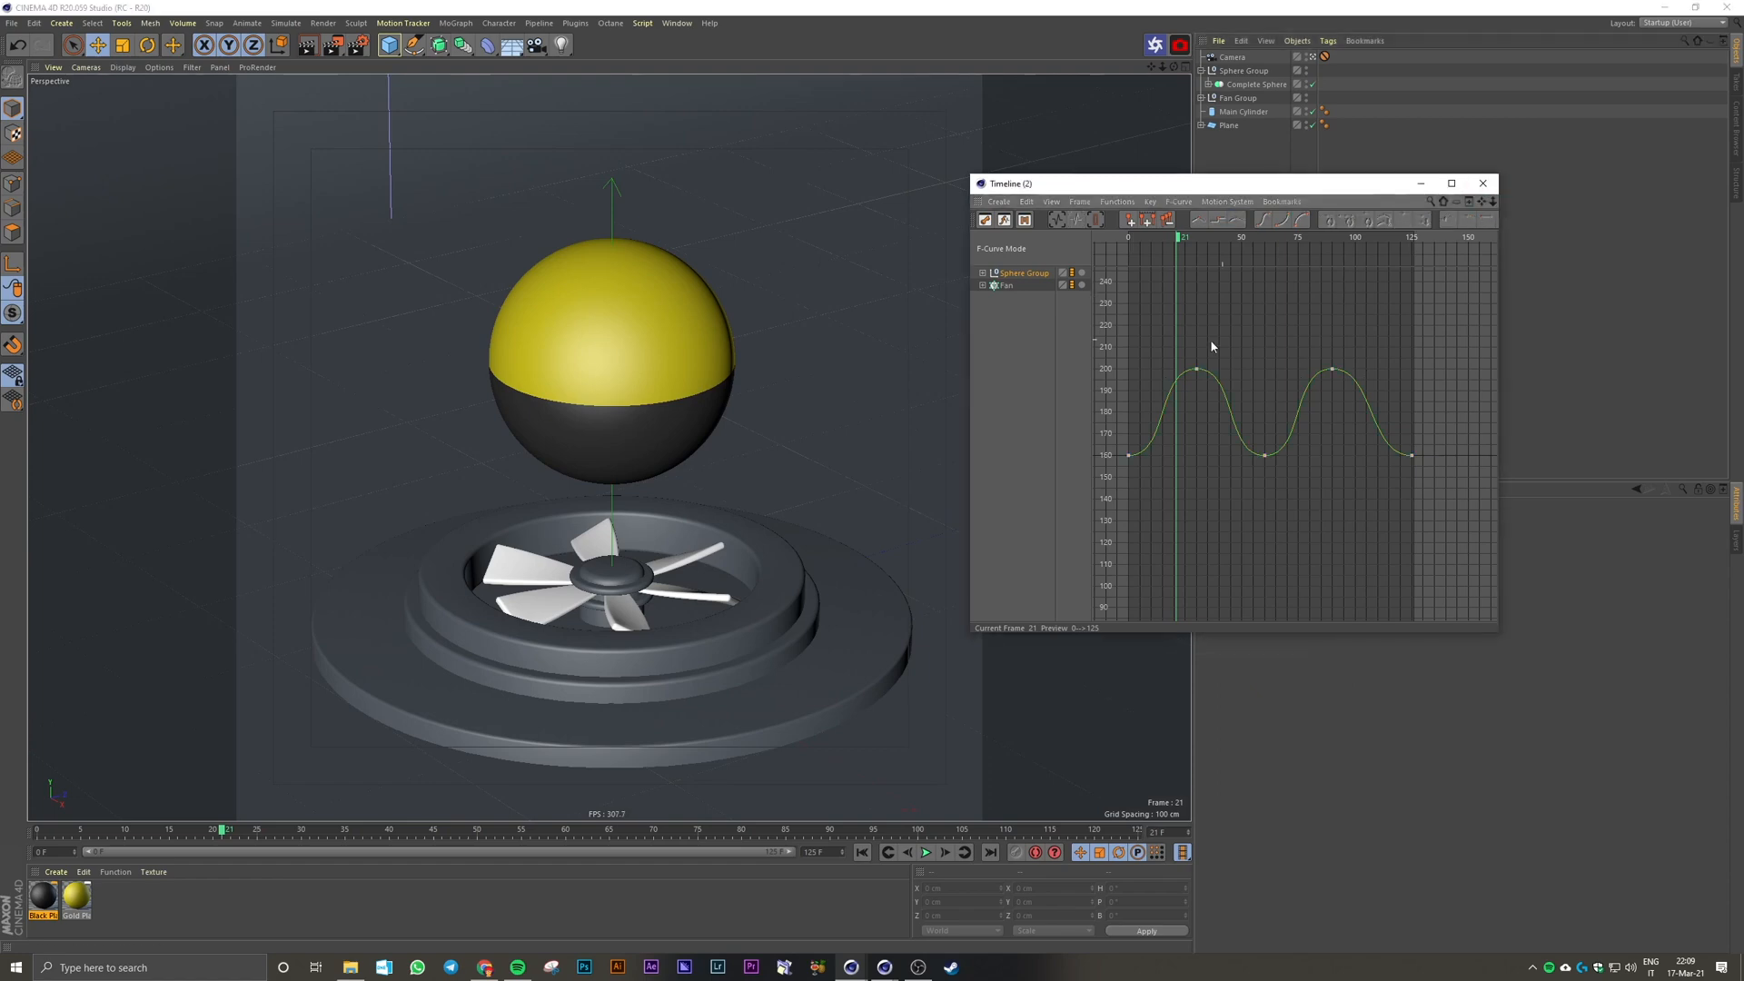
Step: Lower Sphere Group's two peak position keys to about 190 cm, check the playback, close the curve editor, and return to frame 0
{"action": "left_click_drag", "start_coordinate": [1167, 342], "coordinate": [1333, 392]}
{"action": "left_click", "coordinate": [925, 852]}
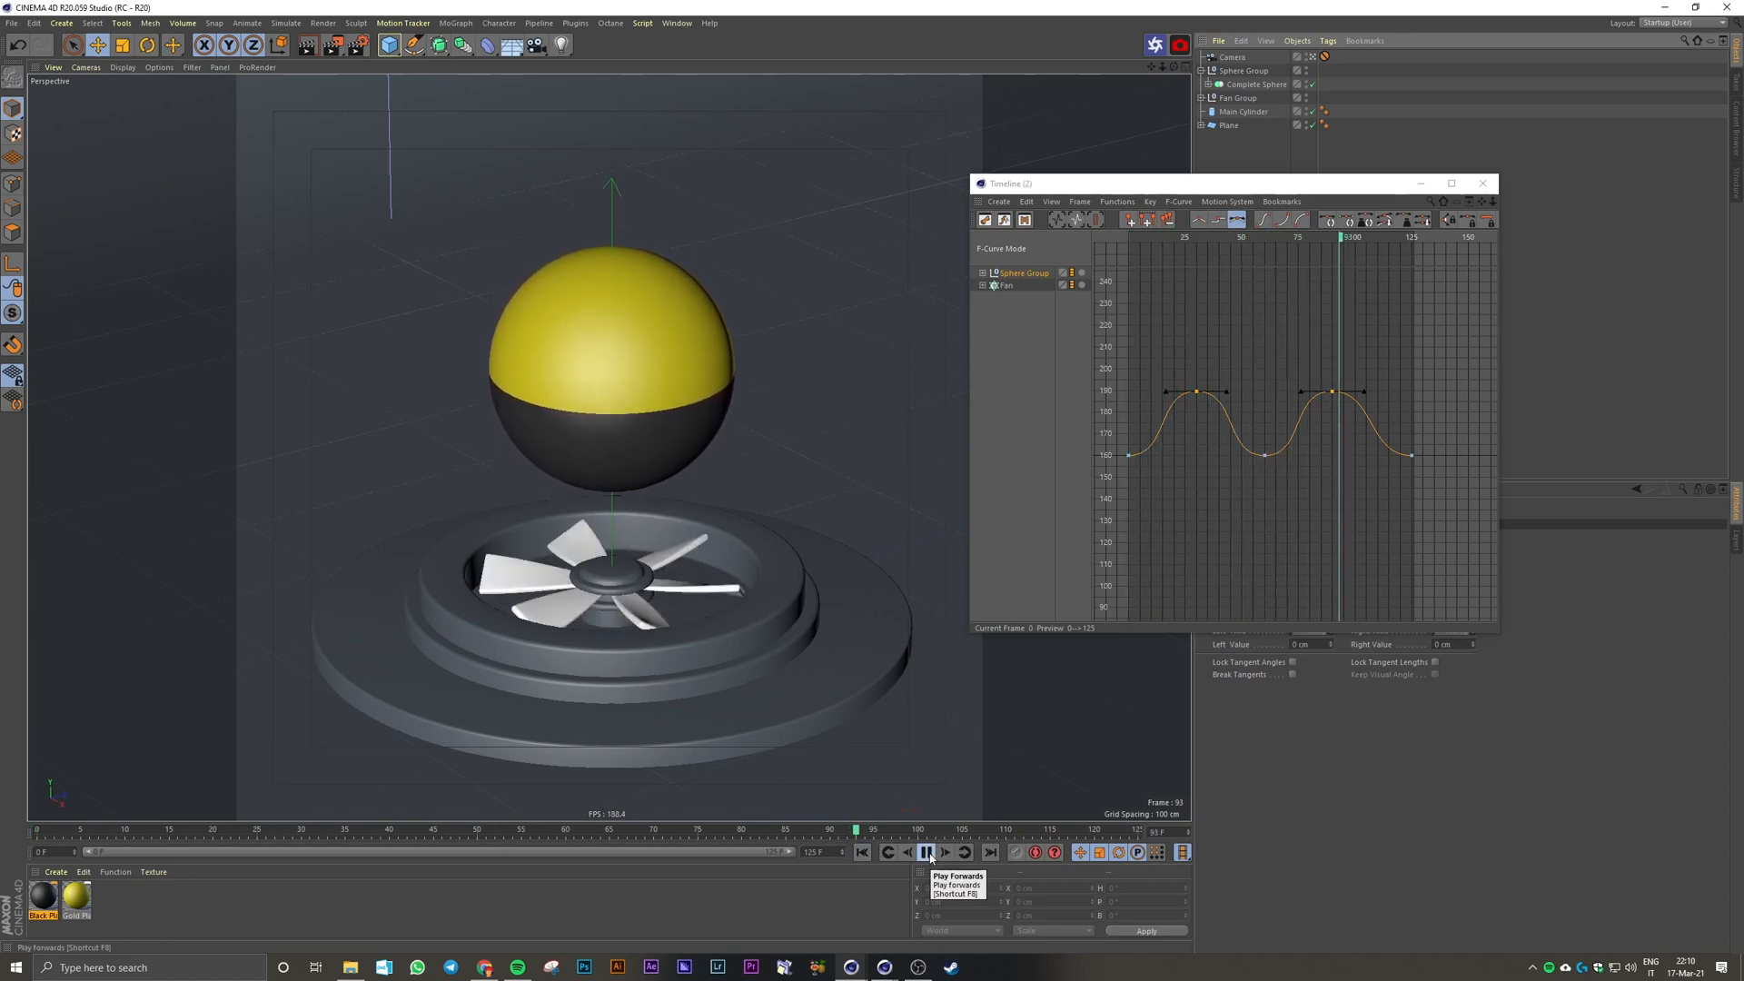
{"action": "left_click", "coordinate": [926, 852]}
{"action": "left_click", "coordinate": [1482, 183]}
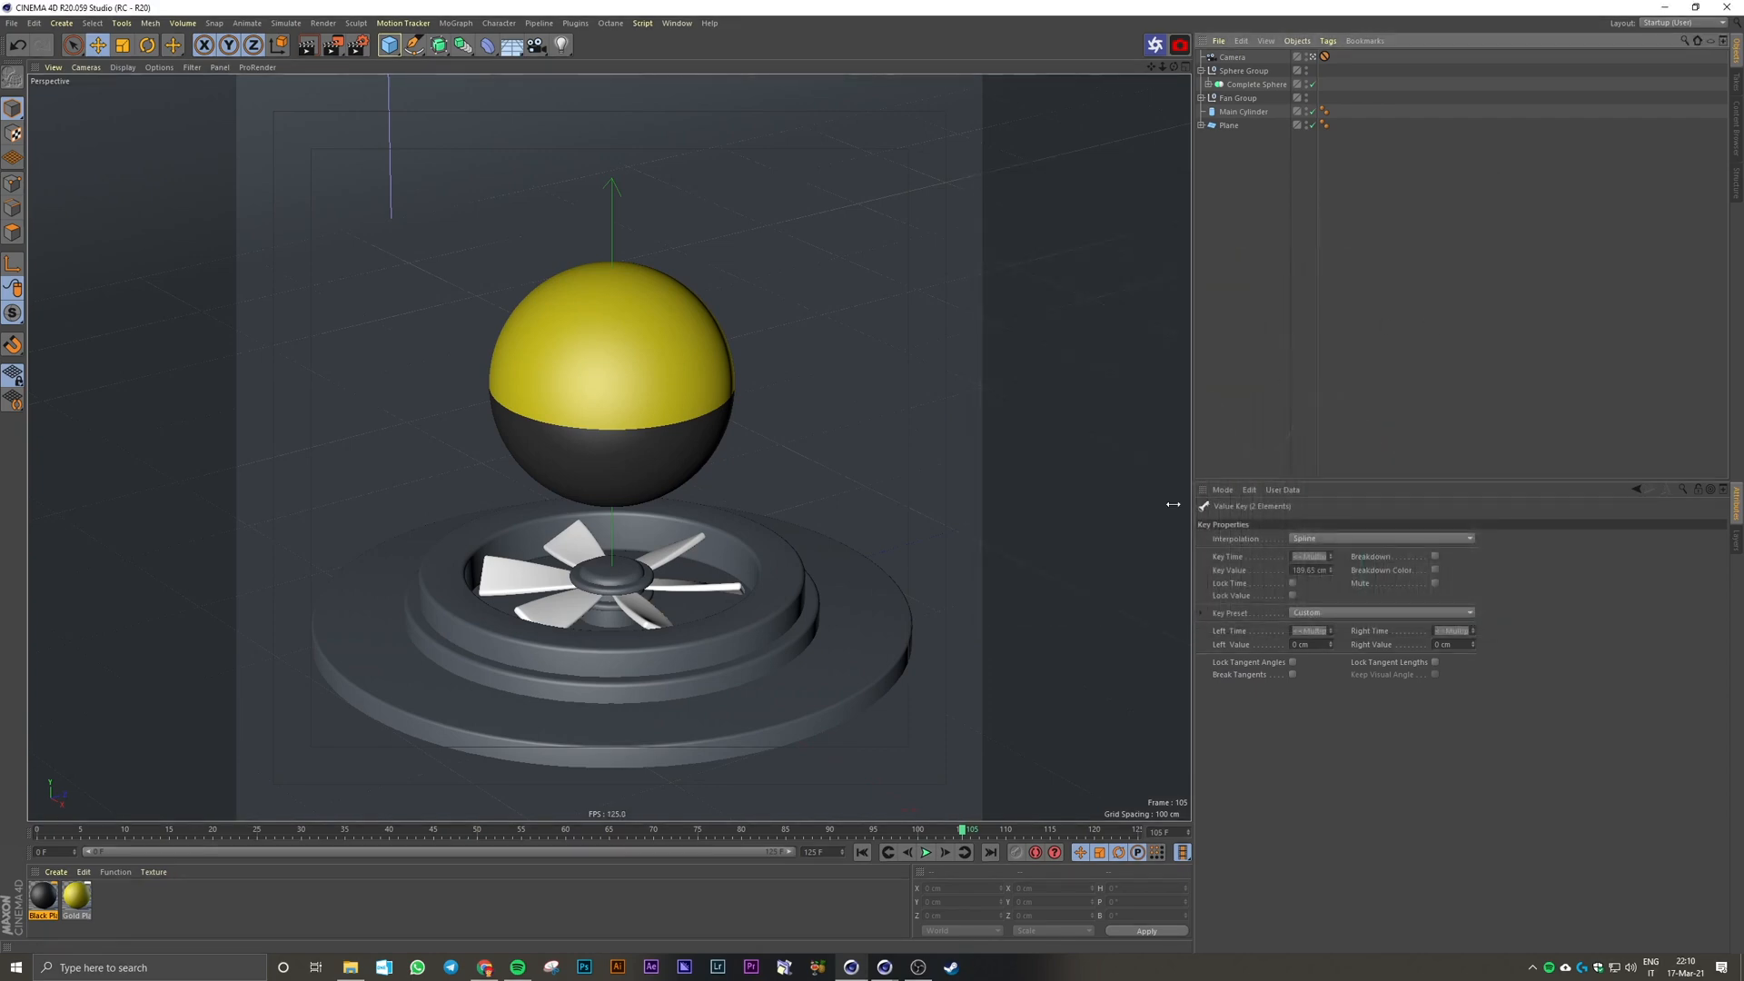
{"action": "key", "text": "shift+f"}
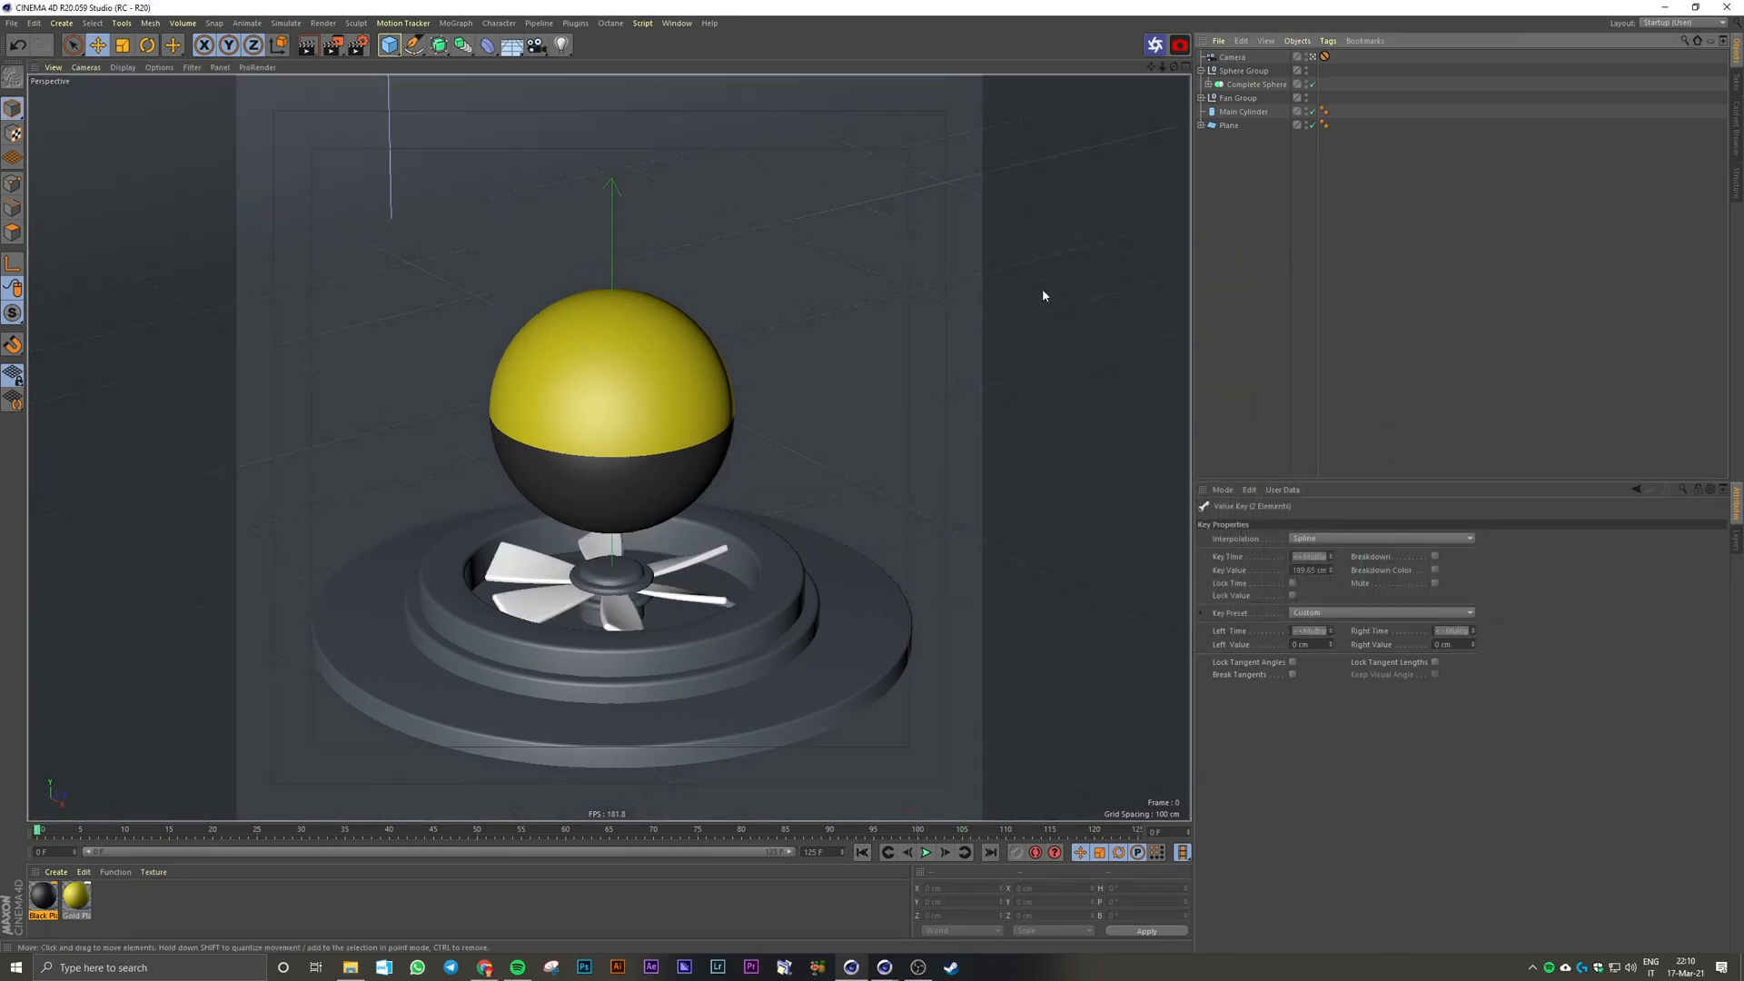
Step: Add a Displacer deformer inside Sphere Group, below Complete Sphere
{"action": "left_click", "coordinate": [1263, 83]}
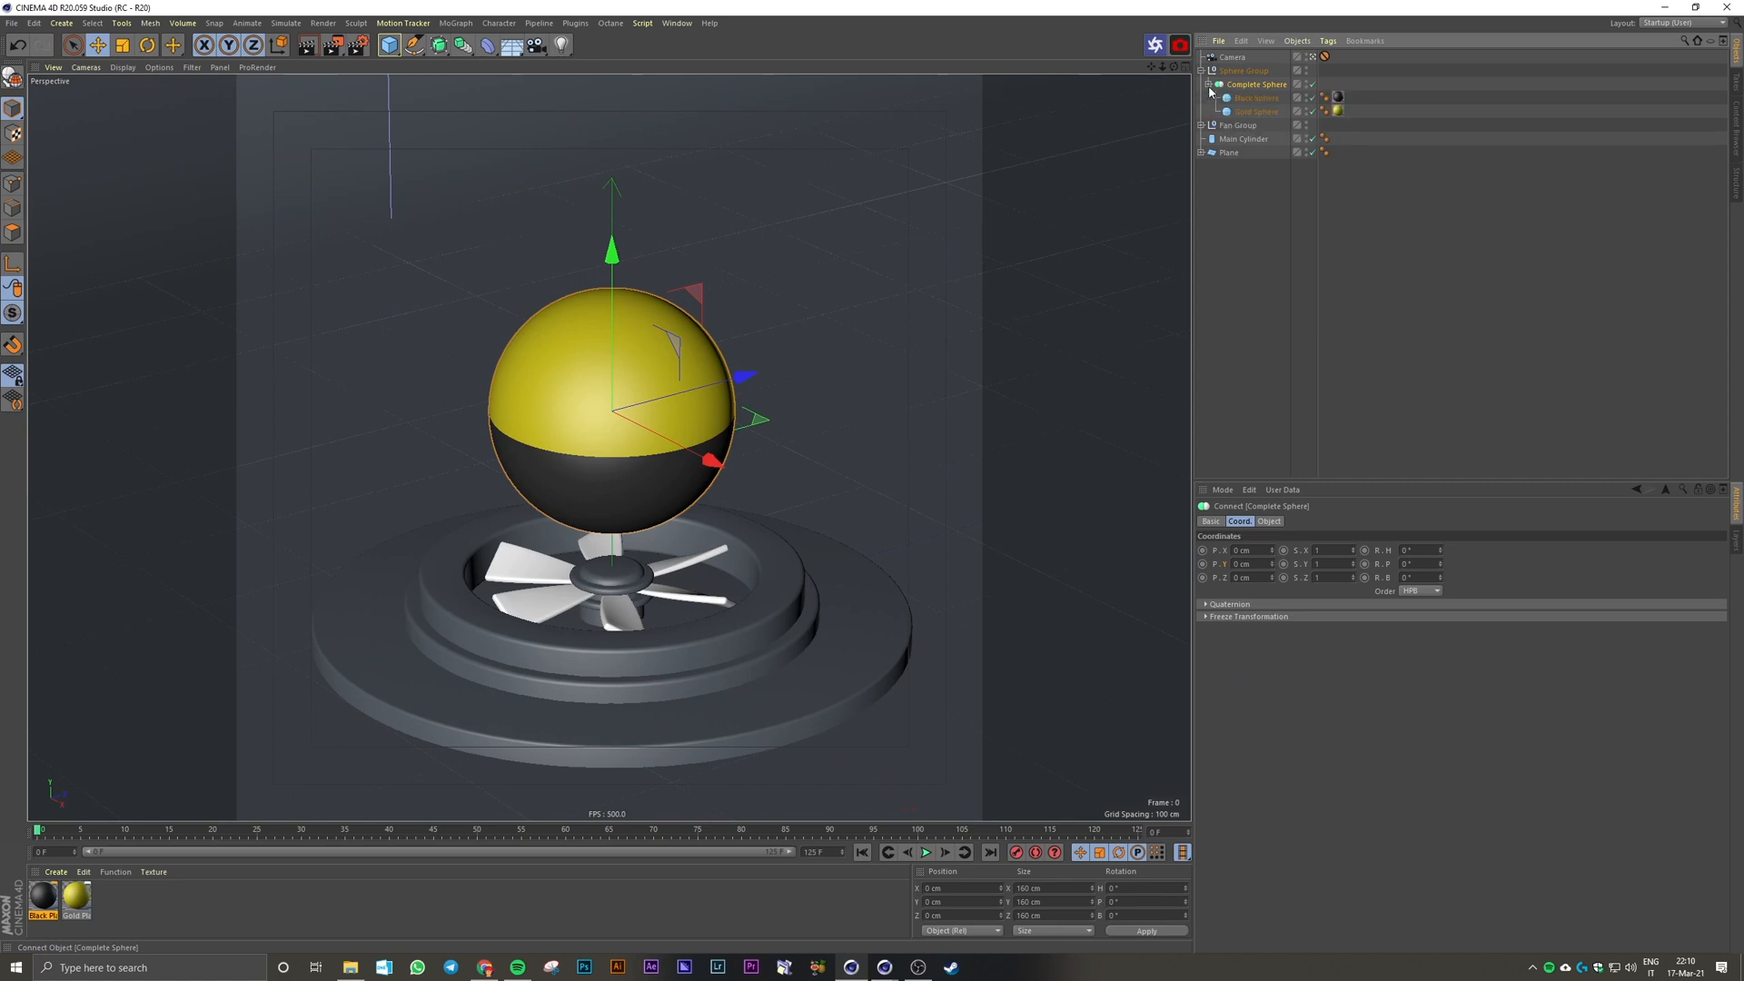
{"action": "left_click", "coordinate": [1263, 76]}
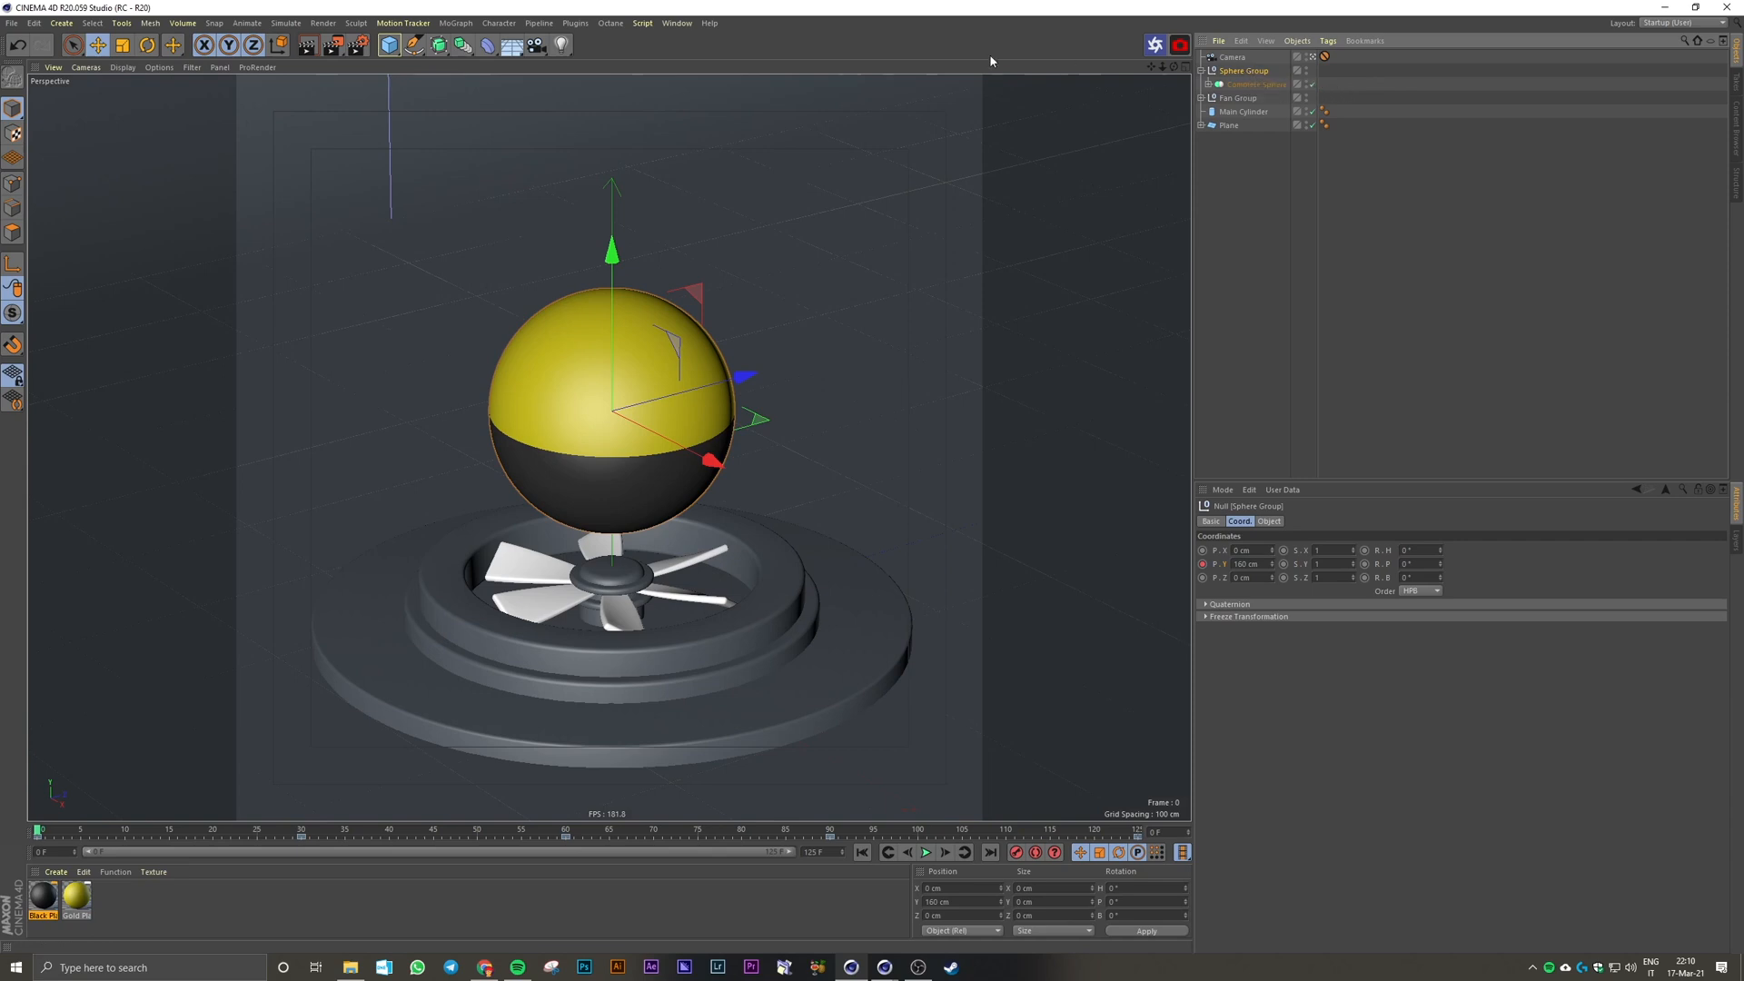
{"action": "left_click", "coordinate": [495, 51]}
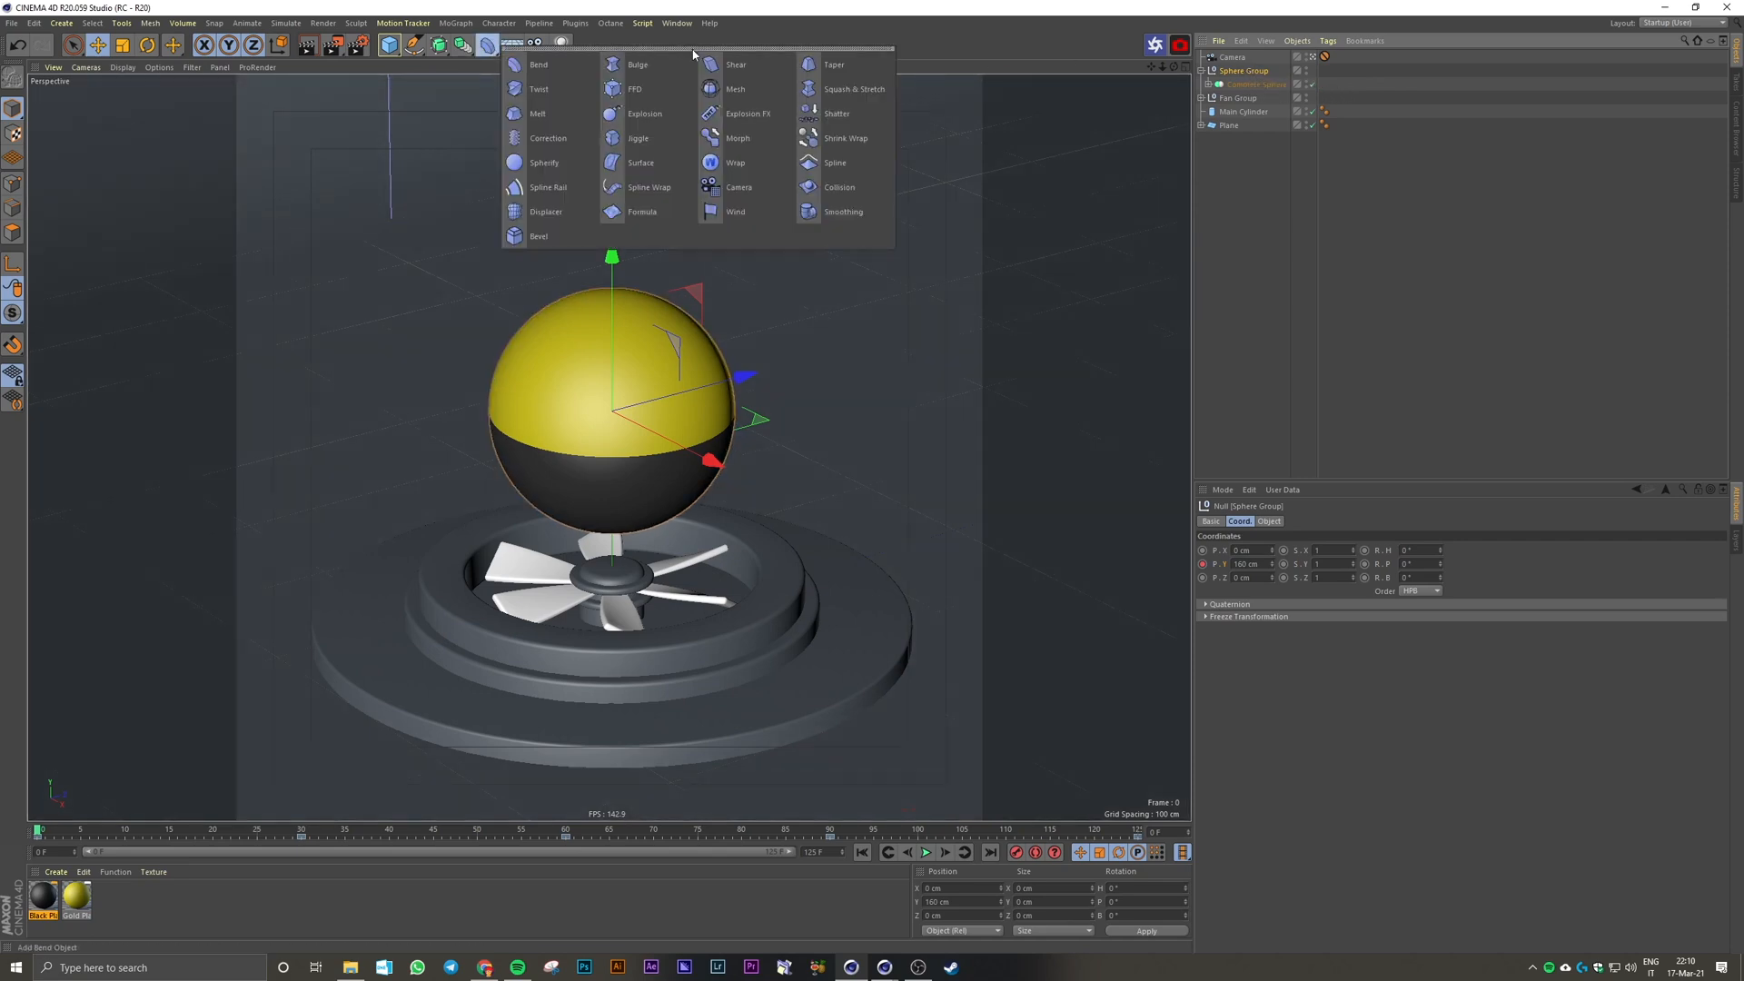
{"action": "left_click", "coordinate": [559, 206], "text": "shift"}
{"action": "left_click_drag", "start_coordinate": [1261, 102], "coordinate": [1245, 102]}
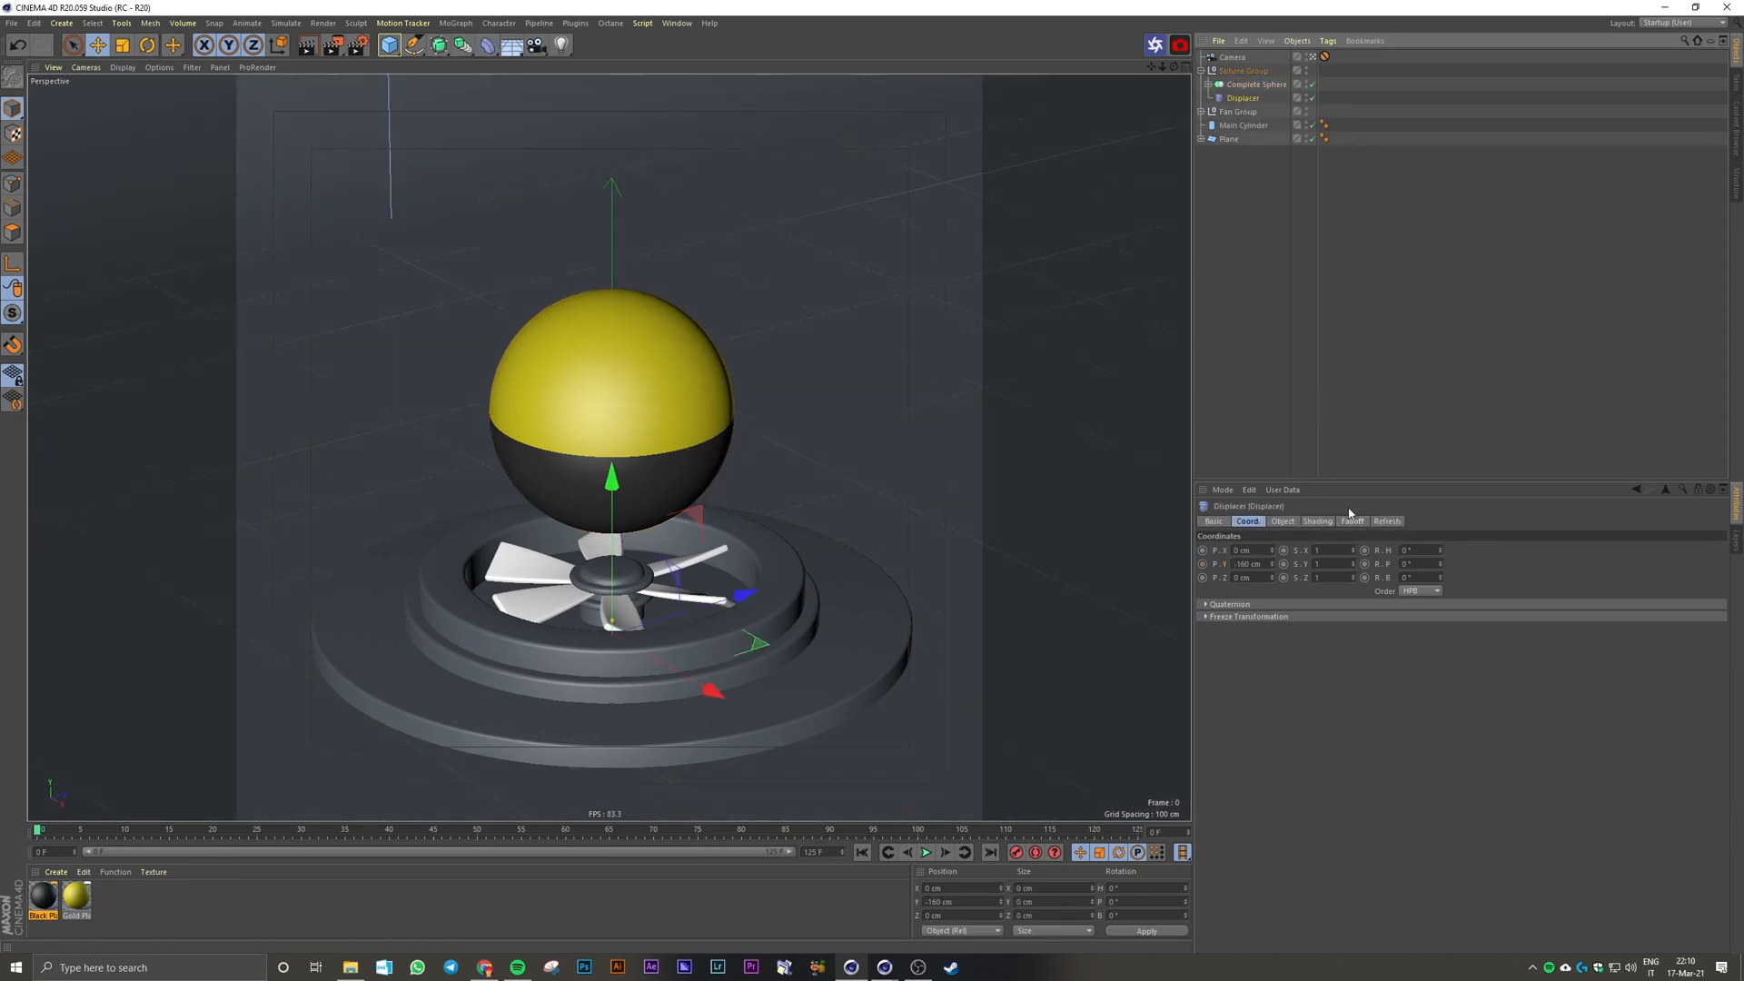
Step: Assign a Noise shader to the Displacer's shading and open the shader's properties
{"action": "left_click", "coordinate": [1282, 522]}
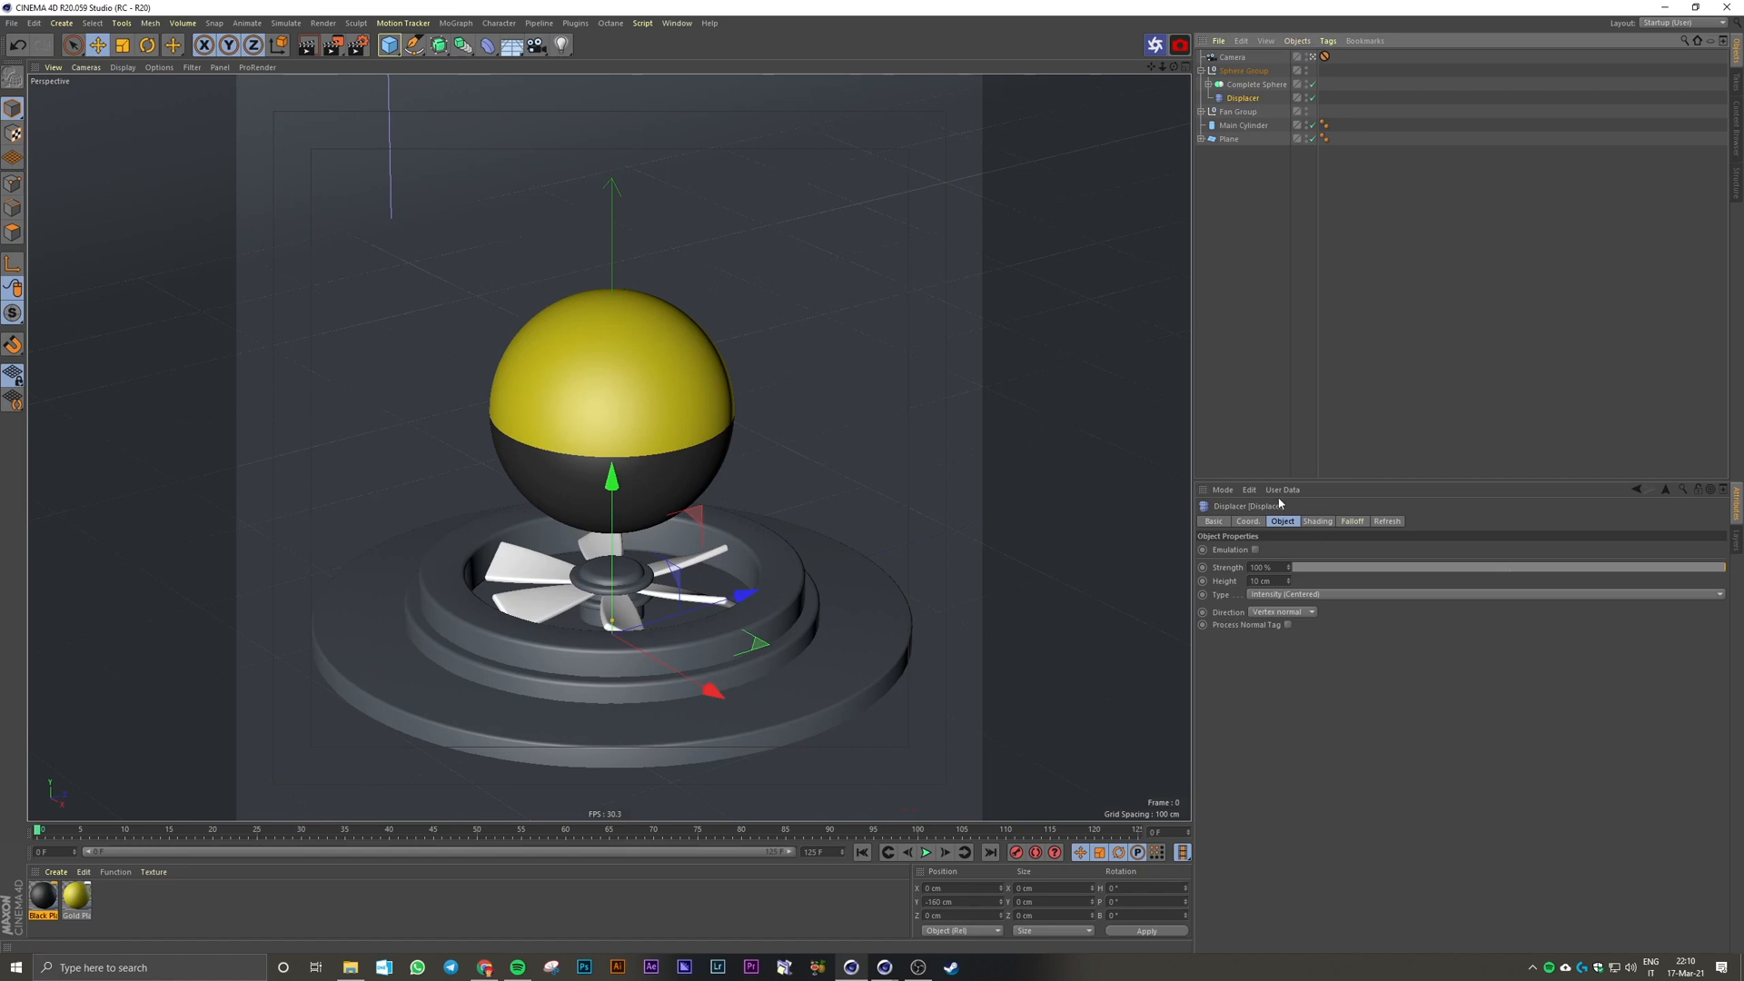
{"action": "left_click", "coordinate": [1314, 521]}
{"action": "left_click", "coordinate": [1248, 564]}
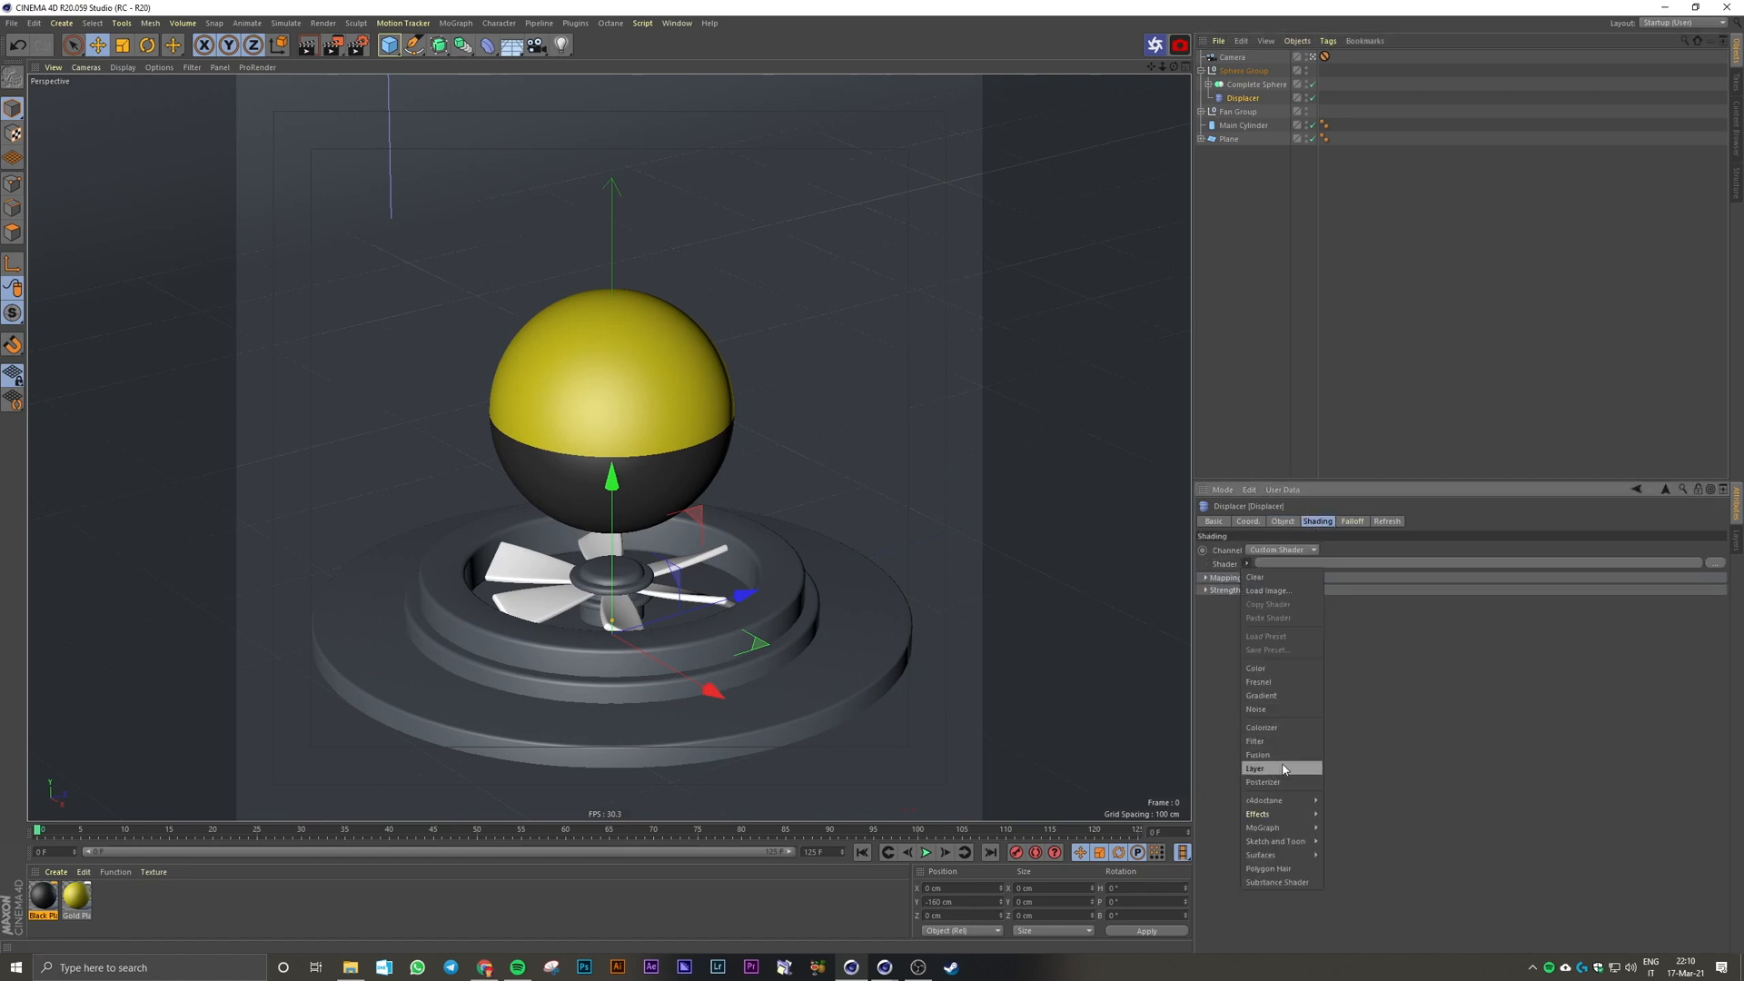
{"action": "left_click", "coordinate": [1283, 709]}
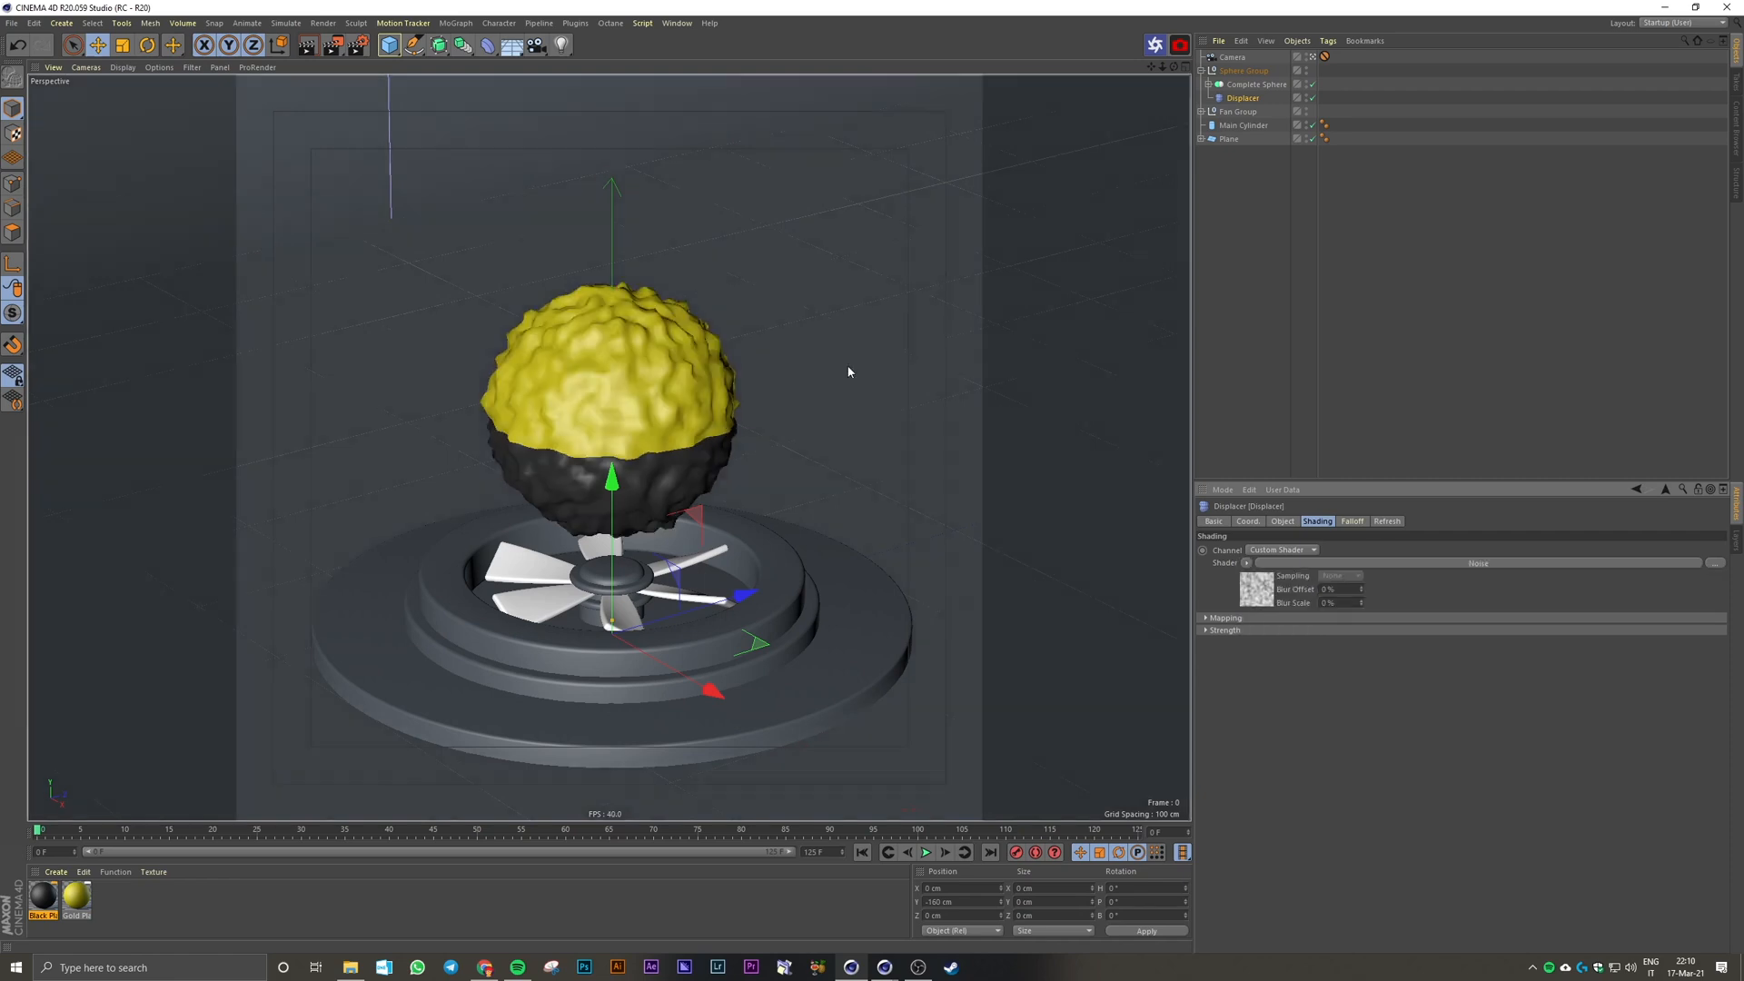
{"action": "left_click", "coordinate": [1252, 595]}
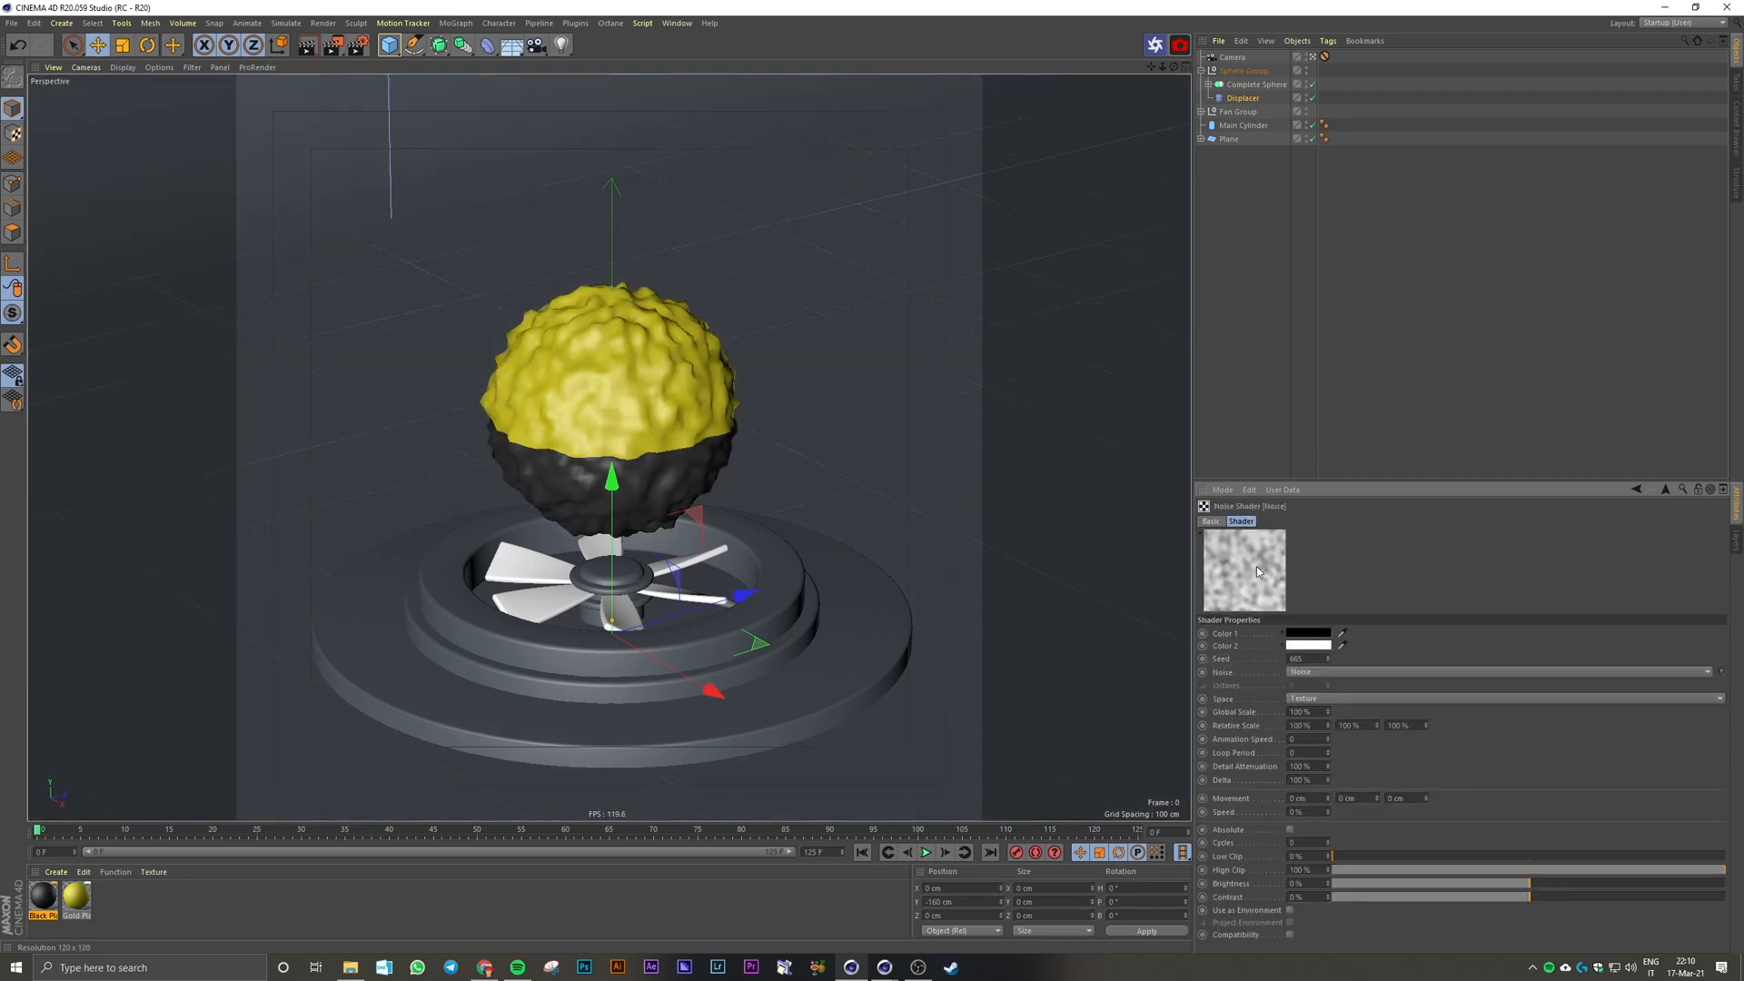
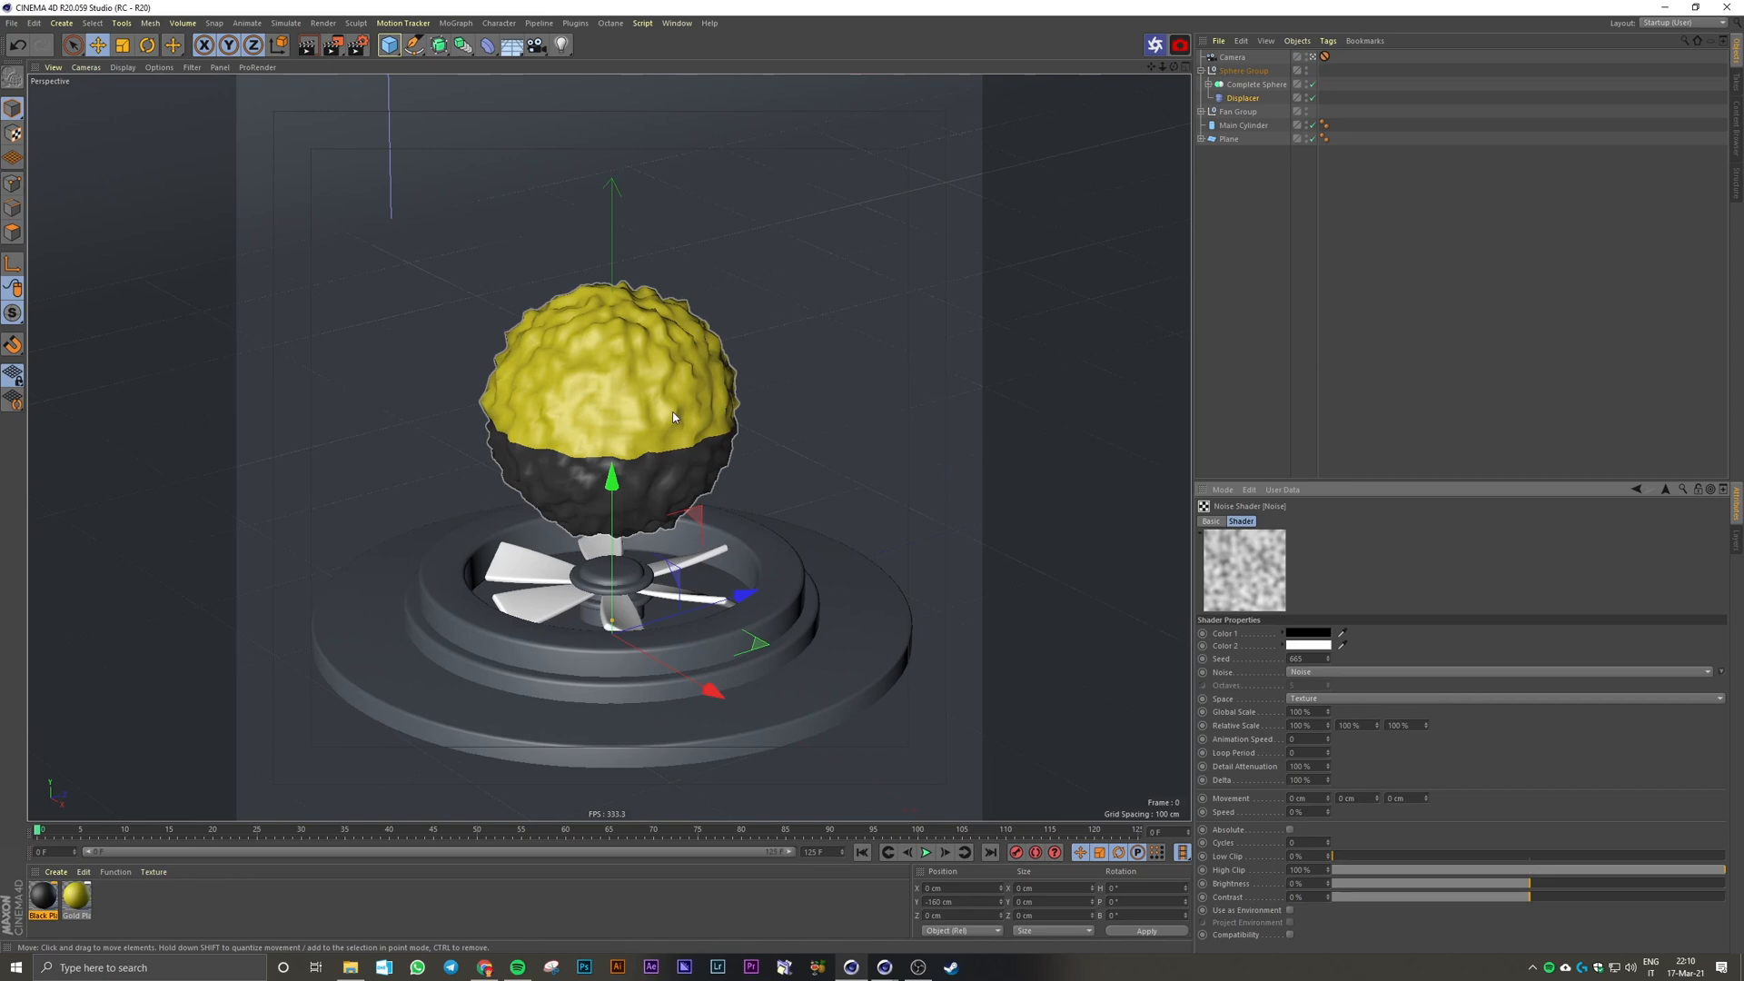
Step: Review the Displacer's object and falloff settings, and set its Noise shader's Global Scale to 600%
{"action": "left_click", "coordinate": [1240, 99]}
{"action": "left_click", "coordinate": [1283, 522]}
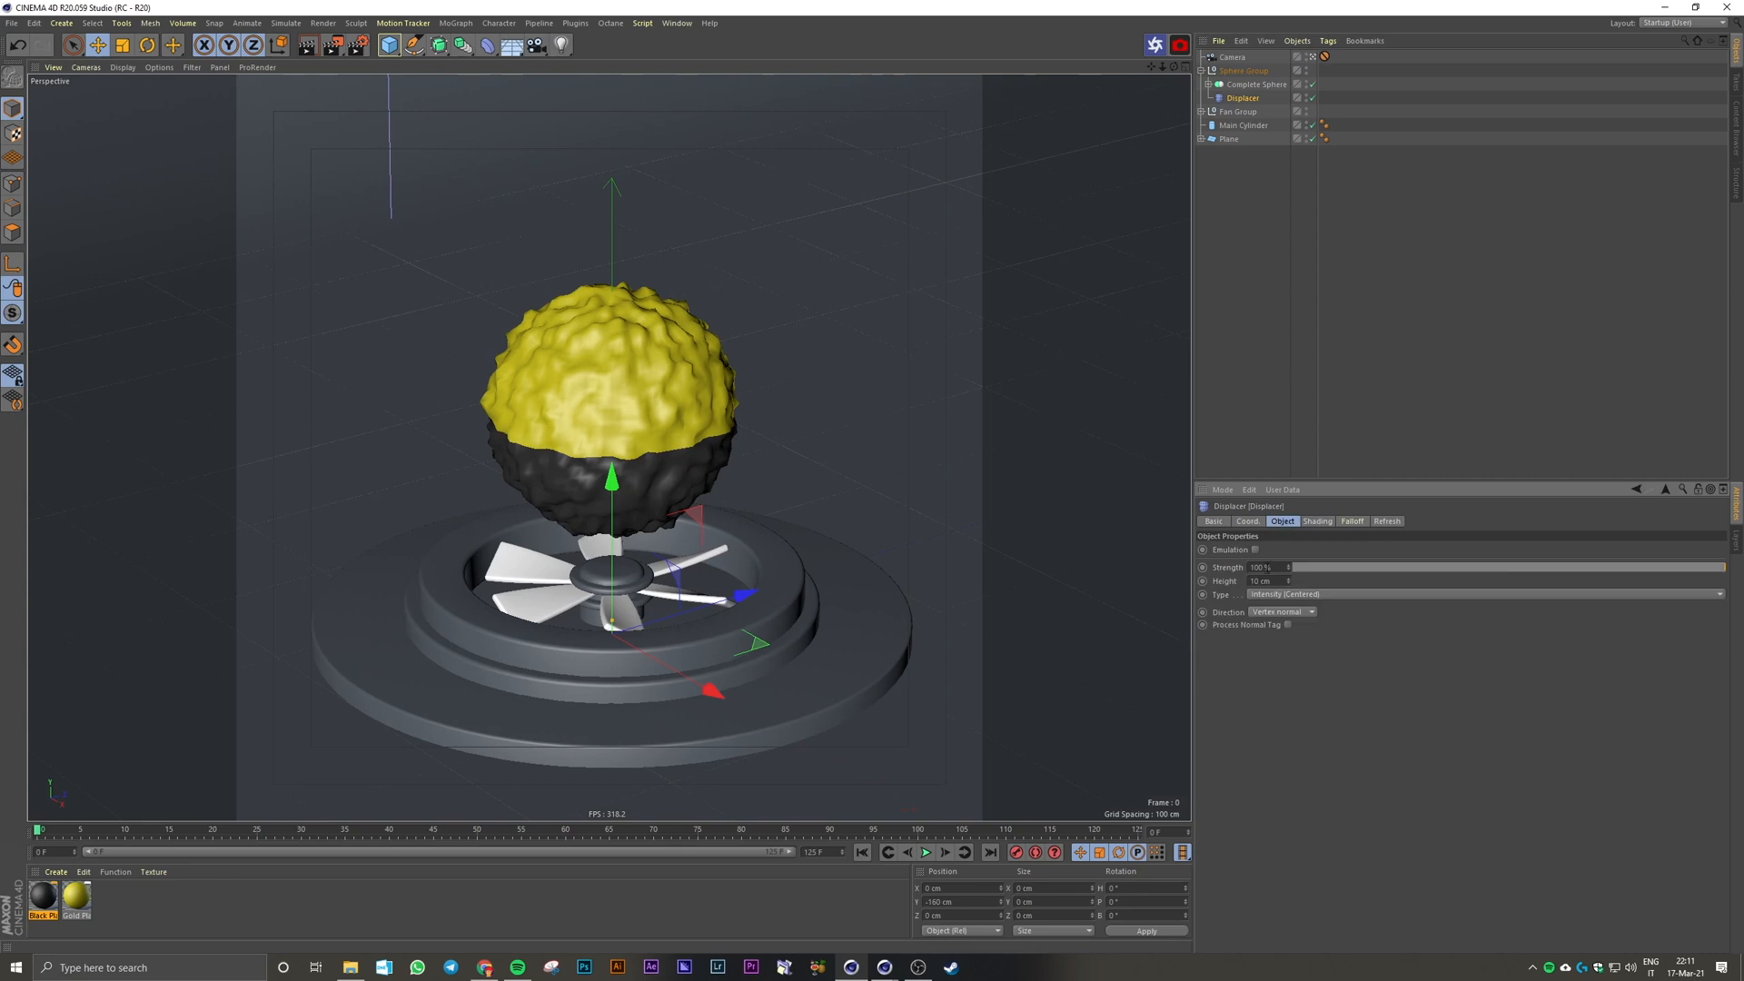
{"action": "left_click", "coordinate": [1272, 581]}
{"action": "left_click", "coordinate": [1353, 520]}
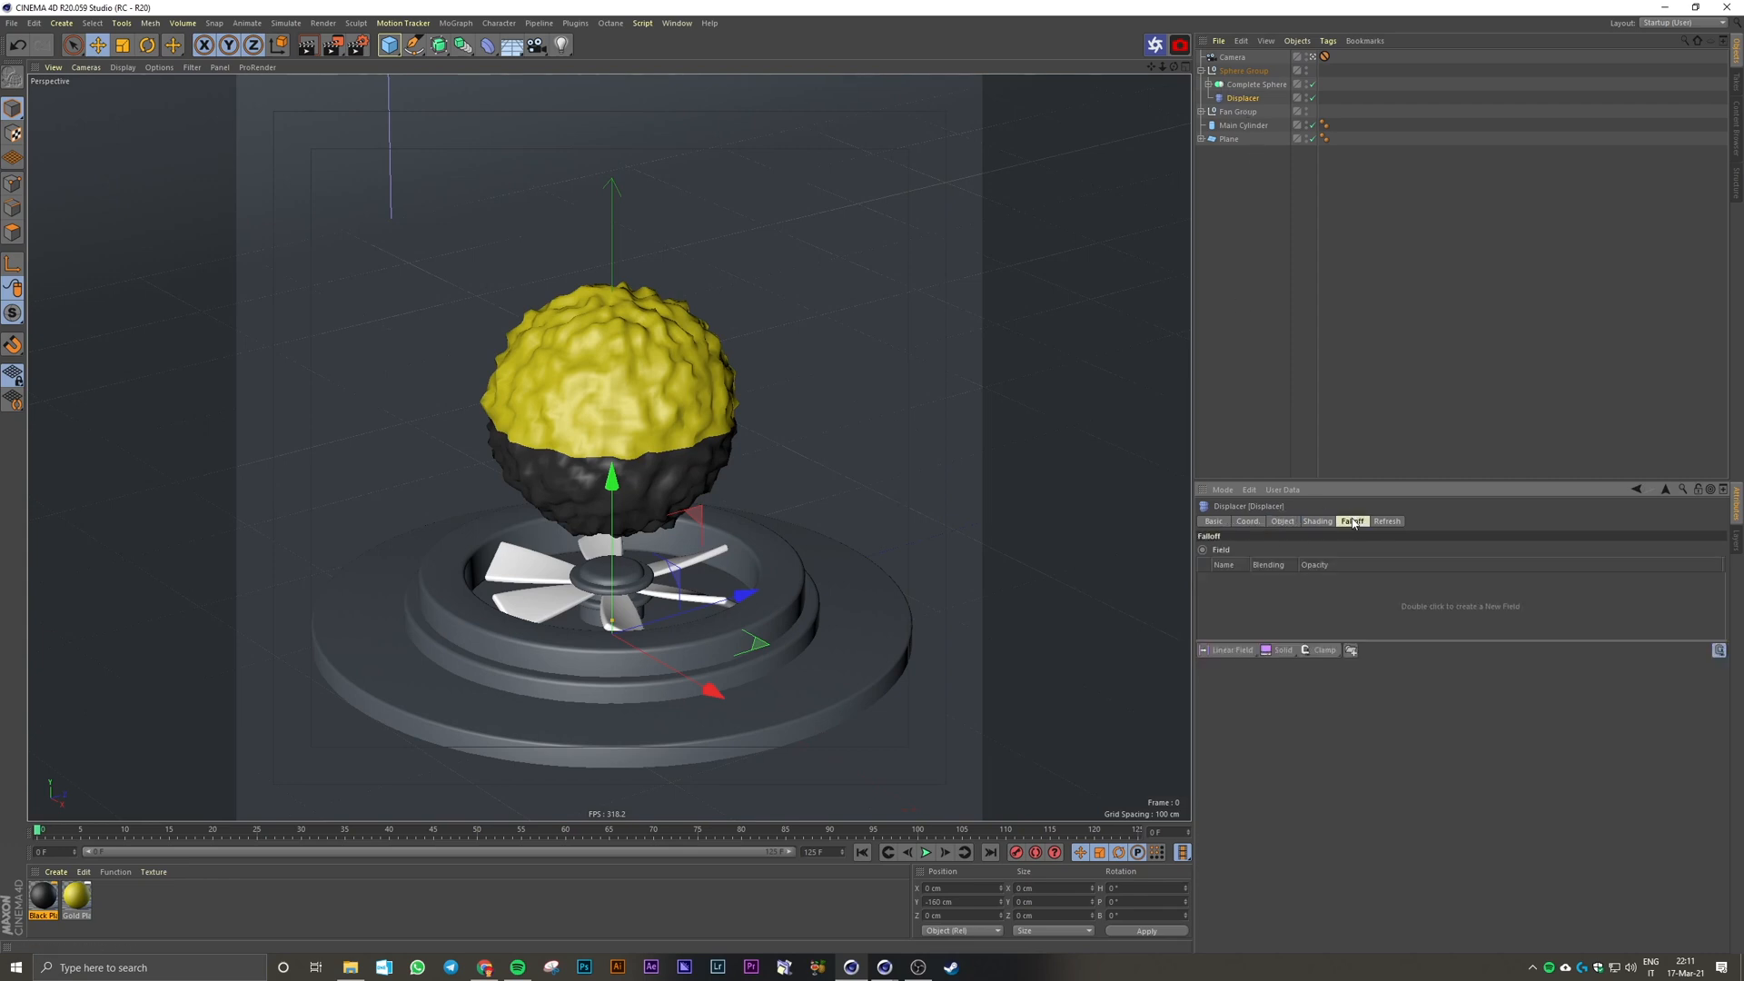
{"action": "left_click", "coordinate": [1327, 522]}
{"action": "left_click", "coordinate": [1267, 590]}
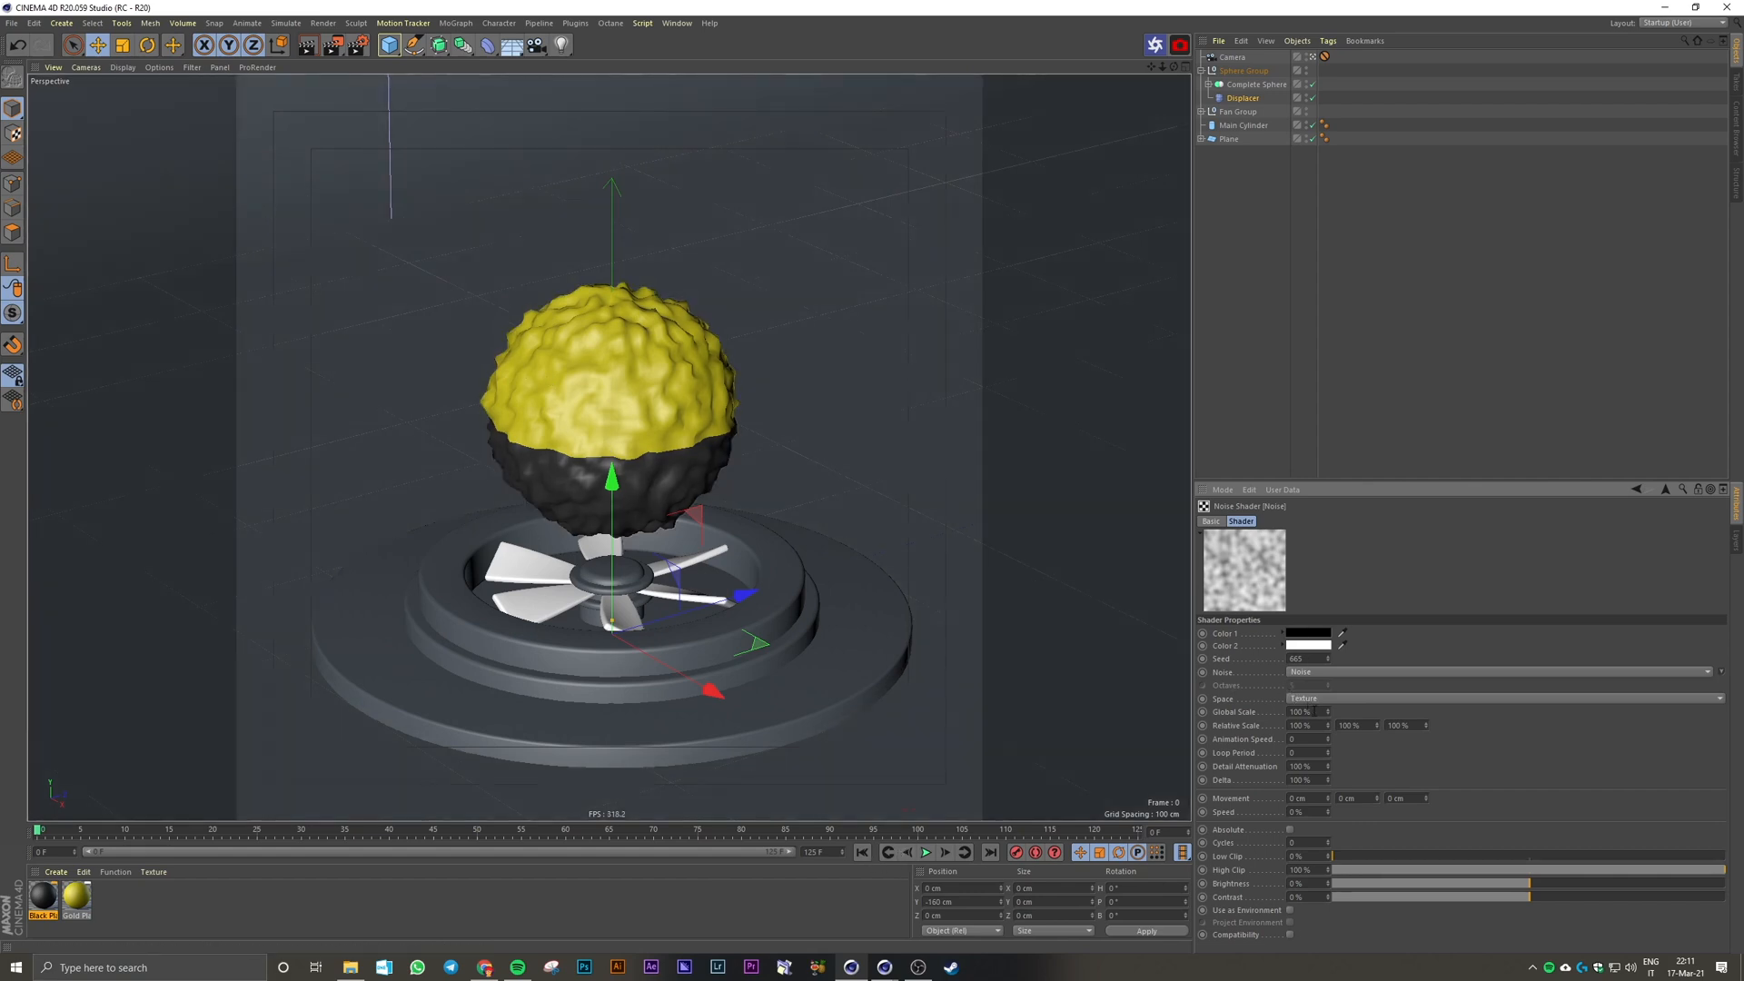
{"action": "mouse_move", "coordinate": [1328, 715]}
{"action": "left_mouse_down"}
{"action": "mouse_move", "coordinate": [1417, 710]}
{"action": "mouse_move", "coordinate": [1305, 723]}
{"action": "left_mouse_up"}
{"action": "type", "text": "600"}
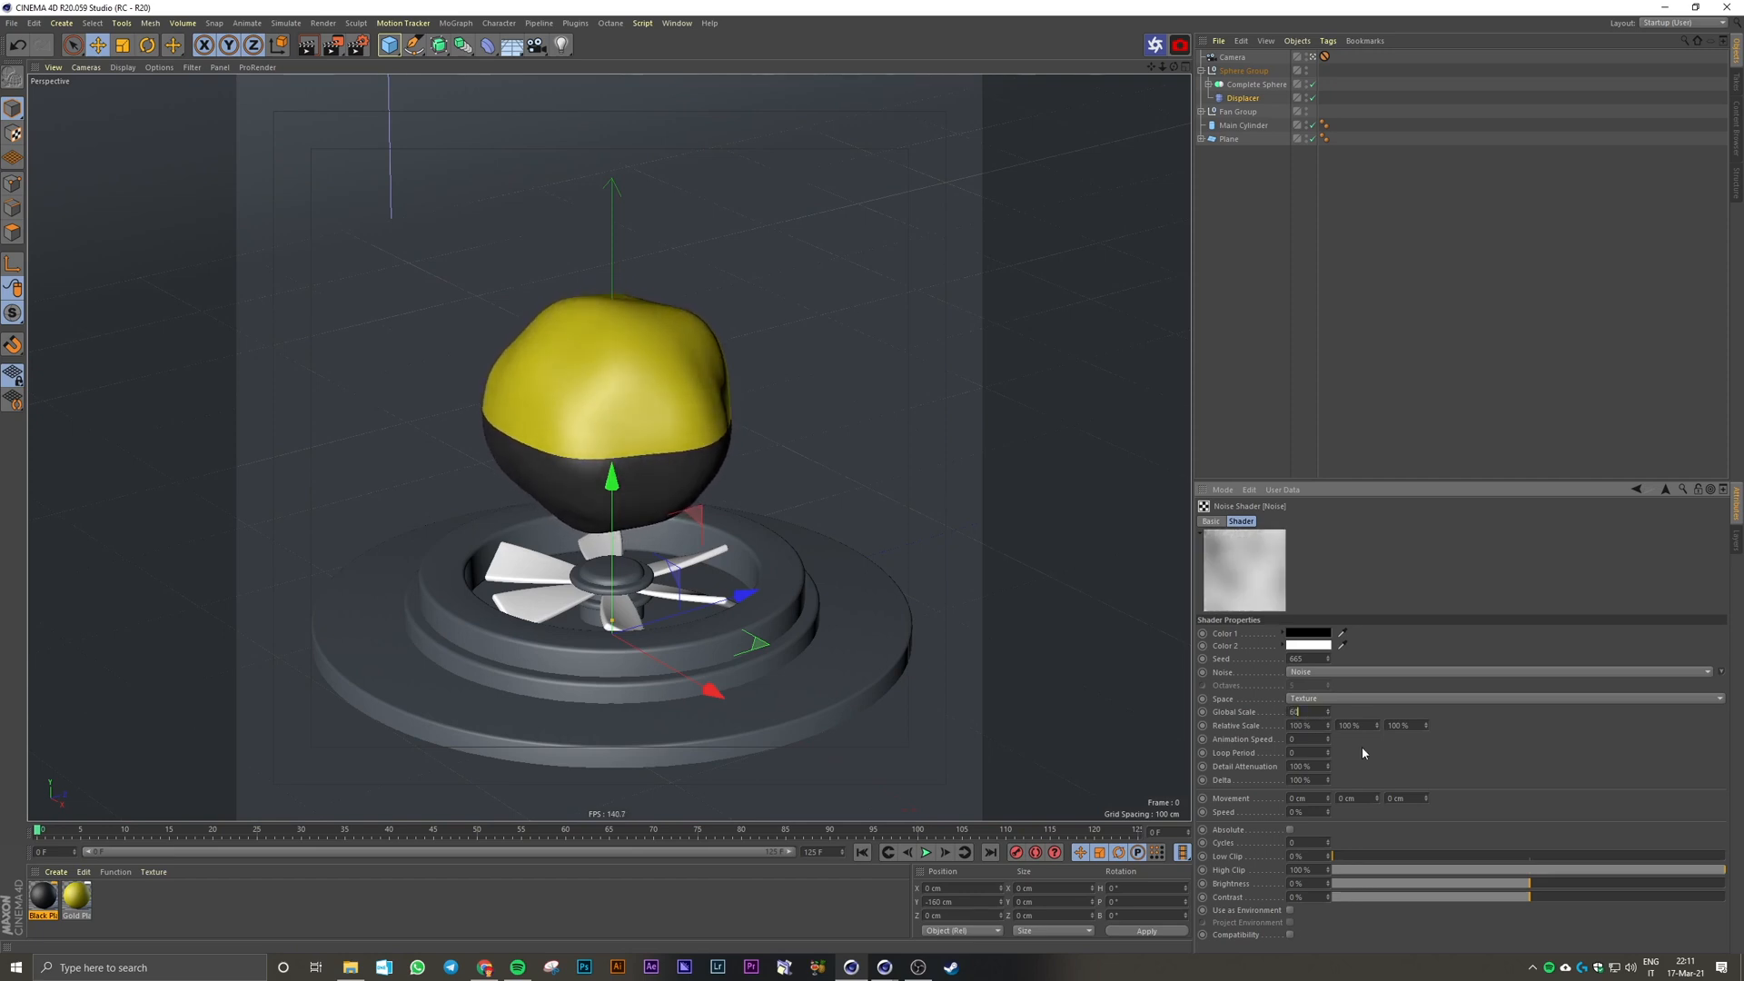
Step: Apply the 600% noise Global Scale, then duplicate Complete Sphere within Sphere Group and disable the original
{"action": "key", "text": "Return"}
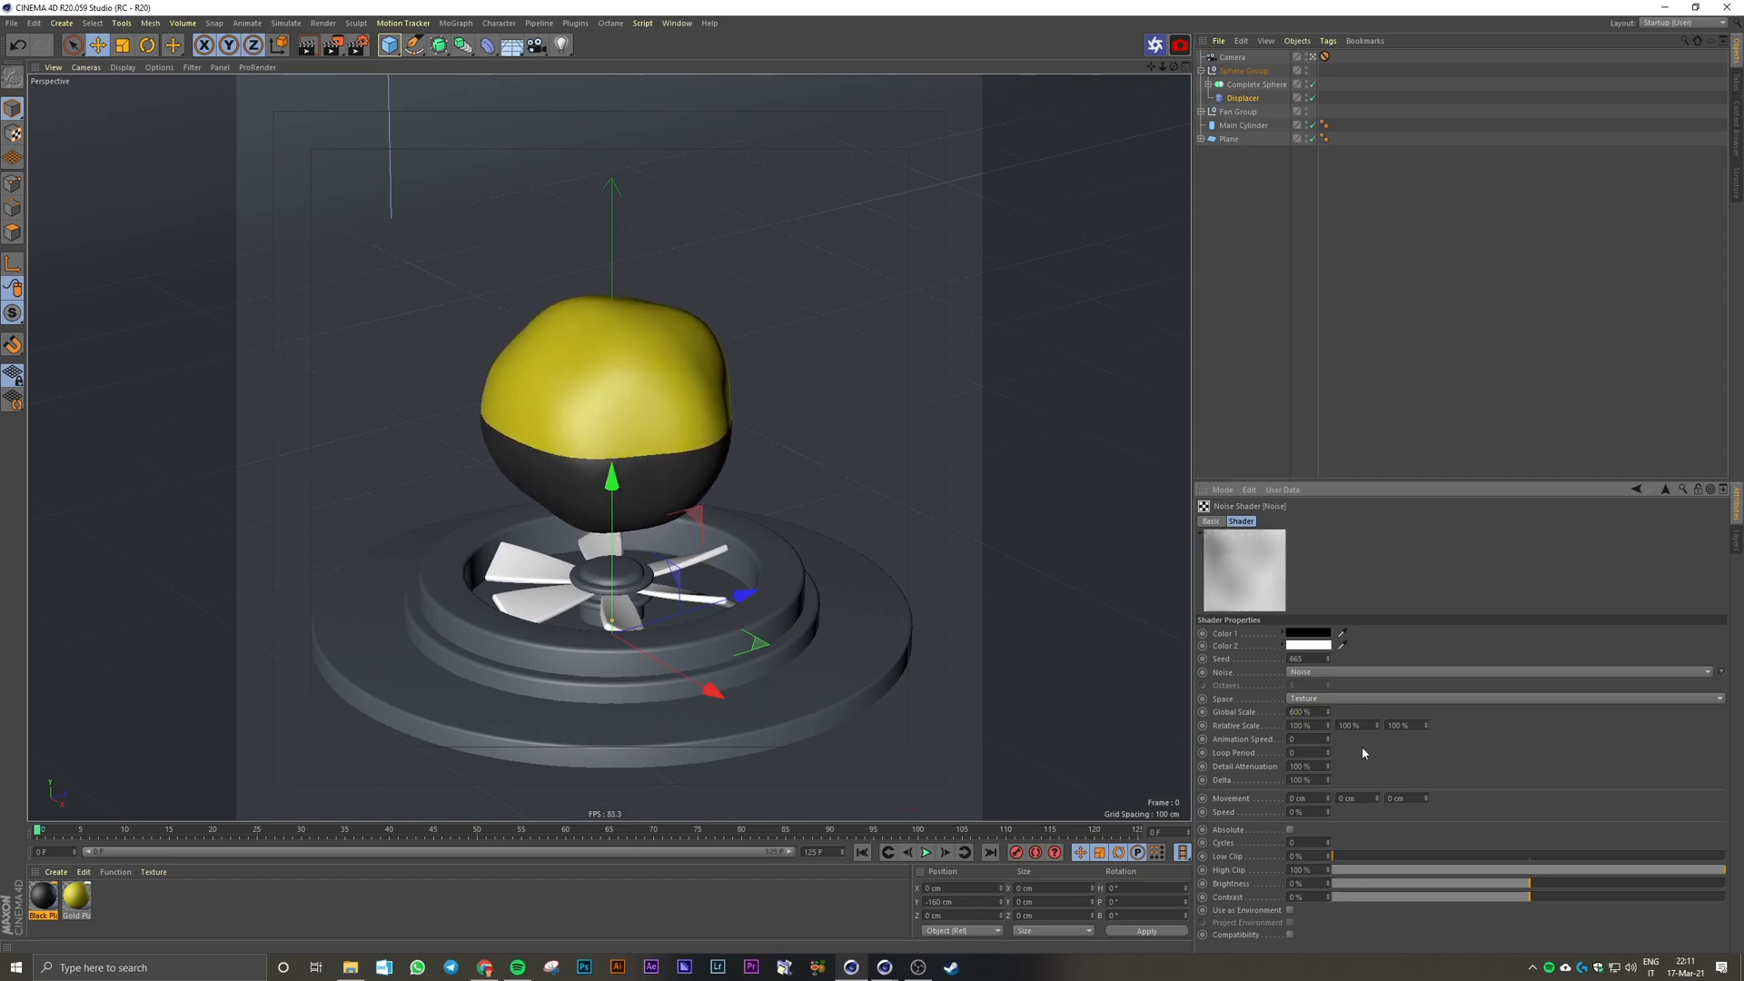
{"action": "left_click", "coordinate": [1245, 85]}
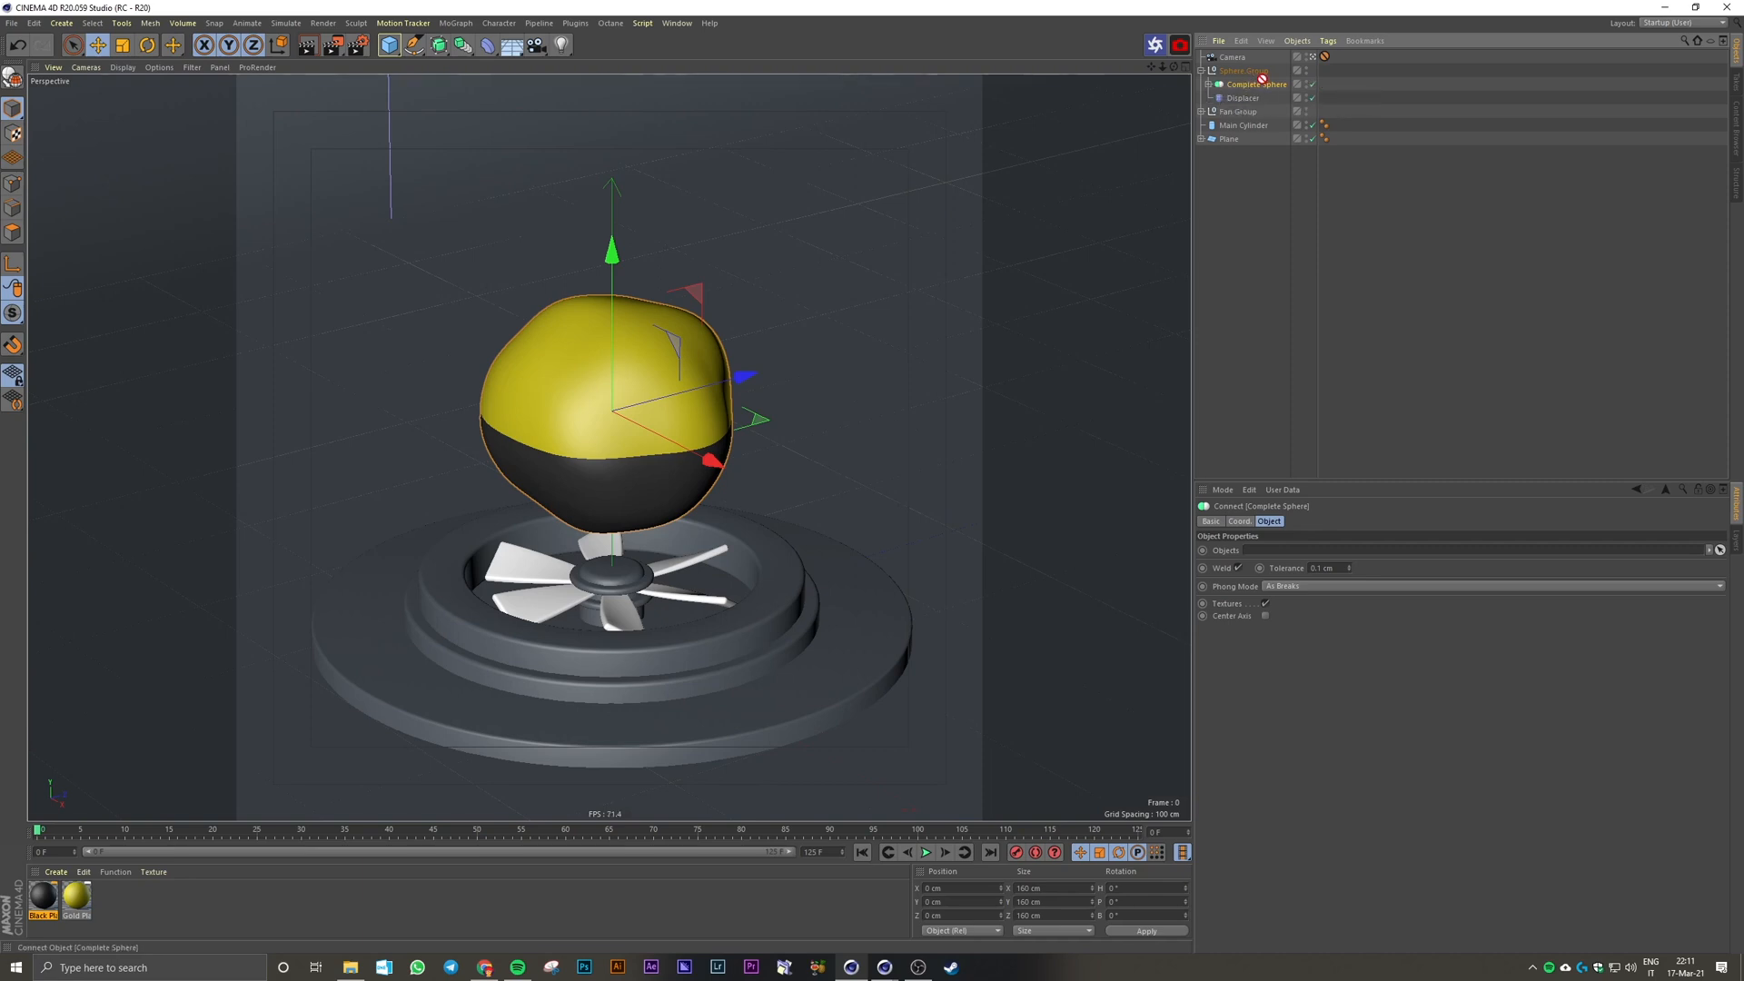
{"action": "left_click_drag", "start_coordinate": [1256, 82], "coordinate": [1255, 78], "text": "ctrl"}
{"action": "left_click", "coordinate": [1314, 98], "text": "alt"}
{"action": "left_click", "coordinate": [1314, 97], "text": "alt"}
{"action": "left_click", "coordinate": [1317, 97]}
Step: Move the black and gold spheres out of the duplicated Connect object into Sphere Group and delete the emptied copy
{"action": "left_click", "coordinate": [1208, 85]}
{"action": "left_click", "coordinate": [1247, 97]}
{"action": "left_click", "coordinate": [1253, 108], "text": "shift"}
{"action": "left_click", "coordinate": [1255, 110]}
{"action": "left_click", "coordinate": [1254, 98]}
{"action": "left_click", "coordinate": [1254, 111]}
{"action": "key", "text": "Delete"}
Step: Group the loose Black Sphere and Gold Sphere together under a new null inside Sphere Group
{"action": "left_click", "coordinate": [1256, 86]}
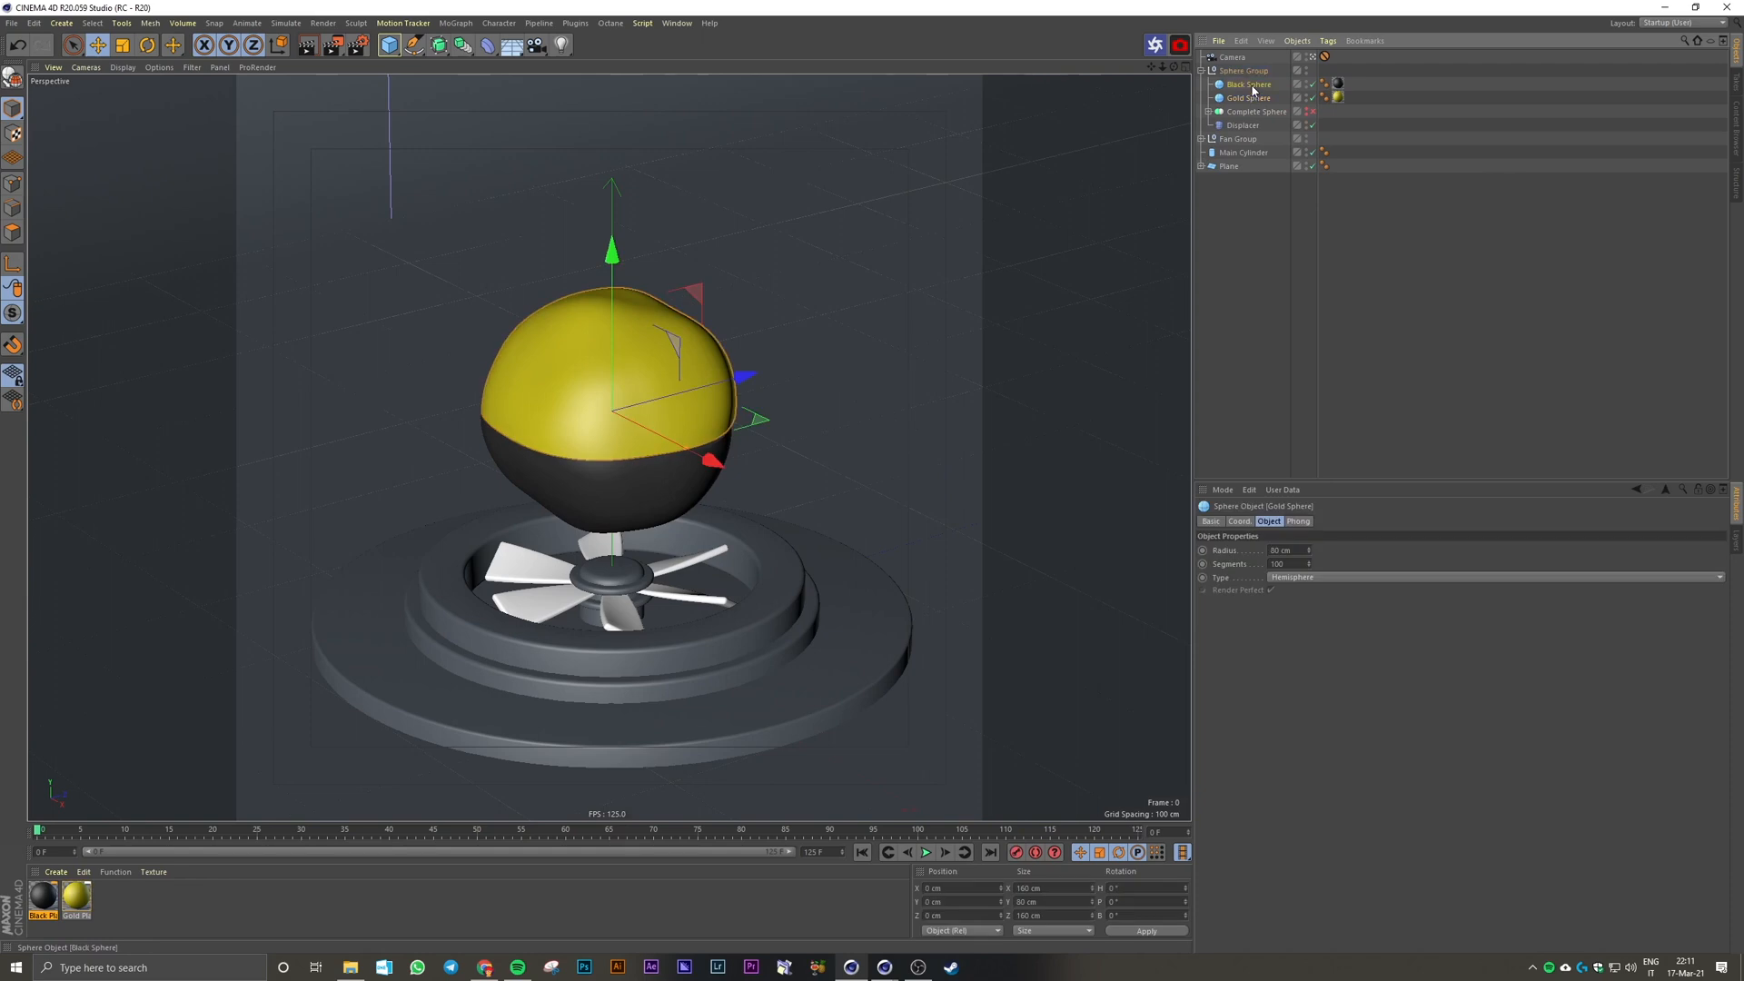
{"action": "key", "text": "alt+g"}
{"action": "left_click", "coordinate": [1296, 195]}
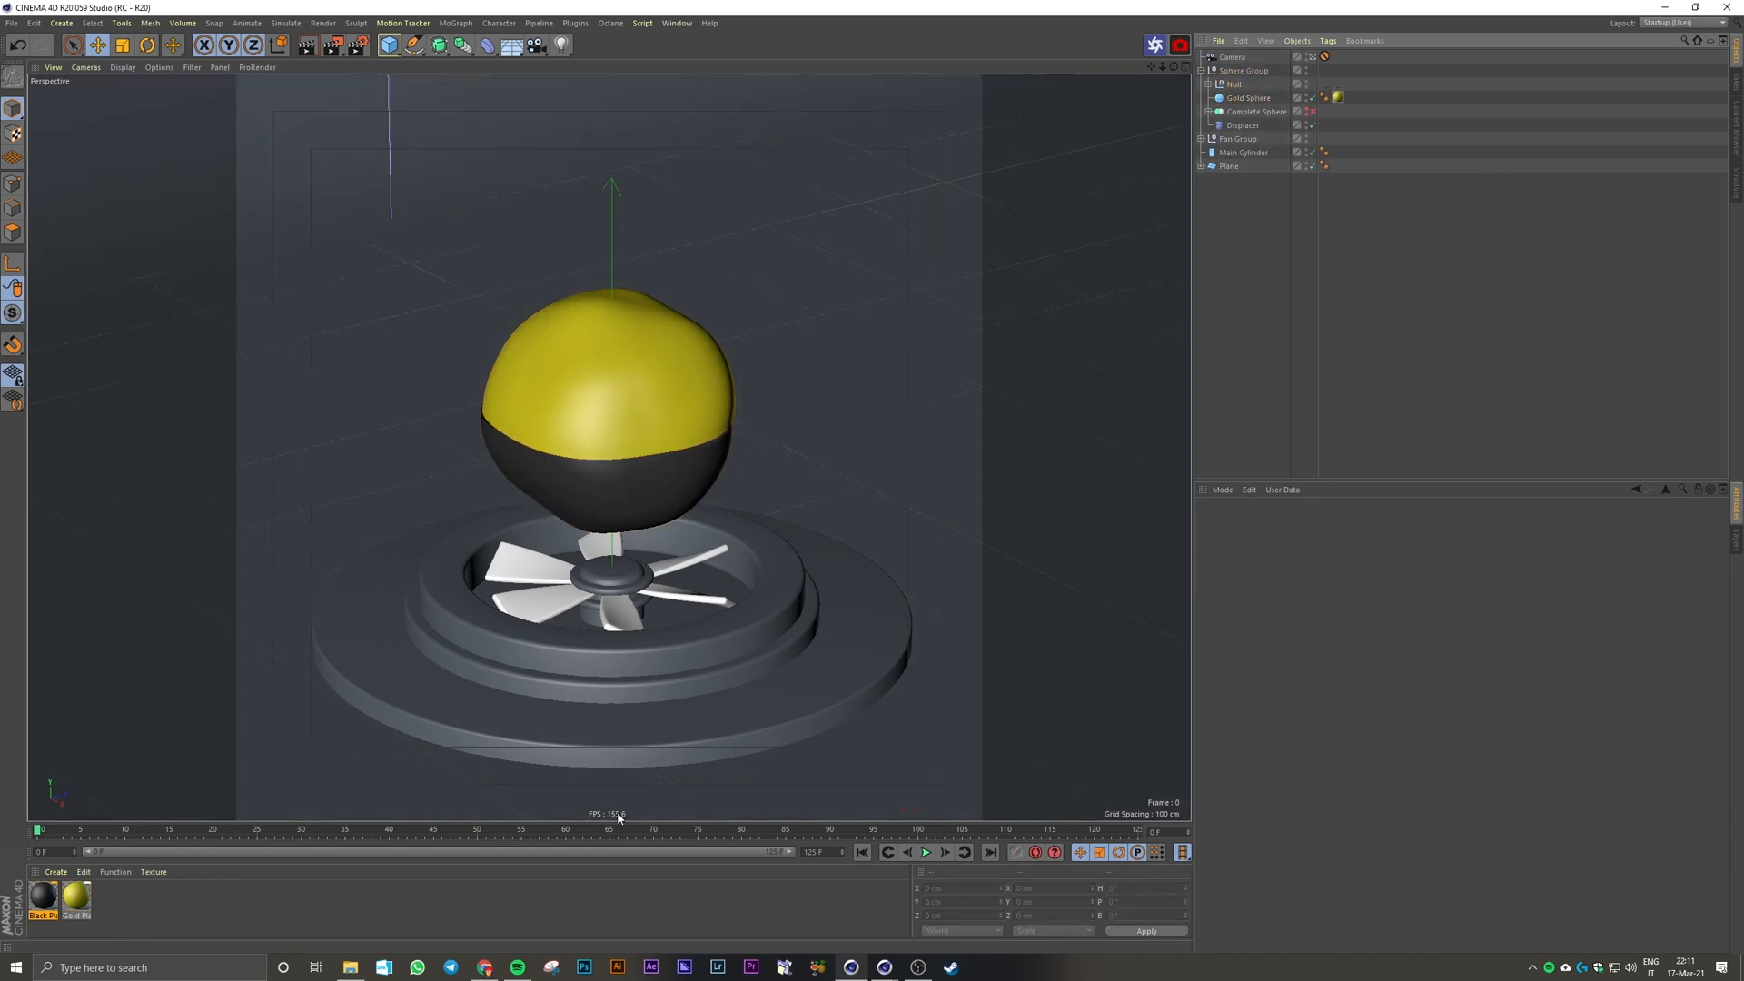
{"action": "left_click", "coordinate": [1208, 85]}
{"action": "left_click_drag", "start_coordinate": [1246, 110], "coordinate": [1248, 103]}
{"action": "key", "text": "ctrl+z"}
{"action": "left_click", "coordinate": [1208, 84]}
{"action": "left_click", "coordinate": [1249, 254]}
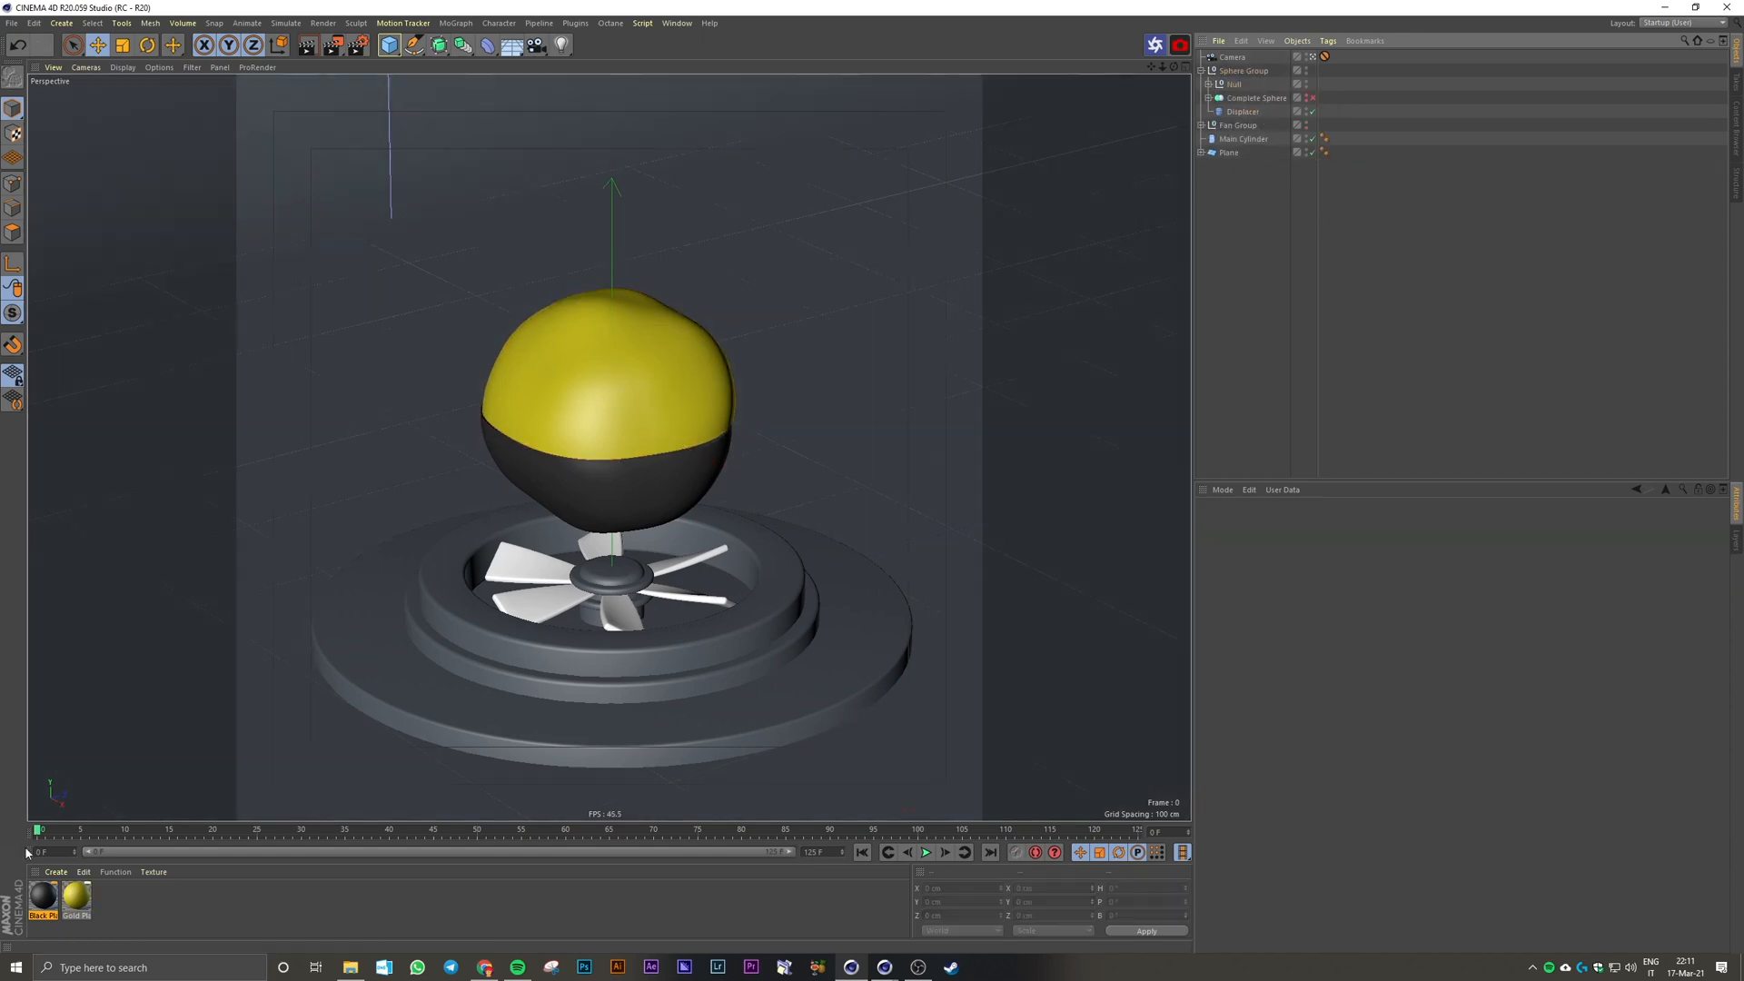
Step: Go to frame 65 and switch the viewport to shading with visible mesh lines
{"action": "mouse_move", "coordinate": [40, 831]}
{"action": "left_mouse_down"}
{"action": "mouse_move", "coordinate": [579, 805]}
{"action": "mouse_move", "coordinate": [610, 827]}
{"action": "left_mouse_up"}
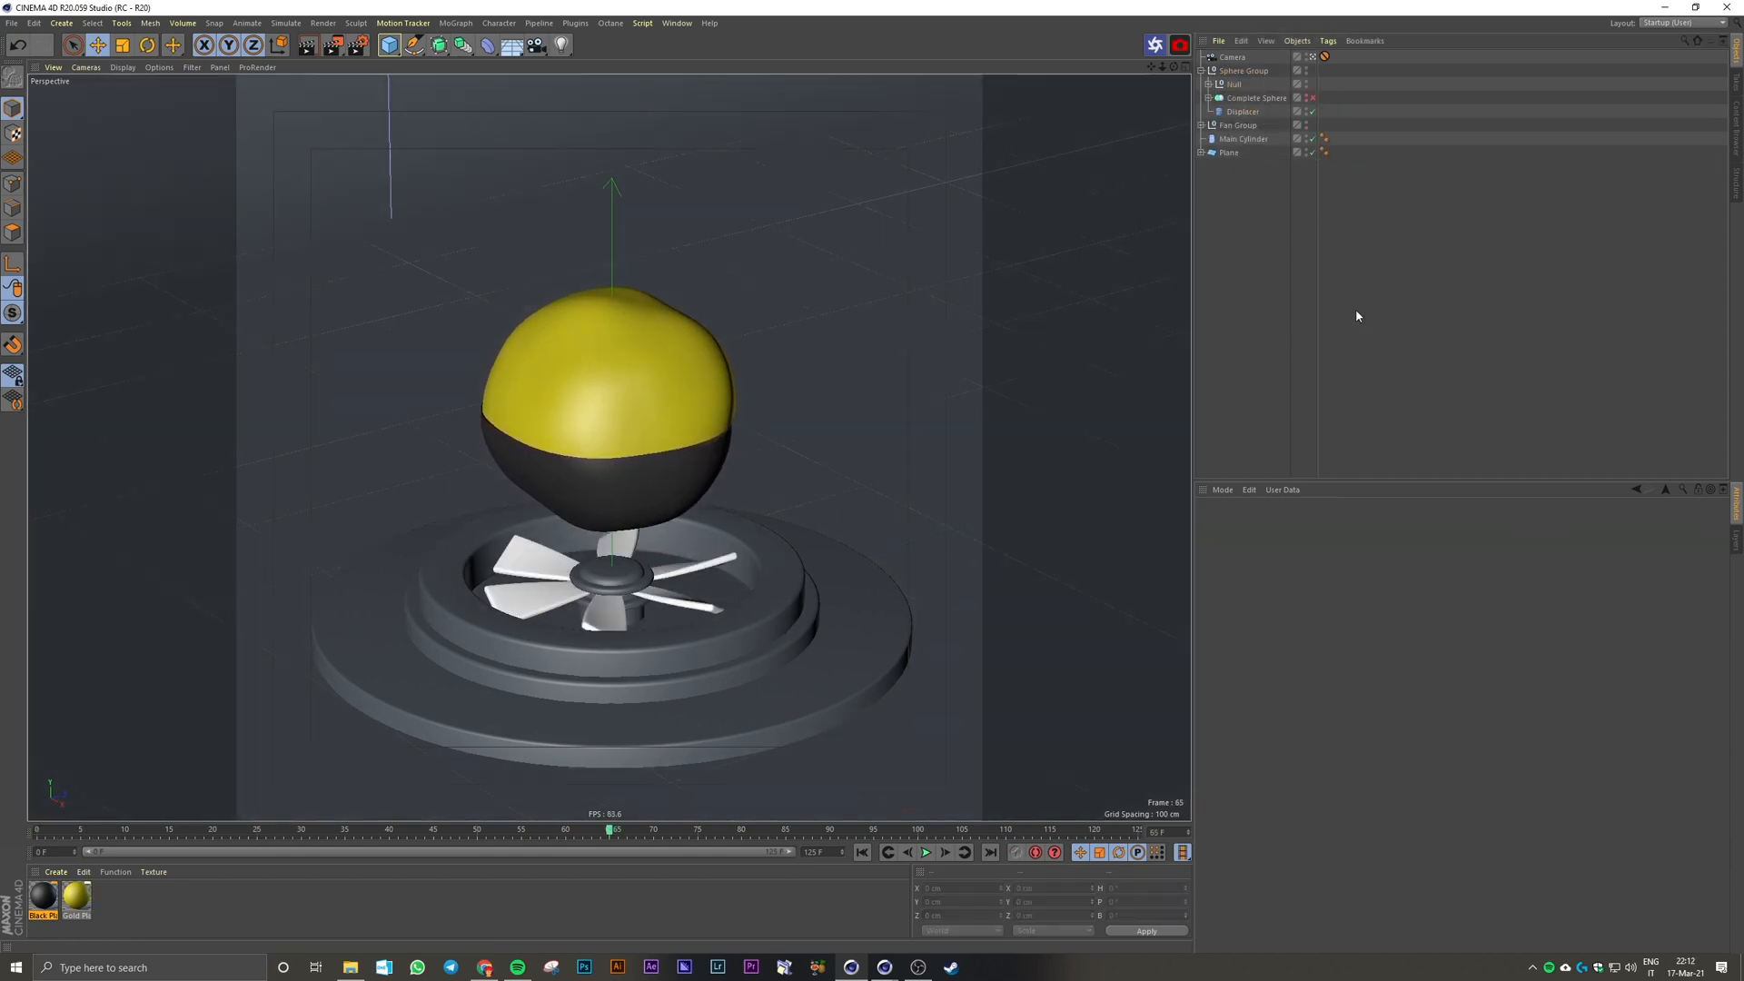
{"action": "key", "text": "n"}
{"action": "key", "text": "b"}
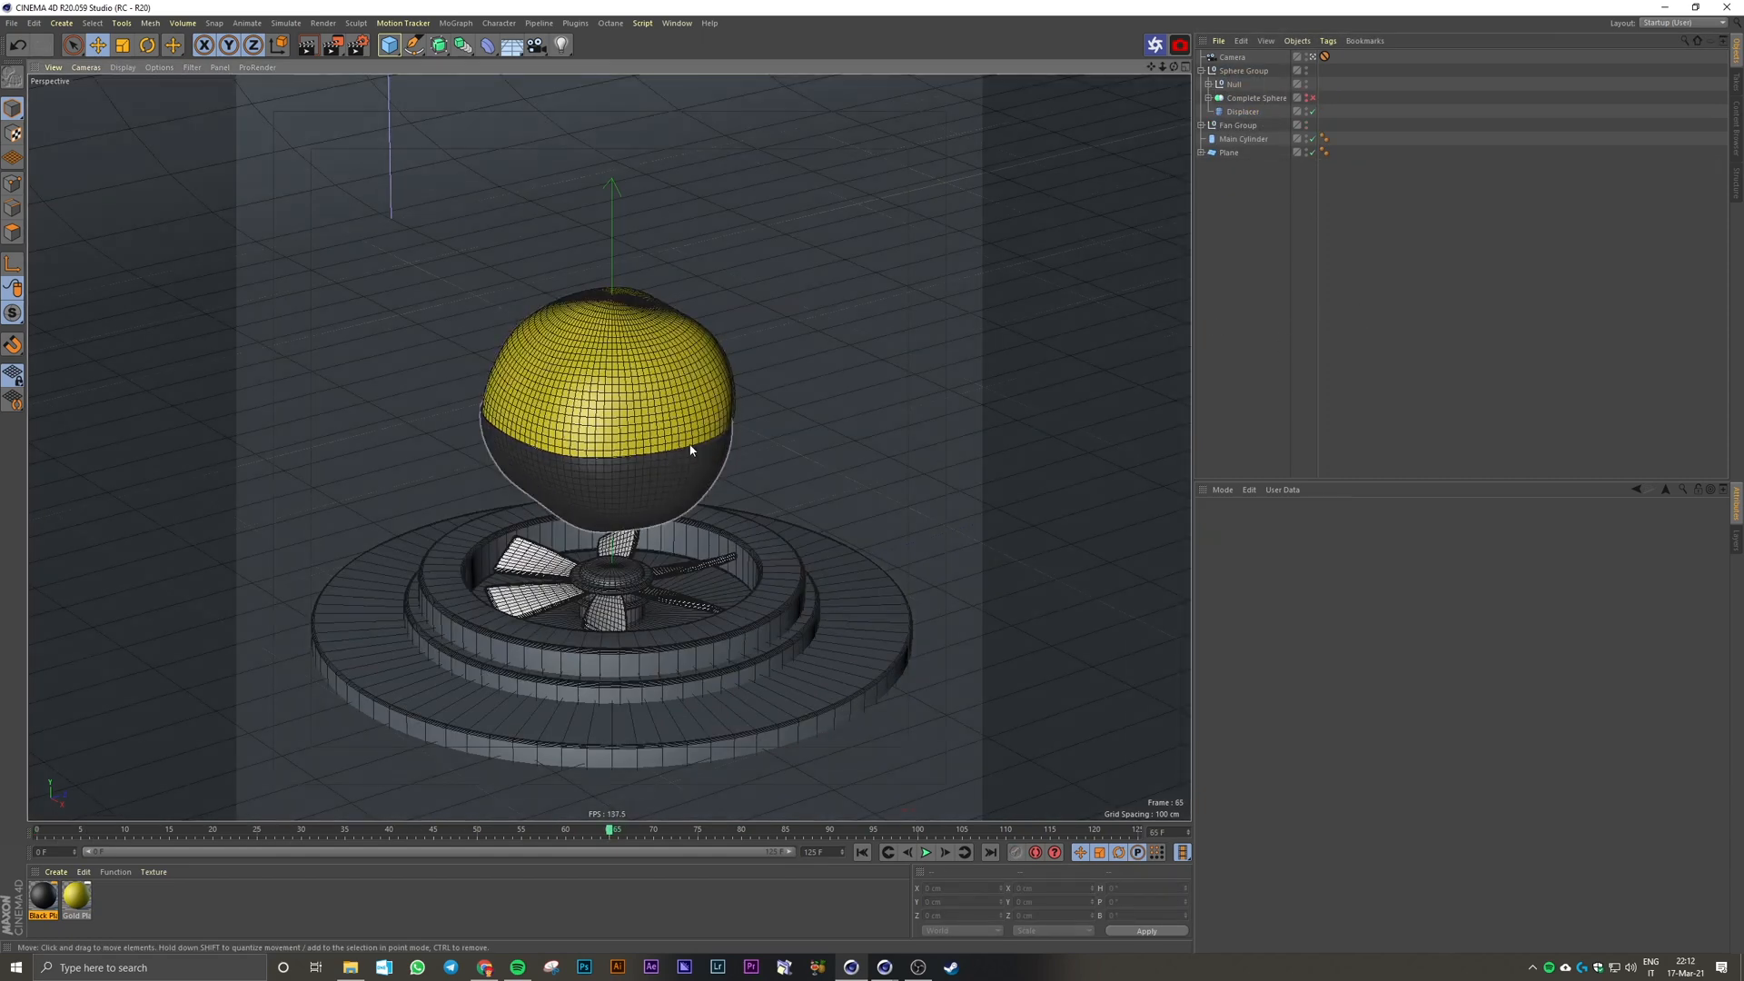
Step: Leave the camera view and examine the seam between the unconnected gold and black halves up close
{"action": "left_click", "coordinate": [1312, 57]}
{"action": "scroll", "coordinate": [761, 316], "scroll_direction": "up", "scroll_amount": 6}
{"action": "scroll", "coordinate": [681, 328], "scroll_direction": "down", "scroll_amount": 4}
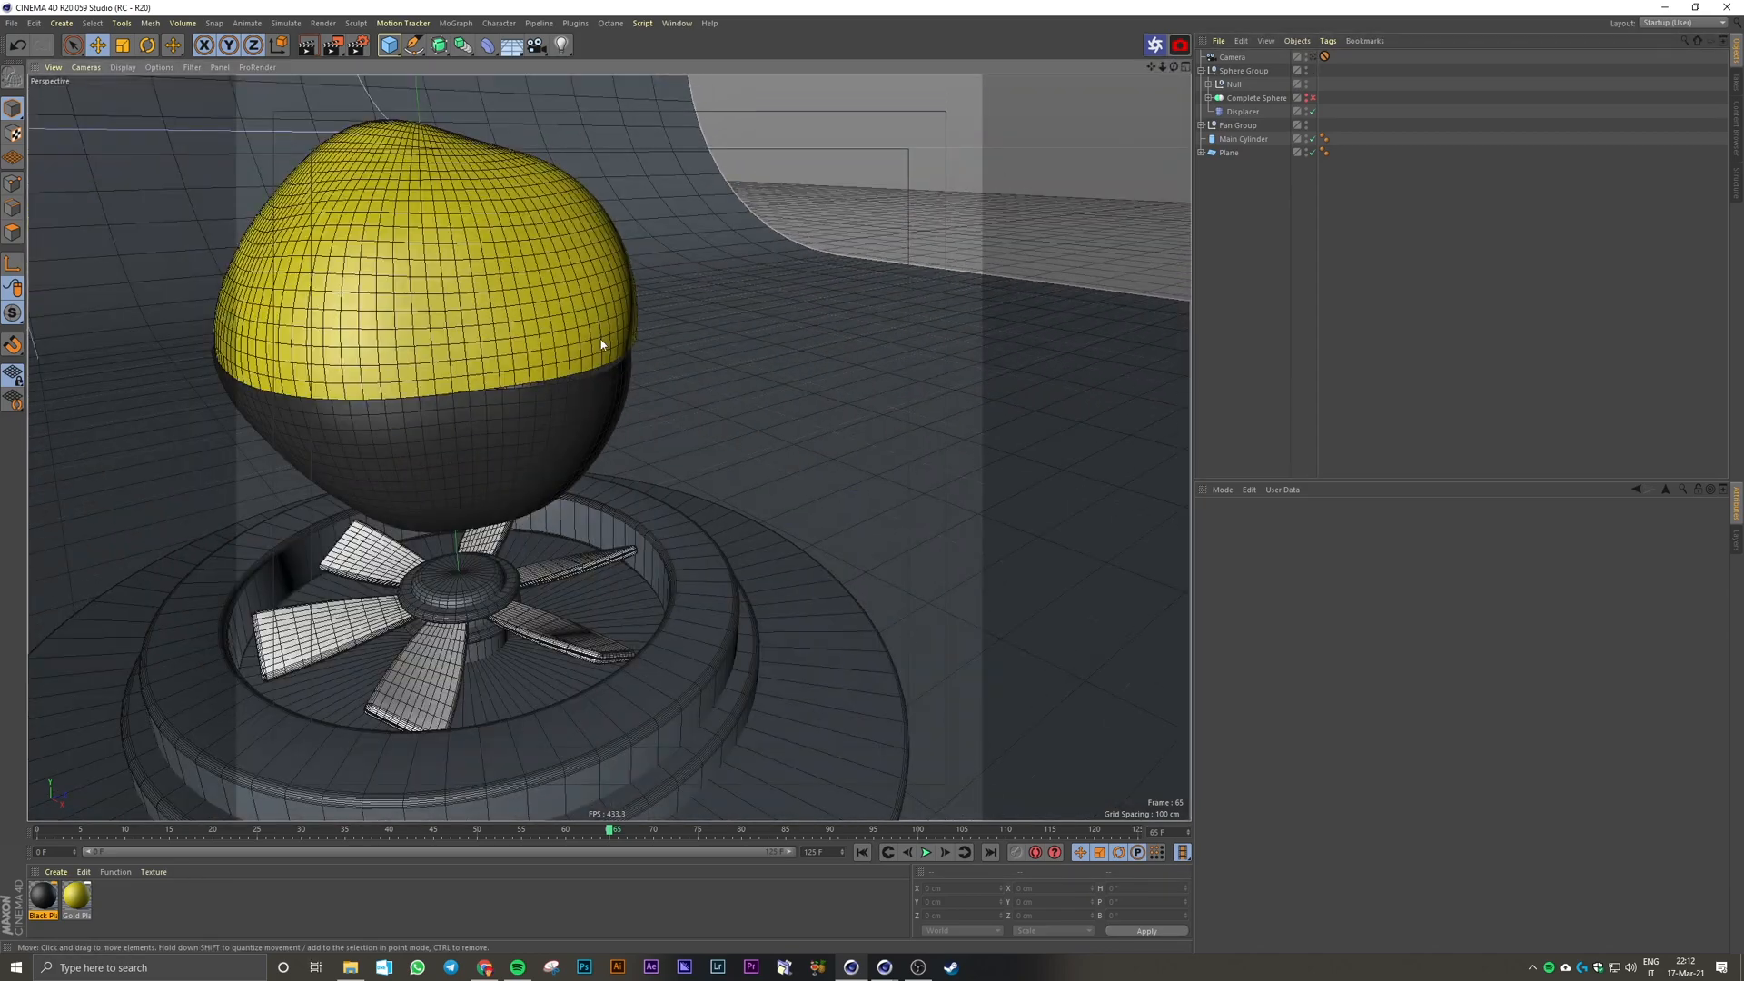
{"action": "scroll", "coordinate": [589, 357], "scroll_direction": "up", "scroll_amount": 3}
{"action": "left_click_drag", "start_coordinate": [587, 361], "coordinate": [634, 380], "text": "alt"}
{"action": "scroll", "coordinate": [635, 302], "scroll_direction": "up", "scroll_amount": 3}
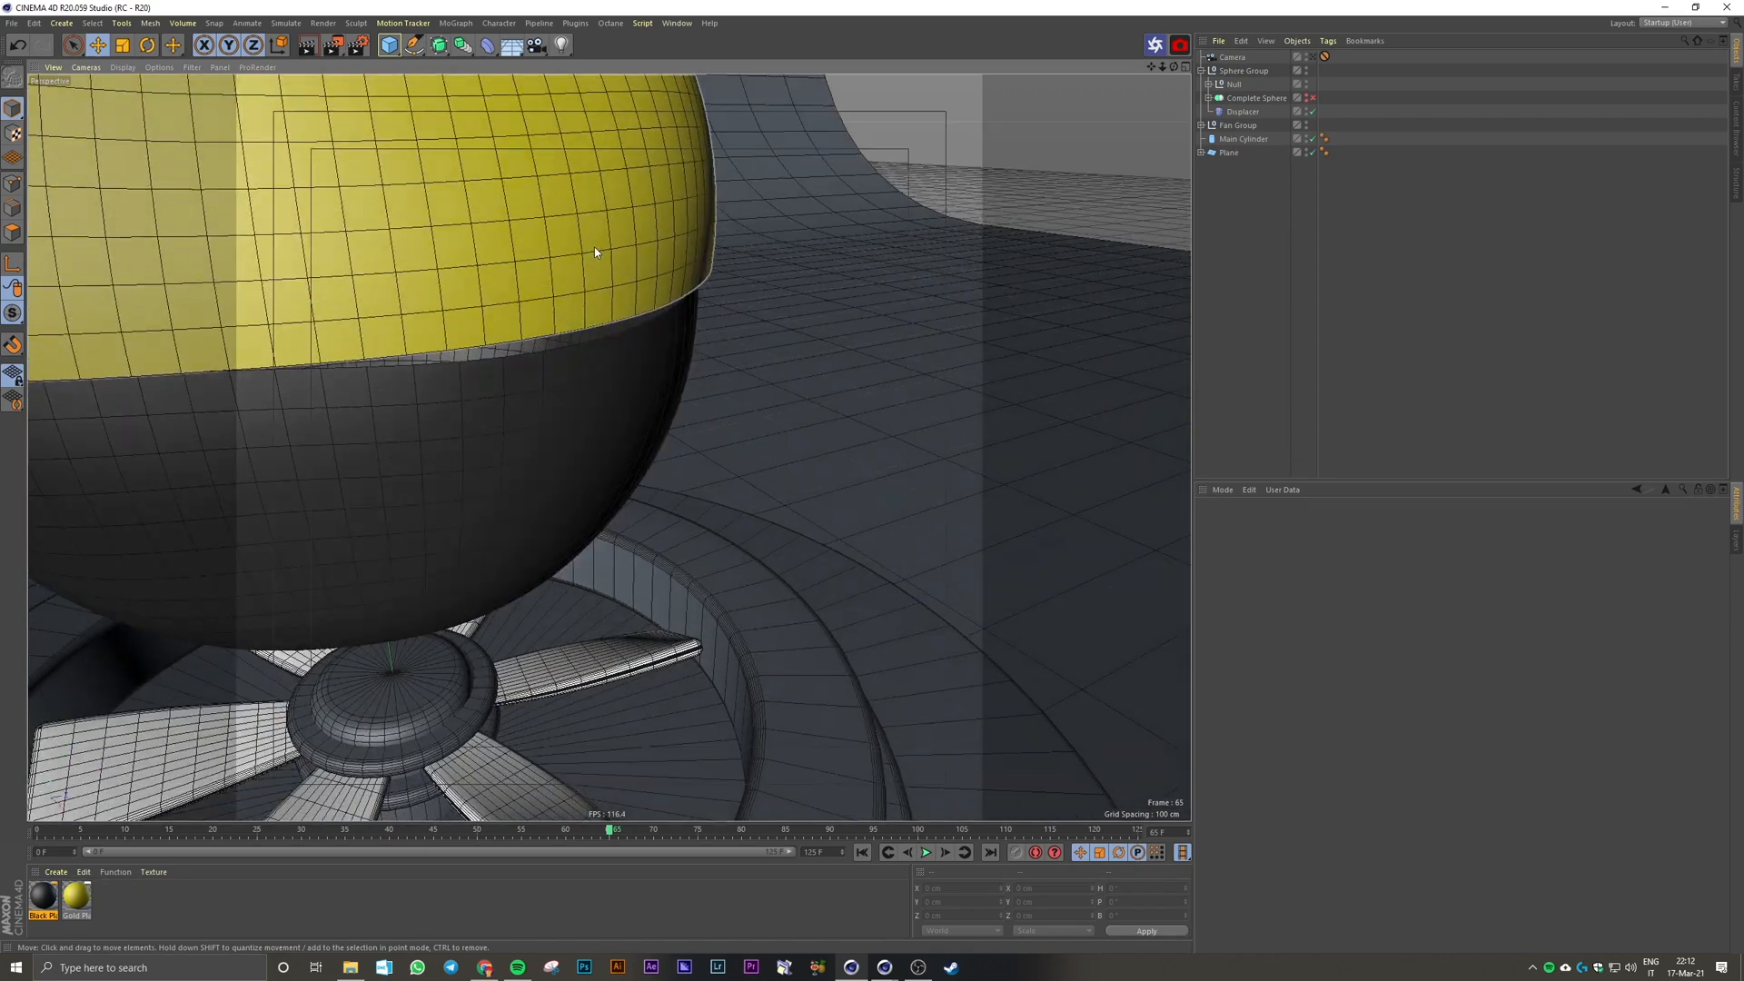
{"action": "scroll", "coordinate": [592, 245], "scroll_direction": "down", "scroll_amount": 4}
{"action": "left_click", "coordinate": [526, 198]}
{"action": "middle_click_drag", "start_coordinate": [545, 193], "coordinate": [627, 284], "text": "alt"}
{"action": "left_click", "coordinate": [508, 472]}
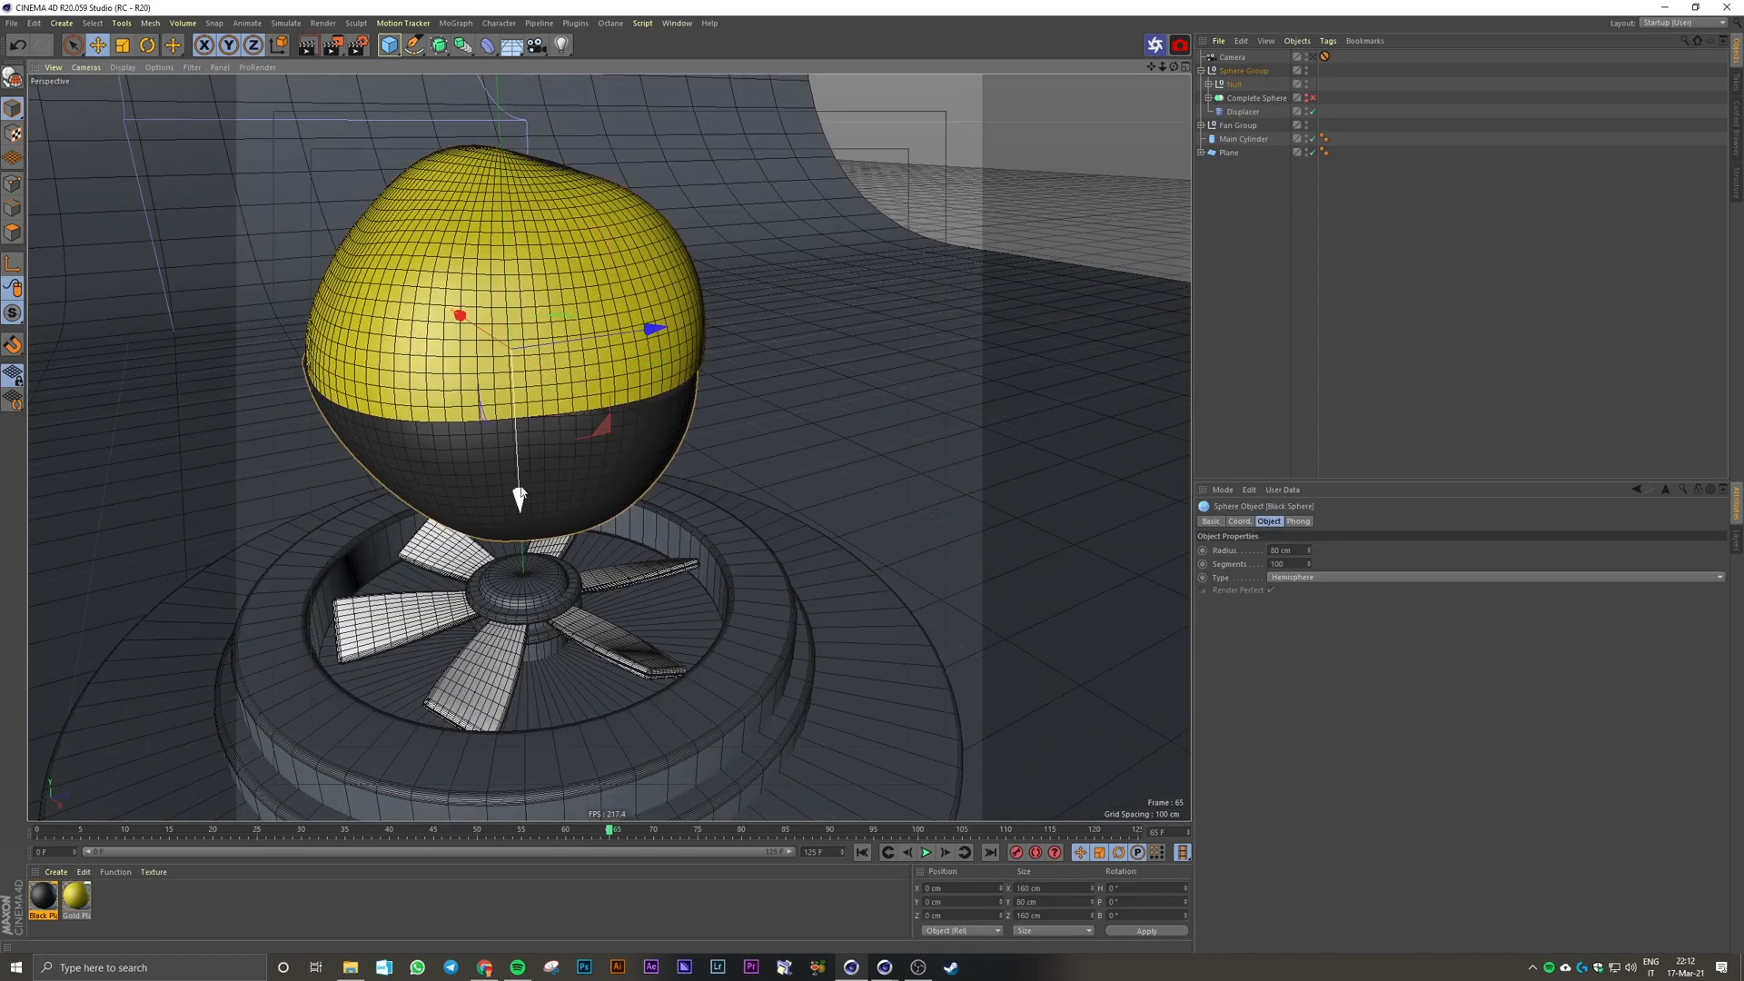
{"action": "left_click_drag", "start_coordinate": [531, 477], "coordinate": [543, 424], "text": "alt"}
{"action": "scroll", "coordinate": [681, 403], "scroll_direction": "up", "scroll_amount": 4}
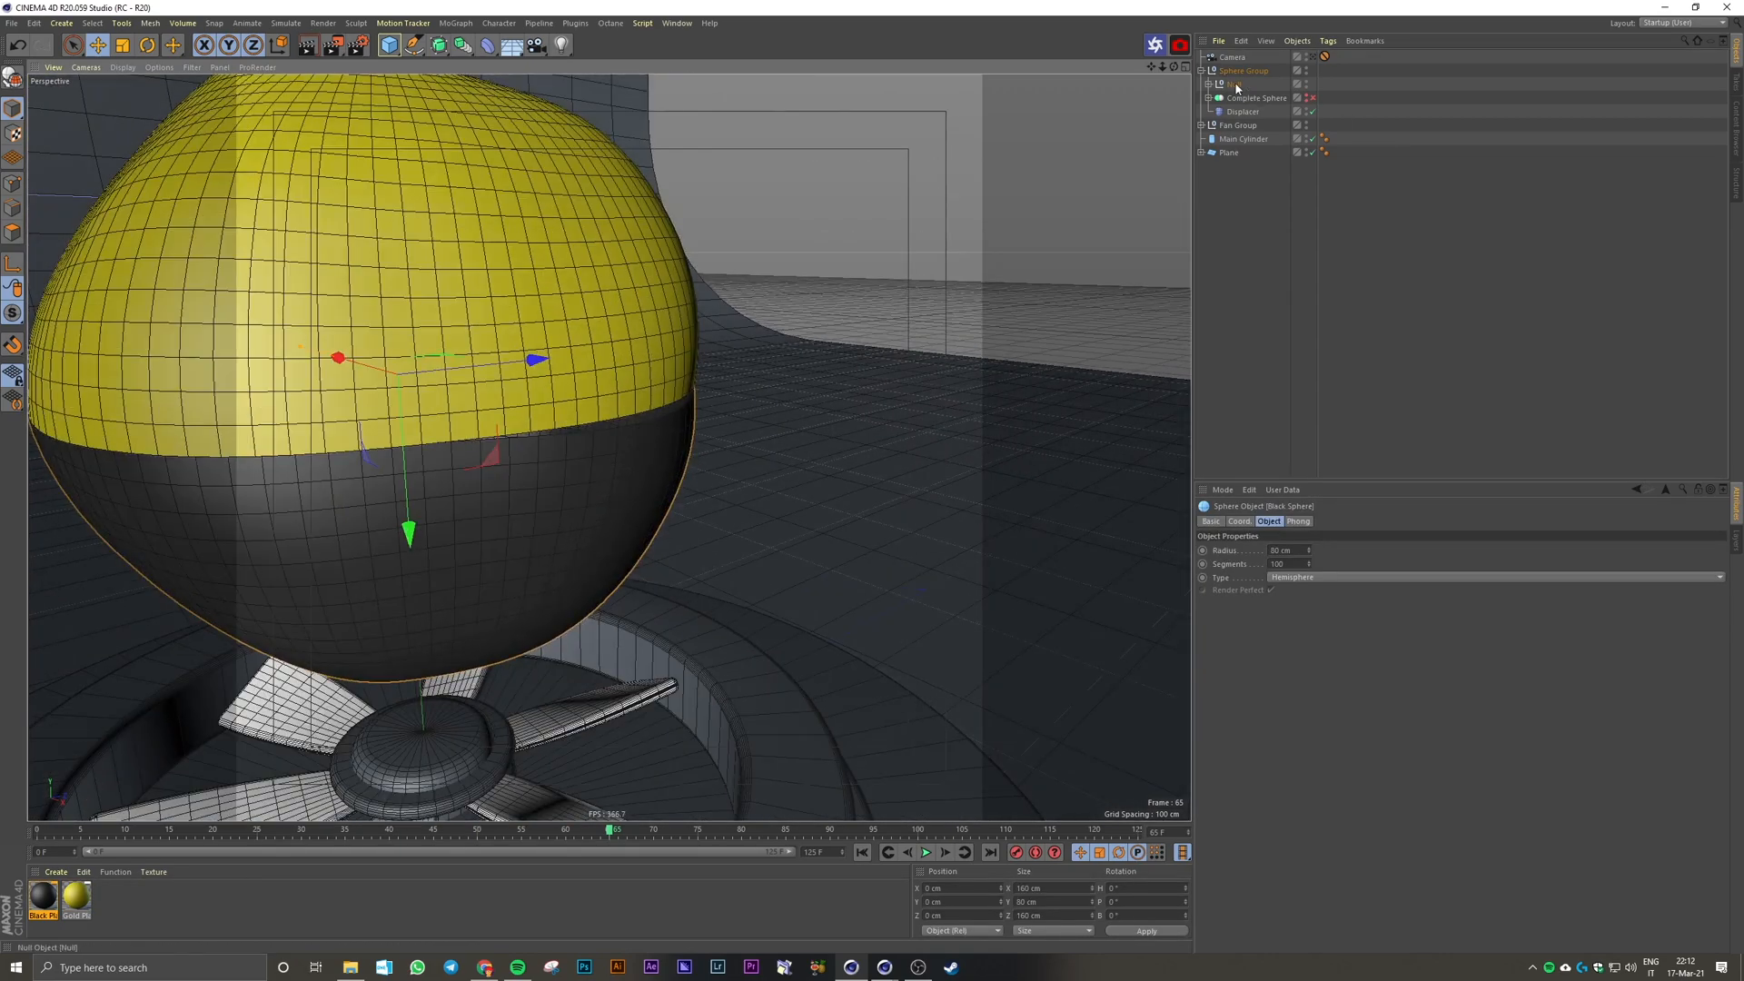
Step: Delete the null holding the unconnected spheres and re-enable Complete Sphere
{"action": "left_click", "coordinate": [1235, 86]}
{"action": "key", "text": "Delete"}
{"action": "left_click", "coordinate": [1309, 85]}
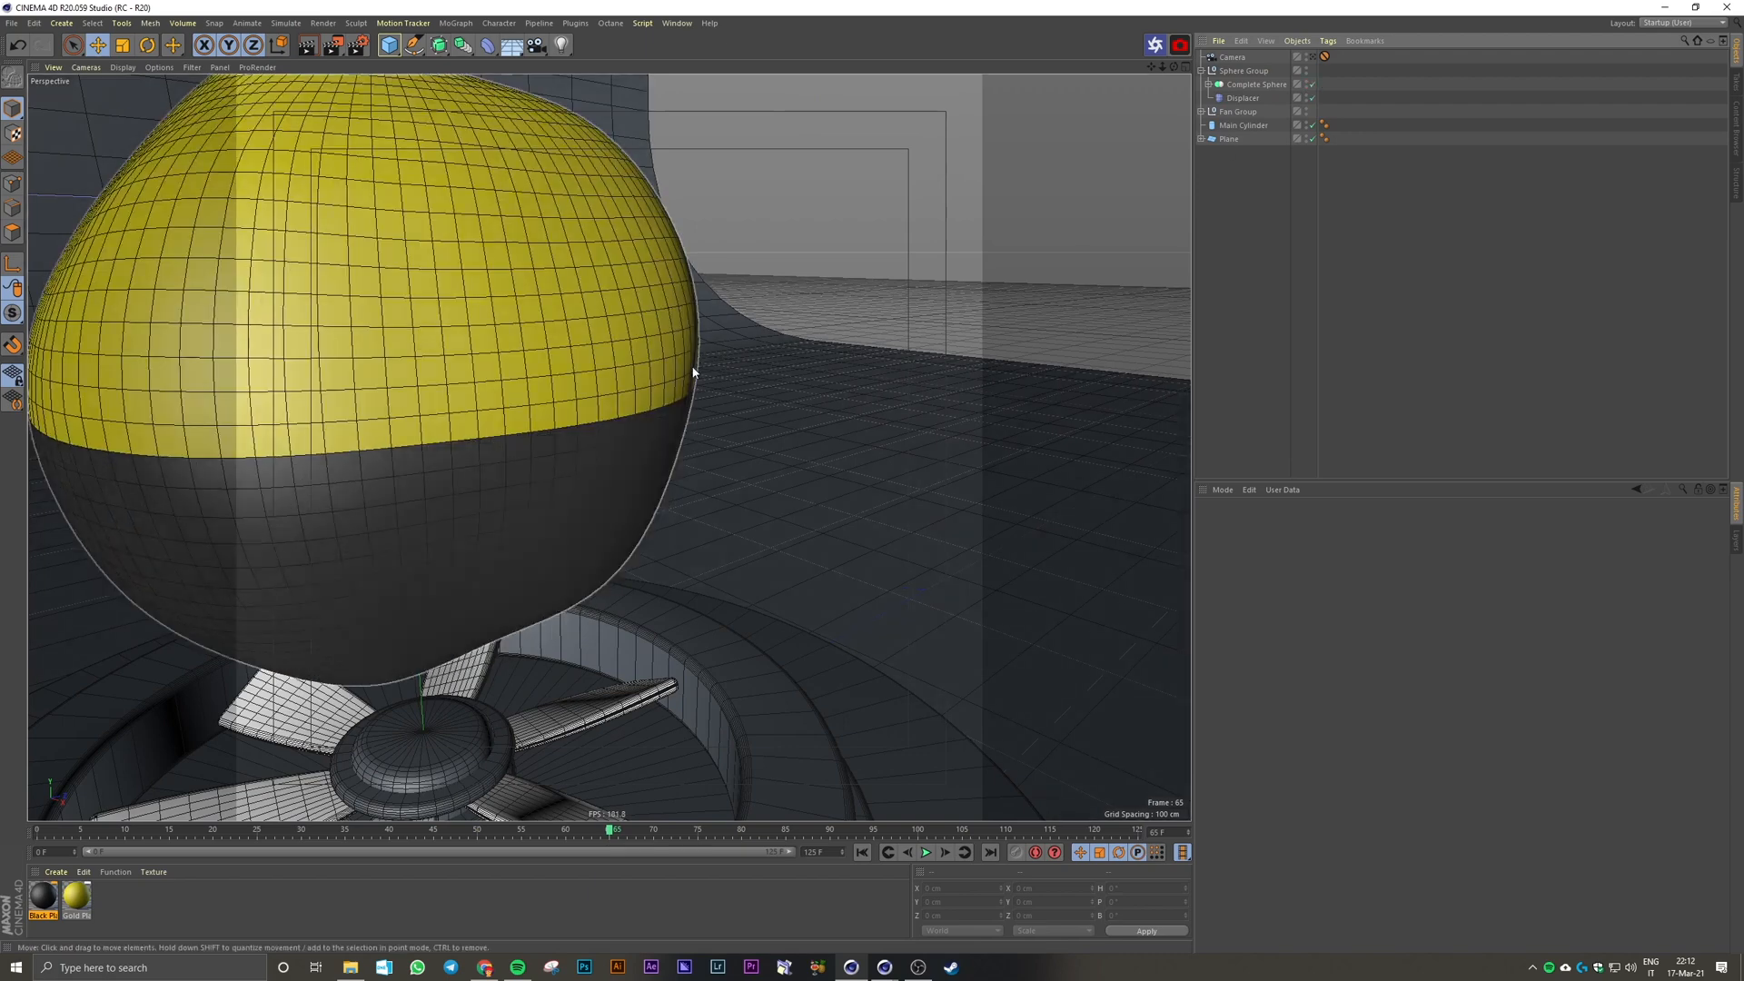
Step: Compare the seam between the gold and black halves with Complete Sphere's Connect on and off, and return to the camera view
{"action": "scroll", "coordinate": [682, 400], "scroll_direction": "up", "scroll_amount": 5}
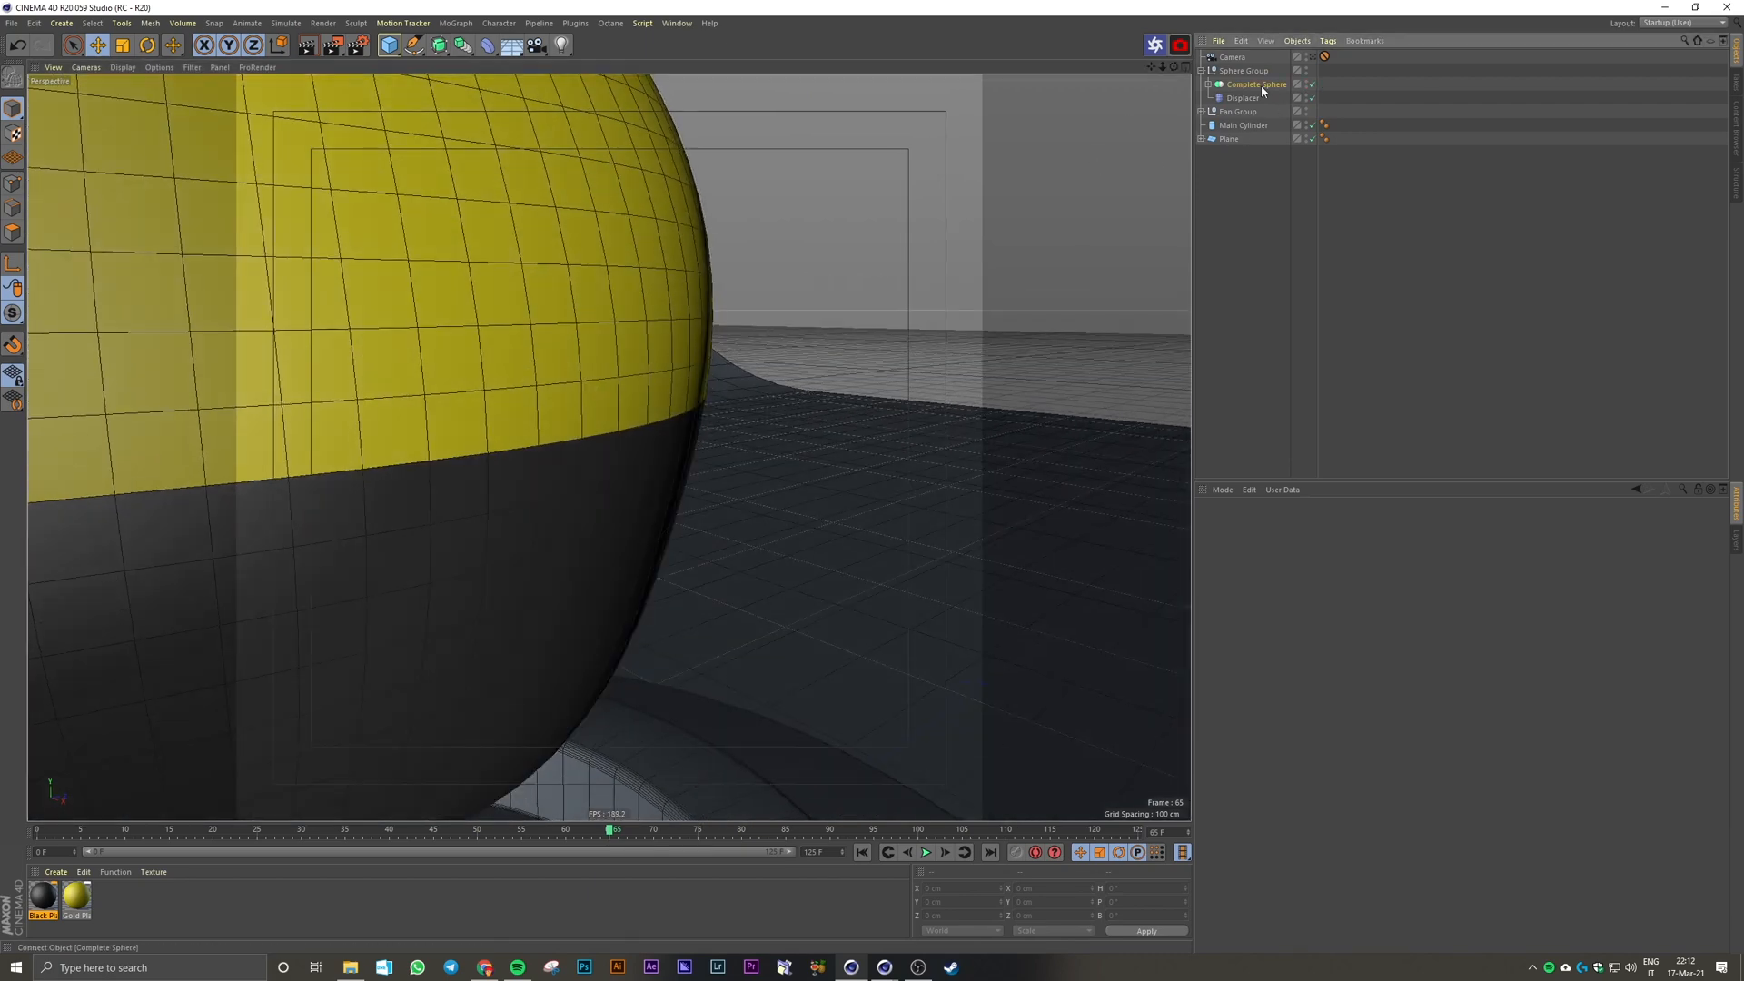
{"action": "left_click", "coordinate": [1208, 84]}
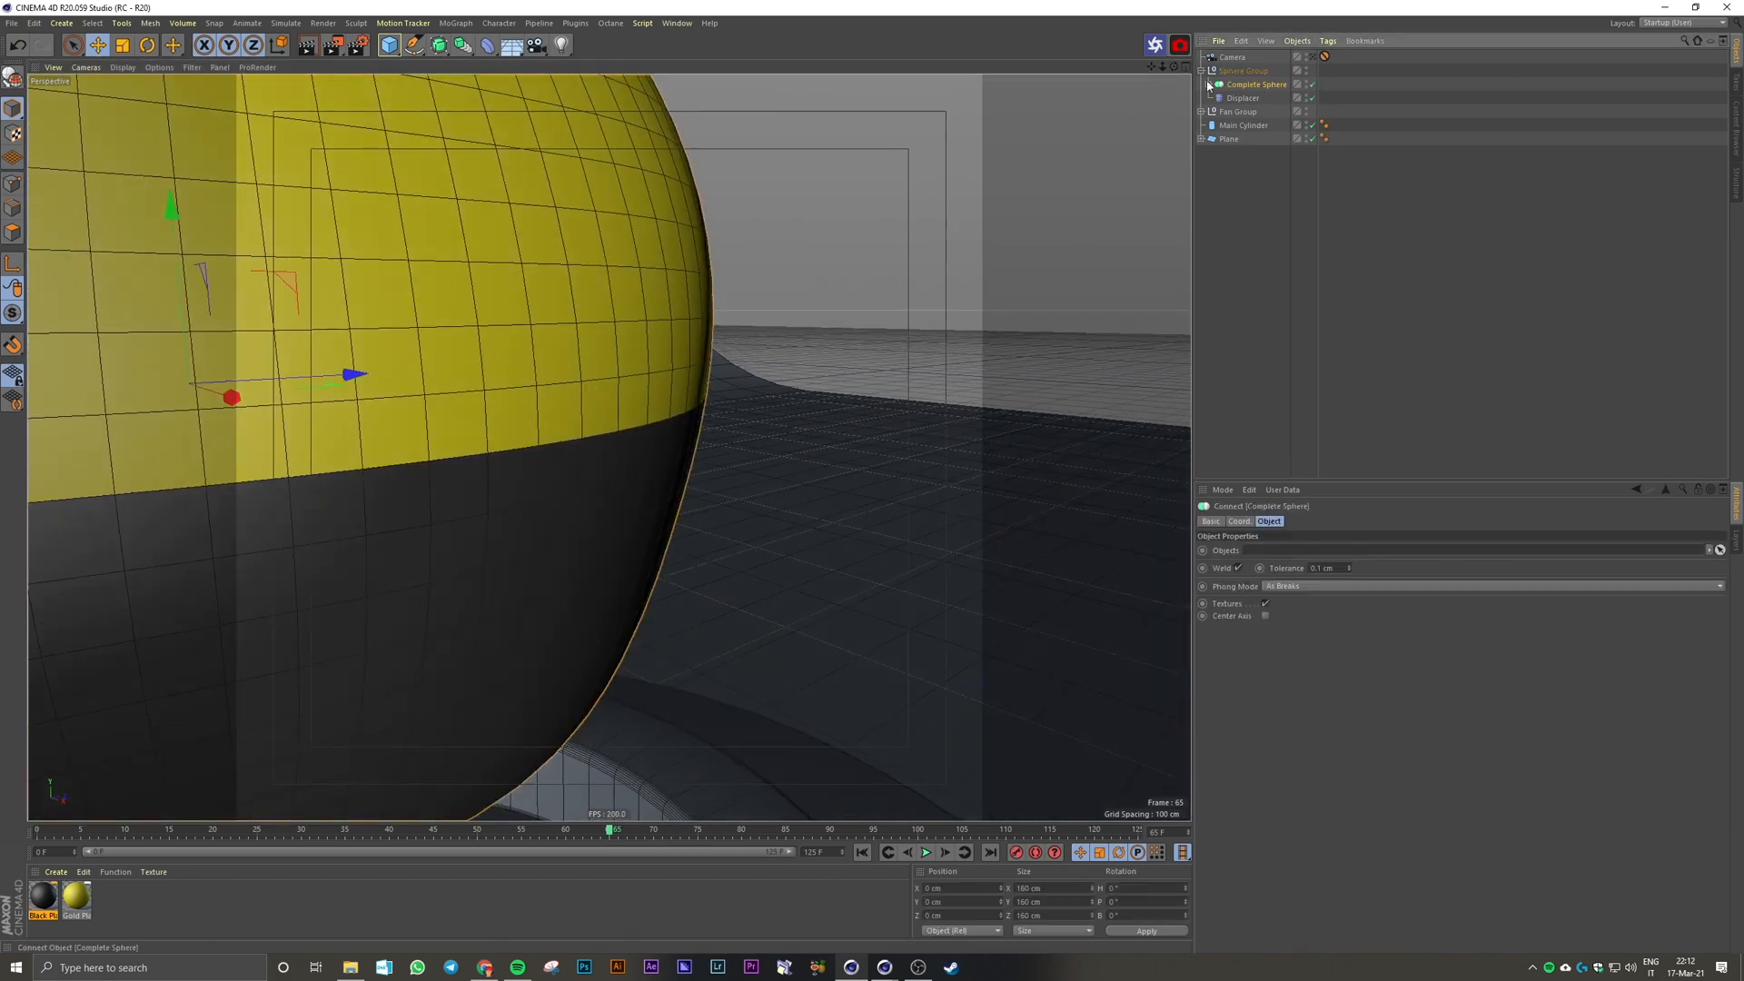
{"action": "left_click", "coordinate": [1313, 57]}
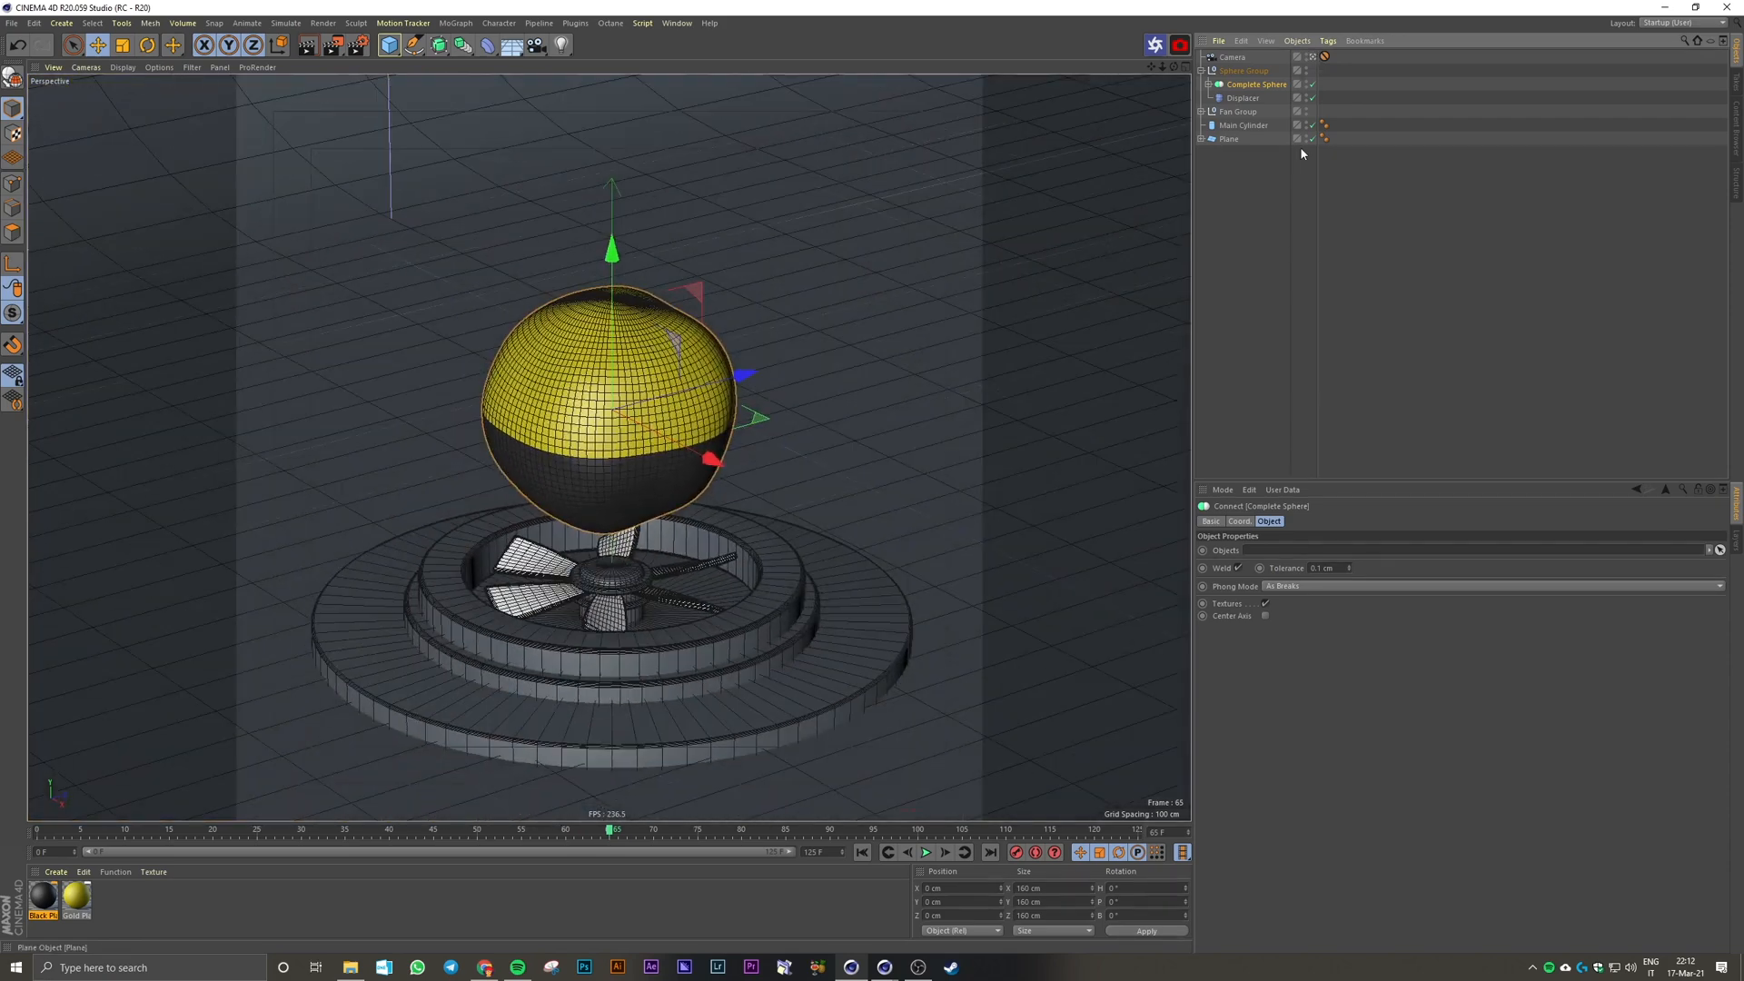
{"action": "left_click", "coordinate": [1313, 86]}
{"action": "left_click", "coordinate": [1313, 86]}
{"action": "left_click", "coordinate": [1313, 86]}
{"action": "left_click", "coordinate": [1316, 232]}
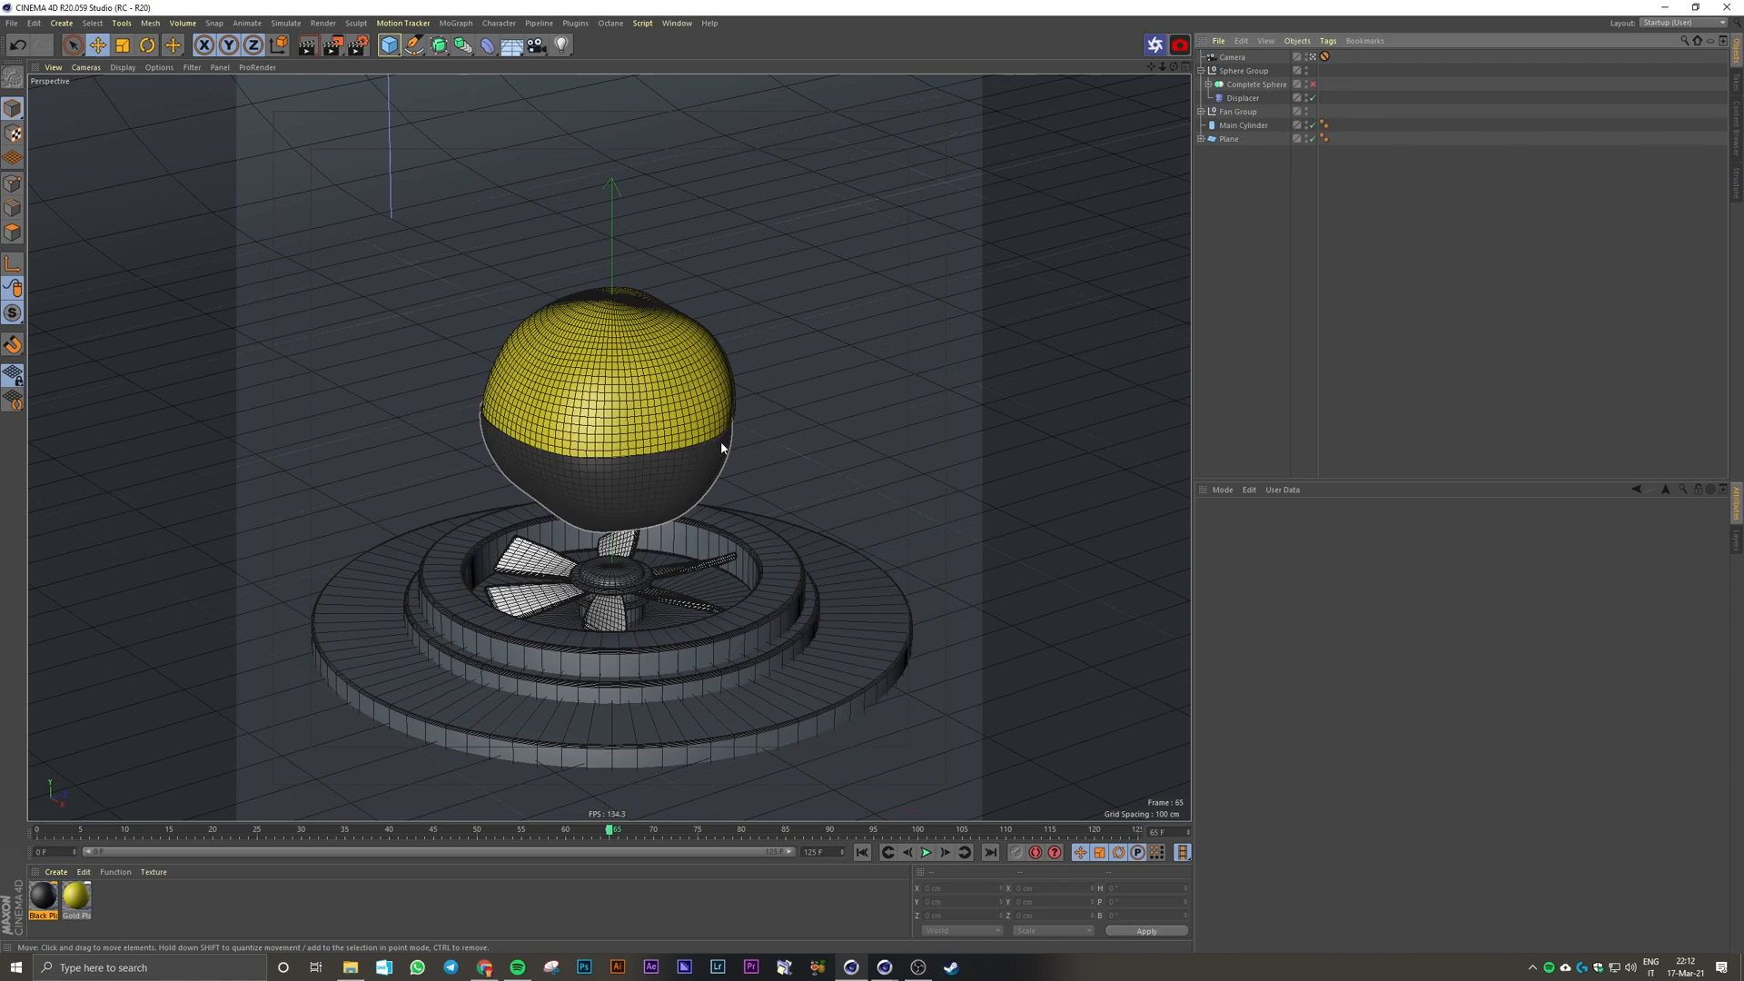
{"action": "left_click", "coordinate": [1313, 57]}
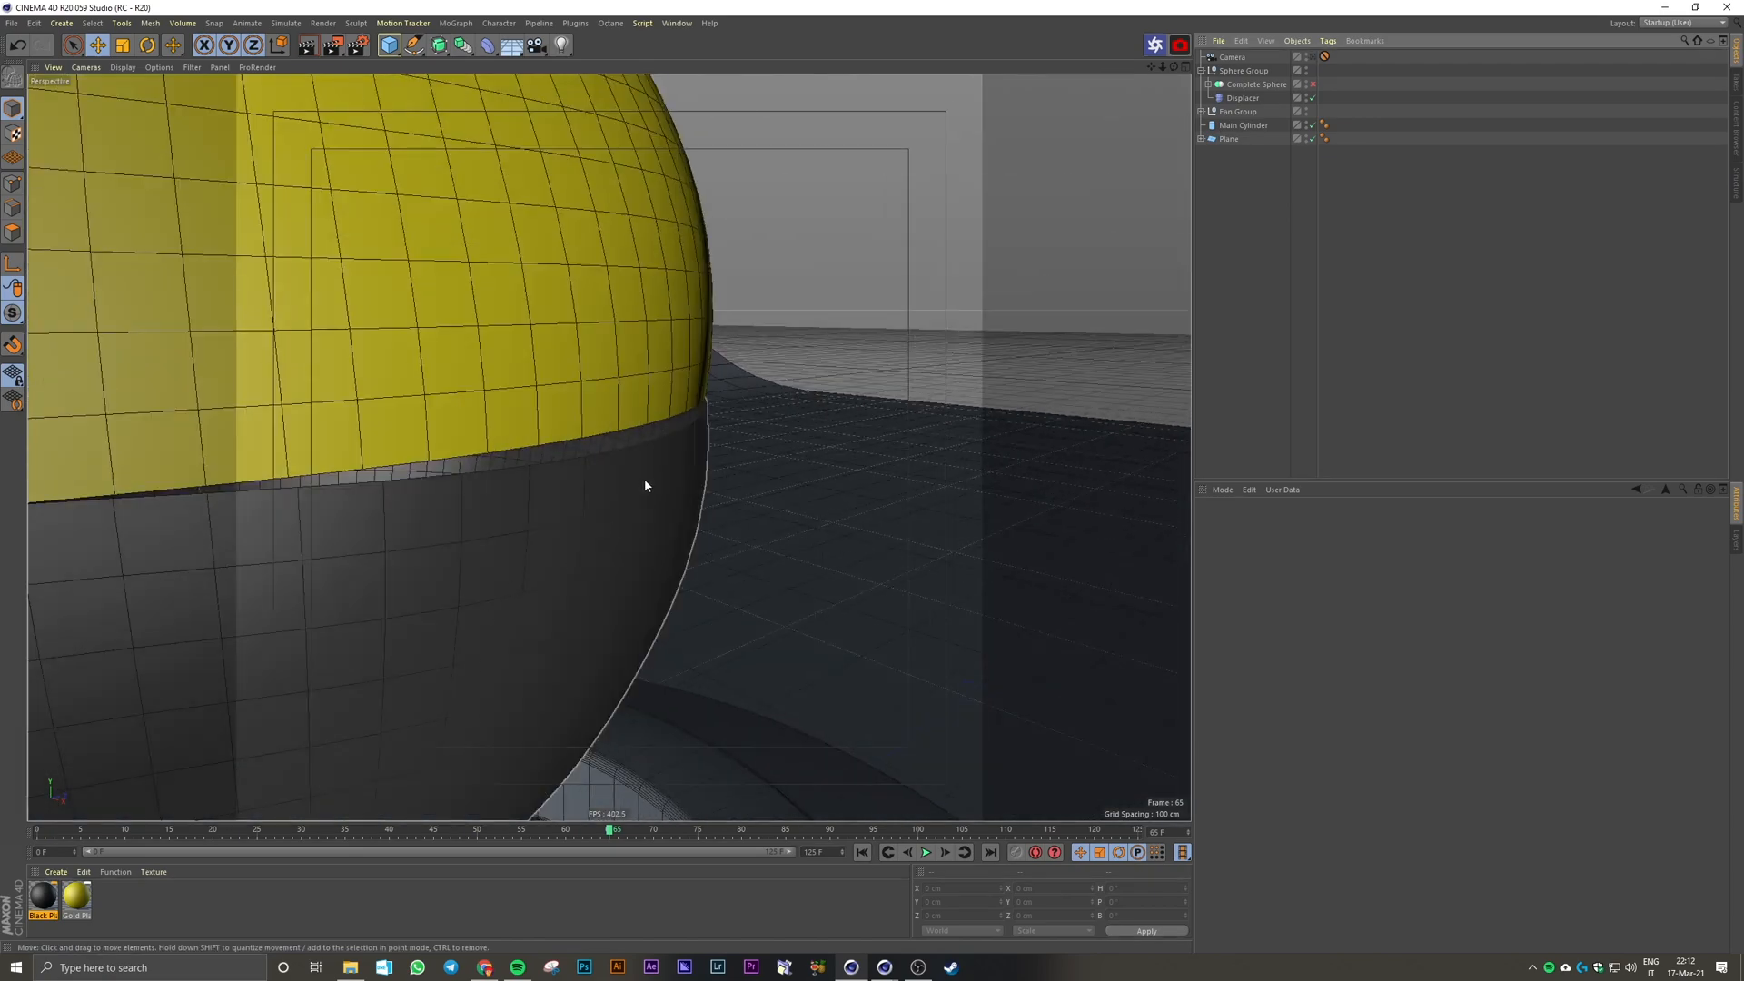
{"action": "left_click", "coordinate": [1313, 59]}
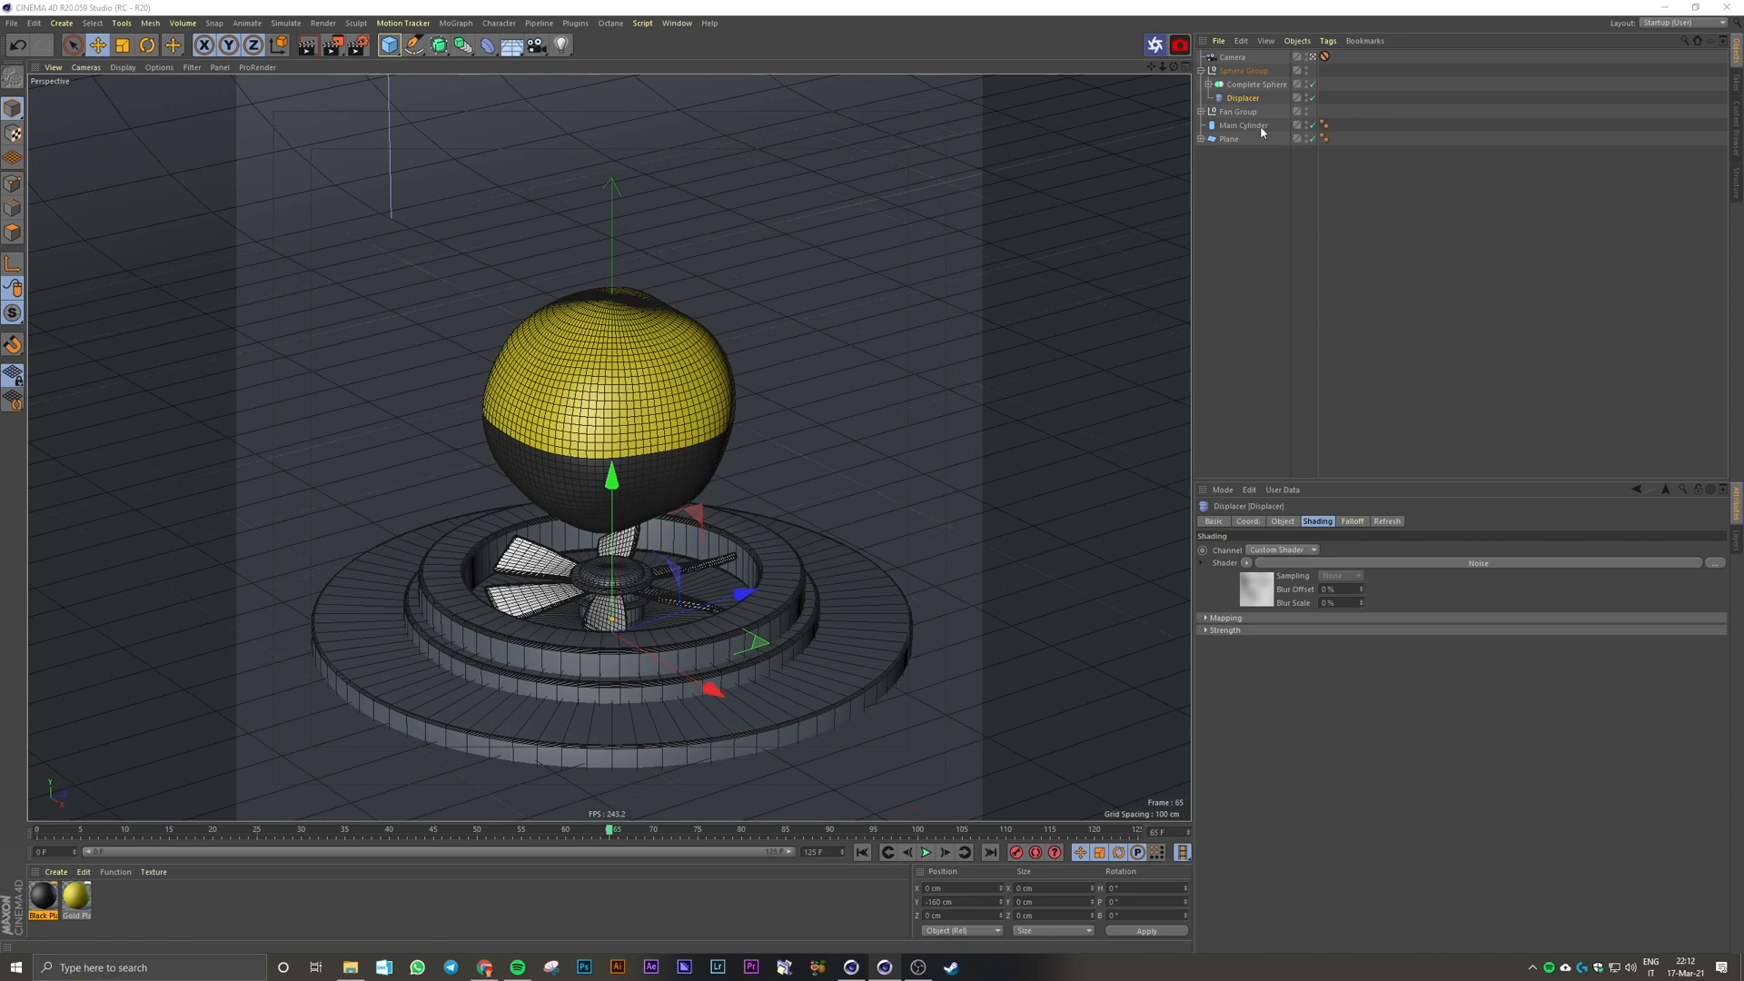
Step: Set the Displacer's Noise shader Global Scale to 700% and preview the animation
{"action": "left_click", "coordinate": [1272, 576]}
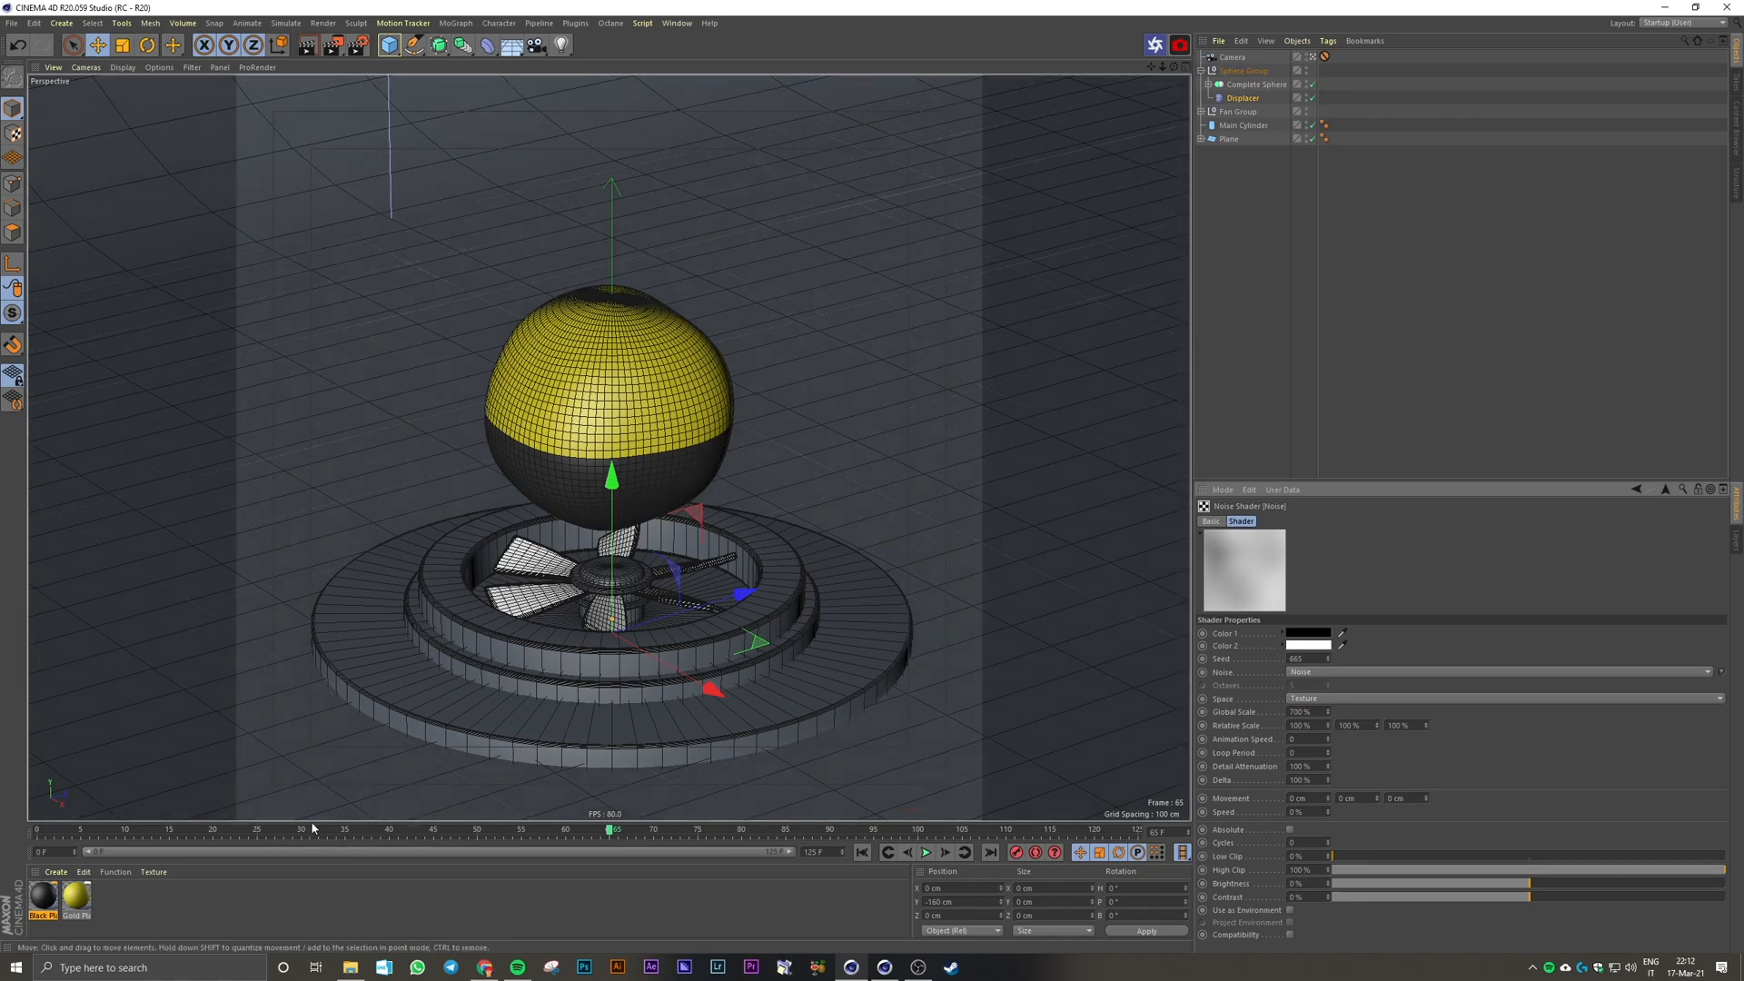
{"action": "left_click", "coordinate": [927, 852]}
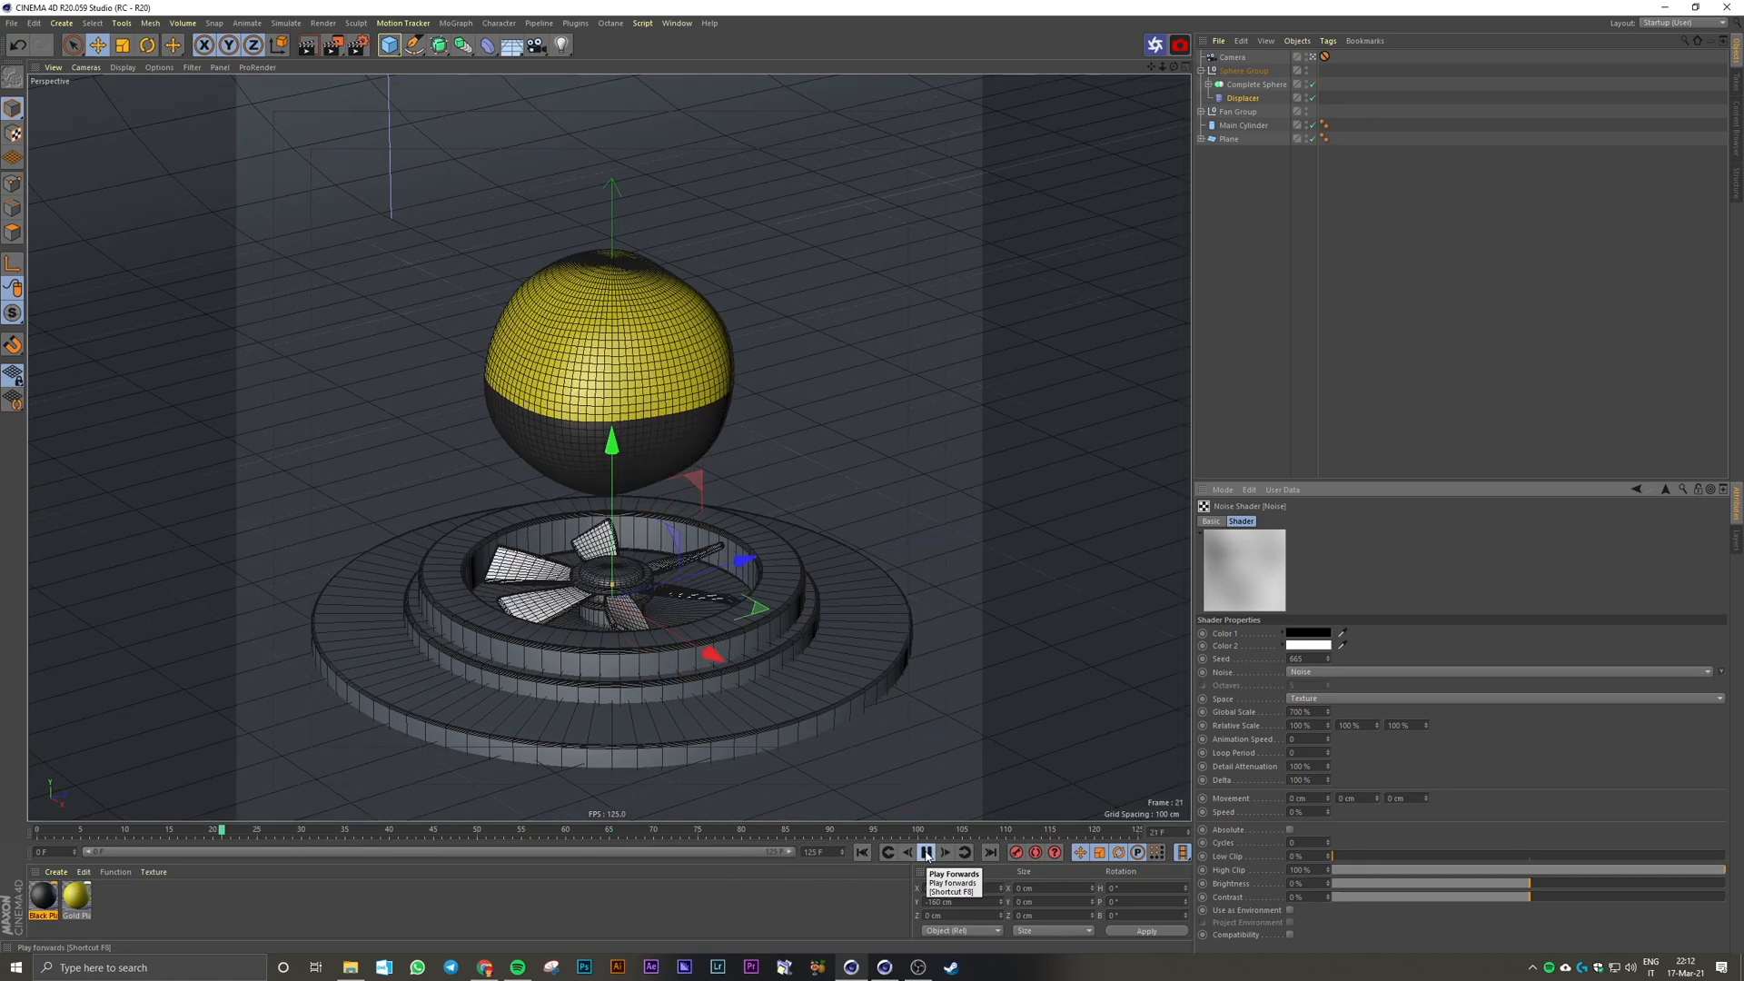
{"action": "left_click", "coordinate": [927, 852]}
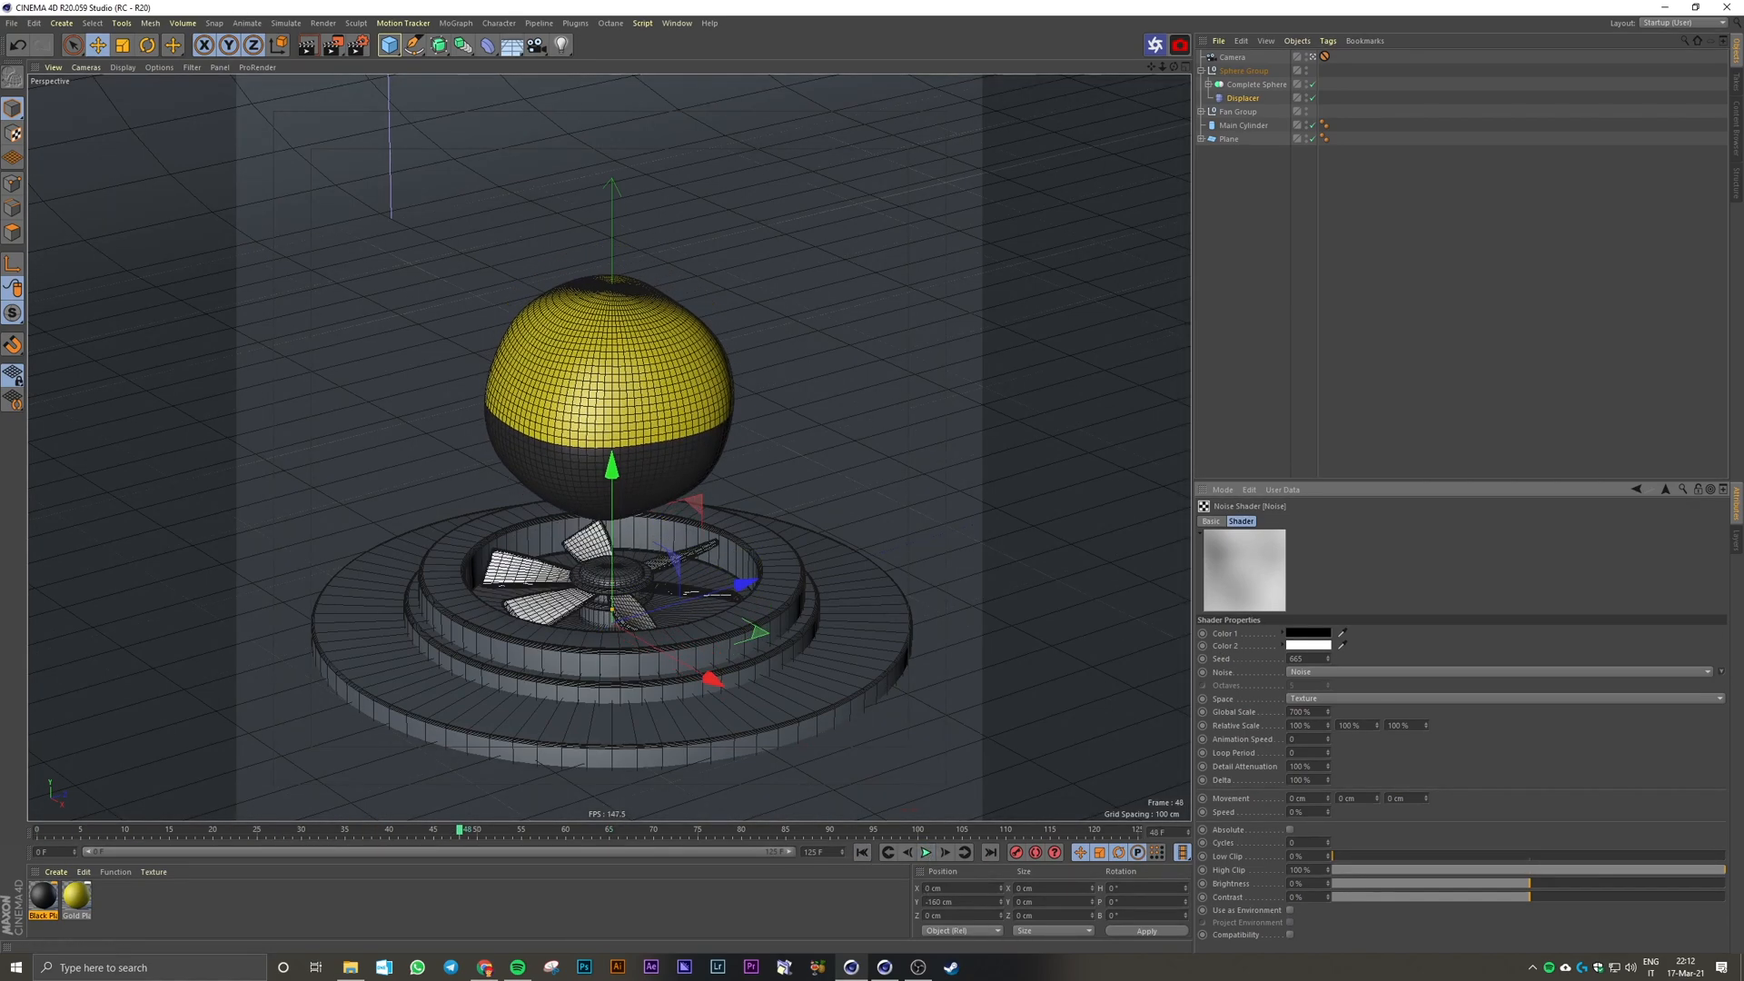
{"action": "key", "text": "alt+Tab"}
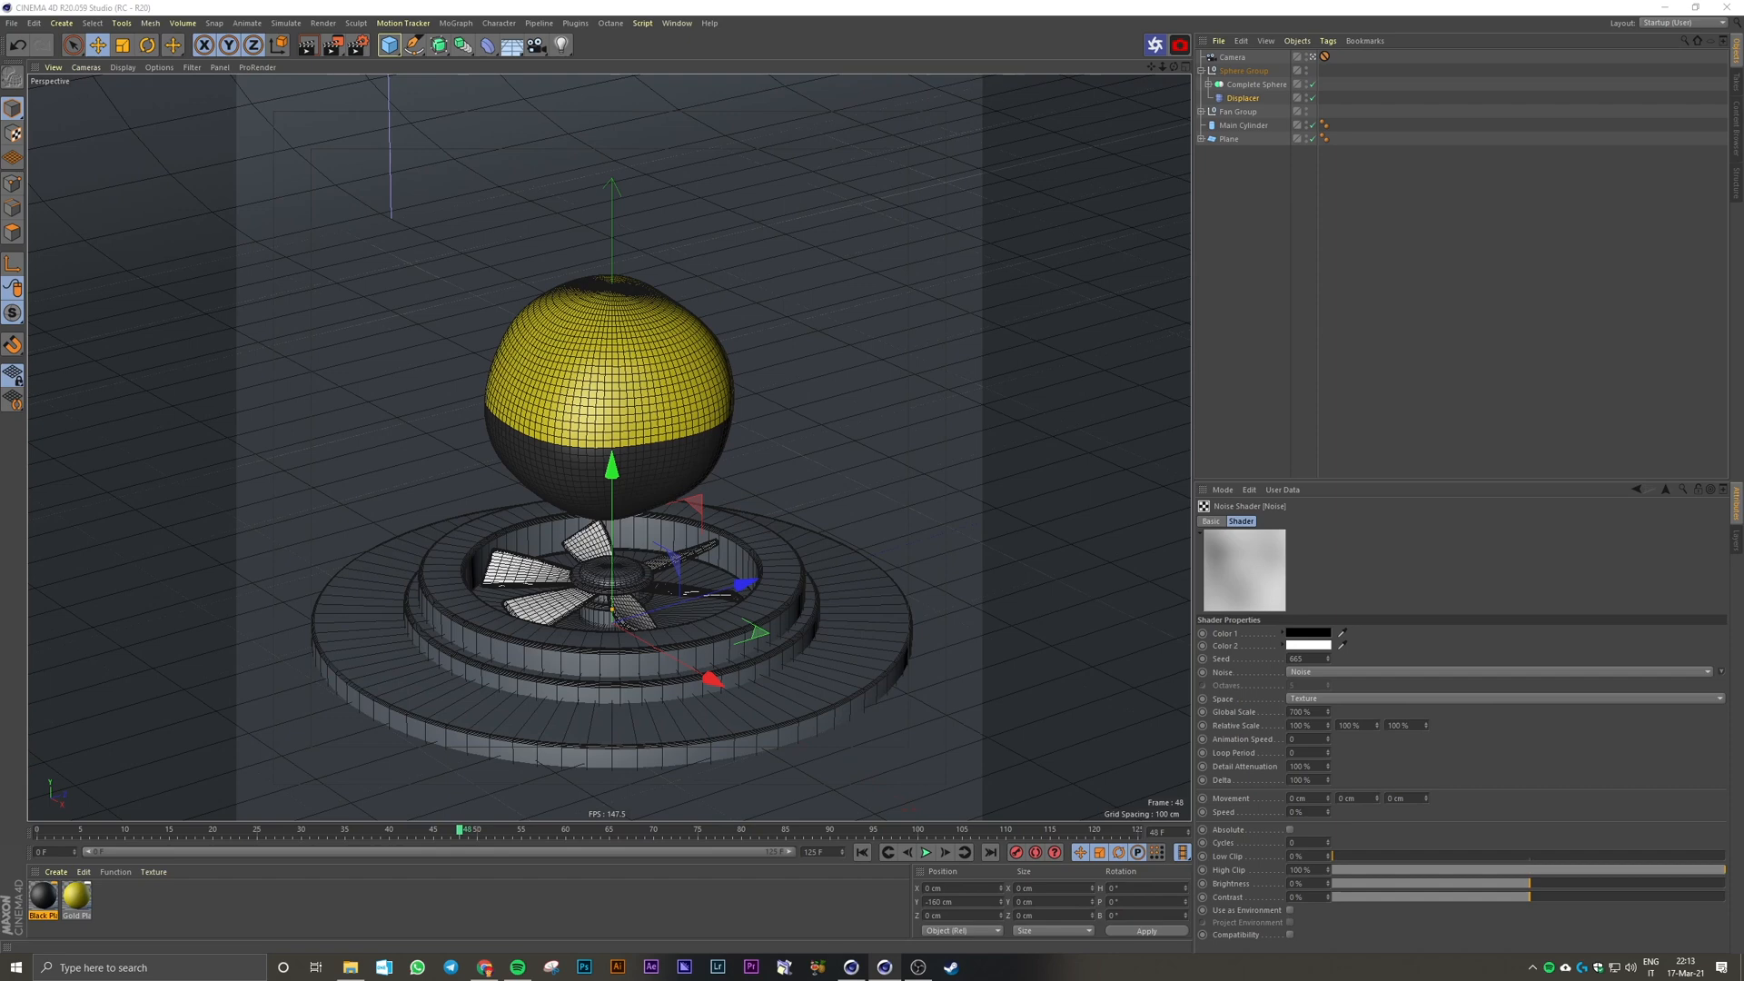
Step: Set the Noise shader's Animation Speed to 5 and play the animation from frame 0
{"action": "left_click", "coordinate": [1300, 738]}
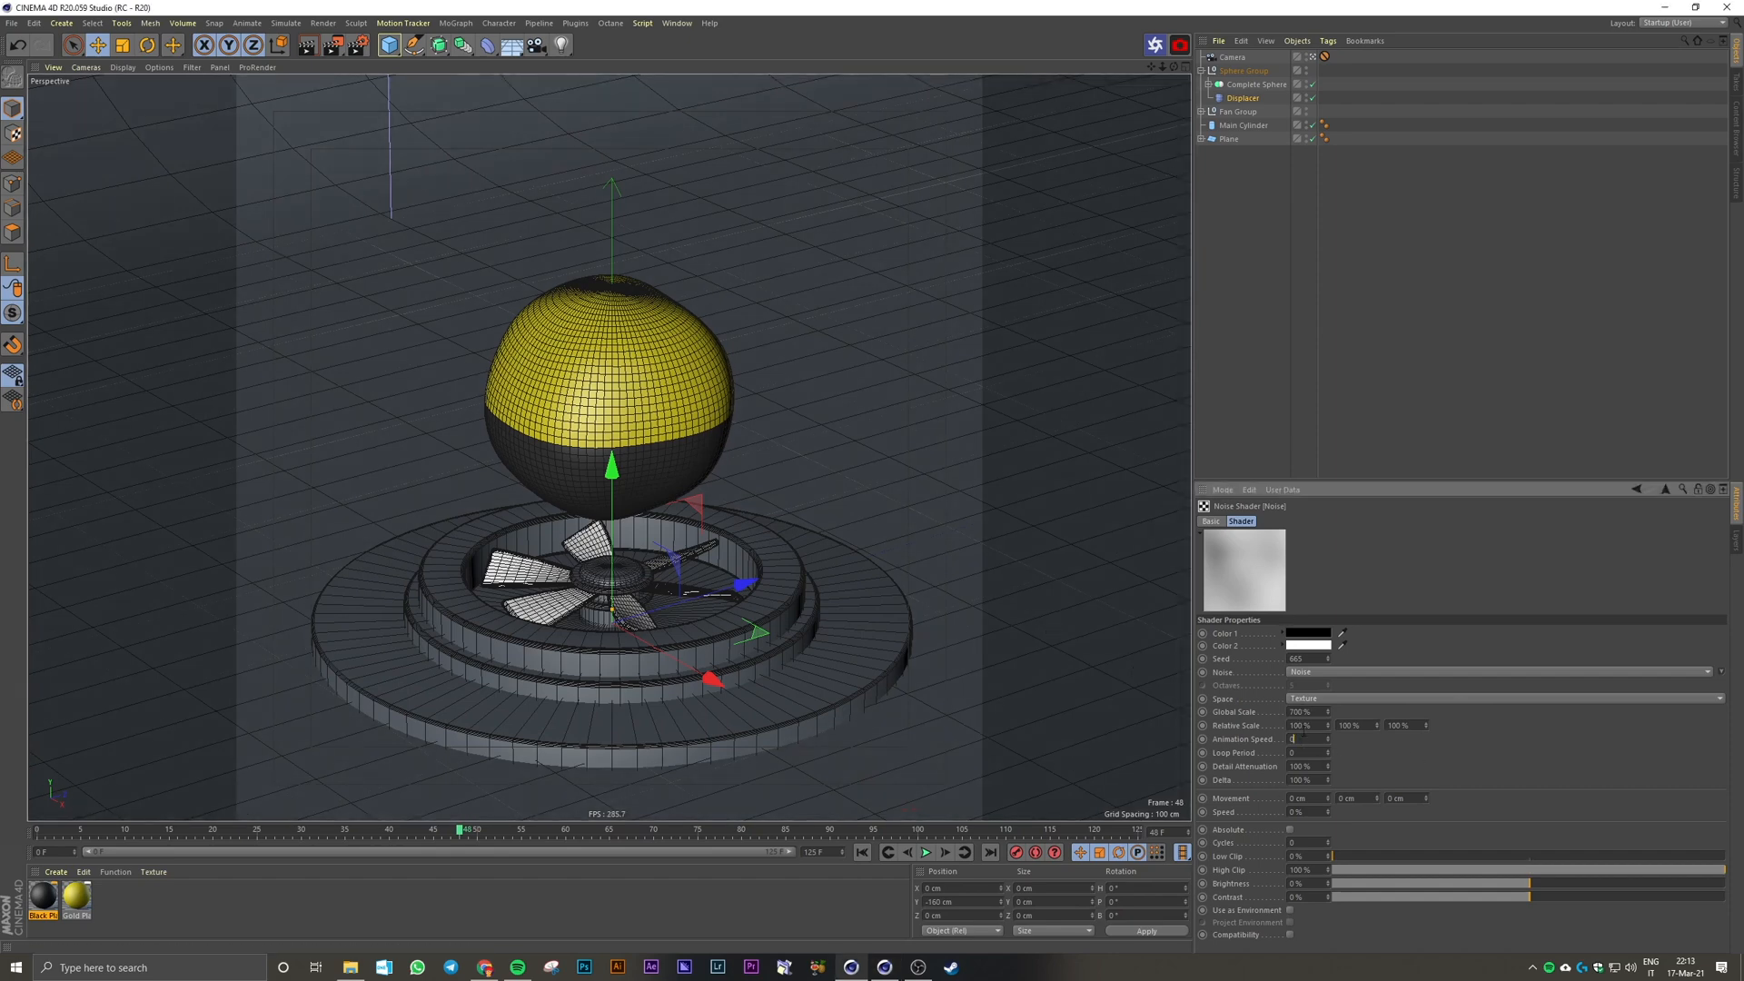
{"action": "left_click", "coordinate": [863, 852]}
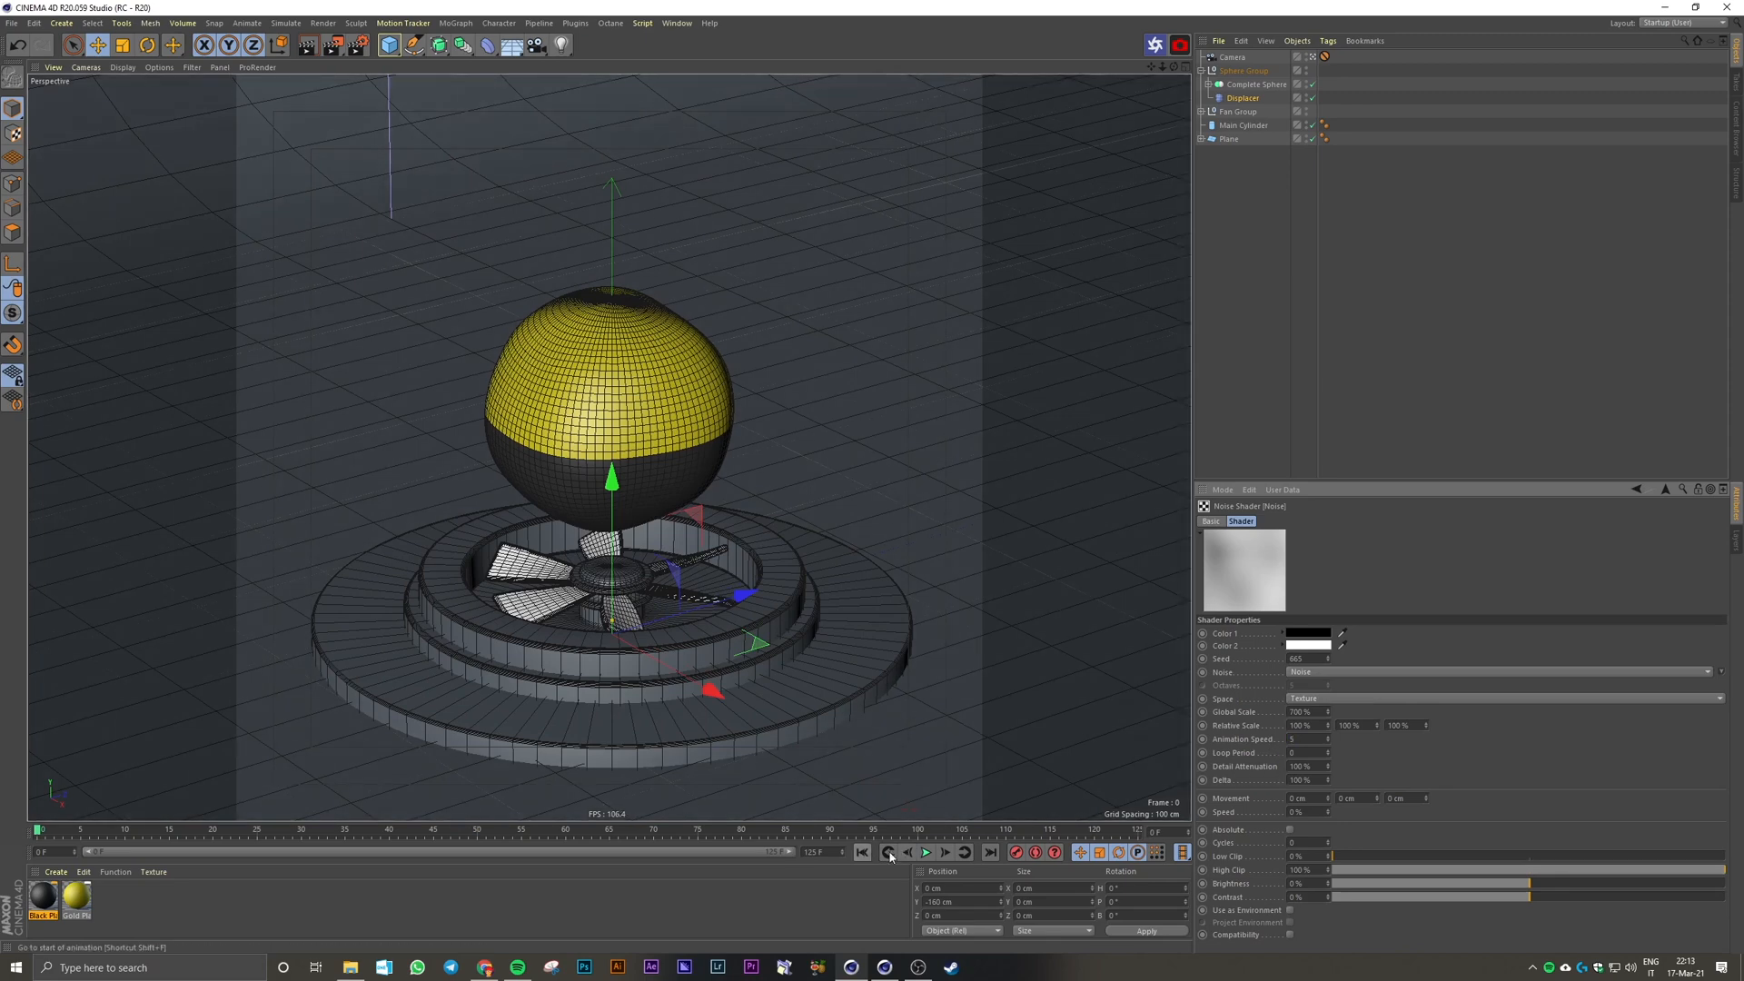
{"action": "left_click", "coordinate": [925, 852]}
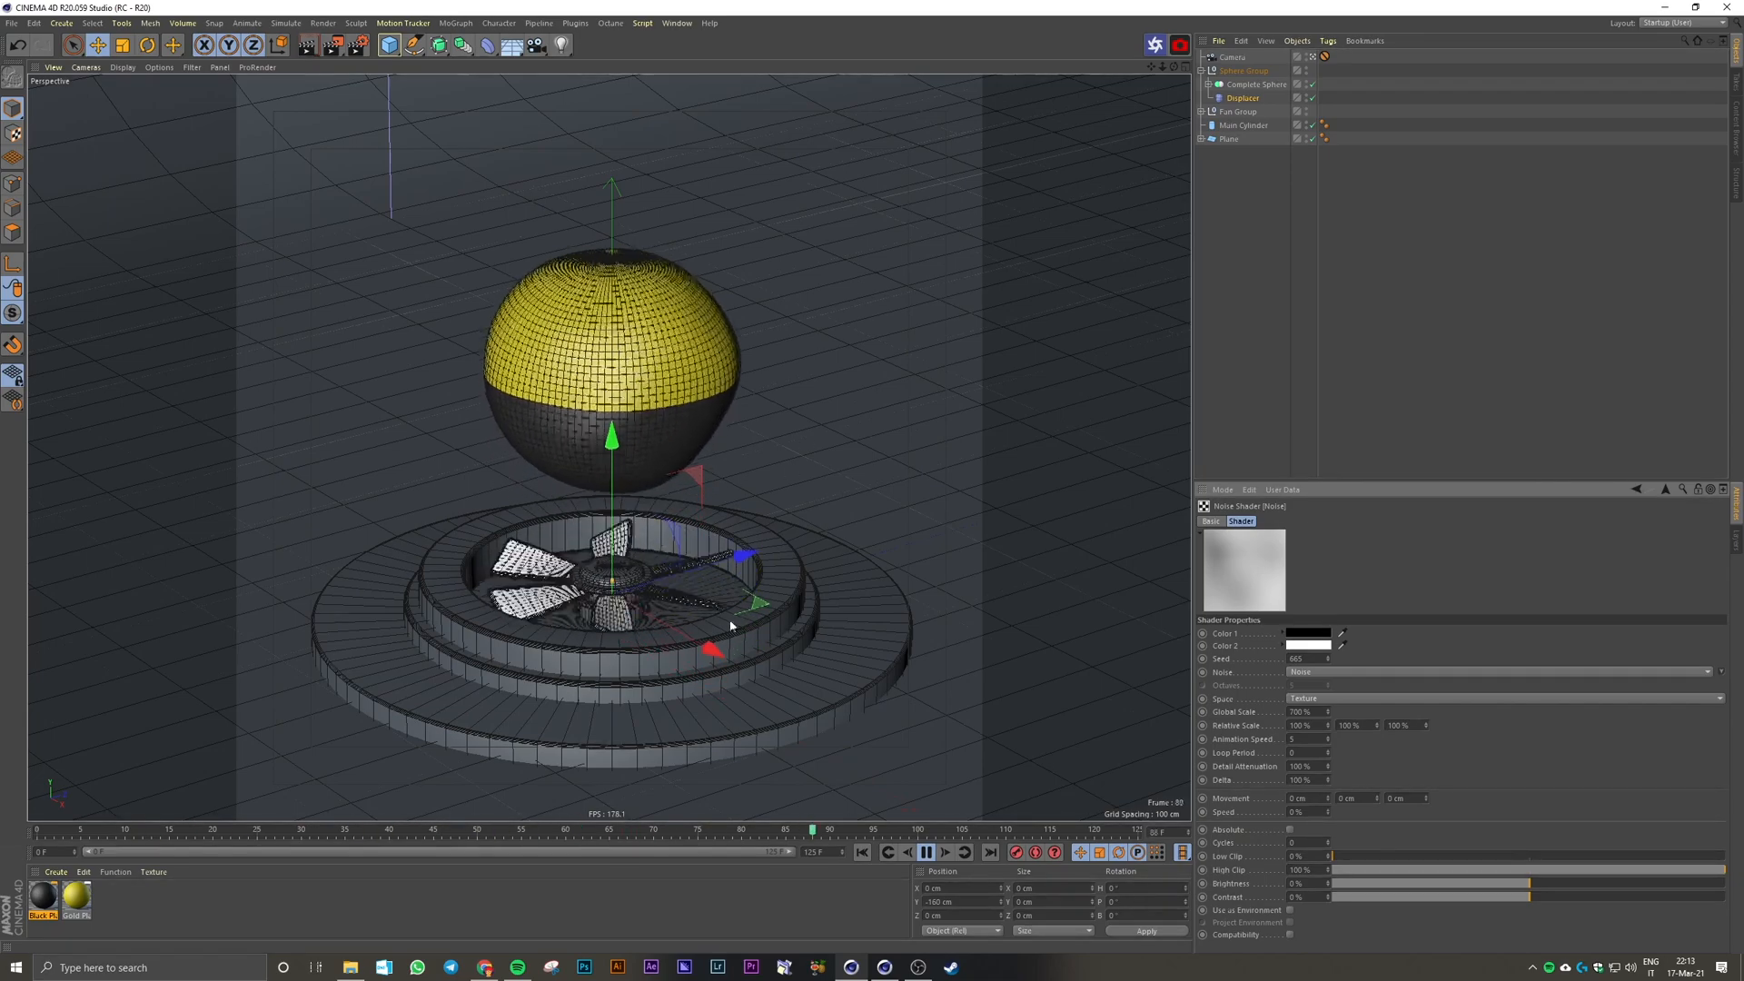
{"action": "left_click", "coordinate": [928, 851]}
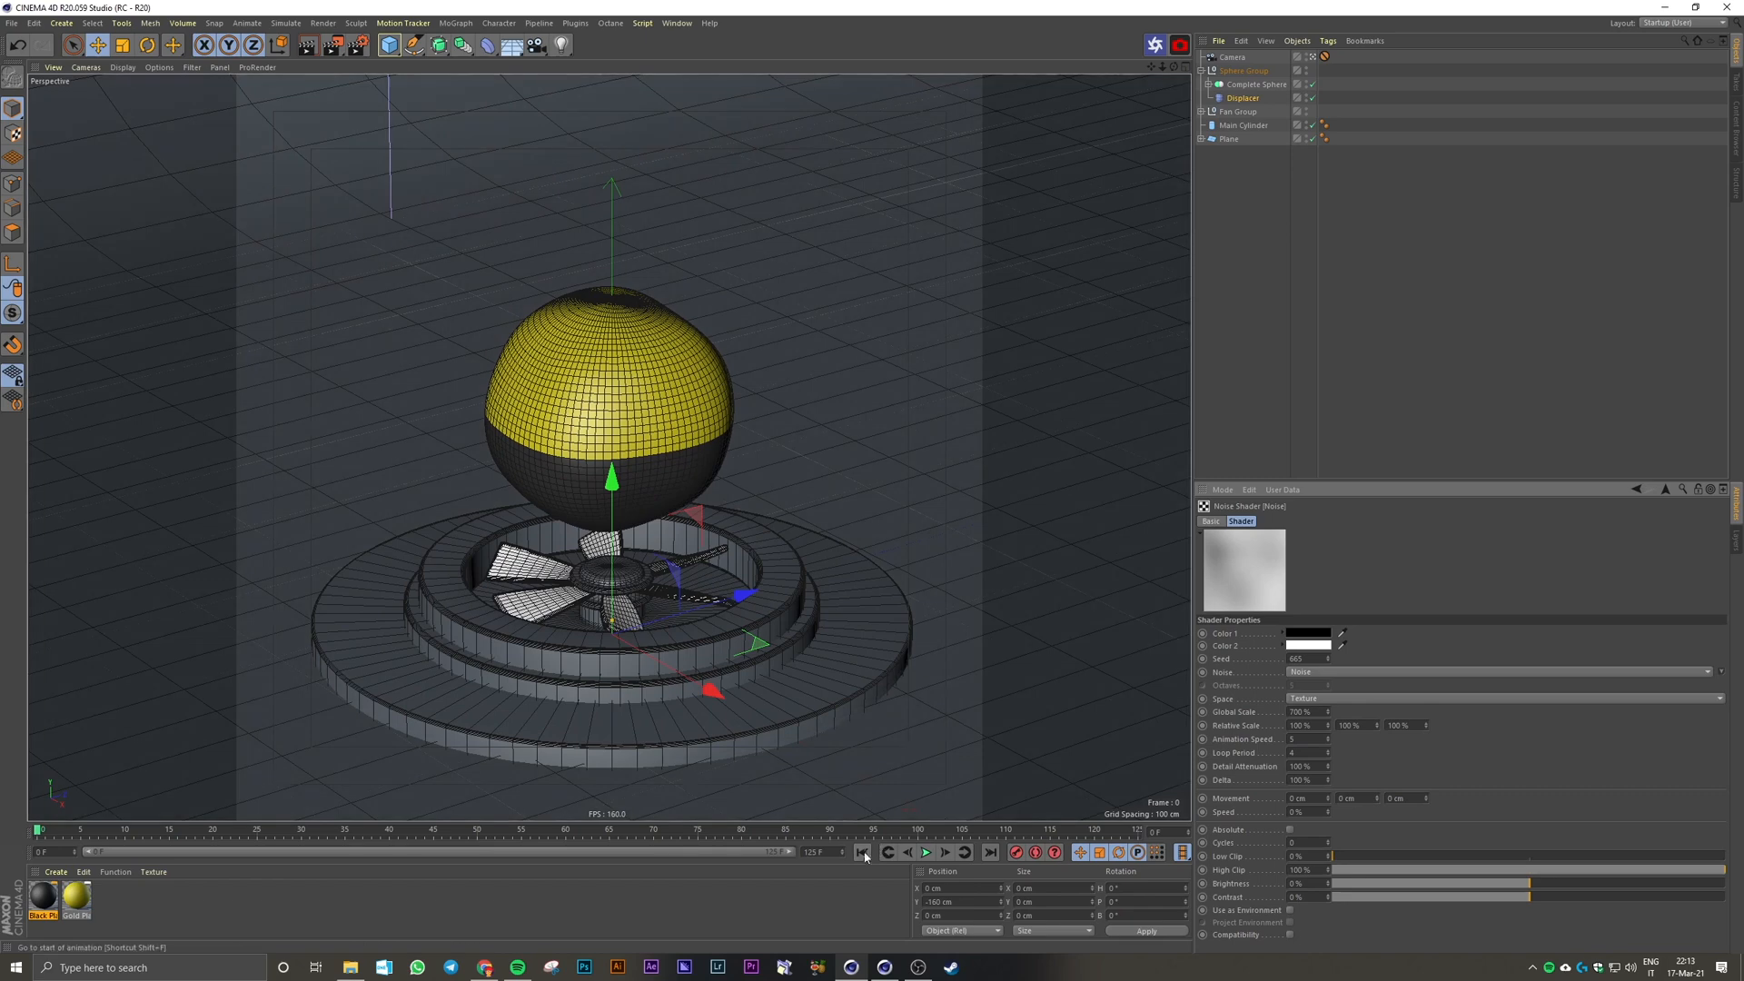
Step: Set the Noise shader's Loop Period to 5 and compare the sphere's shape at the last and first frames
{"action": "left_click", "coordinate": [990, 852]}
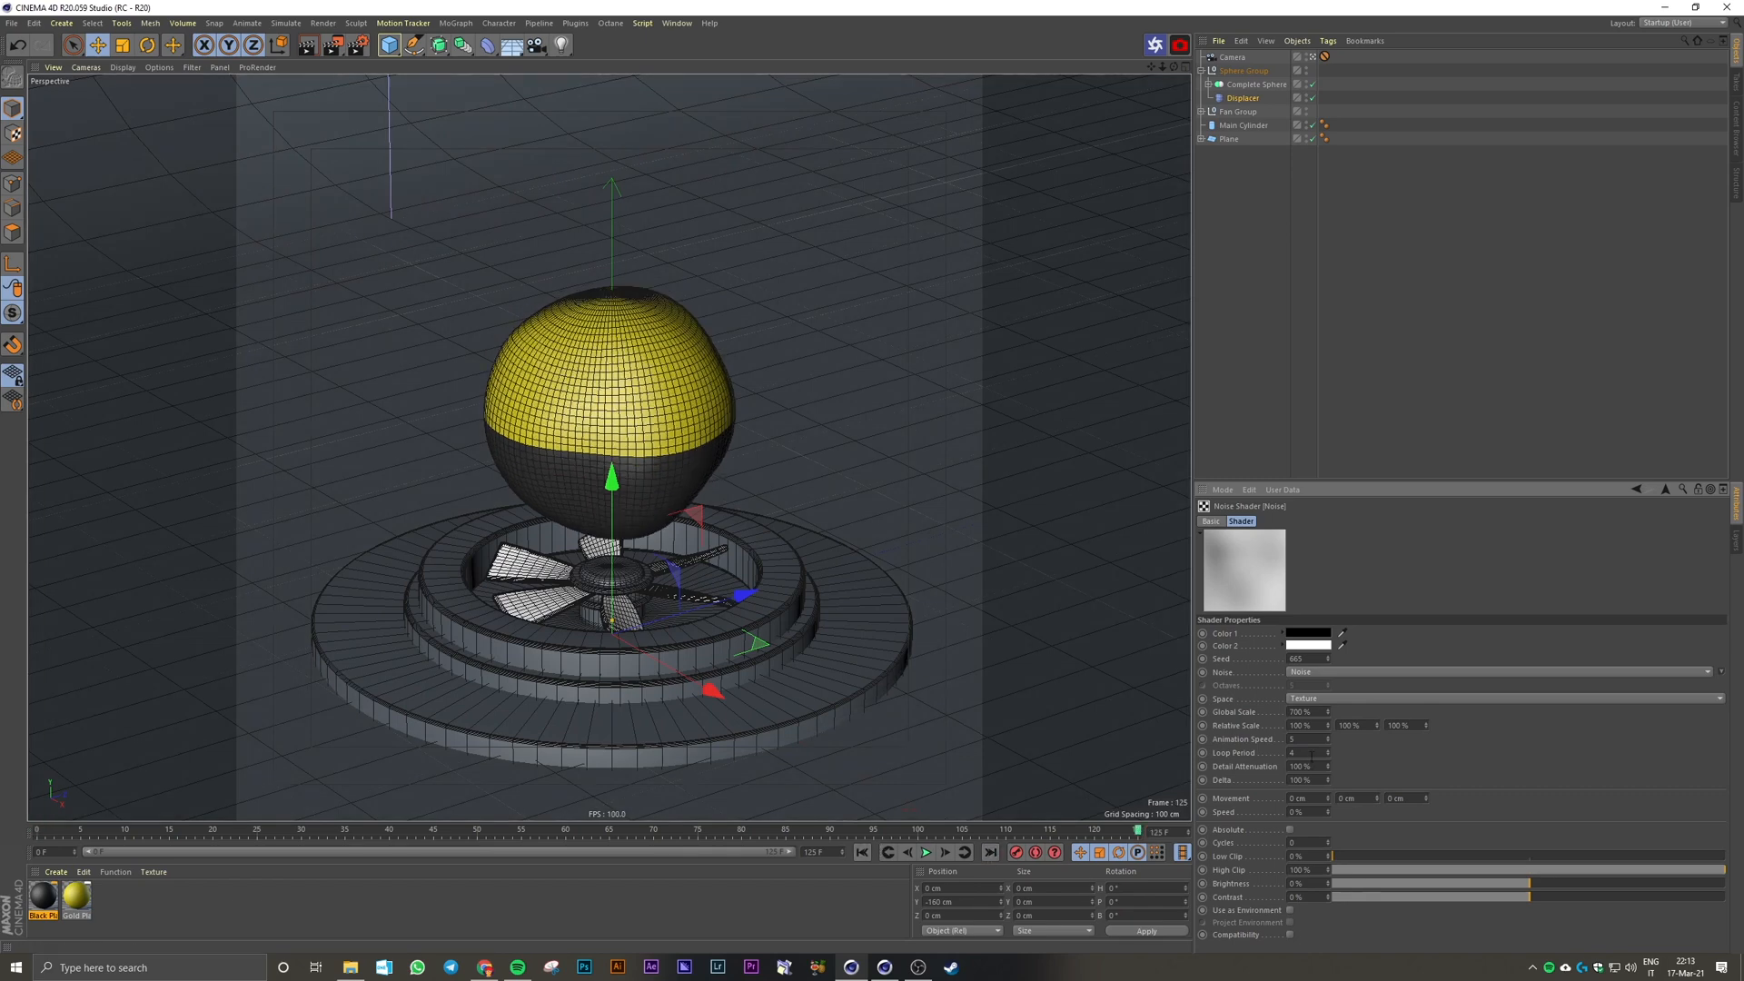
{"action": "key", "text": "Return"}
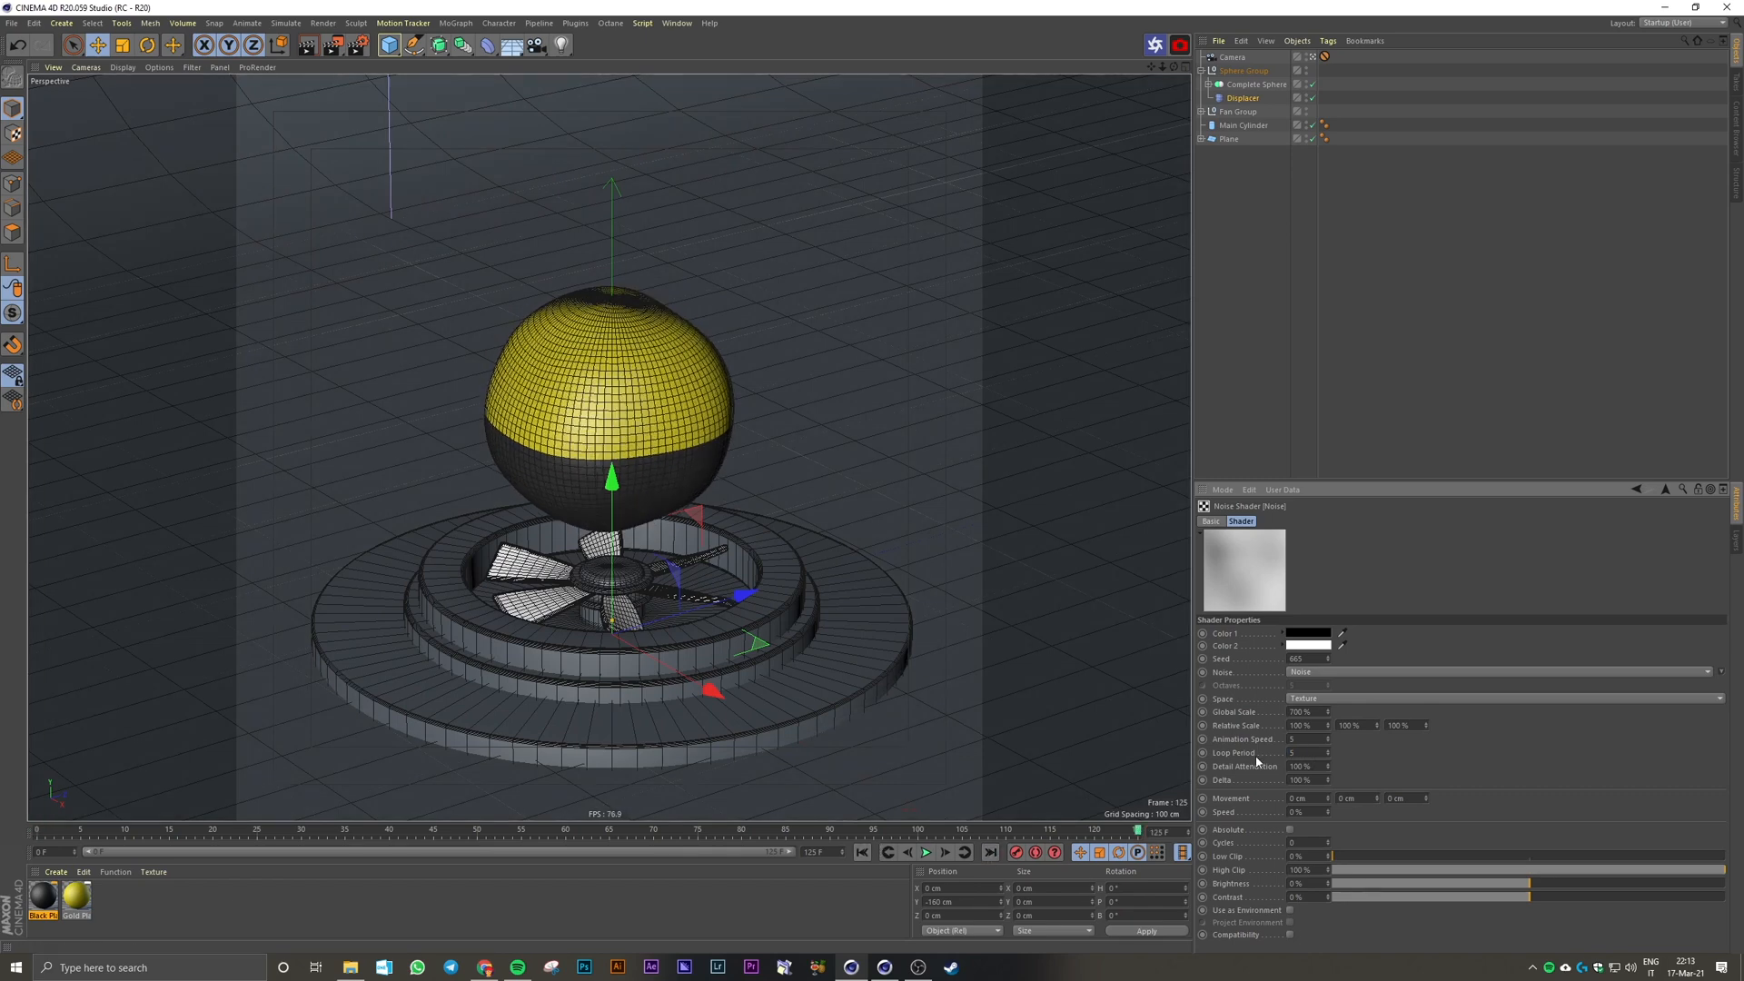
{"action": "left_click", "coordinate": [862, 852]}
{"action": "key", "text": "alt+Tab"}
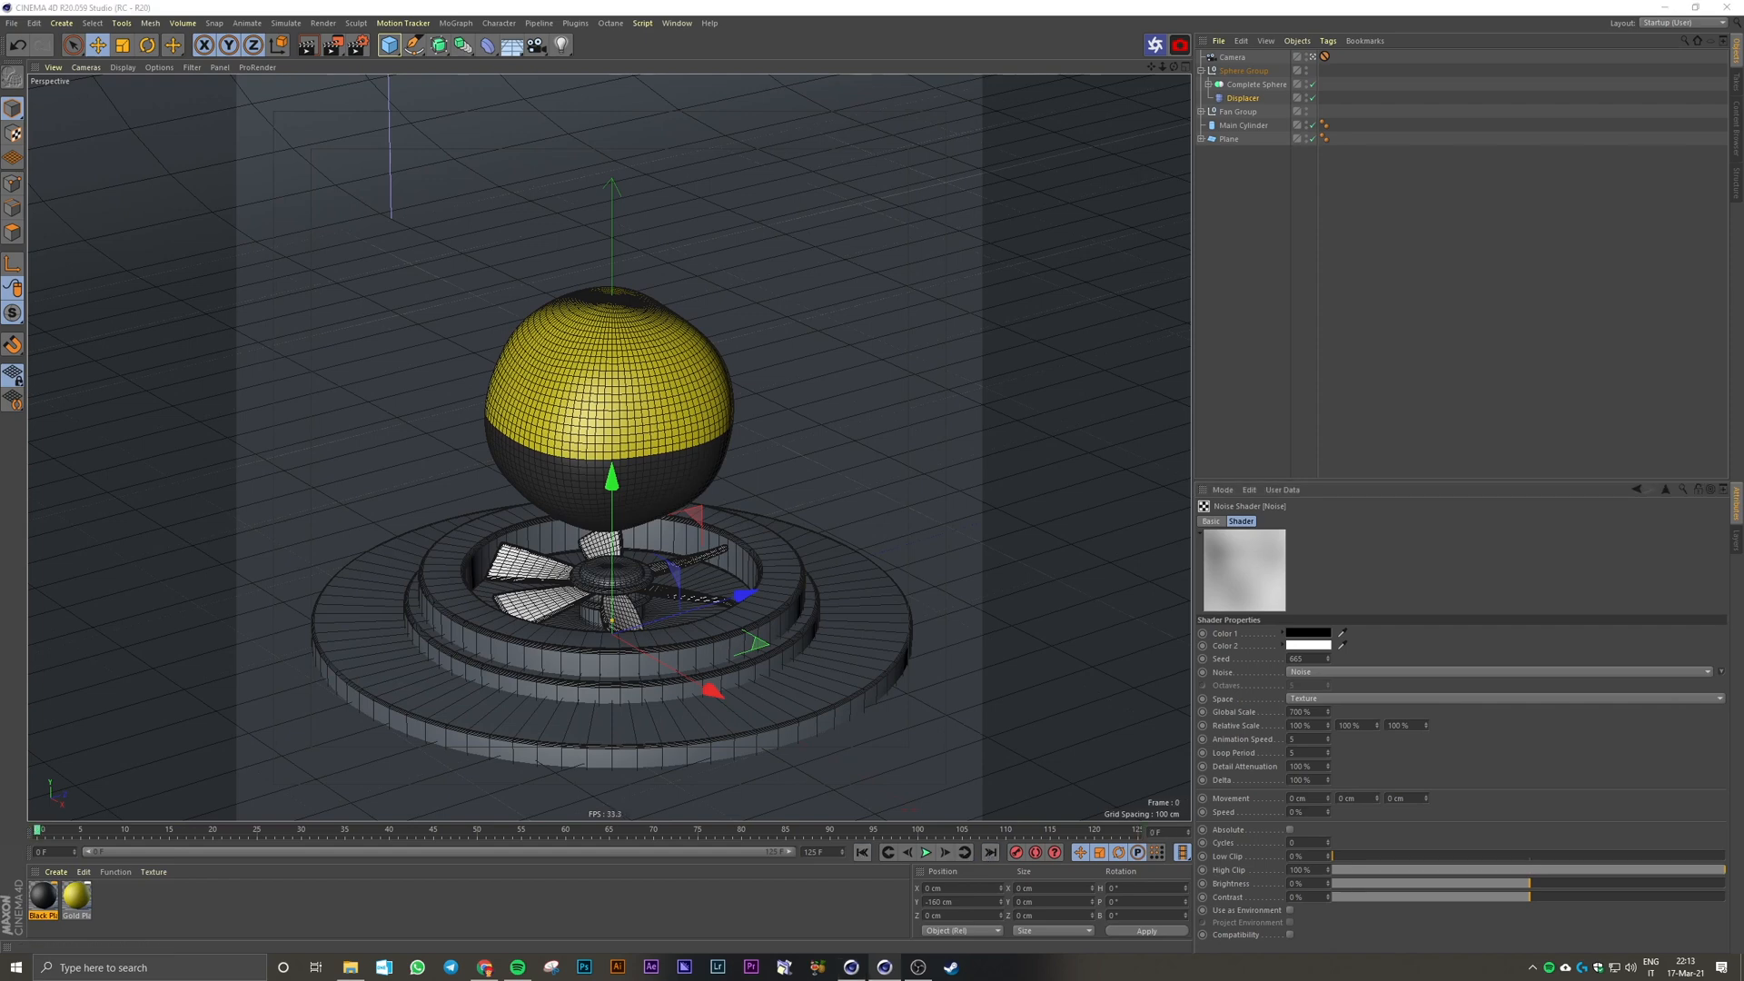
Step: Try Loop Period values of 1 and 2 for the noise, checking the sphere at the last, first and intermediate frames
{"action": "key", "text": "alt+Tab"}
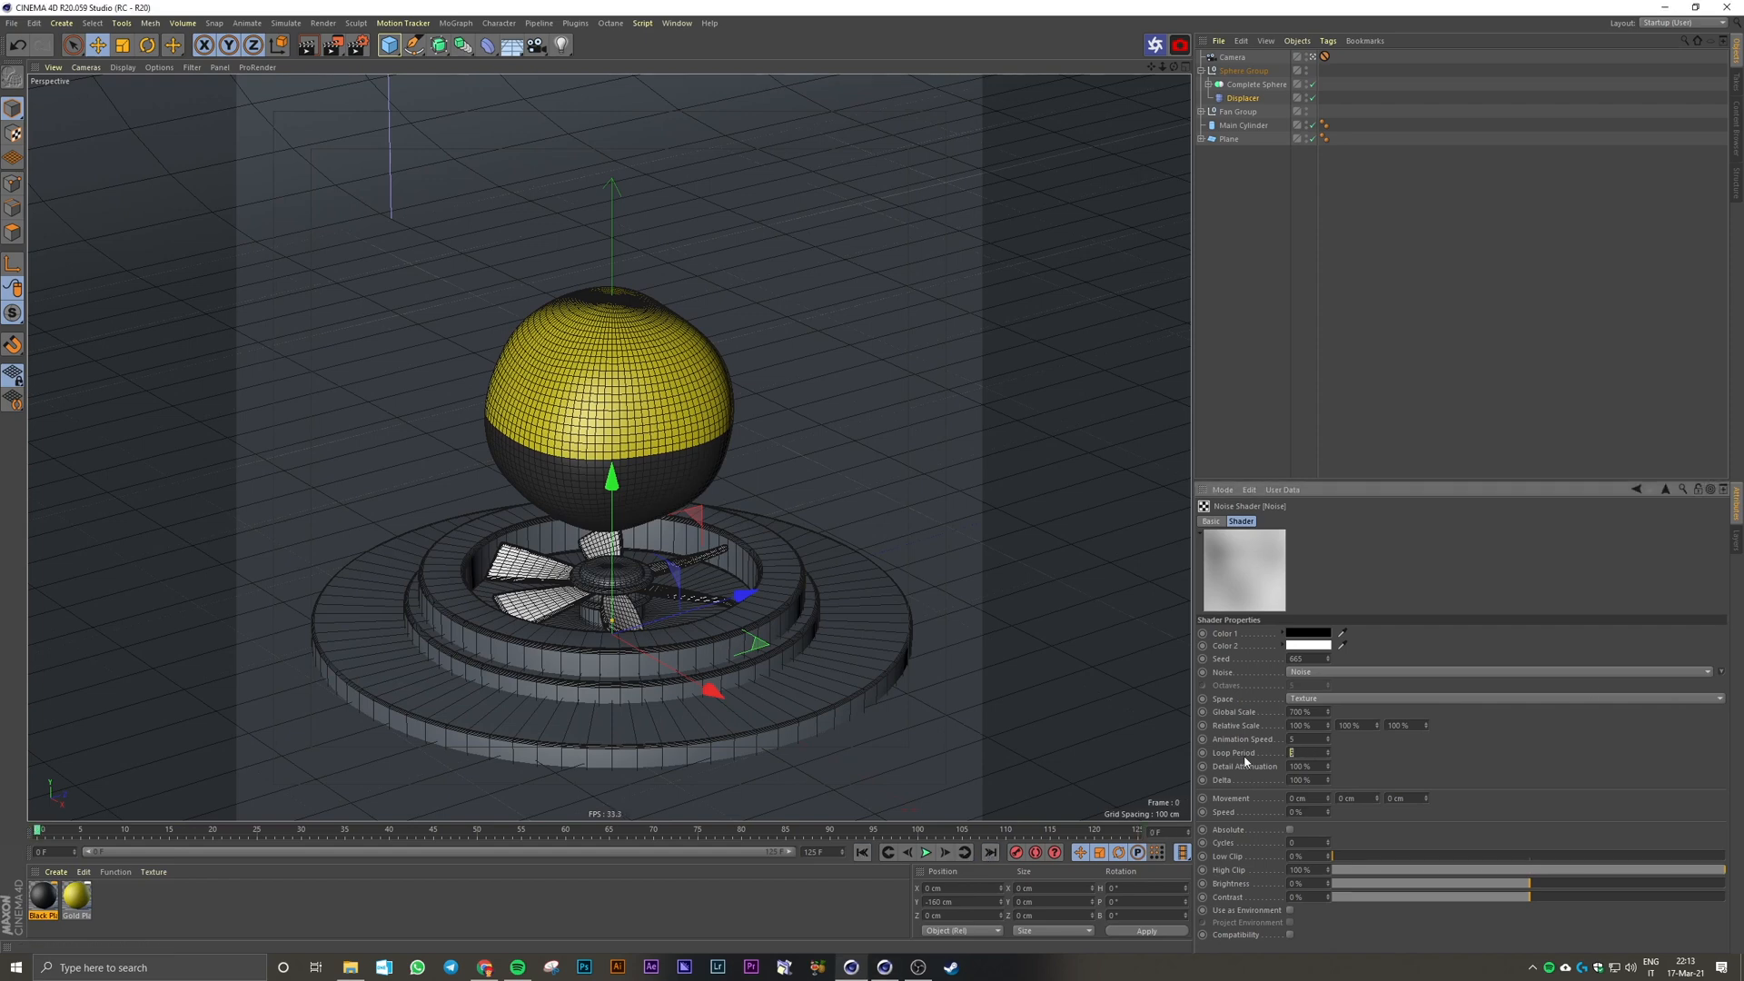
{"action": "left_click", "coordinate": [991, 853]}
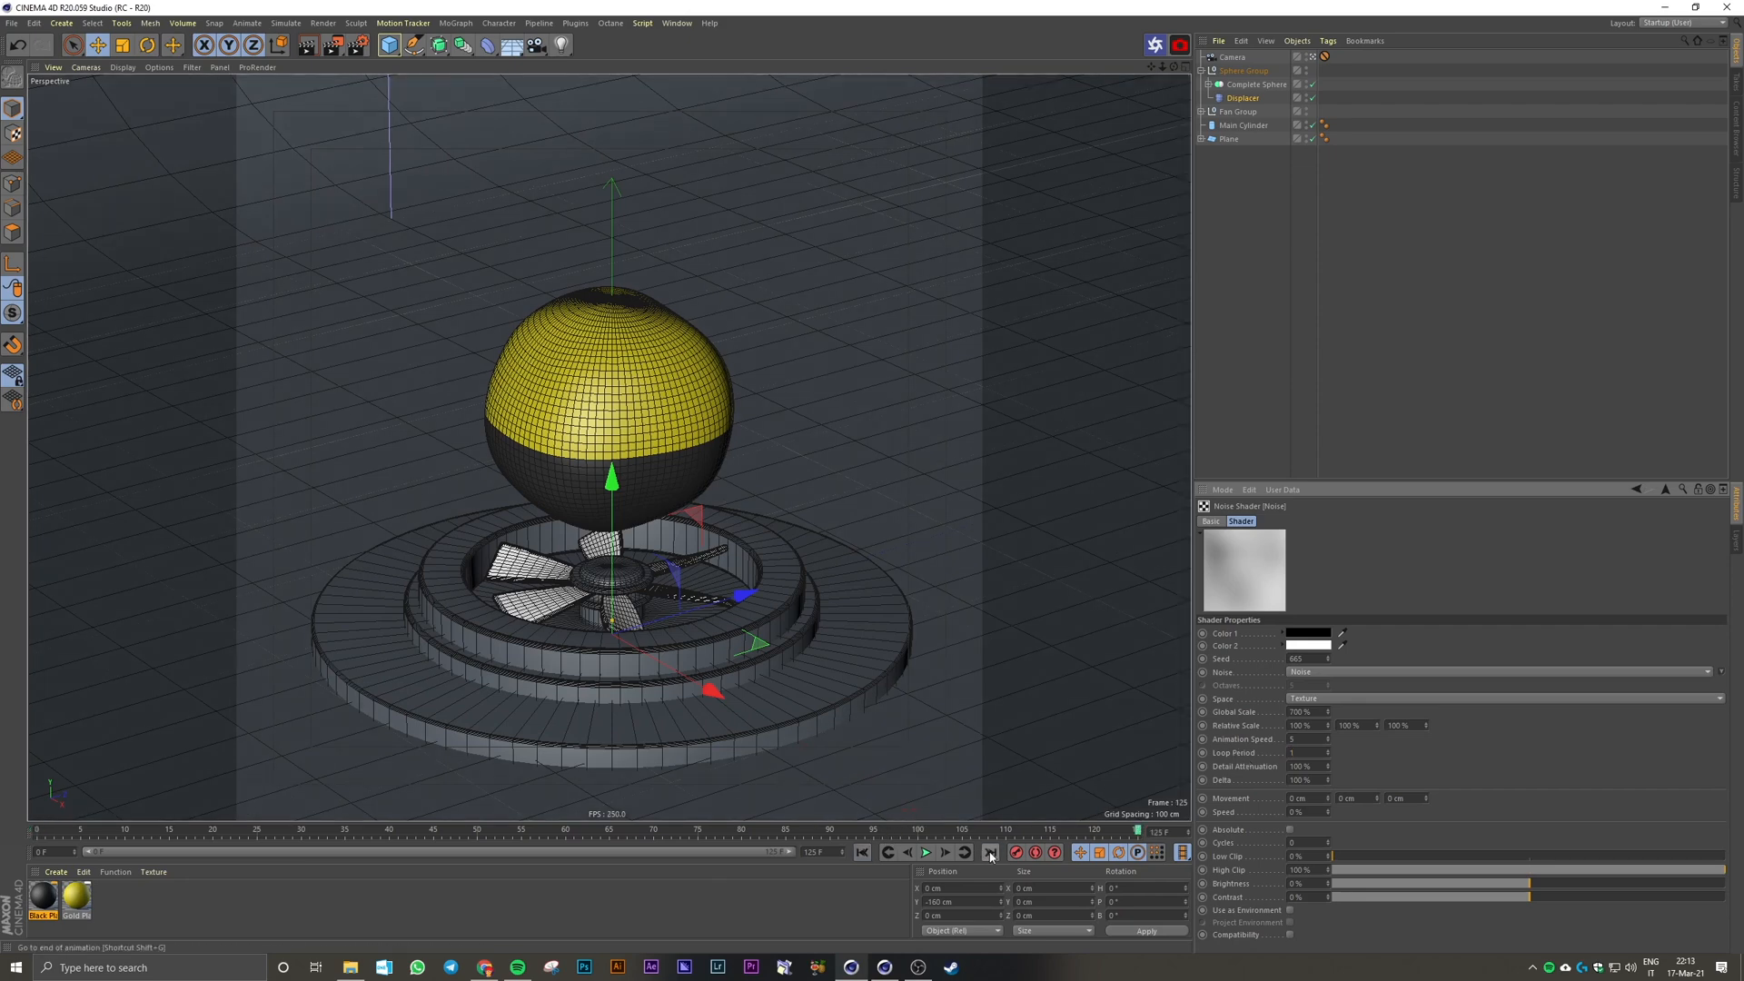
{"action": "left_click", "coordinate": [862, 852]}
{"action": "left_click", "coordinate": [478, 834]}
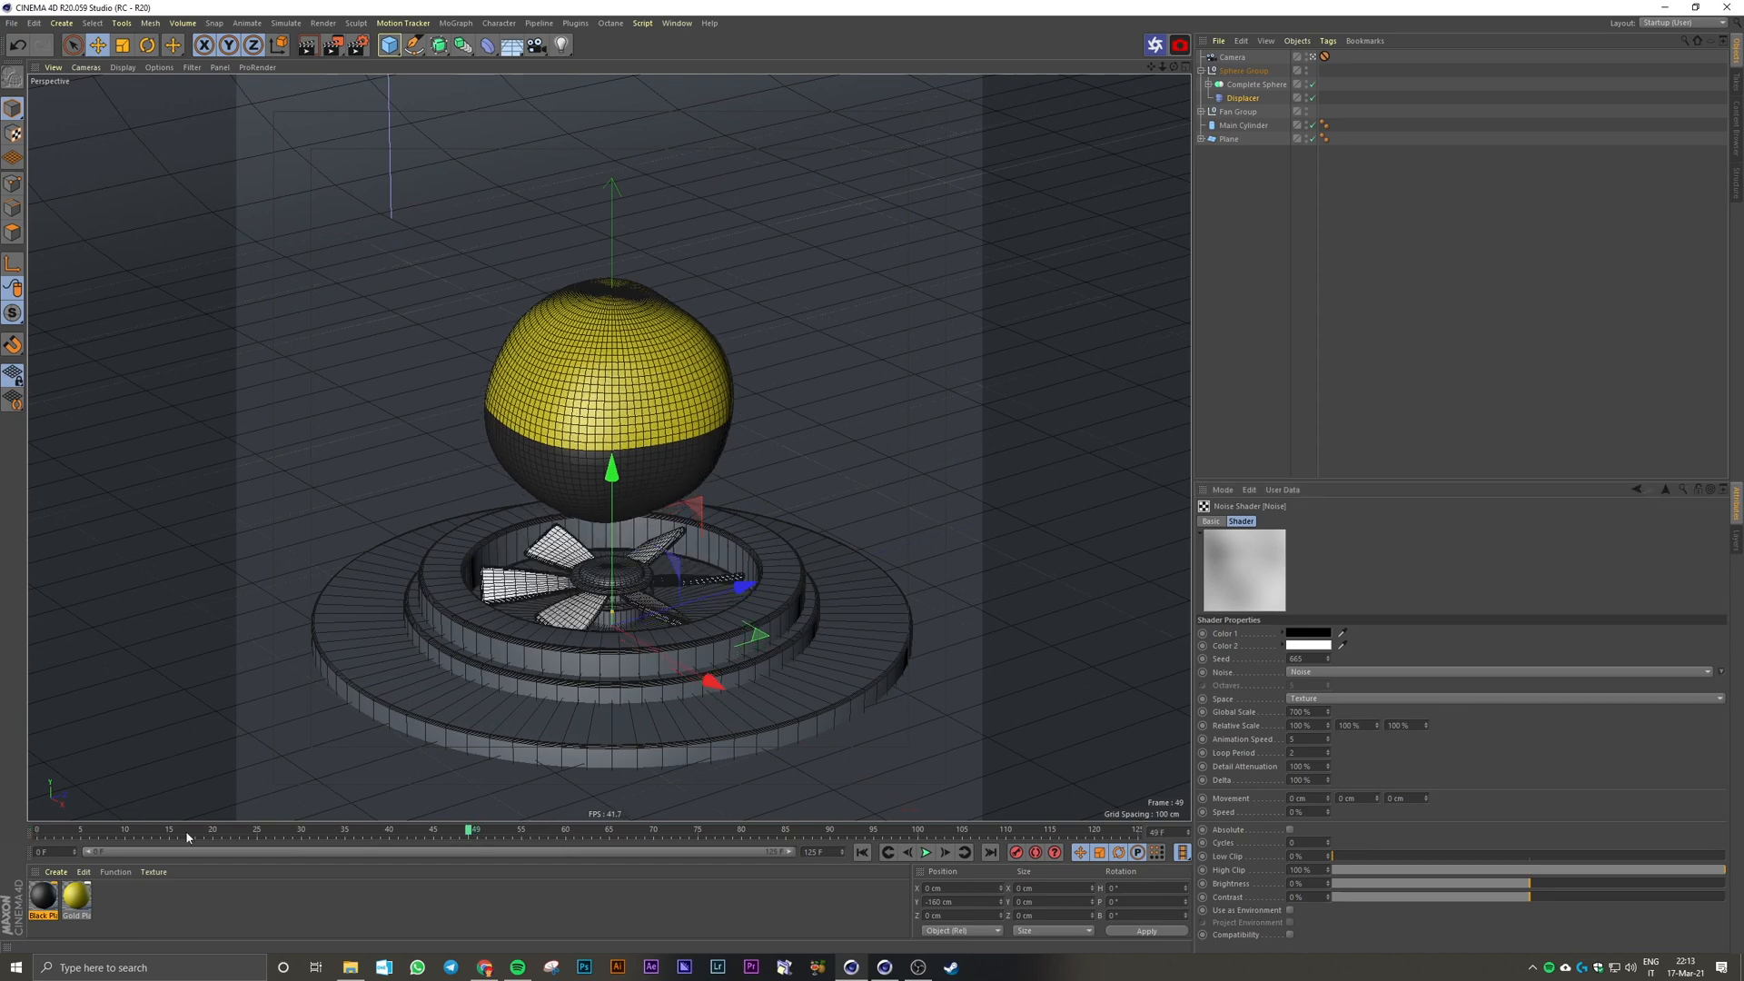
{"action": "left_click", "coordinate": [38, 834]}
Step: Set the Noise shader's Loop Period to 1 and, with the animation playing, its Animation Speed to 4
{"action": "left_click", "coordinate": [1328, 755]}
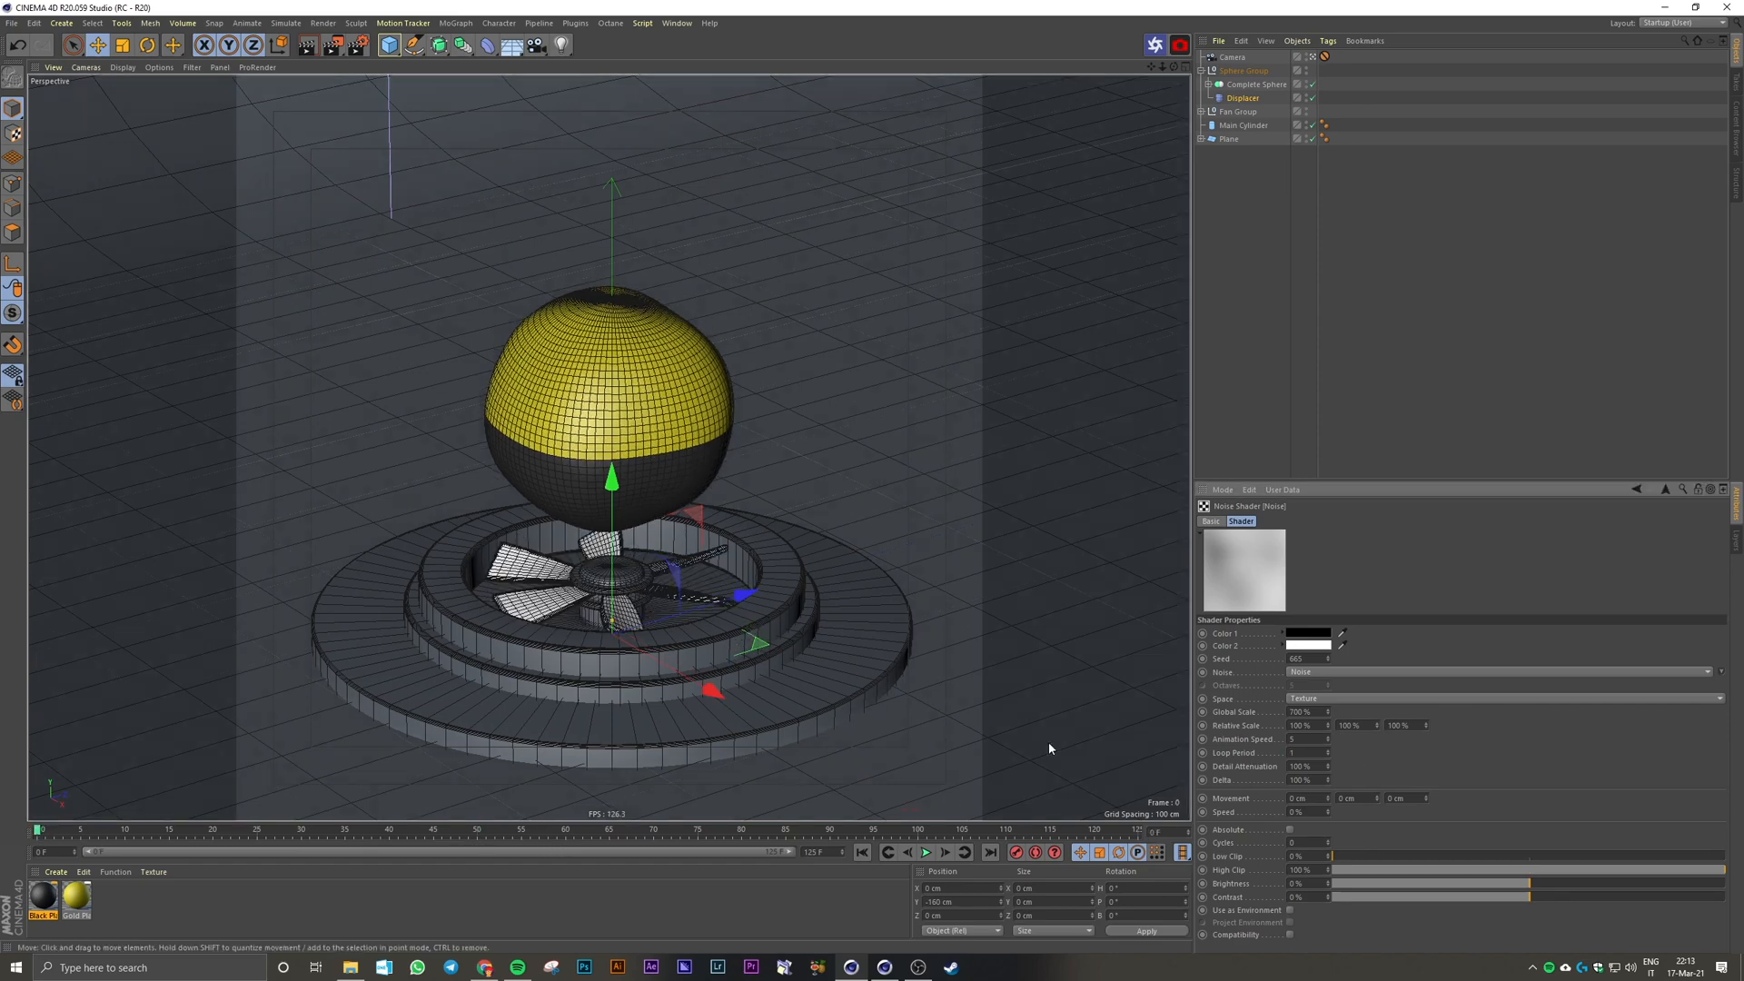
{"action": "left_click", "coordinate": [927, 853]}
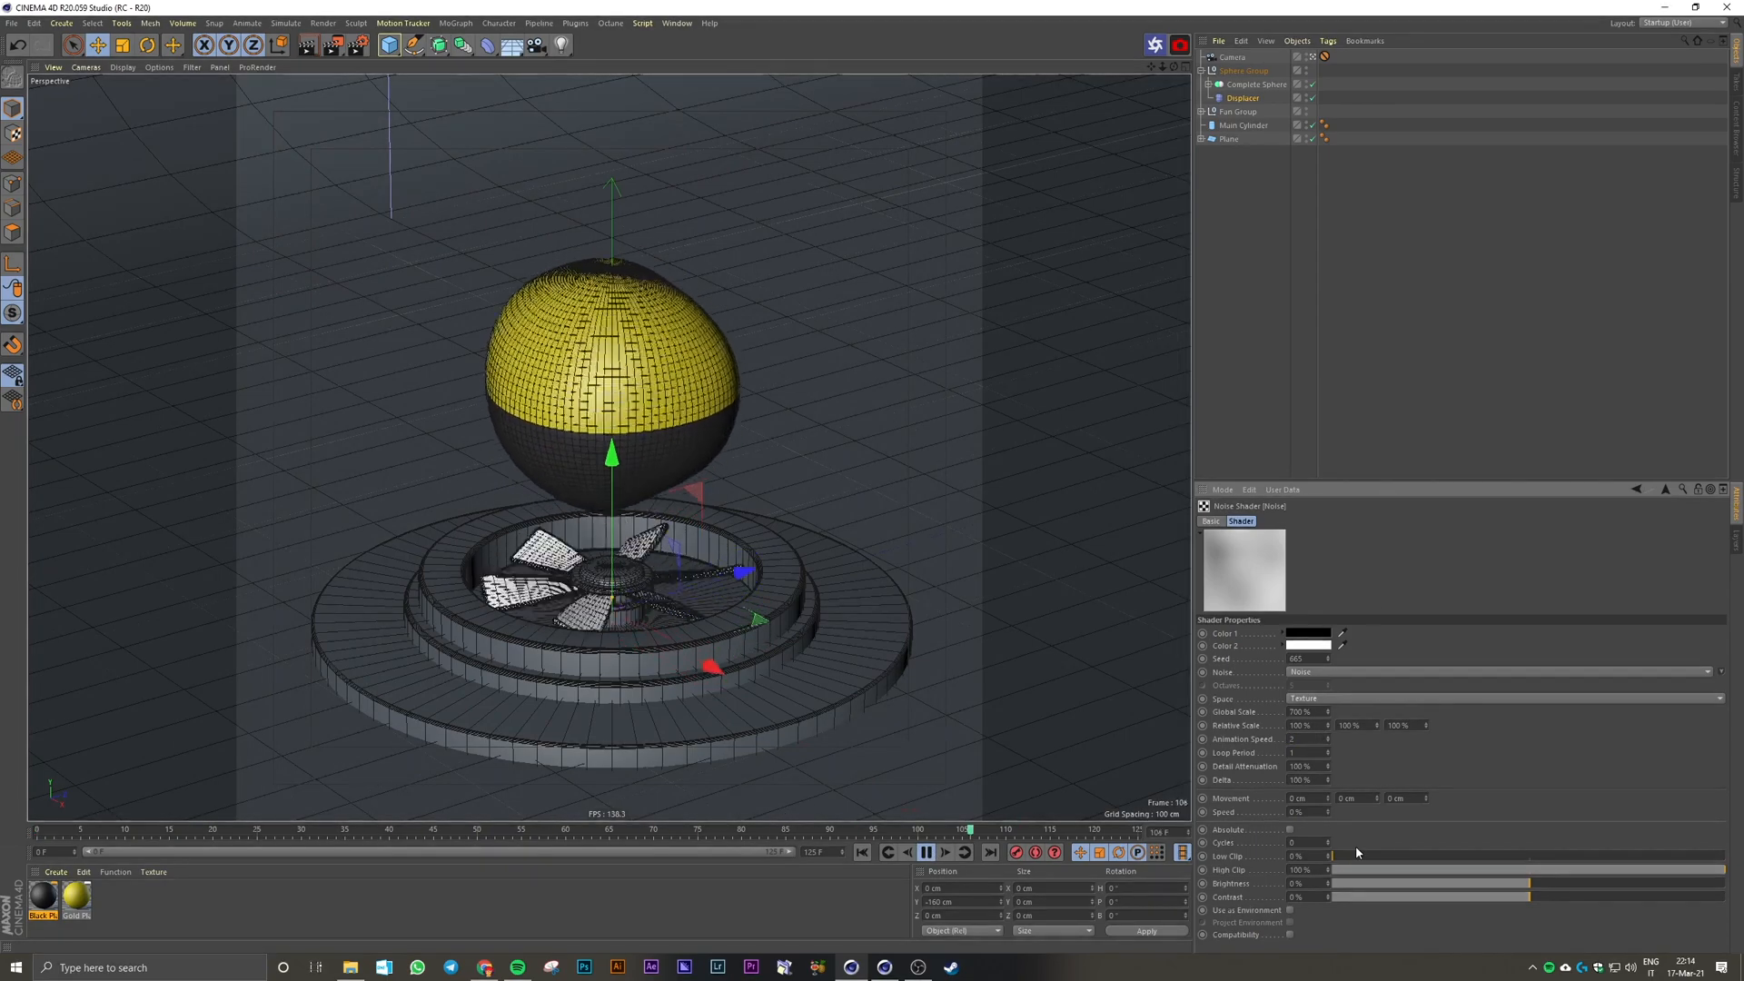
{"action": "left_click", "coordinate": [1328, 742]}
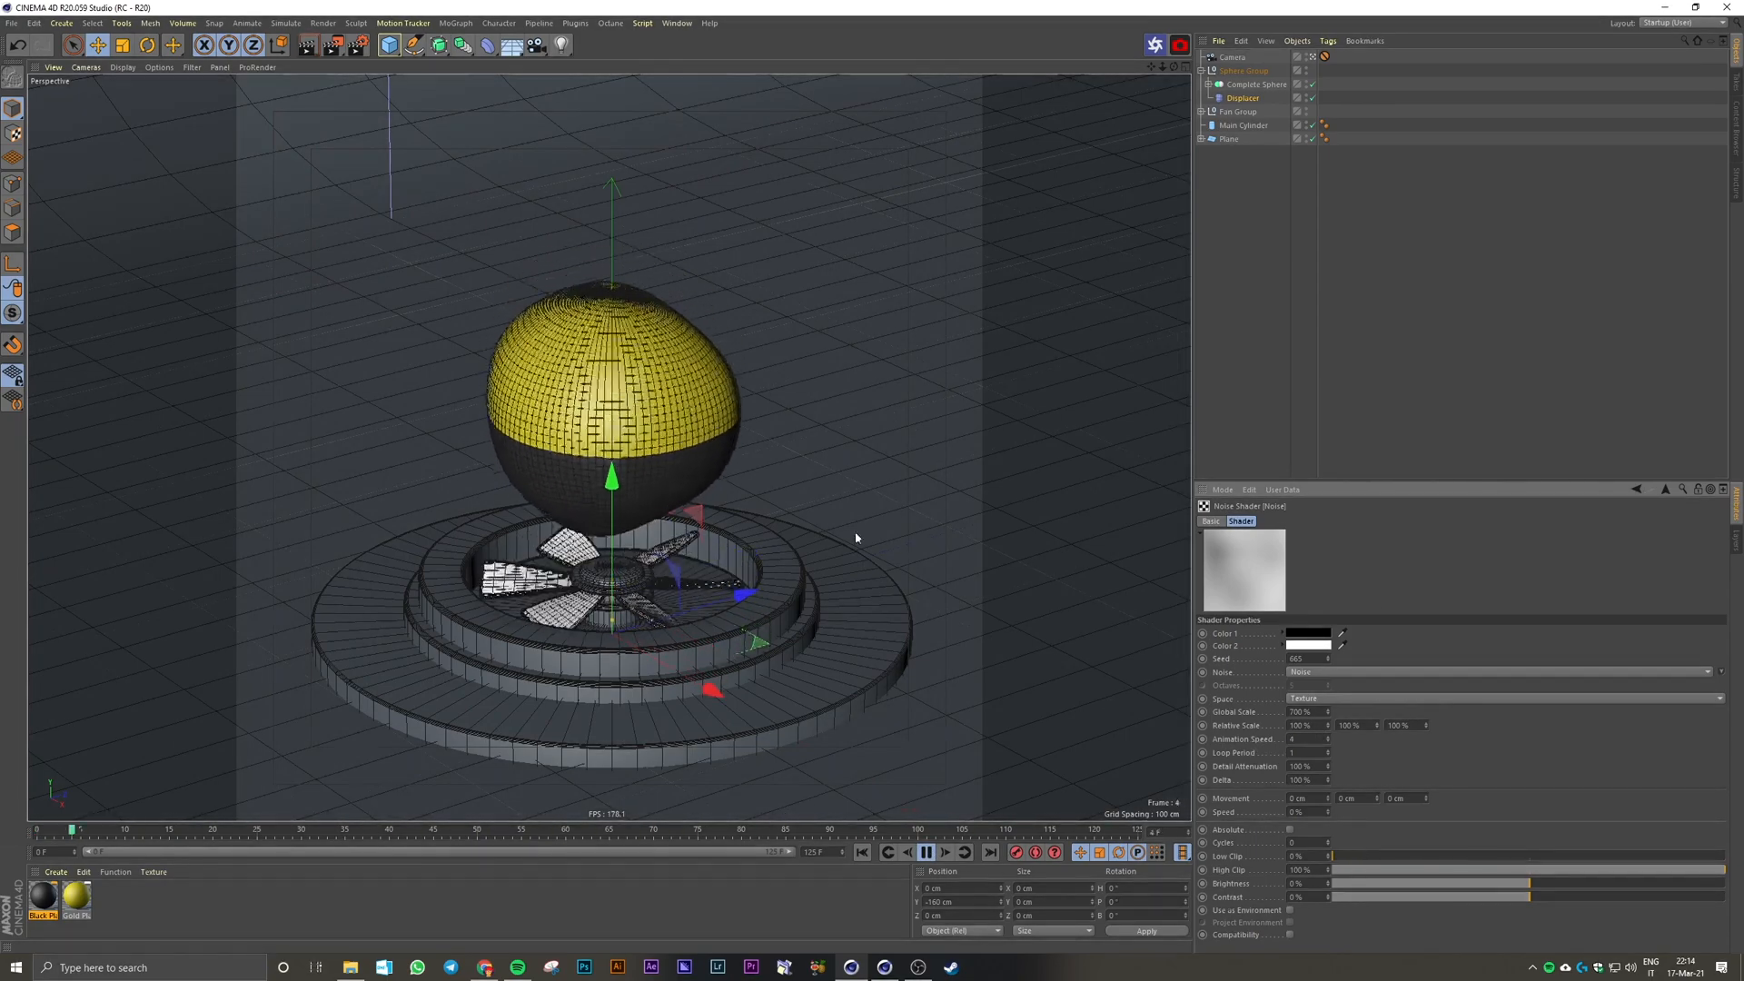
Step: Try Global Scale values of 300% and 50% for the Noise shader while the animation plays
{"action": "left_click_drag", "start_coordinate": [1313, 712], "coordinate": [1263, 722]}
{"action": "type", "text": "300"}
{"action": "key", "text": "Return"}
{"action": "type", "text": "50"}
{"action": "key", "text": "Return"}
Step: Switch the viewport to Gouraud shading without lines and set the Noise shader's Global Scale to 750%
{"action": "key", "text": "n"}
{"action": "key", "text": "a"}
{"action": "left_click", "coordinate": [1239, 98]}
{"action": "left_click", "coordinate": [1263, 664]}
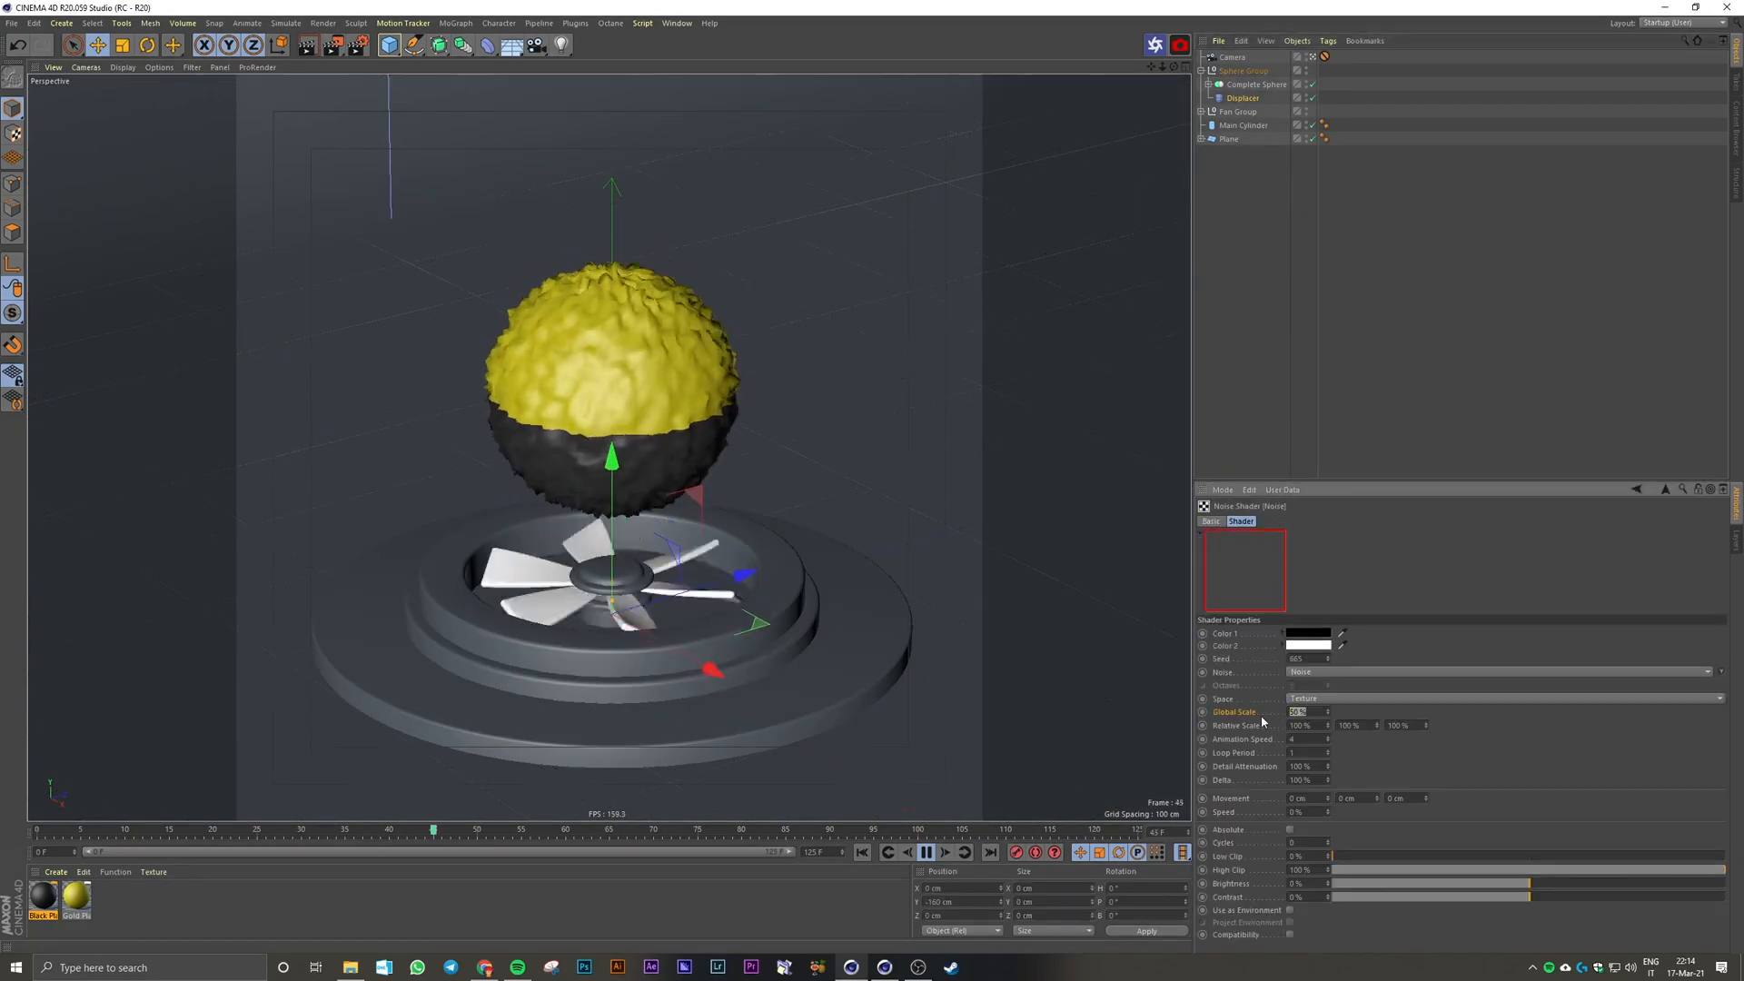
{"action": "type", "text": "750"}
{"action": "key", "text": "Return"}
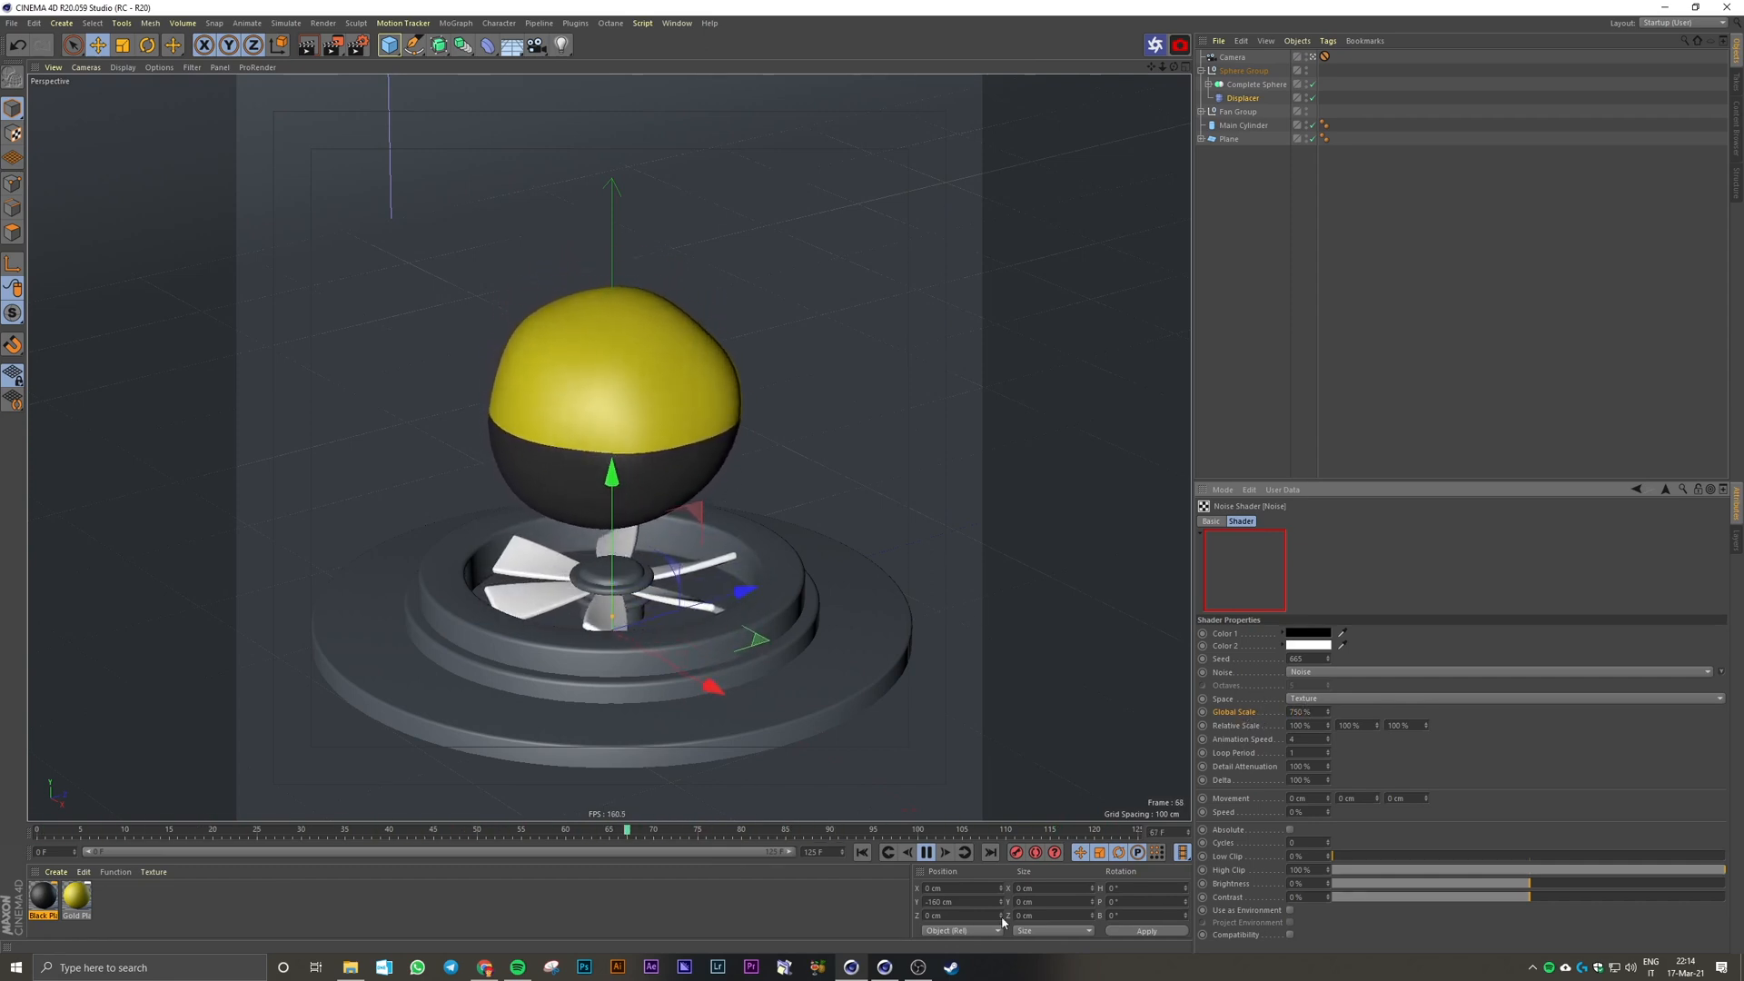
Step: Try the Poxo and Wavy Turbulence noise types, previewing them in playback, and return the shader to the Noise type
{"action": "left_click", "coordinate": [926, 853]}
{"action": "left_click", "coordinate": [1335, 672]}
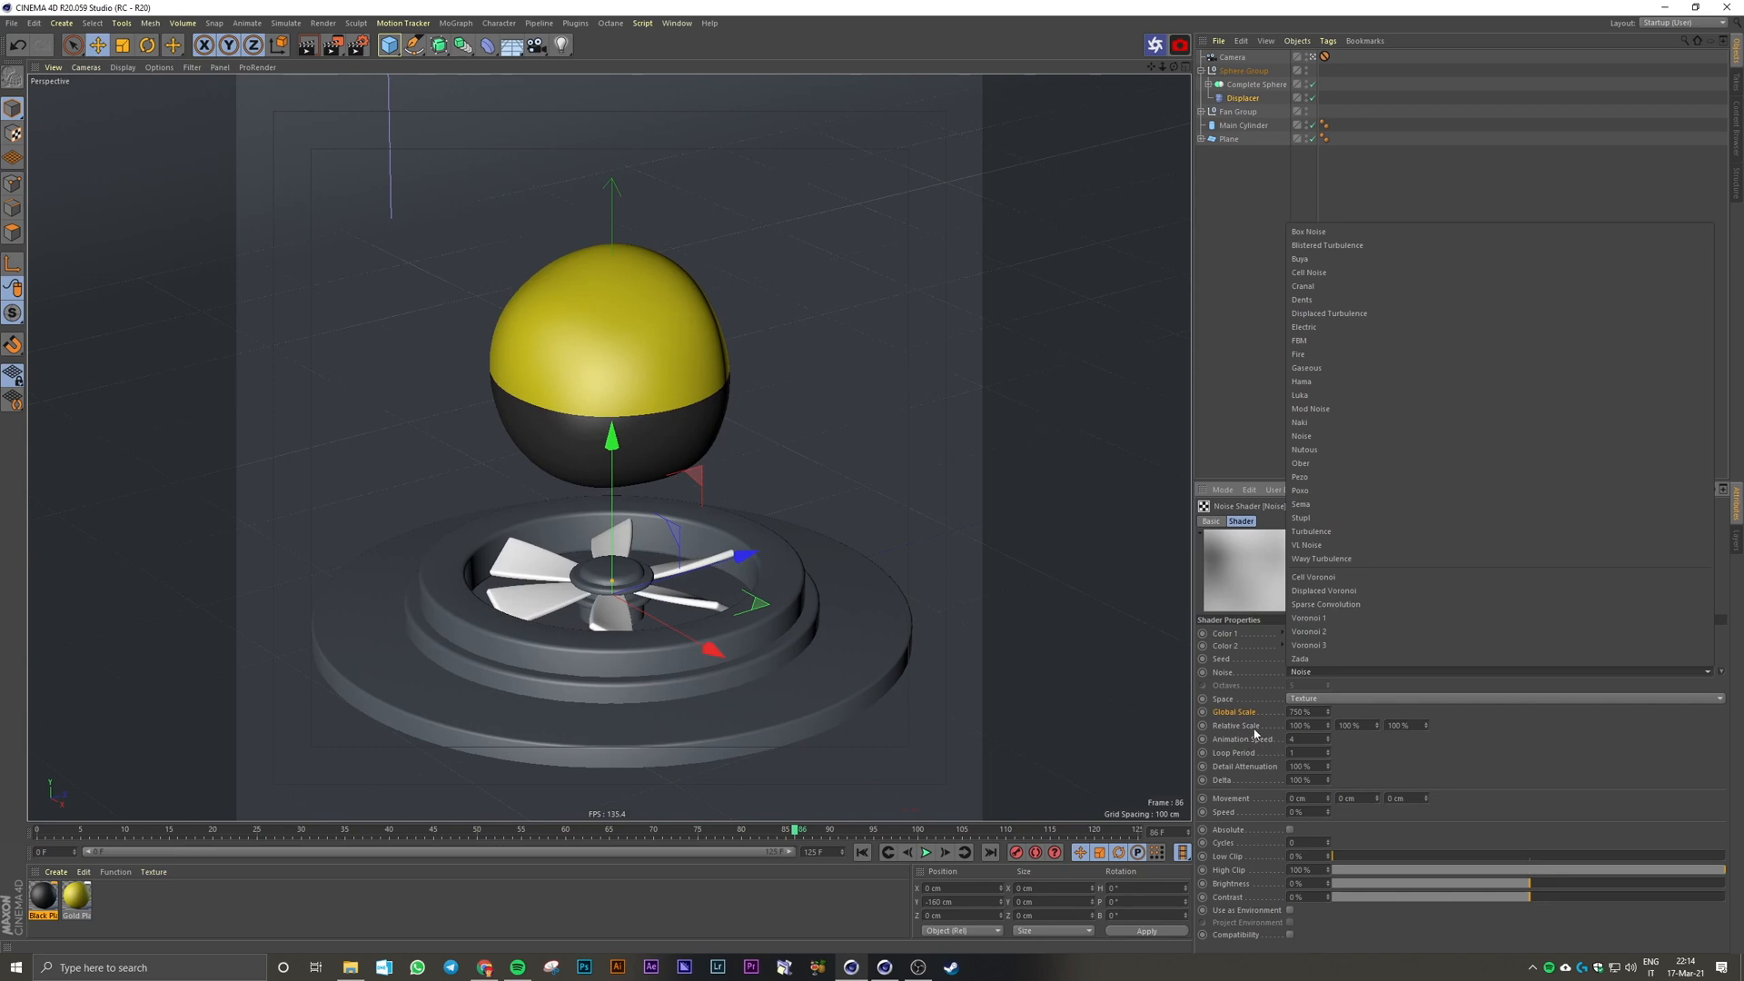
{"action": "left_click", "coordinate": [1366, 492]}
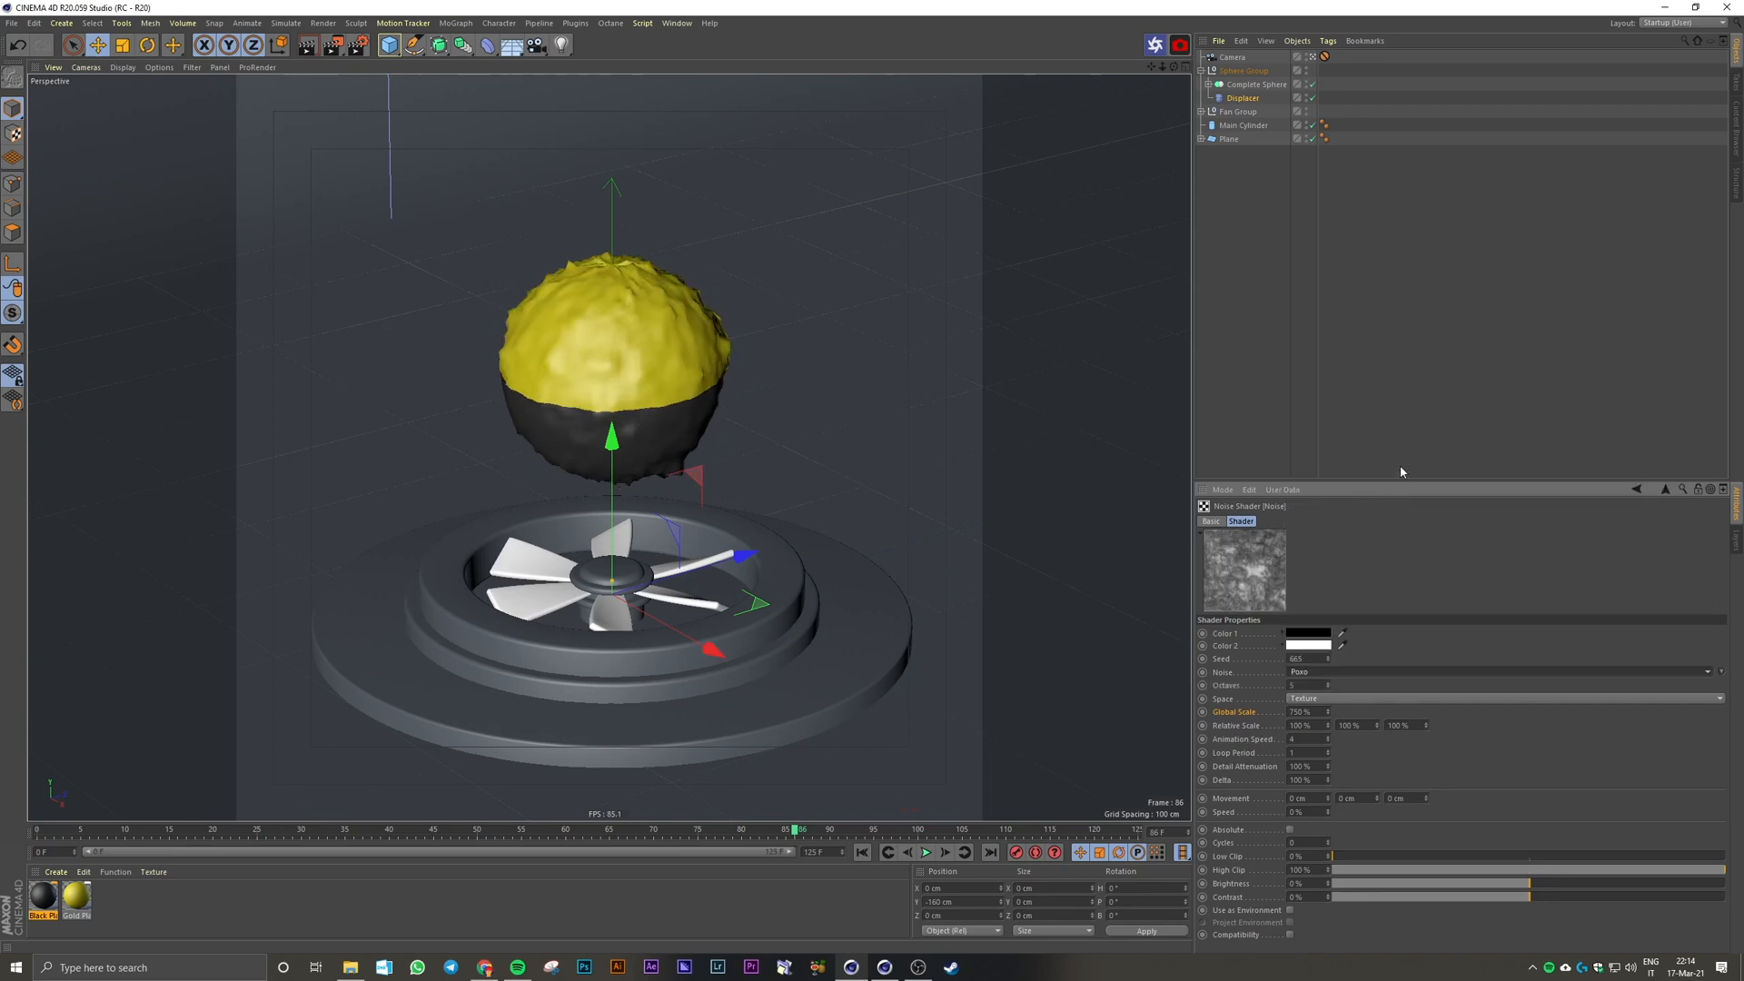
{"action": "left_click", "coordinate": [925, 854]}
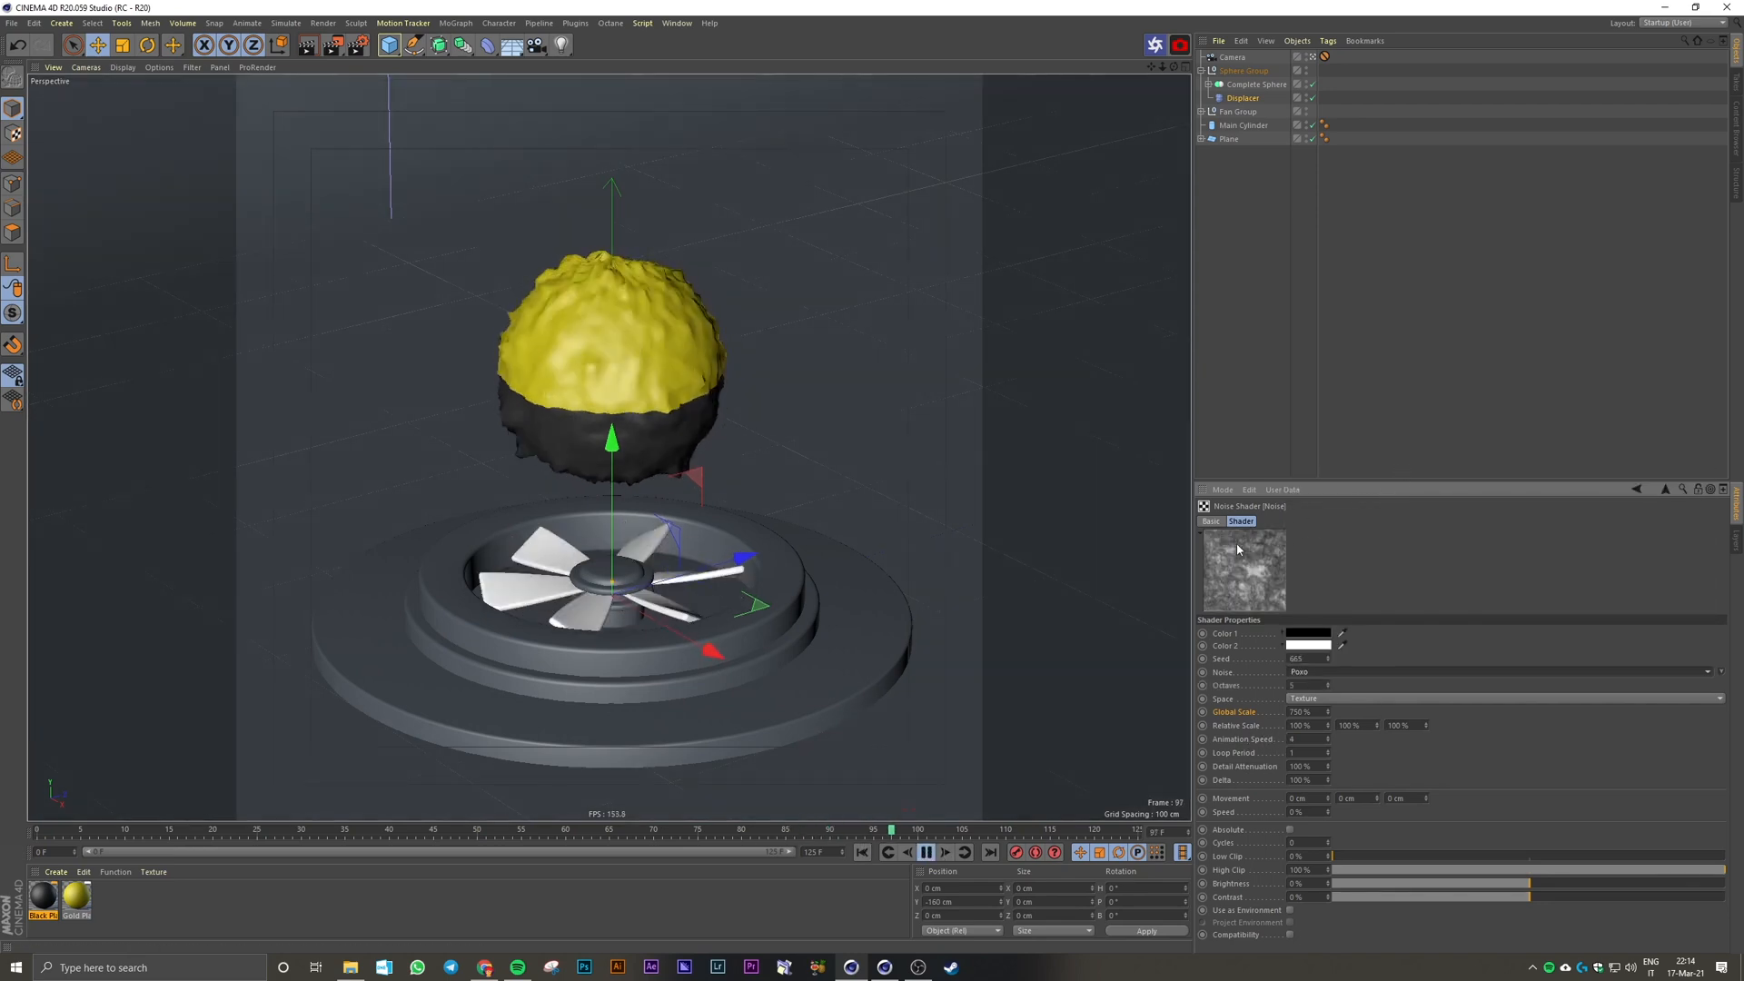
{"action": "left_click", "coordinate": [1337, 672]}
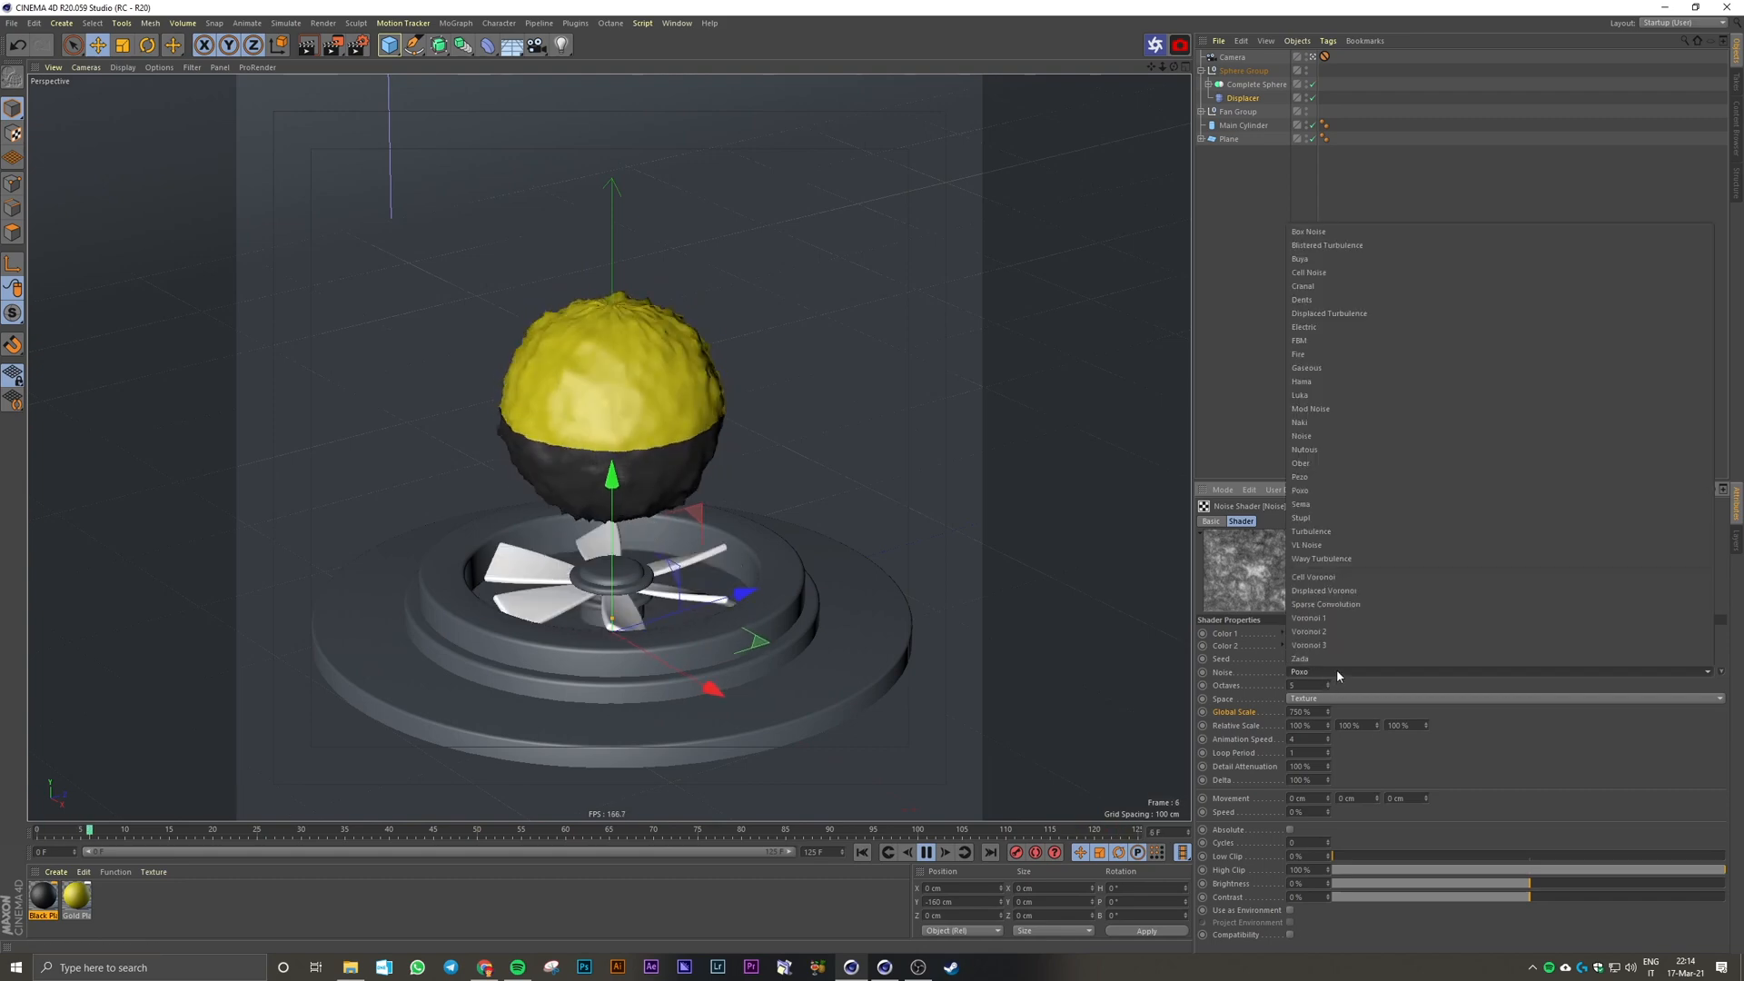
{"action": "left_click", "coordinate": [1322, 558]}
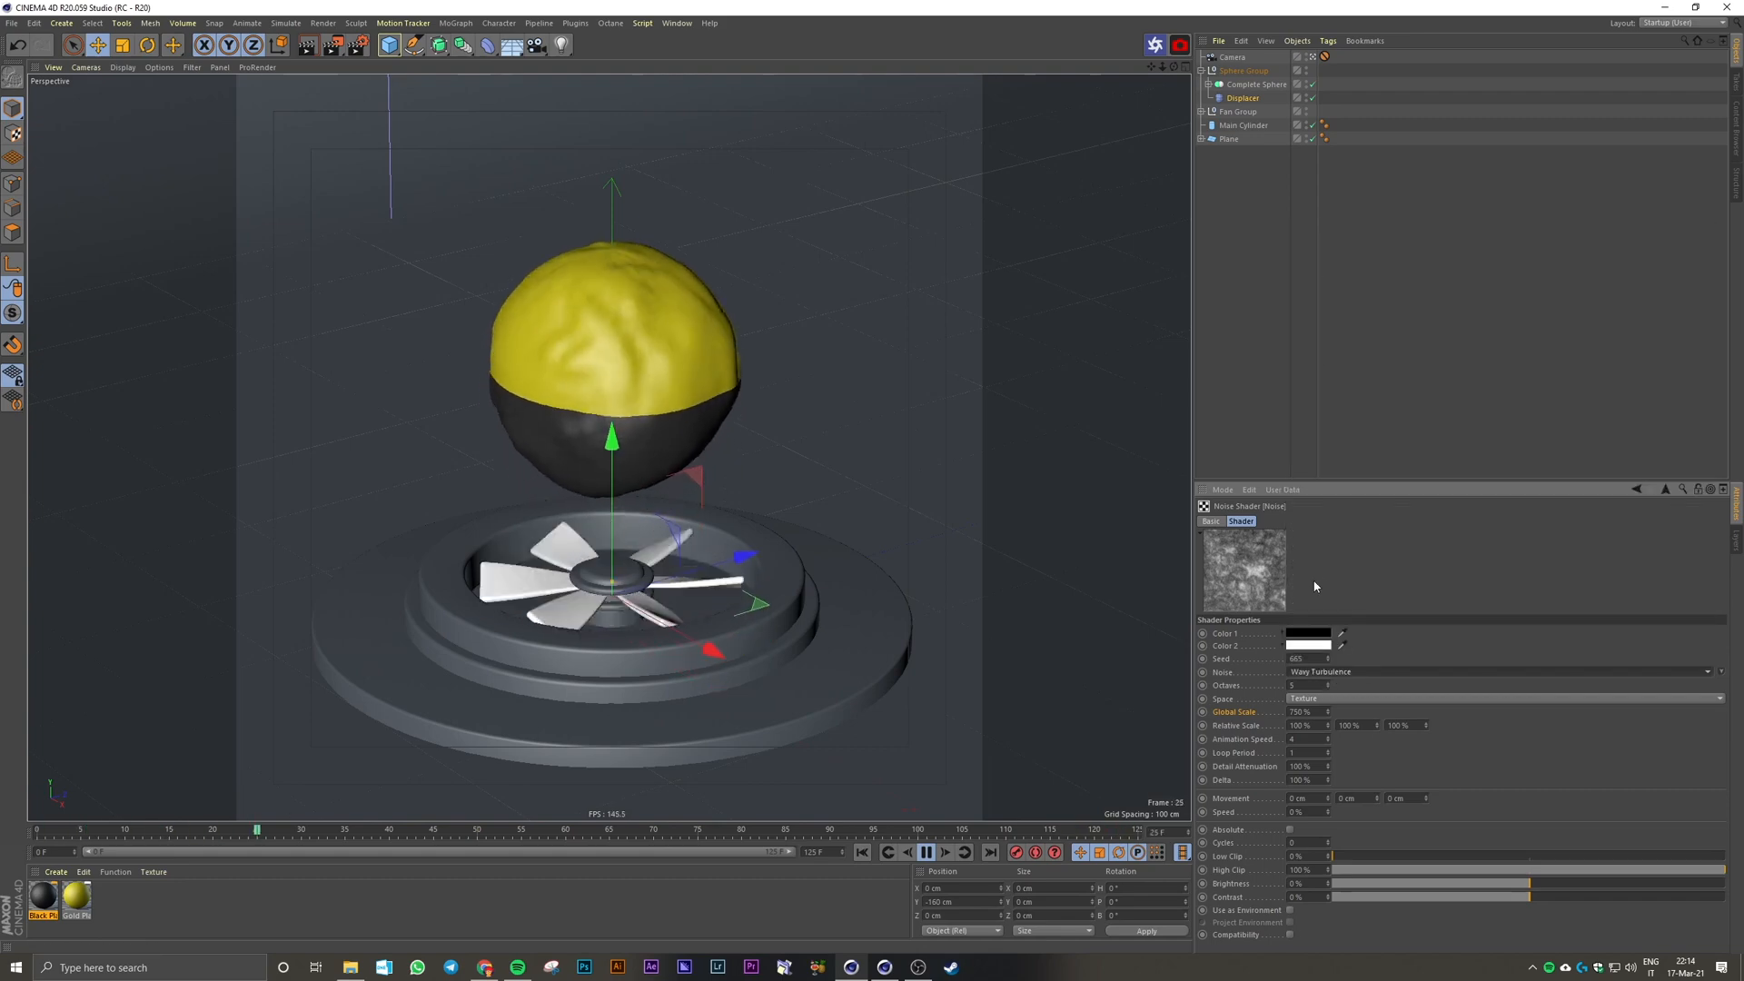
{"action": "left_click", "coordinate": [1348, 670]}
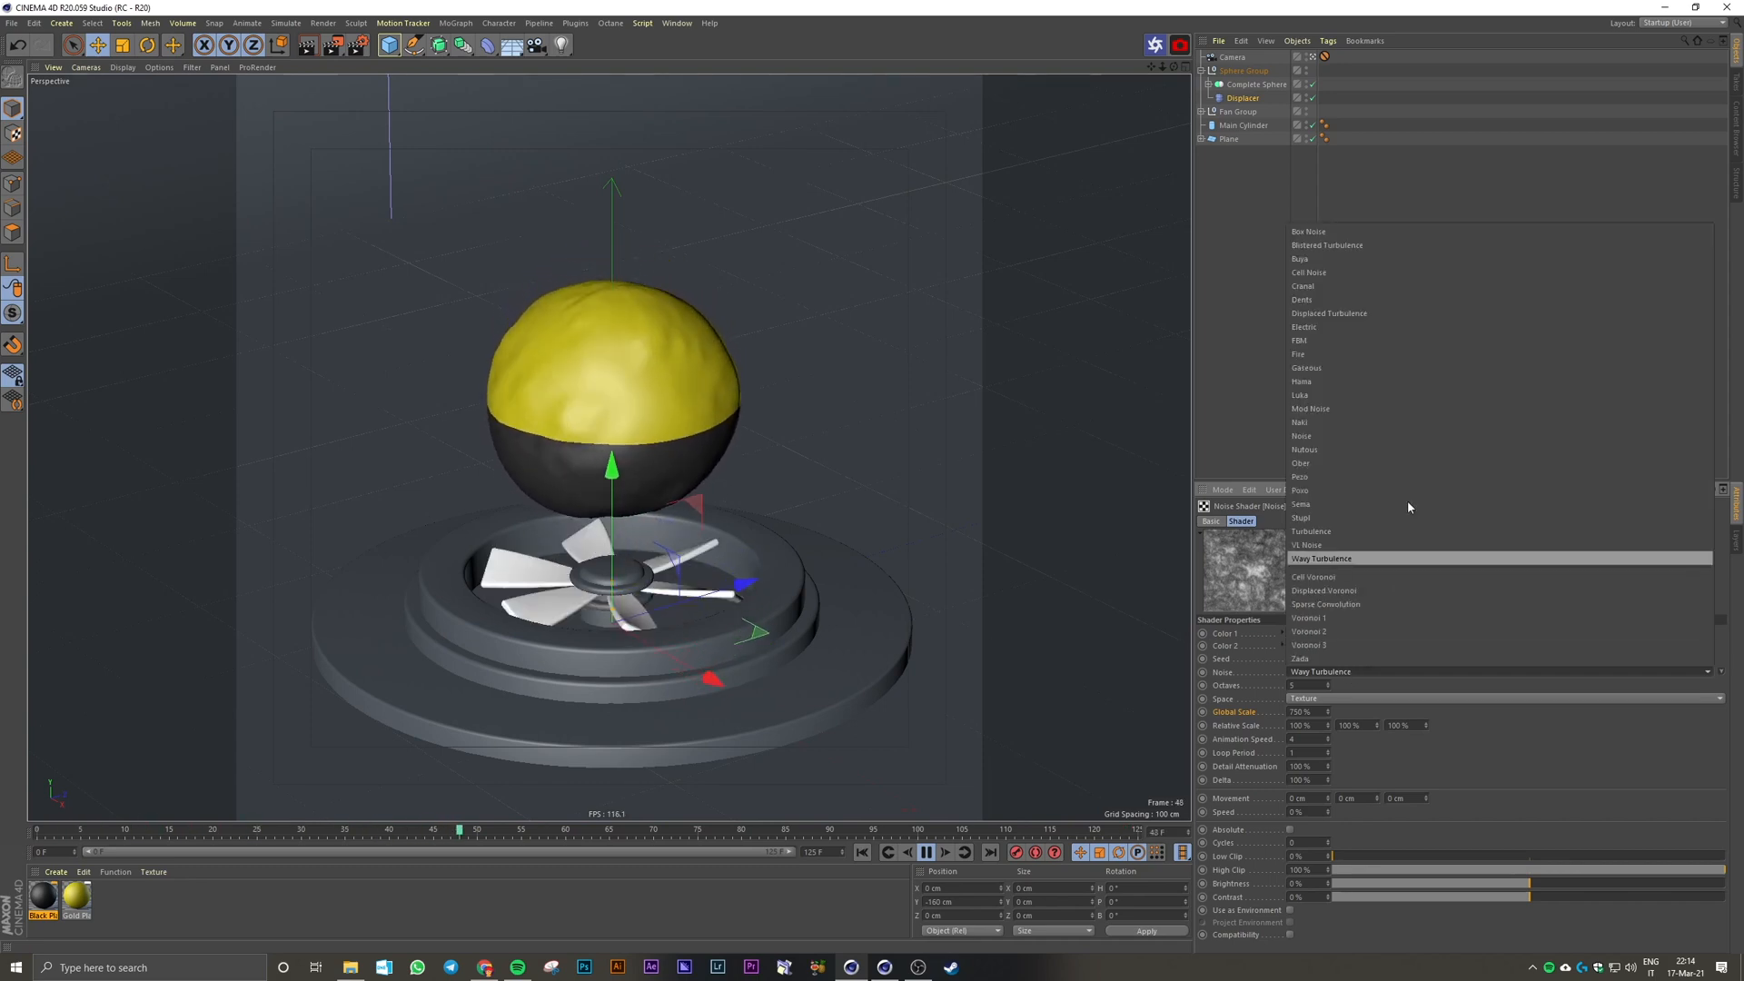
{"action": "left_click", "coordinate": [1318, 437]}
Step: Stop playback and compare the sphere's shape at the first and last frames
{"action": "left_click", "coordinate": [925, 853]}
{"action": "left_click", "coordinate": [862, 853]}
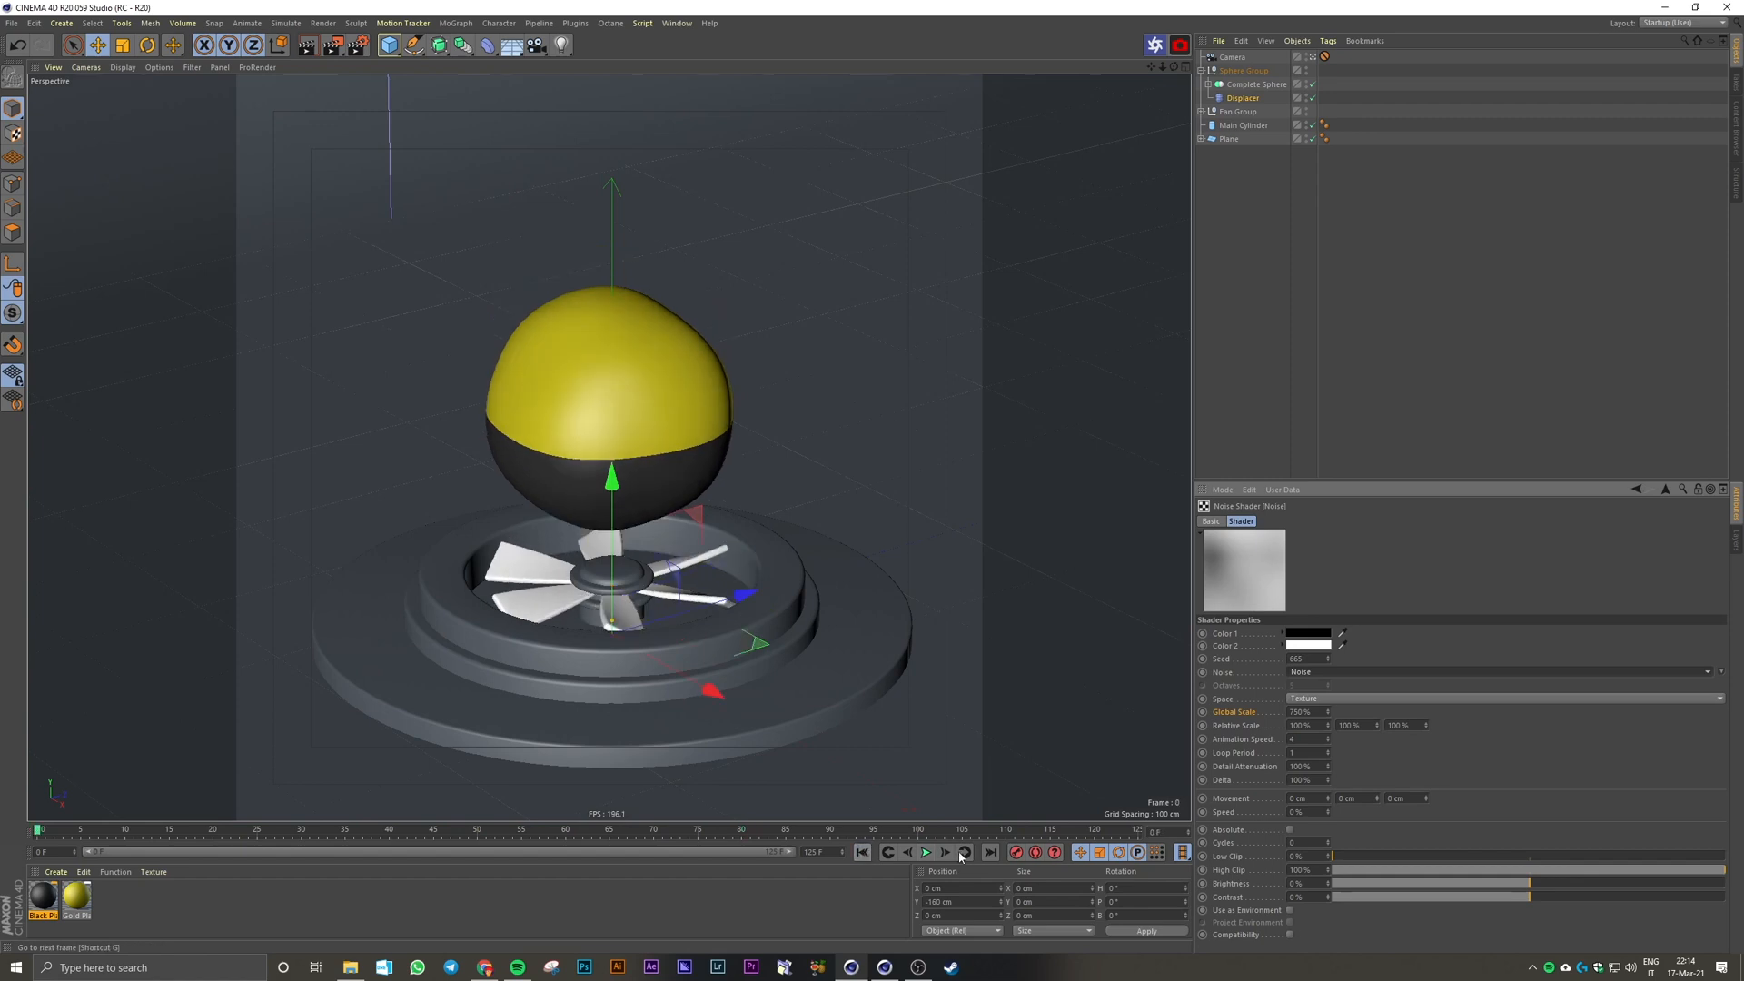
{"action": "left_click", "coordinate": [990, 852]}
{"action": "left_click", "coordinate": [862, 853]}
Step: Keyframe the Sphere Group's rotation at H 93°, P -350° and B 172° on frames 0 and 125
{"action": "left_click", "coordinate": [1451, 311]}
{"action": "left_click", "coordinate": [1200, 71]}
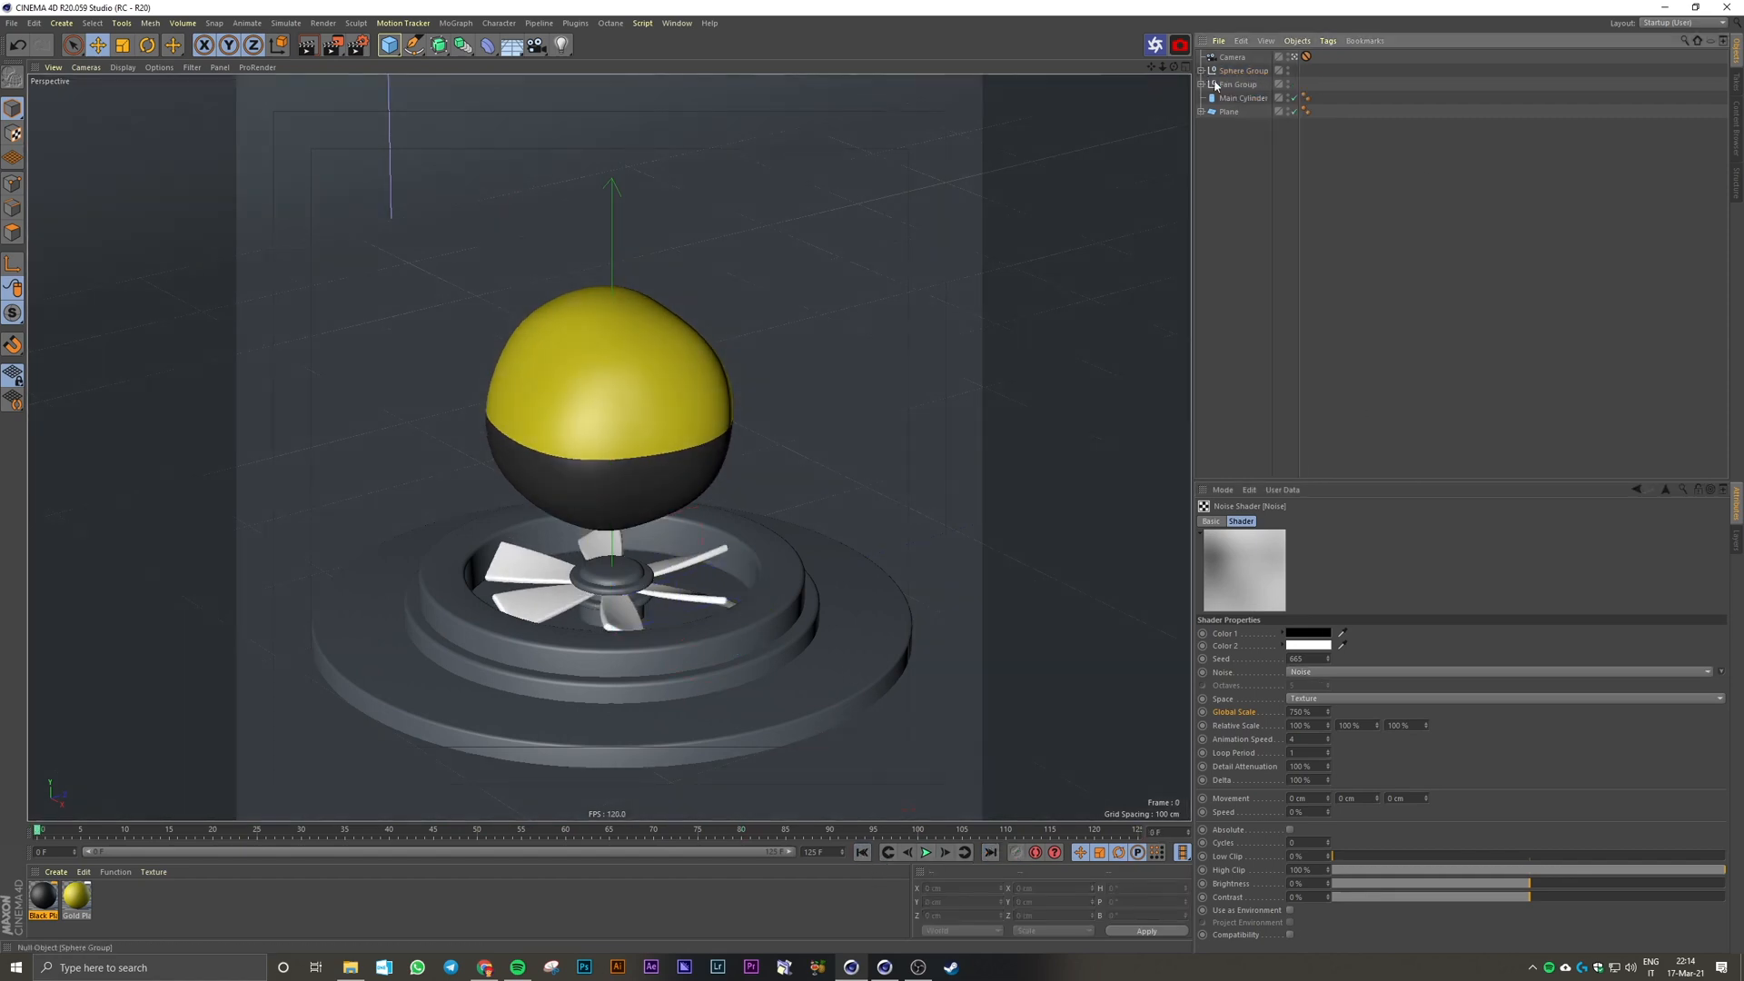
{"action": "left_click", "coordinate": [1344, 72]}
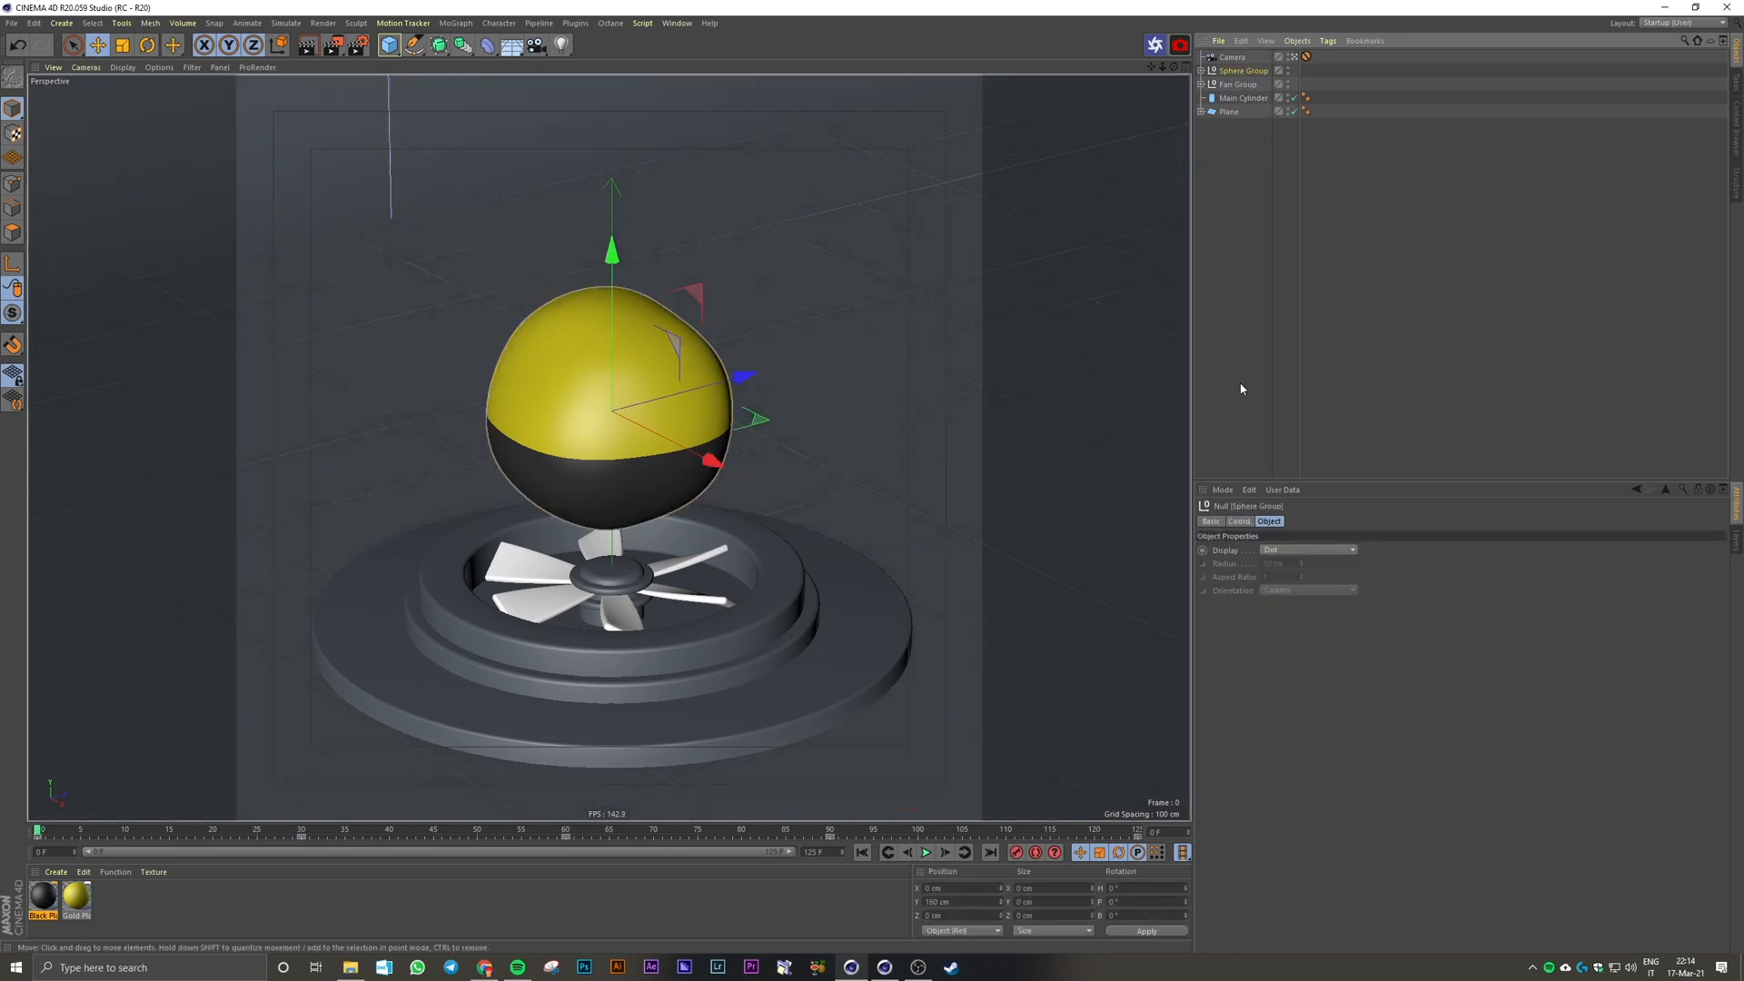
{"action": "left_click", "coordinate": [1240, 521]}
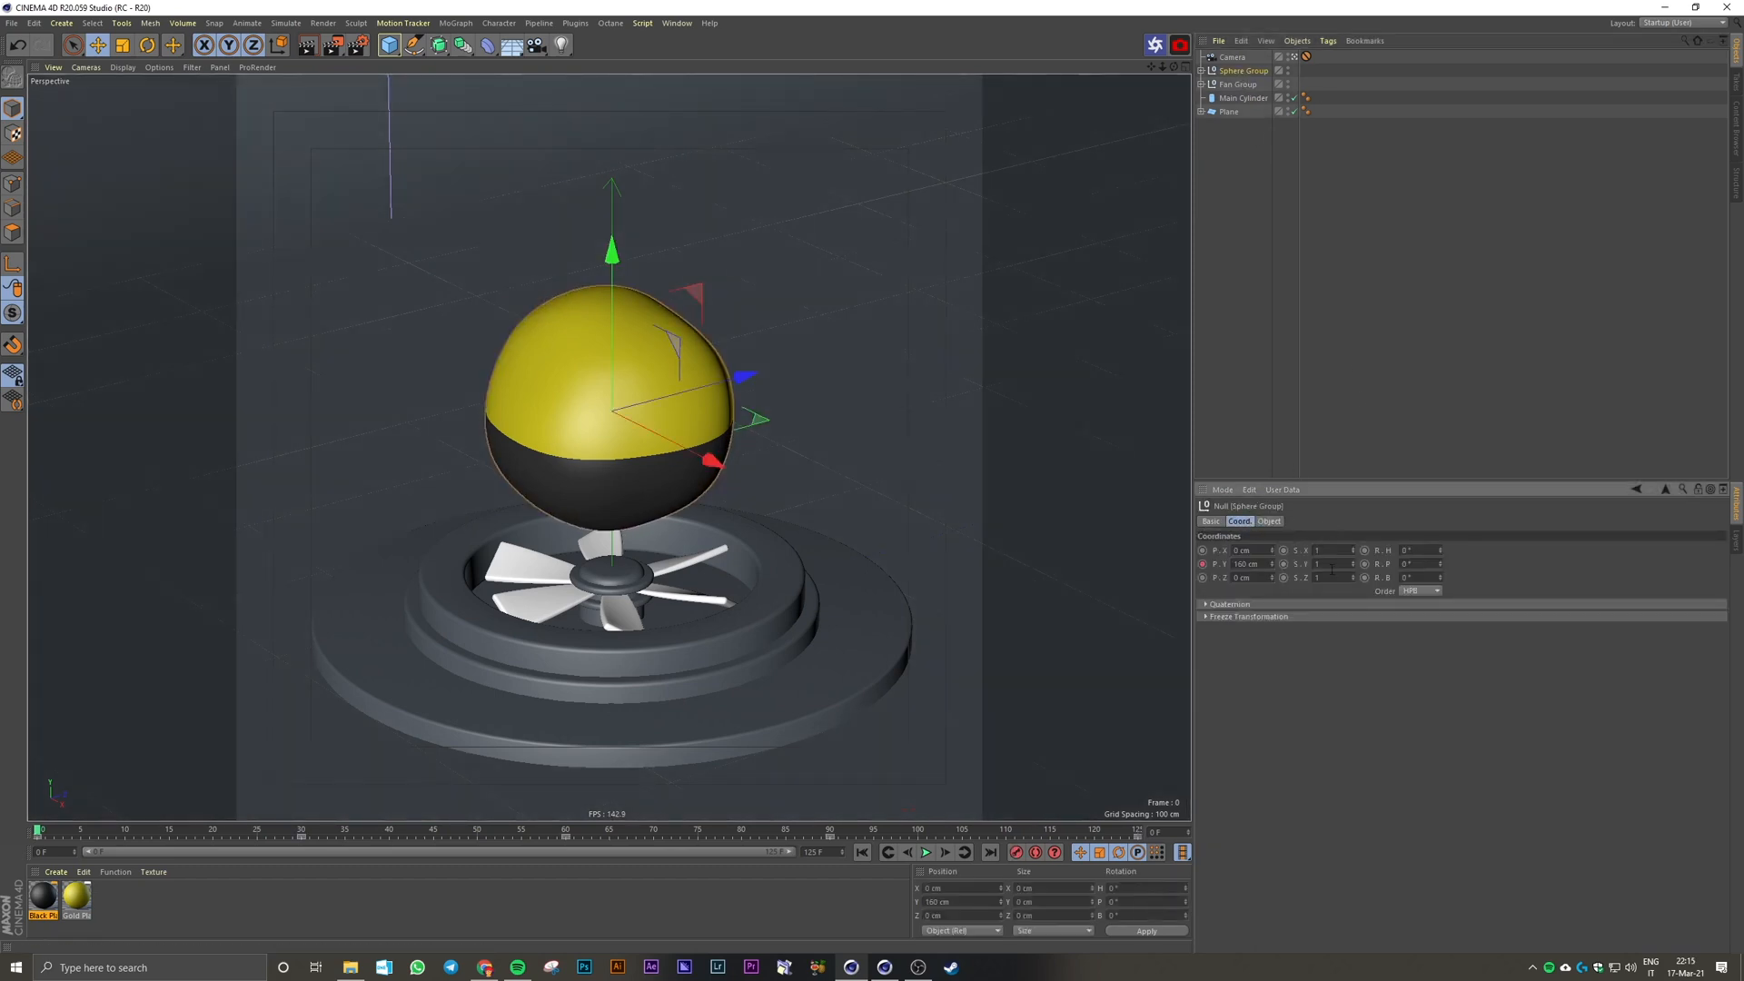
{"action": "left_click_drag", "start_coordinate": [1440, 550], "coordinate": [1441, 466]}
{"action": "left_click_drag", "start_coordinate": [1440, 564], "coordinate": [1441, 669]}
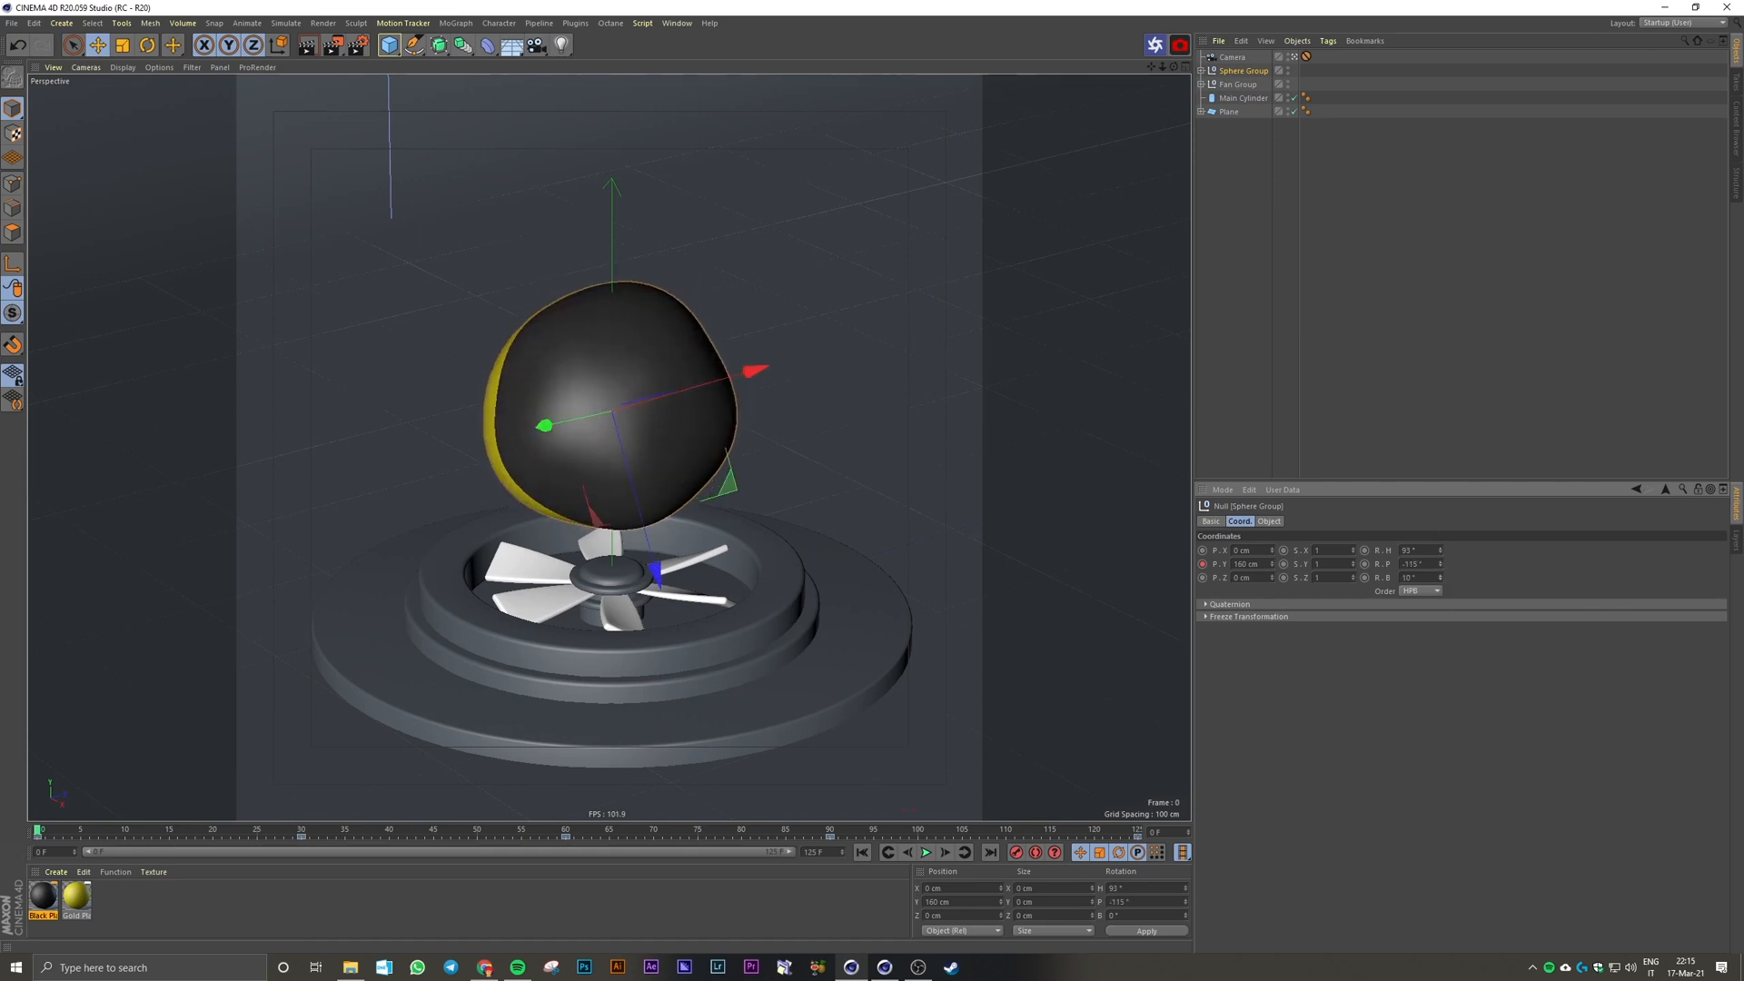
{"action": "left_click_drag", "start_coordinate": [1440, 577], "coordinate": [1336, 591]}
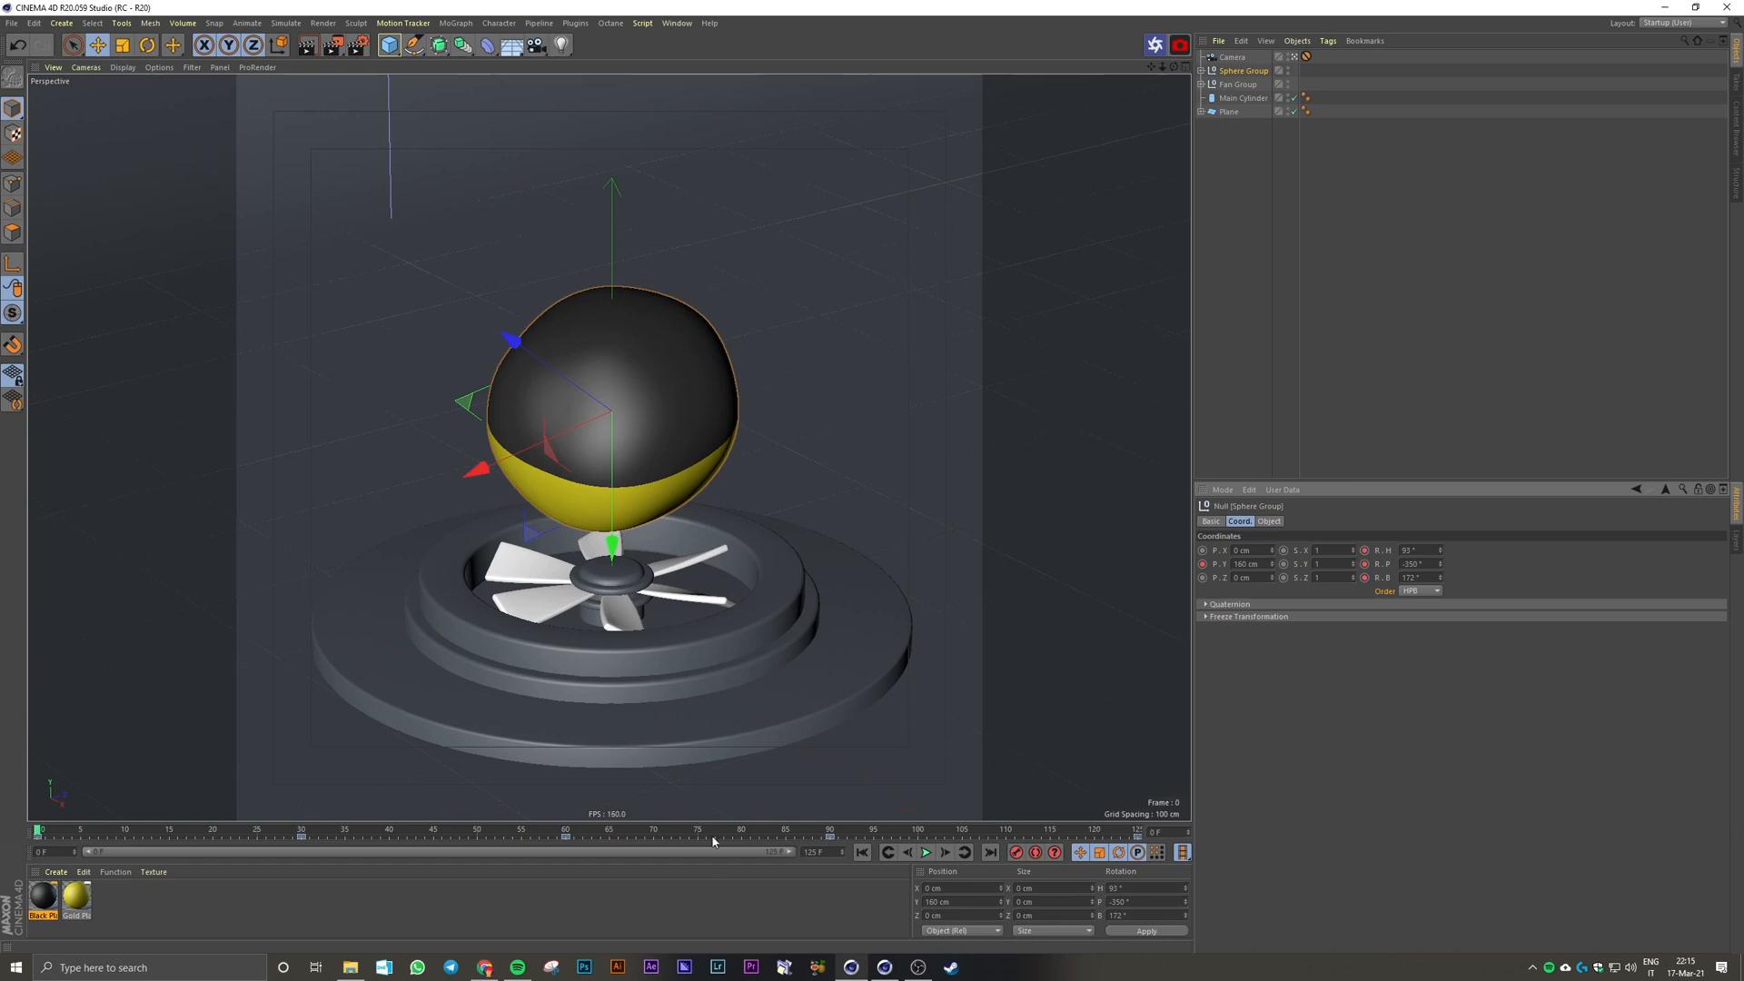
{"action": "left_click_drag", "start_coordinate": [102, 833], "coordinate": [1335, 791]}
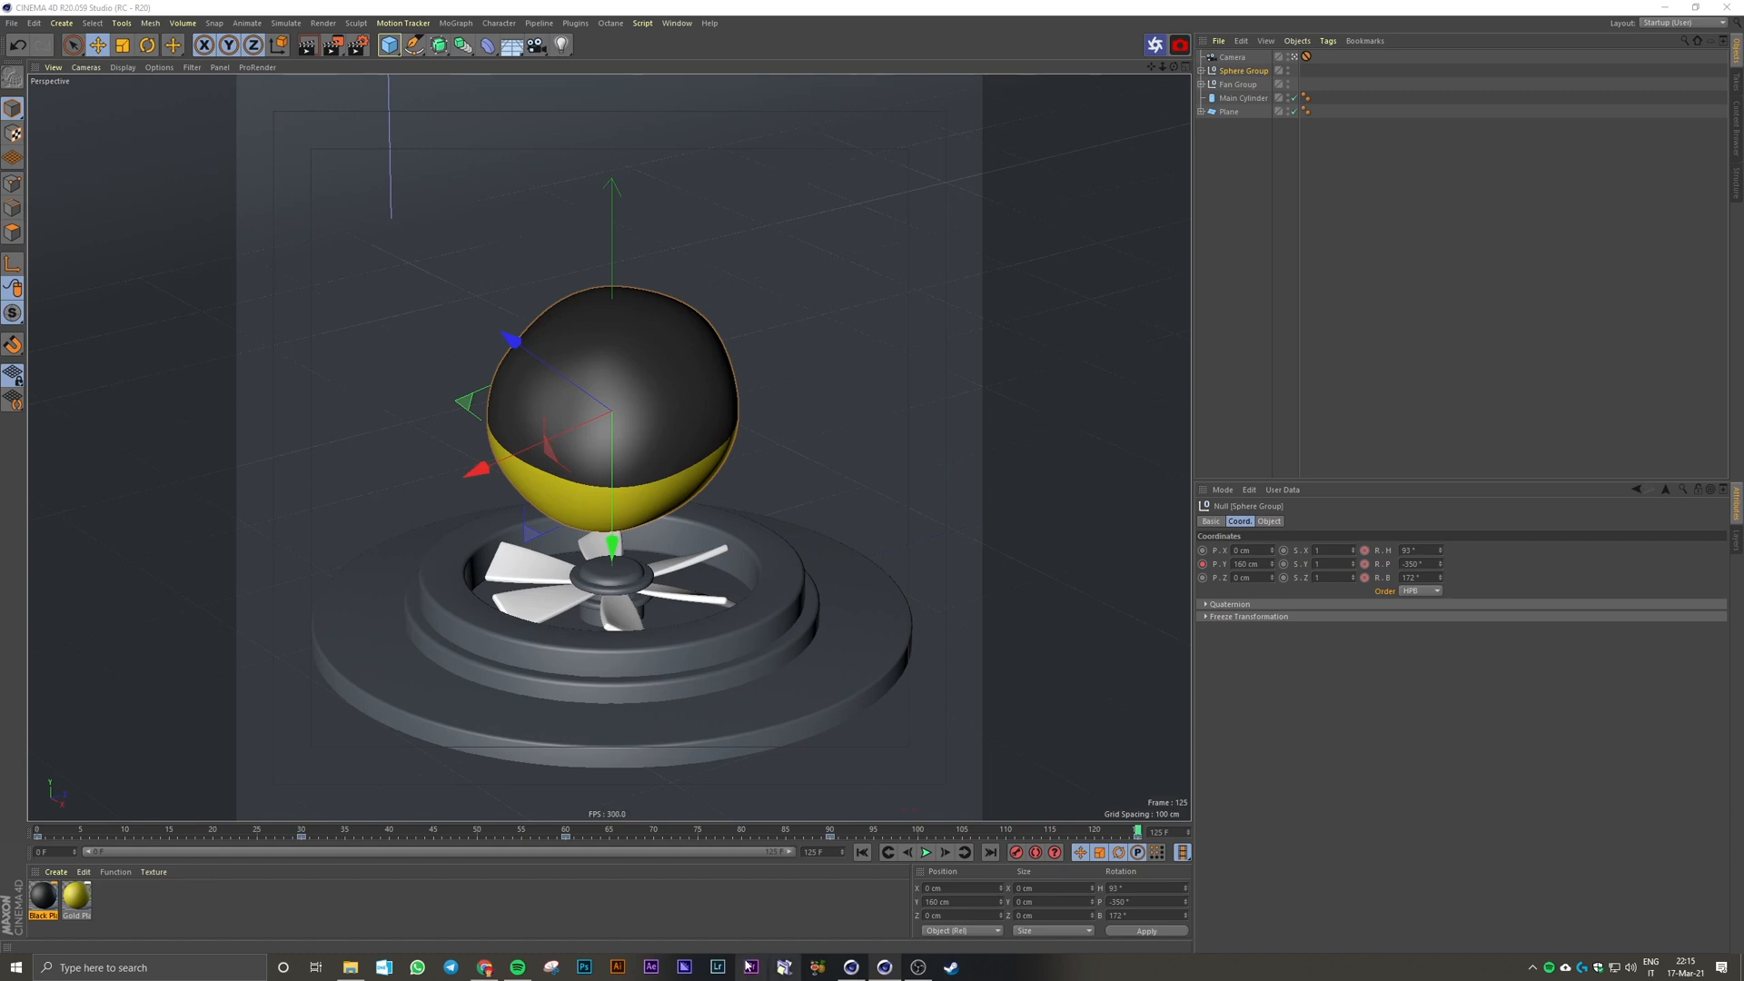
Step: Keyframe a different Sphere Group rotation at frame 65, with H -223°, P -22° and a new bank angle, and play the animation
{"action": "left_click", "coordinate": [981, 838]}
{"action": "left_click_drag", "start_coordinate": [984, 845], "coordinate": [610, 848]}
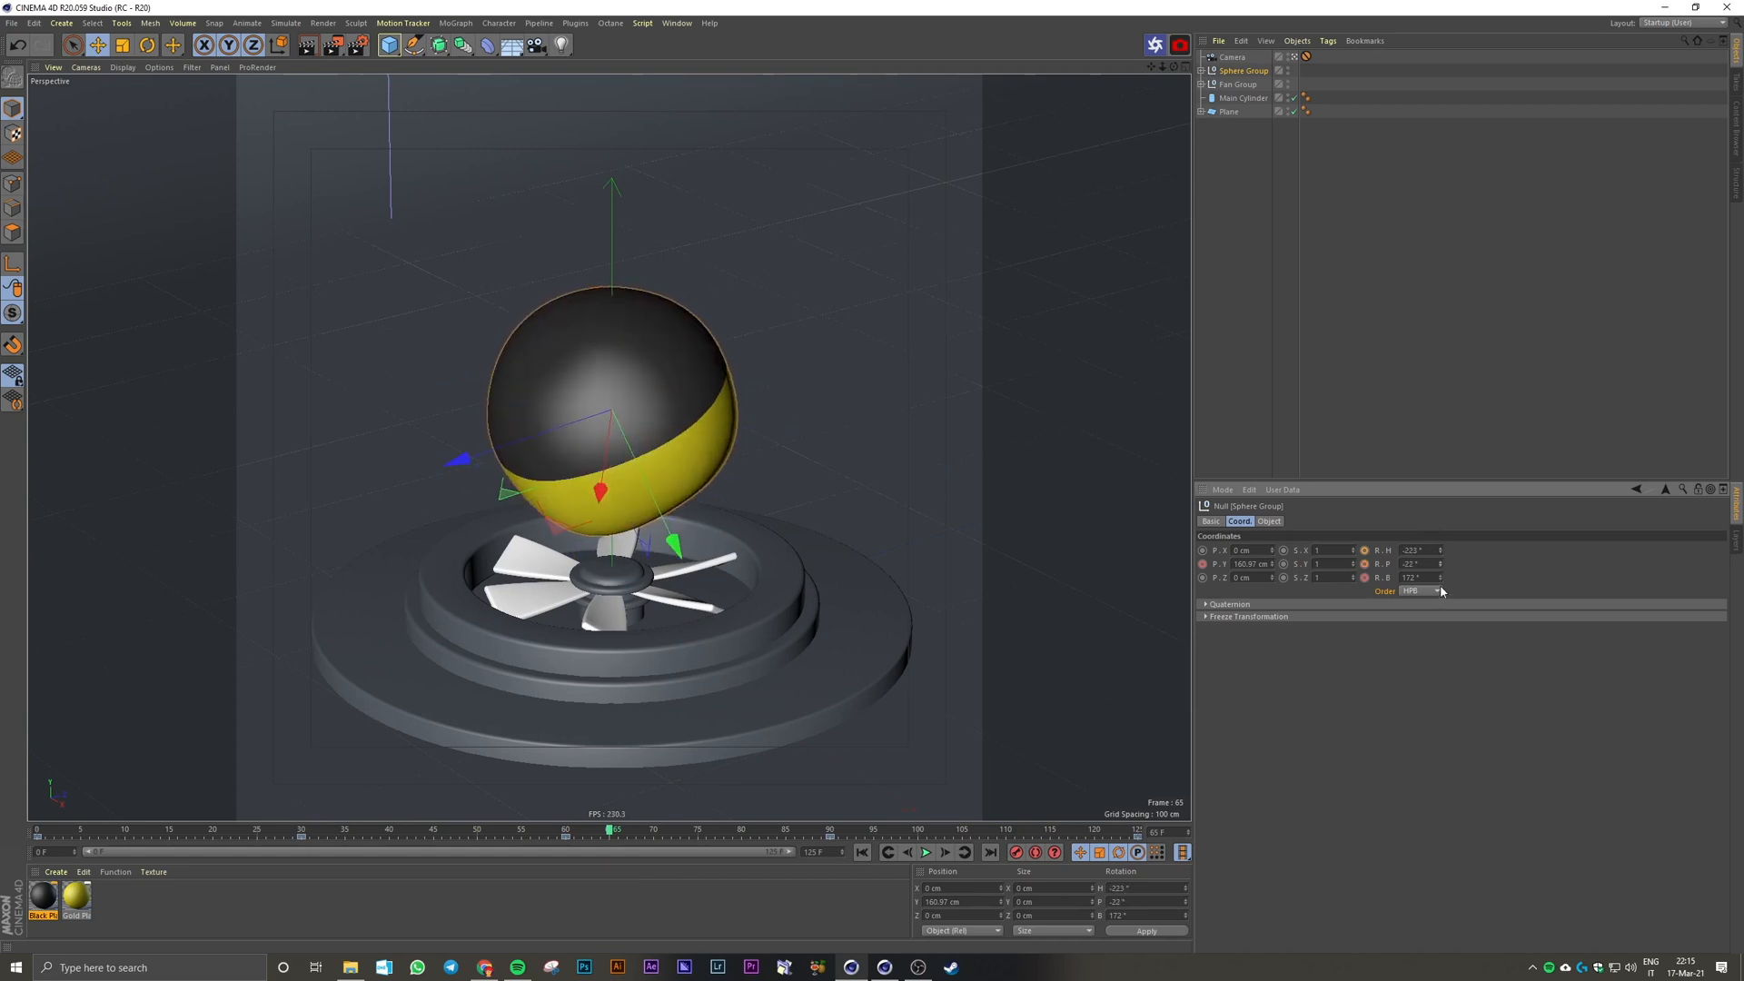
{"action": "left_click_drag", "start_coordinate": [1440, 578], "coordinate": [1364, 579]}
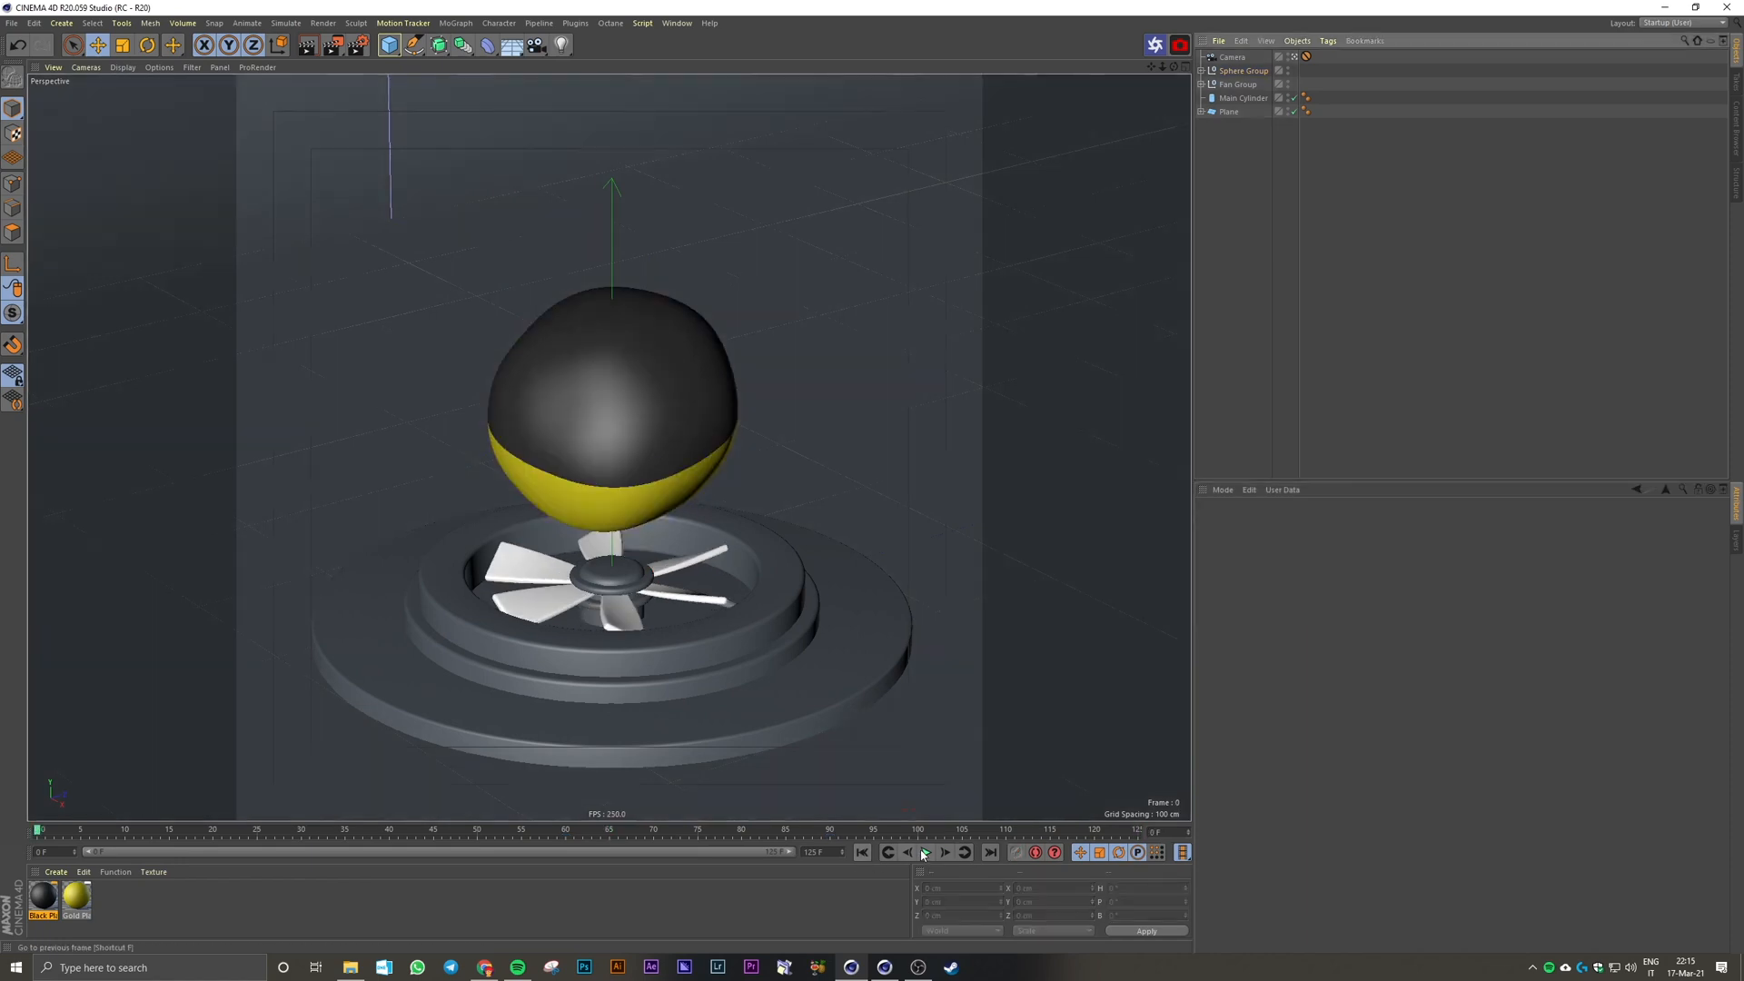
{"action": "left_click", "coordinate": [925, 852]}
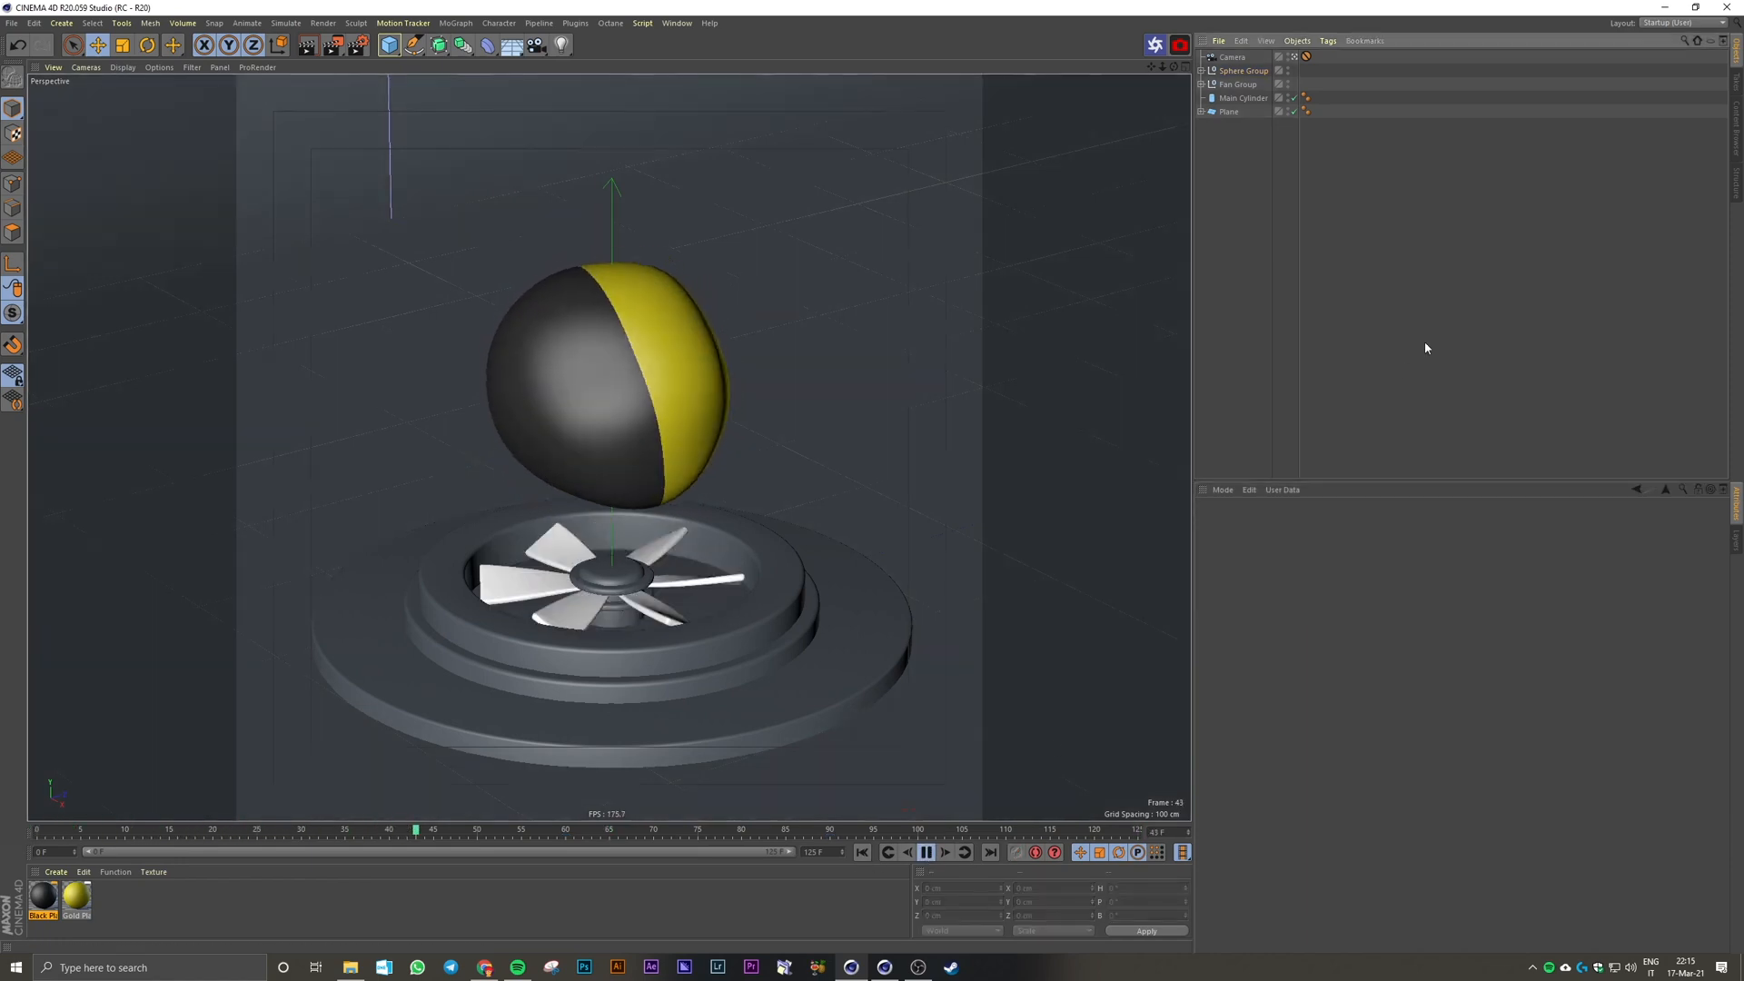